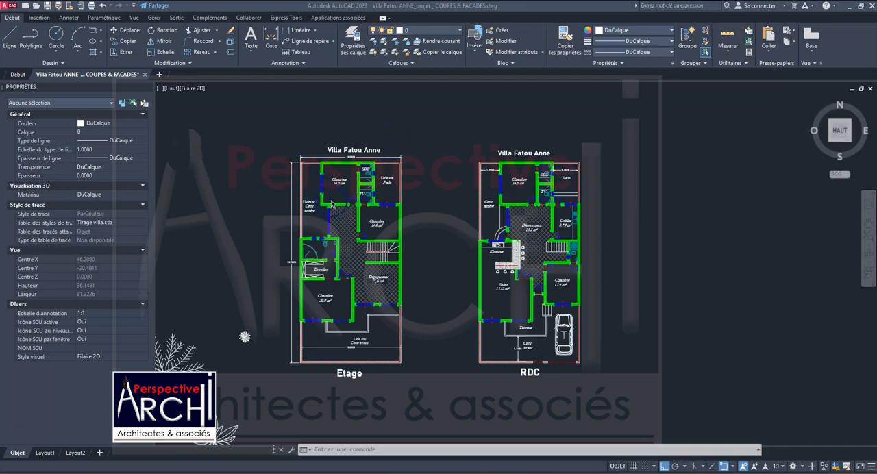
Examine the villa's Etage and RDC floor plans in the drawing, including walls, room labels and dimensions.
scroll(332, 204, up, 5)
scroll(314, 160, down, 5)
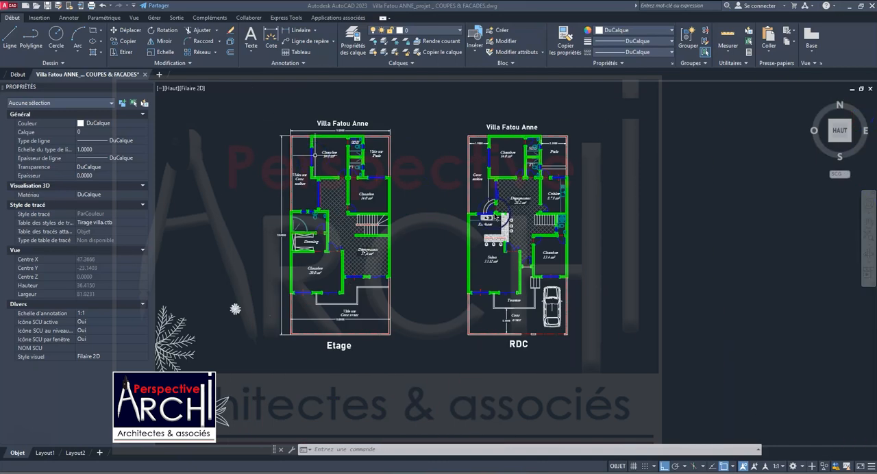
scroll(320, 204, down, 2)
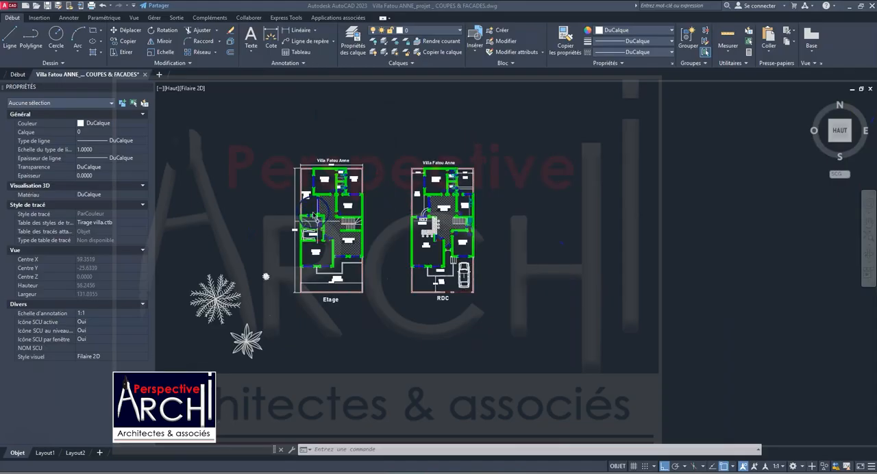
scroll(310, 212, up, 5)
scroll(317, 209, down, 3)
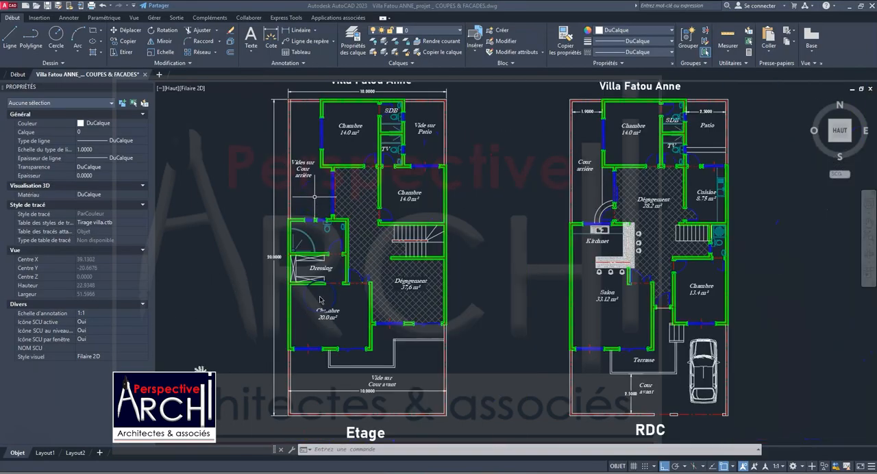
scroll(310, 281, down, 2)
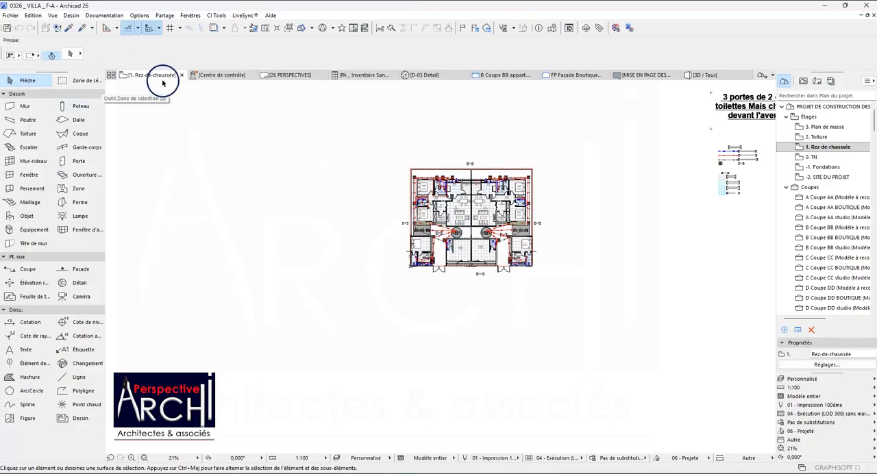
Switch to Archicad and examine the Rez-de-chaussée floor plan, from the overall layout to the Salon and Sanitaires areas.
scroll(467, 197, up, 5)
scroll(323, 190, up, 2)
scroll(260, 202, down, 4)
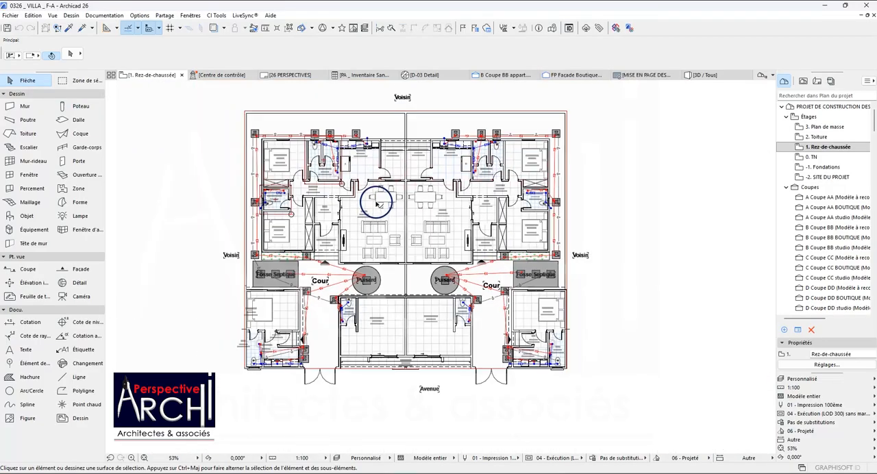
scroll(352, 266, down, 2)
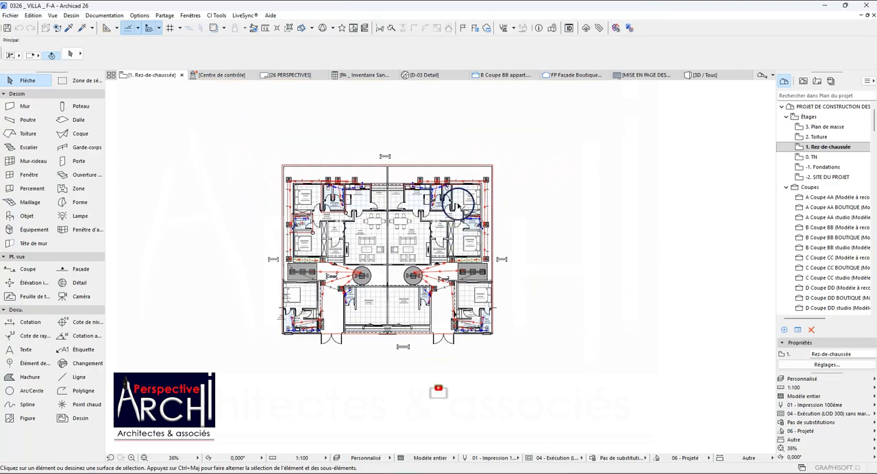
scroll(370, 205, up, 3)
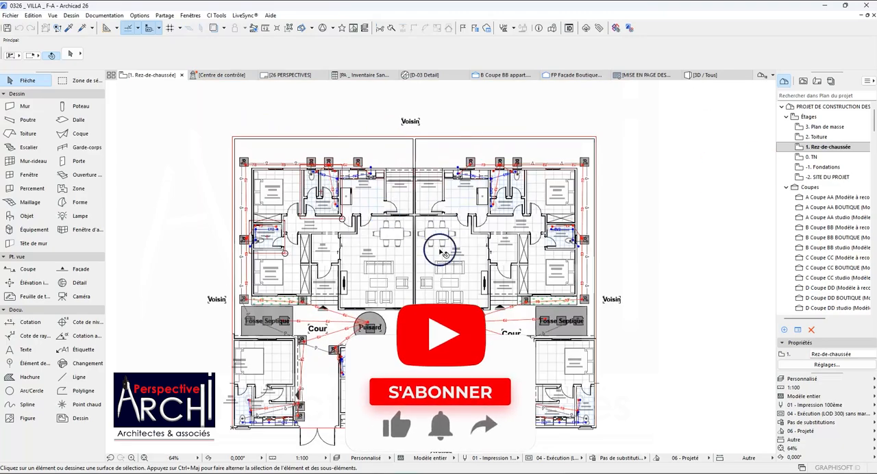
scroll(333, 270, up, 4)
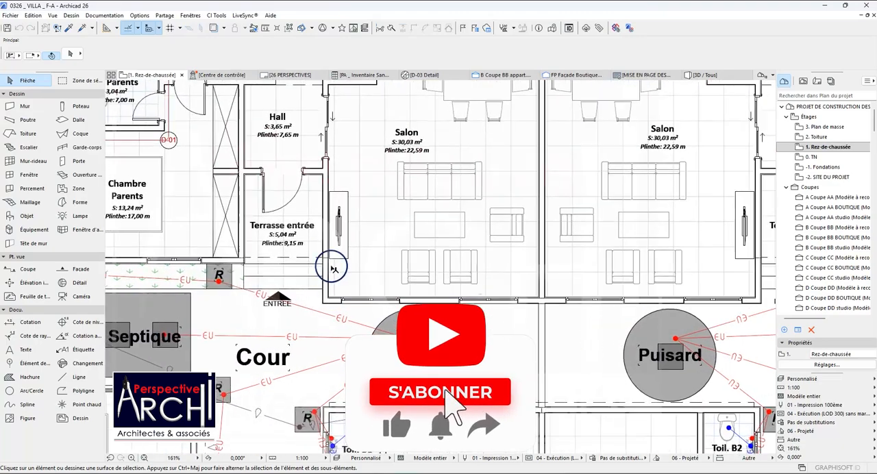
scroll(340, 220, down, 6)
scroll(308, 195, up, 2)
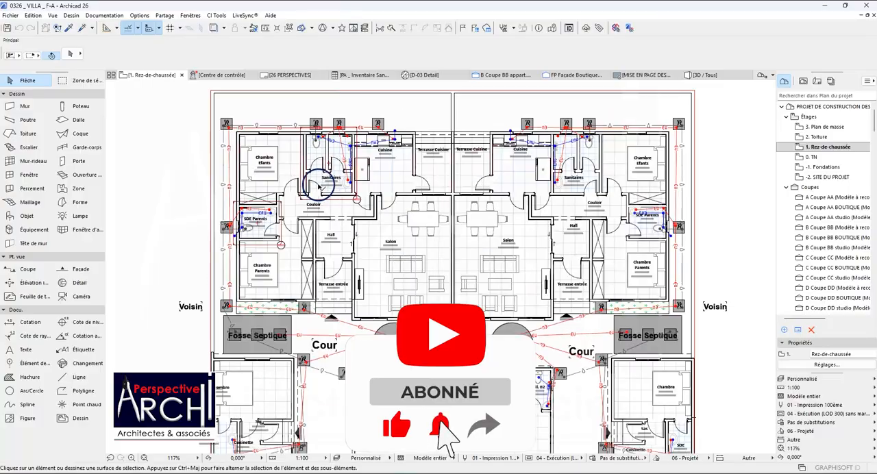
scroll(318, 185, up, 10)
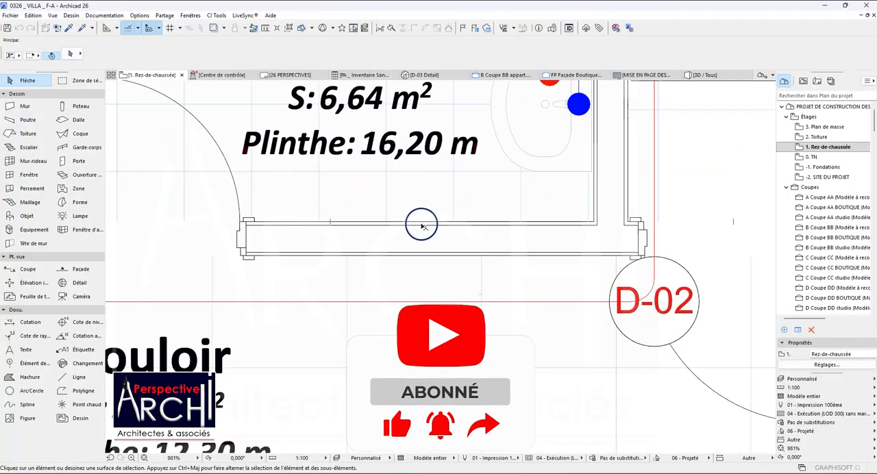
Select the interior wall between the Sanitaires and the Couloir near detail marker D-02 and inspect its structure.
click(422, 229)
scroll(466, 233, up, 1)
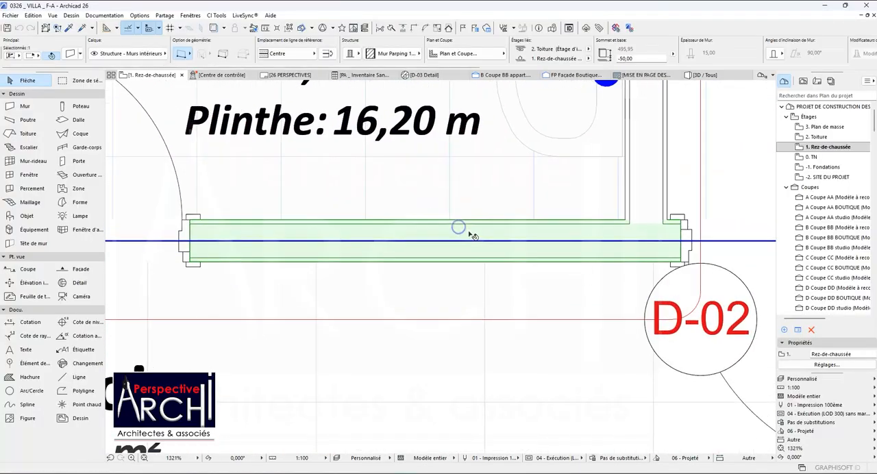
scroll(456, 269, up, 1)
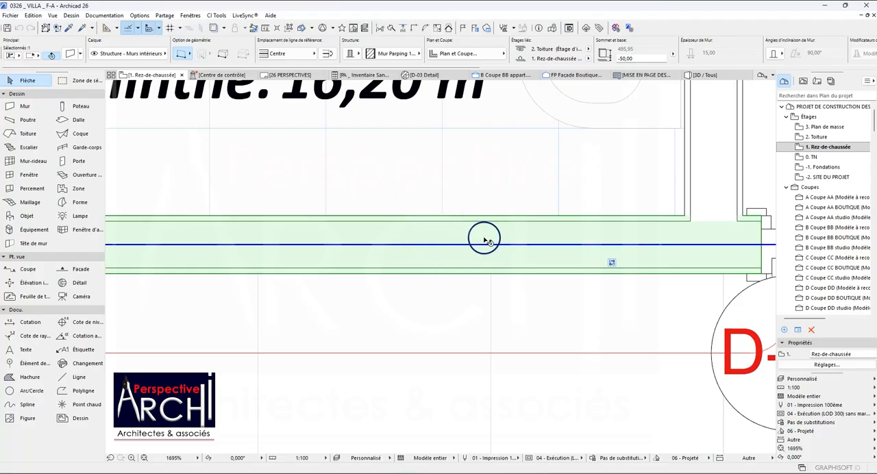
scroll(473, 240, down, 2)
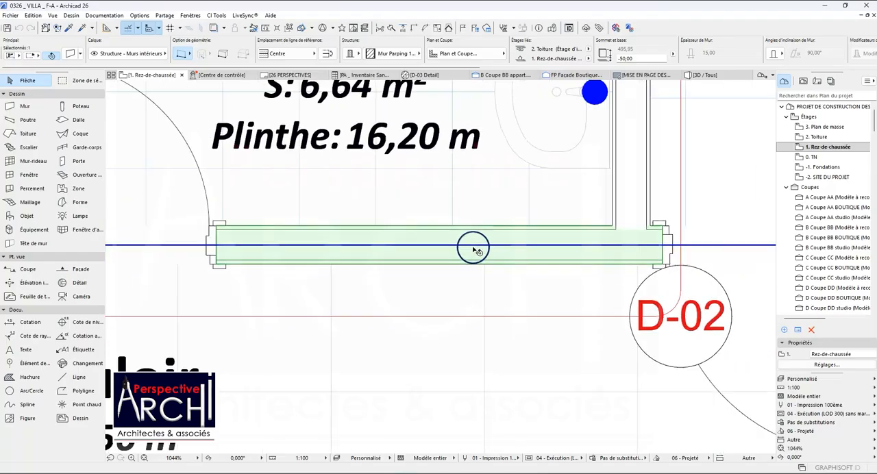
scroll(476, 251, down, 12)
scroll(351, 216, down, 1)
scroll(258, 171, up, 4)
scroll(308, 201, down, 3)
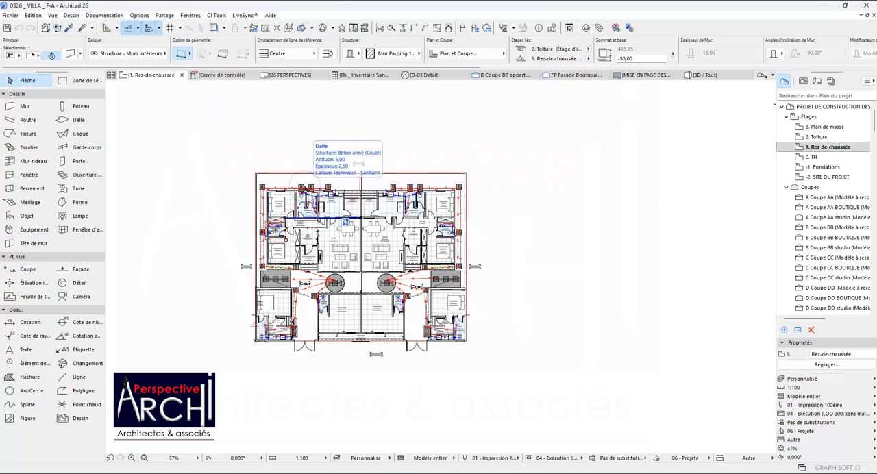
Select all layers in the model view layer settings, make them all visible, and apply the change.
key(ctrl+l)
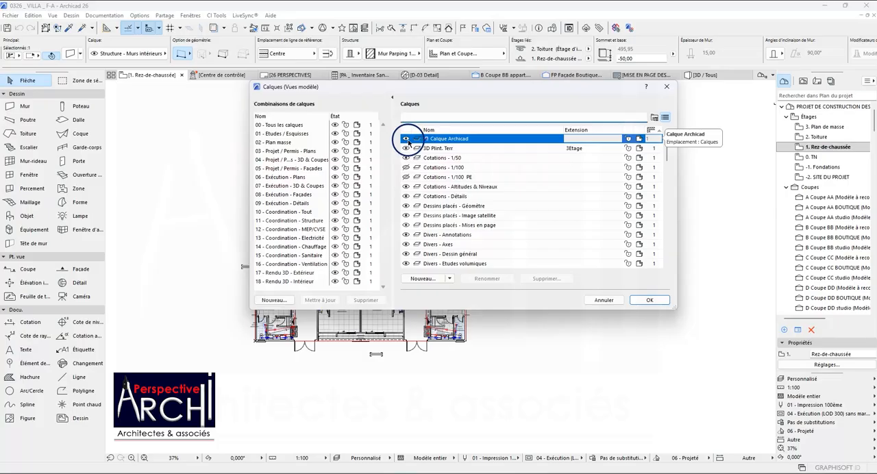
click(440, 140)
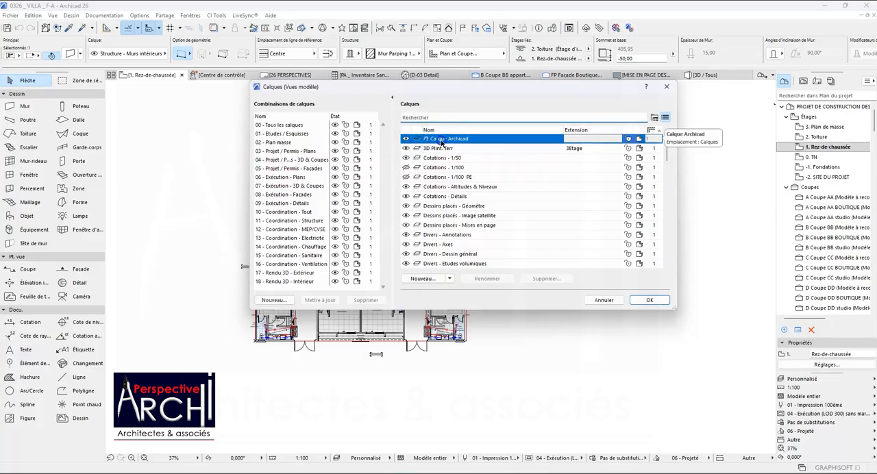
key(ctrl+a)
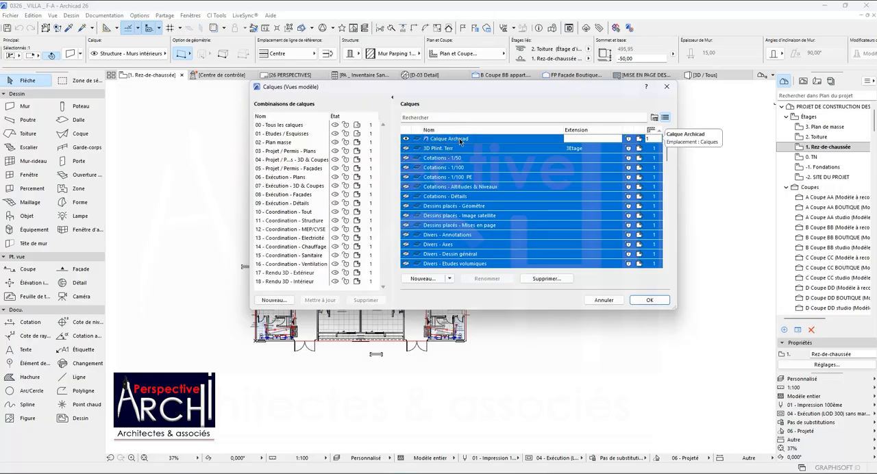
scroll(420, 197, down, 1)
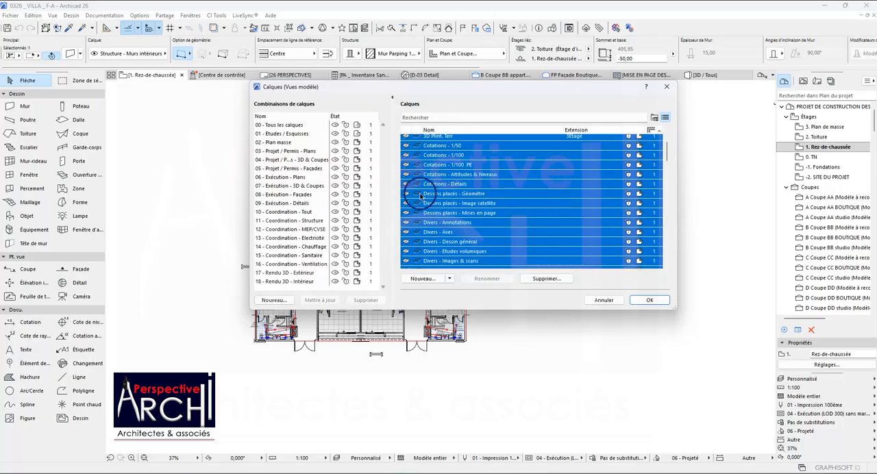
scroll(416, 185, down, 10)
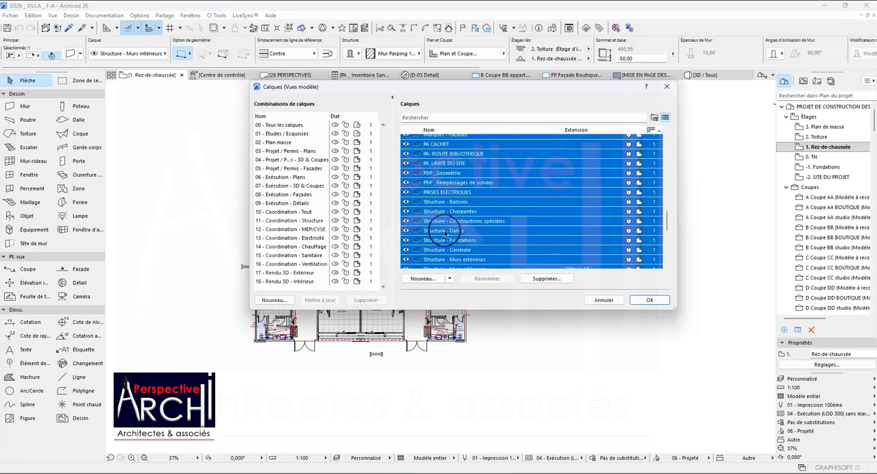
click(650, 300)
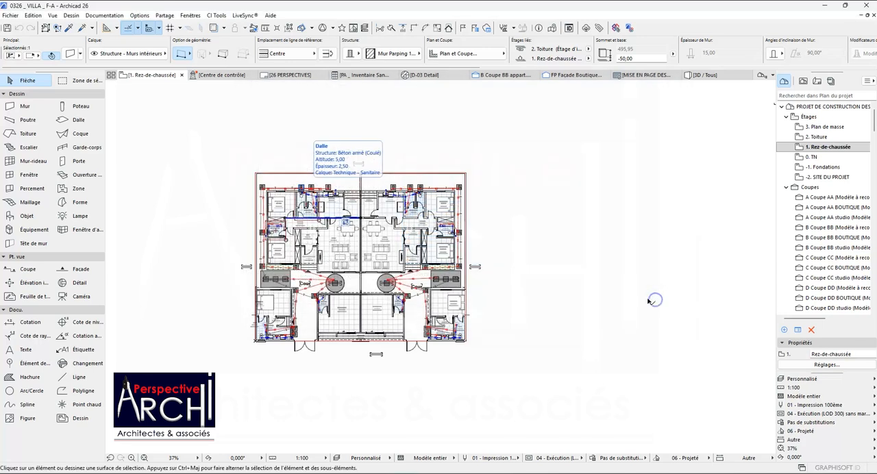
Examine the Rez-de-chaussée plan with all layers shown, including its dimensions, electrical symbols and overlapping room labels.
scroll(316, 209, up, 4)
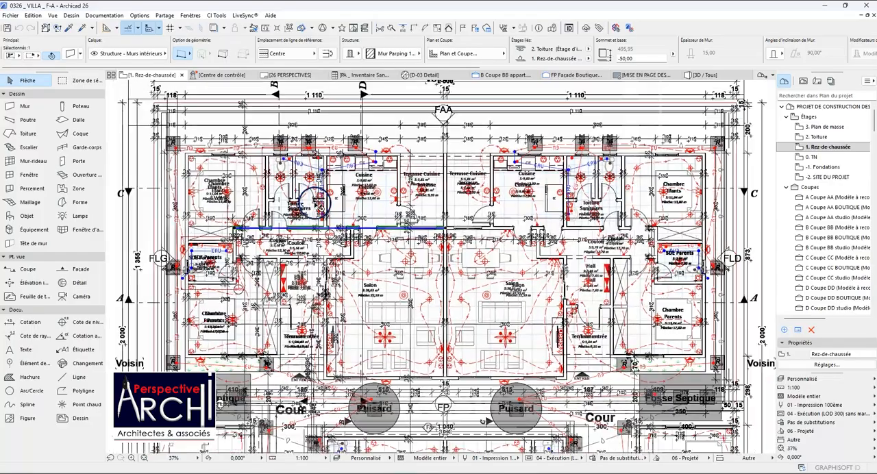
scroll(315, 204, down, 6)
scroll(332, 221, up, 4)
scroll(334, 298, up, 2)
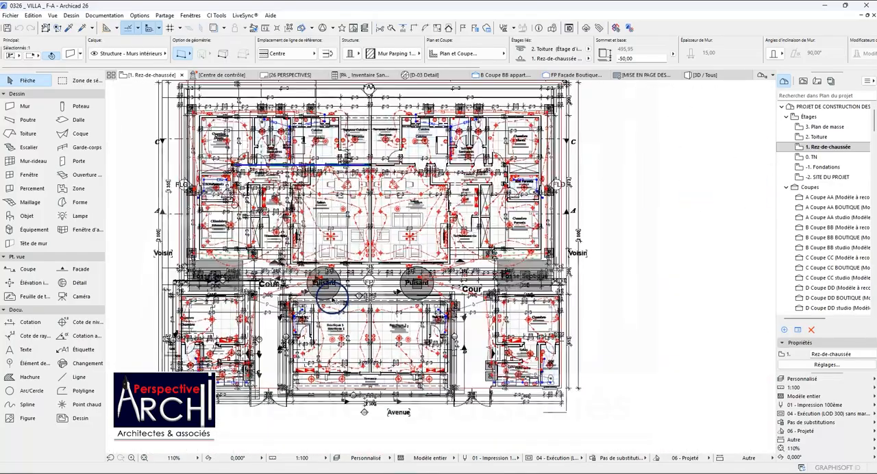
scroll(333, 294, up, 2)
scroll(333, 292, down, 6)
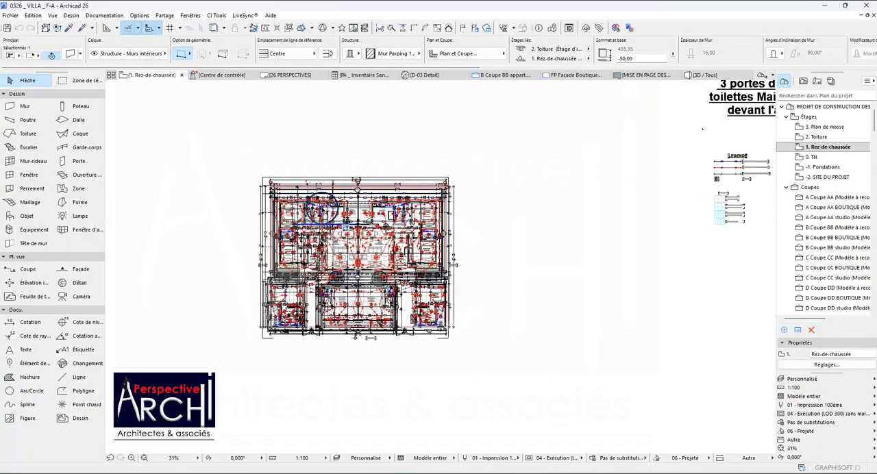
scroll(338, 236, up, 2)
scroll(338, 236, up, 3)
scroll(363, 239, down, 2)
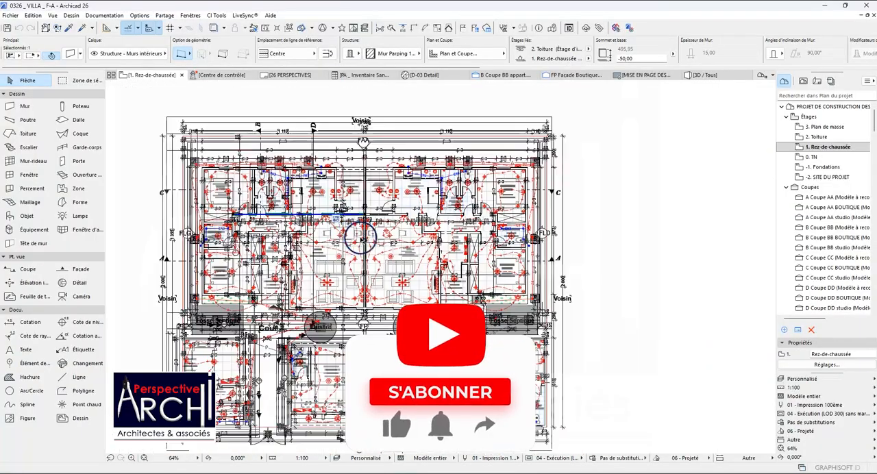
scroll(263, 307, up, 1)
scroll(281, 288, up, 1)
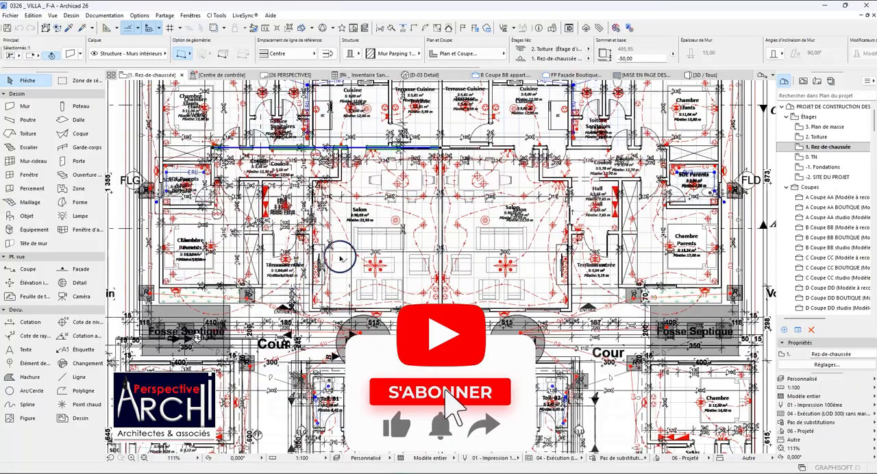
scroll(382, 235, up, 1)
scroll(406, 207, down, 3)
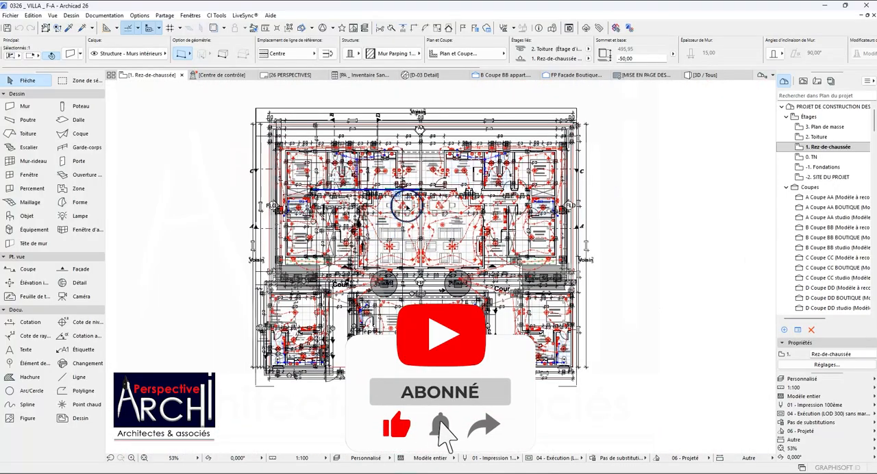
scroll(426, 181, up, 2)
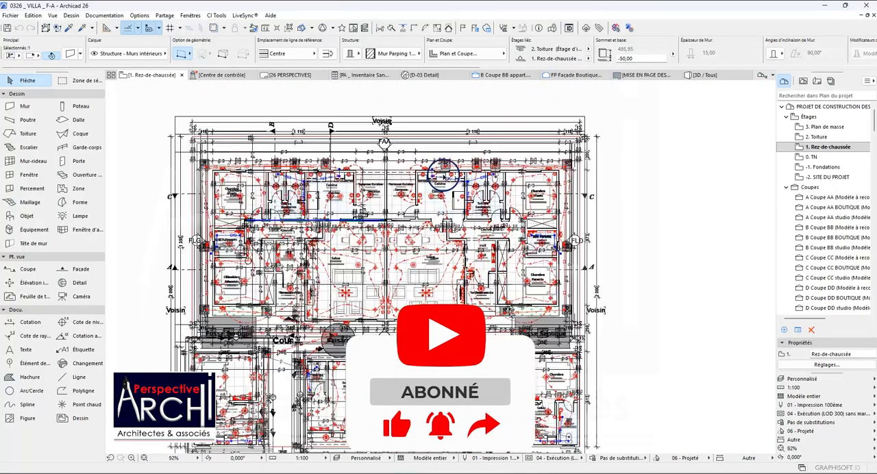
scroll(442, 177, up, 3)
scroll(432, 180, down, 4)
scroll(422, 192, down, 2)
scroll(457, 256, up, 2)
scroll(420, 248, down, 5)
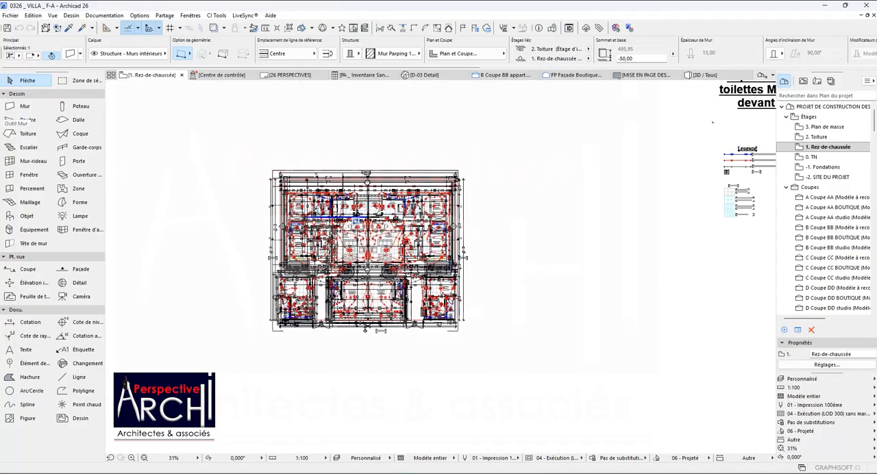
Clear the wall selection and draw a rectangular all-storeys marquee around the entire Rez-de-chaussée plan.
click(65, 80)
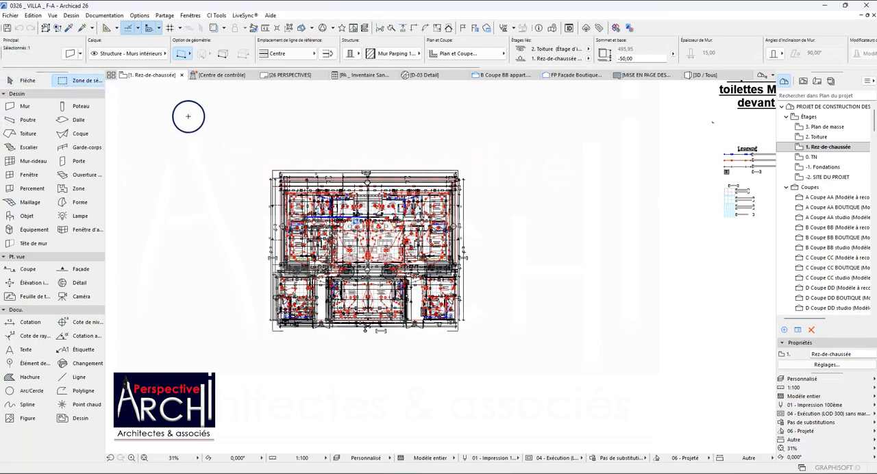
scroll(206, 144, down, 2)
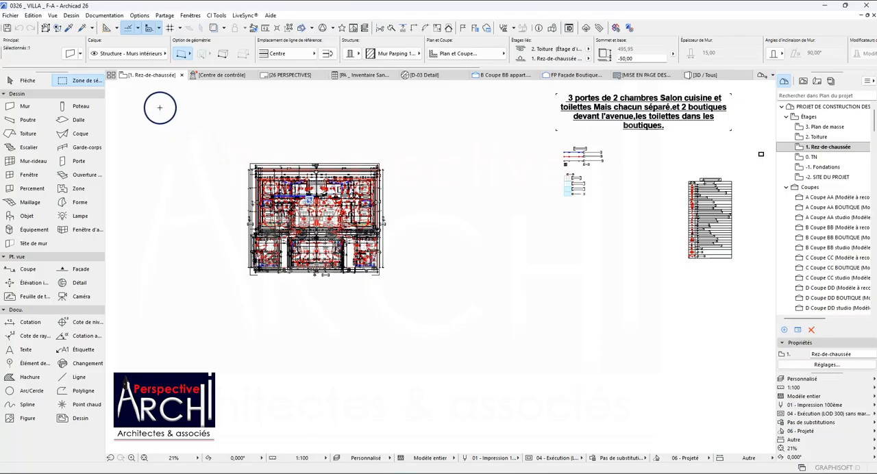
key(Escape)
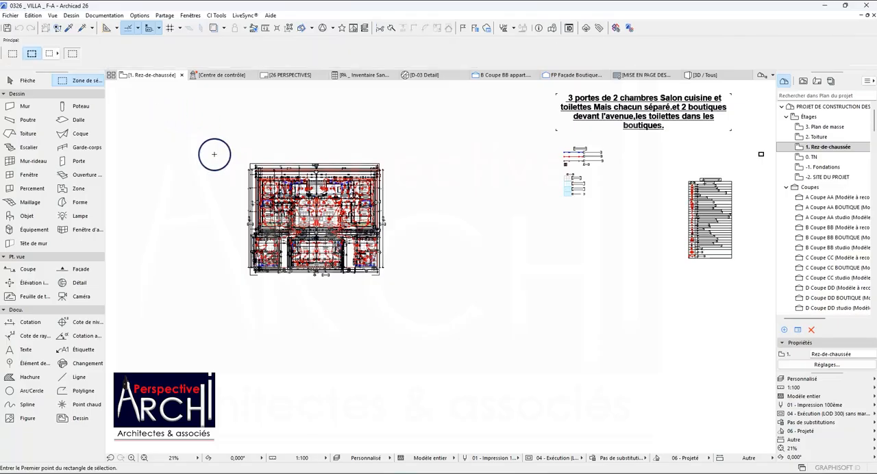
click(156, 103)
click(482, 349)
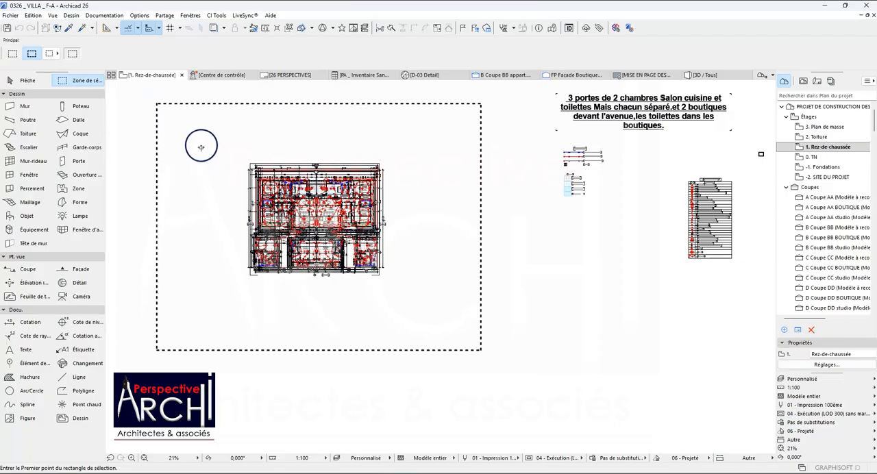
Switch the marquee around the plan to the thin single-storey method, and return it to the thick all-storeys method.
click(12, 53)
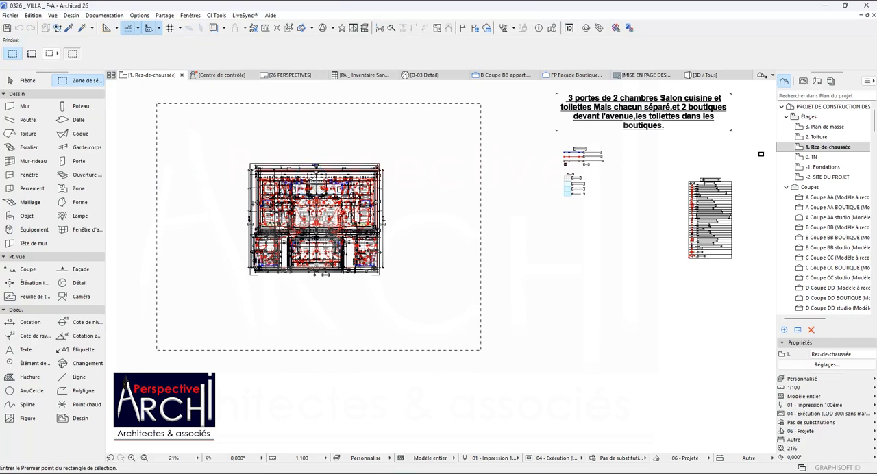
scroll(313, 177, down, 1)
scroll(313, 177, down, 1)
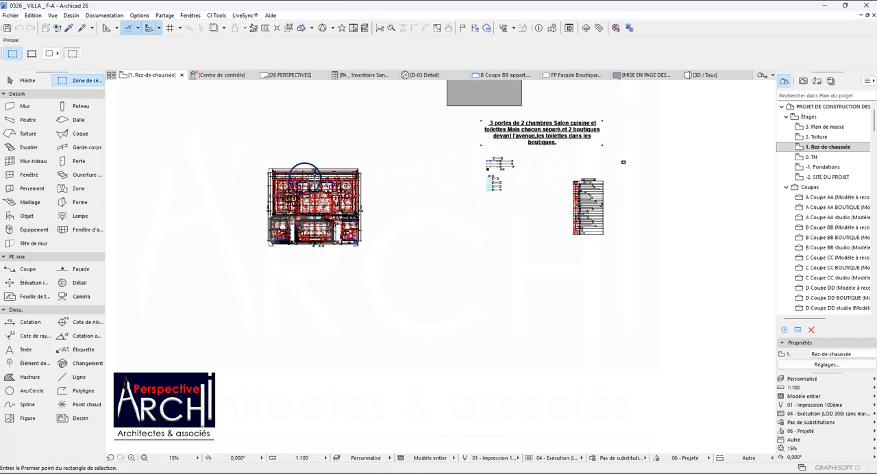
click(32, 55)
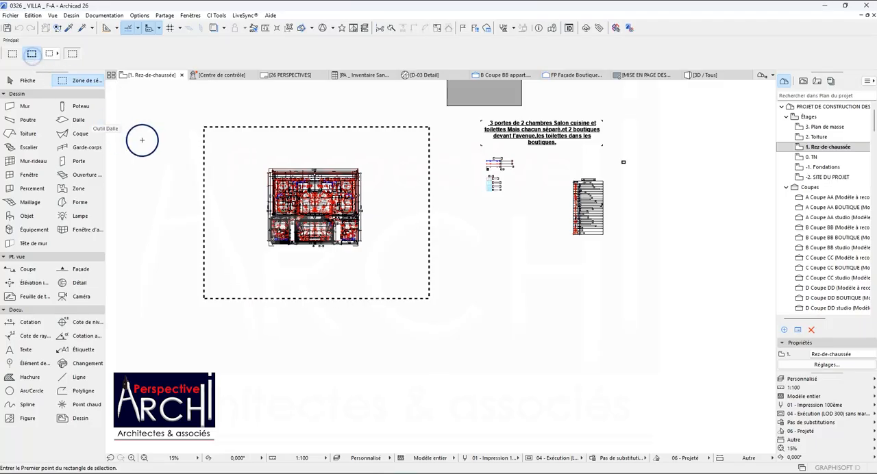
Move the all-storeys marquee with the whole plan horizontally into the empty area to the right of the schedule.
click(191, 162)
scroll(190, 220, down, 3)
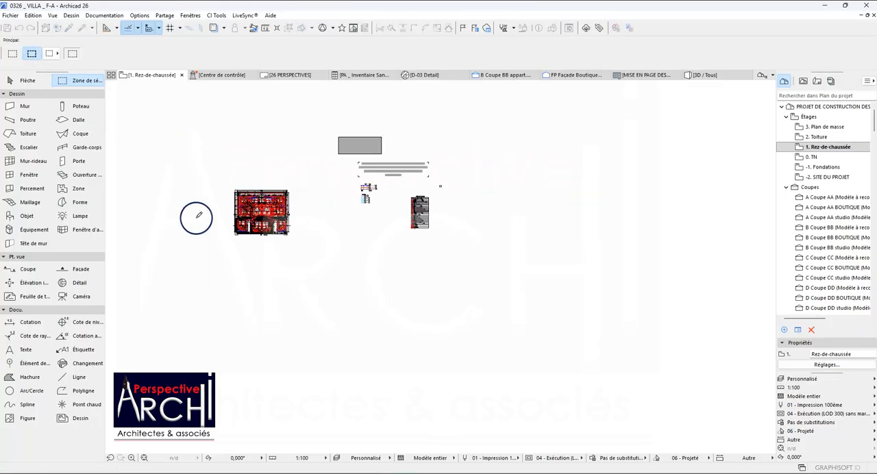
click(262, 211)
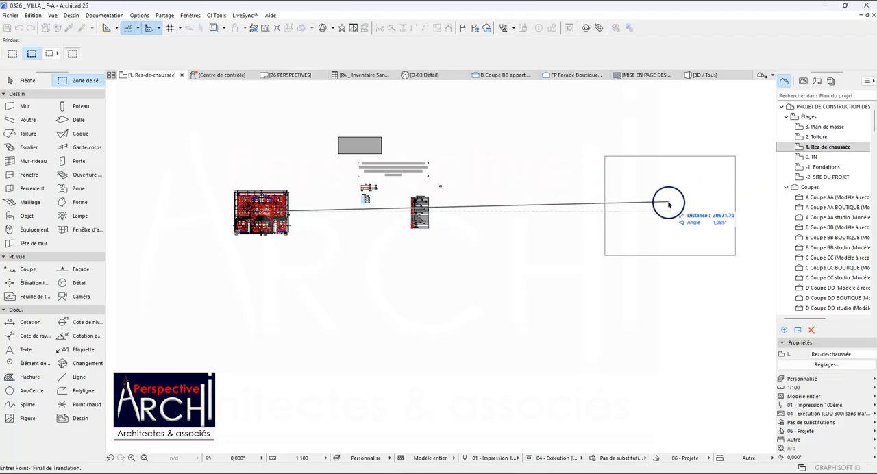
click(643, 214)
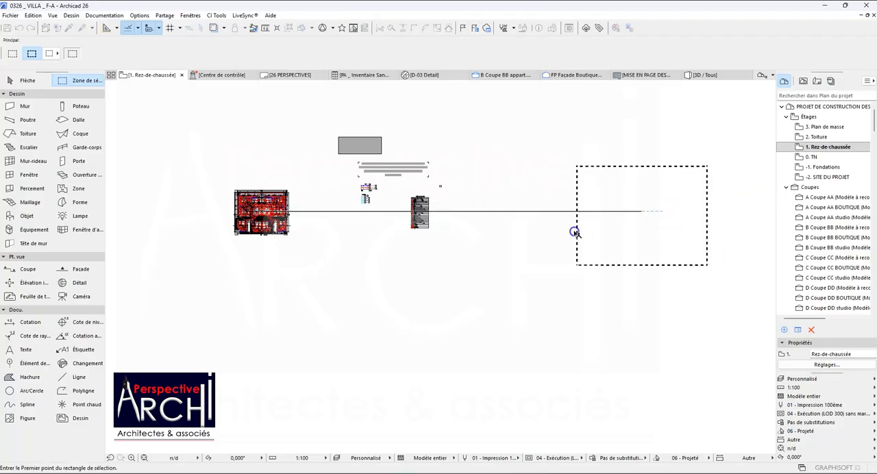
click(541, 245)
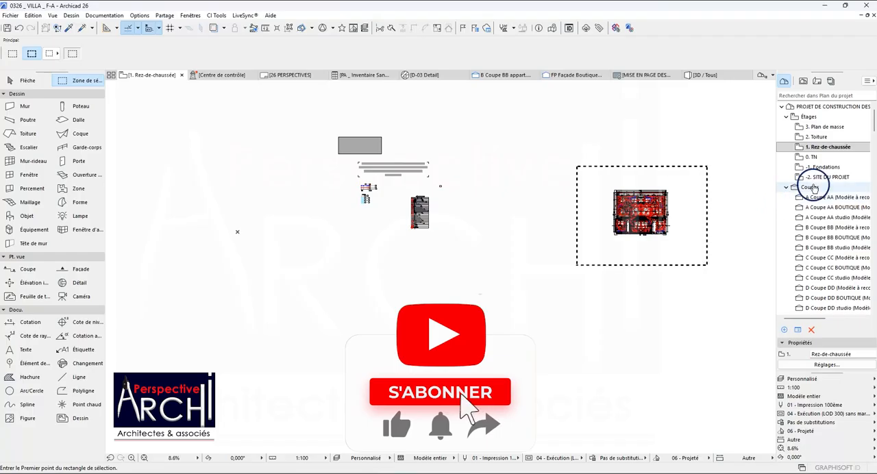
Examine the moved Rez-de-chaussée plan, including its walls, dimensions and section and façade markers.
scroll(820, 186, down, 4)
scroll(820, 188, up, 4)
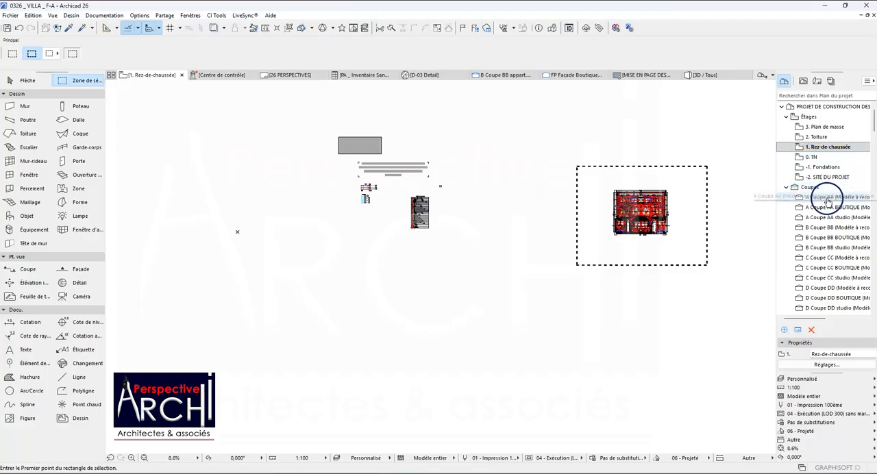
scroll(630, 190, up, 8)
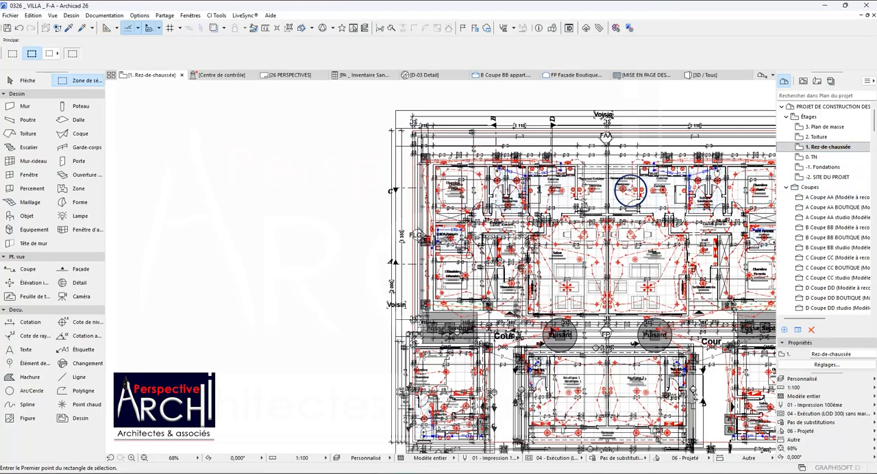
scroll(549, 154, up, 1)
scroll(536, 164, down, 3)
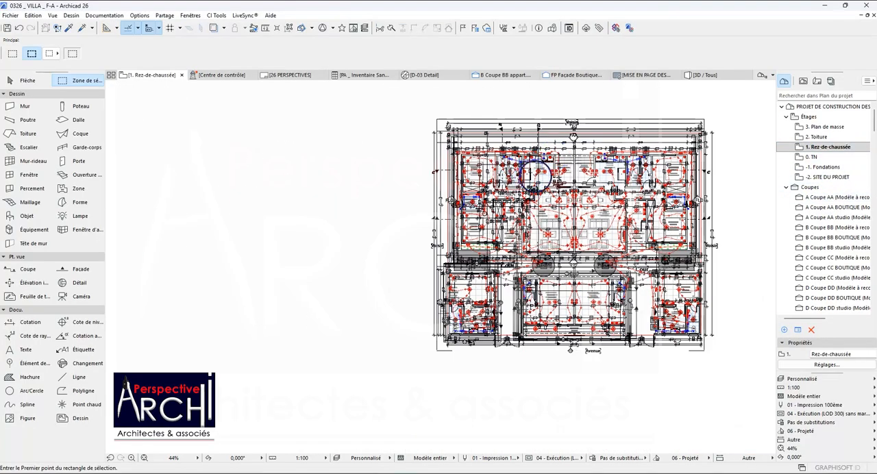
scroll(537, 177, down, 1)
scroll(548, 168, up, 1)
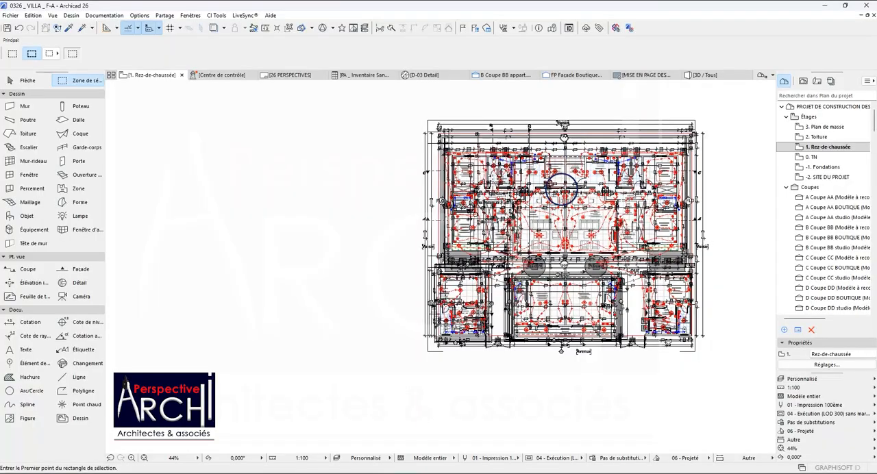
scroll(562, 185, down, 1)
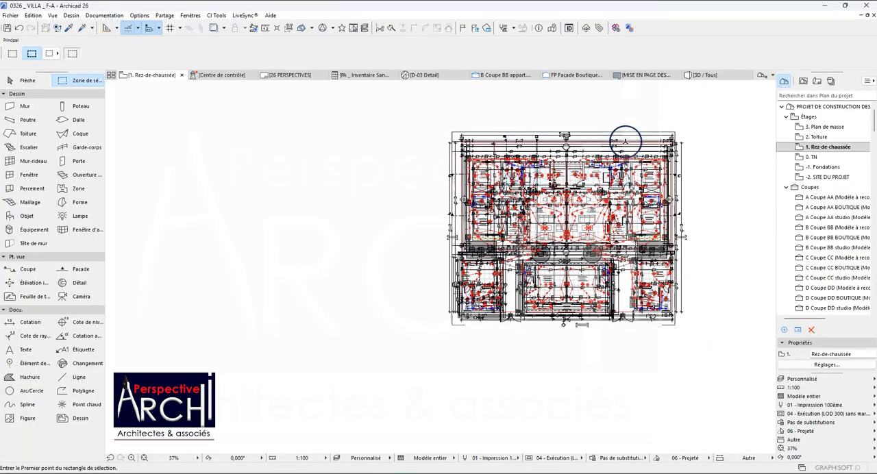
scroll(617, 205, down, 3)
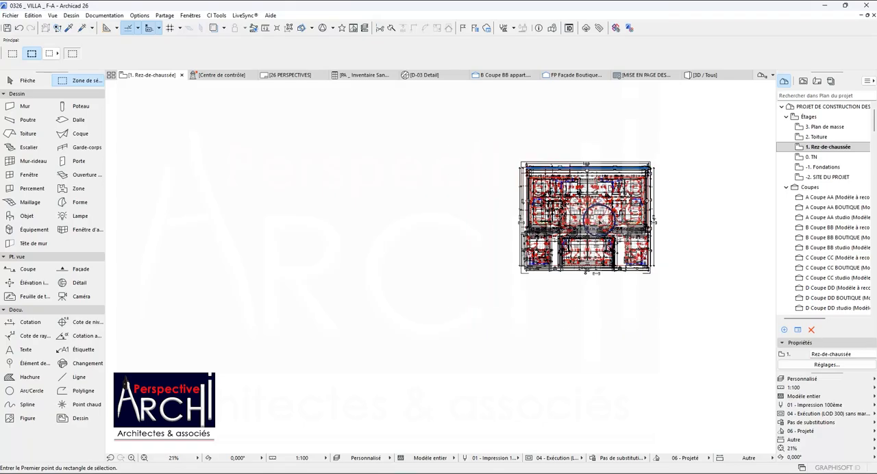
Undo the move of the marquee contents and clear the selection of the restored plan elements.
key(ctrl+z)
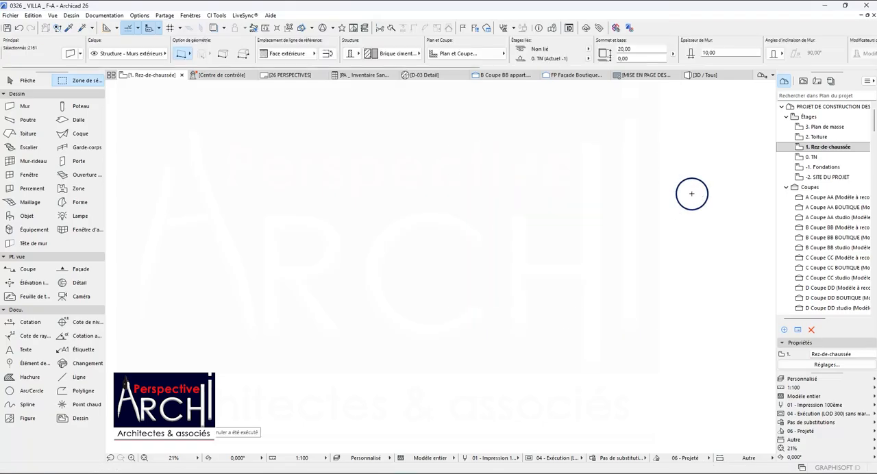
scroll(576, 225, down, 3)
scroll(295, 196, down, 1)
scroll(300, 200, down, 1)
scroll(120, 203, up, 10)
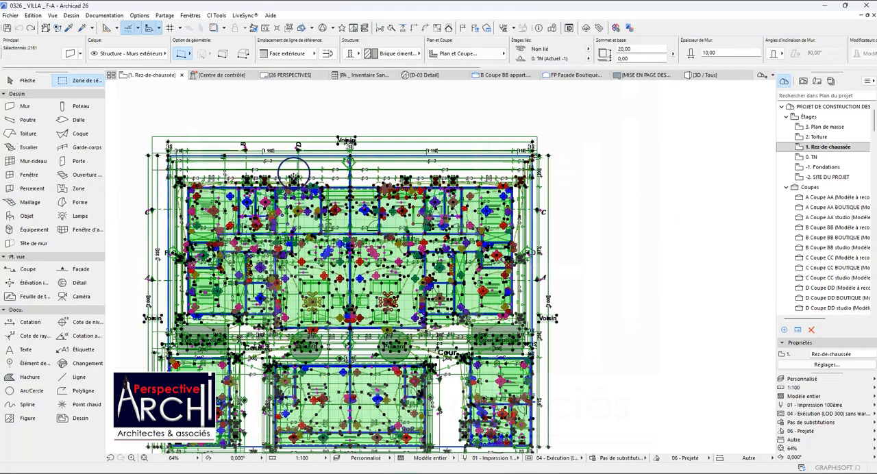
key(Escape)
Hide the Marques - Coupes layer by way of the Coupe CC section line beside the plan.
scroll(375, 154, down, 2)
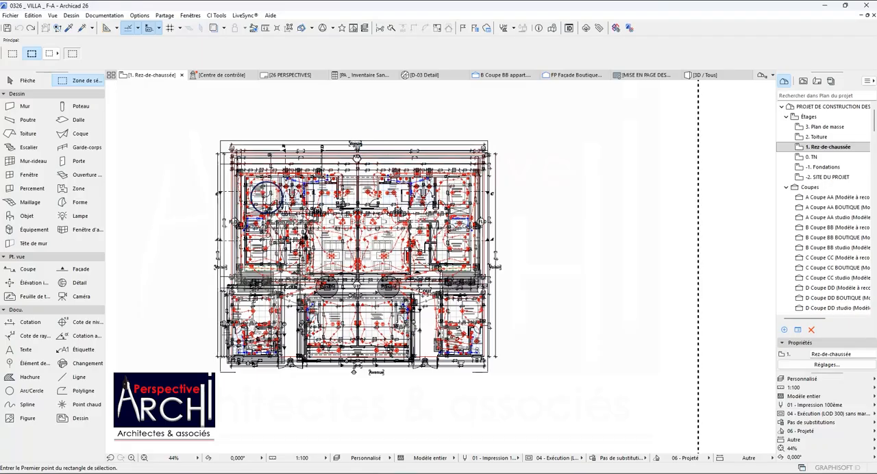
scroll(221, 196, up, 1)
scroll(233, 190, up, 1)
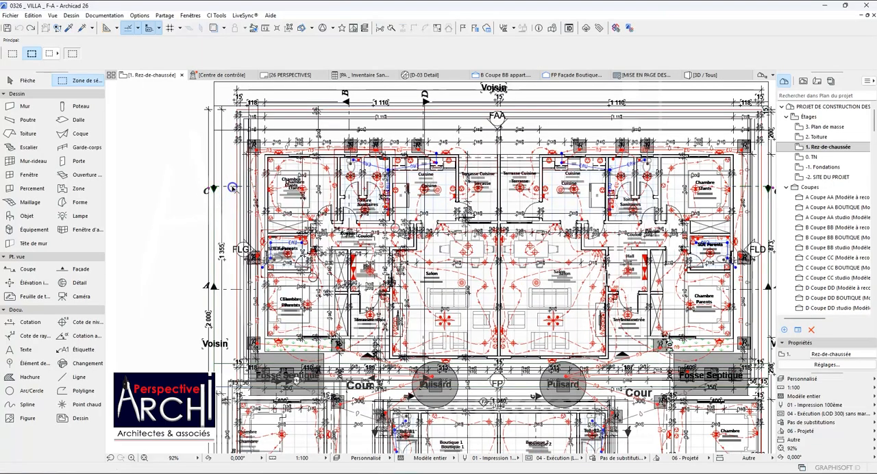
click(232, 188)
right_click(232, 188)
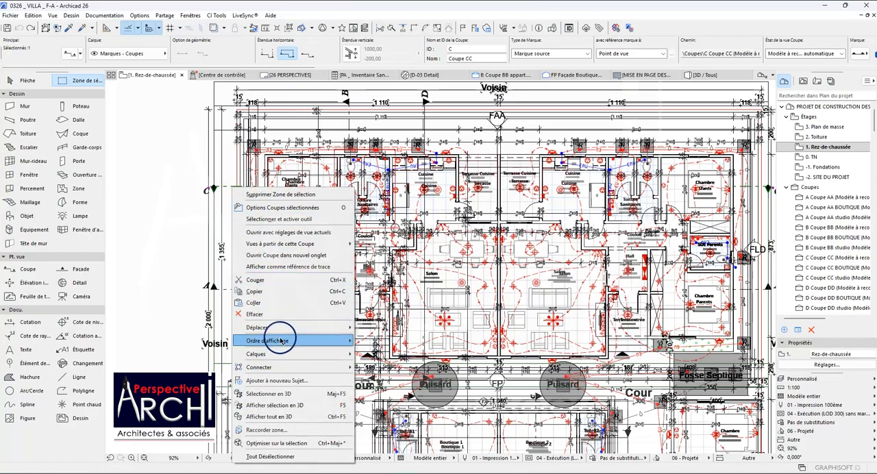
mouse_move(291, 354)
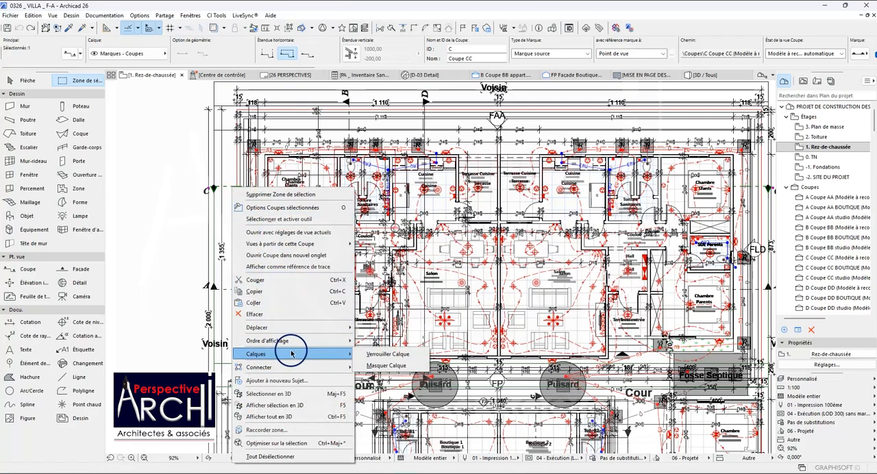
click(387, 366)
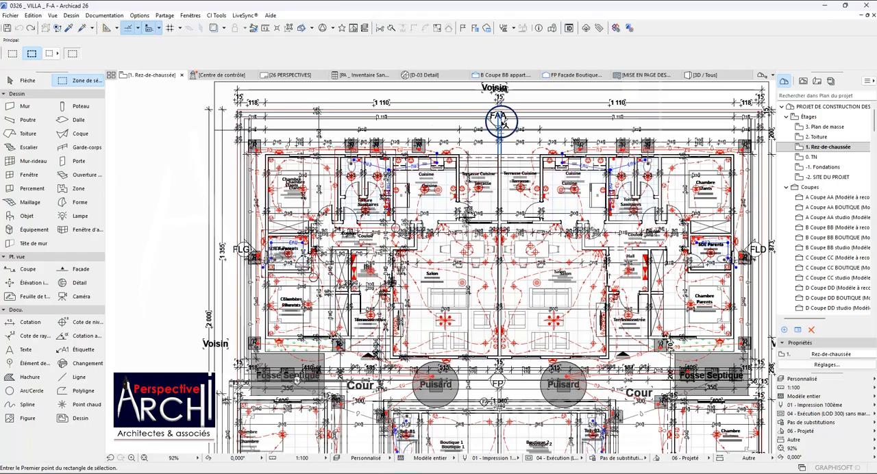
Hide the Marques - Façades layer by way of the FAA façade marker above the plan.
click(505, 119)
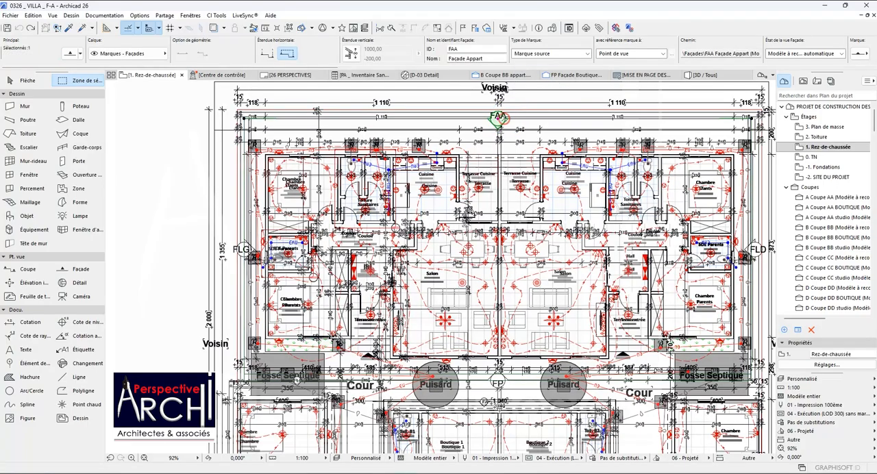
right_click(504, 118)
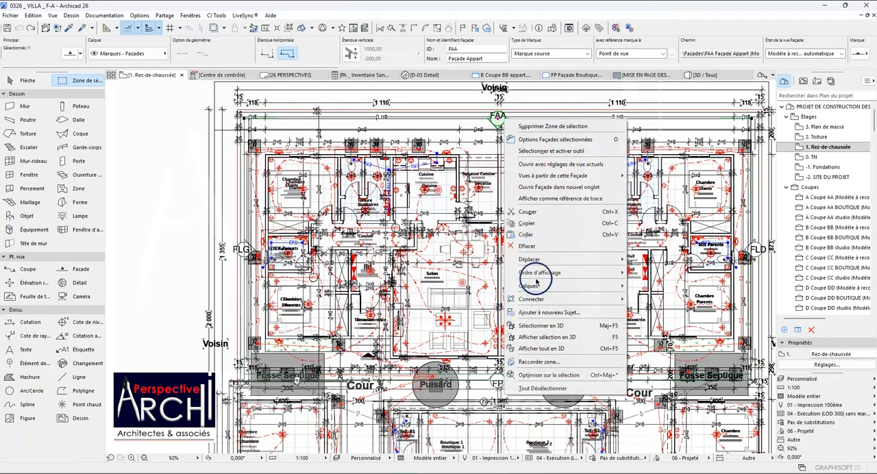
mouse_move(542, 286)
click(651, 297)
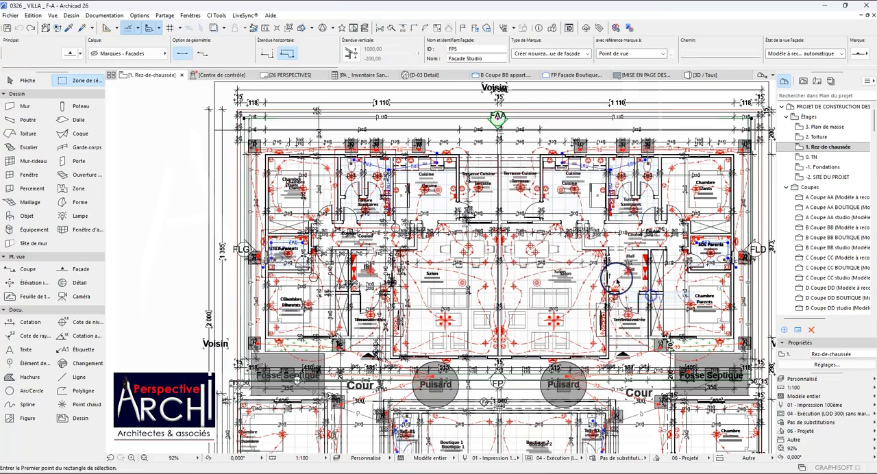
Move the marquee contents horizontally into the empty area to the right of the schedule, and remove the marquee.
scroll(339, 180, down, 3)
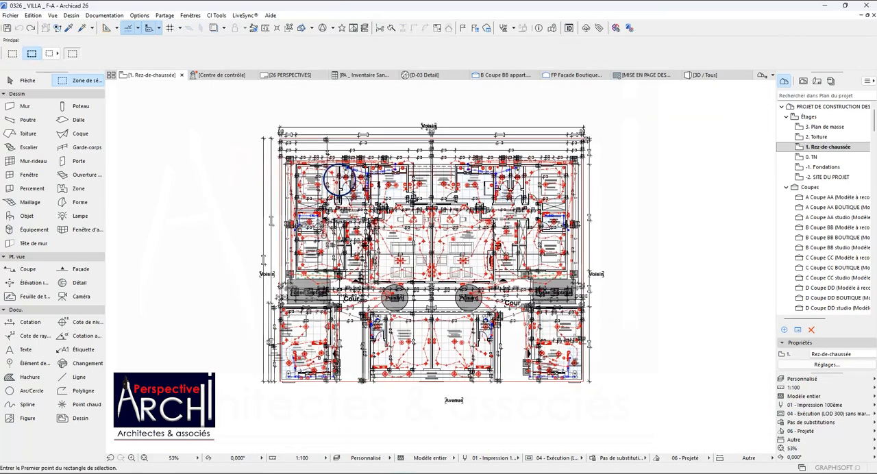
scroll(463, 275, up, 2)
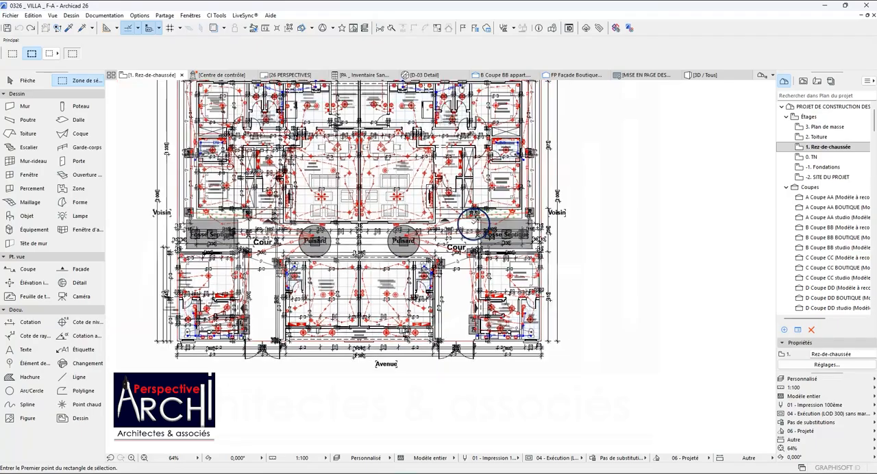
scroll(347, 247, down, 3)
scroll(301, 260, down, 3)
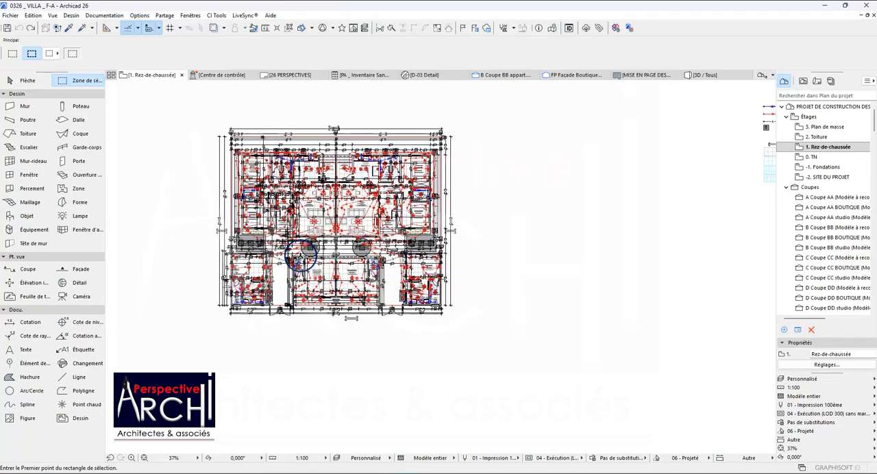
scroll(337, 226, down, 2)
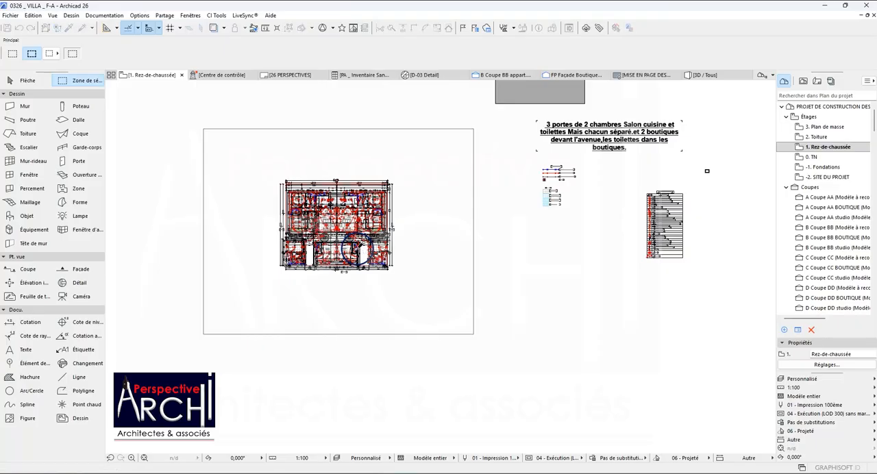
scroll(328, 232, down, 5)
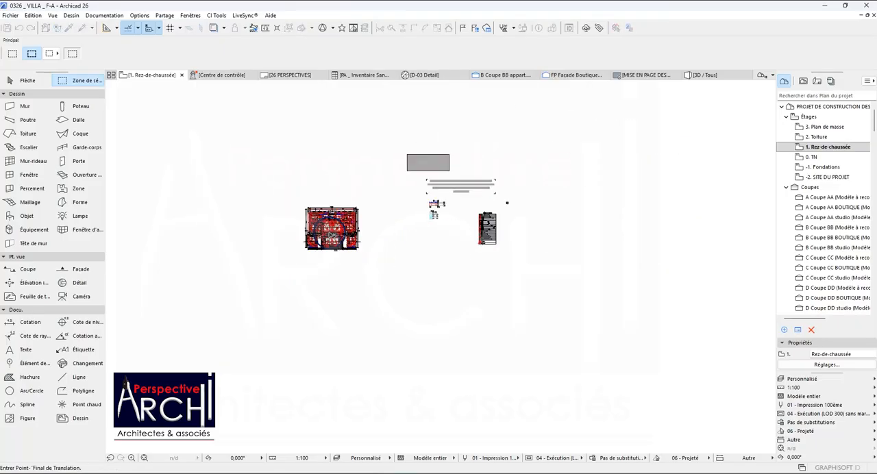
click(611, 228)
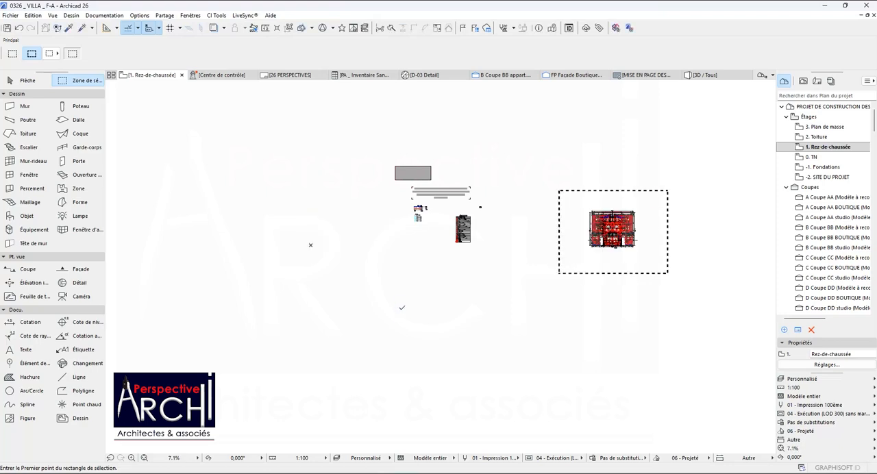
key(Escape)
key(Escape)
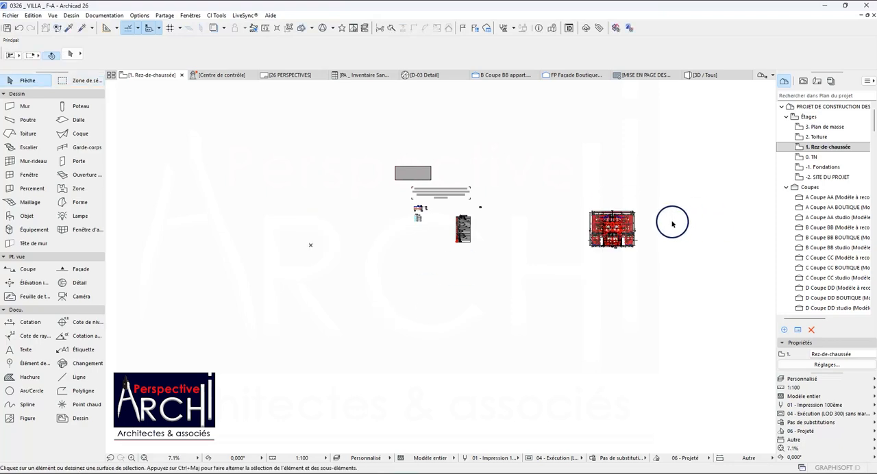
Examine the project origin in the vacated area and the relocated plan's position relative to it.
scroll(594, 226, up, 3)
scroll(589, 220, down, 3)
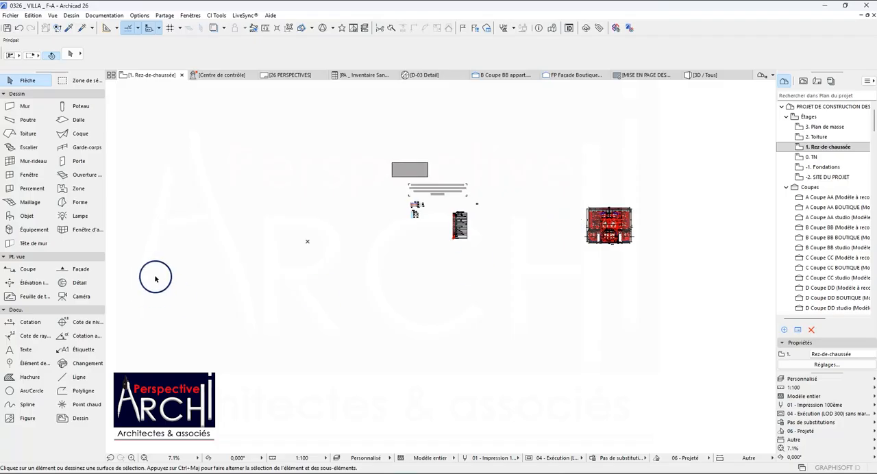
scroll(308, 246, up, 2)
scroll(307, 246, up, 2)
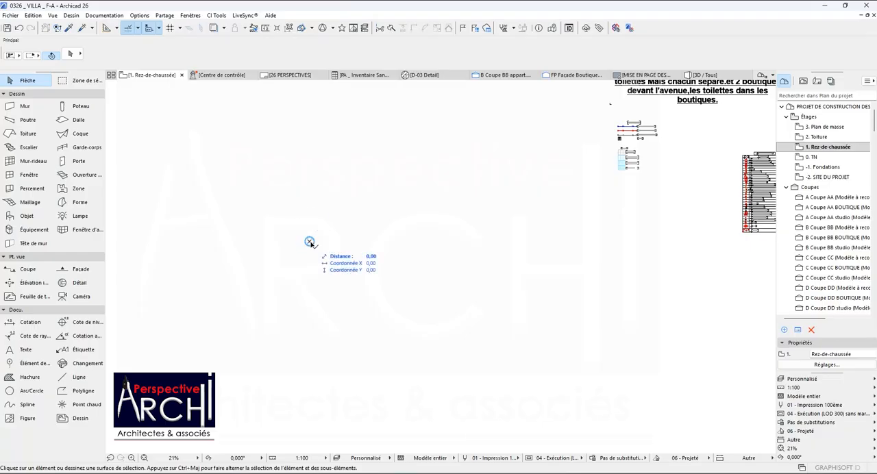
click(315, 244)
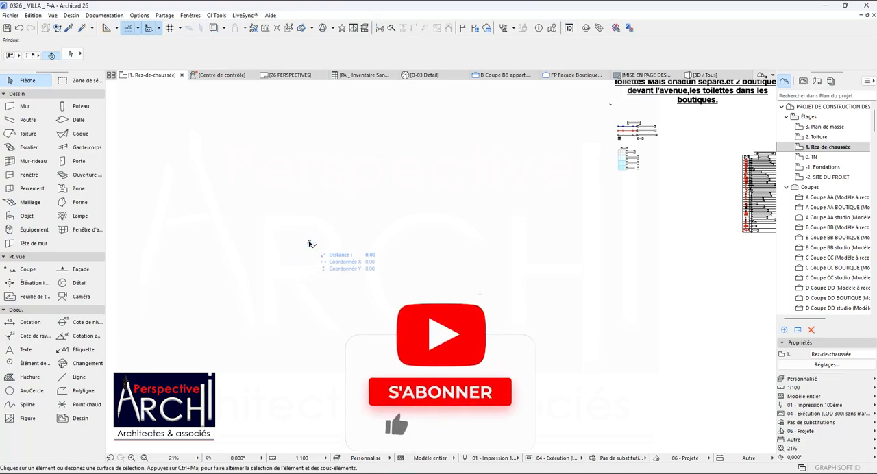
scroll(317, 245, down, 5)
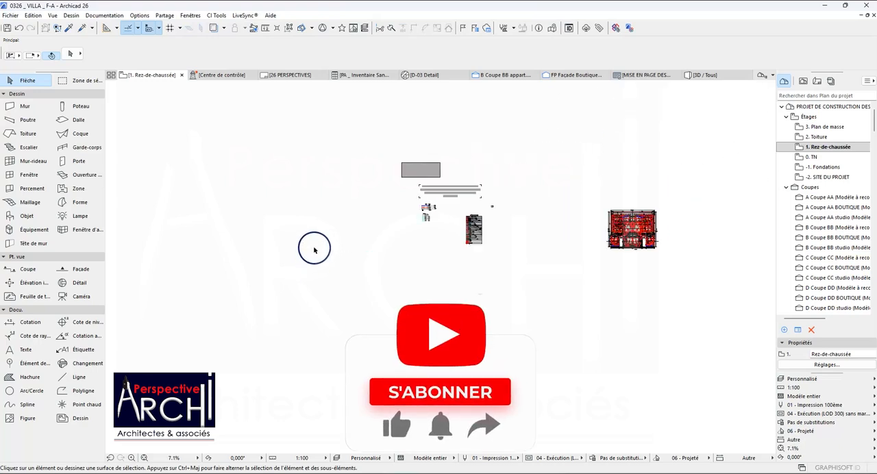
scroll(316, 247, up, 5)
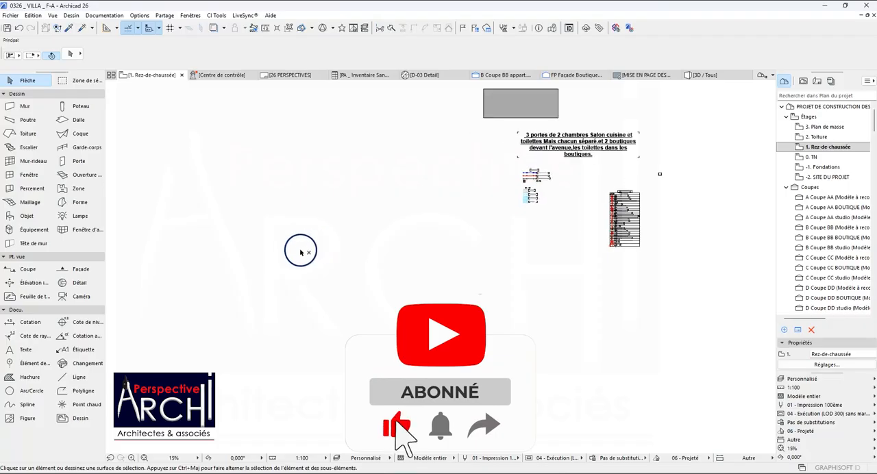
scroll(305, 257, down, 3)
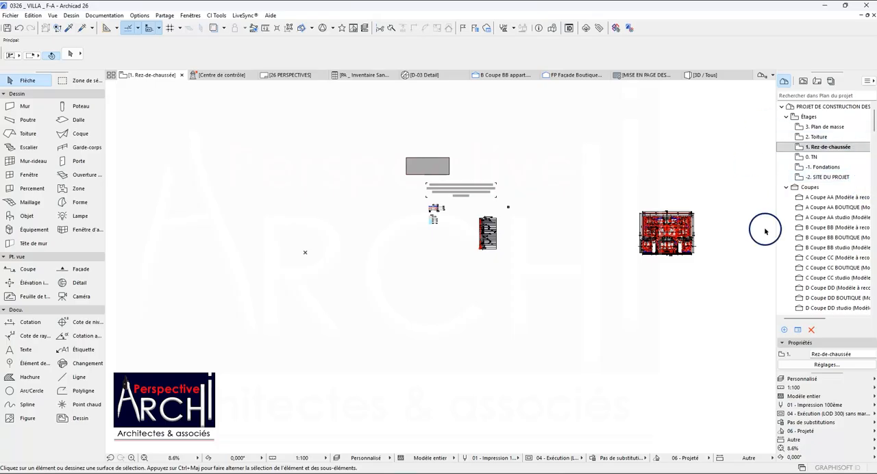
Collapse the Coupes and Façades groups in the project tree.
click(786, 187)
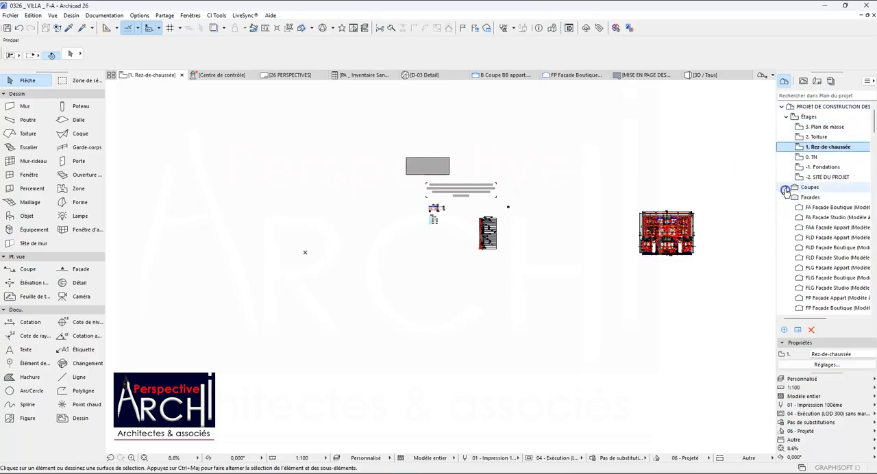
click(786, 197)
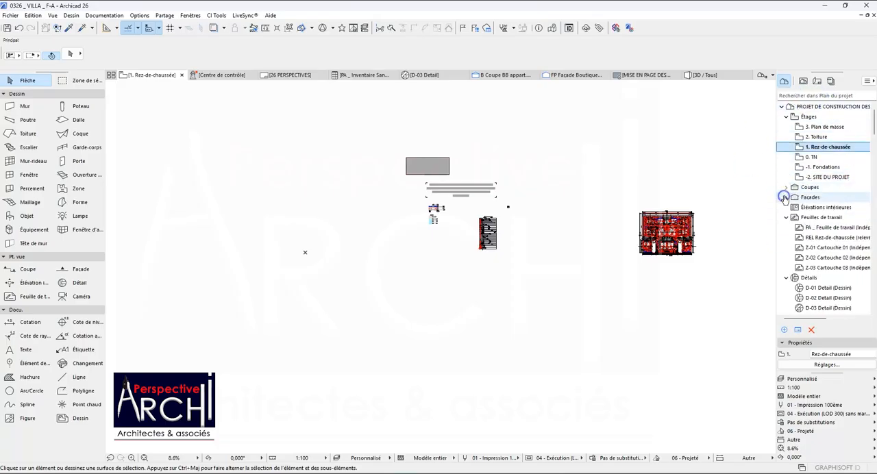
Insert a new storey directly above the Toiture storey in the project's storey settings.
click(806, 117)
right_click(805, 120)
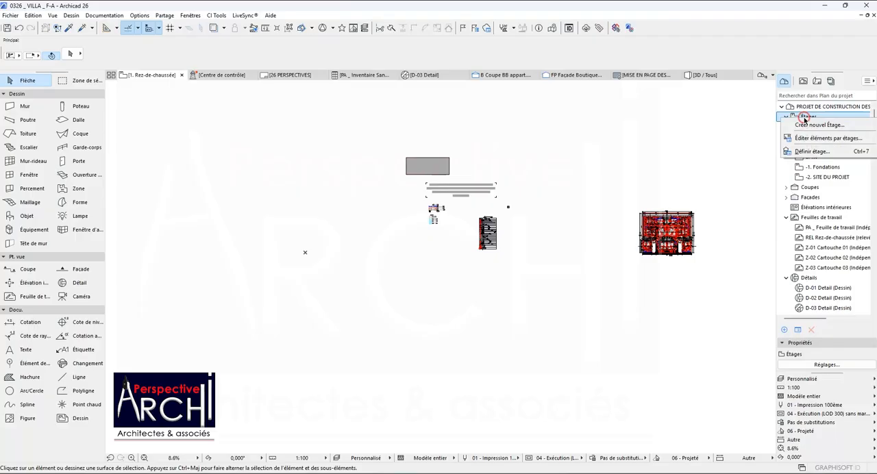
click(813, 151)
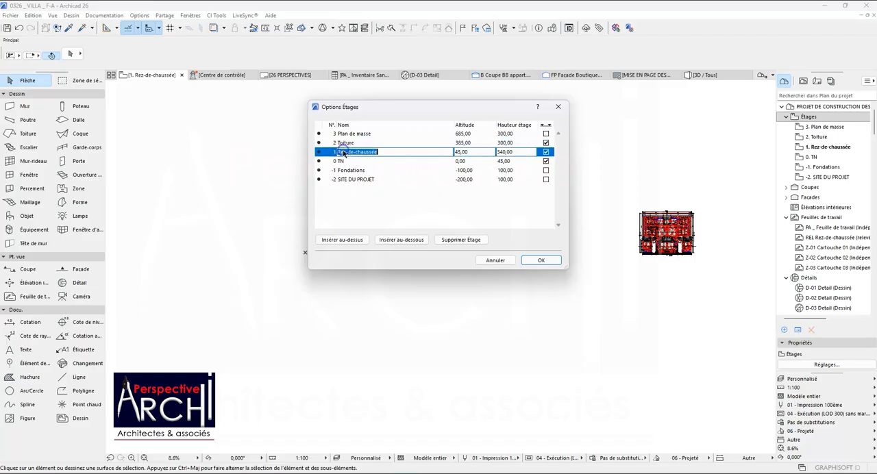
click(383, 154)
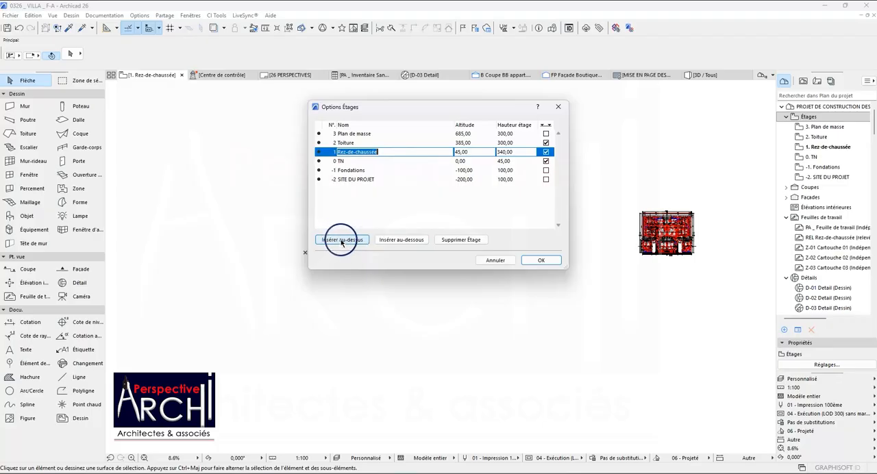
click(340, 143)
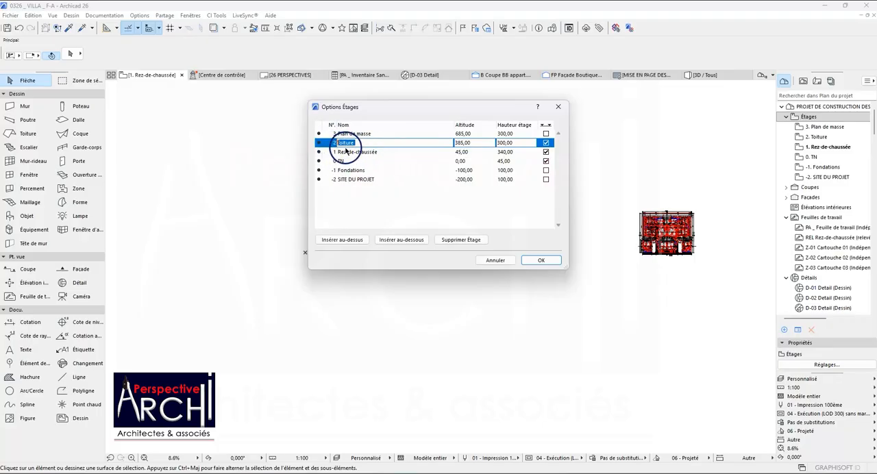
click(350, 239)
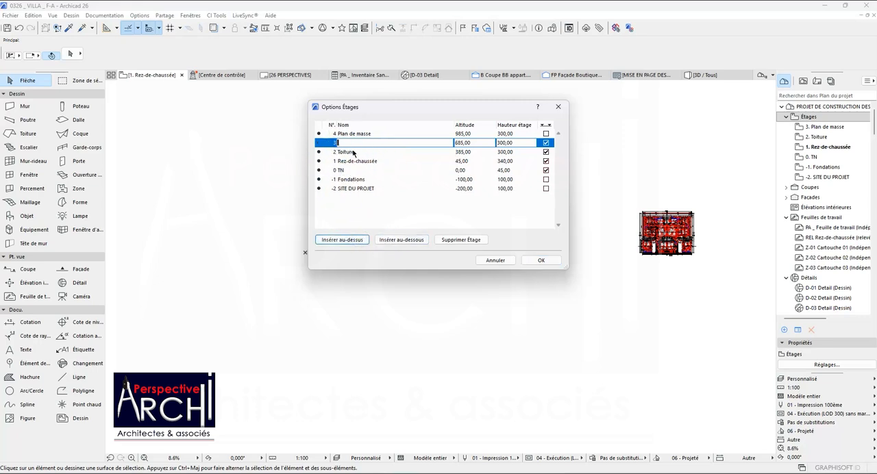
Name the inserted storey Toiture Terrasse and rename storey 2 below it as 1er Etage.
text(Toiture)
click(373, 142)
click(414, 191)
click(349, 153)
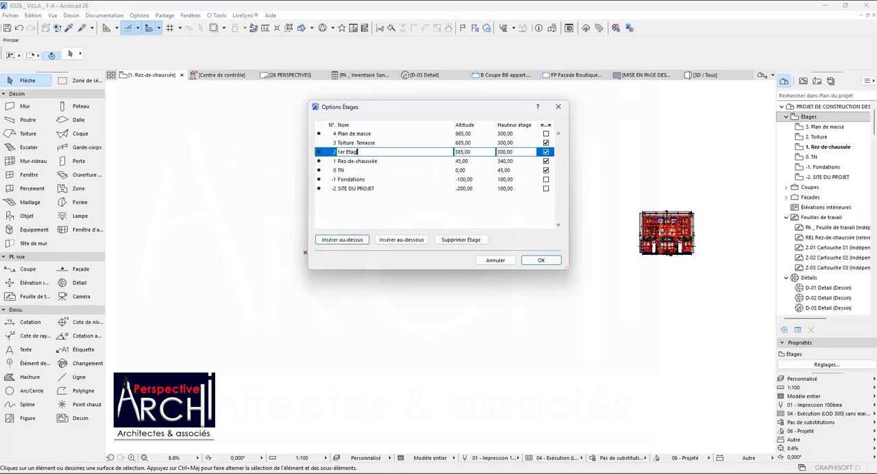
click(366, 208)
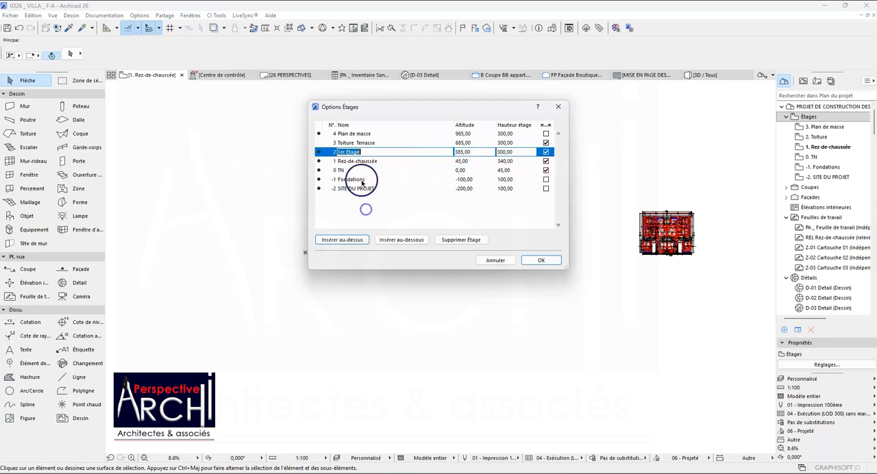
Insert another storey above storey 3, Toiture Terrasse, and name it Toiture terrasse.
click(367, 143)
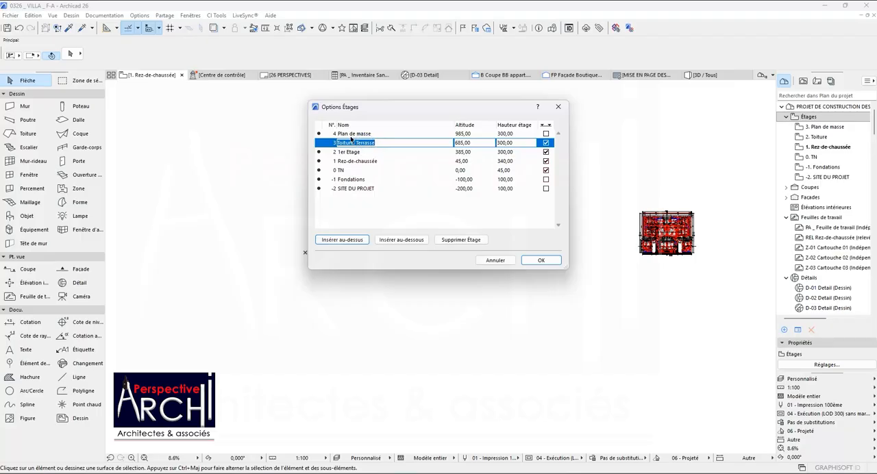
click(388, 143)
click(343, 240)
click(352, 144)
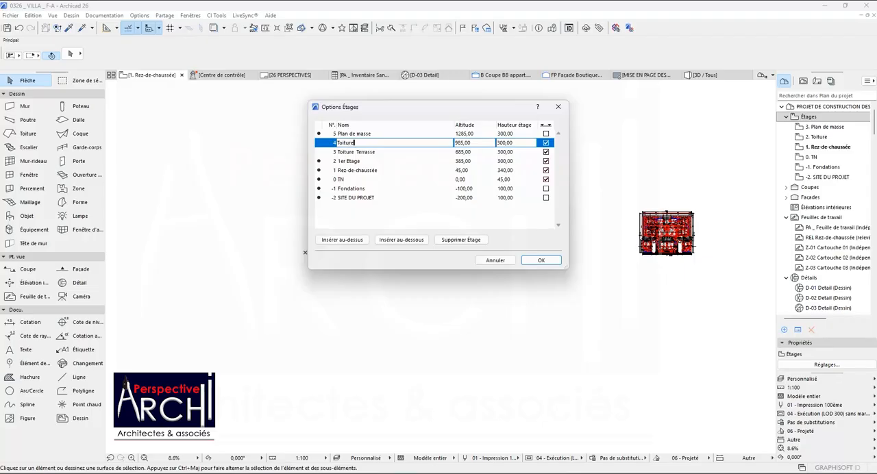
click(361, 142)
Rename storey 3 as Terrasse Acces.
click(372, 151)
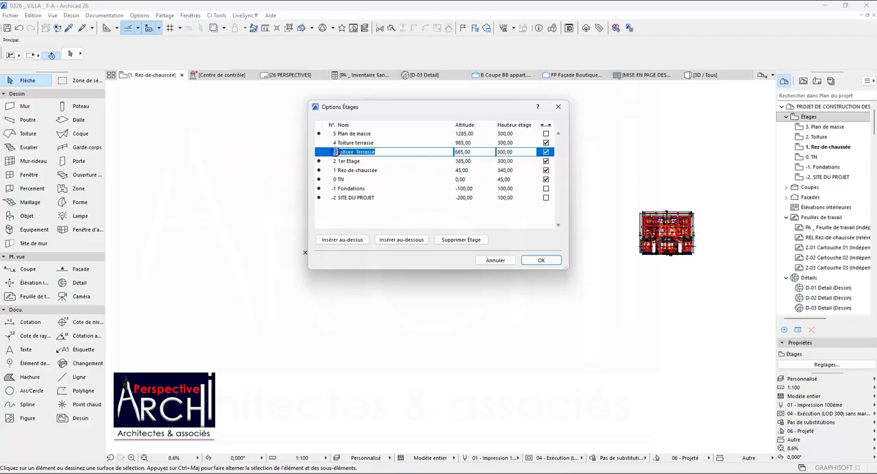
click(339, 153)
click(355, 153)
click(369, 151)
text(Acc)
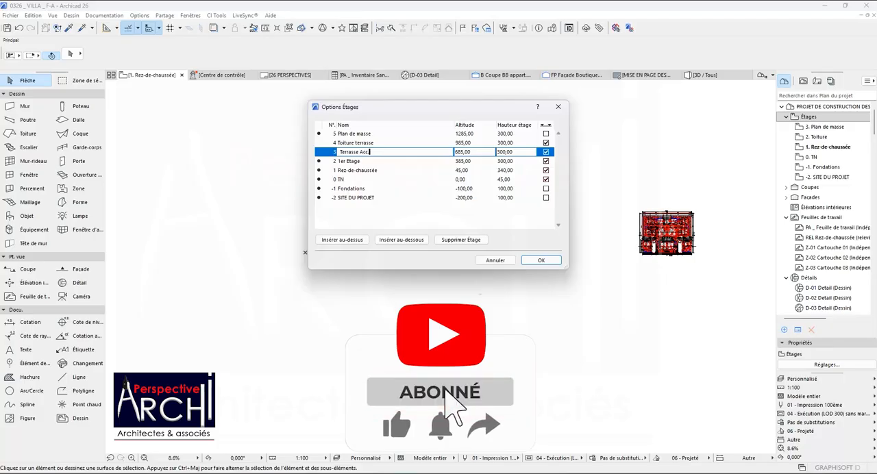
text(es.)
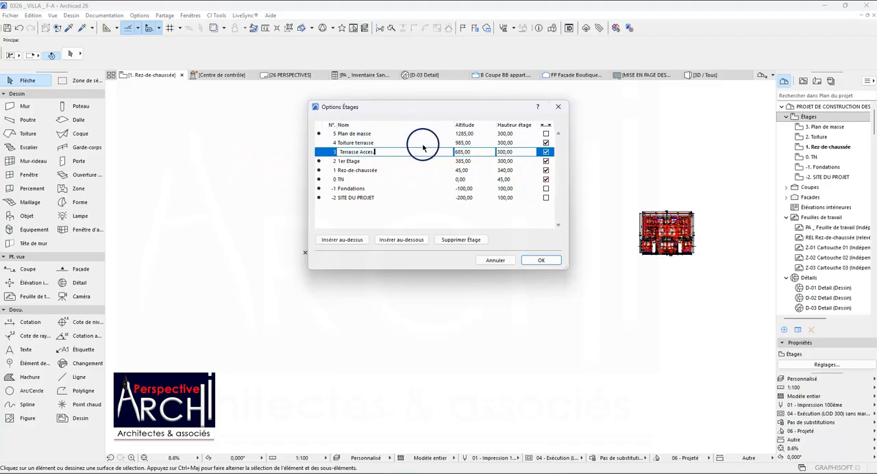
Turn off the level line display for storey 4, Toiture terrasse, and apply the storey settings.
click(547, 142)
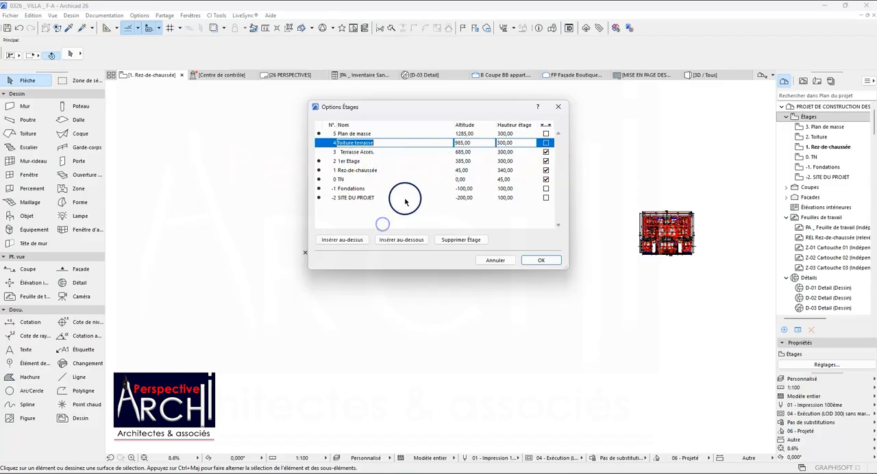
click(370, 170)
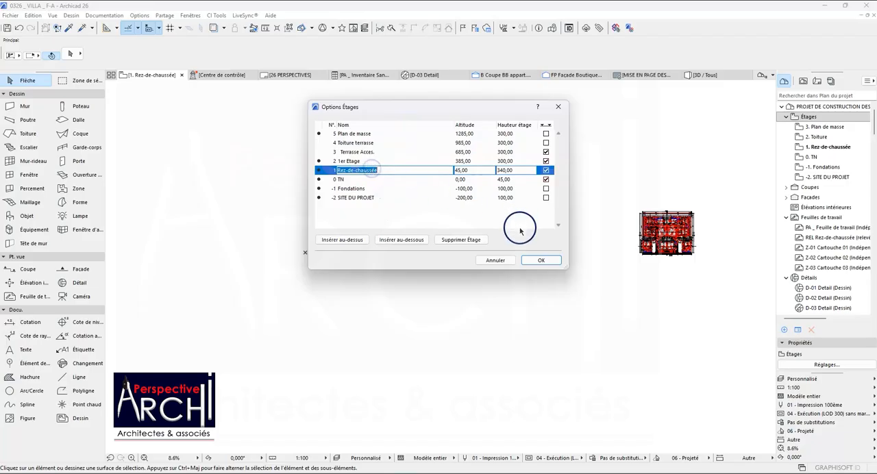
click(540, 260)
Set the storey height of 1er Etage to 320 in the storey settings and apply the change.
click(799, 167)
scroll(801, 157, down, 3)
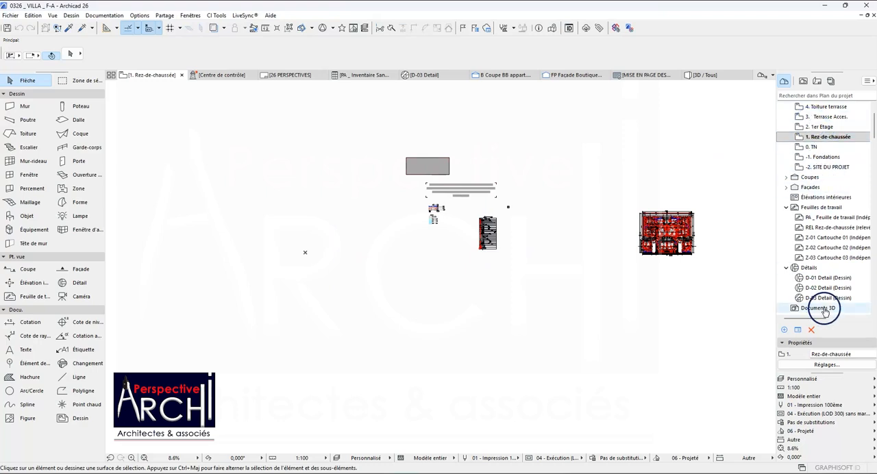
click(826, 364)
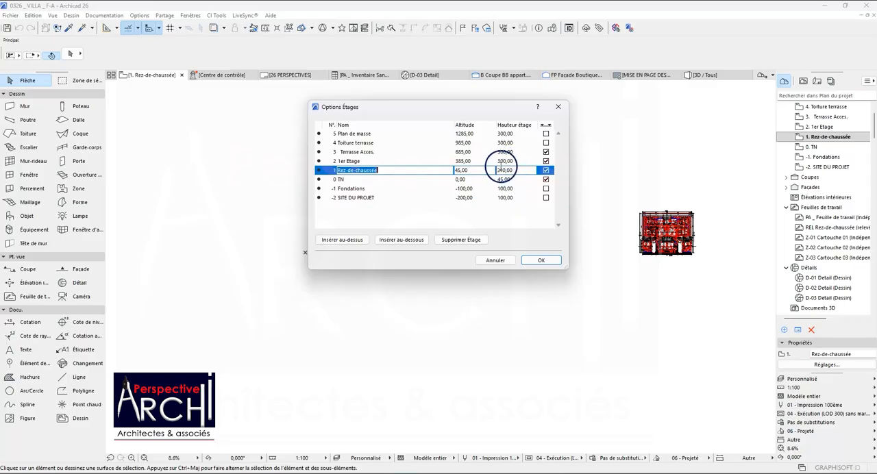
click(503, 170)
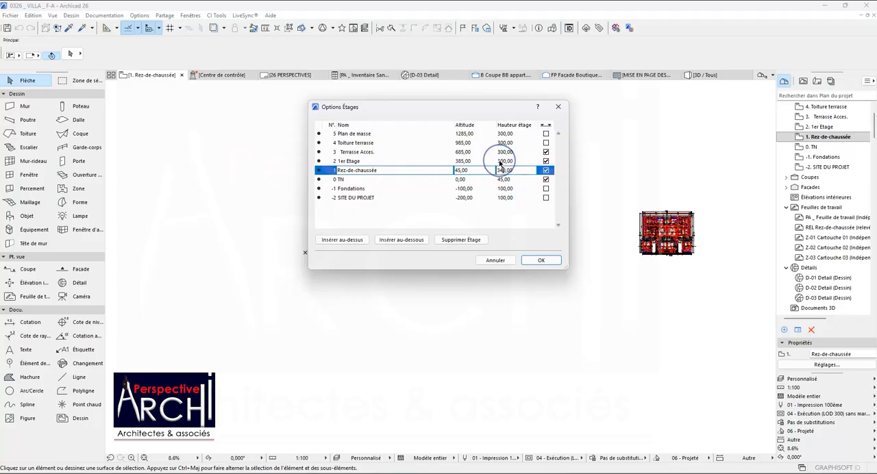
click(505, 161)
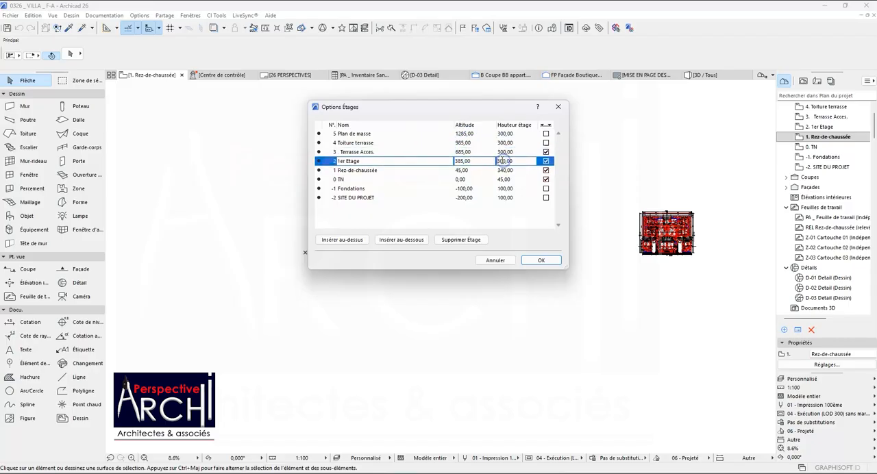
click(506, 161)
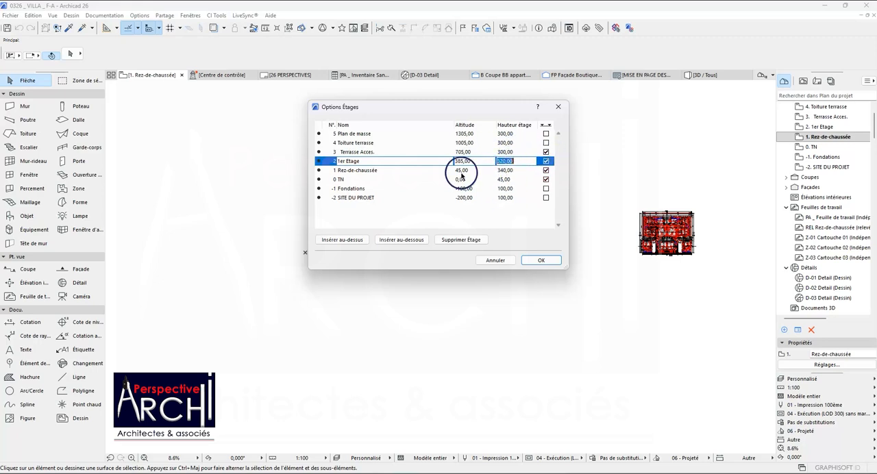
click(505, 152)
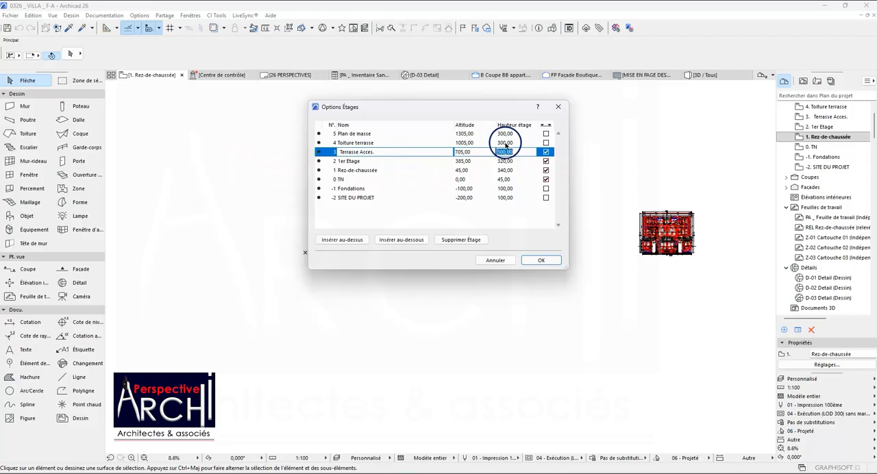
click(505, 143)
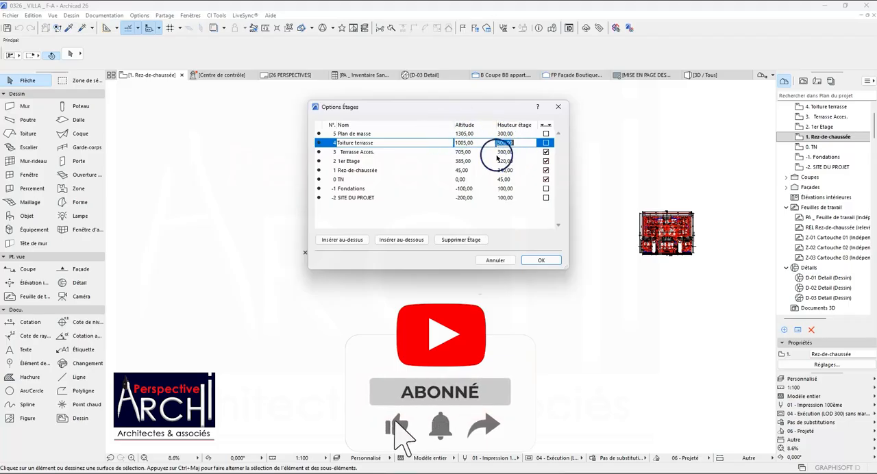
click(387, 173)
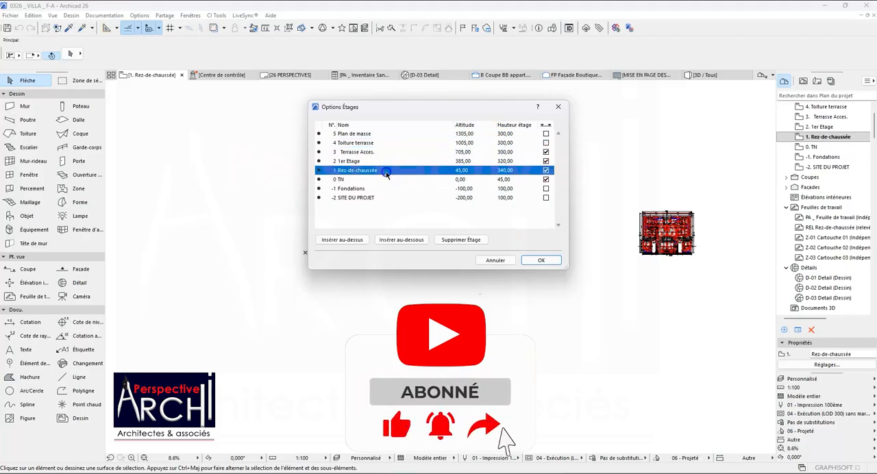
click(506, 170)
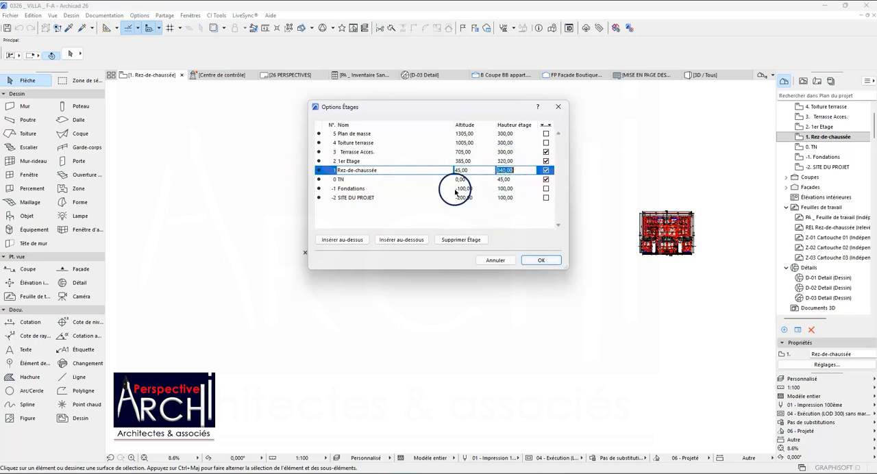
click(539, 261)
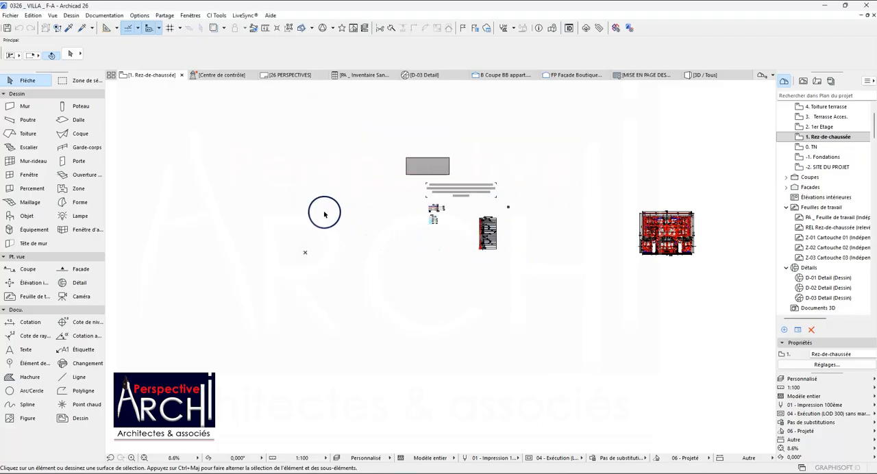
Open the existing PA _ Feuille de travail worksheet and view its drawing area.
scroll(281, 223, up, 2)
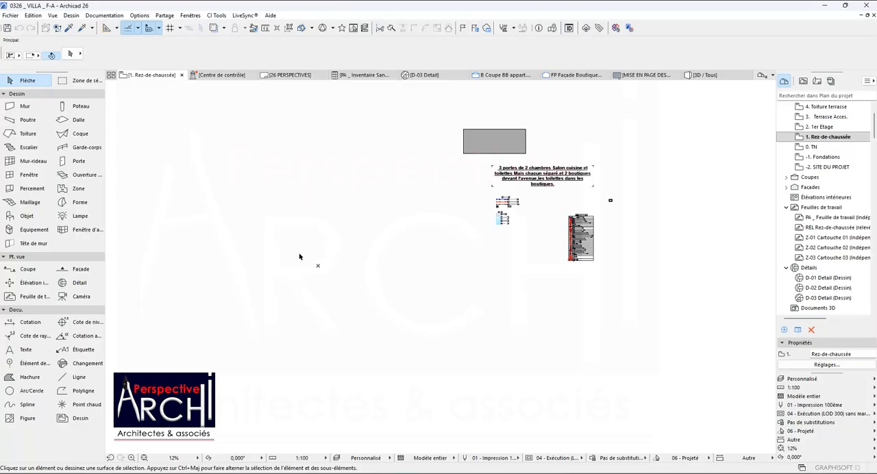
scroll(341, 225, down, 2)
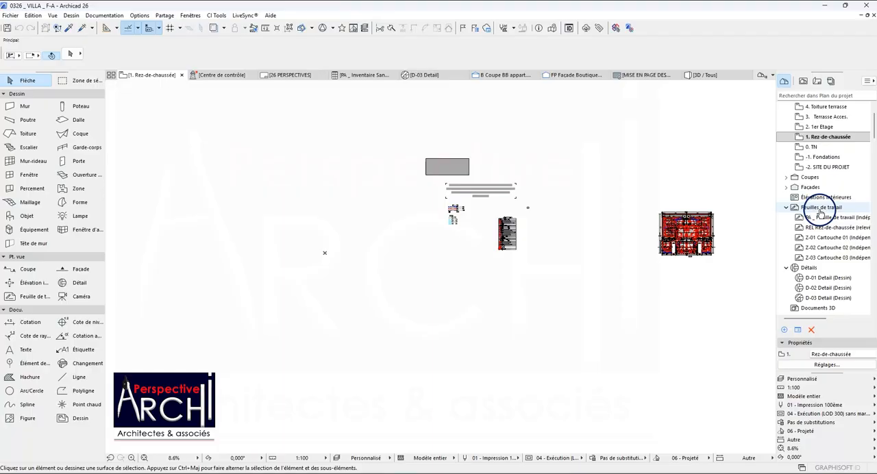
double_click(812, 217)
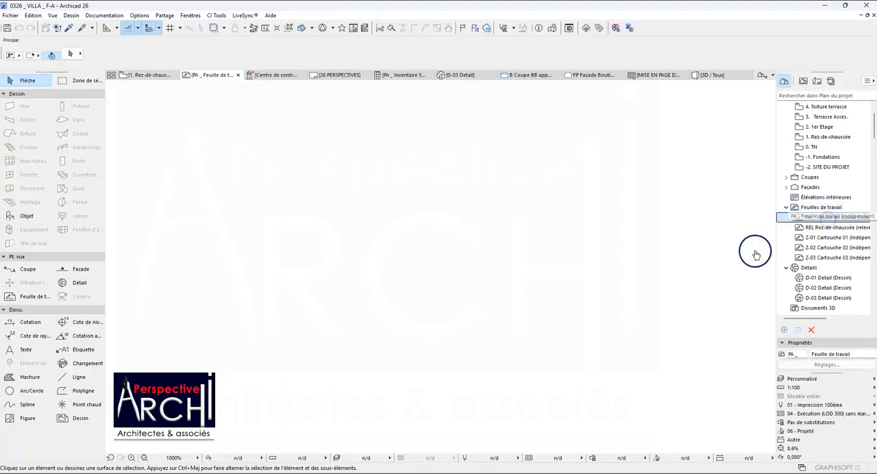
scroll(418, 266, down, 1)
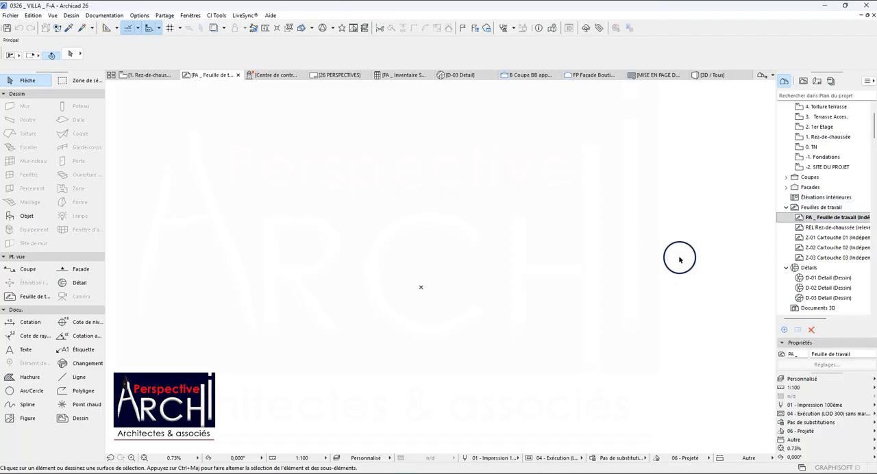
Create an independent worksheet with reference ID PA _ and the name FOND AUTOCAD.
click(820, 208)
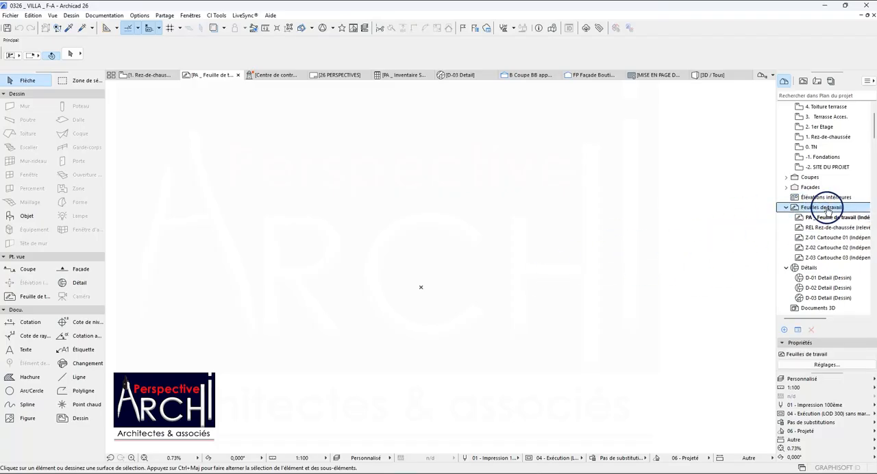
right_click(823, 209)
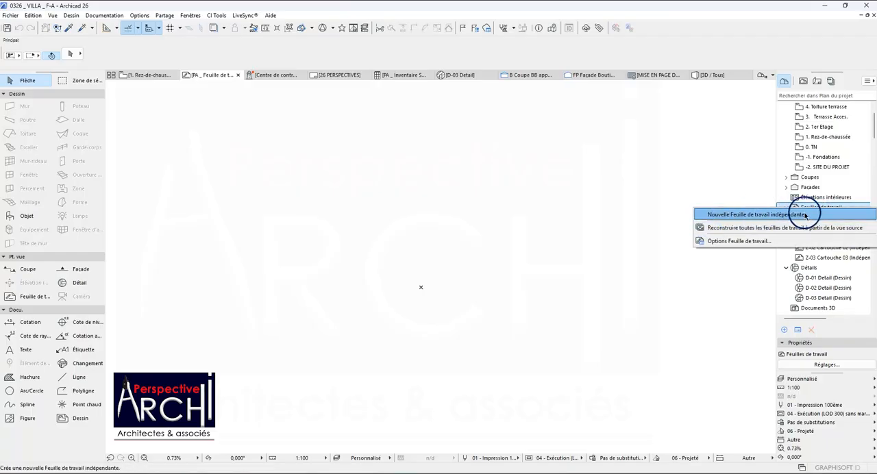
click(752, 219)
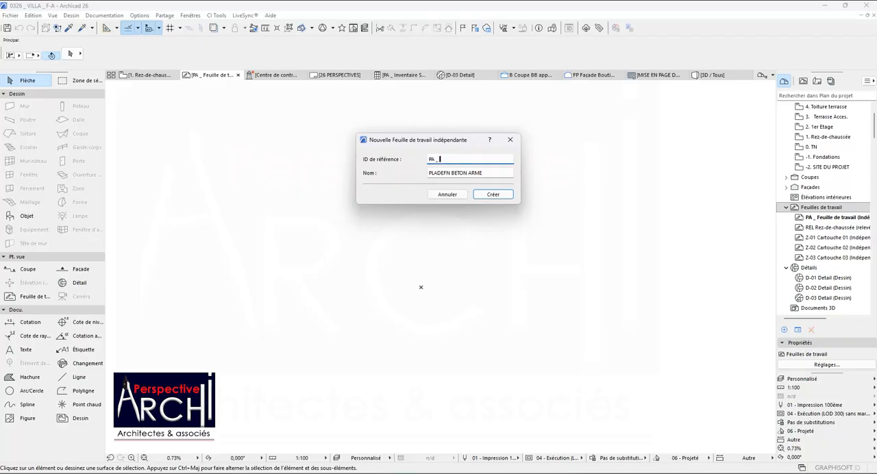
drag(483, 173, 384, 182)
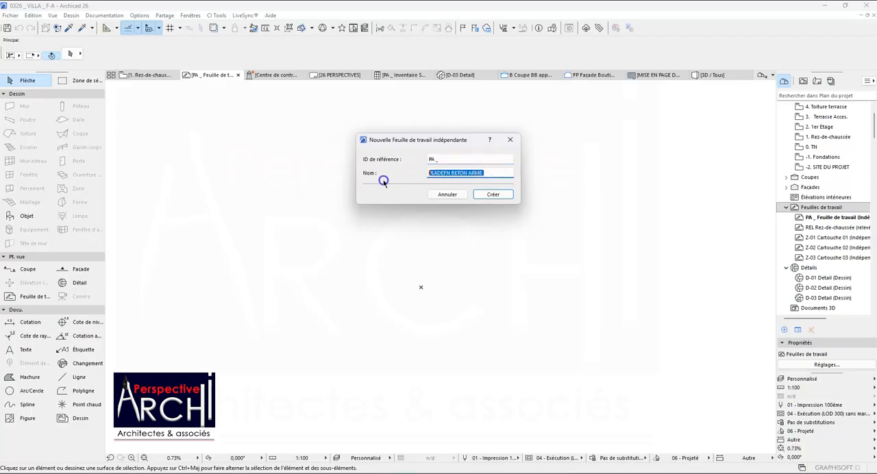
text(FOND AUTOCAD)
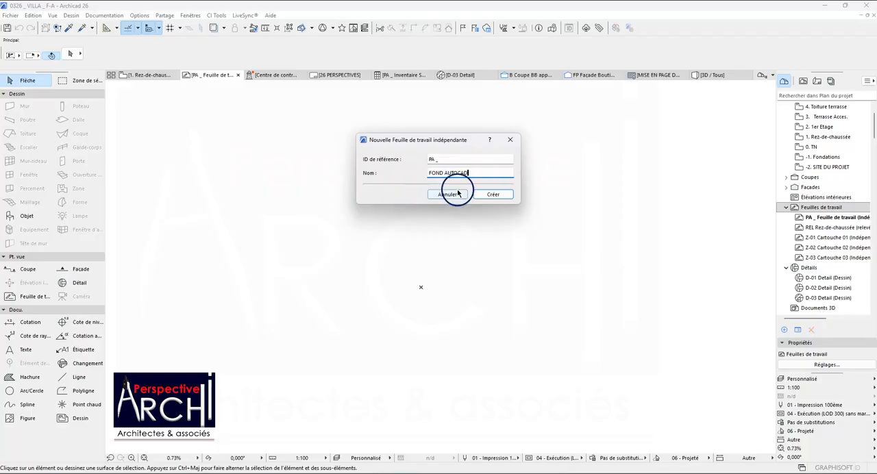
click(491, 196)
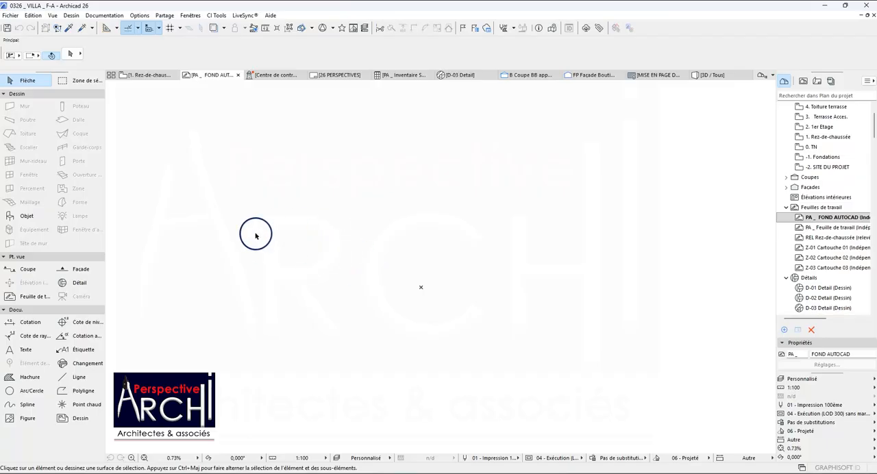
Examine the villa's Etage and RDC plans in AutoCAD and return to the FOND AUTOCAD worksheet in Archicad.
click(630, 425)
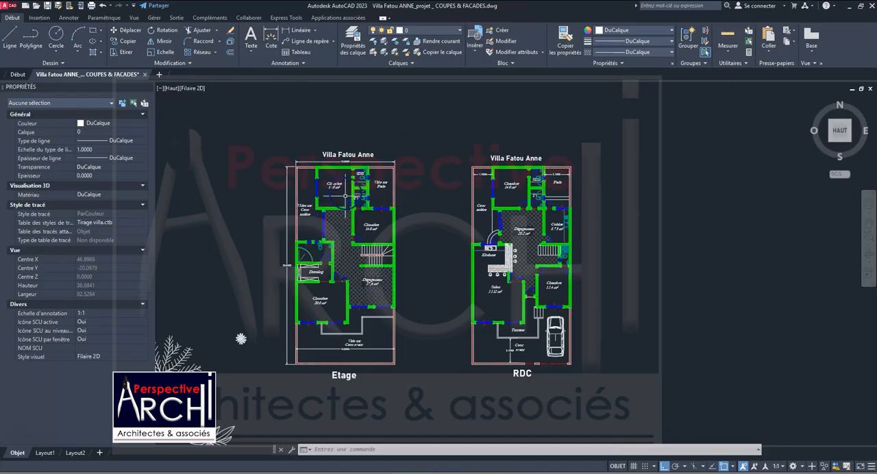
scroll(377, 251, down, 2)
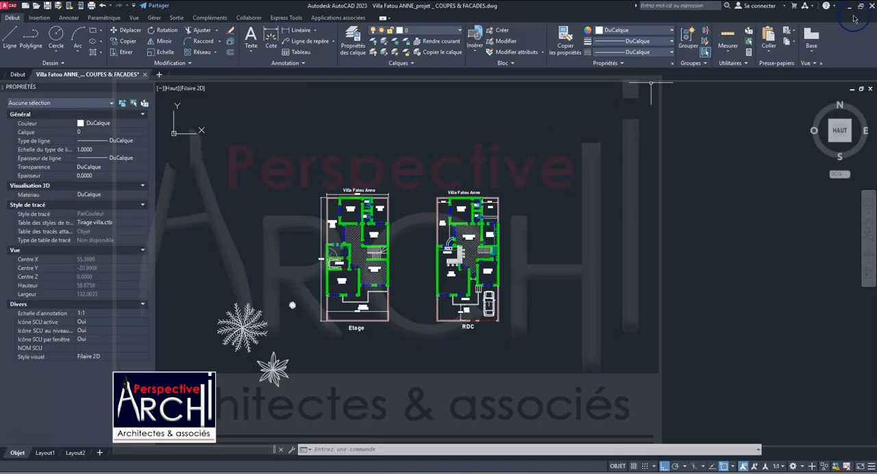
mouse_move(601, 463)
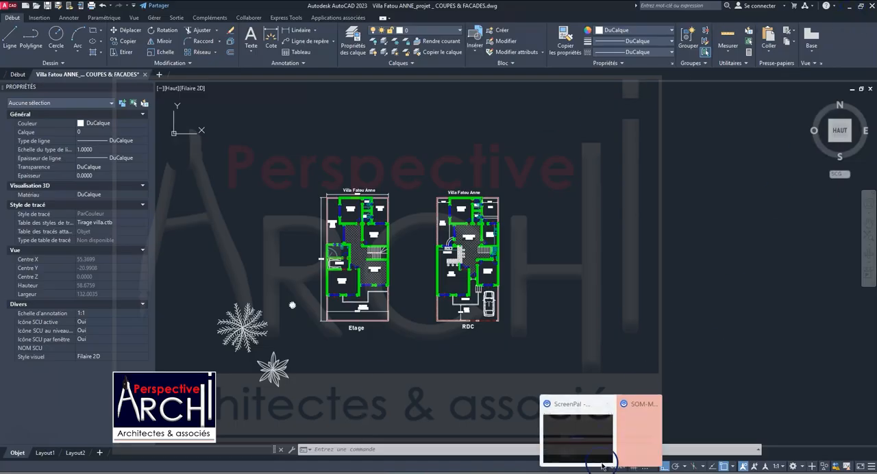
click(633, 435)
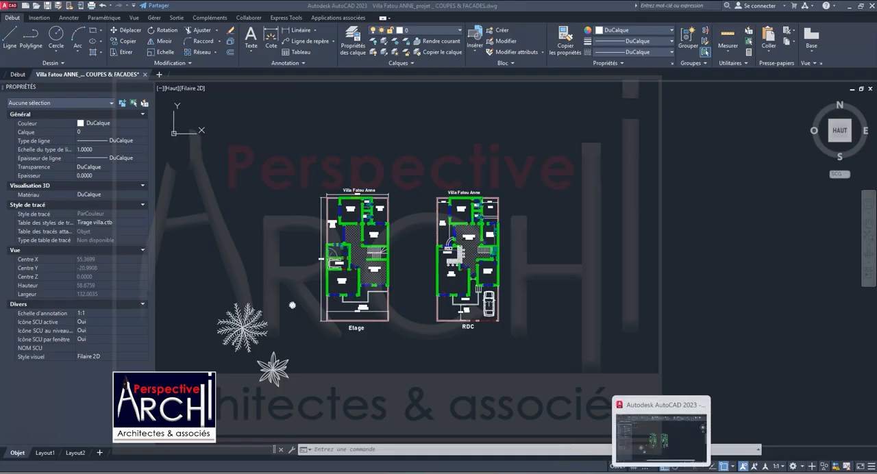
click(643, 472)
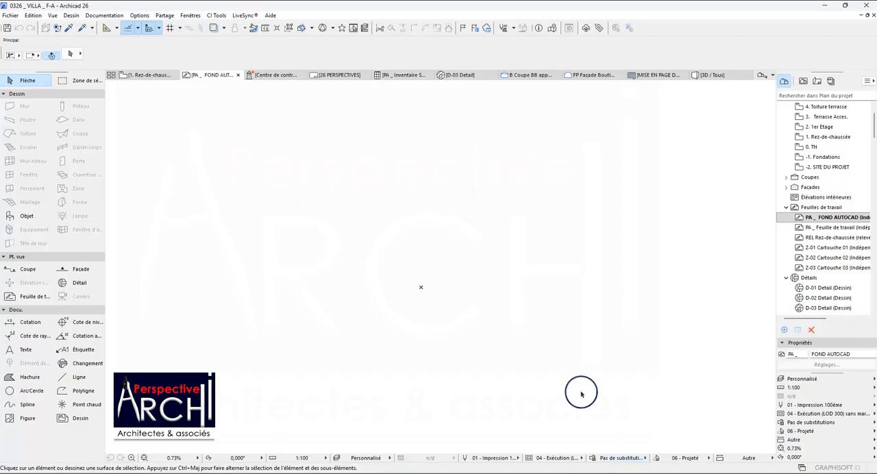
Import the FOND AUTOCAD file from the Musique folder as an external drawing, with the drawing unit set to 1 mètre.
click(11, 15)
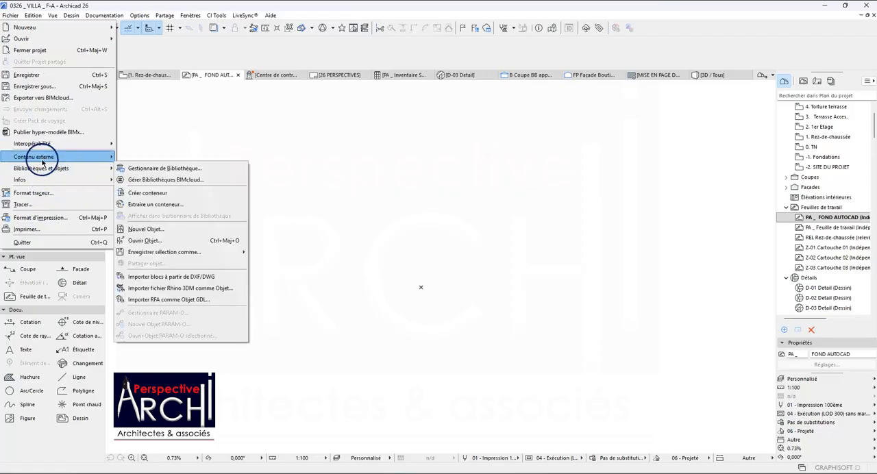
mouse_move(44, 159)
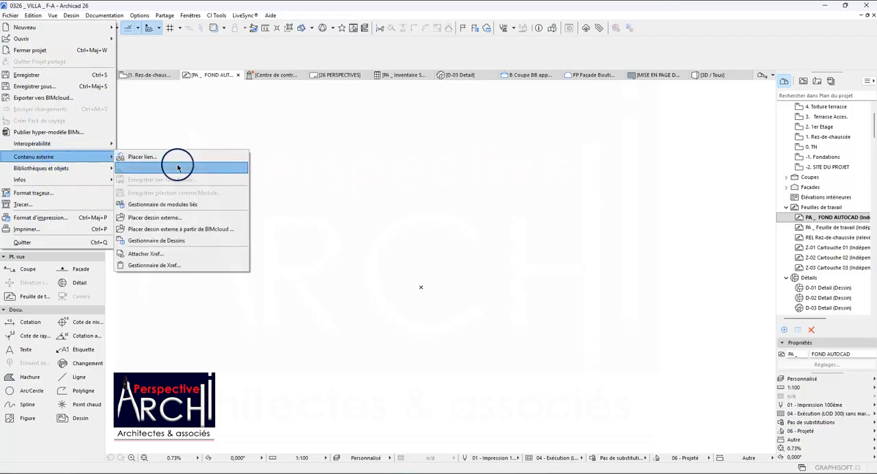
click(183, 218)
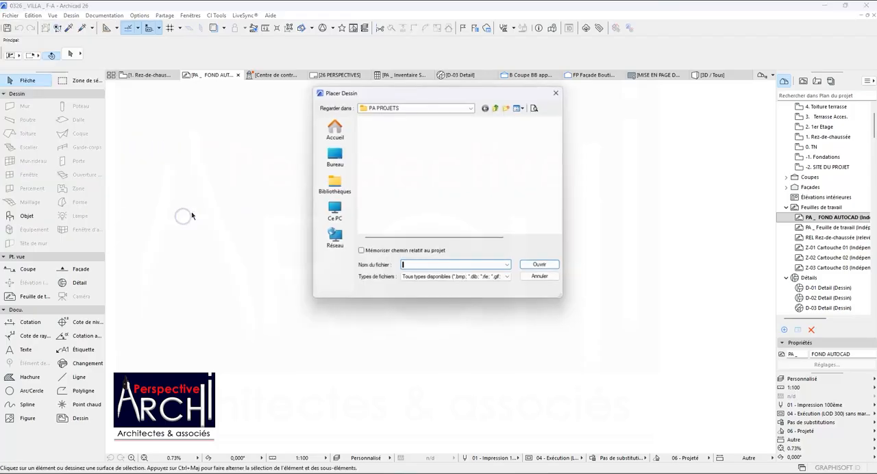
click(343, 155)
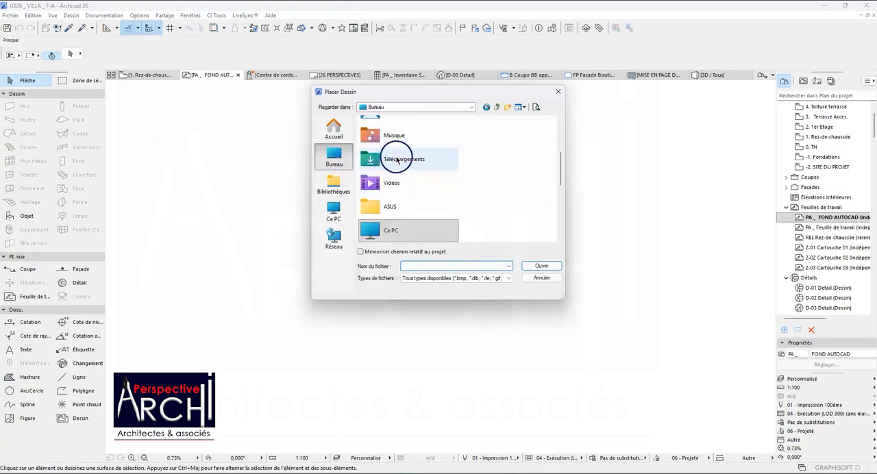
click(393, 138)
click(394, 139)
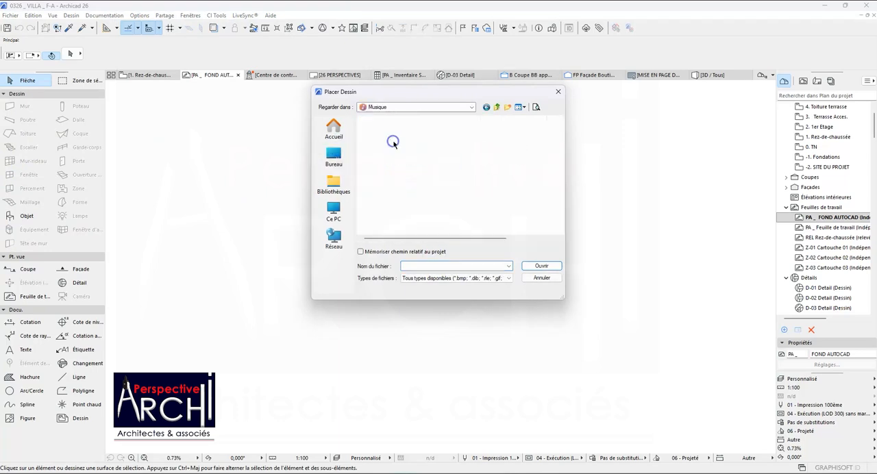
click(384, 184)
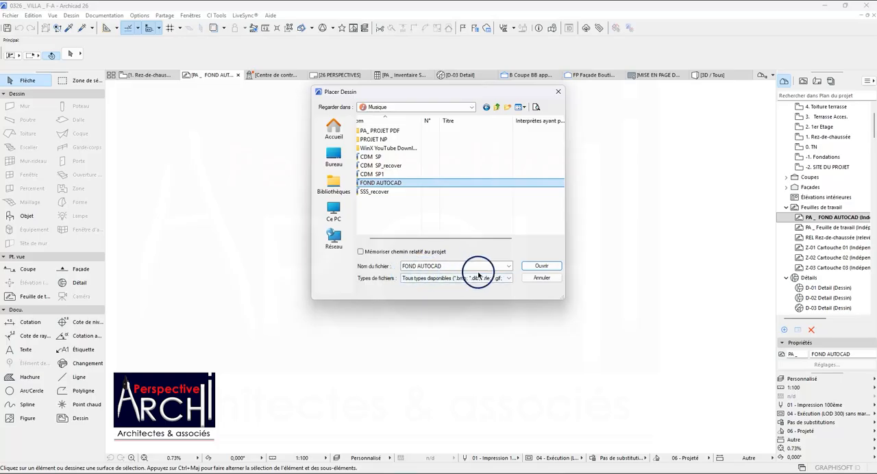
click(539, 267)
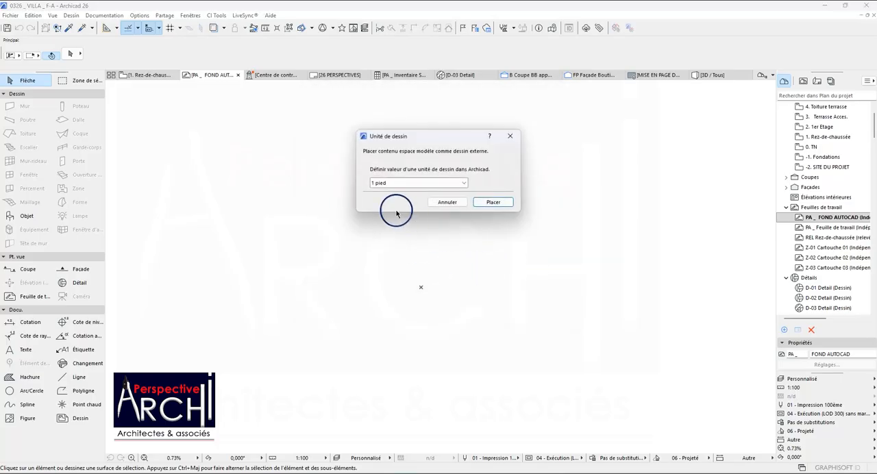
click(437, 183)
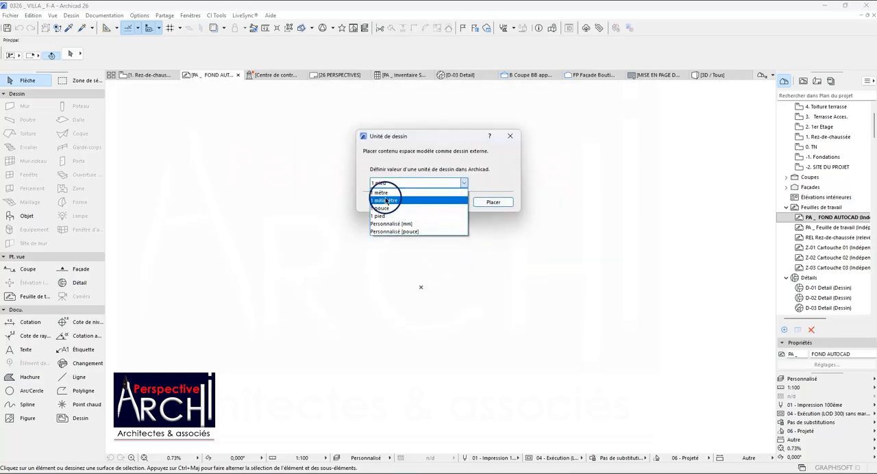
click(379, 192)
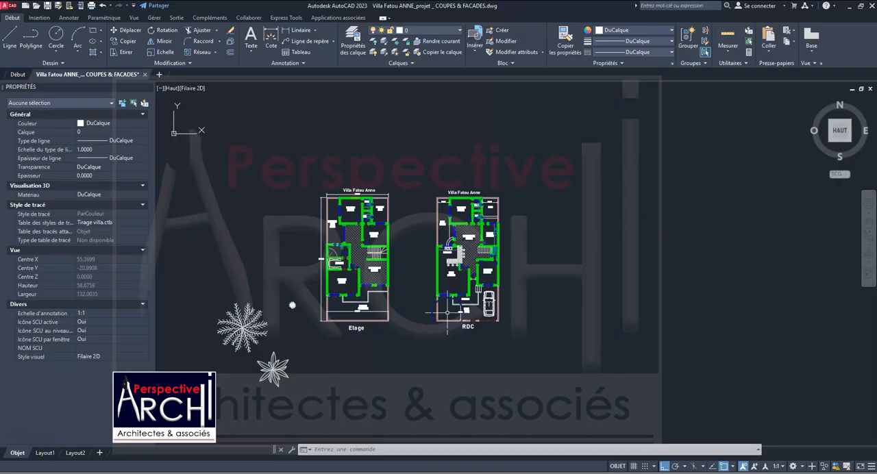
Switch to AutoCAD and add a horizontal linear dimension across the RDC entrance passage between the Salon and the Chambre.
scroll(447, 313, up, 6)
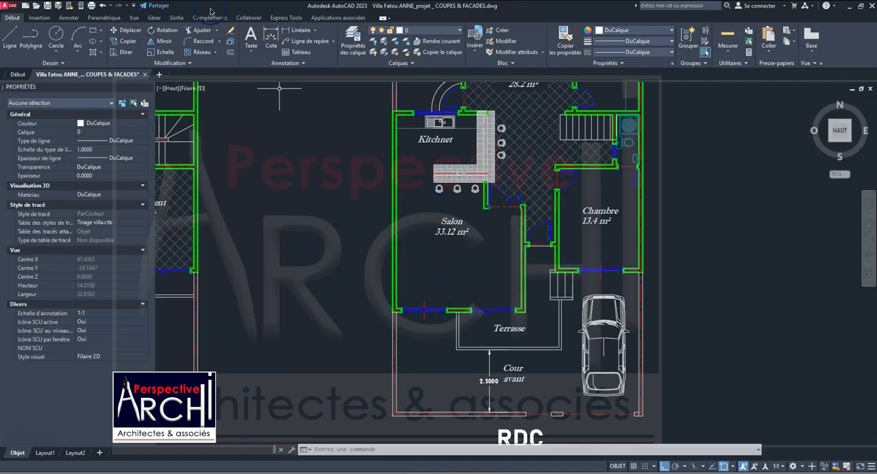
click(292, 31)
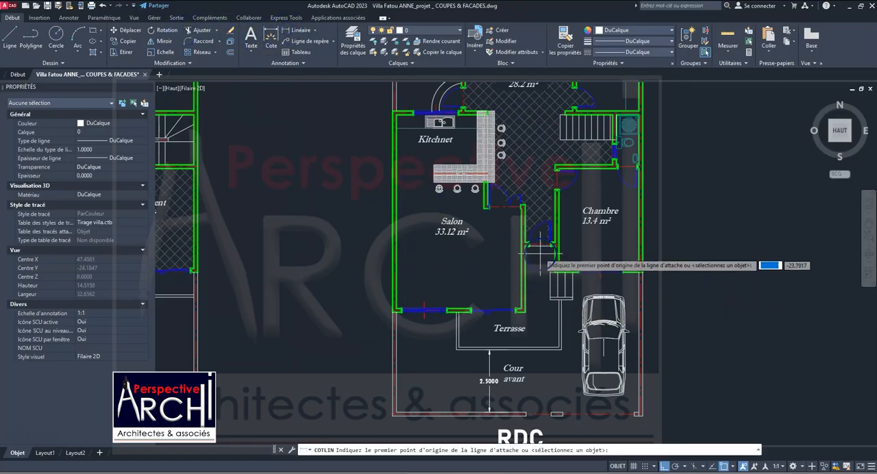
scroll(540, 254, up, 4)
scroll(513, 226, up, 4)
click(523, 220)
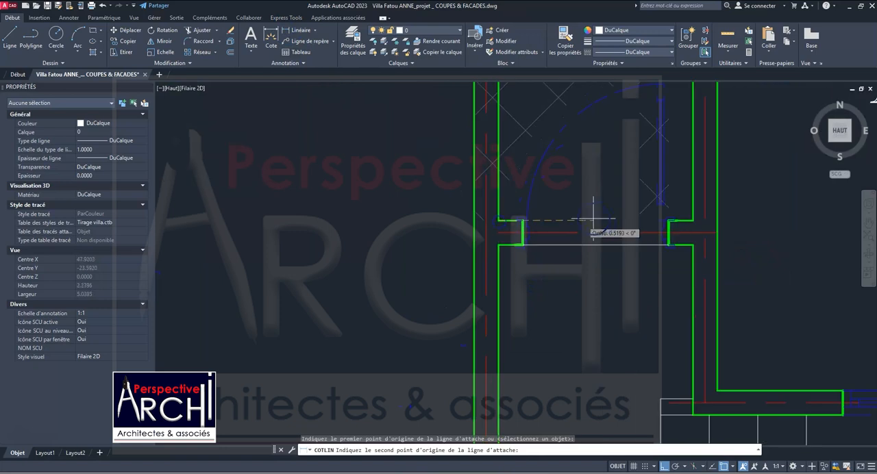
click(693, 220)
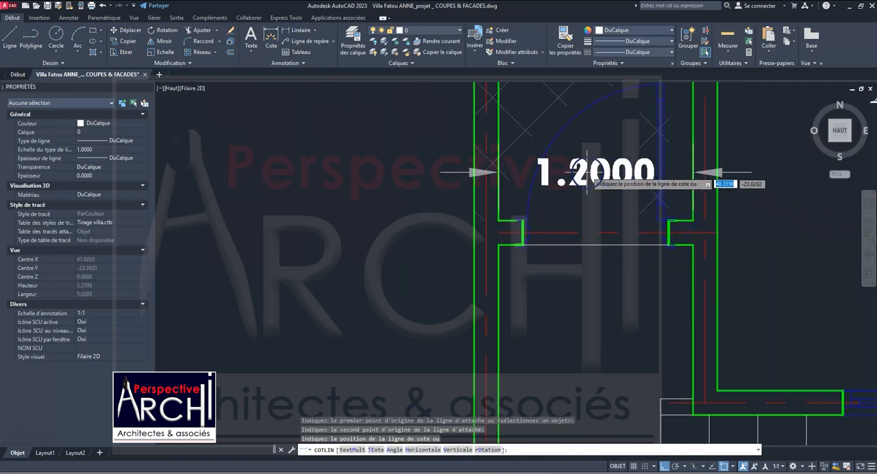
click(573, 155)
scroll(510, 207, down, 10)
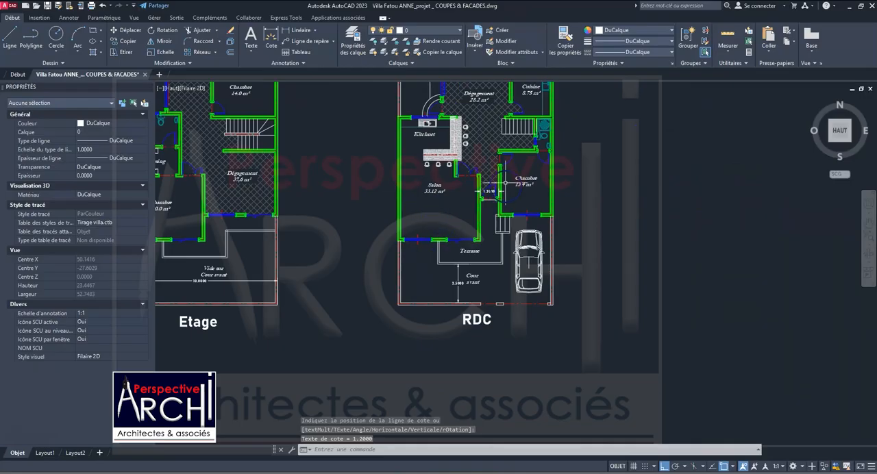
scroll(505, 189, up, 3)
scroll(425, 323, up, 2)
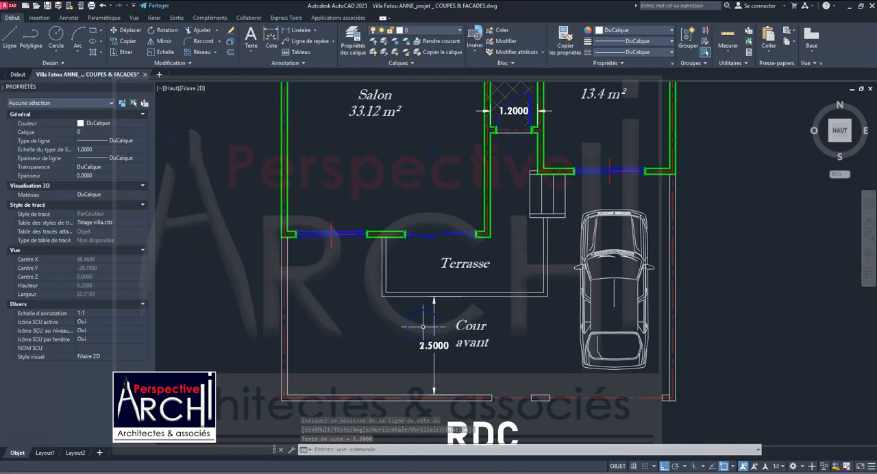
scroll(425, 323, down, 3)
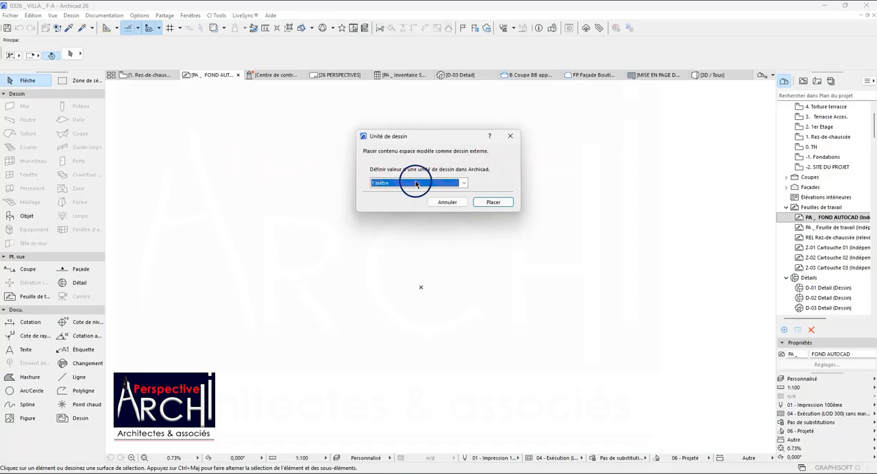
Back in Archicad, place the external drawing near the worksheet's origin and fit it in the window.
click(495, 202)
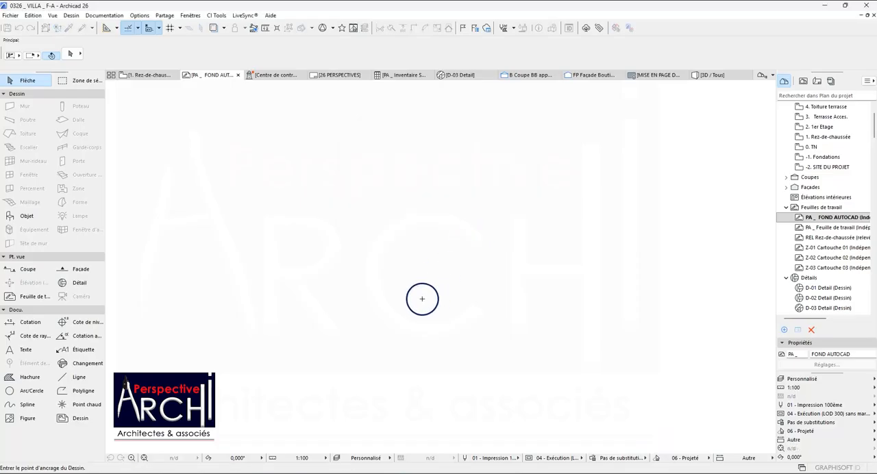
click(420, 272)
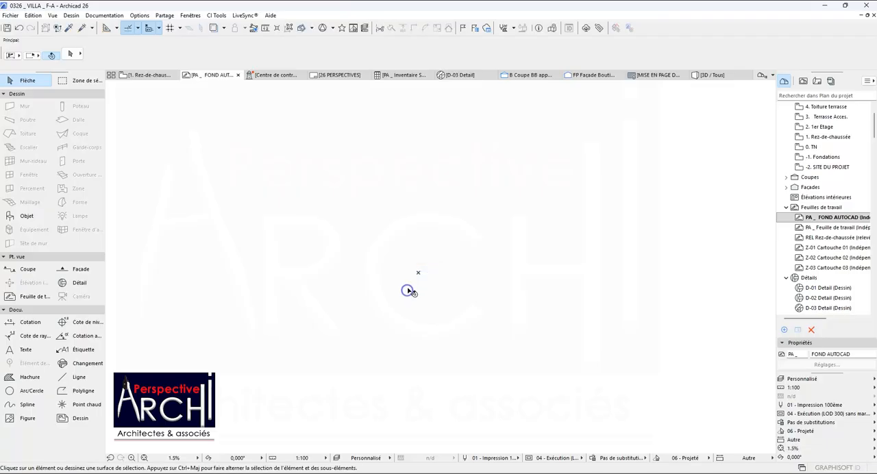
scroll(401, 270, down, 2)
click(151, 457)
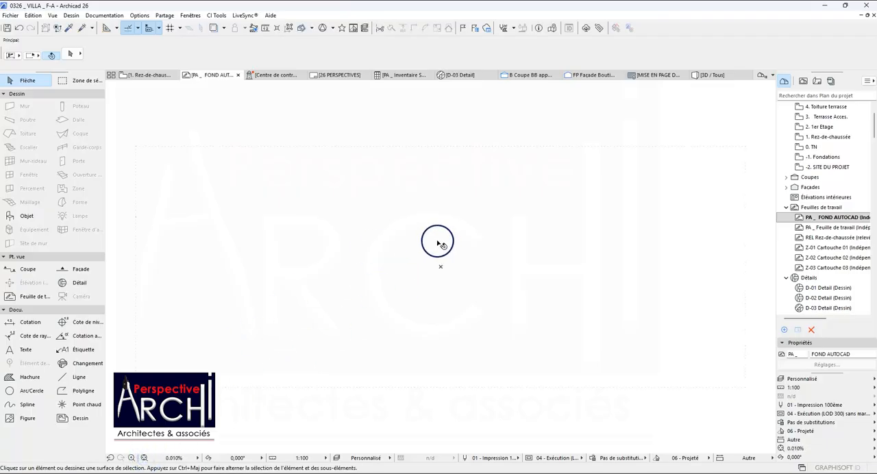
Examine the placed drawing's extents and look for the plans inside its frame at several zoom levels, including 100%.
scroll(431, 247, up, 2)
scroll(430, 237, down, 3)
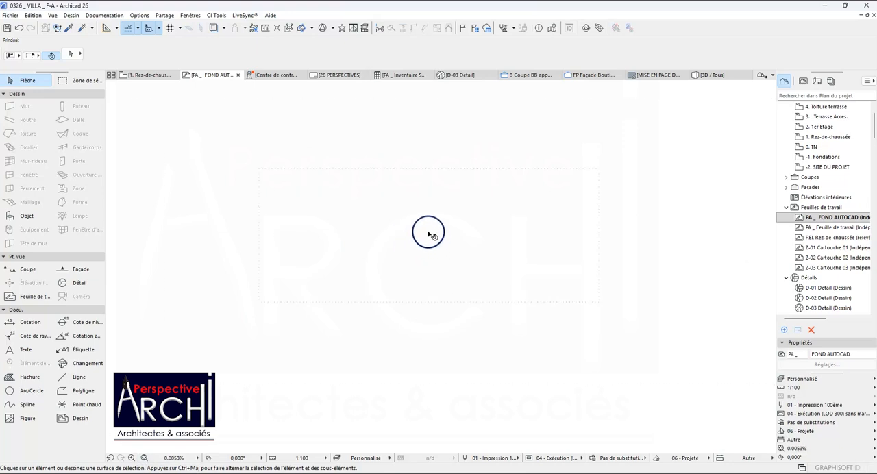
scroll(390, 247, up, 2)
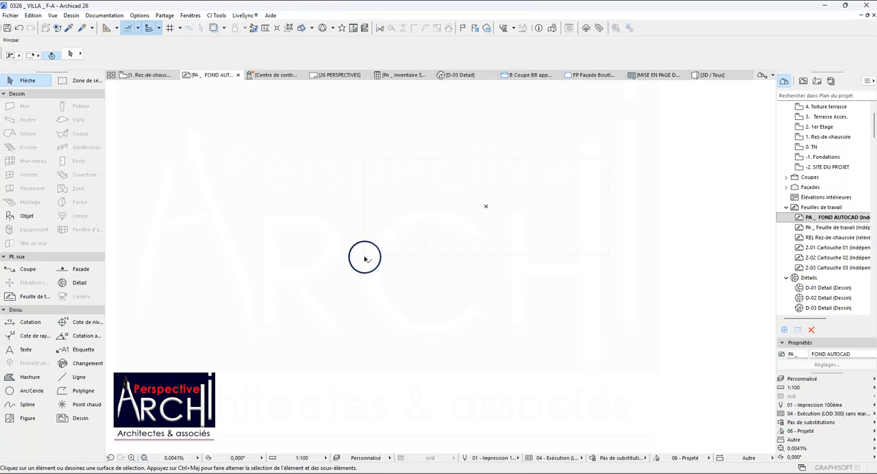
scroll(392, 250, down, 1)
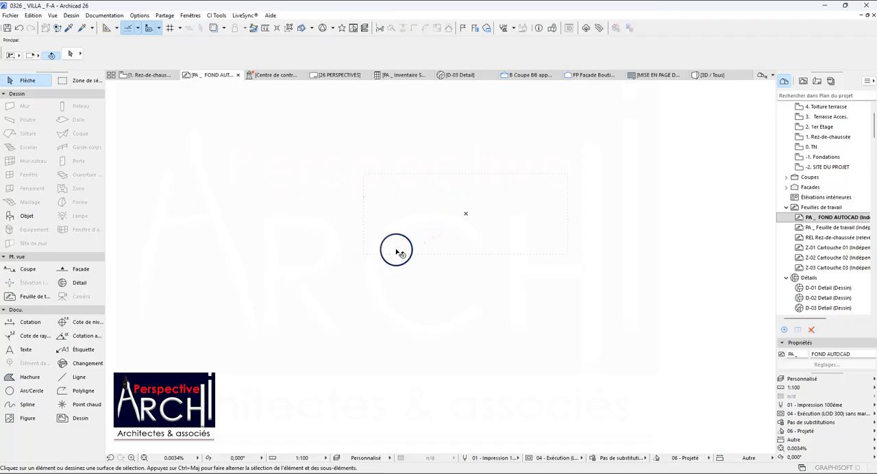
click(197, 458)
click(224, 422)
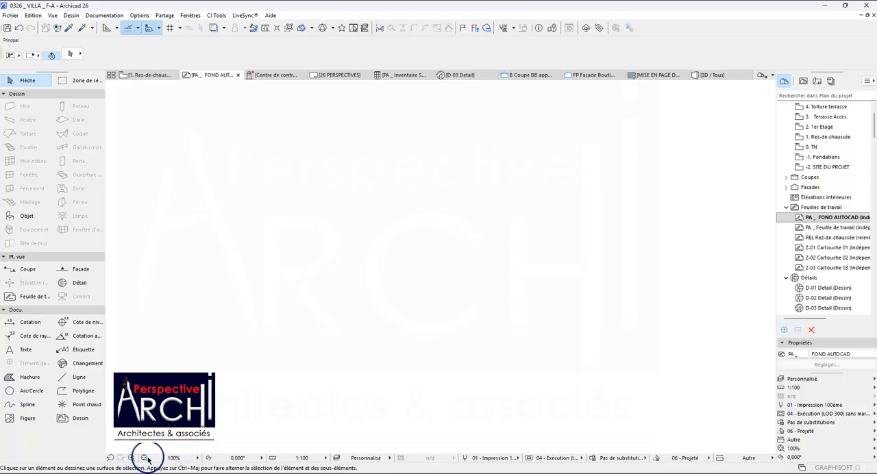
scroll(451, 273, up, 3)
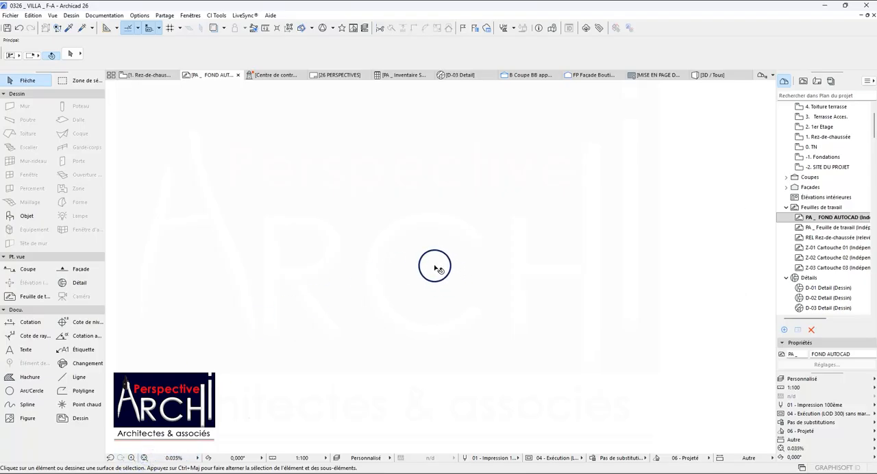
scroll(434, 225, down, 2)
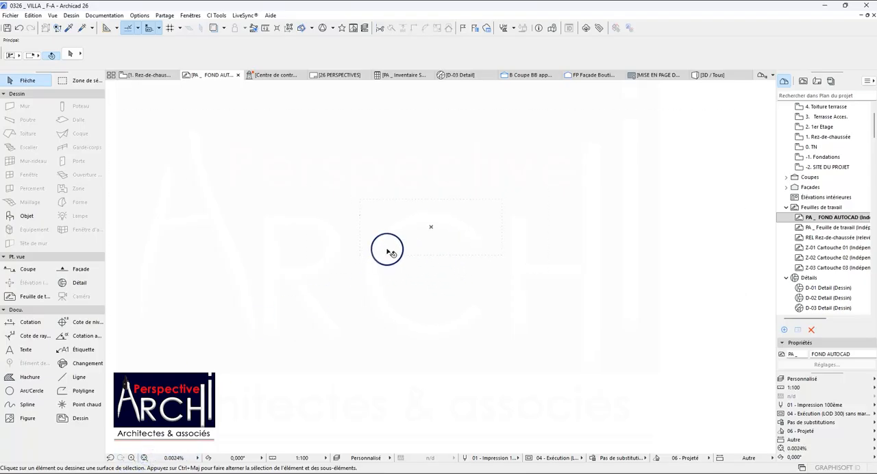
Delete the placed FOND AUTOCAD drawing from the worksheet.
drag(525, 262, 398, 176)
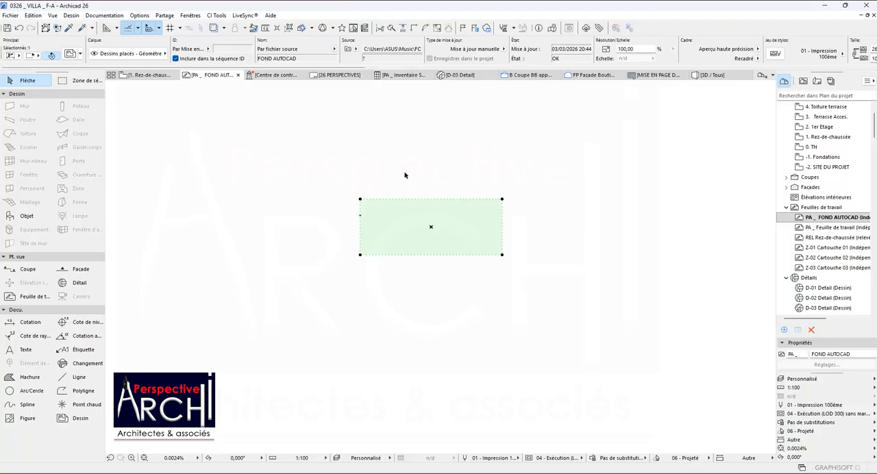
click(412, 190)
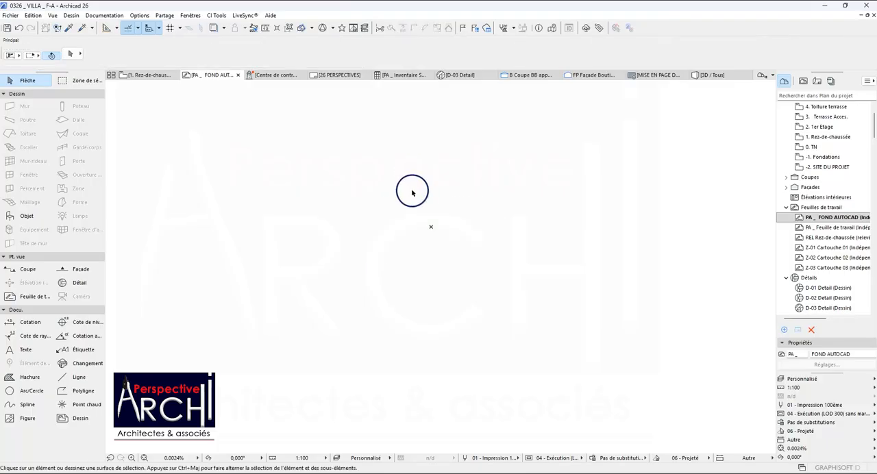
Place the FOND AUTOCAD drawing as external content at the worksheet's origin, with one drawing unit equal to 1 metre.
click(10, 15)
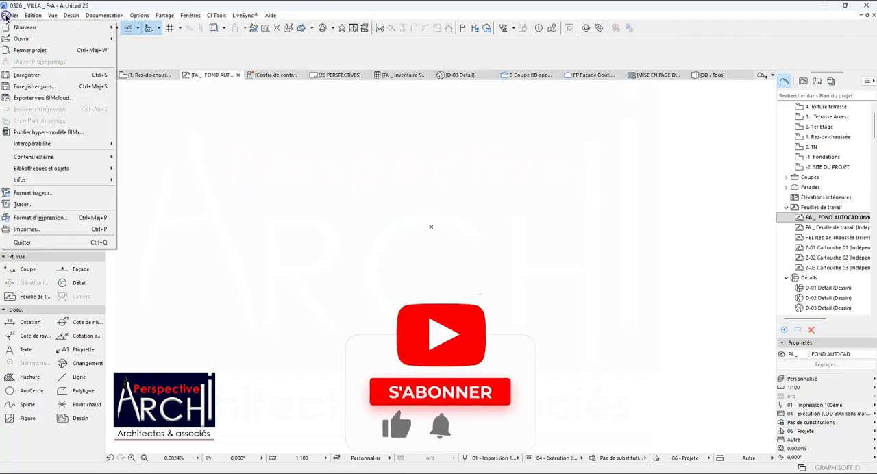
mouse_move(33, 157)
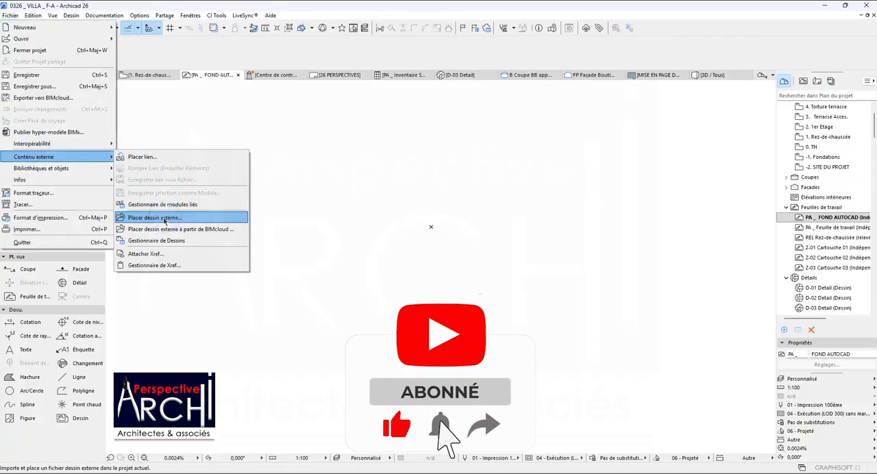
click(152, 218)
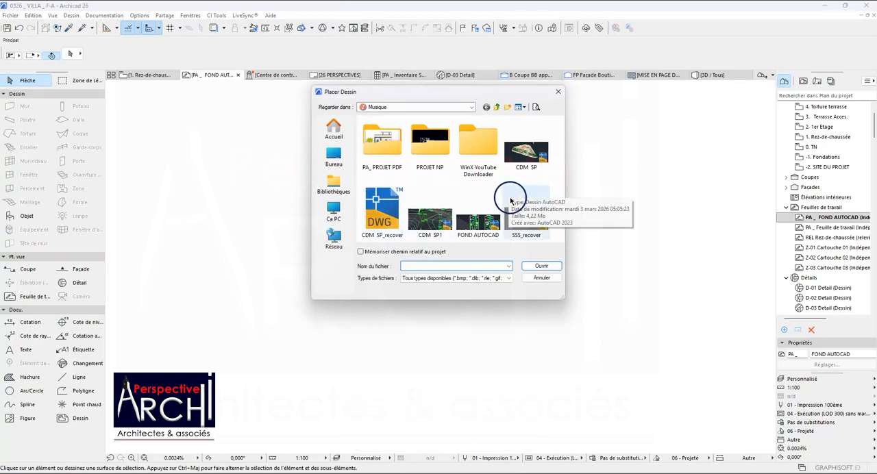
click(479, 218)
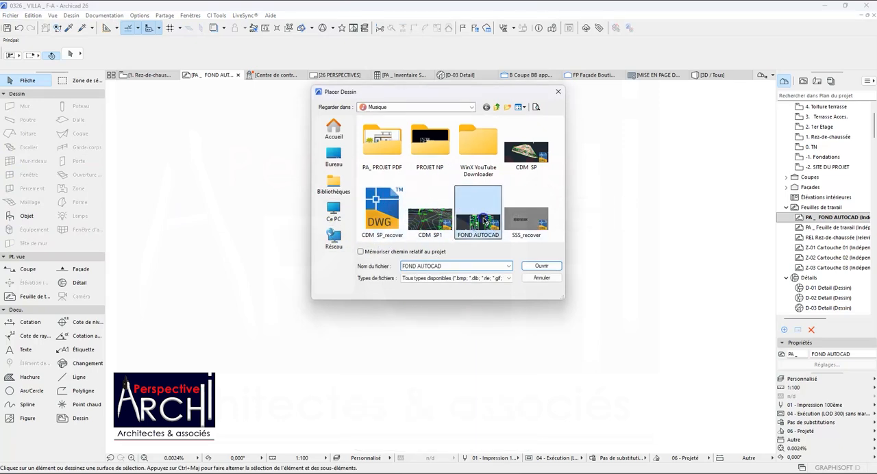
click(540, 267)
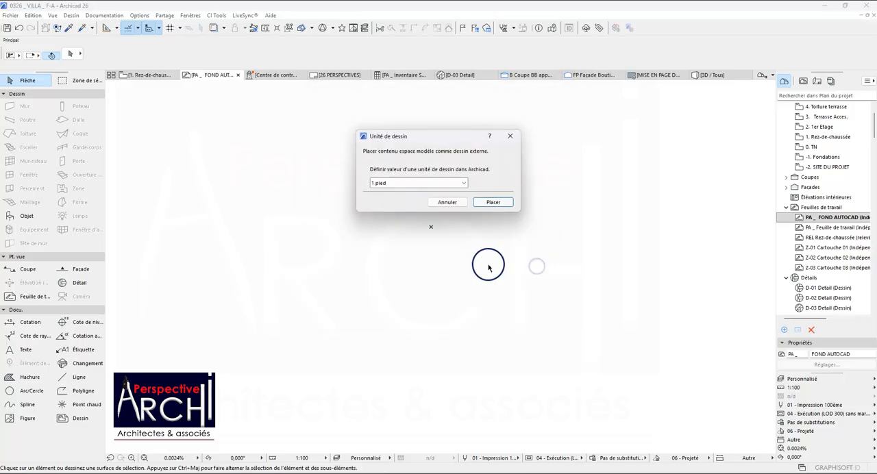
click(428, 185)
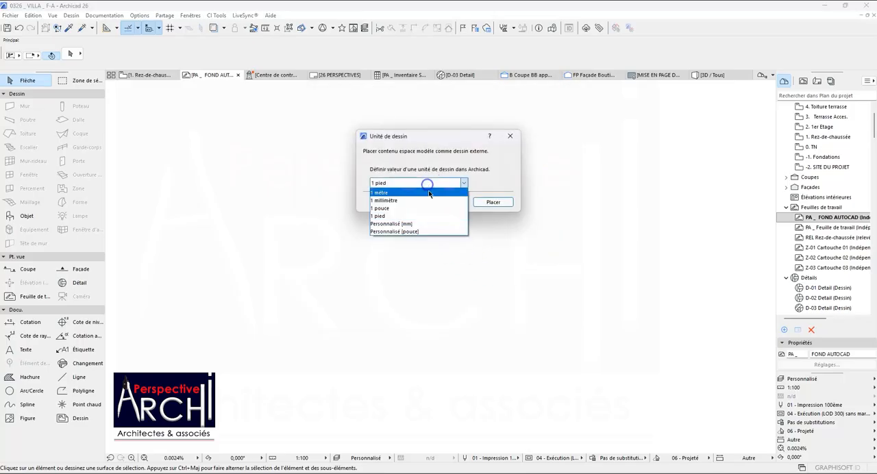
click(392, 195)
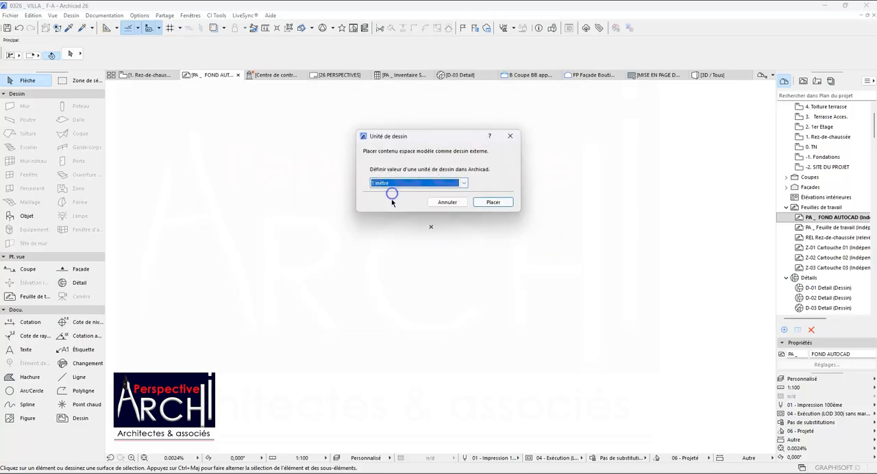
click(498, 202)
click(432, 226)
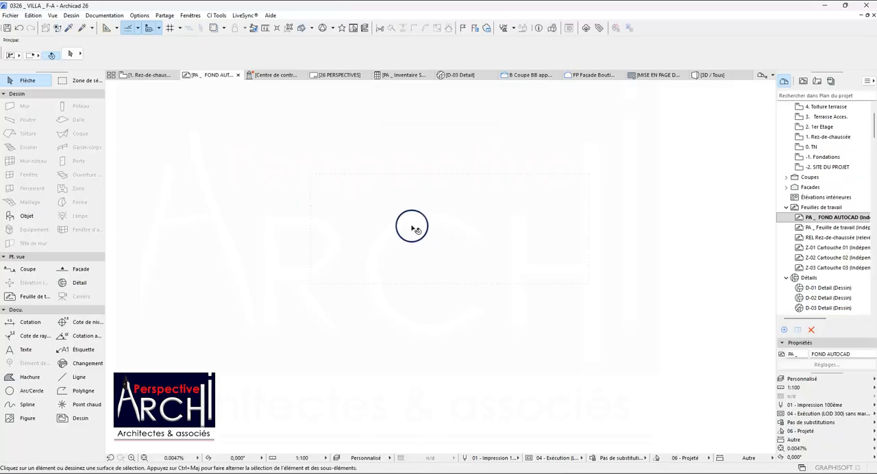
Glance at the Rez-de-chaussée plan, return to the worksheet, and search the placed drawing's frame for the Etage and RDC plans.
click(148, 75)
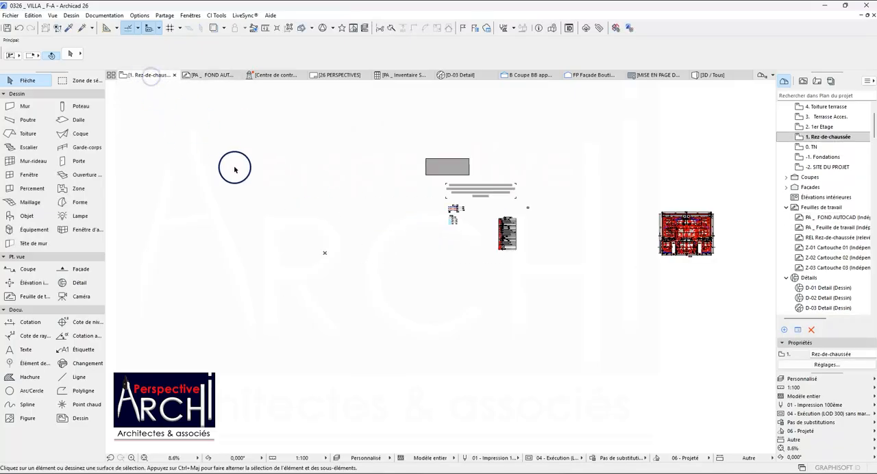
click(215, 74)
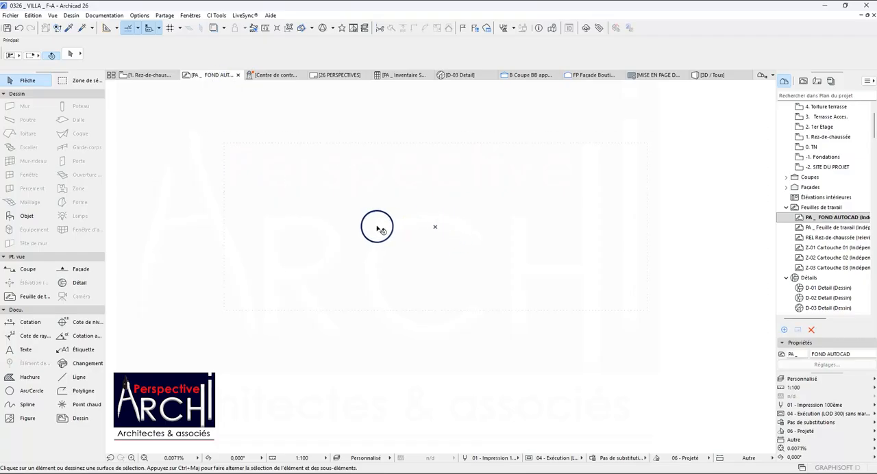
mouse_move(649, 320)
mouse_down()
mouse_move(523, 212)
mouse_move(417, 156)
mouse_up()
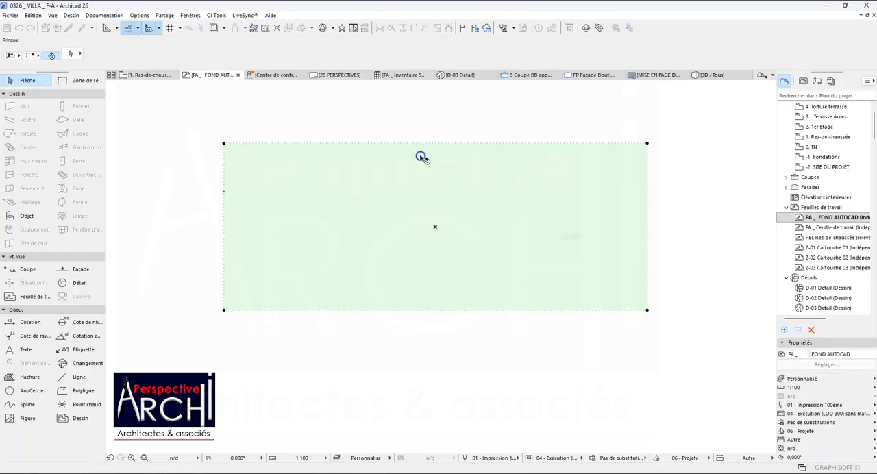
scroll(439, 229, up, 5)
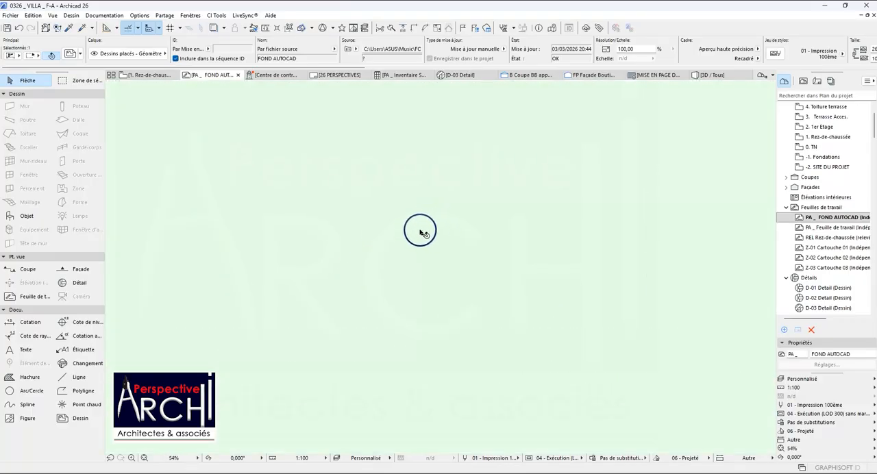
scroll(432, 268, up, 4)
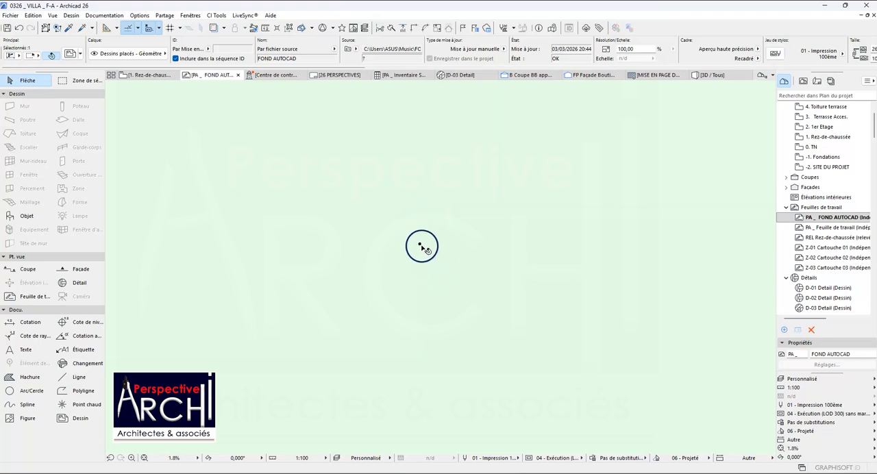
scroll(421, 241, down, 6)
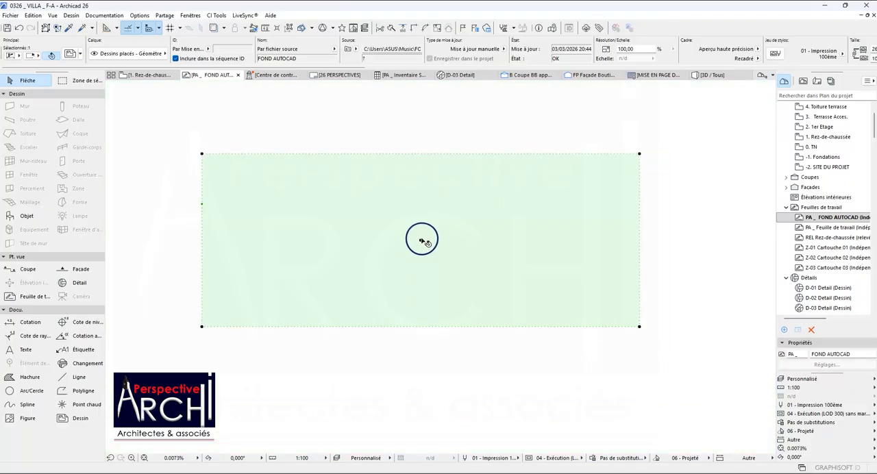
scroll(336, 215, up, 9)
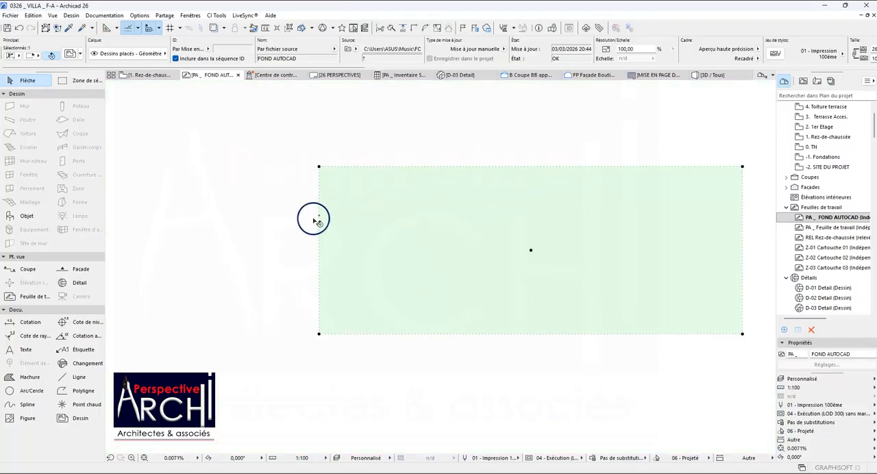
scroll(337, 220, up, 10)
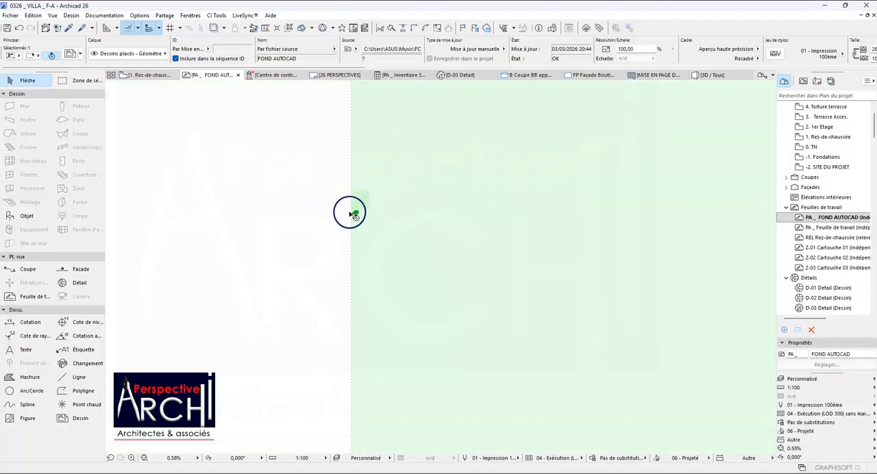
scroll(353, 212, up, 5)
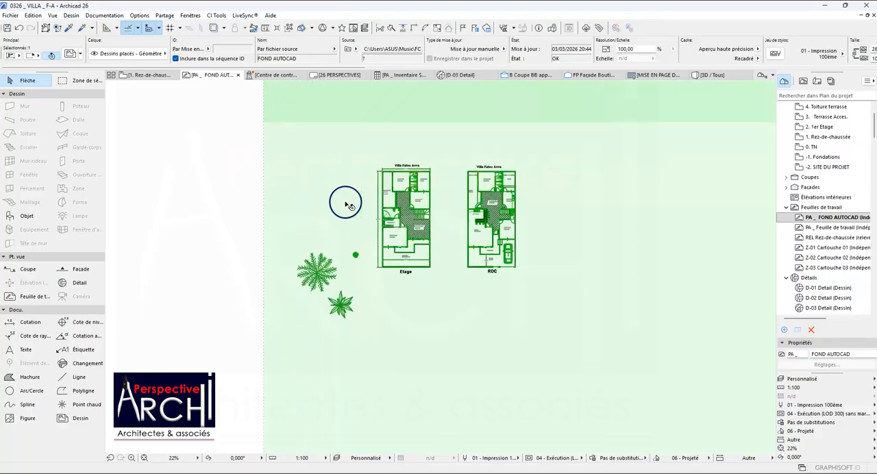
scroll(353, 192, up, 2)
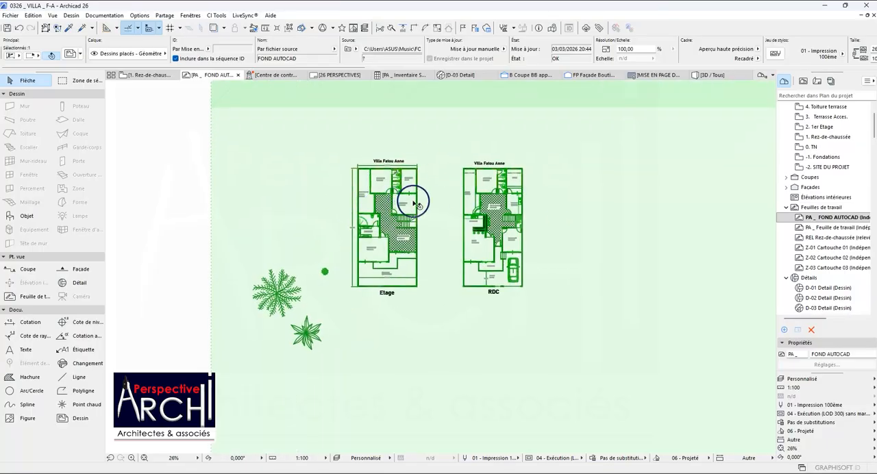
Delete the placed FOND AUTOCAD drawing from the worksheet.
scroll(404, 219, down, 7)
key(Escape)
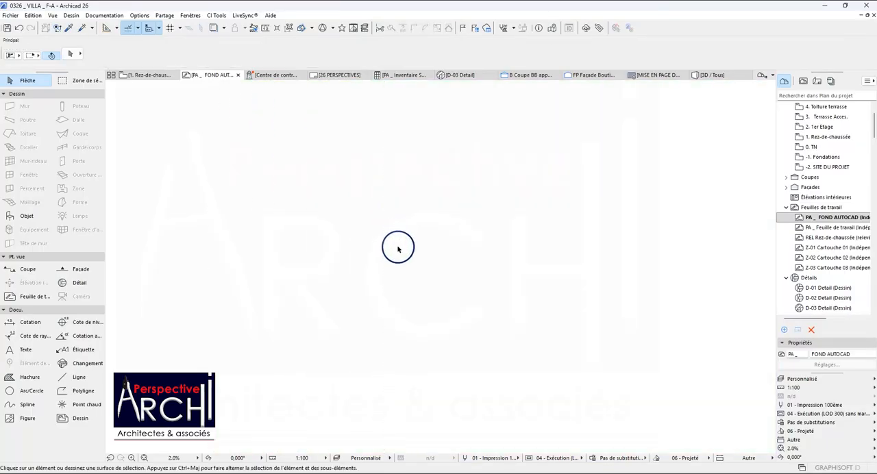
mouse_move(128, 80)
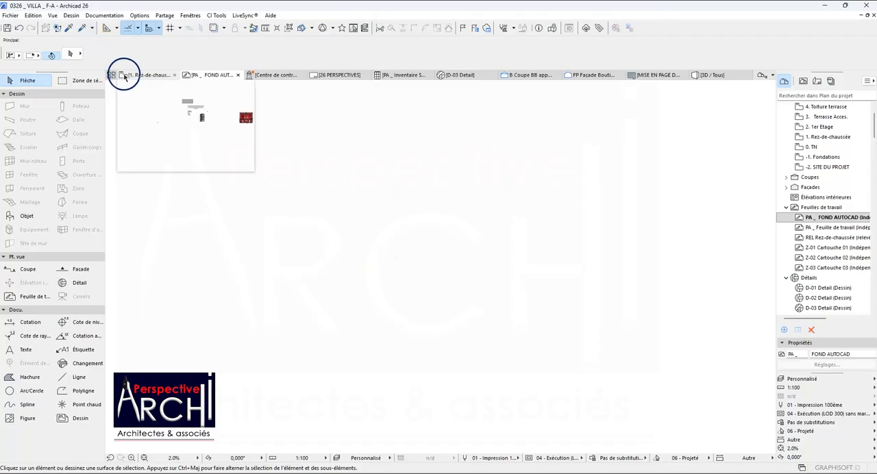
Set the project's working length unit to metre.
click(140, 15)
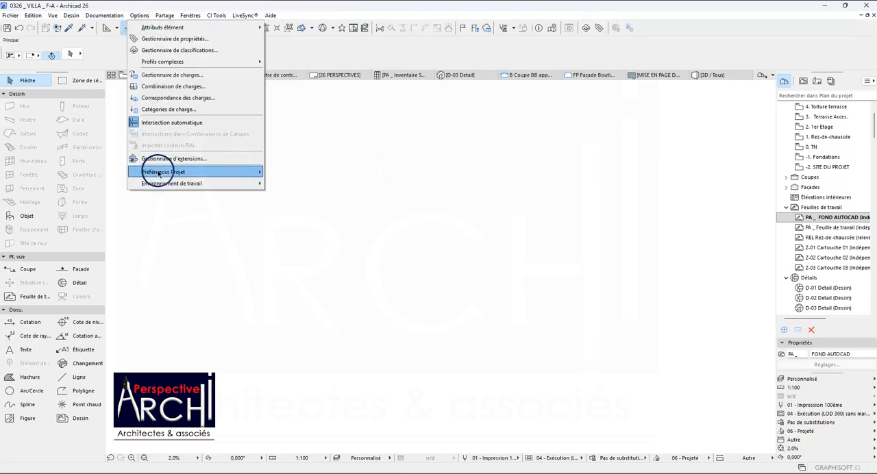
mouse_move(214, 172)
click(304, 174)
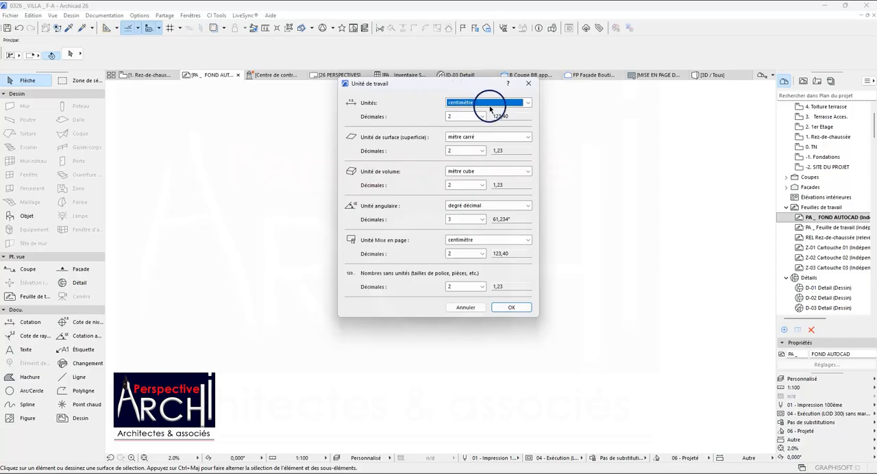
click(528, 103)
click(456, 114)
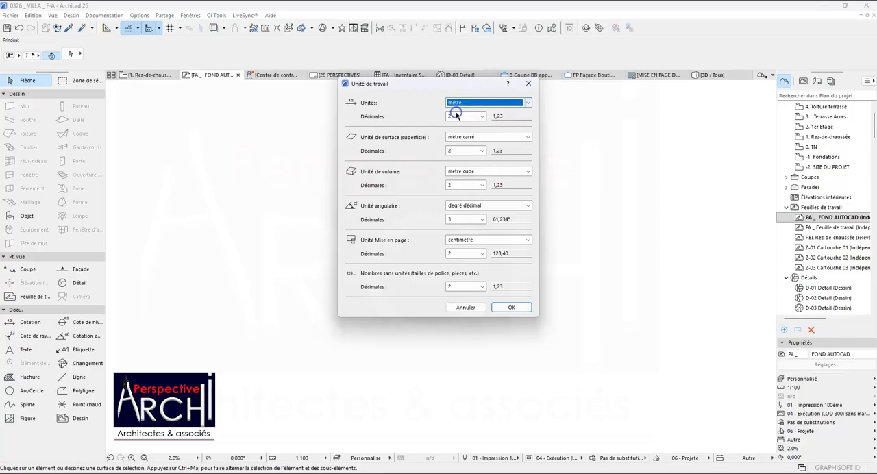
click(524, 304)
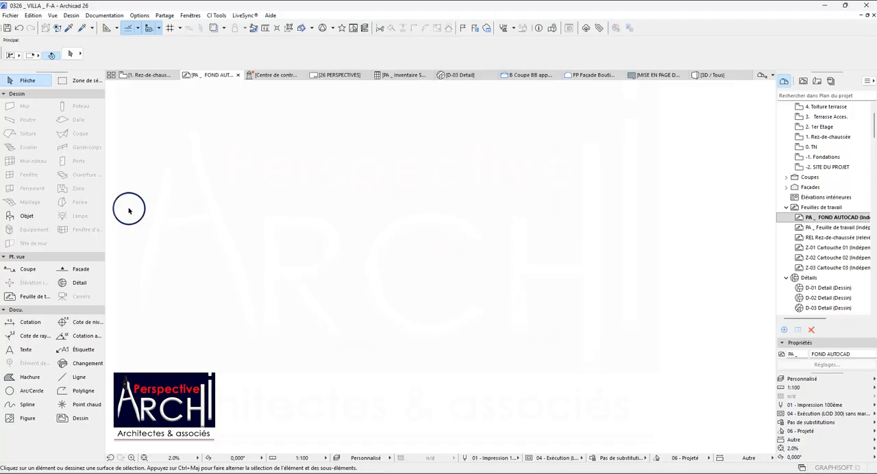
Place the external drawing FOND AUTOCAD again at the worksheet's origin, using 1 metre as the drawing unit.
click(11, 15)
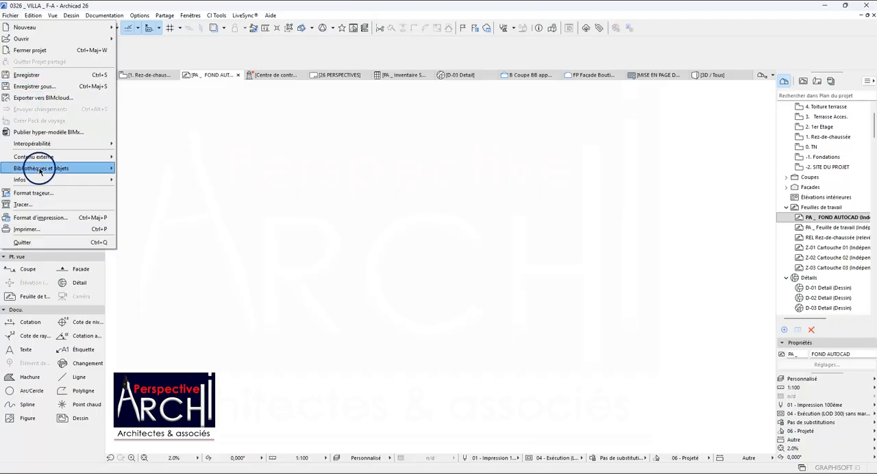
mouse_move(39, 157)
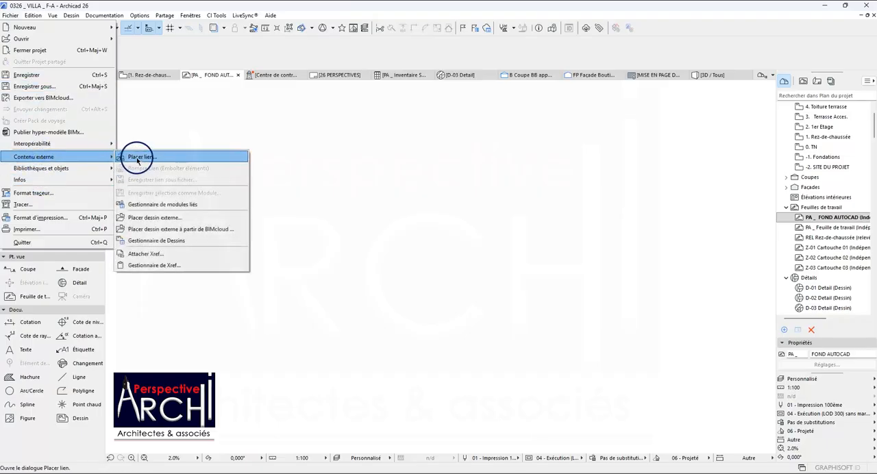
click(163, 217)
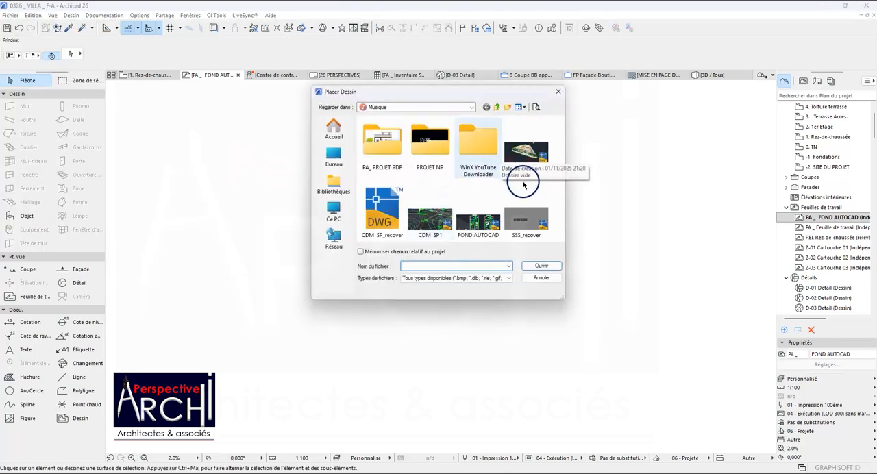
click(483, 214)
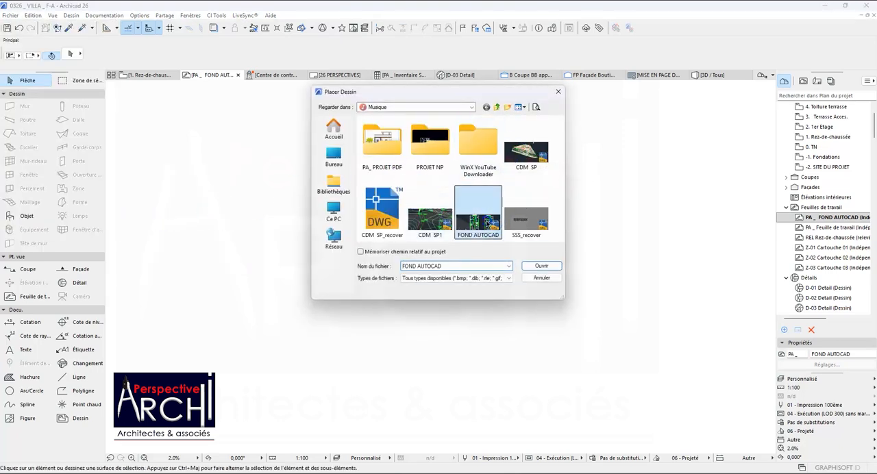
click(542, 266)
click(458, 184)
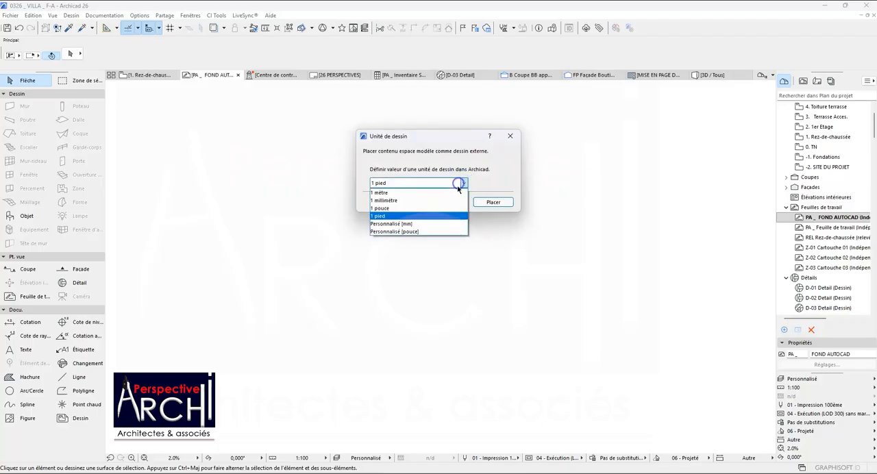
click(410, 194)
click(489, 202)
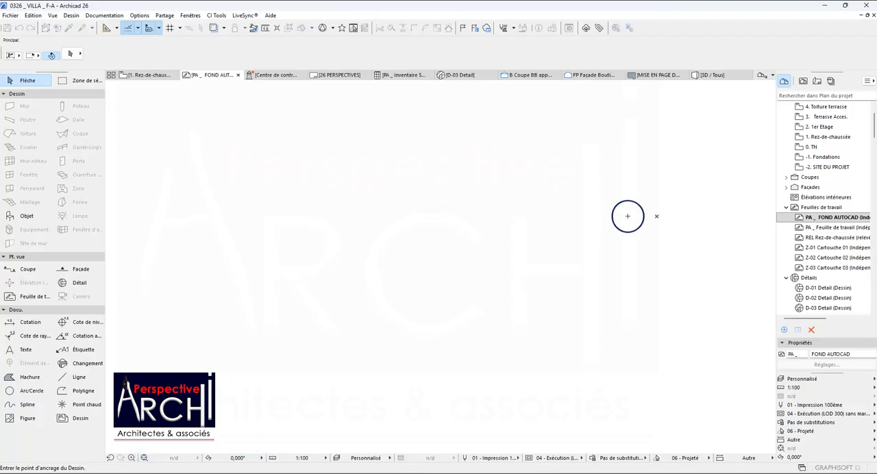
click(659, 218)
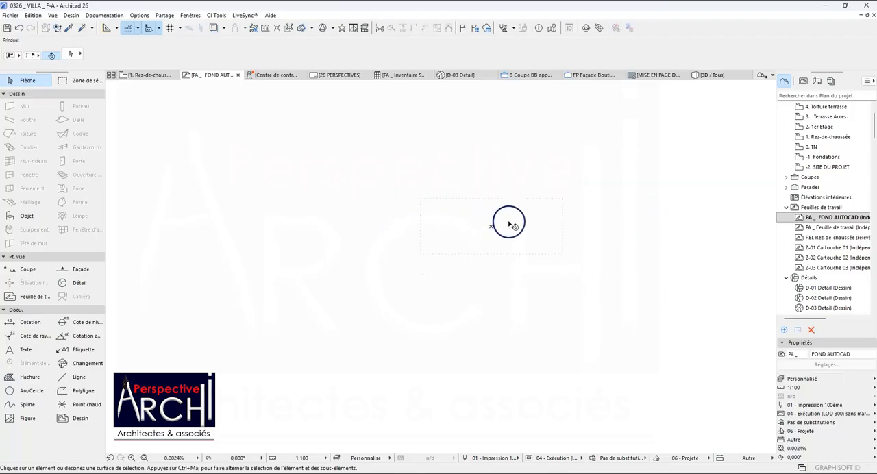
Select the newly placed drawing and inspect its Etage and RDC plans up close.
scroll(409, 210, down, 4)
scroll(302, 181, up, 4)
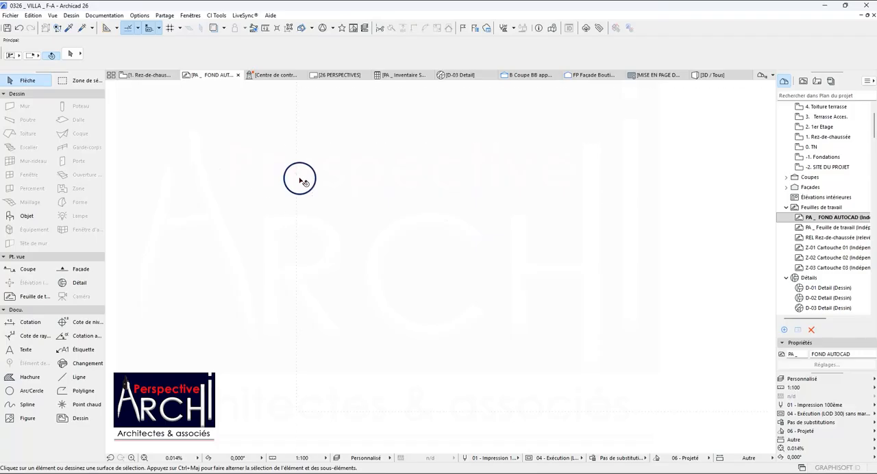
scroll(296, 177, up, 15)
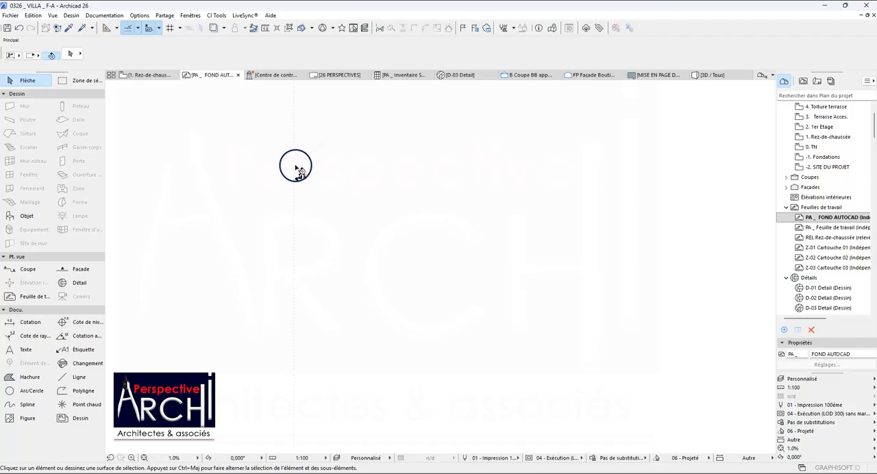
click(329, 191)
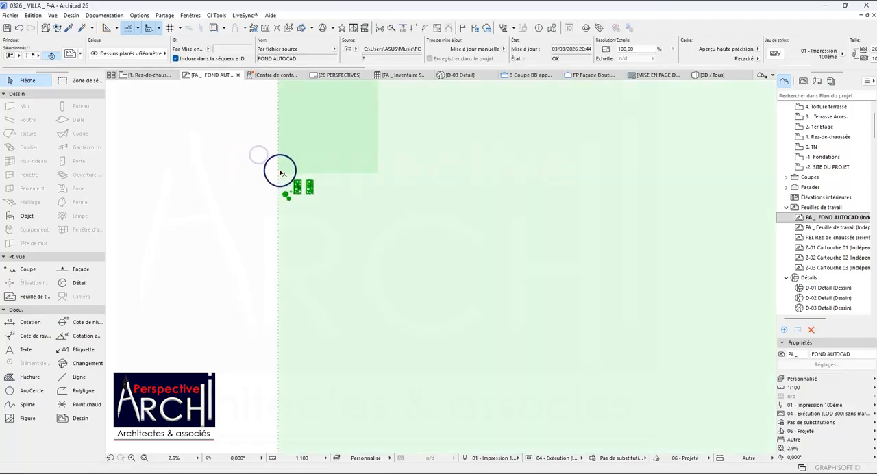
scroll(274, 192, up, 10)
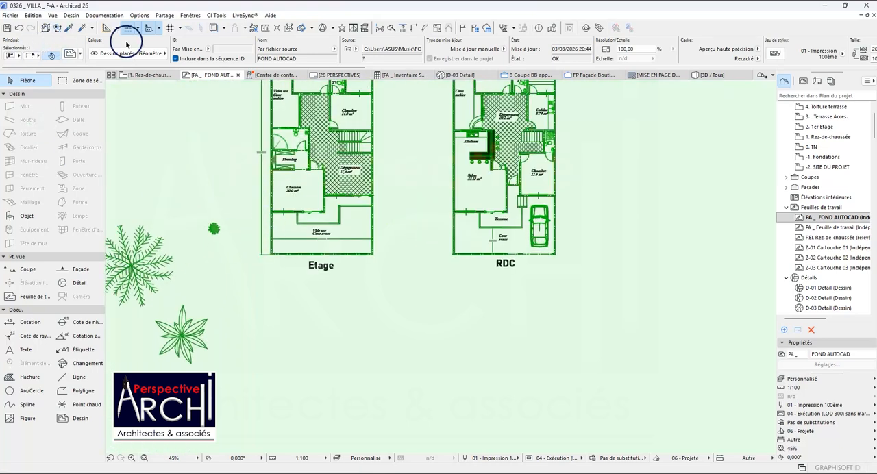
Move the FOND AUTOCAD drawing so that the lower-left outer corner of the RDC plan sits on the worksheet's origin.
mouse_move(354, 80)
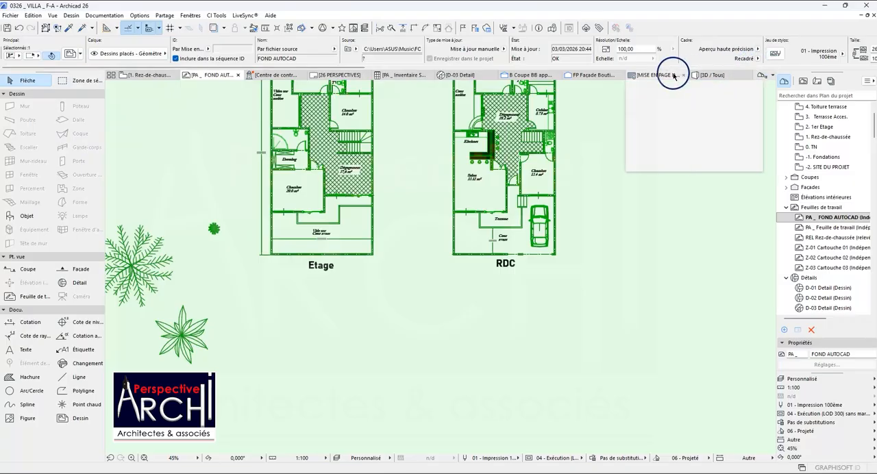
scroll(322, 103, up, 2)
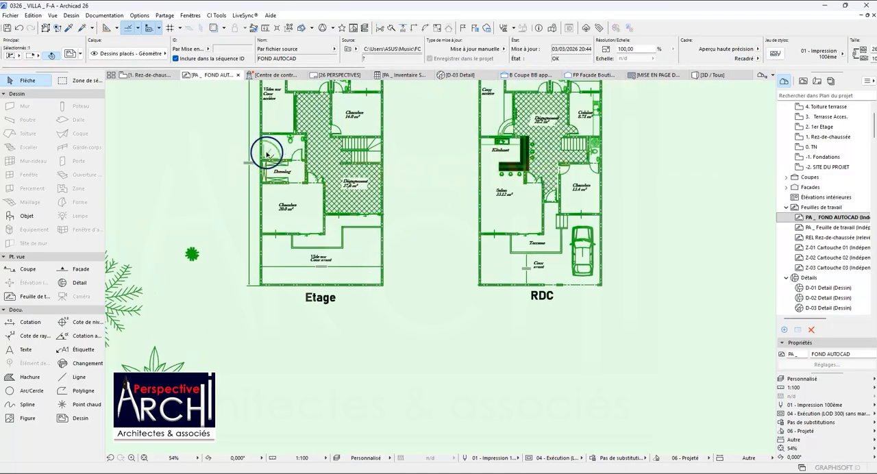
key(ctrl+d)
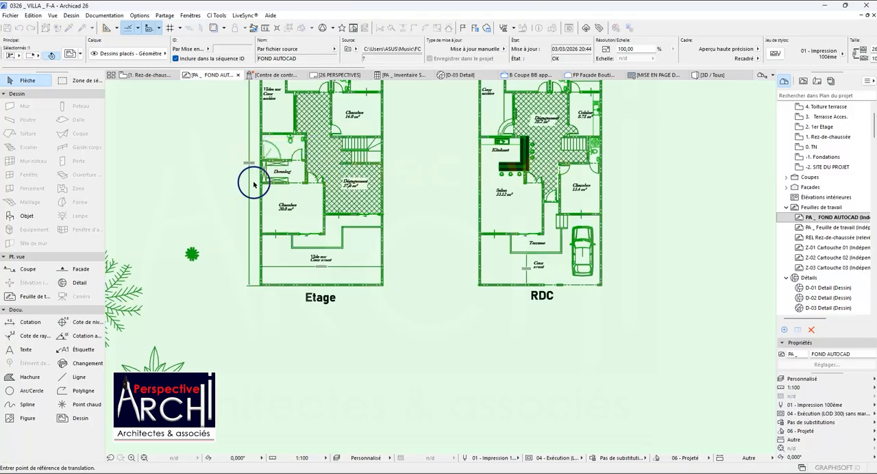
scroll(274, 195, up, 3)
scroll(343, 314, down, 4)
scroll(343, 314, down, 1)
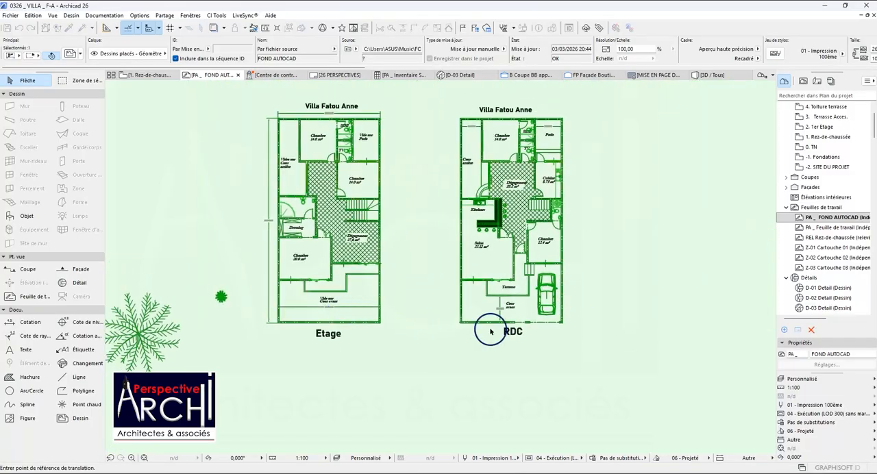
scroll(460, 319, up, 8)
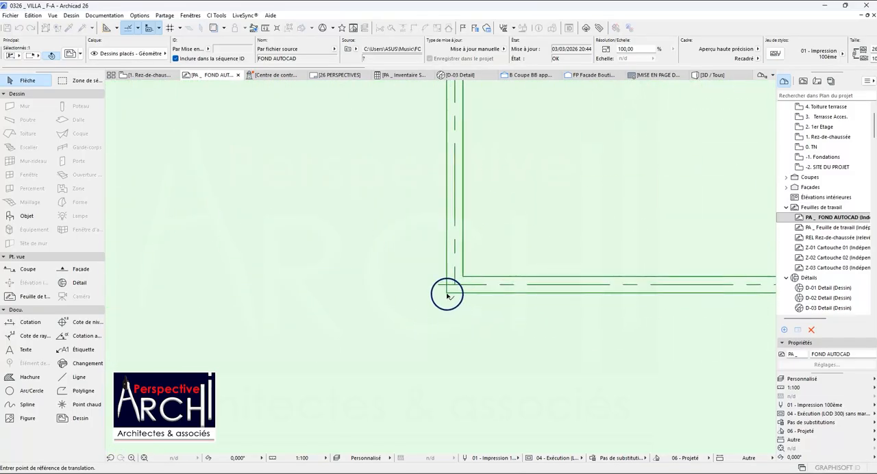
click(447, 295)
scroll(400, 245, down, 10)
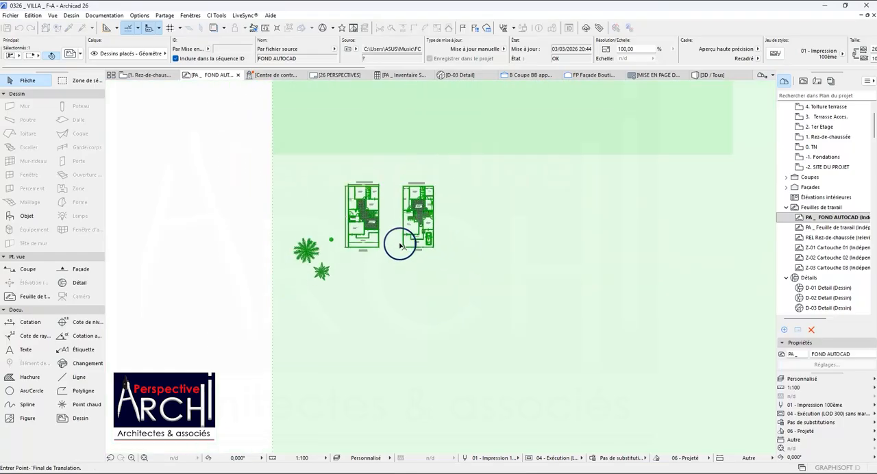
scroll(400, 246, up, 10)
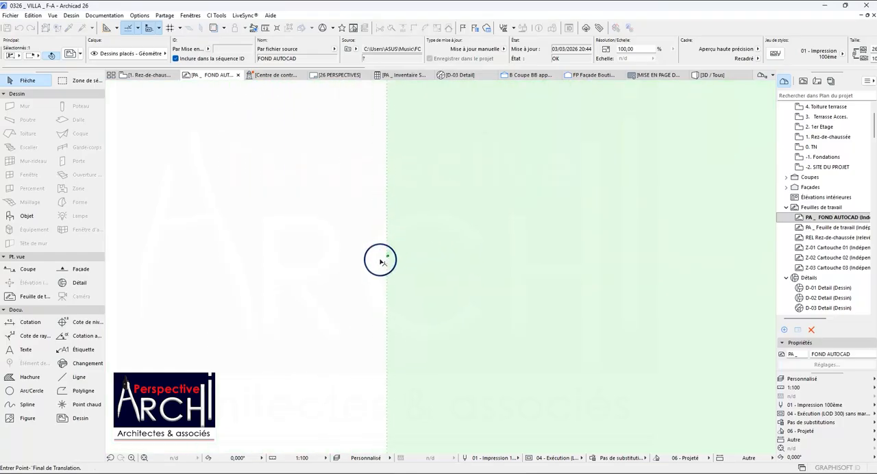
scroll(368, 261, down, 3)
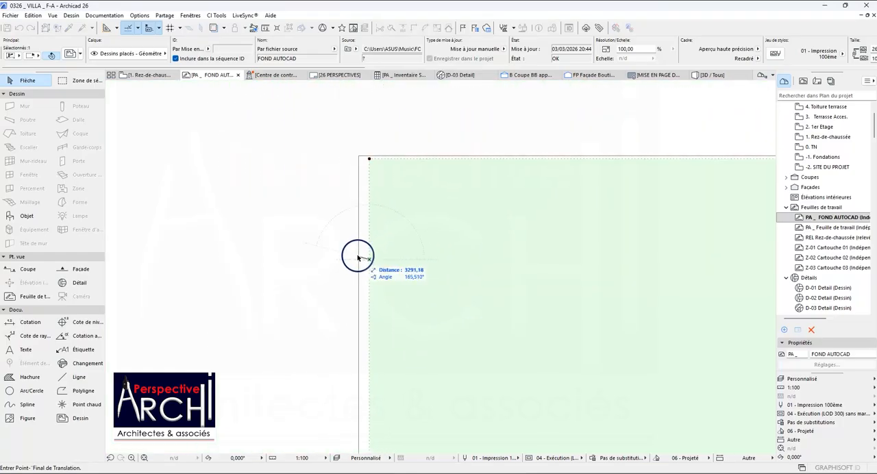
scroll(358, 258, down, 2)
scroll(545, 288, up, 6)
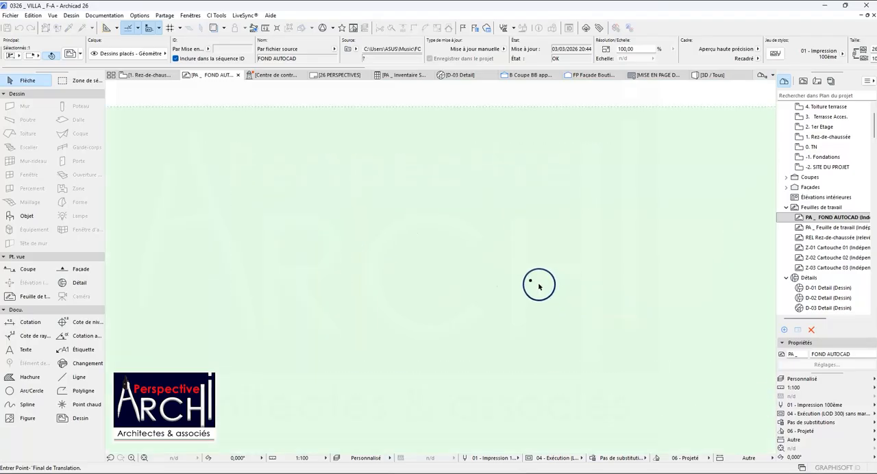
scroll(539, 286, up, 1)
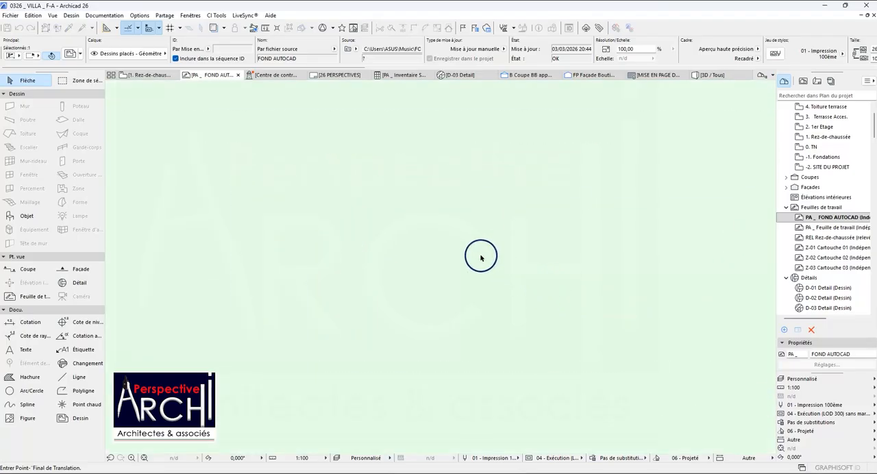
scroll(480, 263, down, 5)
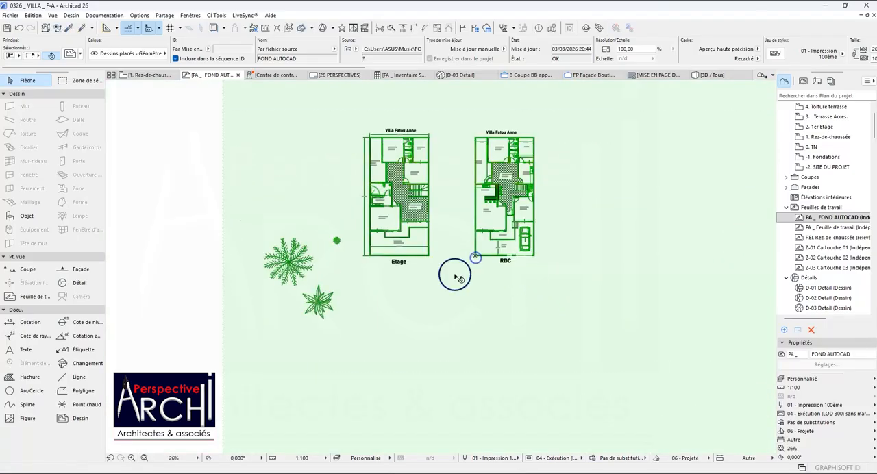
Try to explode the placed FOND AUTOCAD drawing into the current view, and clear the selection.
scroll(368, 290, down, 5)
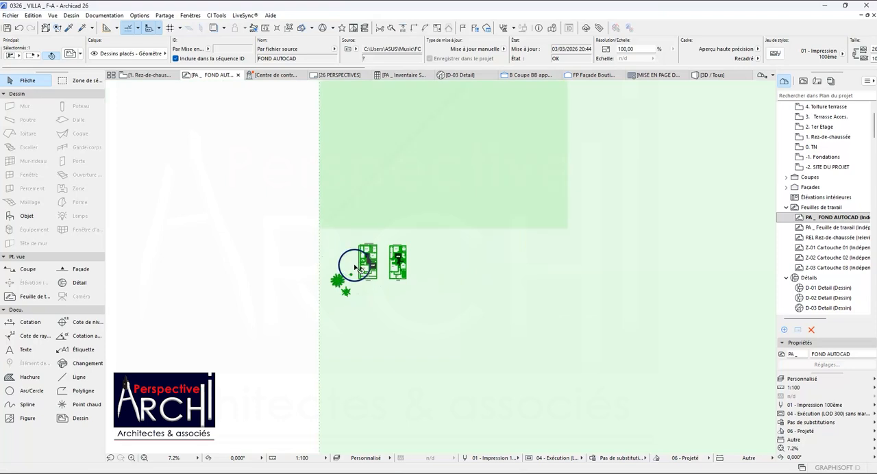
scroll(361, 262, down, 2)
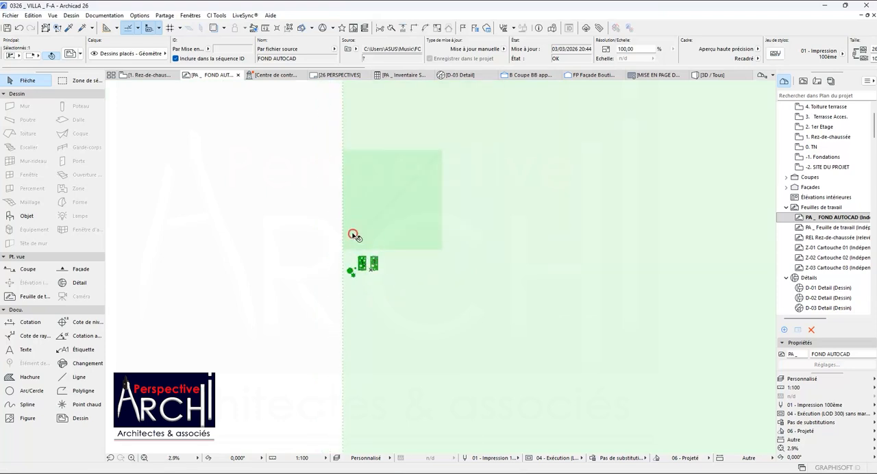
right_click(353, 235)
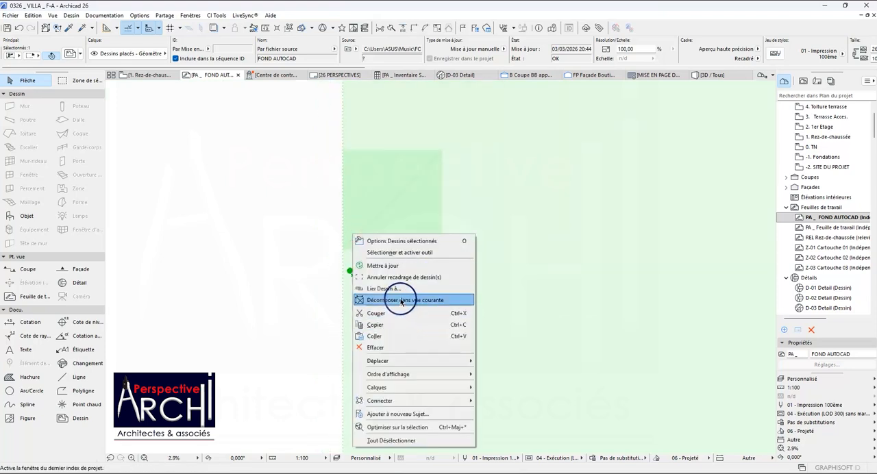
click(401, 300)
scroll(367, 261, up, 9)
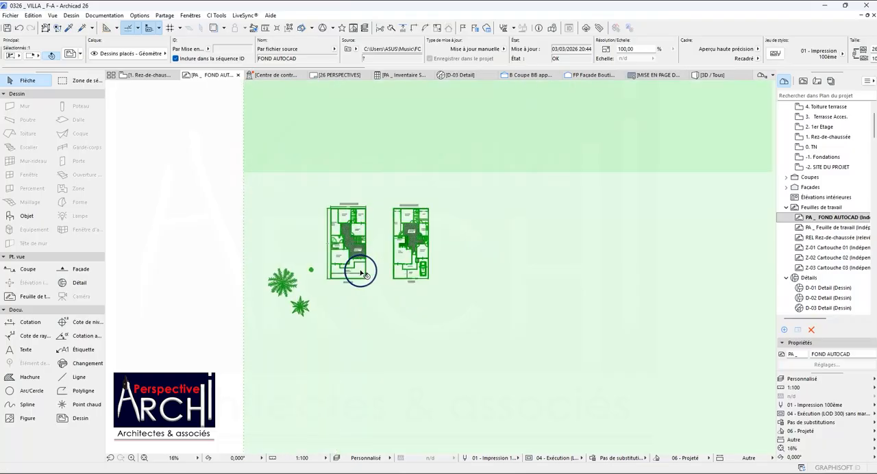
key(Escape)
Dimension the width between the wall corners at the RDC entrance door, from the Salon side to the Chambre side.
scroll(583, 236, up, 4)
middle_drag(544, 231, 513, 242)
scroll(360, 249, down, 1)
scroll(480, 157, up, 4)
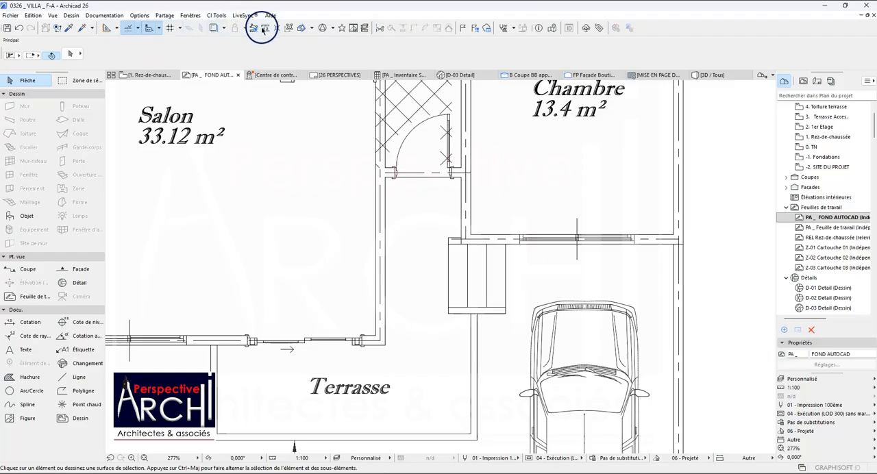
click(20, 321)
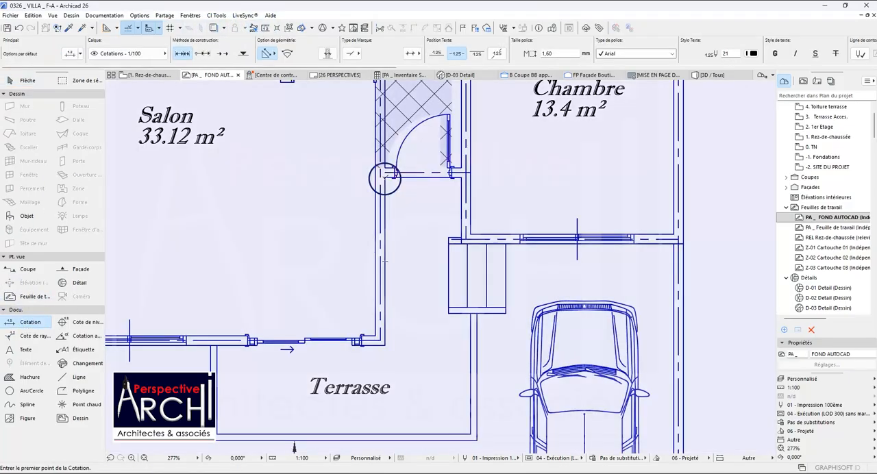
click(385, 176)
click(461, 176)
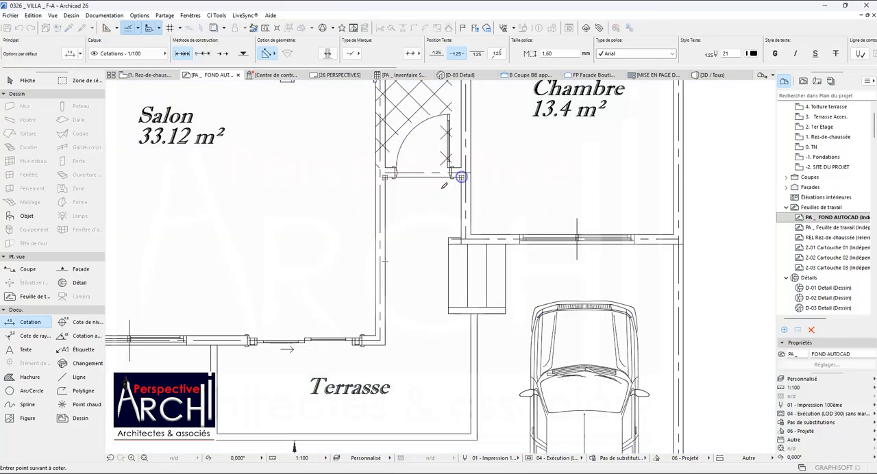
click(422, 200)
scroll(429, 203, up, 1)
scroll(432, 206, down, 6)
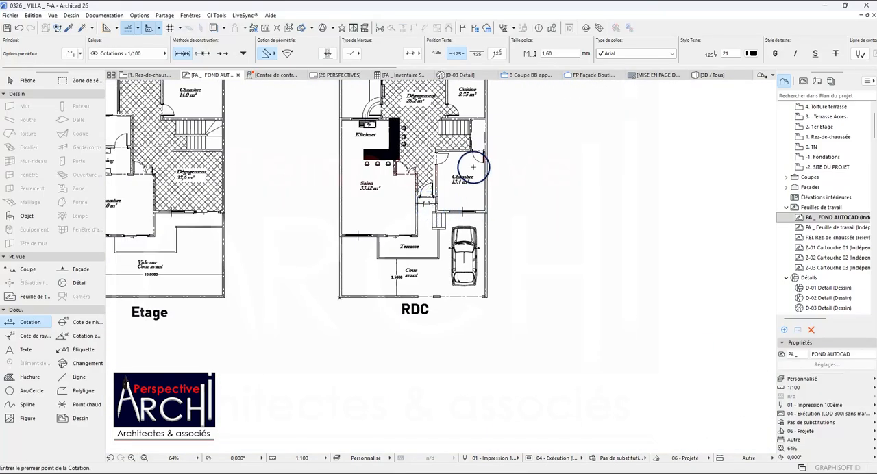
Open the options for exploding the drawing into the current view, review the layer conversion choices, and leave the drawing deselected.
scroll(473, 166, down, 5)
scroll(438, 166, down, 2)
shift+click(313, 195)
scroll(316, 190, down, 3)
scroll(316, 189, down, 1)
right_click(284, 152)
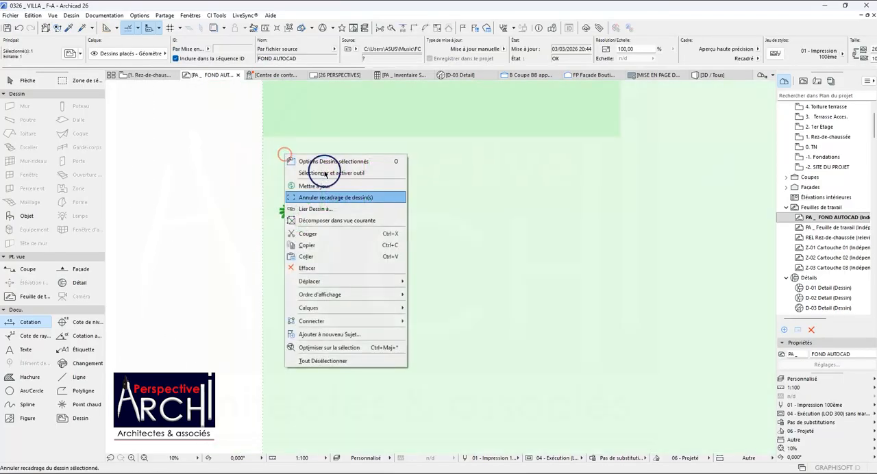
click(337, 220)
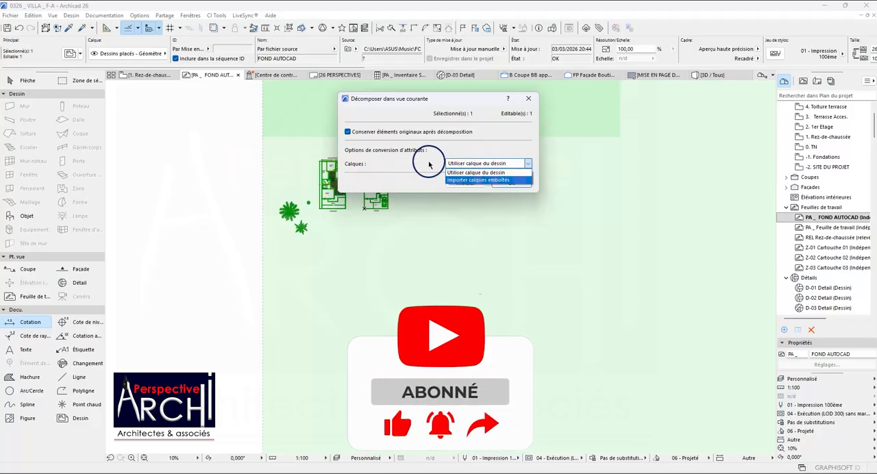
click(503, 169)
click(467, 182)
scroll(322, 192, up, 6)
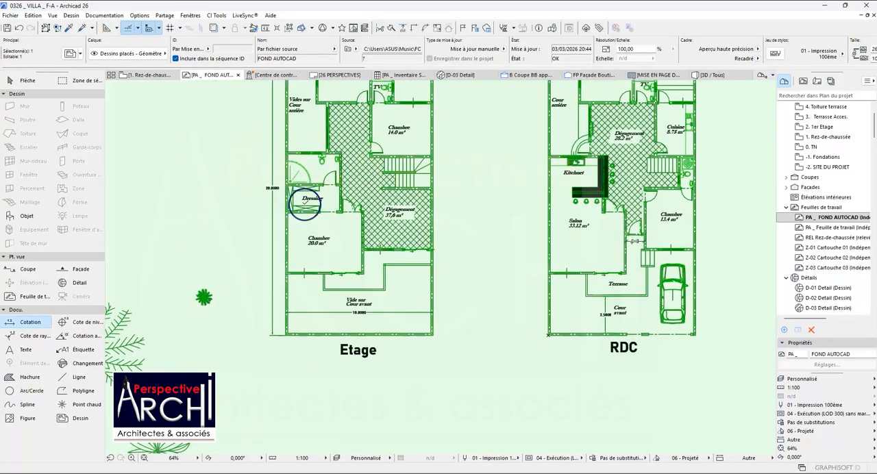
scroll(305, 205, down, 2)
key(Escape)
Collapse the Dessin tool group and set the Polyline tool to the multi-segment polyline geometry.
scroll(334, 109, up, 6)
scroll(334, 110, up, 2)
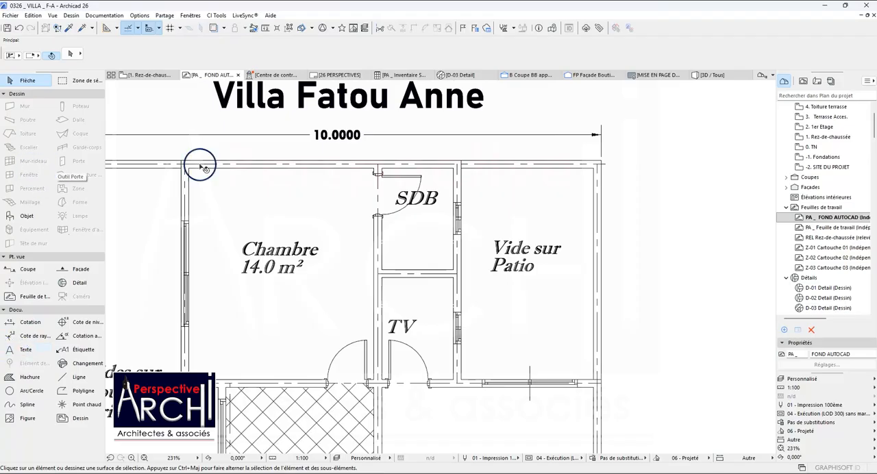
scroll(200, 167, down, 3)
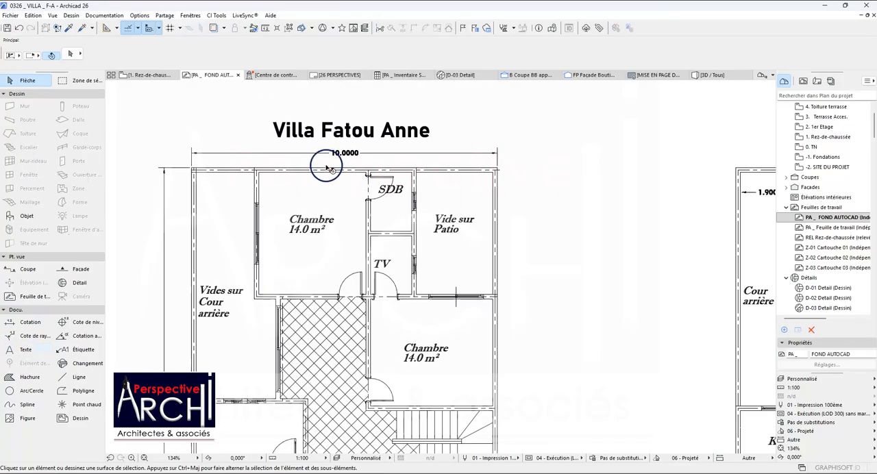
click(49, 95)
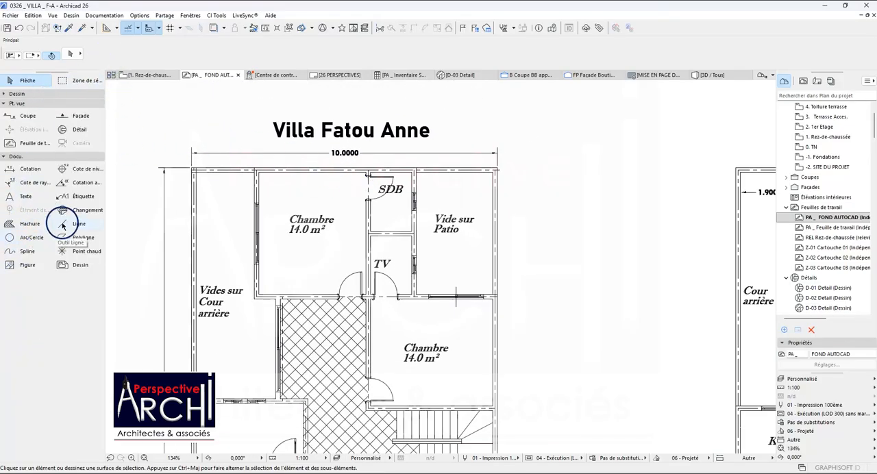
click(81, 237)
scroll(196, 181, up, 4)
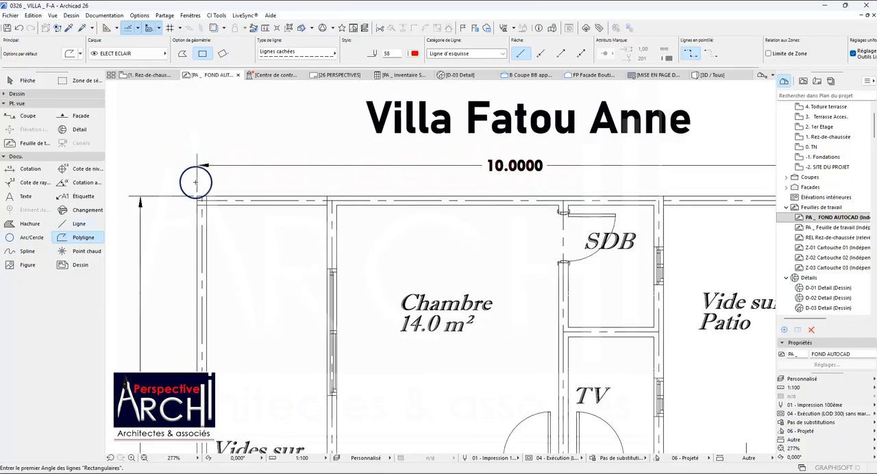
click(197, 197)
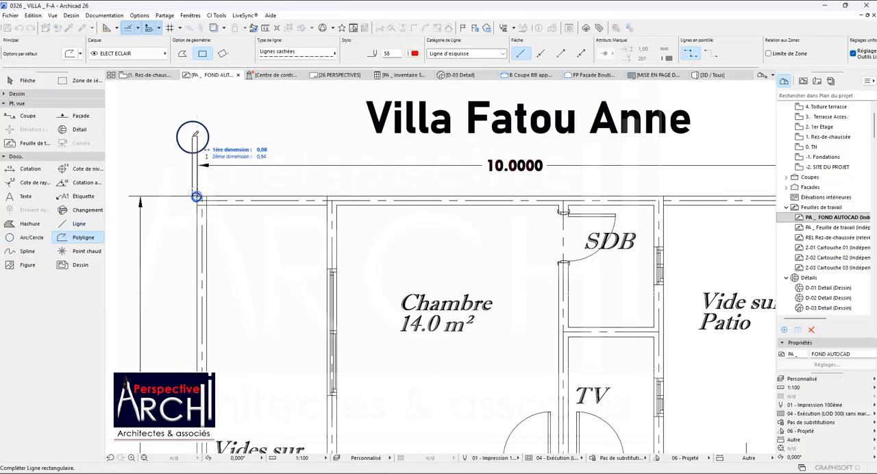
scroll(197, 190, down, 2)
click(184, 54)
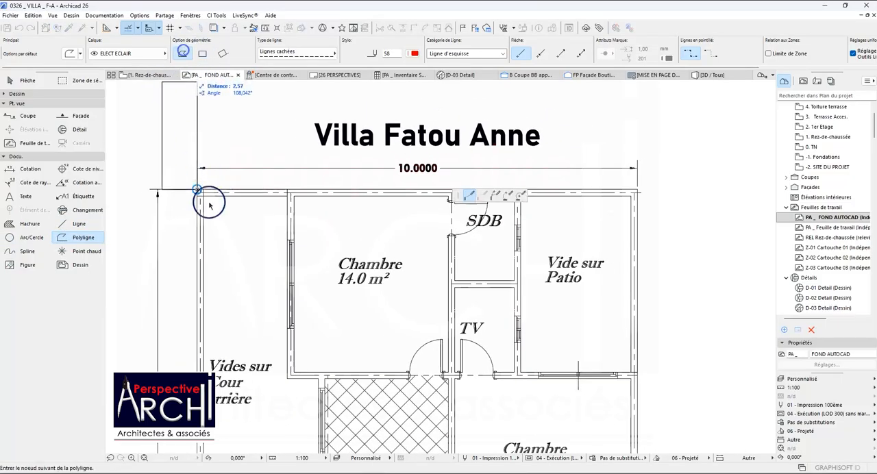
scroll(204, 199, down, 2)
click(203, 137)
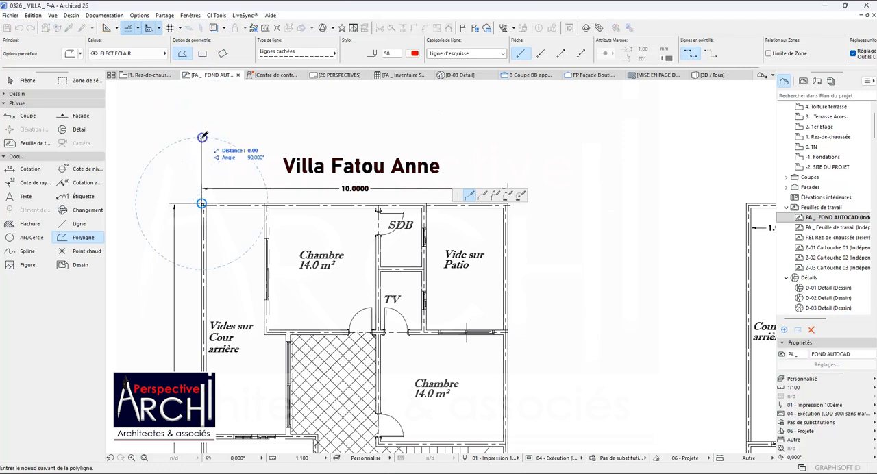
click(508, 138)
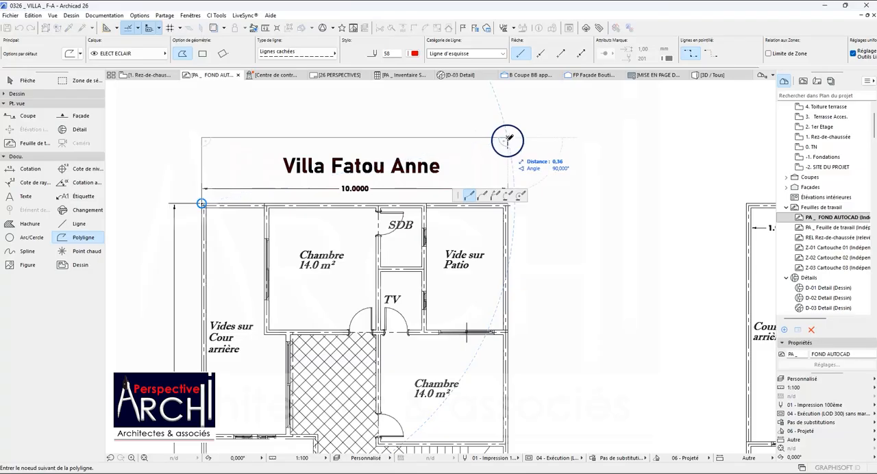
scroll(500, 257, down, 2)
scroll(501, 257, down, 3)
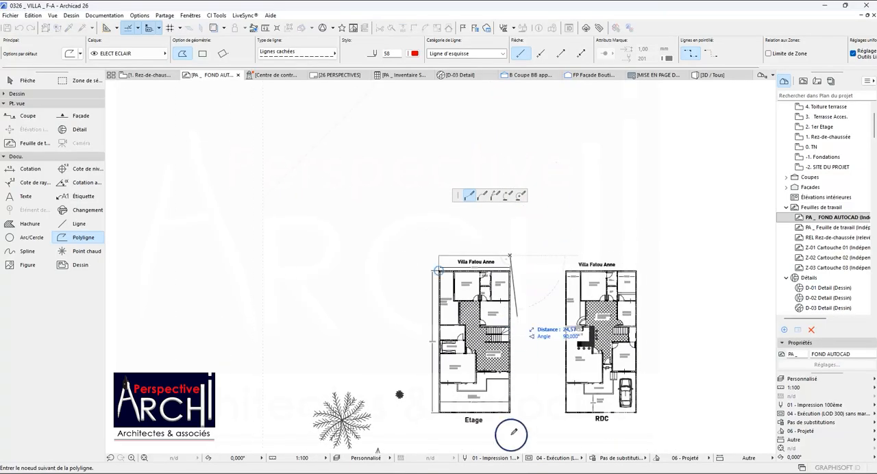
click(511, 442)
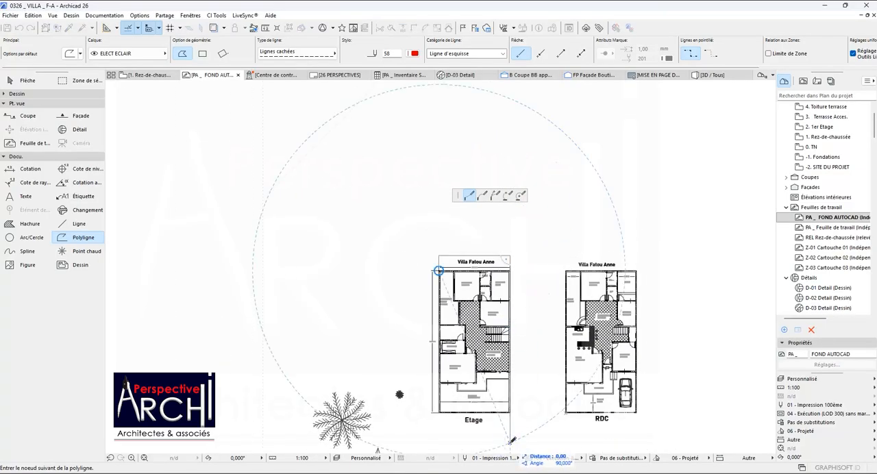
key(Escape)
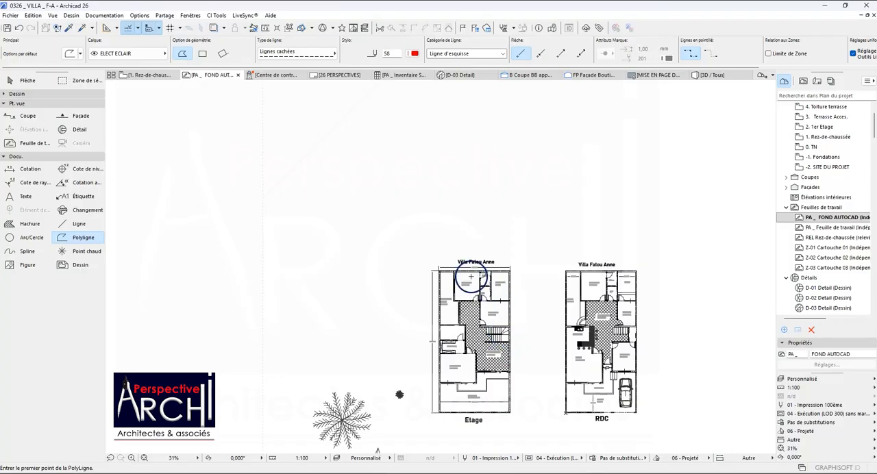
Draw an open polyline from the Etage plan's upper-left corner, up above its title, 10 m across, and down past the plan's right side.
scroll(471, 277, up, 5)
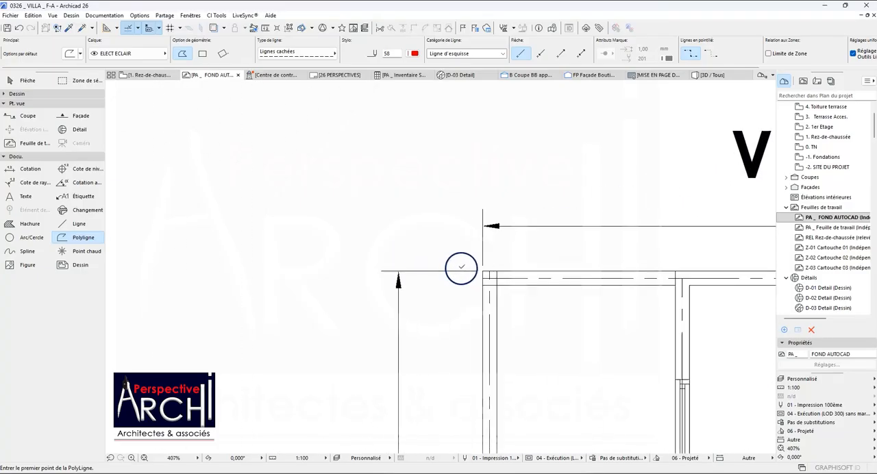
scroll(462, 267, up, 1)
click(488, 274)
scroll(500, 271, down, 4)
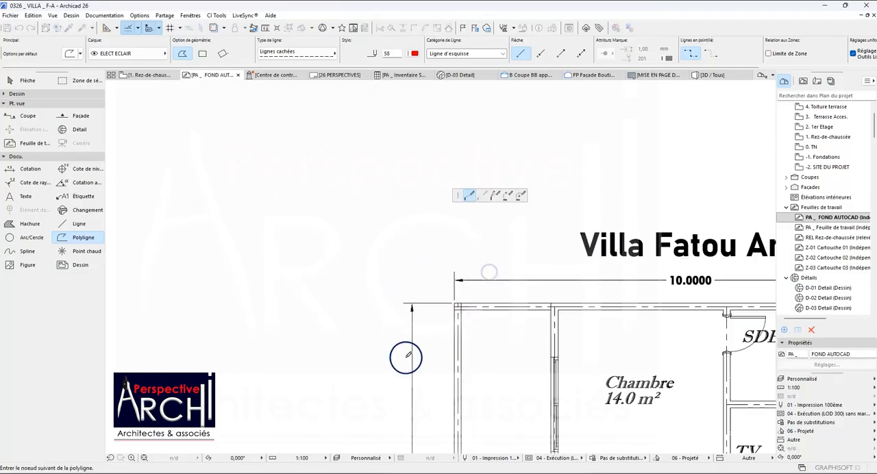
click(452, 153)
scroll(451, 154, down, 4)
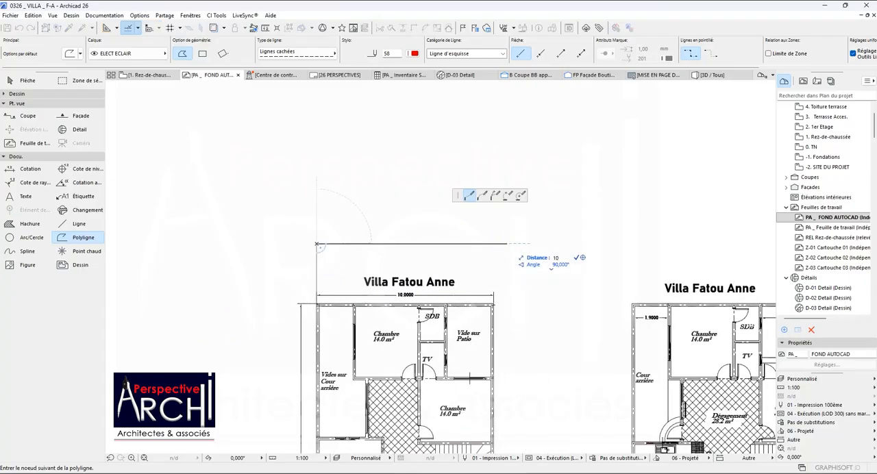
click(495, 242)
scroll(495, 242, down, 5)
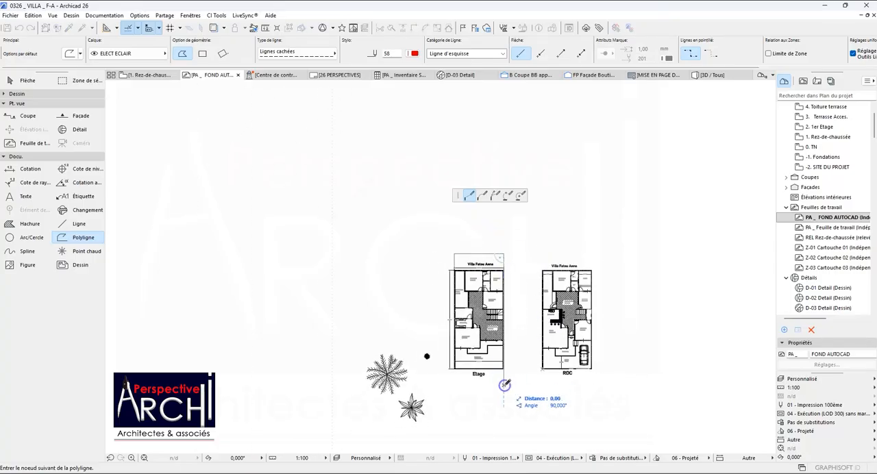
double_click(506, 384)
scroll(488, 271, up, 2)
scroll(488, 270, up, 2)
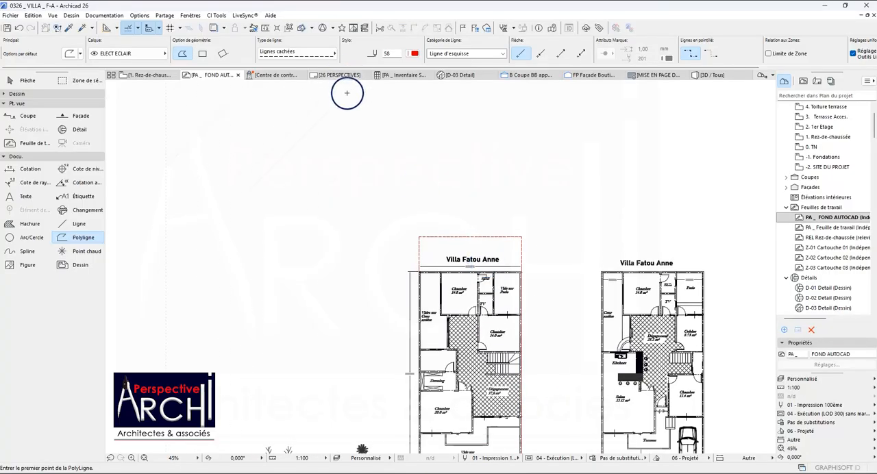
scroll(455, 180, up, 3)
scroll(432, 205, down, 5)
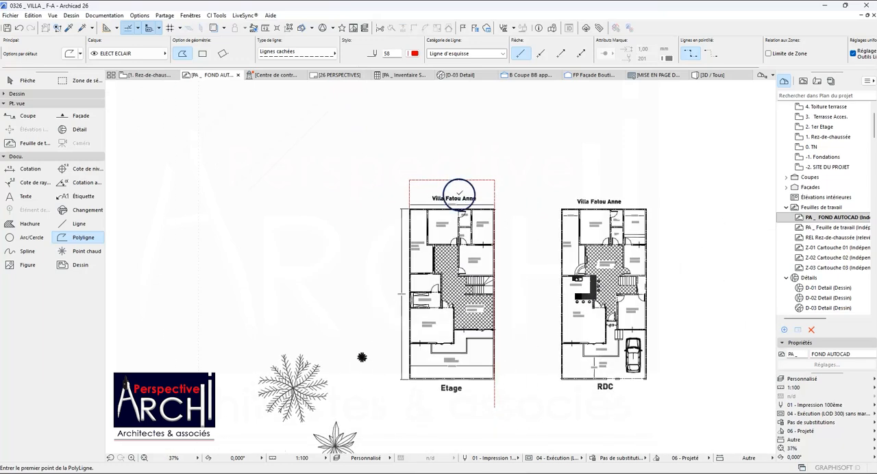
Delete the open polyline drawn around the Etage plan.
scroll(476, 205, up, 2)
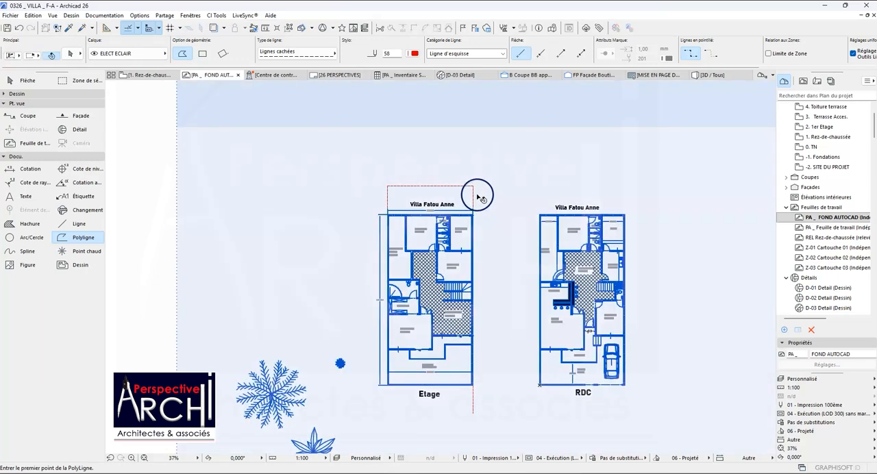
shift+click(475, 194)
right_click(499, 190)
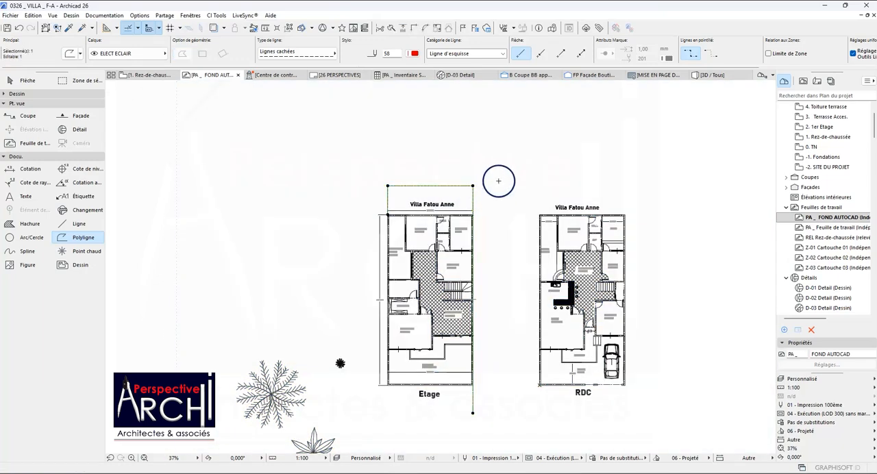
key(Escape)
Switch to the 1. Rez-de-chaussée floor plan and expand the Dessin tool group with the Flèche tool active.
scroll(462, 275, up, 4)
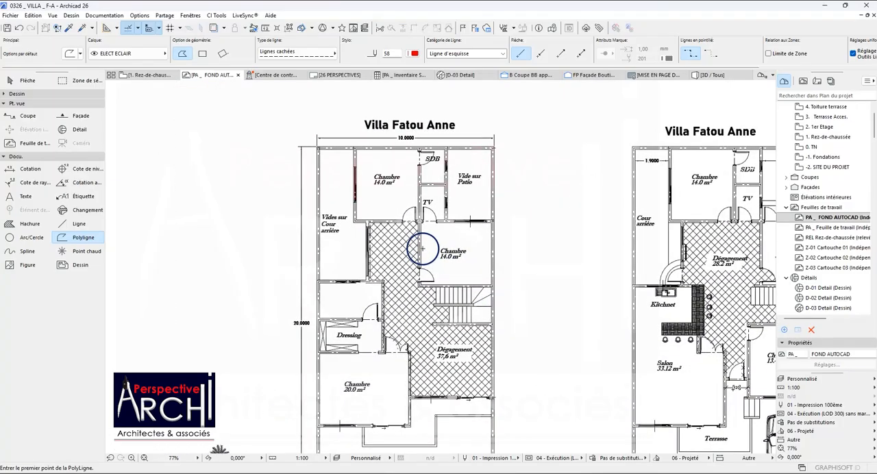
scroll(353, 230, down, 4)
scroll(533, 252, up, 2)
scroll(358, 250, up, 3)
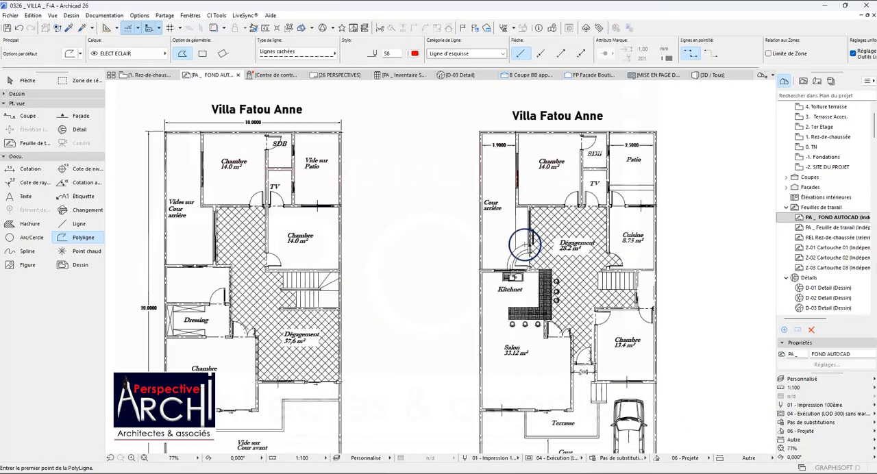
scroll(411, 231, down, 4)
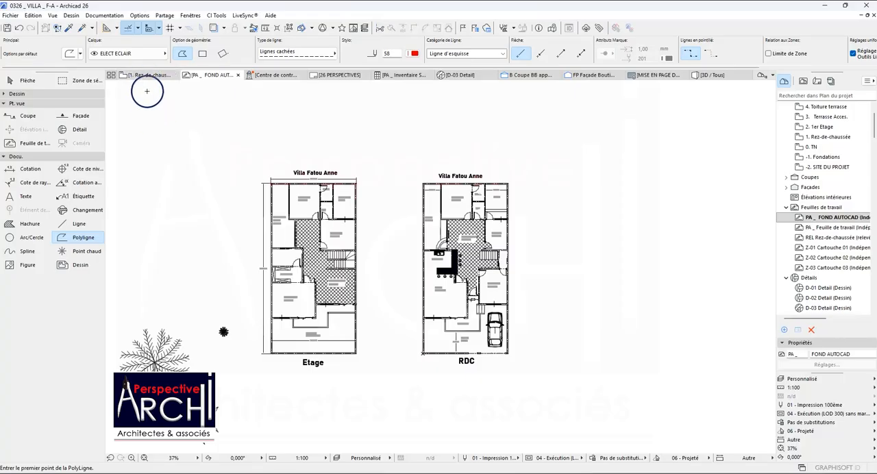
click(147, 81)
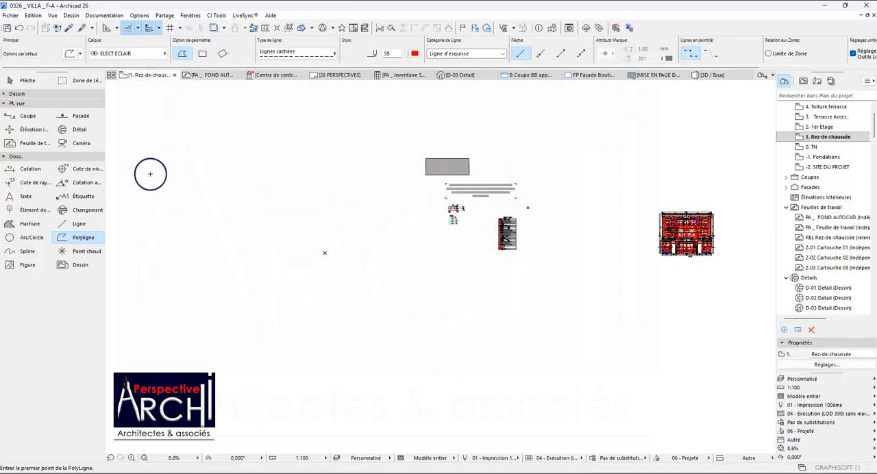
click(28, 93)
click(22, 80)
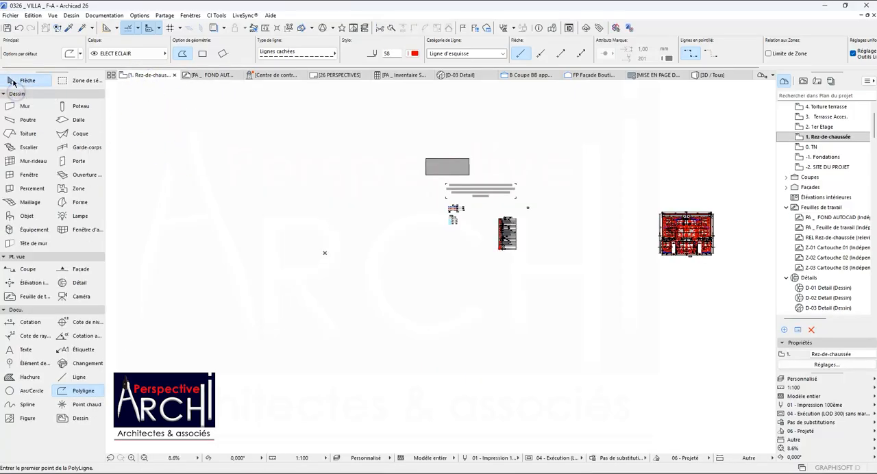
Turn on the trace reference display for the Rez-de-chaussée floor plan.
scroll(319, 241, up, 5)
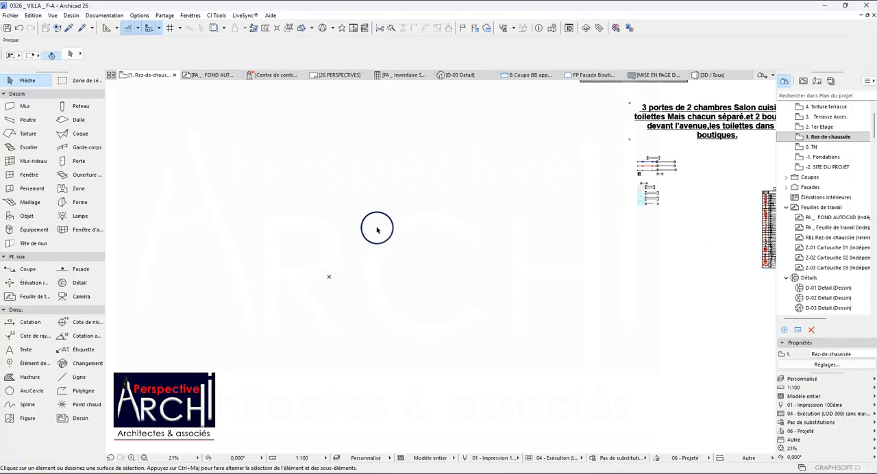
scroll(313, 256, up, 2)
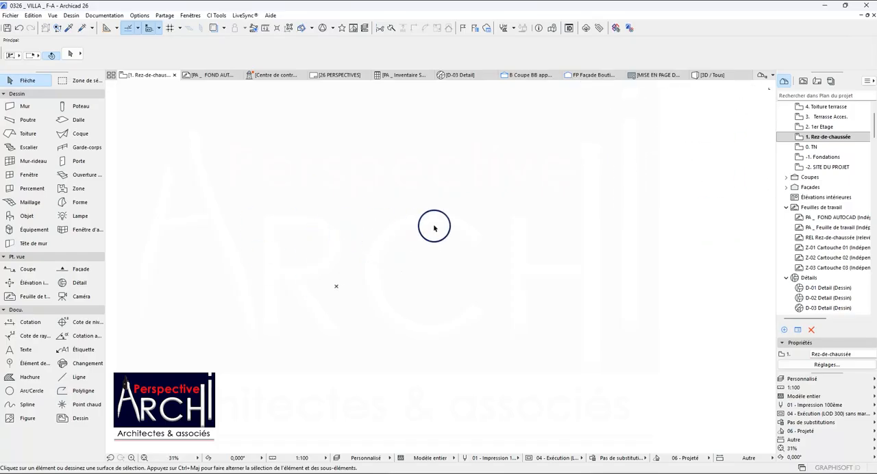
scroll(452, 234, down, 2)
scroll(363, 268, up, 2)
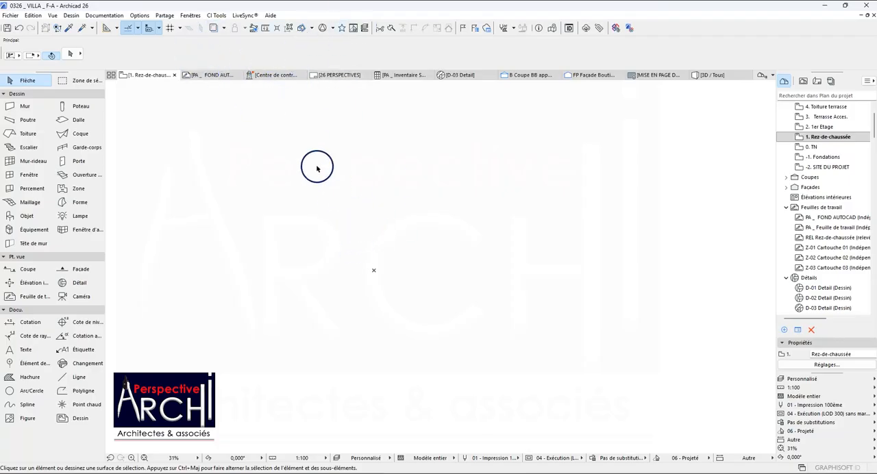
click(215, 28)
scroll(274, 153, down, 5)
scroll(377, 219, down, 1)
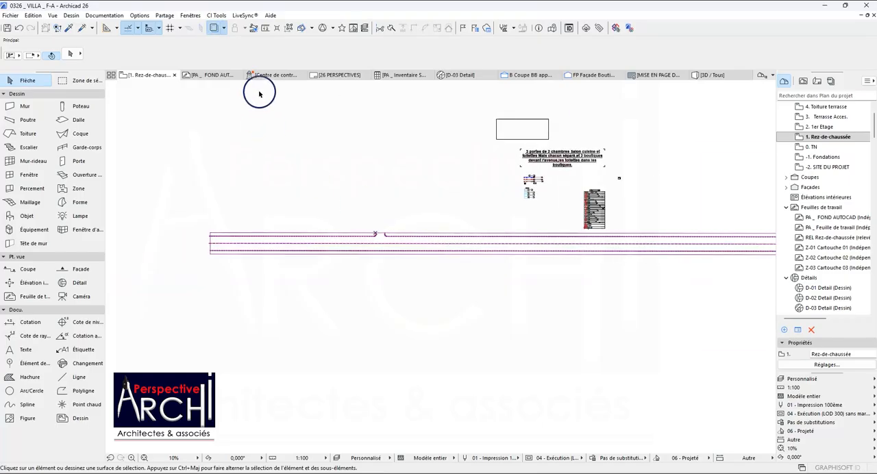
scroll(294, 207, down, 1)
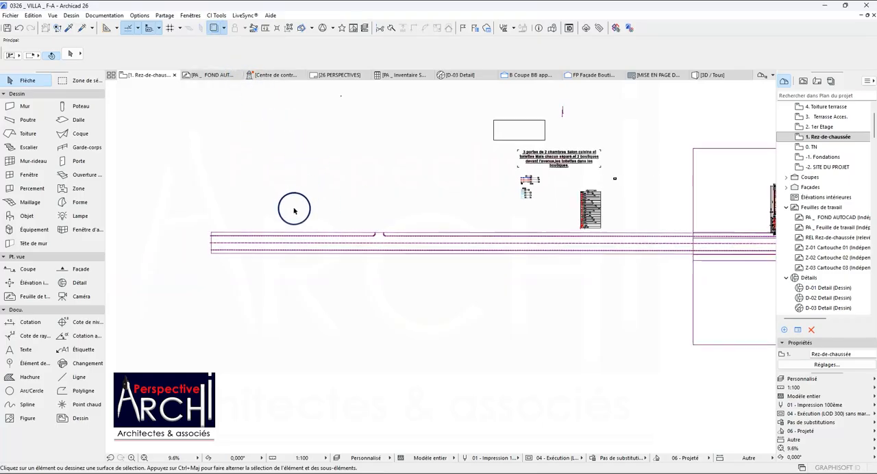
Choose the PA_ FOND AUTOCAD worksheet as the trace reference for the Rez-de-chaussée floor plan.
click(225, 28)
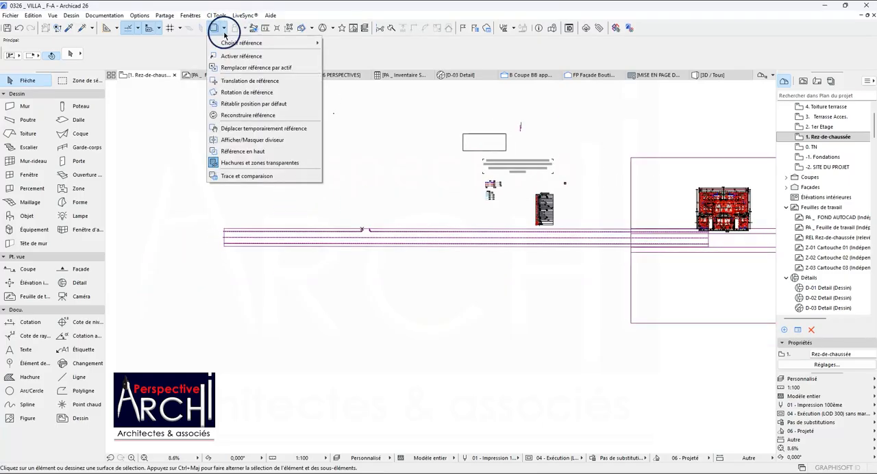
click(247, 44)
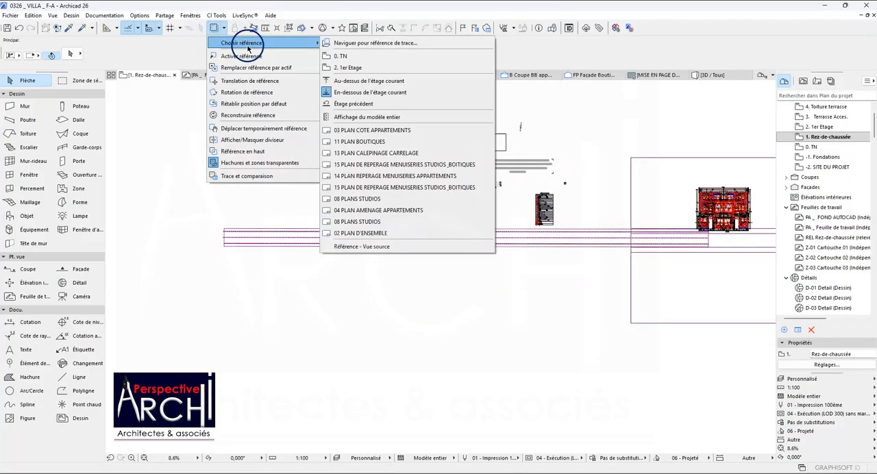
click(352, 44)
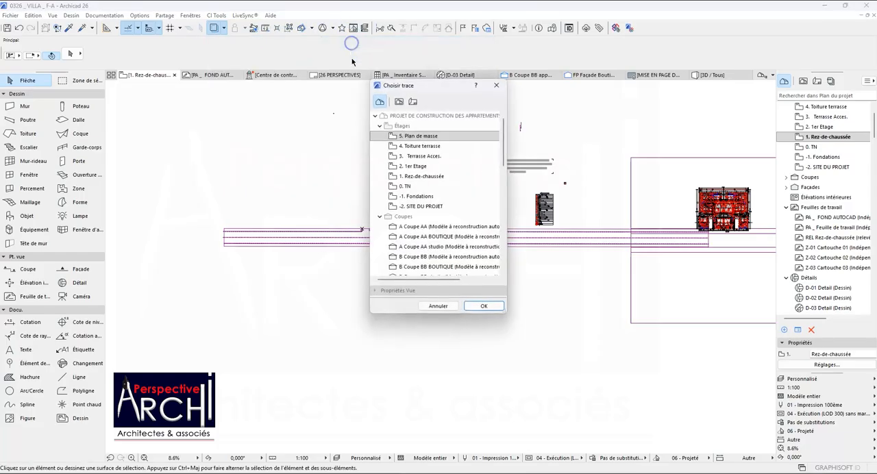
click(380, 187)
click(381, 196)
click(407, 227)
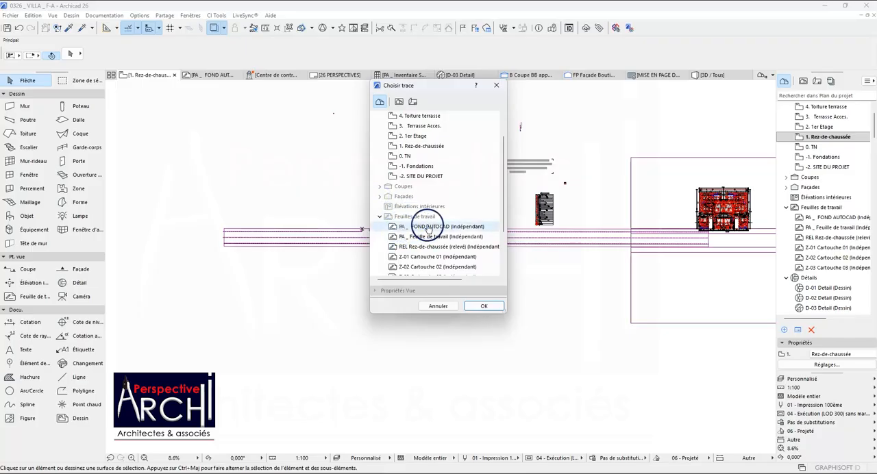
click(481, 304)
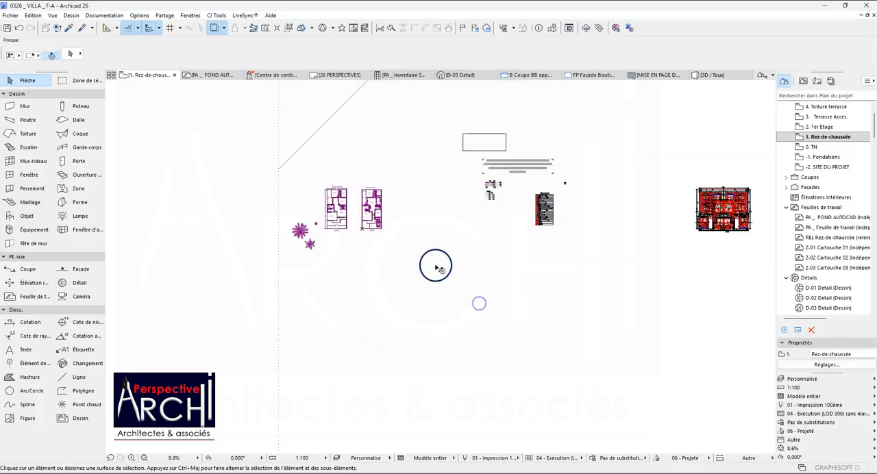
Examine the traced RDC and Etage plans, checking the RDC plan's lower-left corner against the project origin.
scroll(329, 229, up, 4)
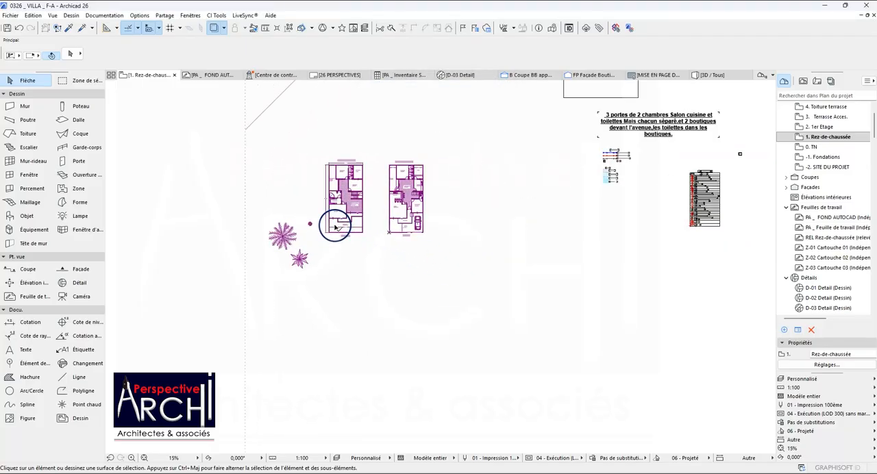
scroll(388, 234, up, 12)
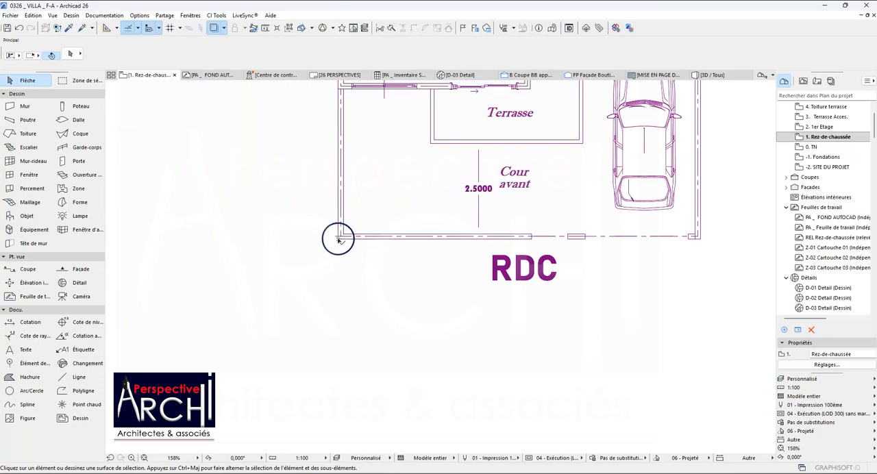
scroll(336, 241, down, 1)
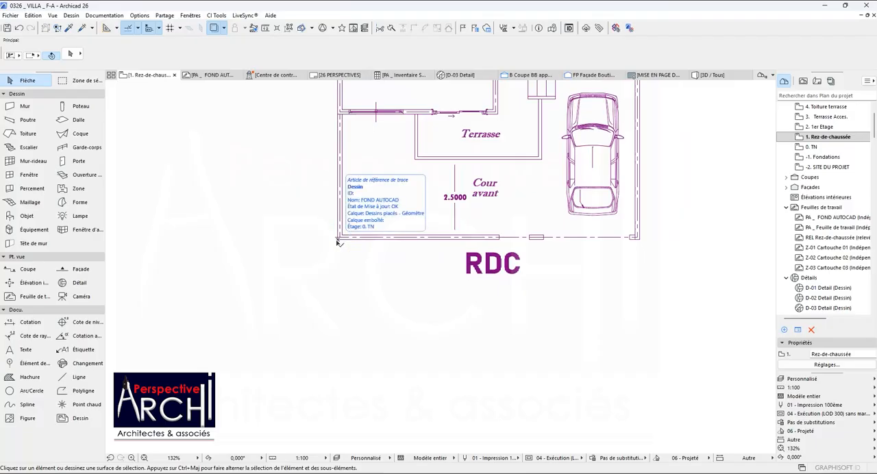
scroll(335, 229, down, 4)
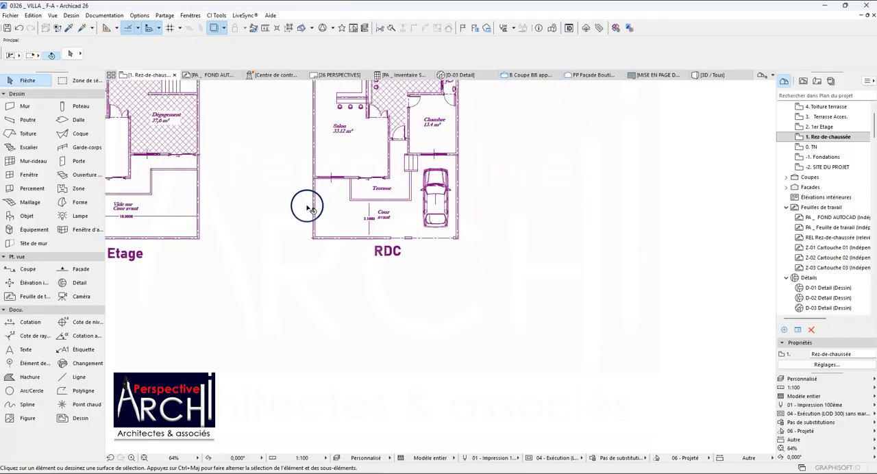
scroll(288, 189, down, 6)
scroll(310, 106, up, 3)
scroll(311, 107, up, 4)
scroll(311, 243, down, 4)
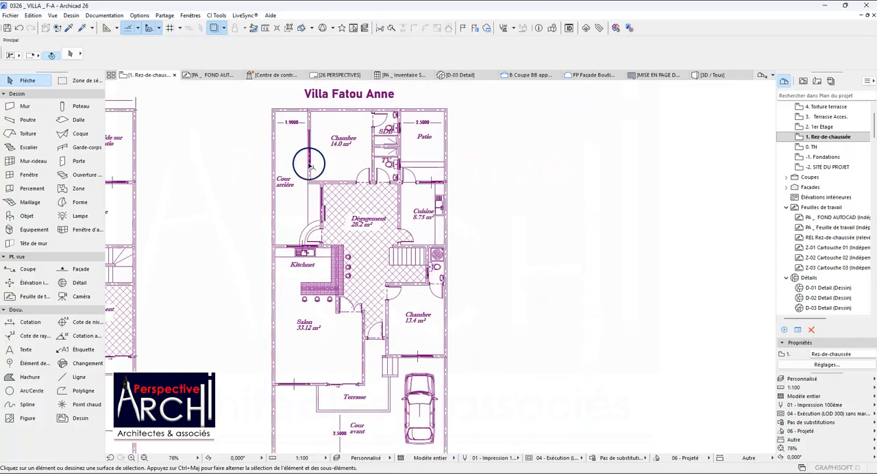
scroll(305, 305, up, 3)
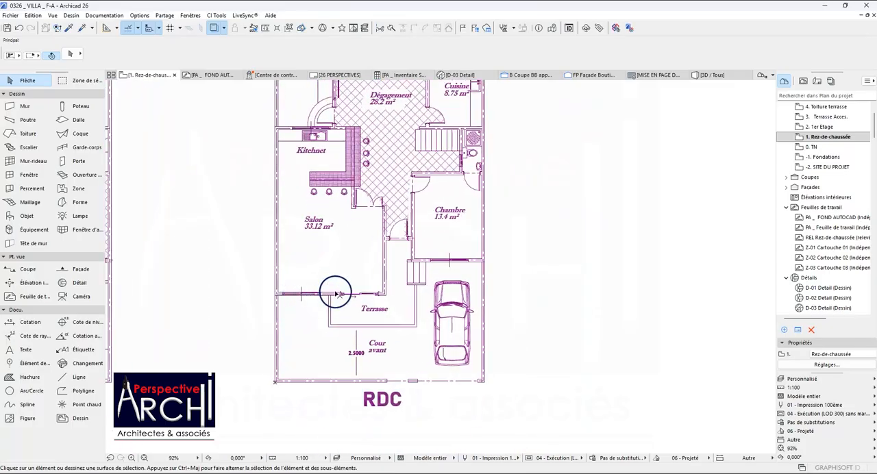
scroll(336, 293, down, 1)
scroll(285, 315, up, 2)
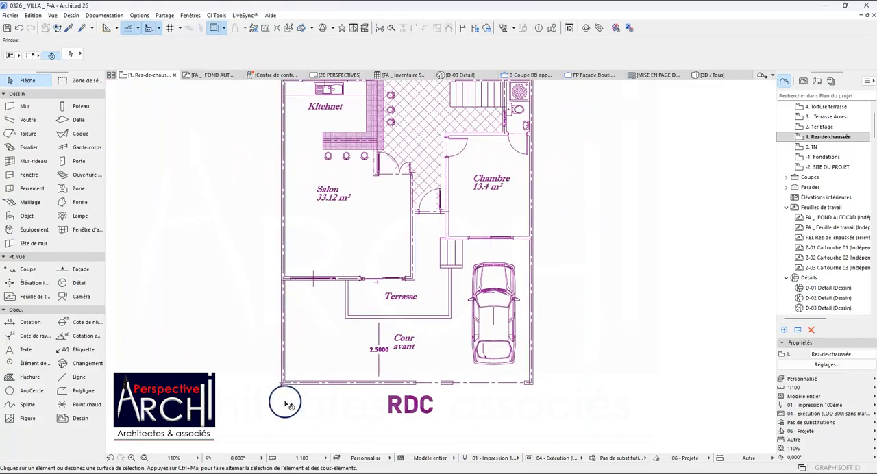
scroll(426, 328, down, 2)
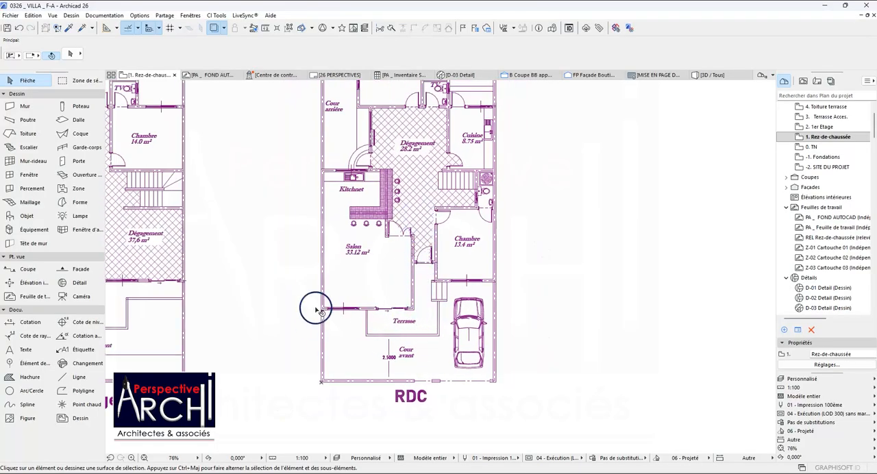
scroll(315, 310, down, 1)
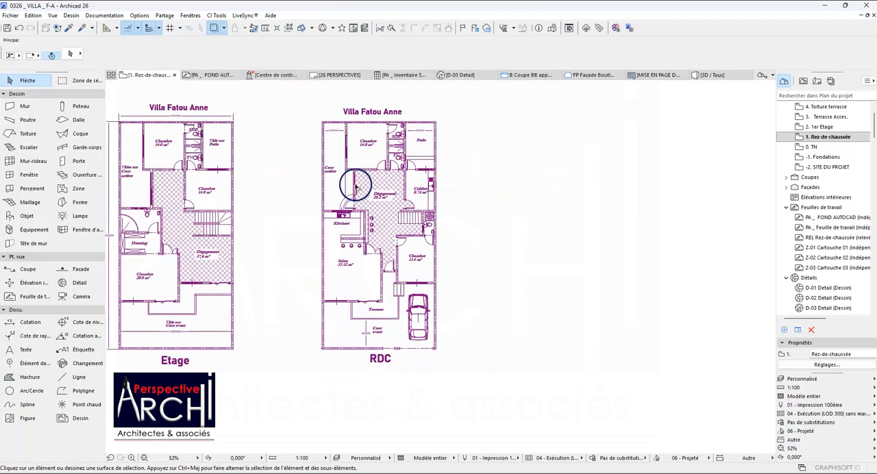
scroll(352, 194, up, 3)
scroll(332, 146, down, 3)
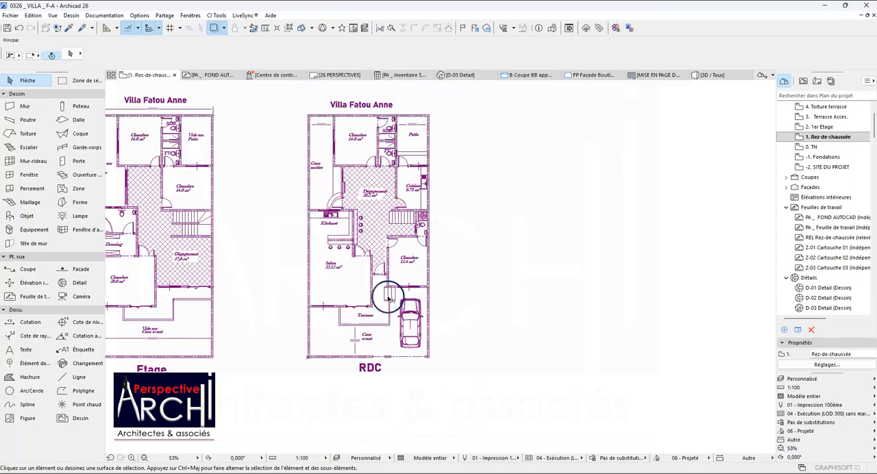
scroll(389, 297, up, 4)
scroll(388, 274, down, 3)
scroll(286, 230, down, 2)
scroll(251, 174, up, 4)
scroll(303, 221, down, 4)
scroll(313, 165, up, 2)
scroll(360, 210, down, 1)
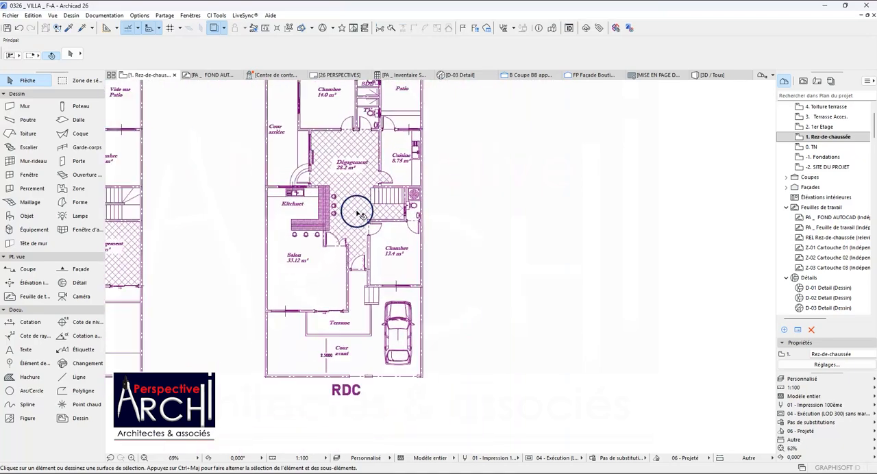
scroll(358, 214, down, 5)
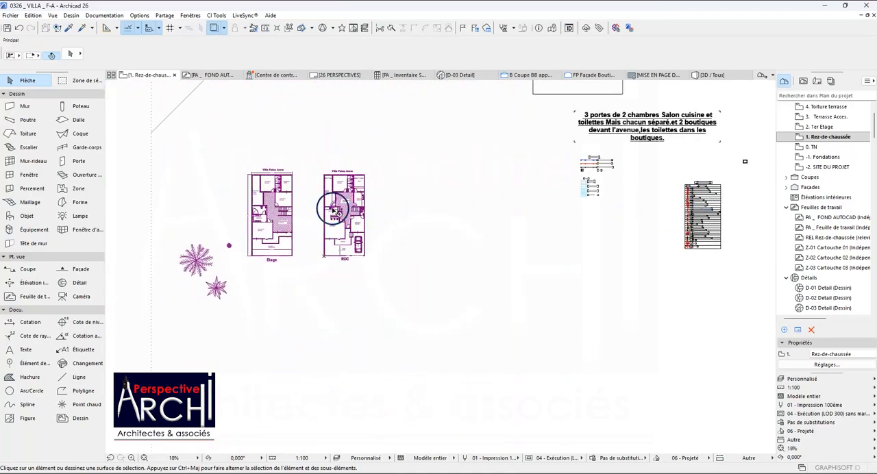
scroll(336, 212, up, 4)
scroll(368, 214, down, 3)
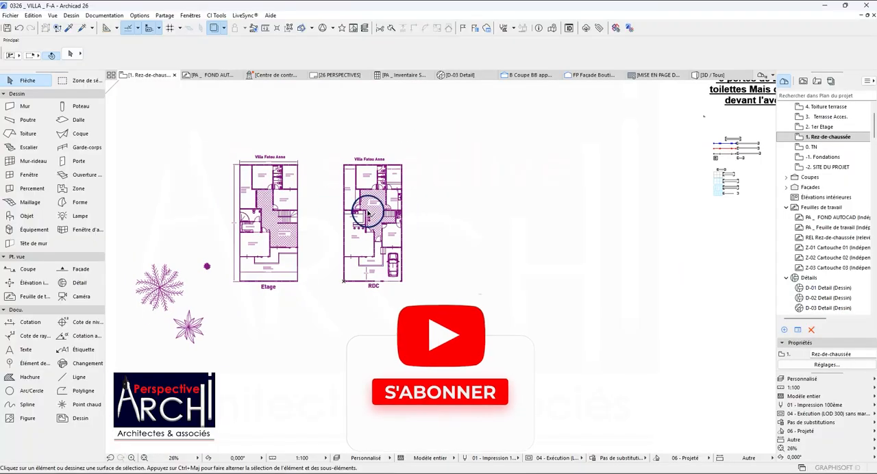
Examine the traced RDC and Etage plans and the separate black-and-red existing house plan placed away from them.
scroll(301, 228, down, 2)
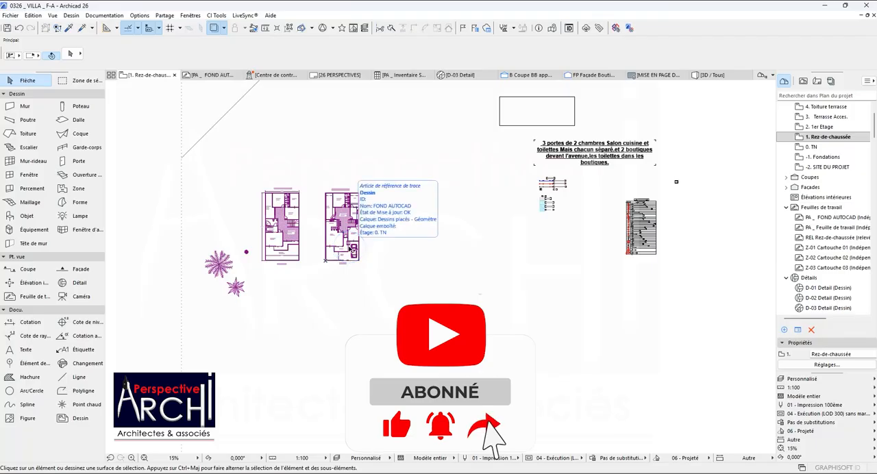
click(445, 301)
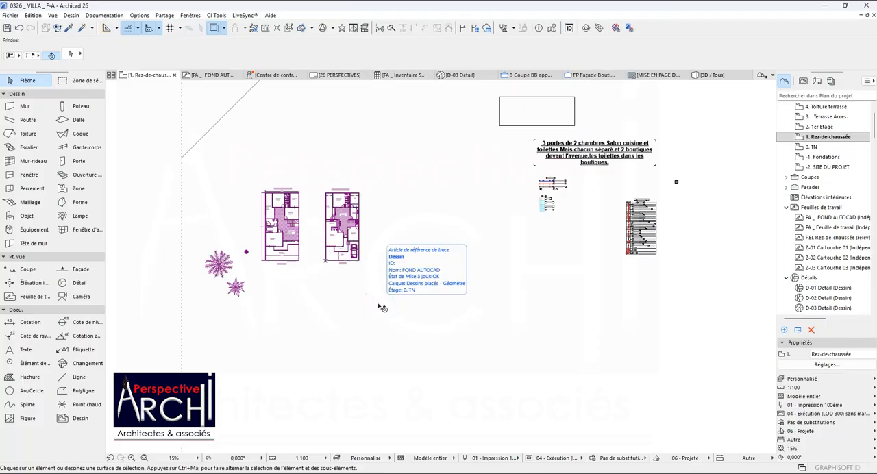
scroll(327, 246, up, 5)
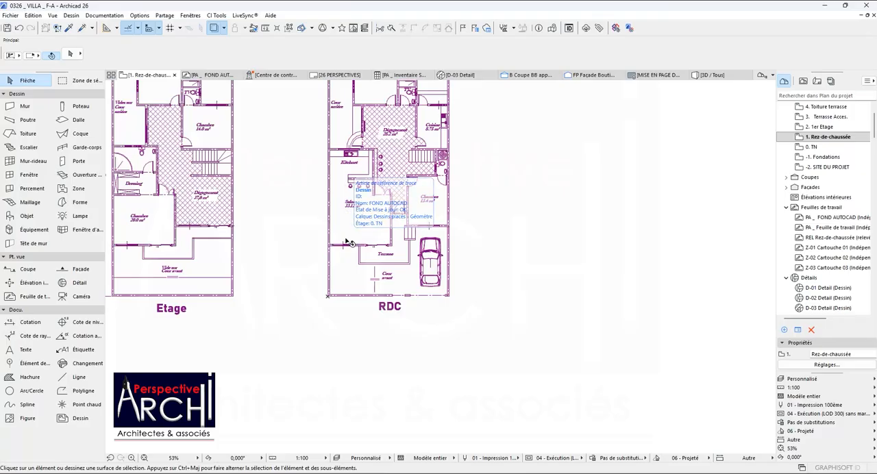
scroll(368, 252, down, 2)
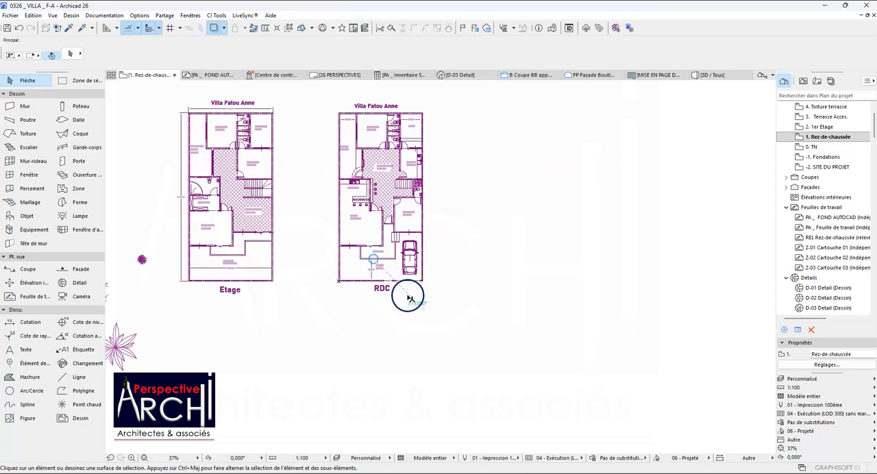
scroll(471, 255, down, 8)
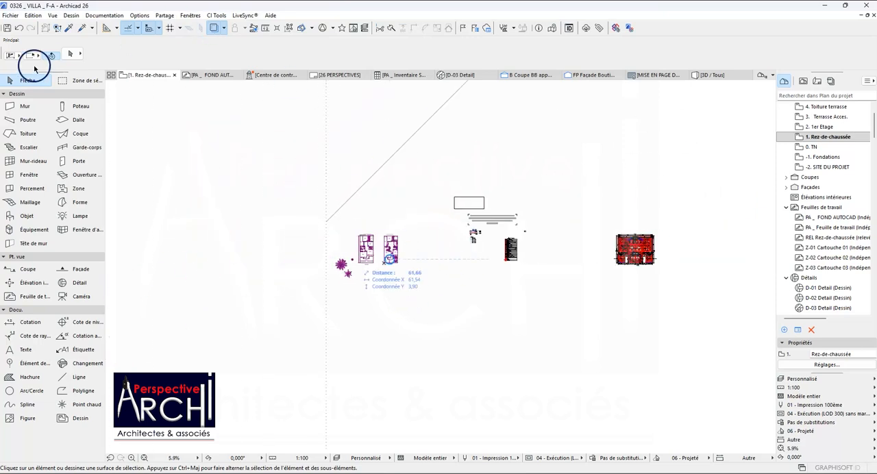
click(68, 27)
scroll(651, 253, up, 2)
scroll(651, 255, up, 10)
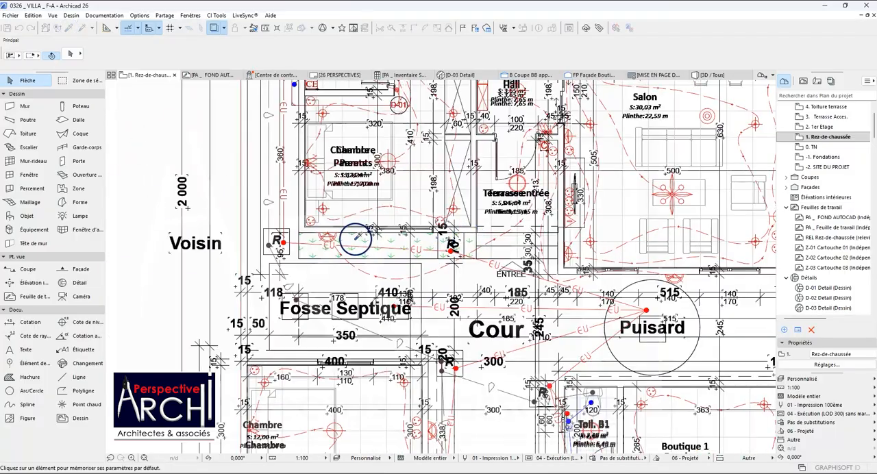
scroll(367, 209, down, 6)
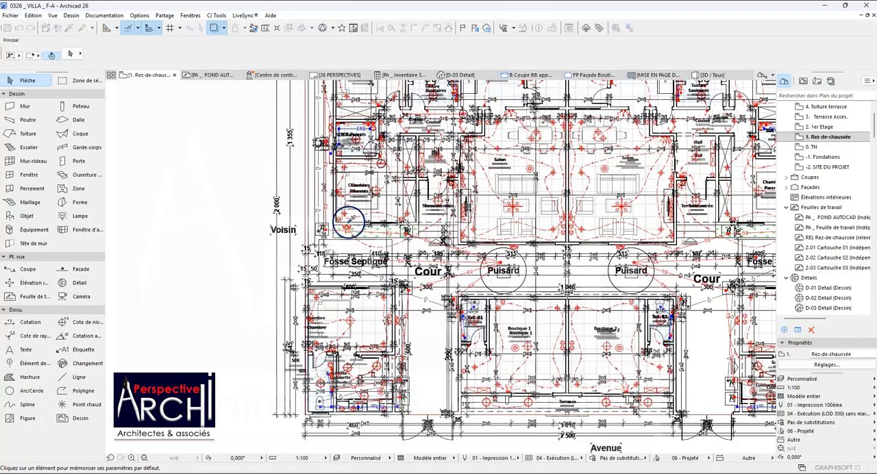
scroll(329, 220, down, 2)
scroll(329, 220, down, 2)
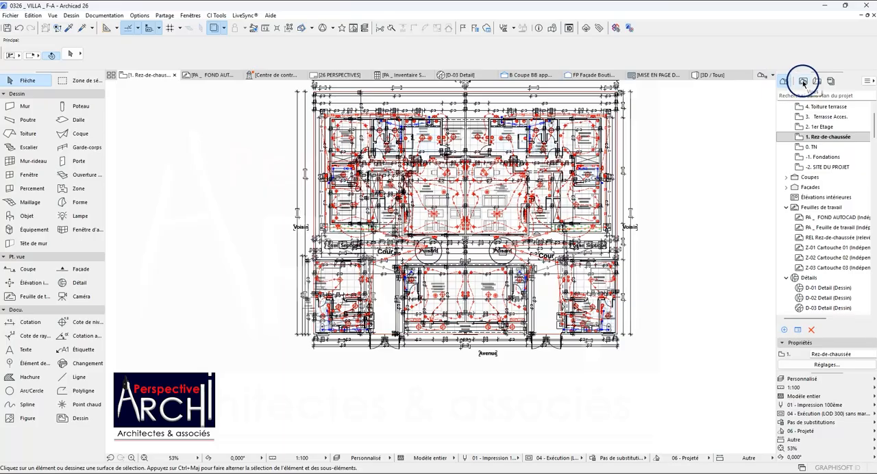
scroll(463, 133, up, 4)
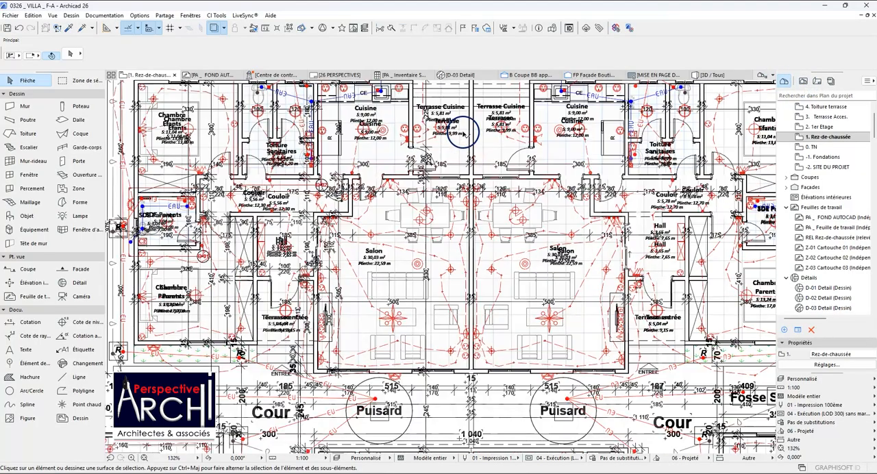
scroll(274, 185, down, 2)
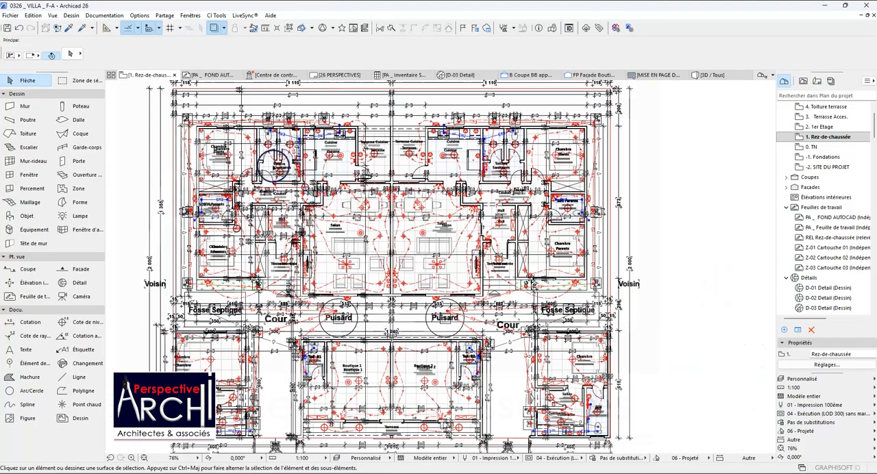
Pick up the settings of the exterior wall at the upper-left Chambre corner of the existing house plan as the Mur defaults.
click(68, 28)
scroll(201, 136, up, 1)
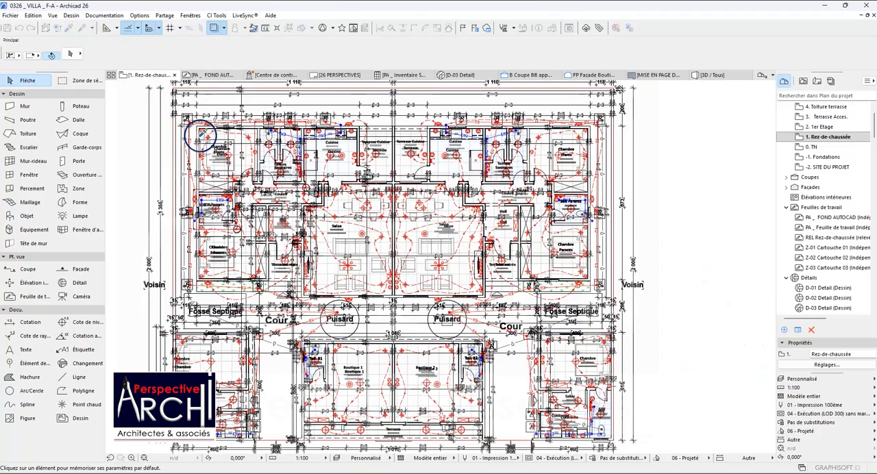
scroll(199, 130, up, 3)
click(191, 110)
scroll(253, 139, down, 3)
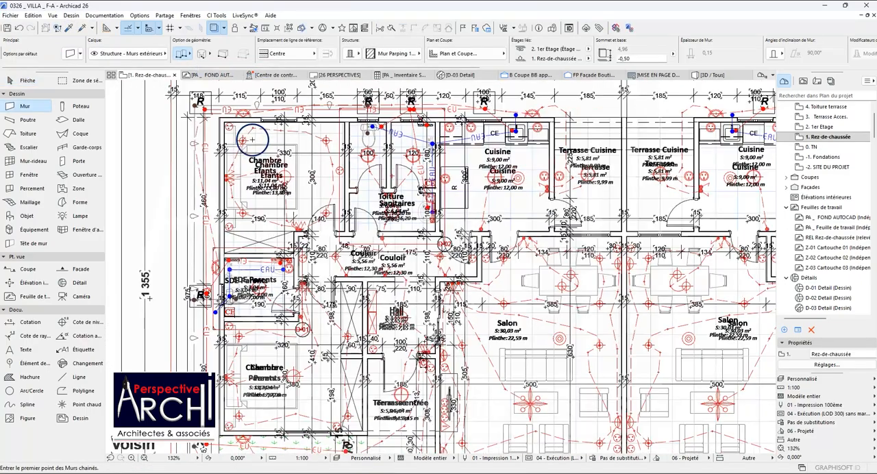
scroll(252, 140, down, 1)
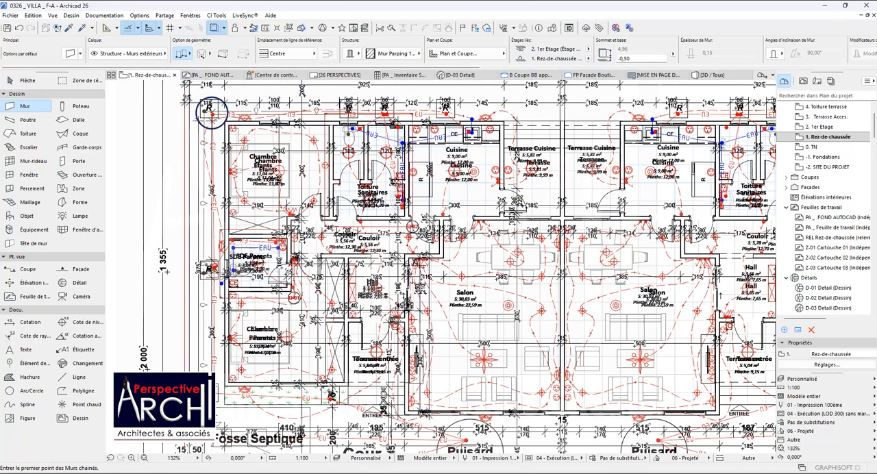
scroll(340, 163, down, 4)
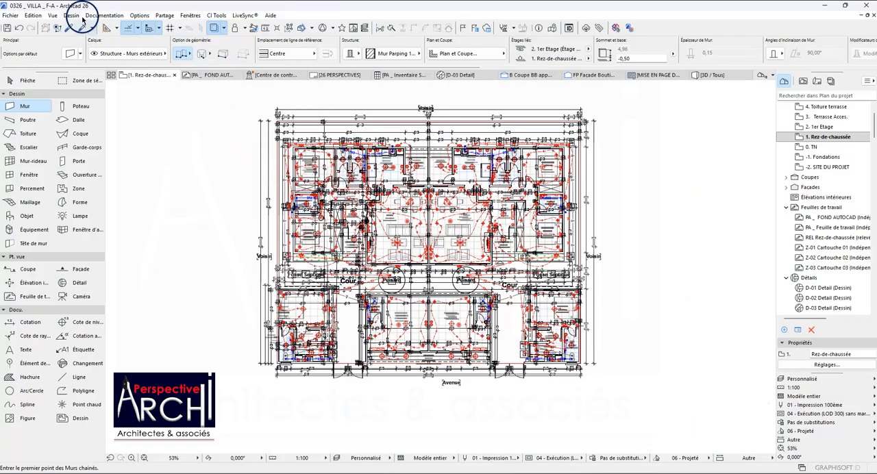
Set the project's working length unit to centimètre with two decimals.
click(119, 16)
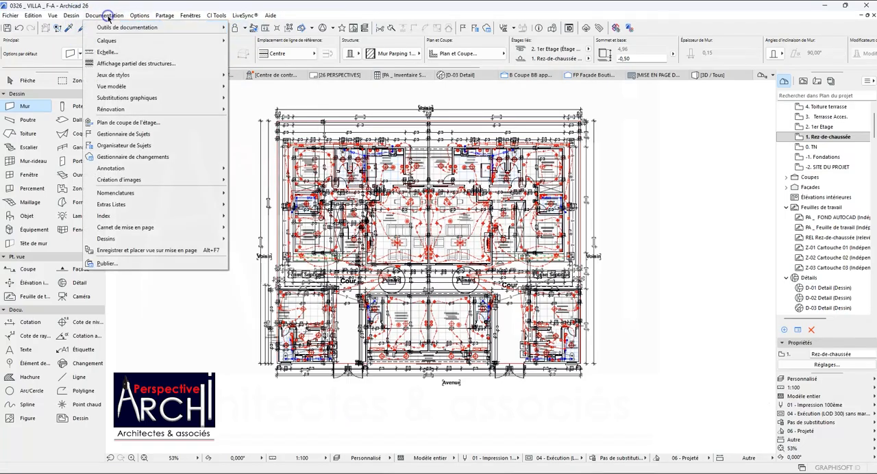
mouse_move(137, 15)
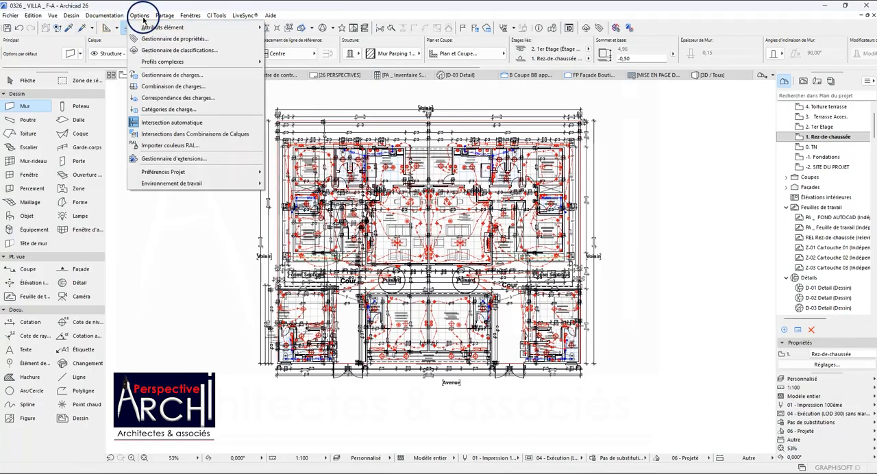
mouse_move(257, 171)
click(306, 171)
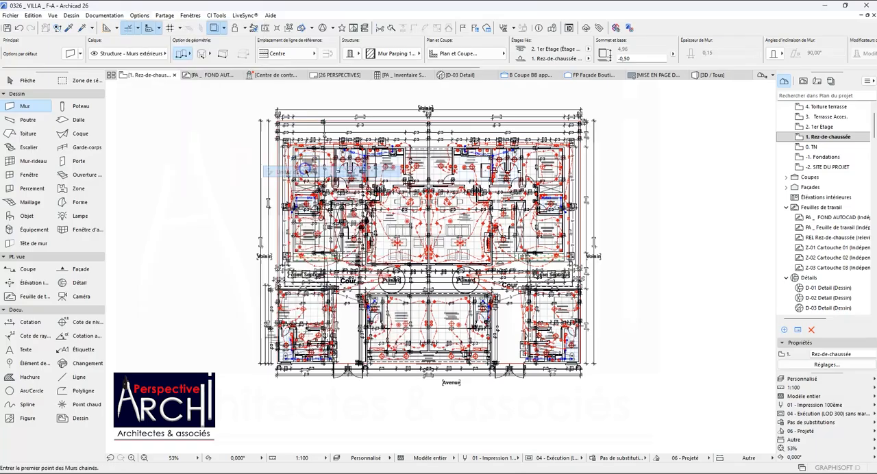
click(467, 102)
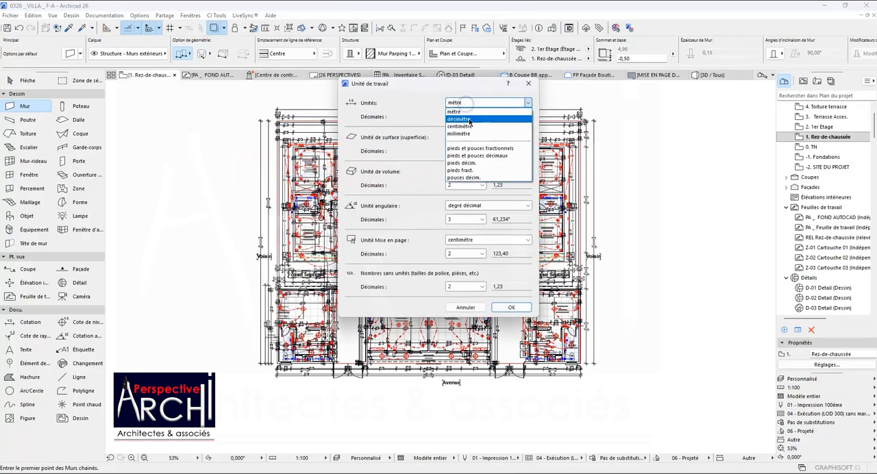
click(469, 128)
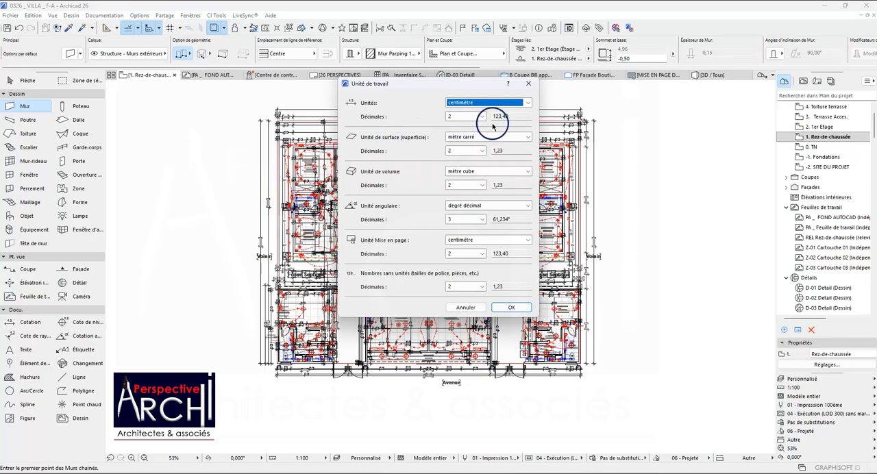
click(511, 309)
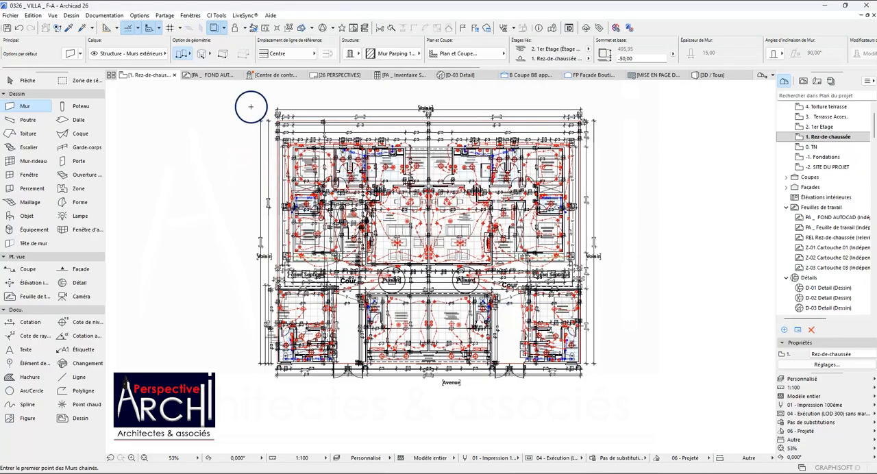
Locate the lower-left exterior wall corner of the 20.0 m² Chambre on the traced Etage plan.
scroll(305, 124, up, 3)
scroll(339, 182, up, 2)
scroll(336, 176, down, 9)
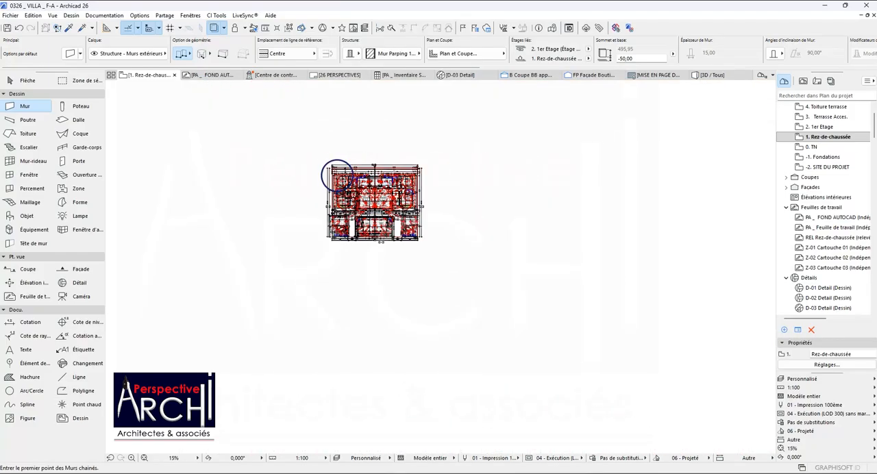
scroll(336, 176, down, 2)
scroll(145, 178, up, 2)
scroll(386, 180, down, 2)
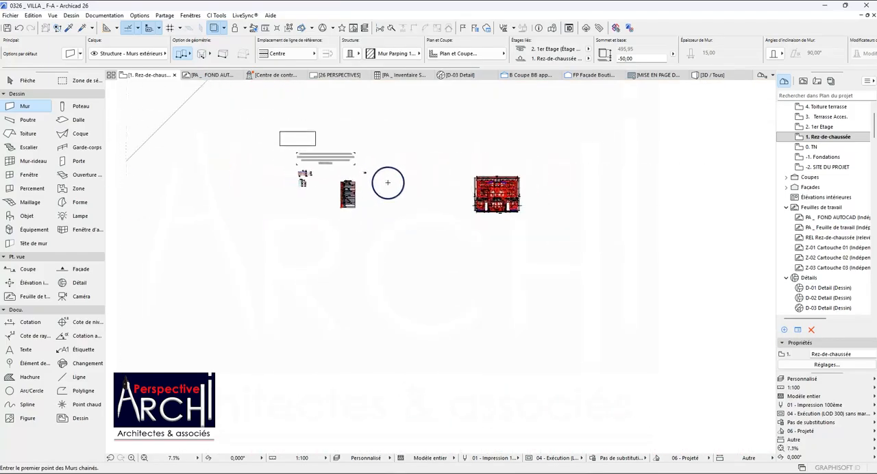
scroll(202, 188, up, 9)
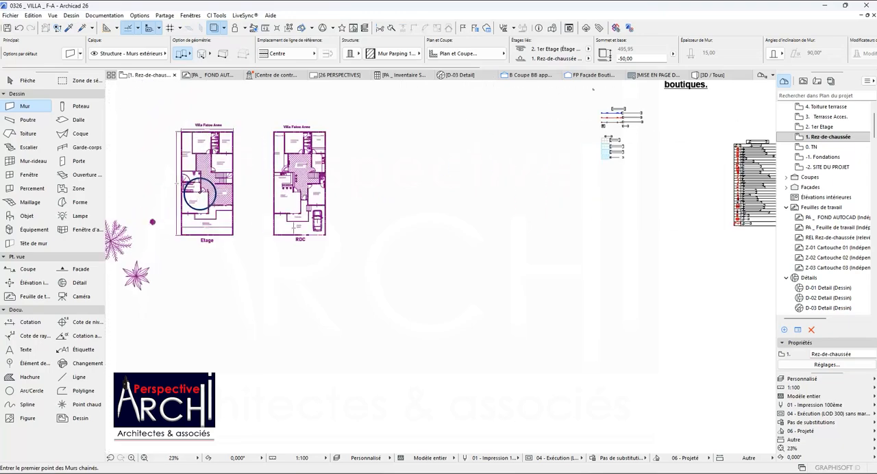
scroll(257, 196, down, 2)
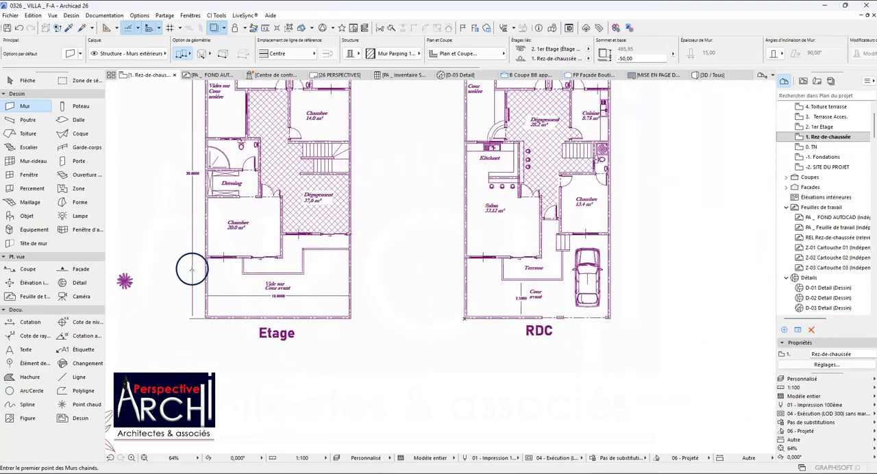
scroll(192, 268, up, 5)
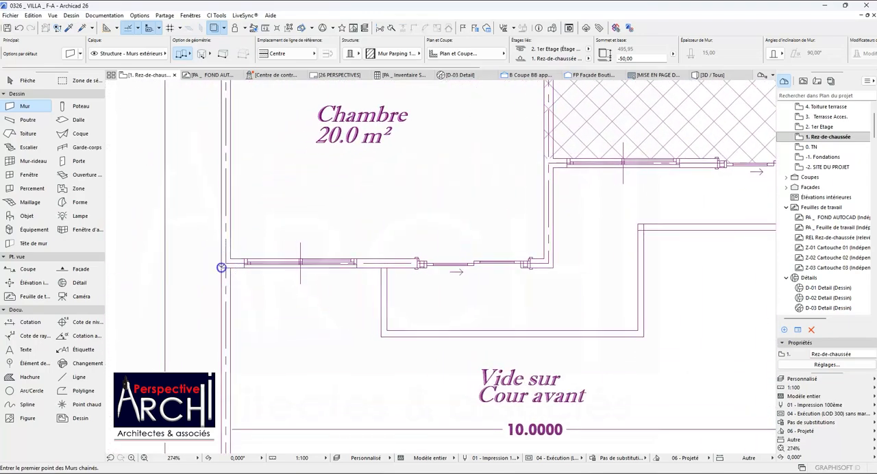
click(222, 267)
scroll(208, 233, up, 1)
scroll(225, 223, up, 1)
scroll(224, 223, down, 1)
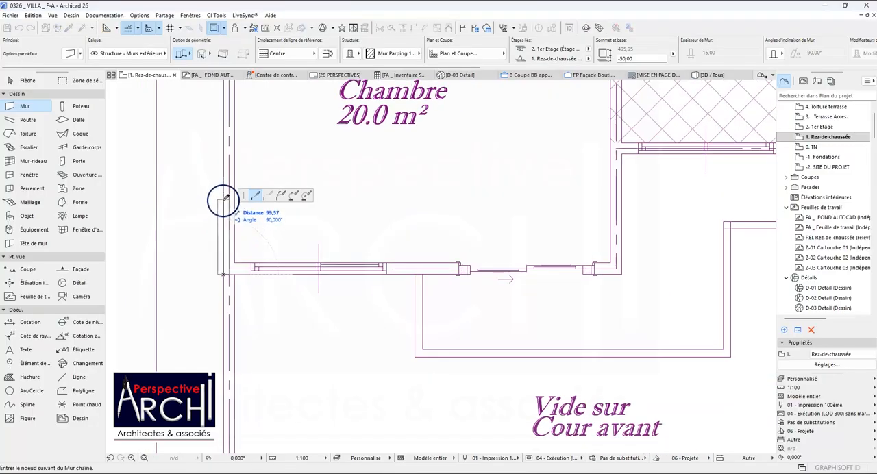
key(Escape)
Trace chained walls from the 20.0 m² Chambre's lower-left wall axis up to the bathroom's upper-left corner and across to the Vides sur Cour arrière wall.
click(230, 269)
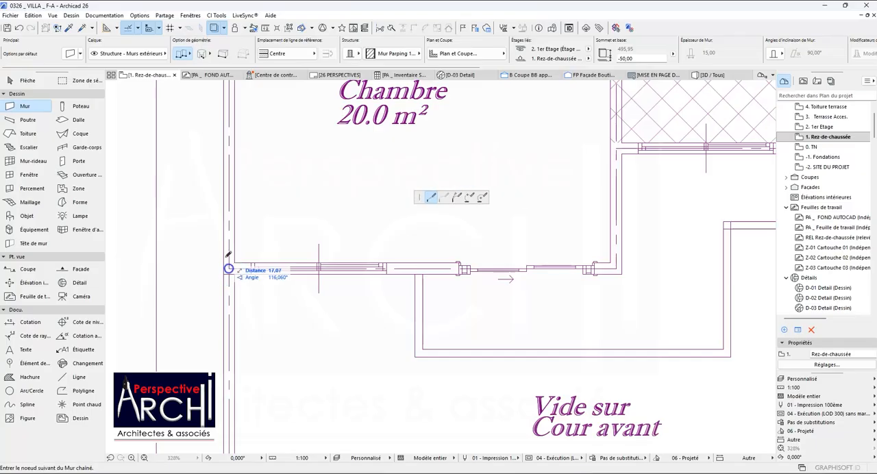
scroll(231, 271, down, 4)
scroll(231, 163, down, 5)
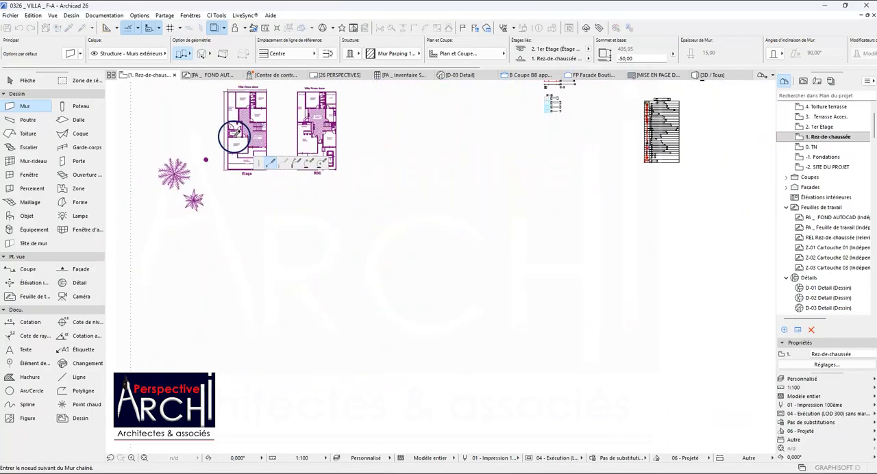
scroll(228, 127, up, 4)
scroll(227, 186, up, 5)
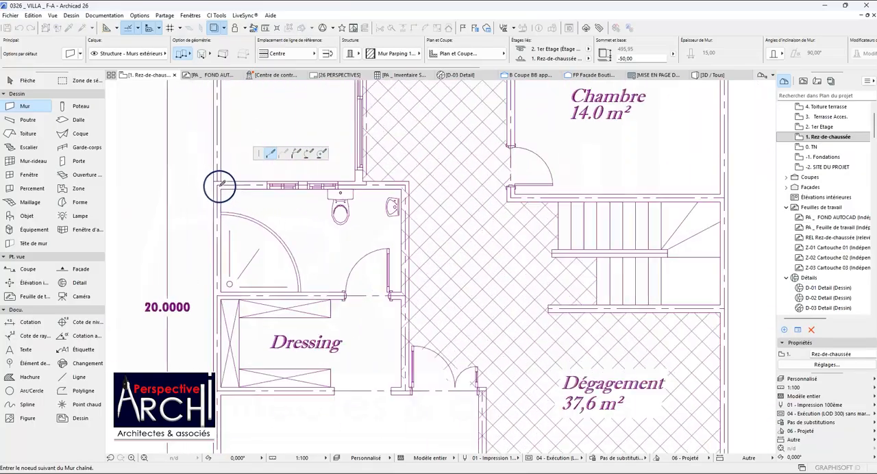
scroll(212, 183, down, 5)
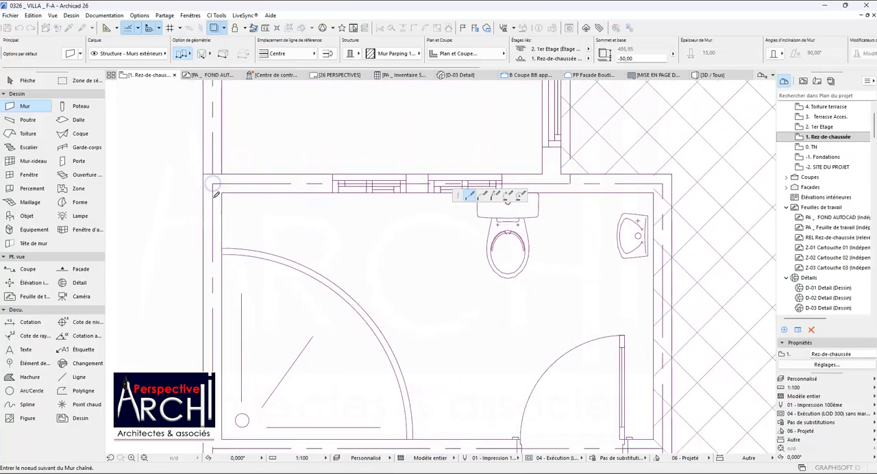
scroll(388, 202, up, 3)
scroll(386, 198, up, 2)
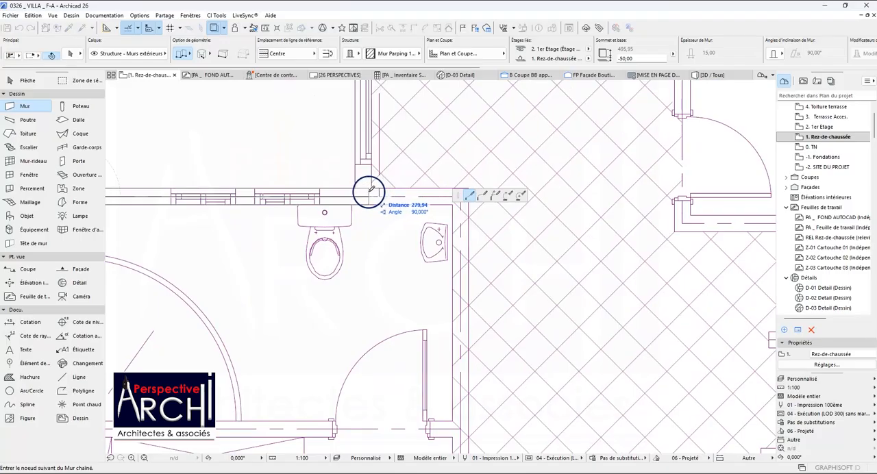
scroll(366, 192, down, 2)
scroll(365, 191, down, 3)
scroll(368, 118, up, 5)
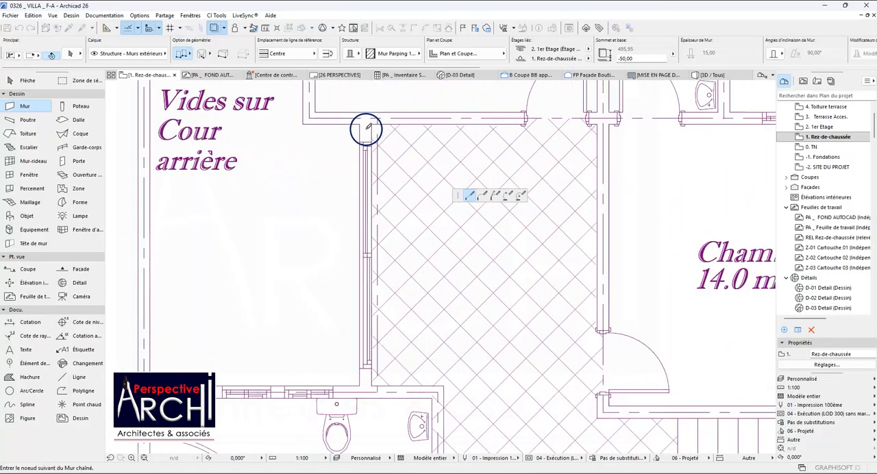
scroll(368, 110, down, 3)
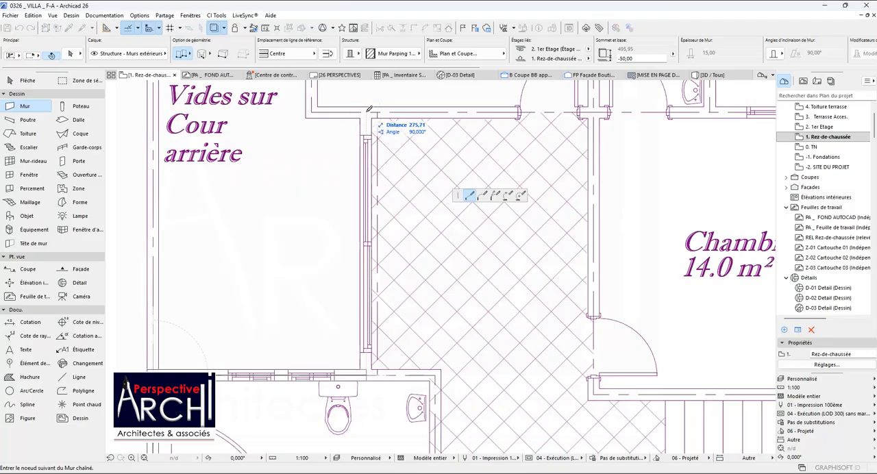
scroll(369, 115, up, 5)
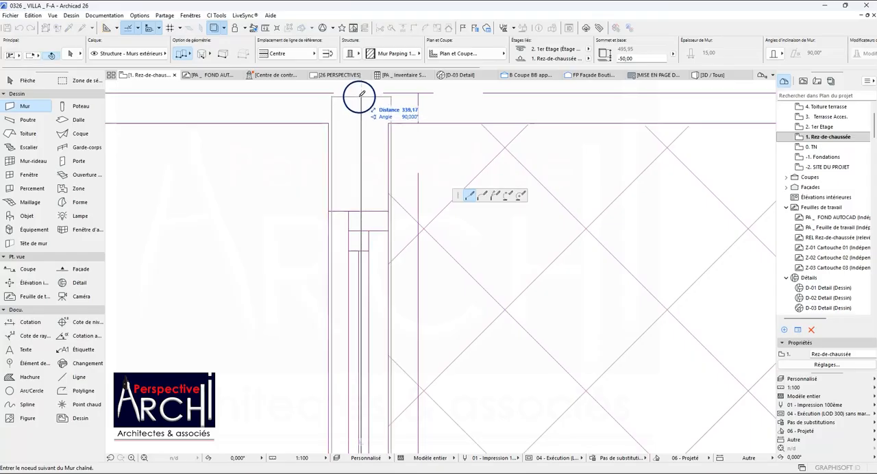
scroll(362, 94, down, 5)
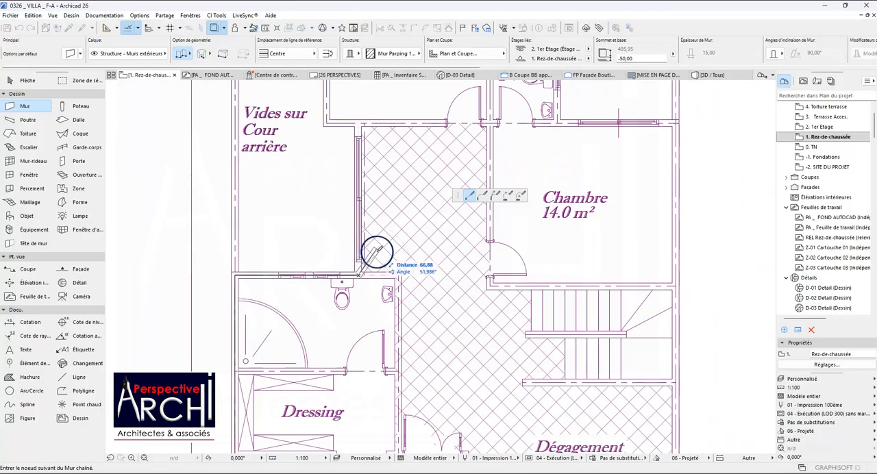
key(Escape)
Start chained walls at the bathroom's upper-right wall axis corner and trace down to the Dressing's lower-right wall axis intersection.
scroll(247, 355, down, 4)
scroll(266, 337, up, 6)
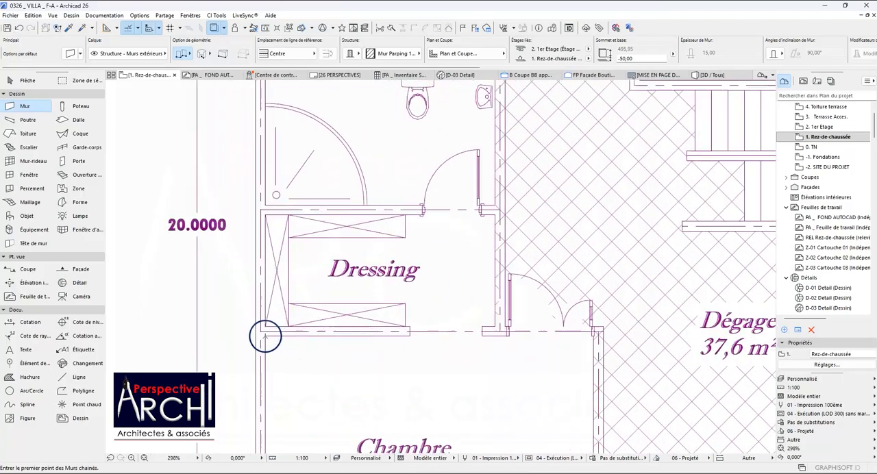
scroll(265, 337, up, 4)
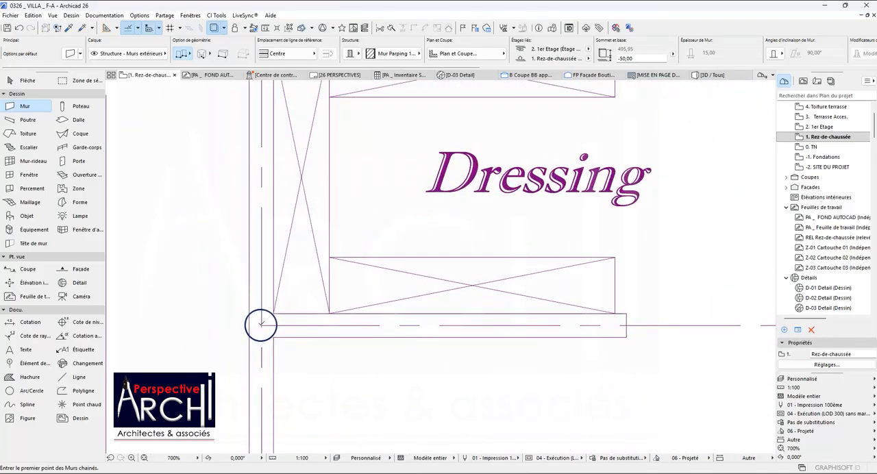
scroll(261, 325, down, 5)
scroll(381, 308, down, 3)
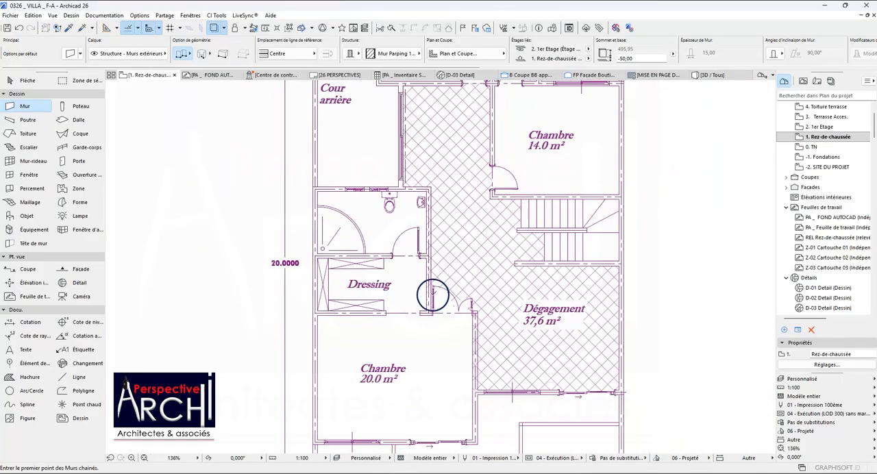
scroll(410, 180, up, 5)
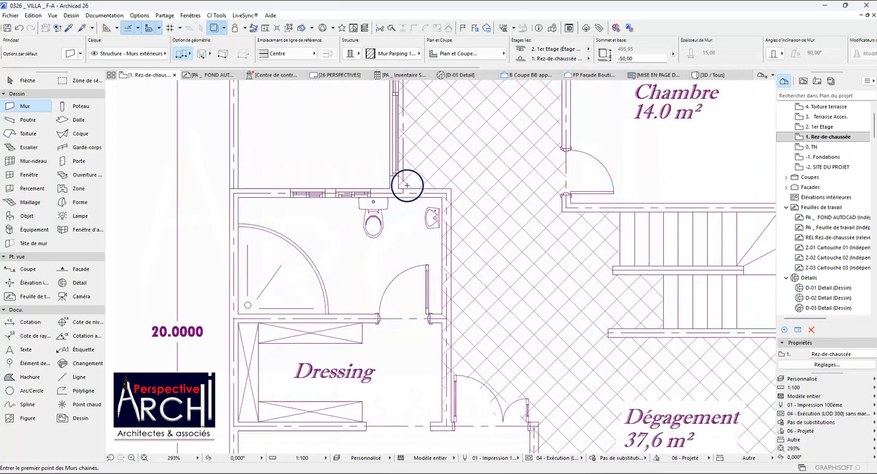
scroll(379, 206, down, 3)
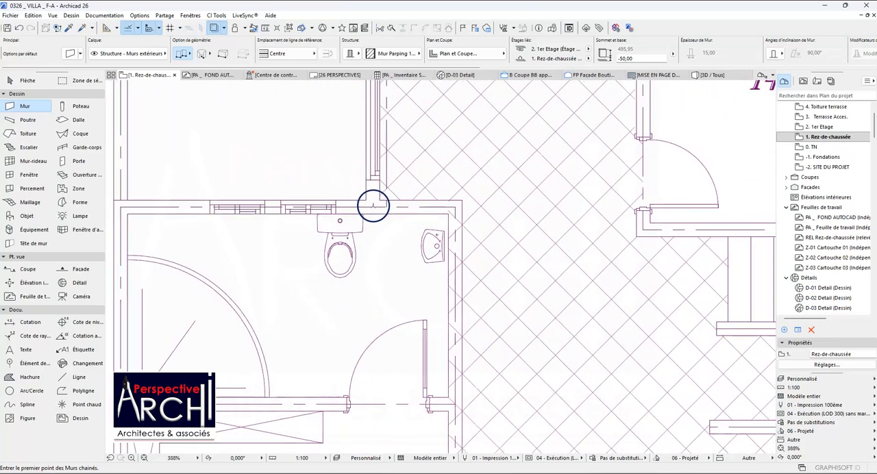
scroll(421, 205, up, 2)
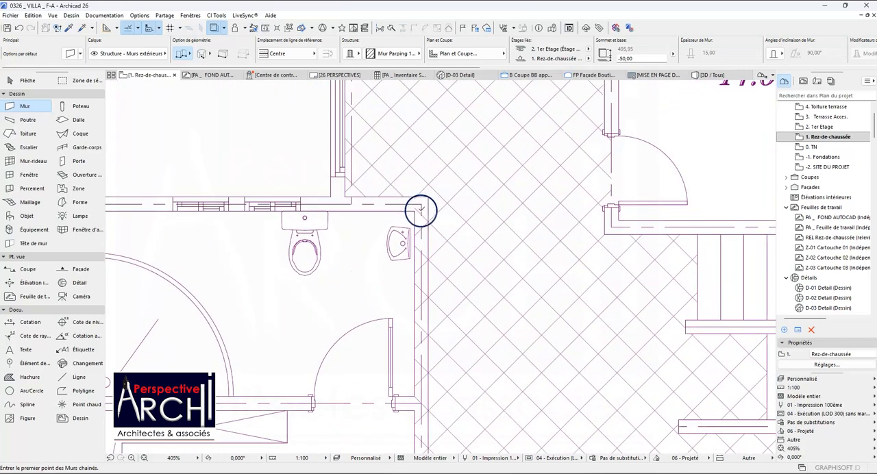
click(421, 205)
scroll(419, 207, down, 3)
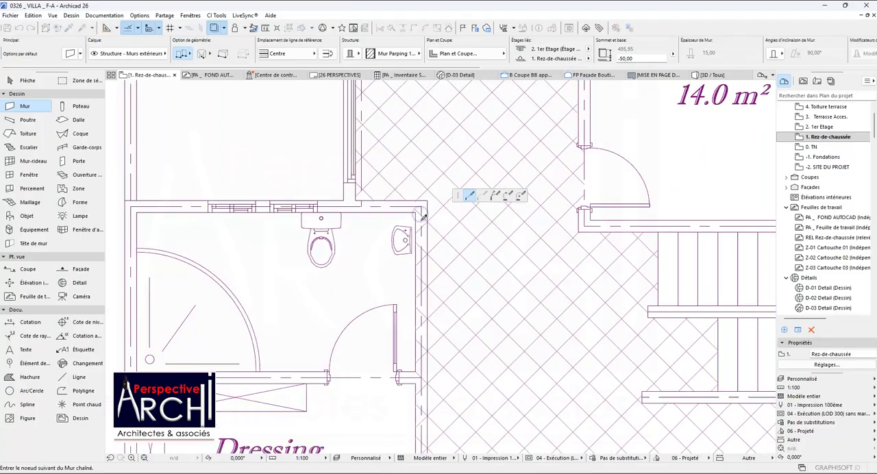
scroll(425, 336, up, 4)
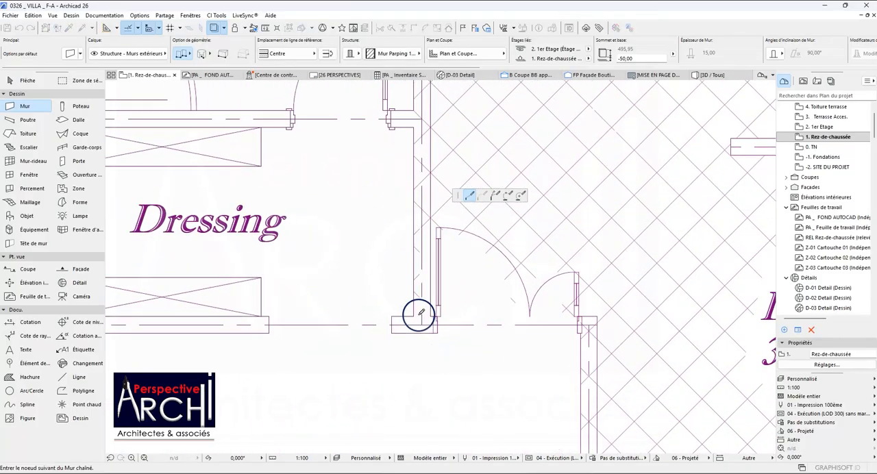
scroll(425, 321, down, 2)
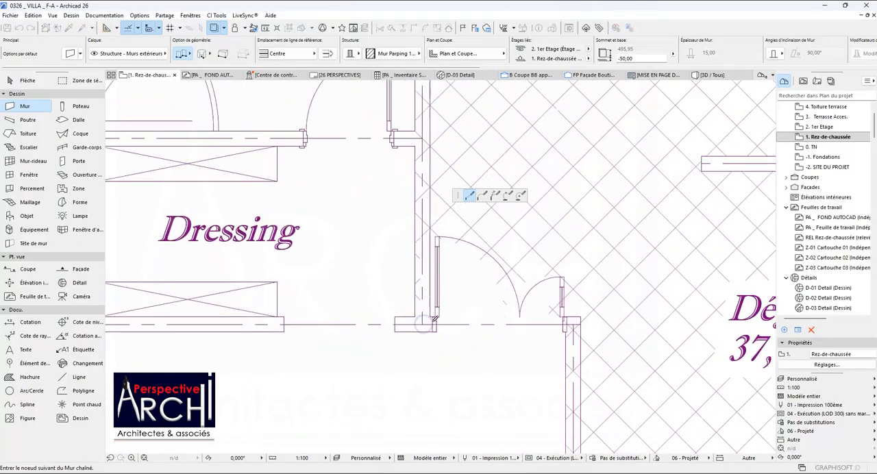
Continue the wall chain along the Dressing's lower wall, up the exterior wall to the bathroom's upper-left corner, and back along its upper wall.
scroll(245, 328, up, 4)
click(234, 321)
scroll(251, 223, down, 5)
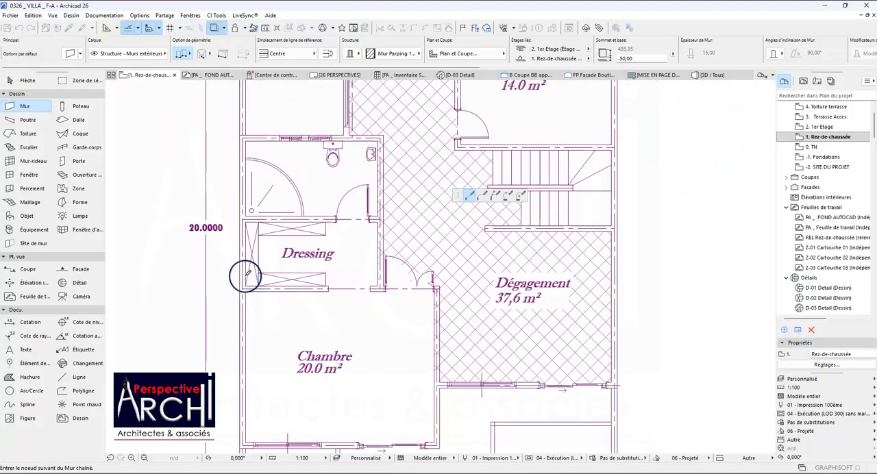
scroll(241, 202, down, 2)
scroll(244, 186, up, 6)
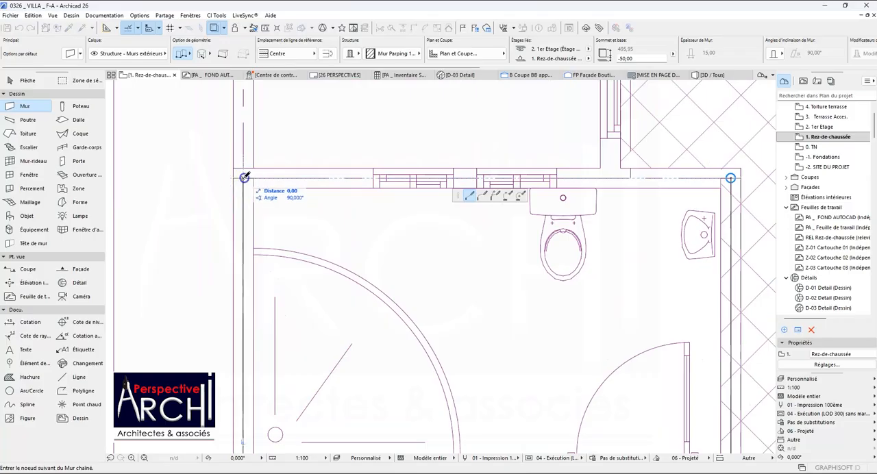
scroll(258, 184, down, 2)
scroll(333, 186, down, 3)
scroll(364, 188, up, 5)
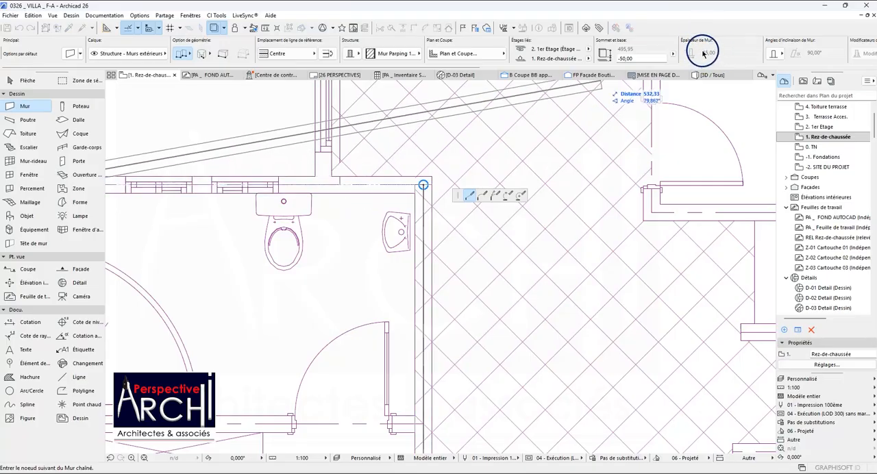
scroll(323, 188, up, 3)
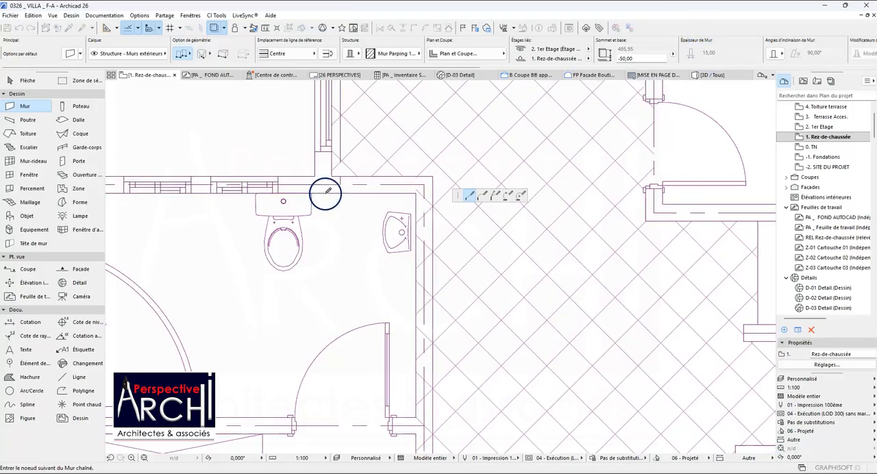
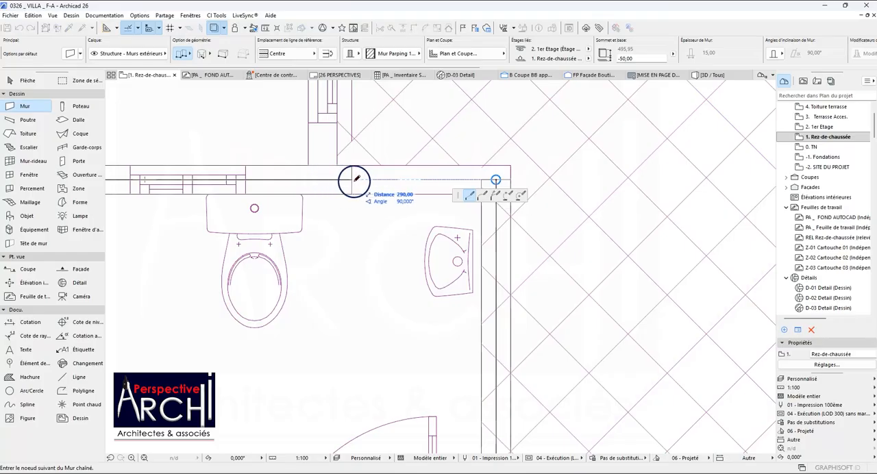
Finish the wall chain along the bathroom's upper wall at its junction with the wall beside the Cour arrière void.
scroll(355, 180, down, 2)
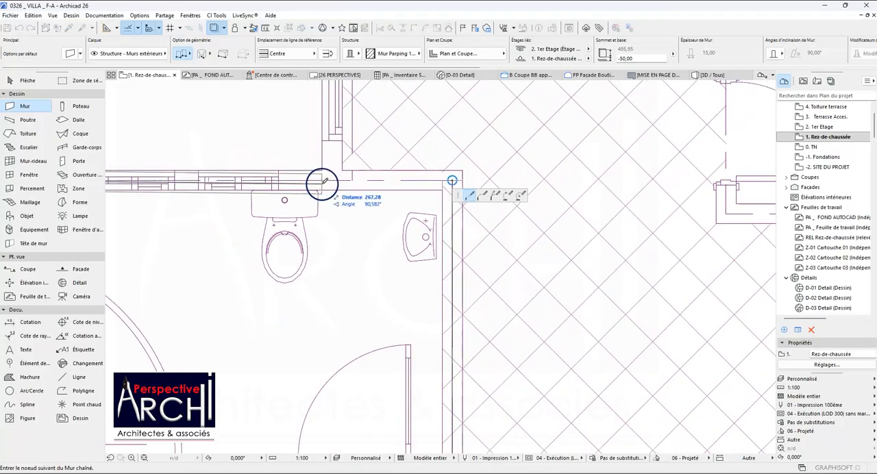
double_click(339, 180)
scroll(394, 173, down, 4)
scroll(358, 181, up, 3)
scroll(390, 152, down, 3)
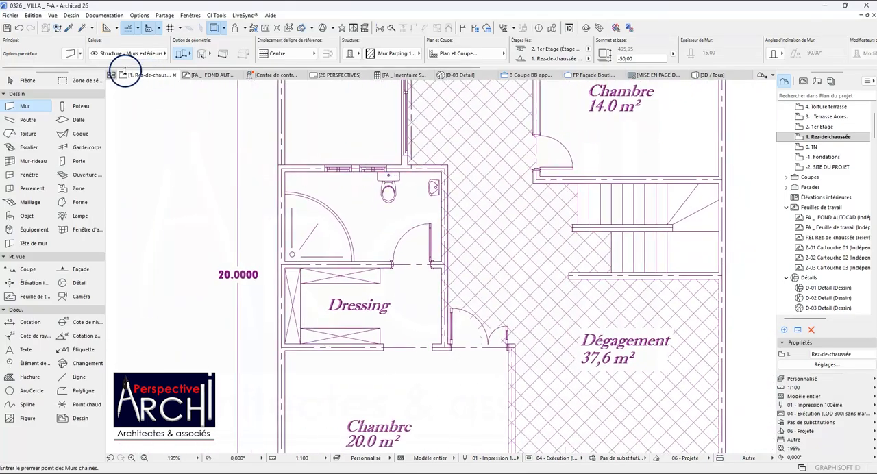
Check which composite structures are available in the default wall settings, leaving them as they are.
click(72, 55)
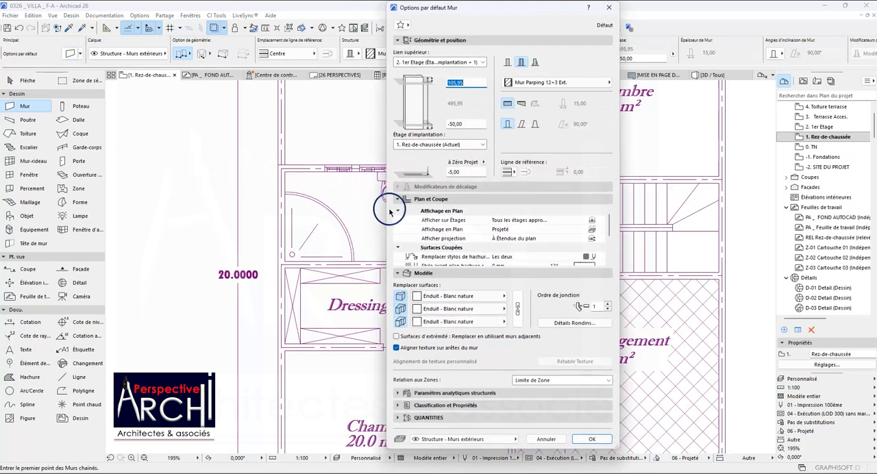
click(571, 83)
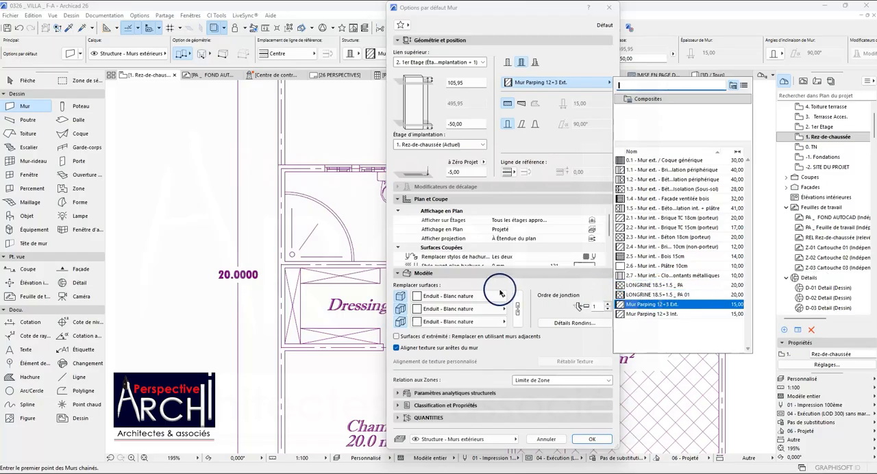
click(364, 282)
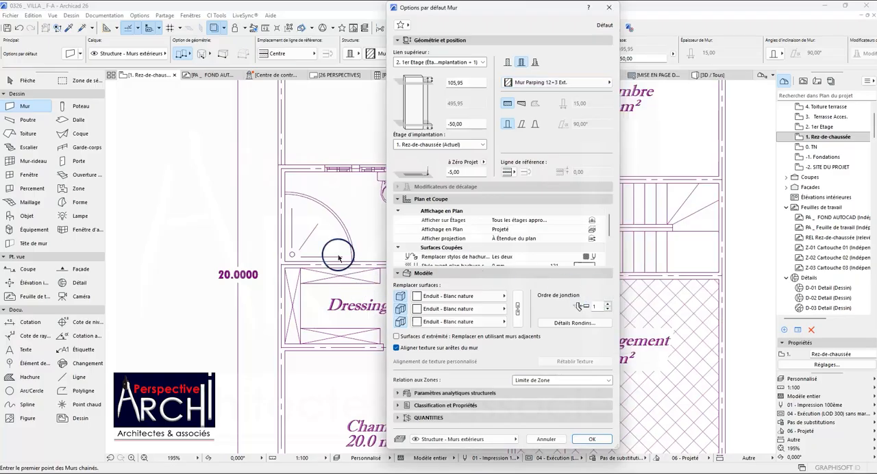
click(608, 7)
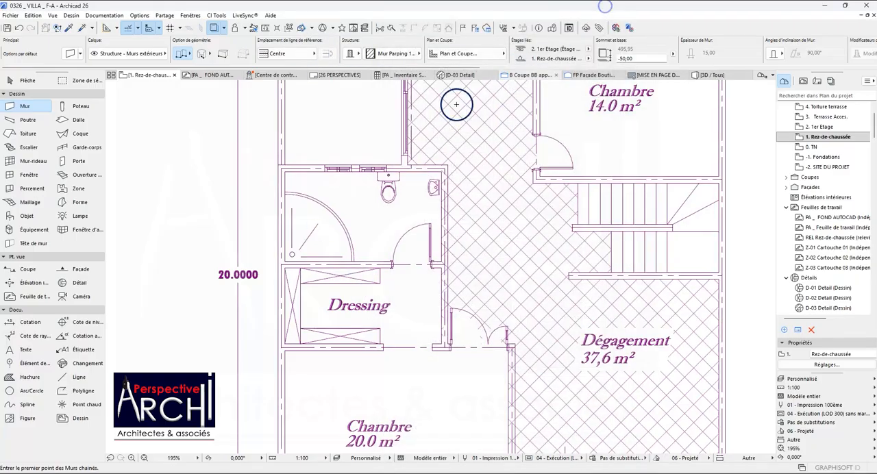
scroll(249, 209, down, 2)
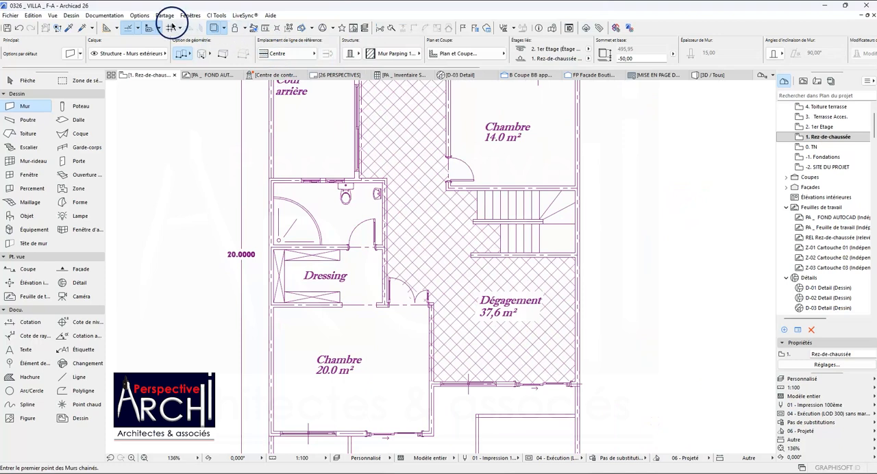
Duplicate the Mur Parping 12+3 Ext. composite structure and set the copy's Brique ciment (extérieur) layer to 15 cm.
click(140, 15)
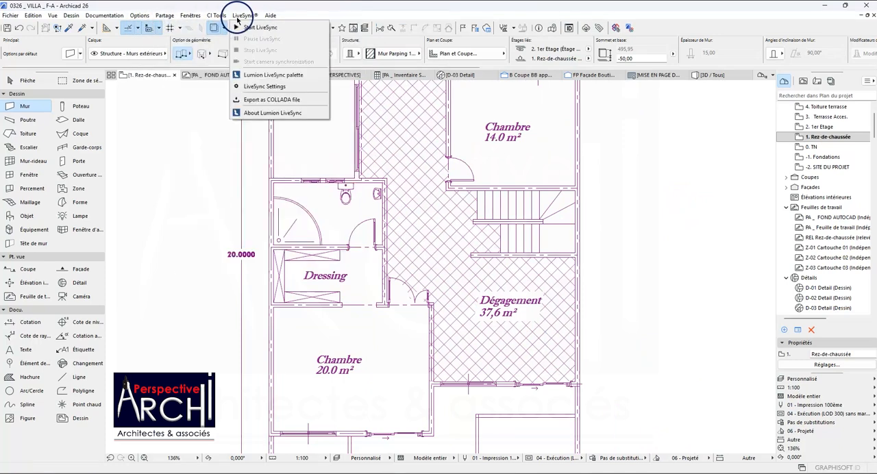
mouse_move(145, 15)
mouse_move(190, 16)
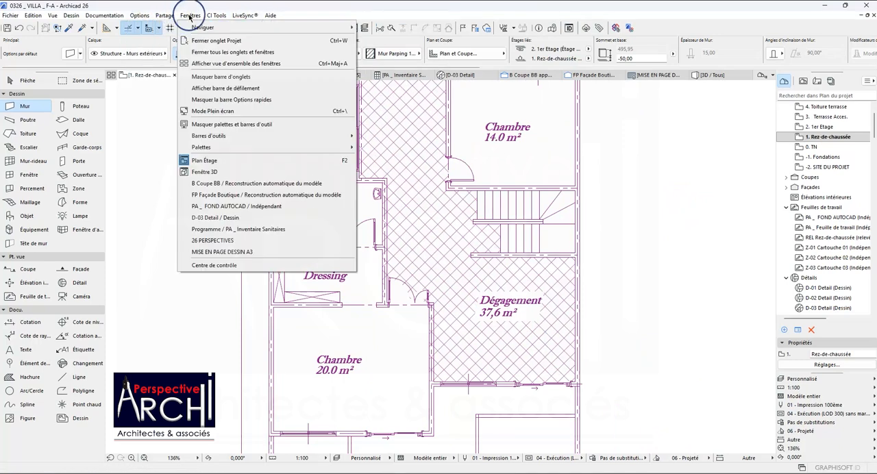
mouse_move(111, 17)
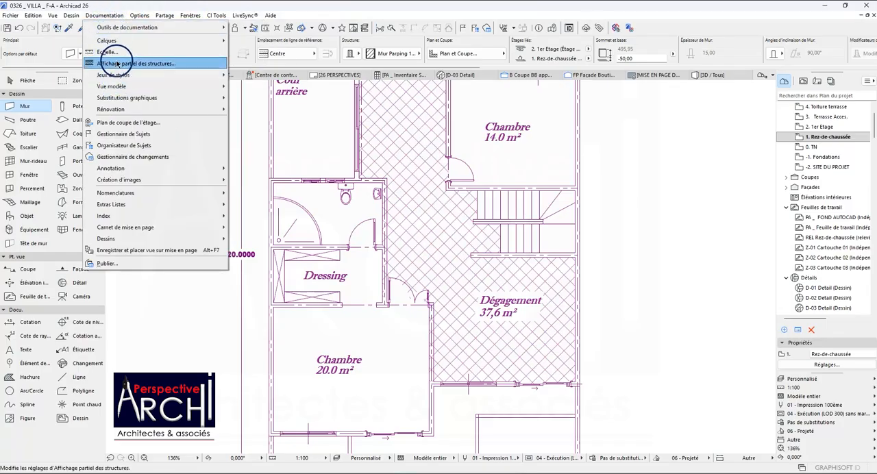
mouse_move(118, 87)
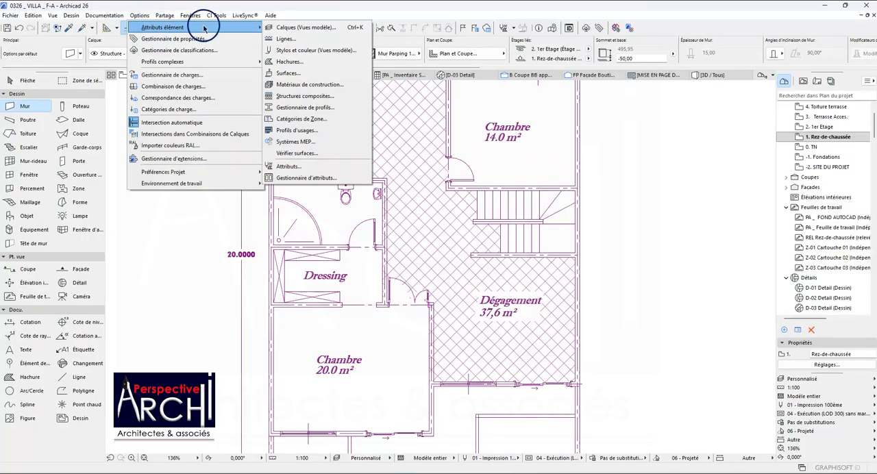
click(303, 98)
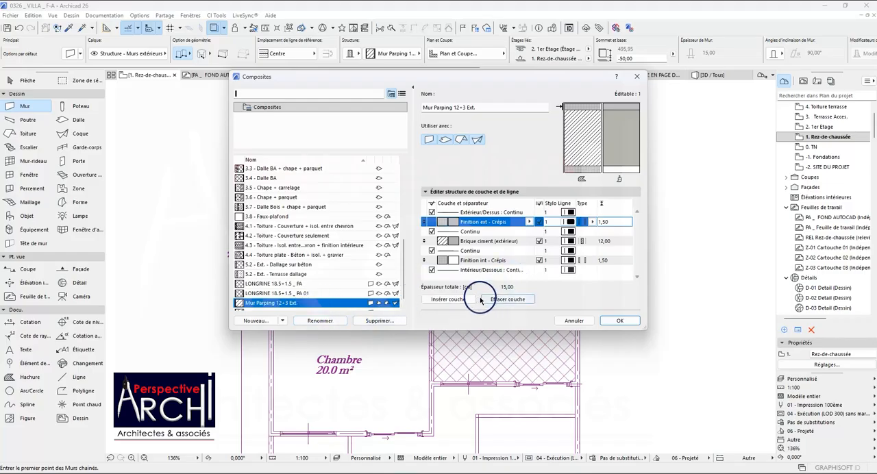
click(242, 321)
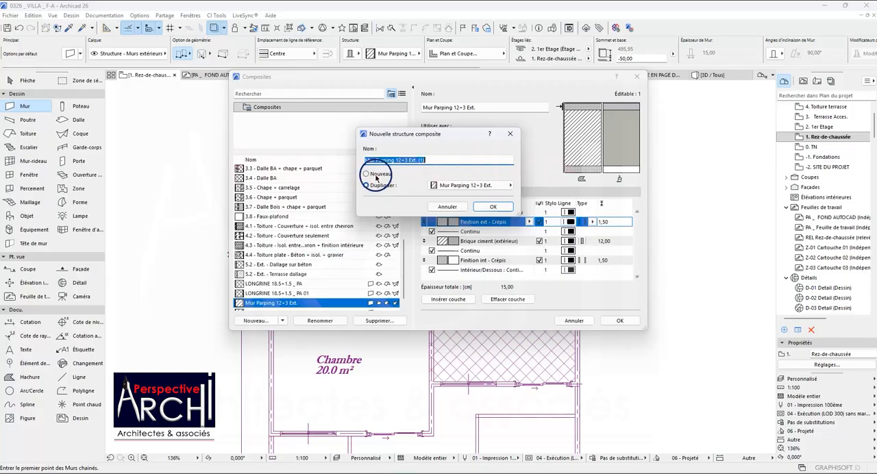
click(405, 160)
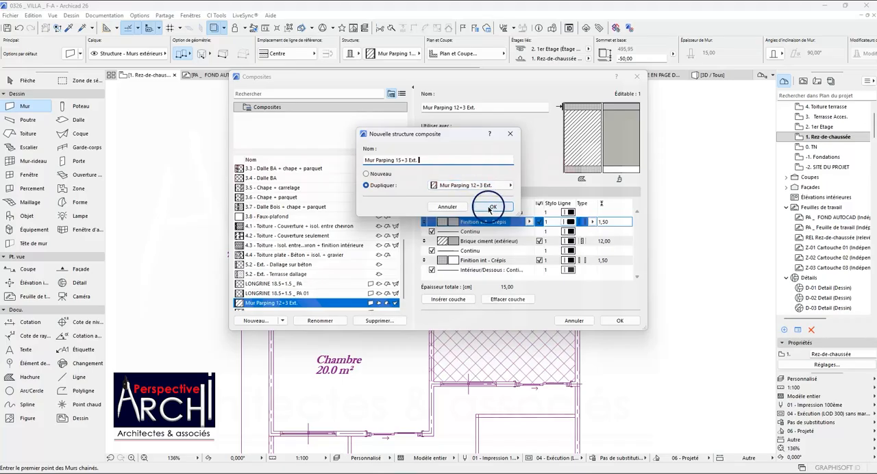
click(473, 186)
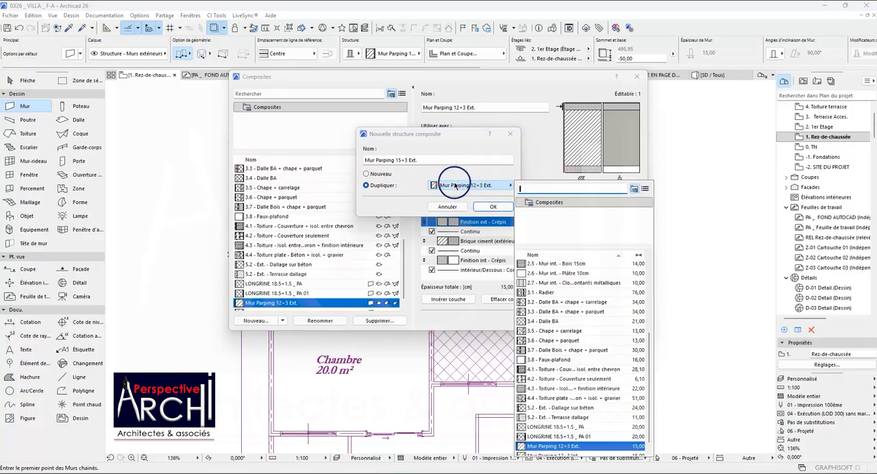
click(460, 179)
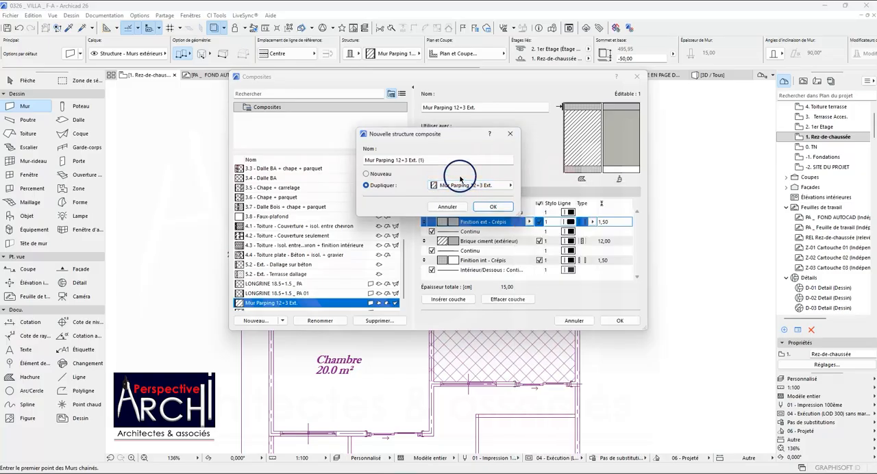
click(492, 206)
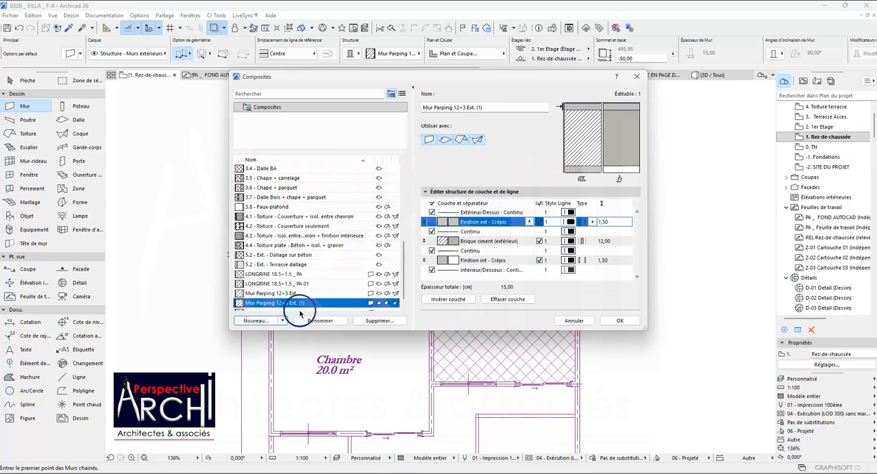
click(602, 241)
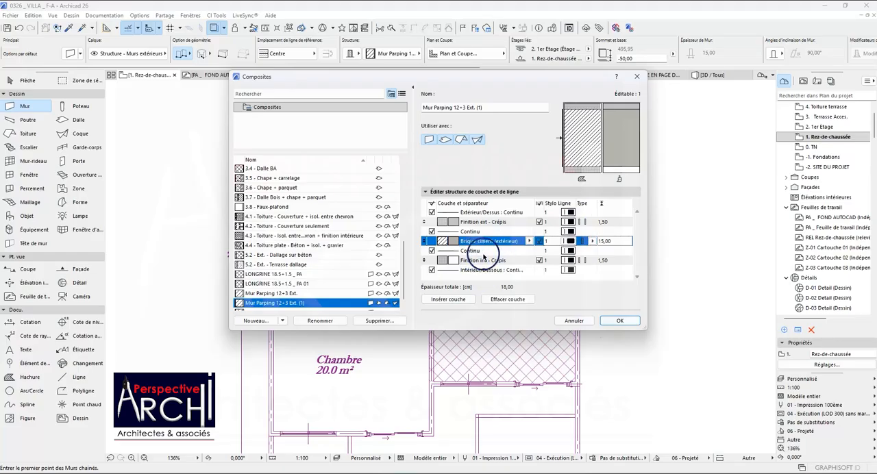
click(611, 320)
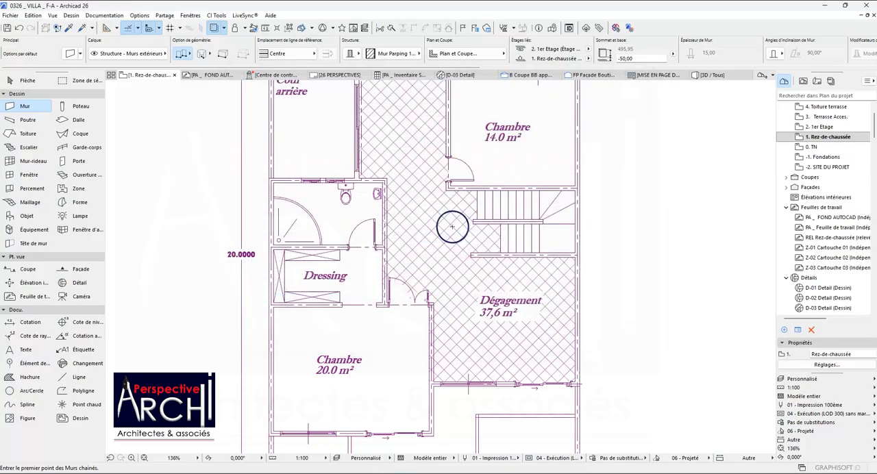
scroll(330, 219, down, 2)
scroll(304, 364, up, 6)
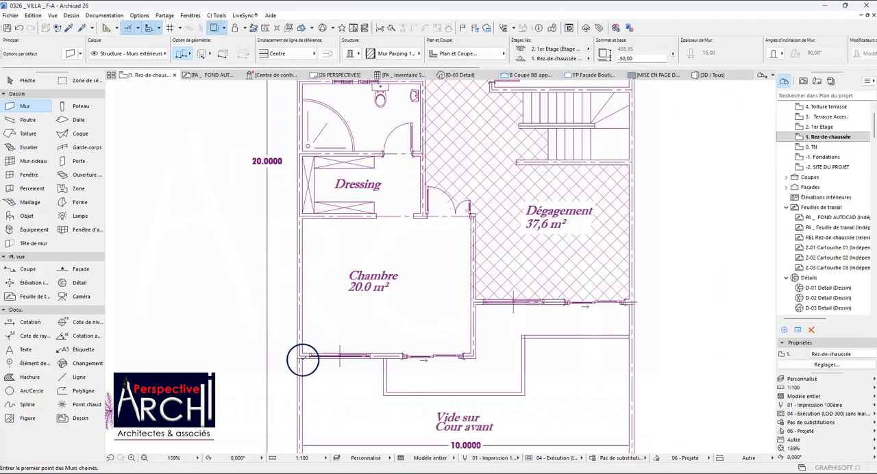
scroll(329, 300, down, 2)
scroll(507, 158, up, 8)
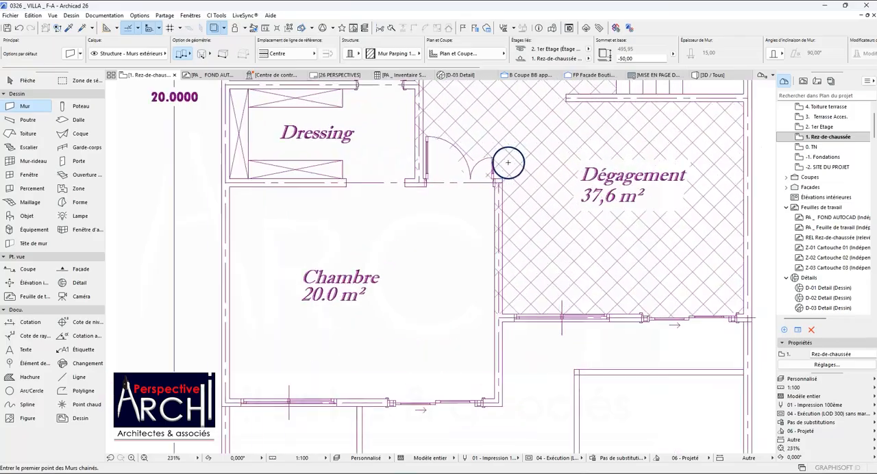
click(482, 169)
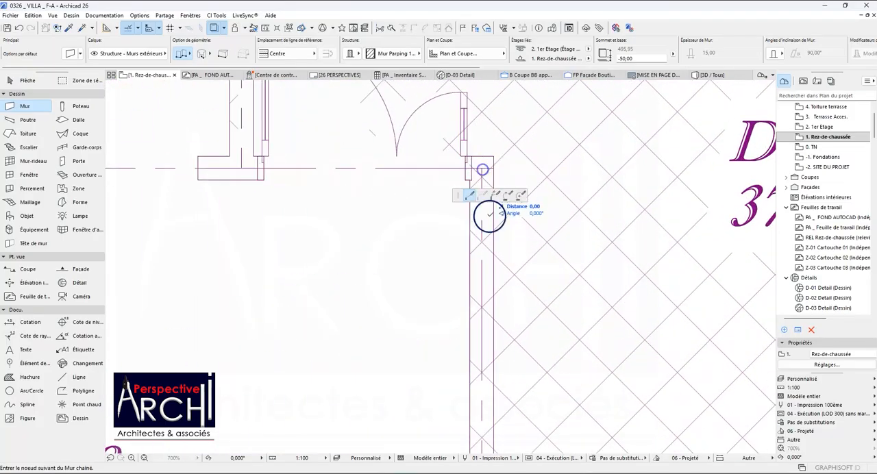
scroll(488, 235, down, 5)
scroll(486, 231, down, 4)
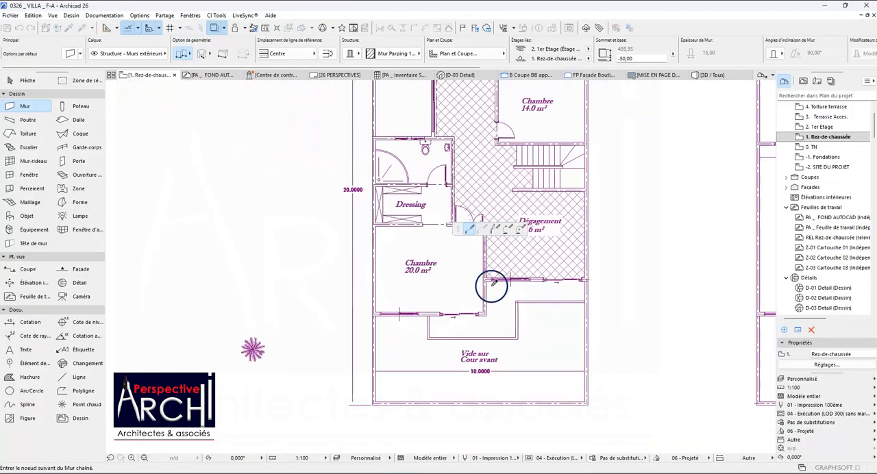
scroll(491, 309, up, 2)
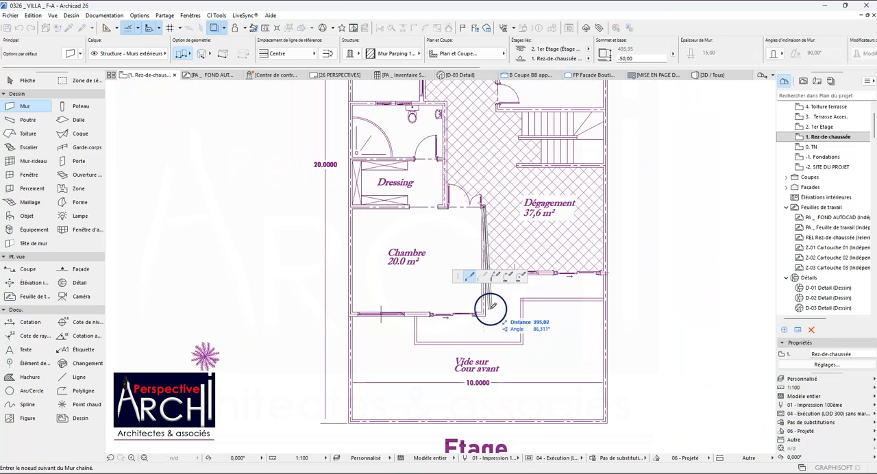
key(Escape)
Look up the duplicated Mur Parping composite in the default wall settings' structure list.
click(71, 57)
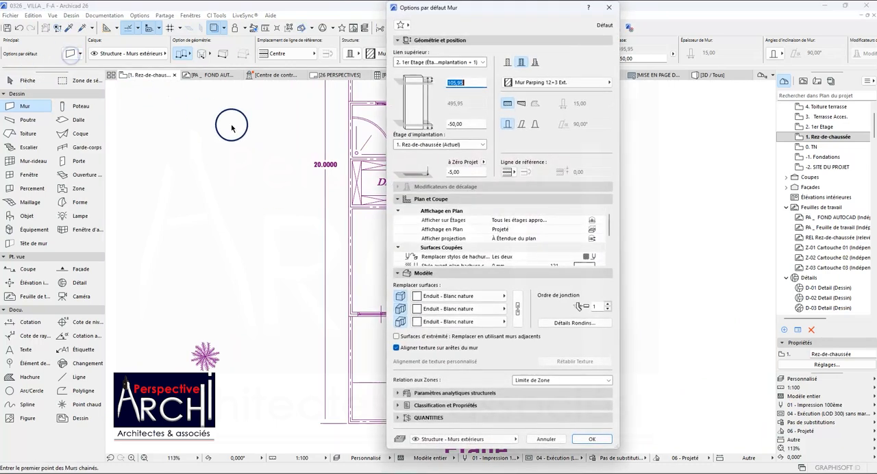
click(545, 83)
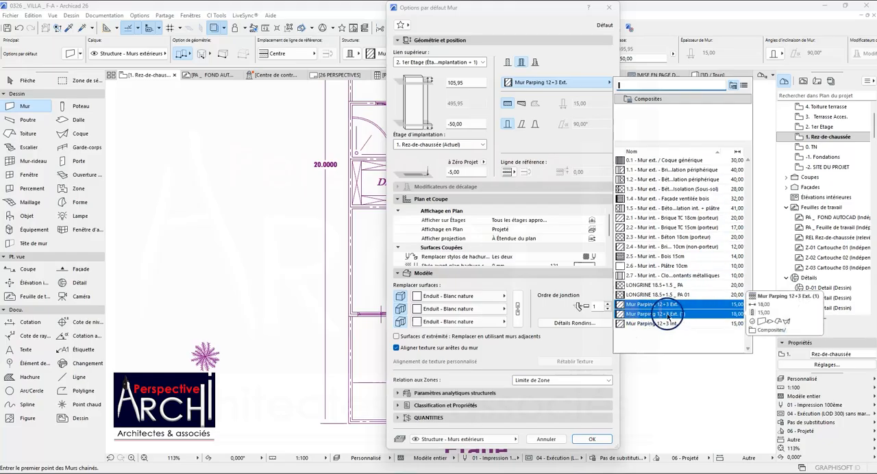
click(397, 57)
click(610, 8)
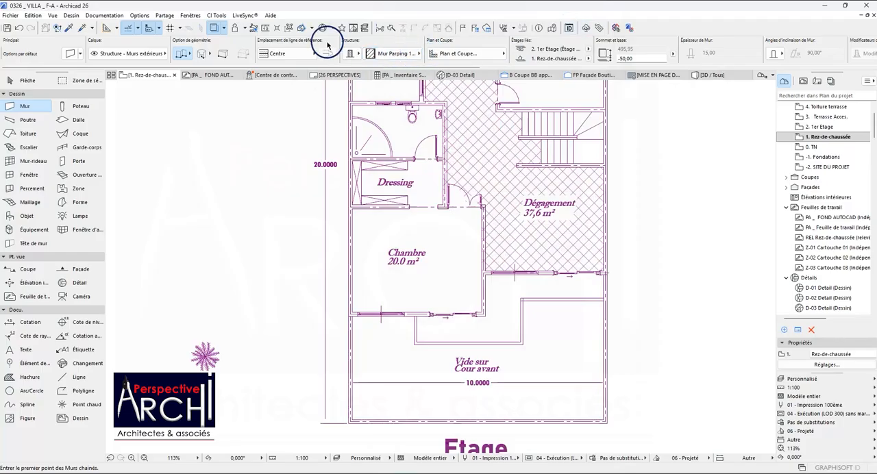
Rename the duplicated Mur Parping 12+3 Ext. (1) composite structure as Mur Parping 15+3 Ext.
click(190, 15)
mouse_move(138, 15)
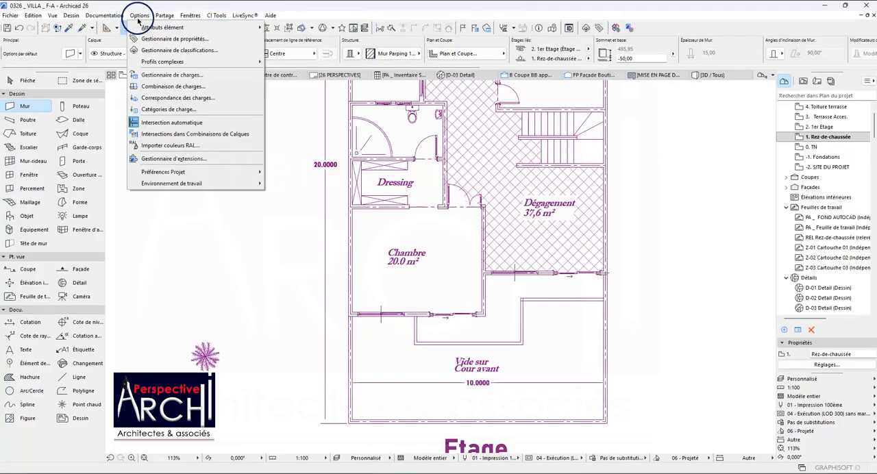
mouse_move(212, 27)
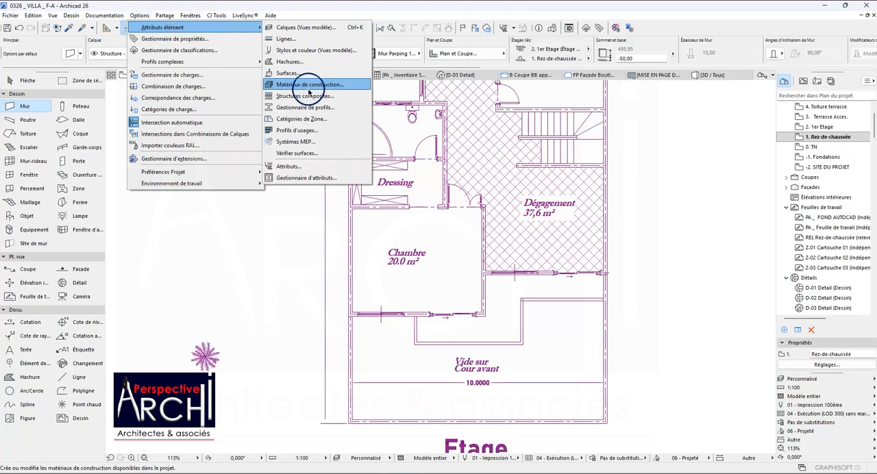
click(305, 96)
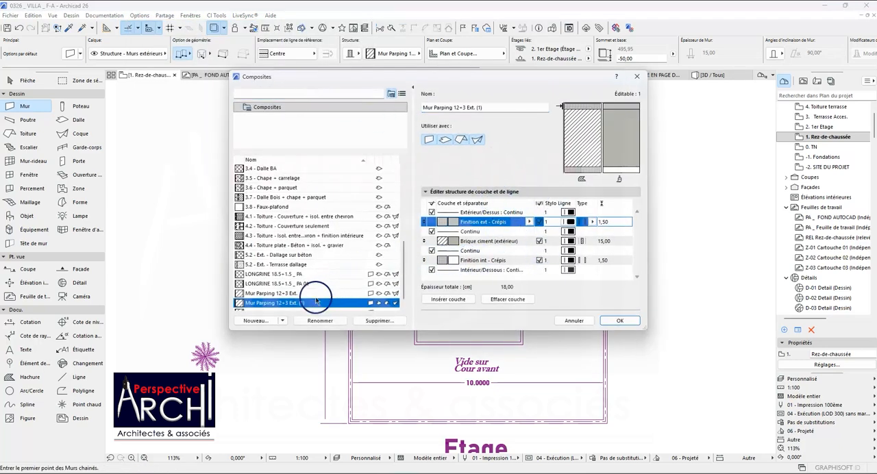
right_click(288, 303)
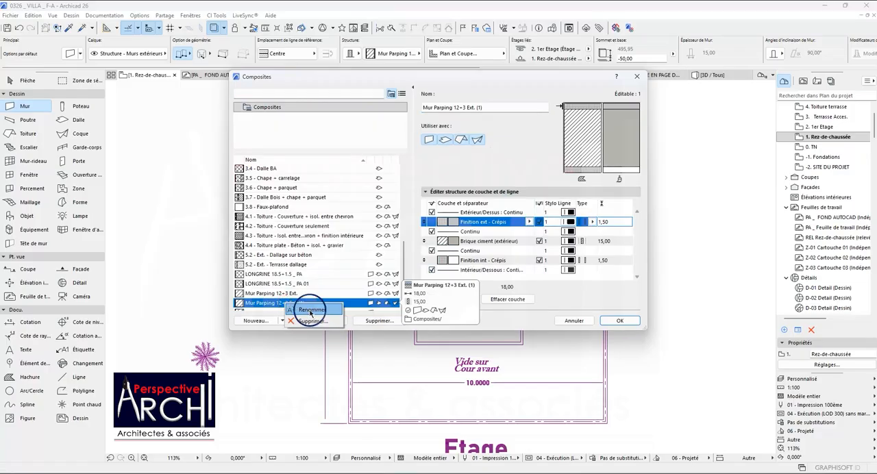
click(310, 310)
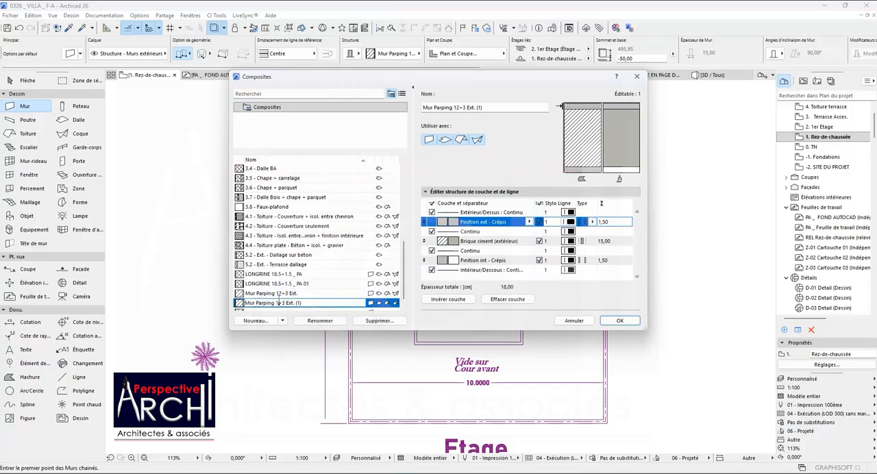
scroll(289, 295, down, 1)
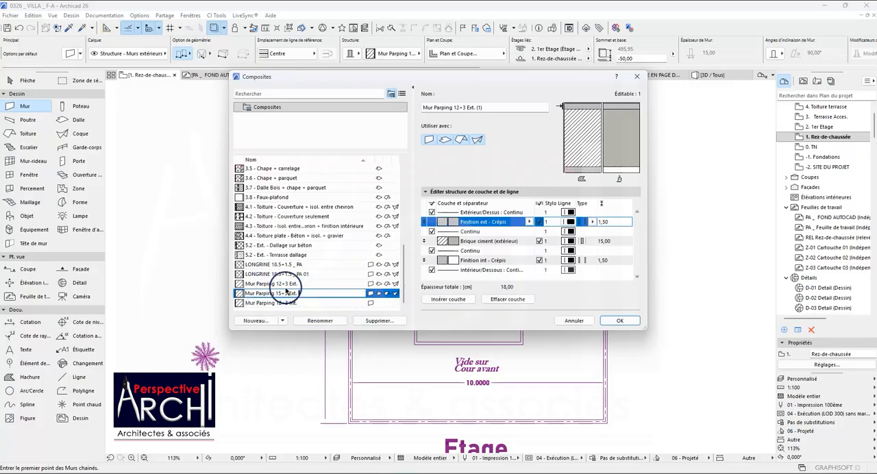
key(Return)
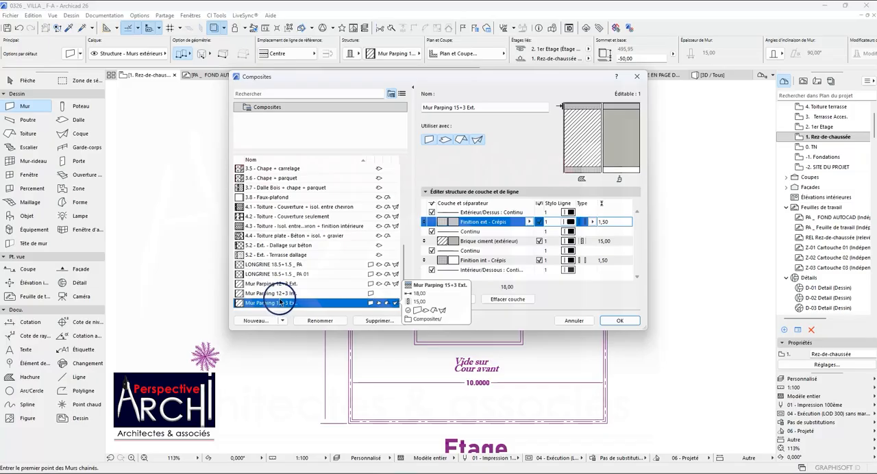
scroll(281, 302, up, 3)
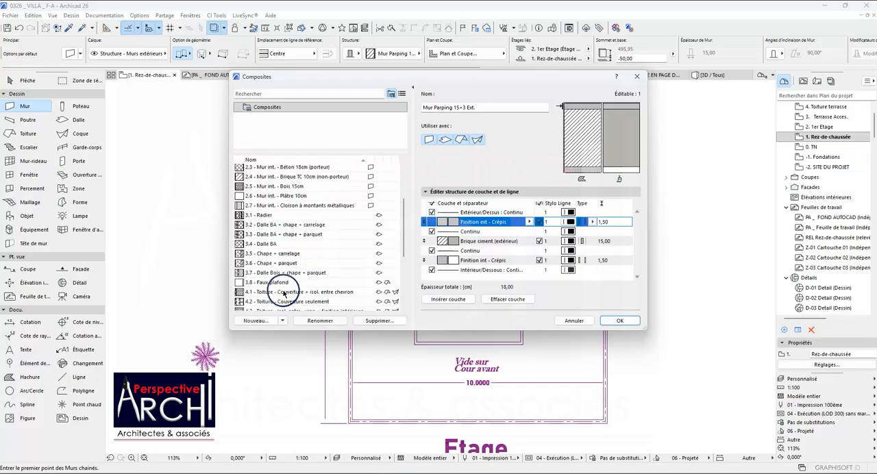
Duplicate the Mur Parping 12+3 Int. composite structure under the name Mur Parping 15+3 Int.
scroll(283, 299, down, 3)
click(285, 295)
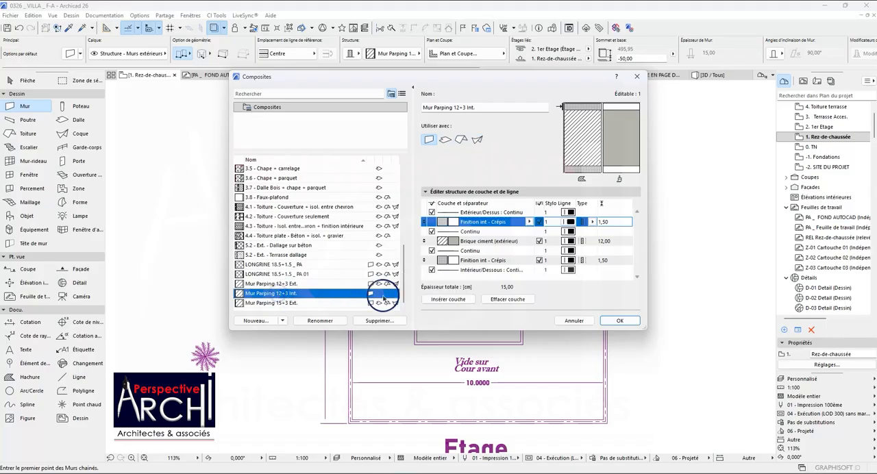
click(259, 320)
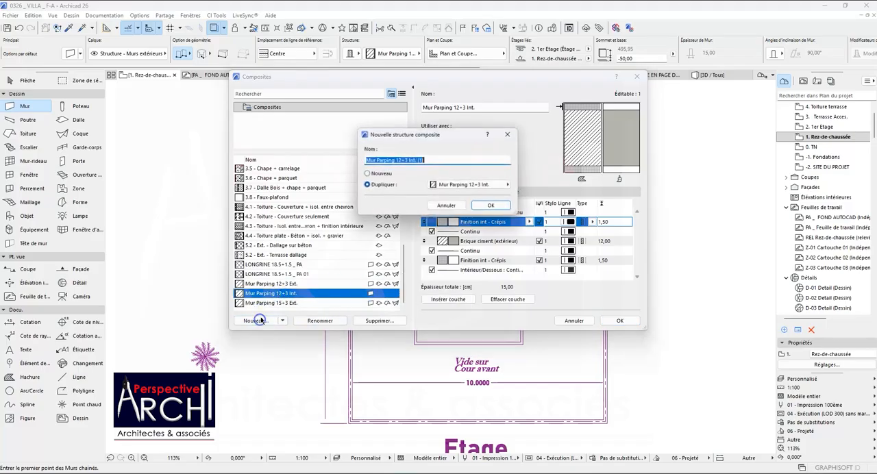
click(426, 160)
key(BackSpace)
key(BackSpace)
key(BackSpace)
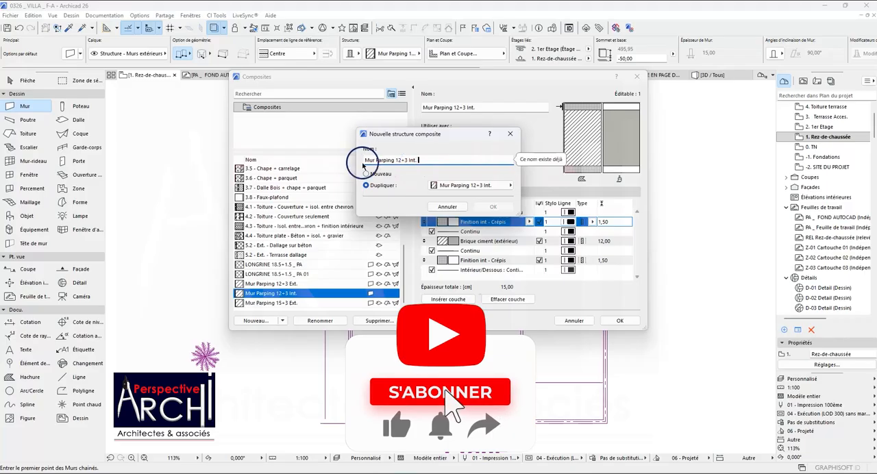
click(403, 160)
key(BackSpace)
text(5)
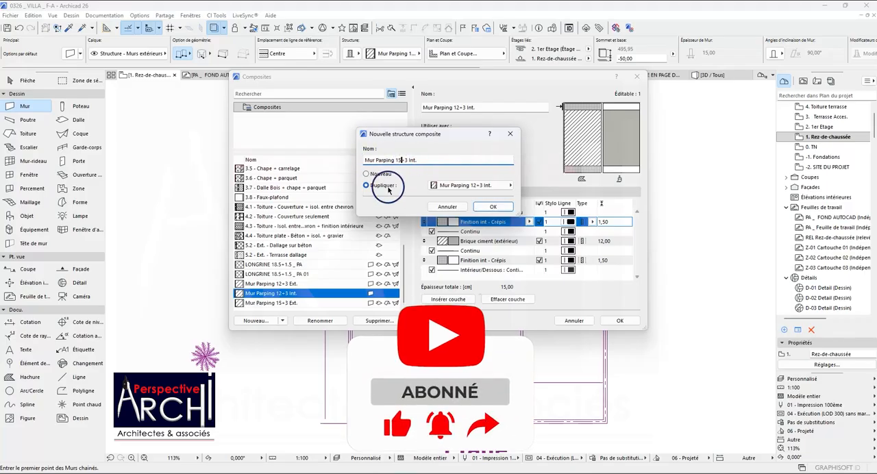
click(485, 206)
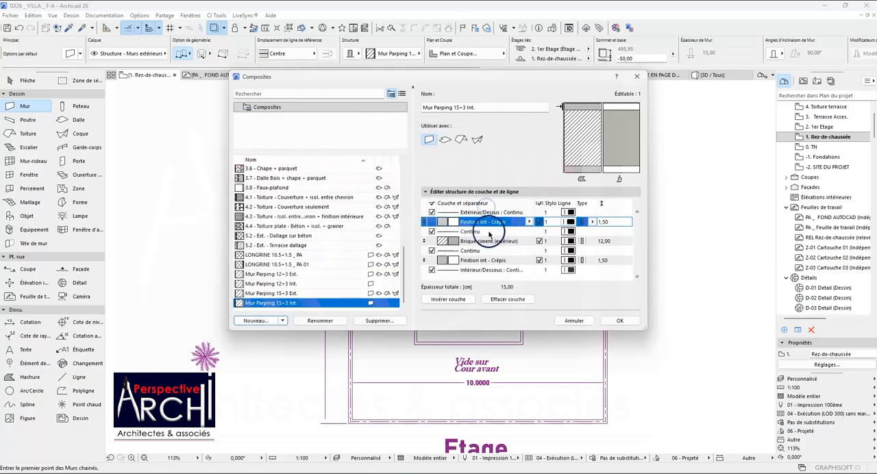
Set the Brique ciment (extérieur) layer of Mur Parping 15+3 Int. to 15 cm and accept the composite changes.
click(599, 242)
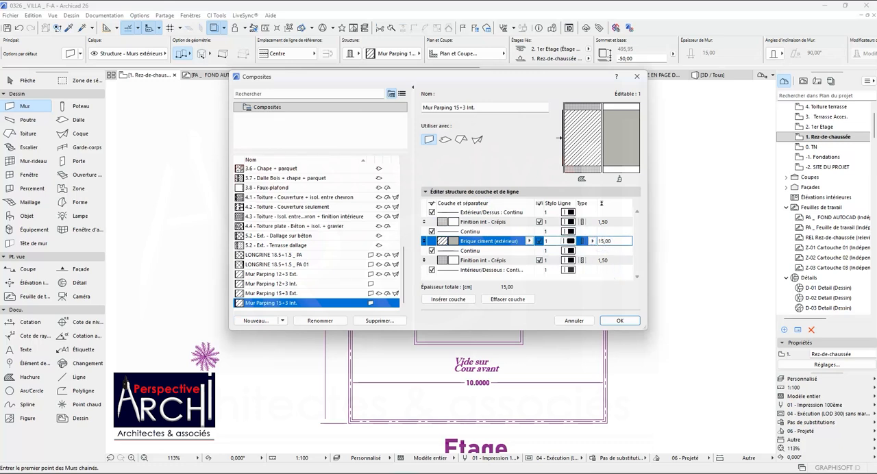
text(15)
key(Return)
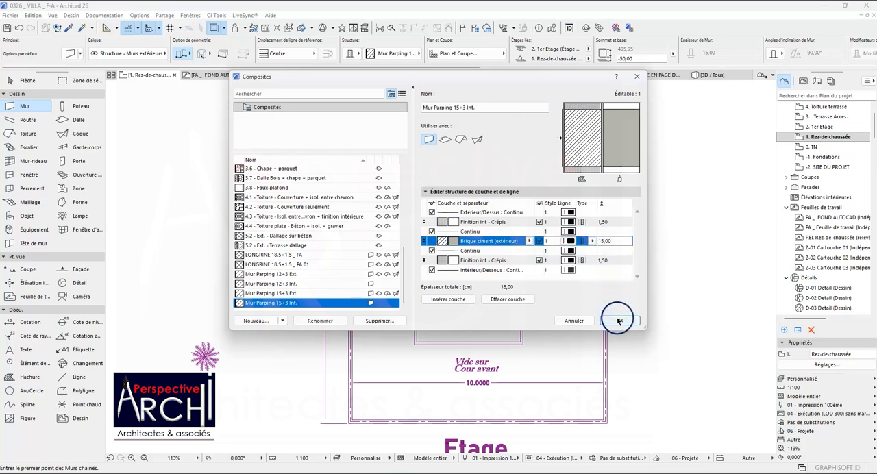
click(618, 320)
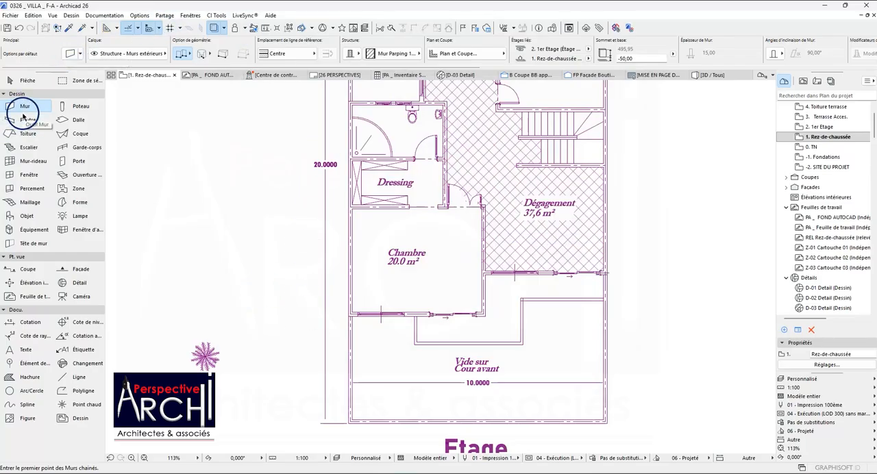
Set the default wall structure to the Mur Parping 15+3 Ext. composite.
click(71, 54)
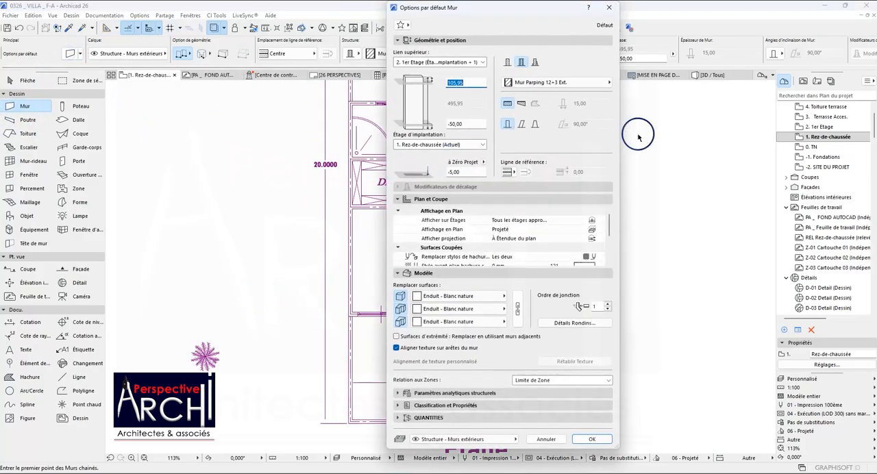
click(561, 84)
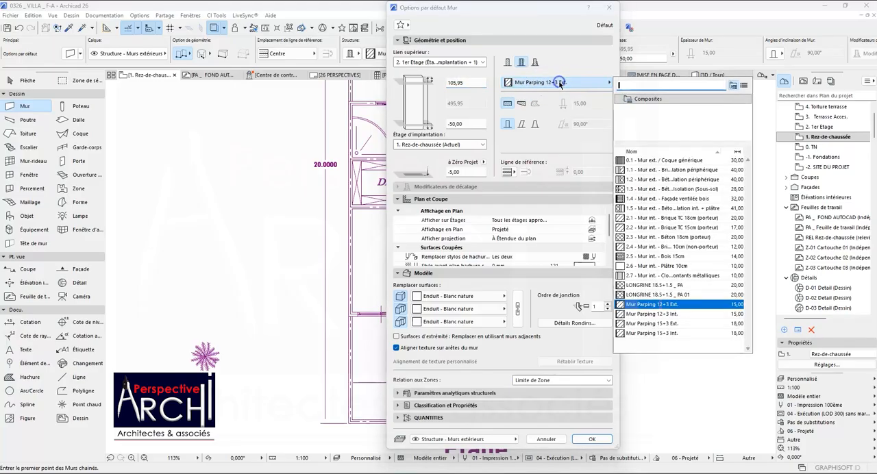
click(653, 324)
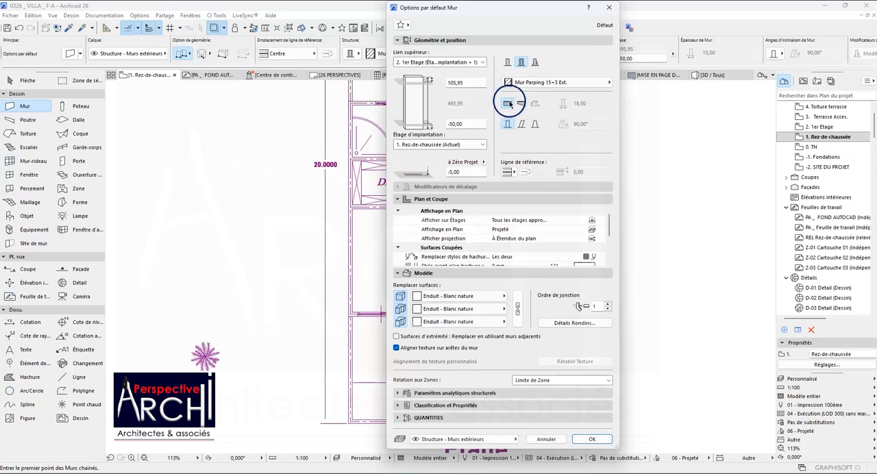
click(598, 437)
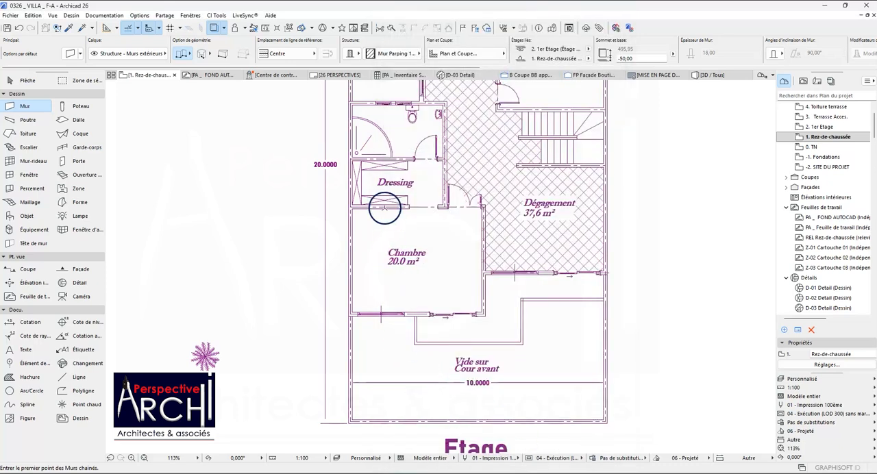
scroll(482, 211, up, 10)
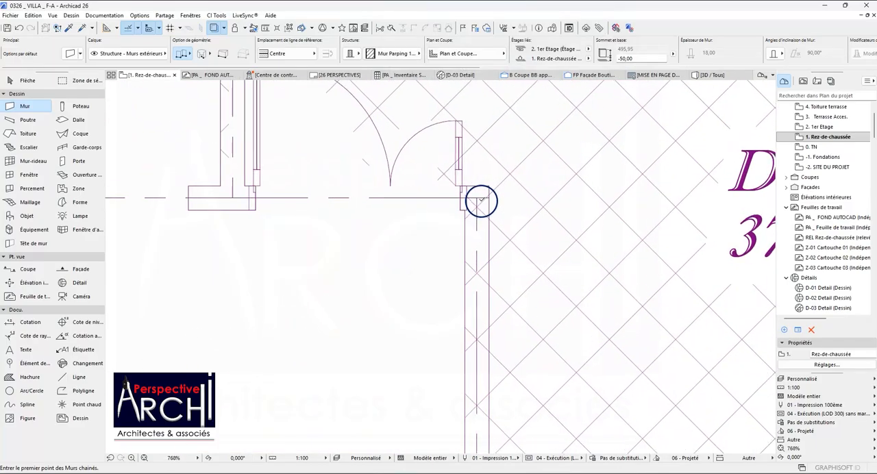
click(473, 196)
scroll(473, 260, down, 5)
scroll(476, 259, down, 2)
scroll(469, 343, up, 6)
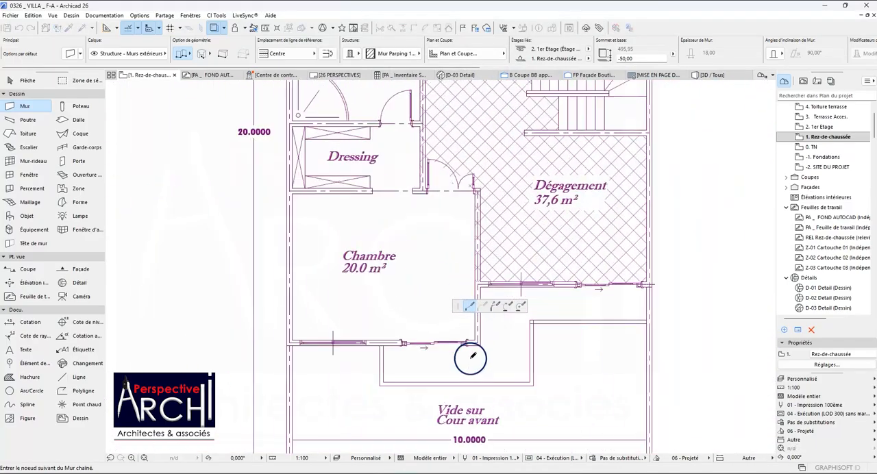
scroll(488, 324, up, 1)
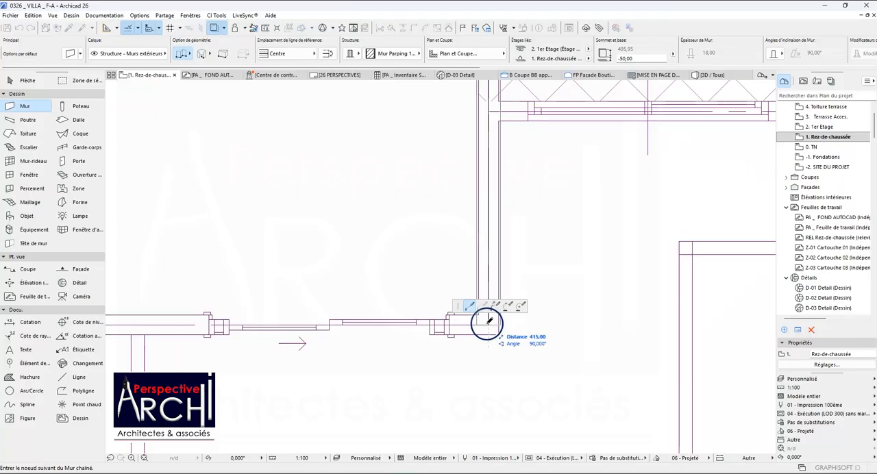
double_click(490, 325)
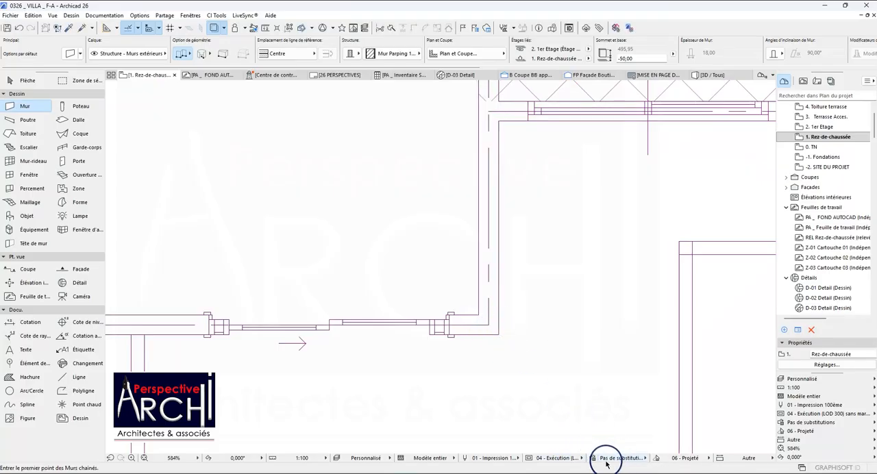
Set the partial structure display to Âme seulement.
click(451, 459)
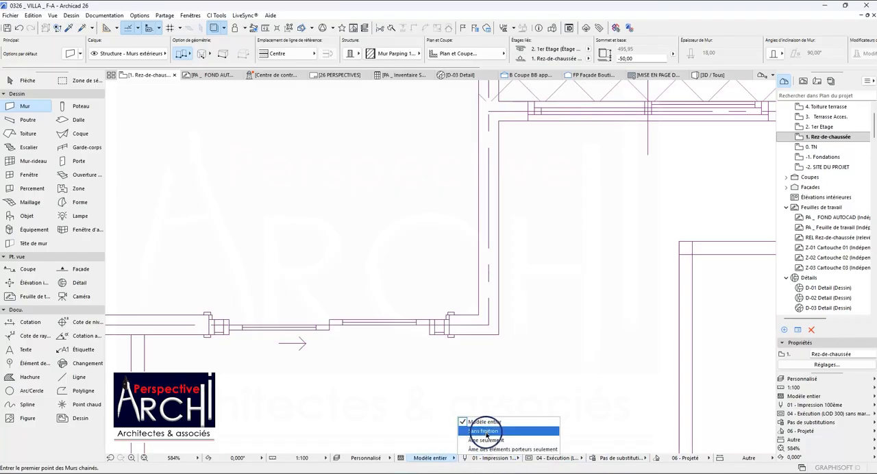
click(480, 440)
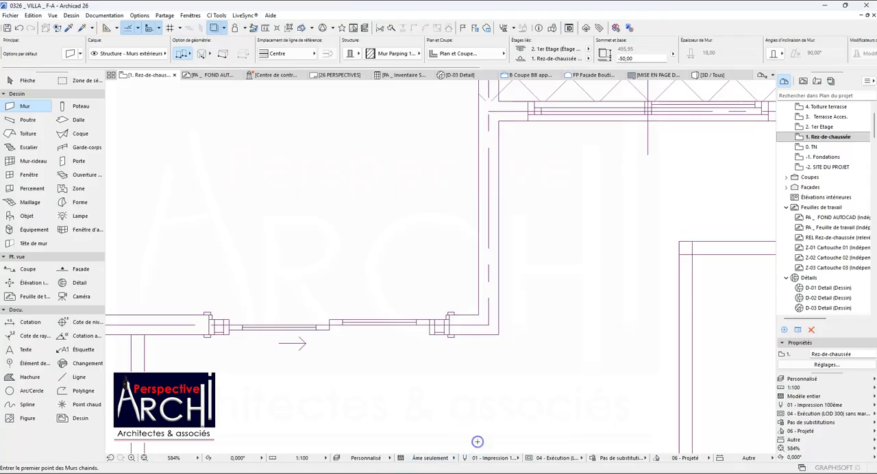
Start a chained wall on the Etage plan at the 20.0 m² Chambre's corner by the Dégagement and trace 415 cm down to its front corner.
scroll(461, 287, down, 6)
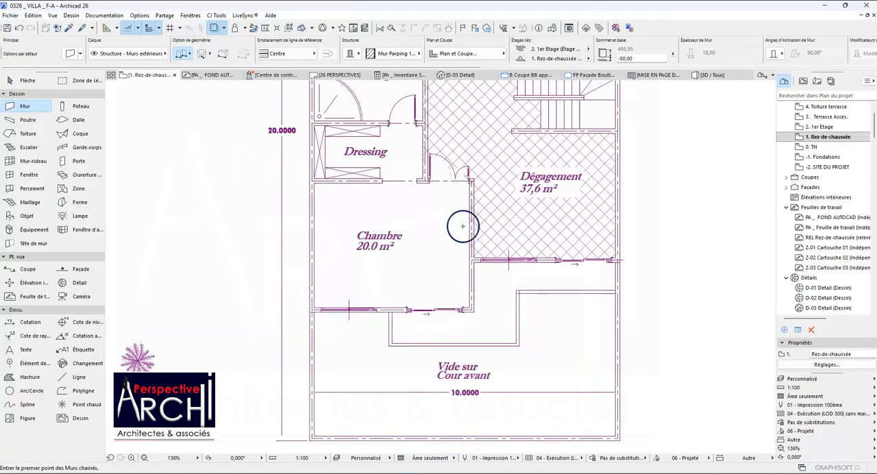
scroll(463, 220, up, 8)
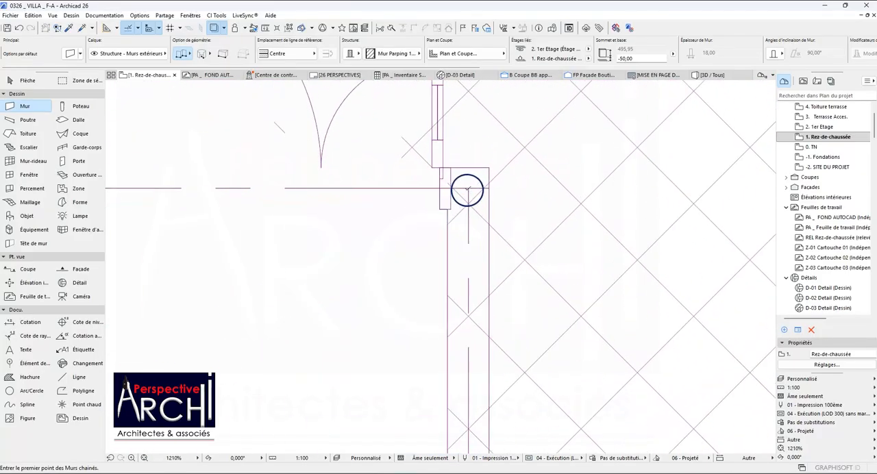
click(468, 187)
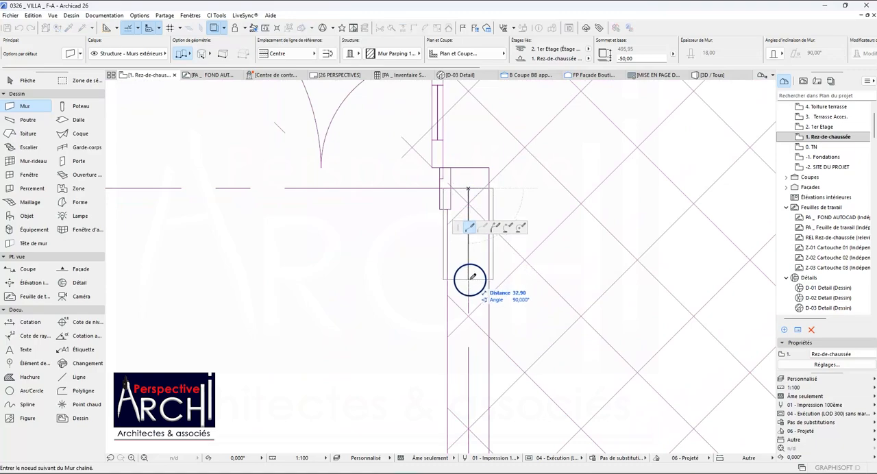
scroll(472, 278, down, 8)
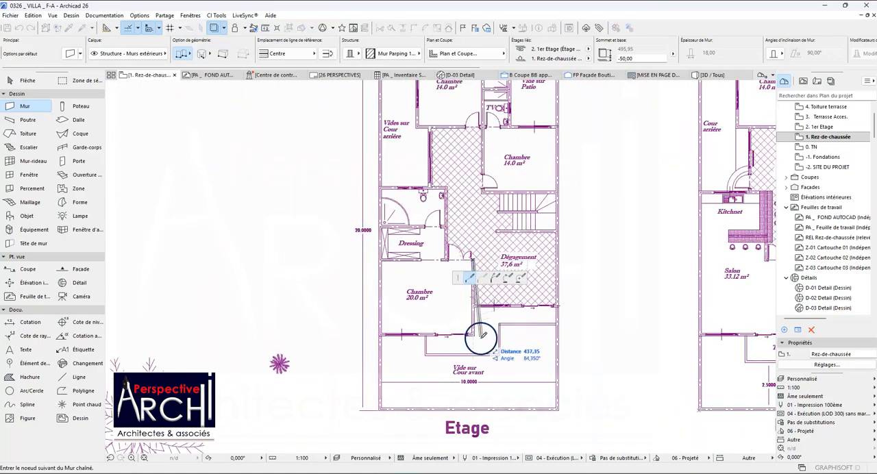
scroll(471, 315, up, 4)
scroll(471, 334, up, 4)
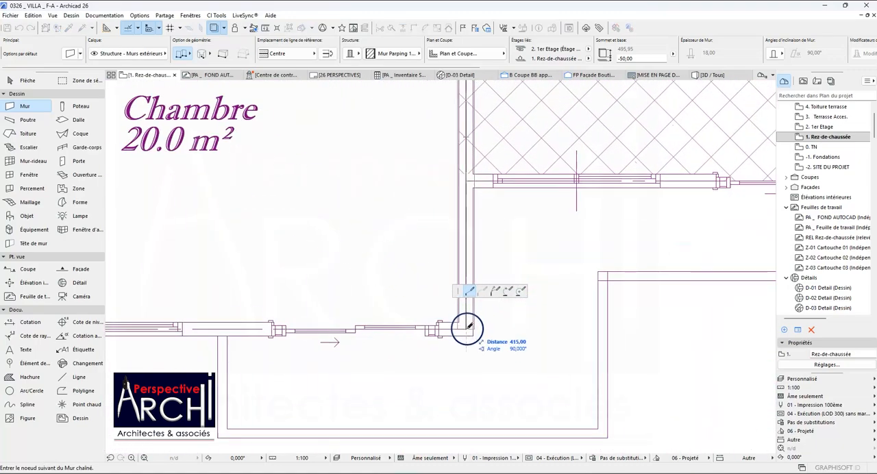
Continue the chained wall 515 cm along the Chambre's front side, and up the outer axis past the Dressing to the bathroom's upper corner.
scroll(480, 323, down, 4)
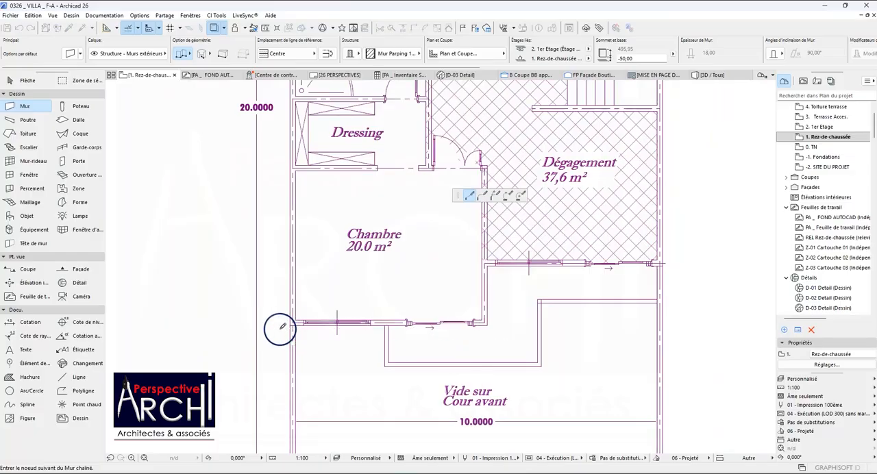
scroll(314, 321, up, 7)
scroll(314, 321, up, 2)
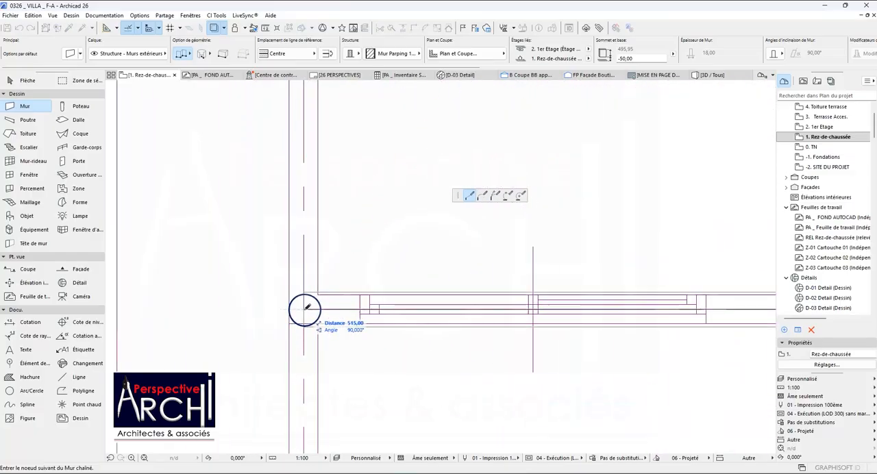
scroll(305, 316, down, 7)
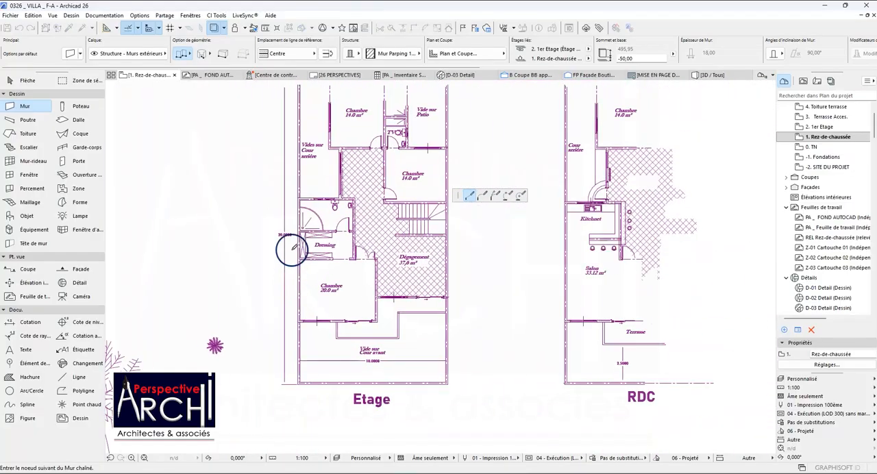
scroll(302, 198, up, 7)
scroll(301, 200, up, 3)
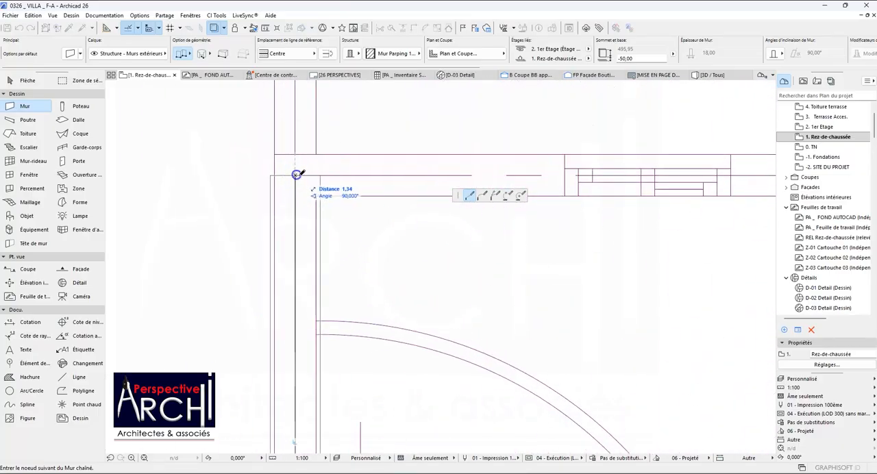
Continue the chained wall 360 cm along the bathroom's upper side to its corner by the Dégagement, and end the chain.
scroll(296, 175, down, 5)
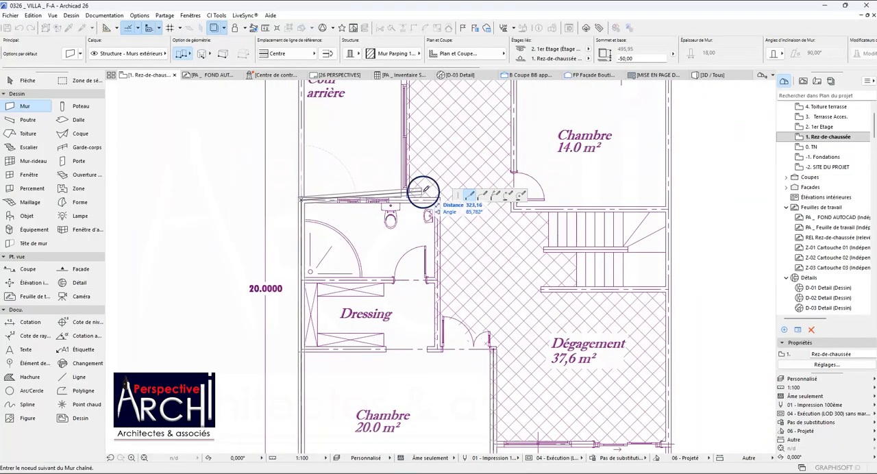
scroll(423, 192, up, 5)
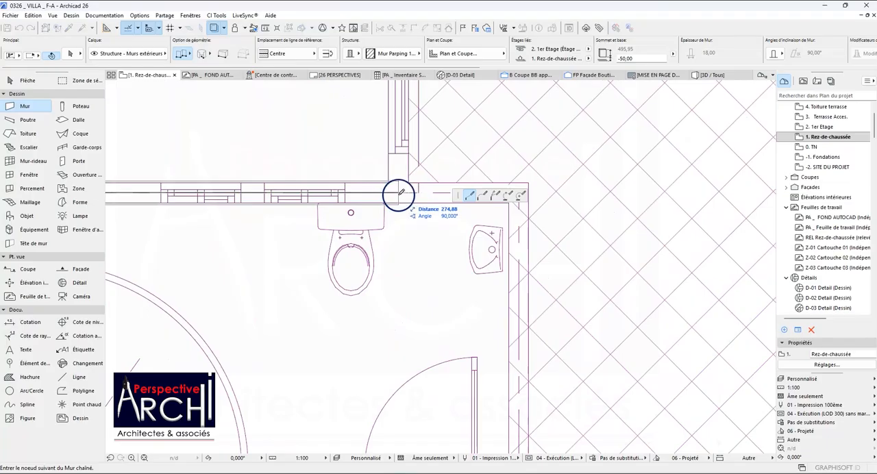
scroll(373, 198, down, 6)
scroll(387, 144, up, 6)
scroll(384, 144, up, 2)
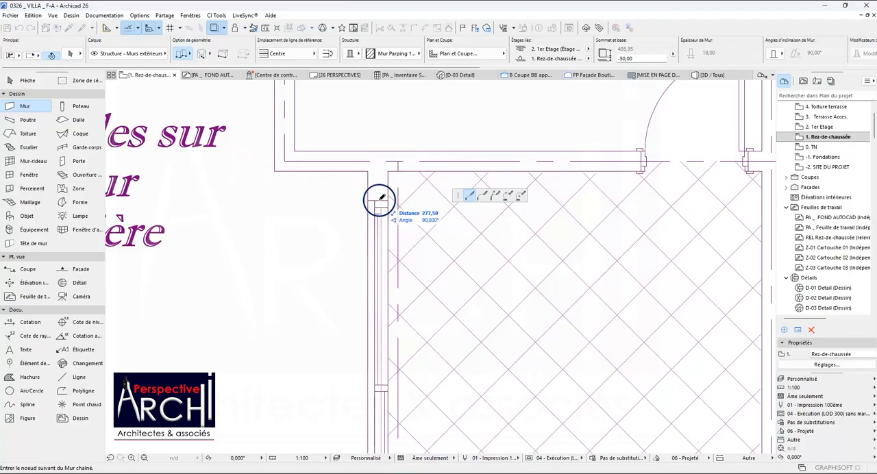
scroll(381, 198, up, 3)
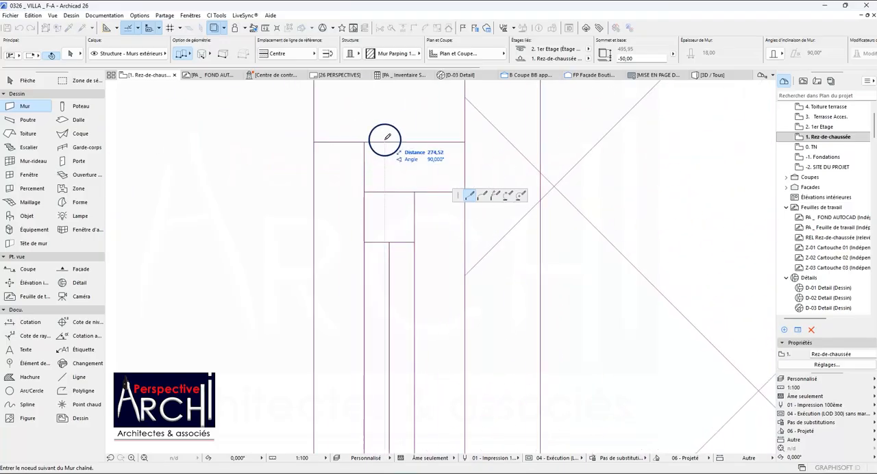
scroll(393, 144, down, 6)
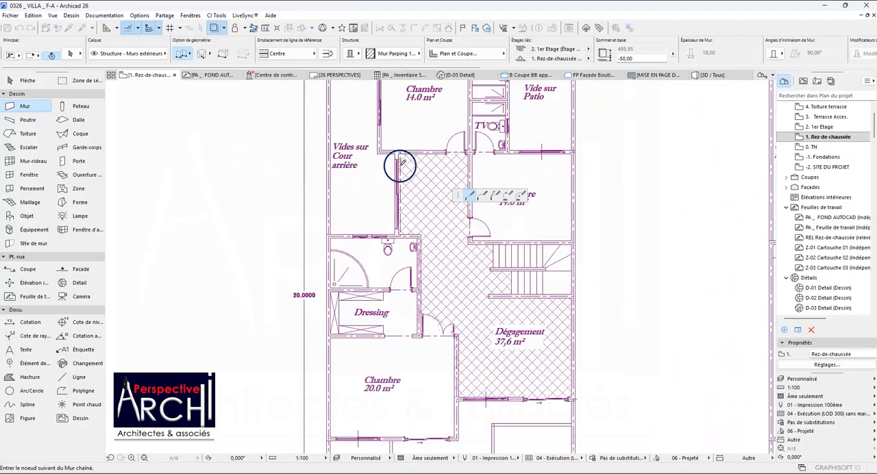
scroll(370, 212, up, 5)
scroll(399, 213, up, 5)
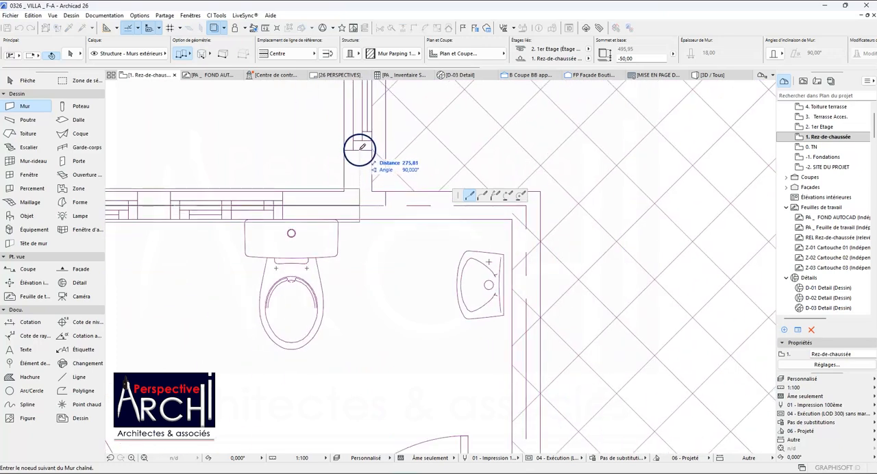
scroll(363, 147, up, 3)
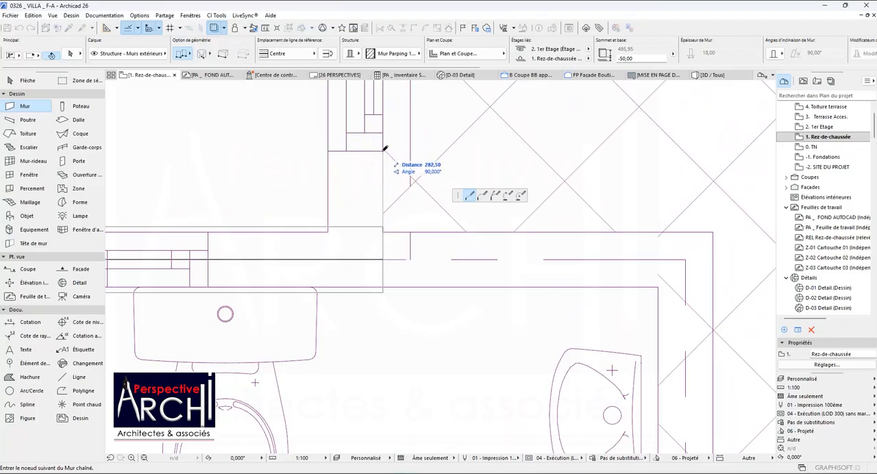
scroll(356, 144, down, 8)
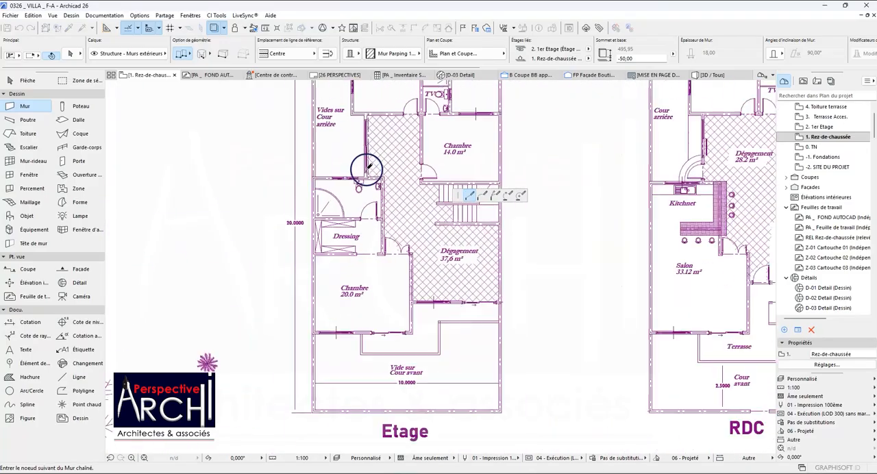
scroll(374, 177, up, 8)
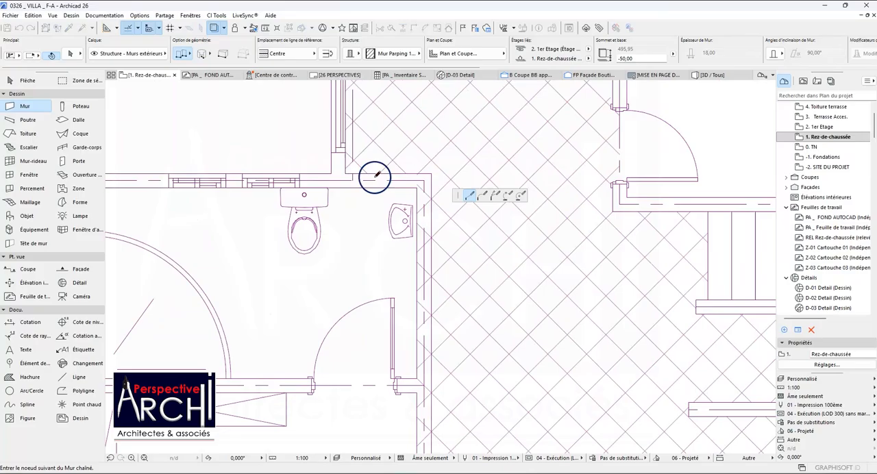
click(422, 181)
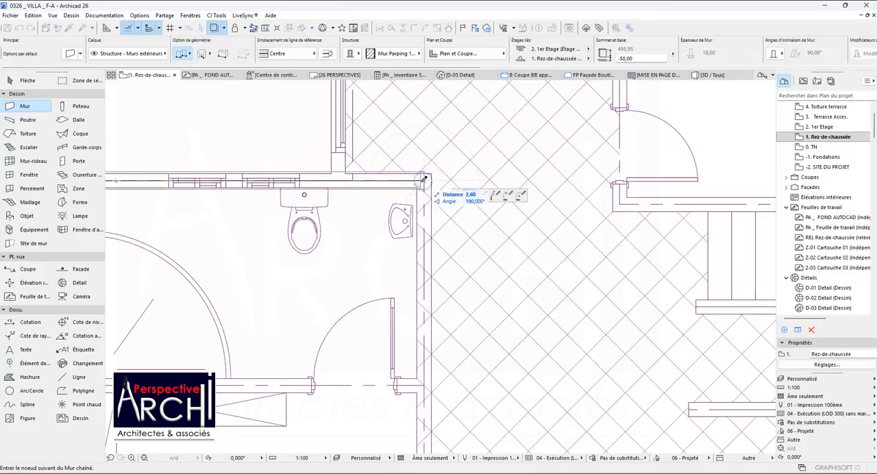
click(425, 180)
scroll(407, 195, down, 3)
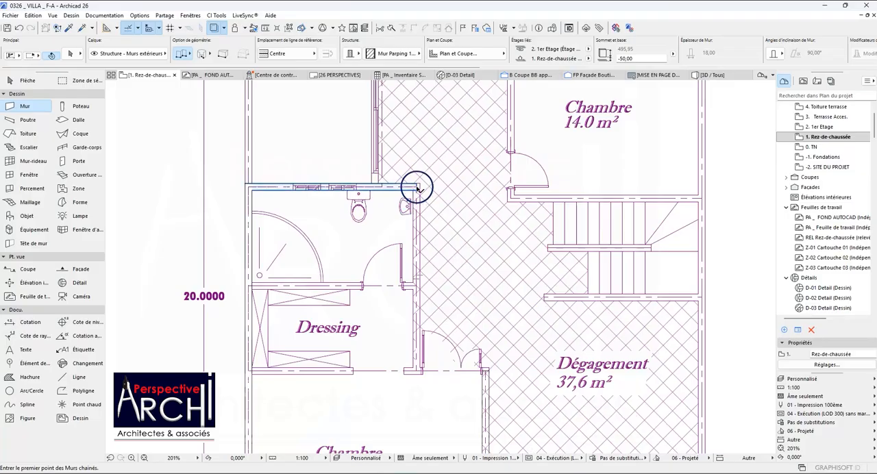
Select the traced chain of walls around the Chambre and bathroom to check it, and clear the selection.
shift+click(417, 187)
scroll(370, 196, down, 3)
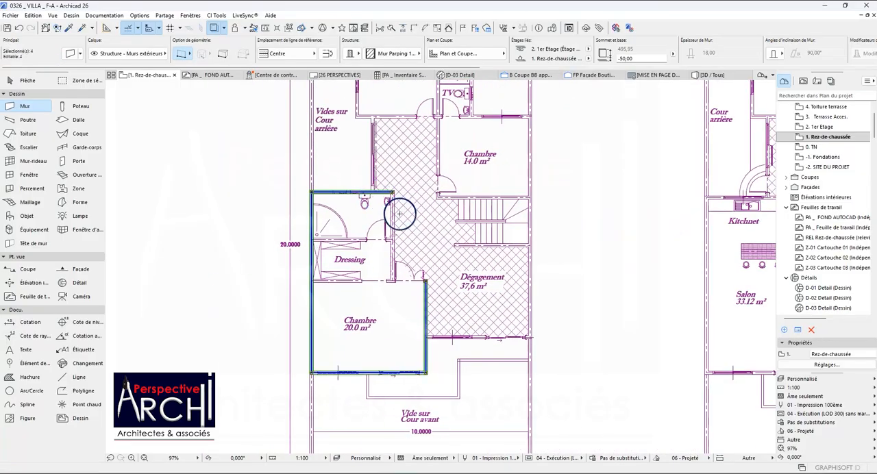
key(Escape)
Start a new chained wall at the 20.0 m² Chambre's side wall and trace the Dégagement's front side to the outer axis.
scroll(392, 199, up, 3)
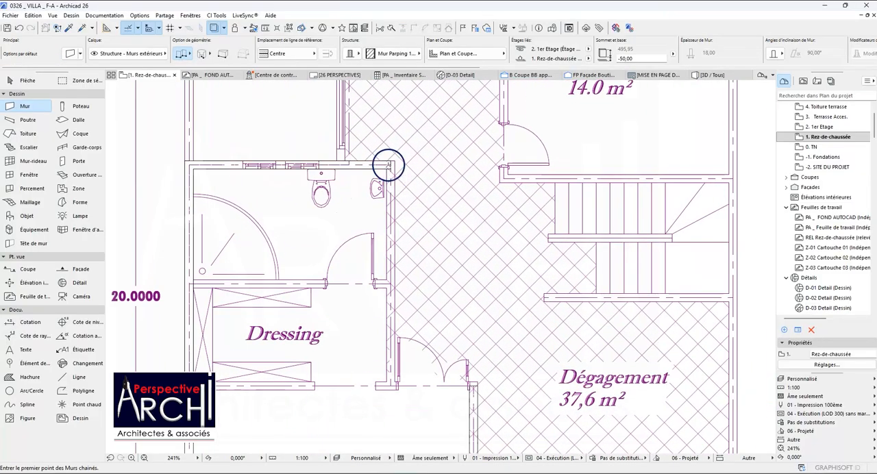
scroll(391, 163, down, 7)
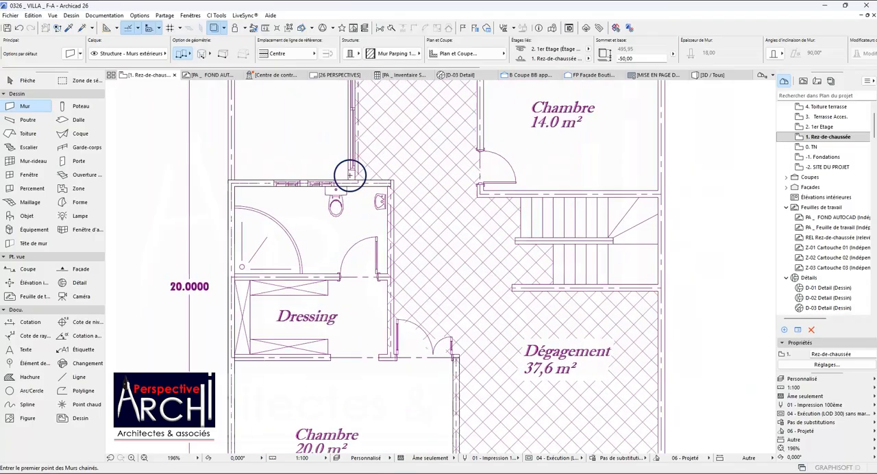
scroll(353, 142, up, 3)
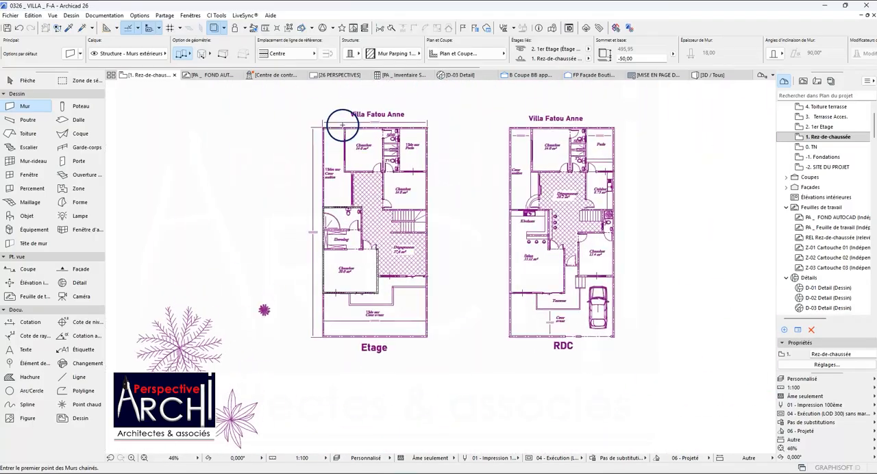
scroll(463, 154, down, 3)
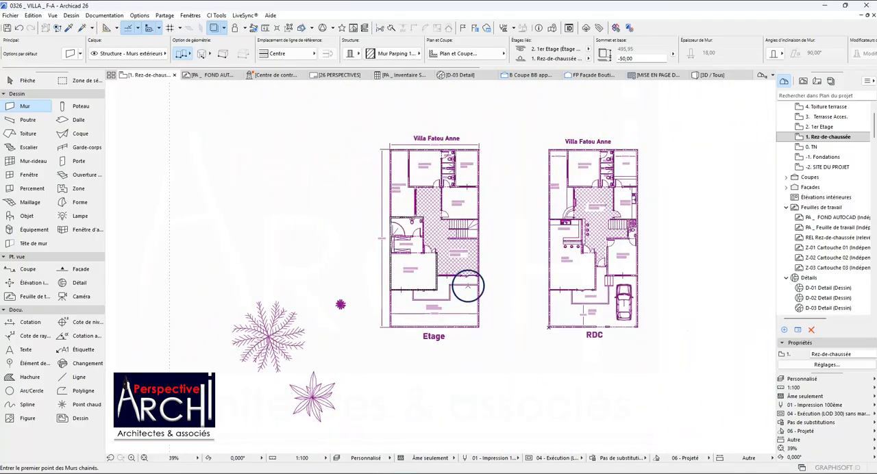
scroll(468, 287, up, 5)
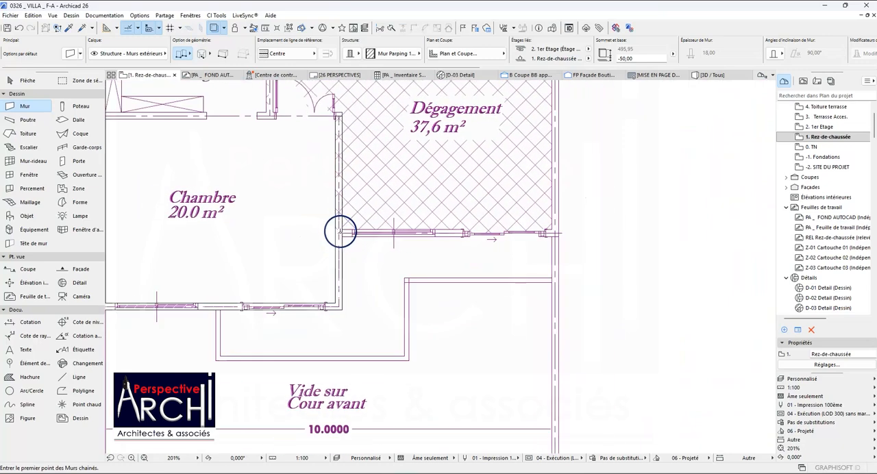
scroll(340, 232, up, 2)
click(342, 233)
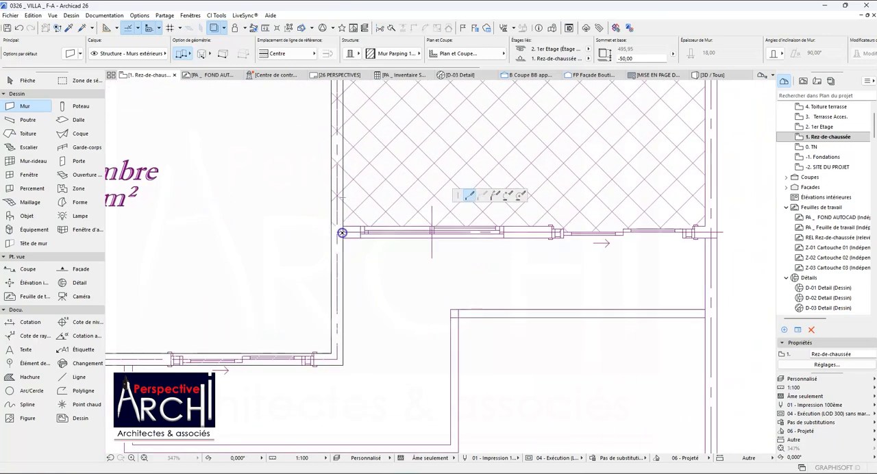
scroll(425, 230, down, 2)
scroll(583, 232, up, 3)
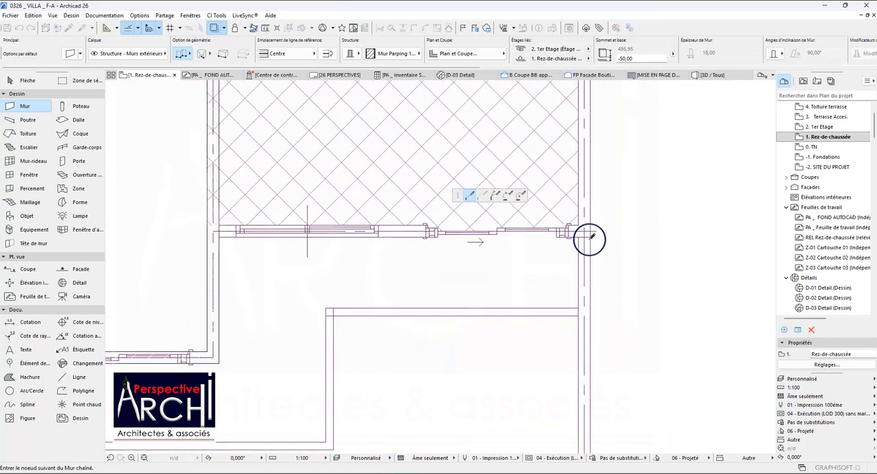
click(581, 231)
Continue the chained wall 630 cm up the outer axis, and along the wall above the stairs to the 14.0 m² Chambre's corner.
scroll(559, 177, down, 4)
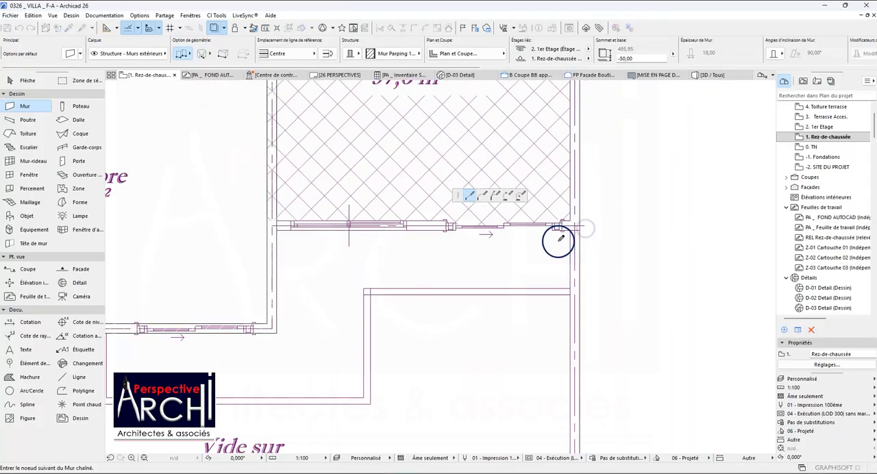
scroll(553, 172, up, 2)
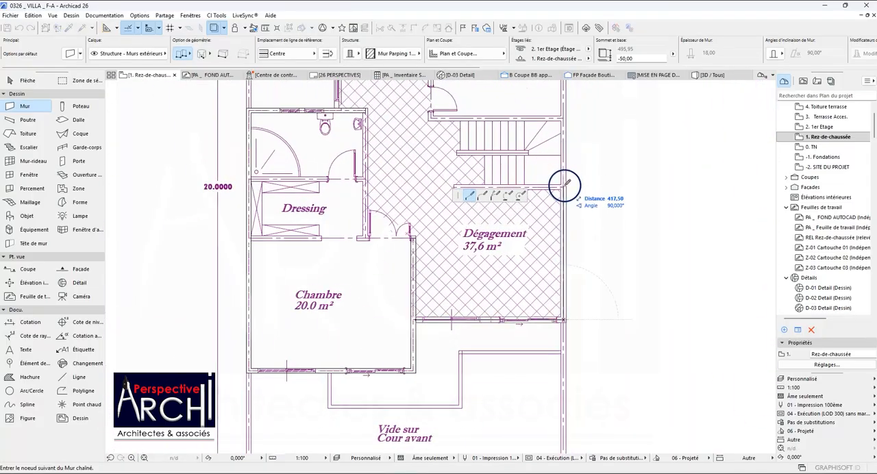
scroll(564, 186, up, 3)
scroll(563, 203, down, 2)
scroll(561, 110, up, 4)
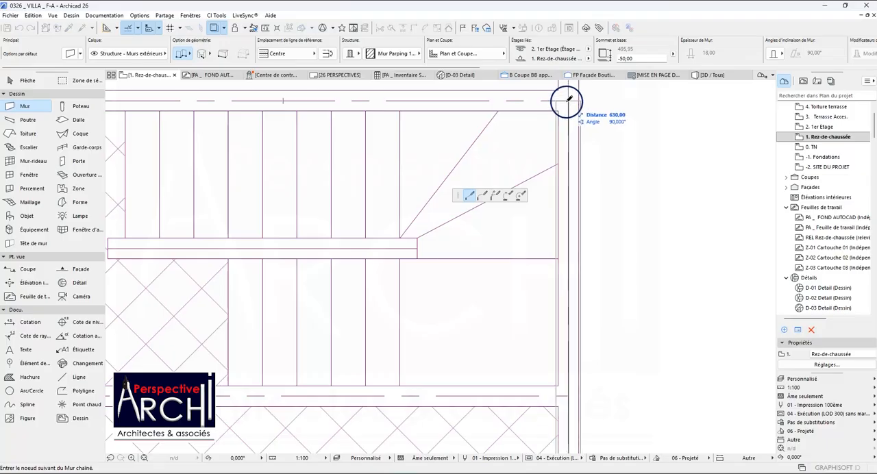
scroll(576, 183, down, 5)
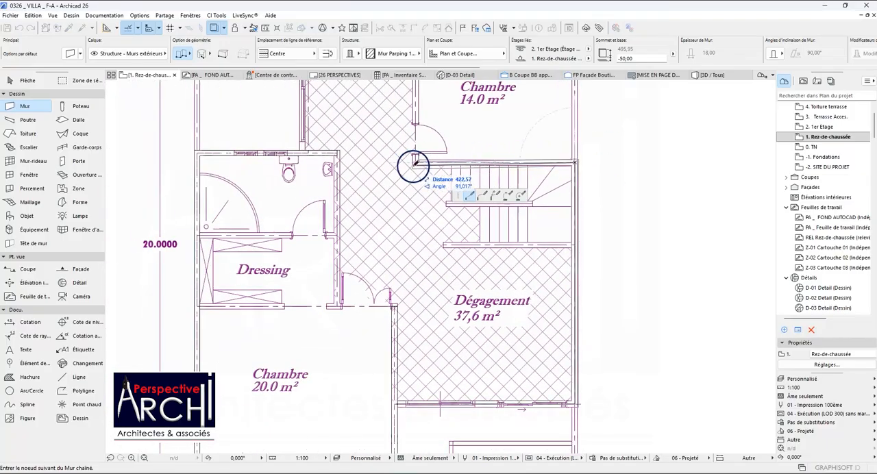
scroll(414, 163, up, 3)
Continue the chained wall up between the Dégagement and the Chambre to the door junction, and across to the rear Chambre's corner by the Cour arrière.
scroll(419, 156, down, 5)
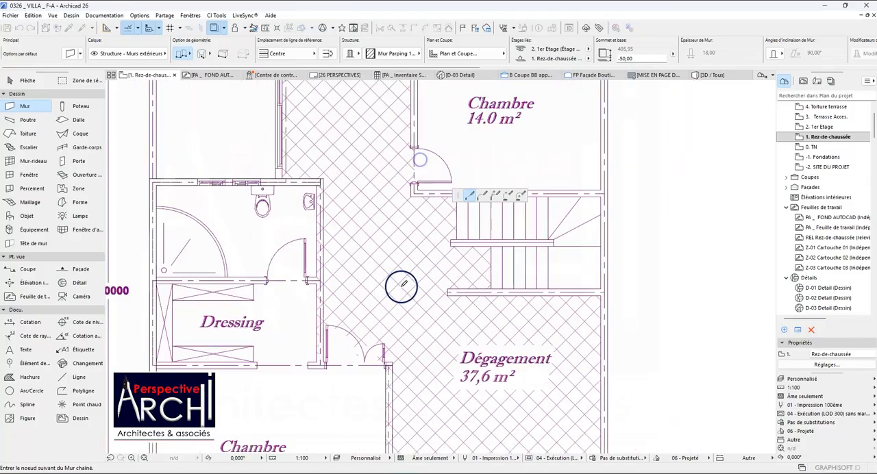
scroll(410, 162, up, 5)
scroll(412, 160, up, 1)
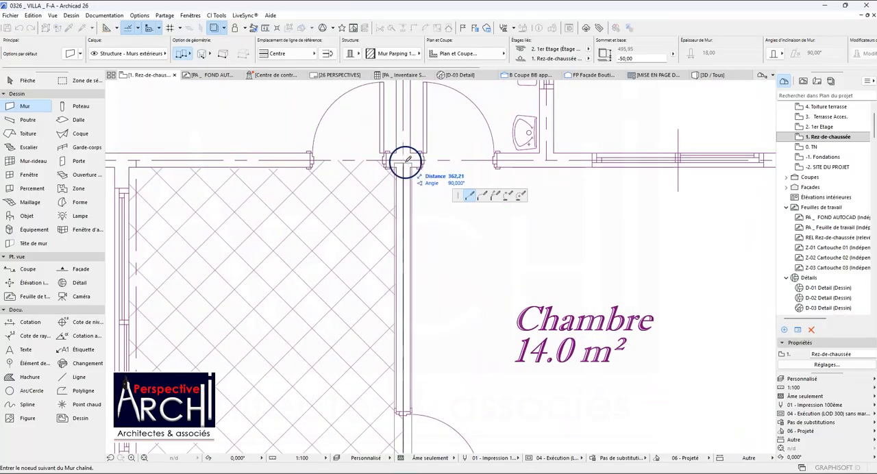
scroll(397, 181, down, 3)
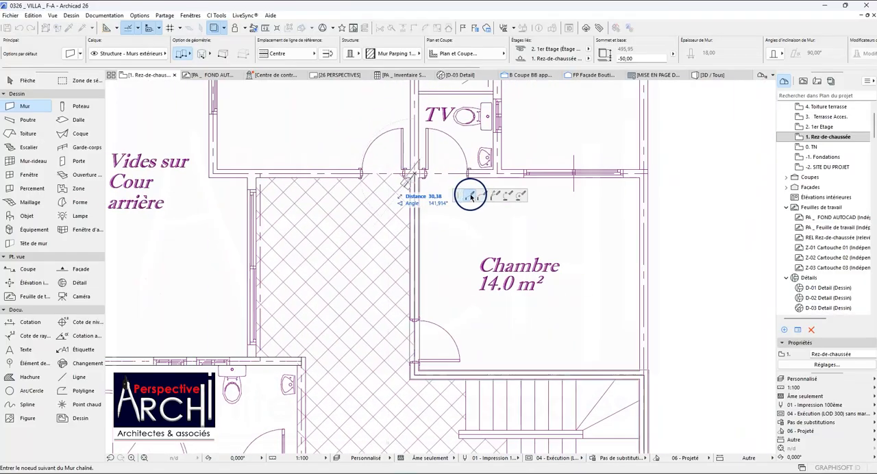
scroll(316, 196, down, 3)
scroll(271, 199, up, 4)
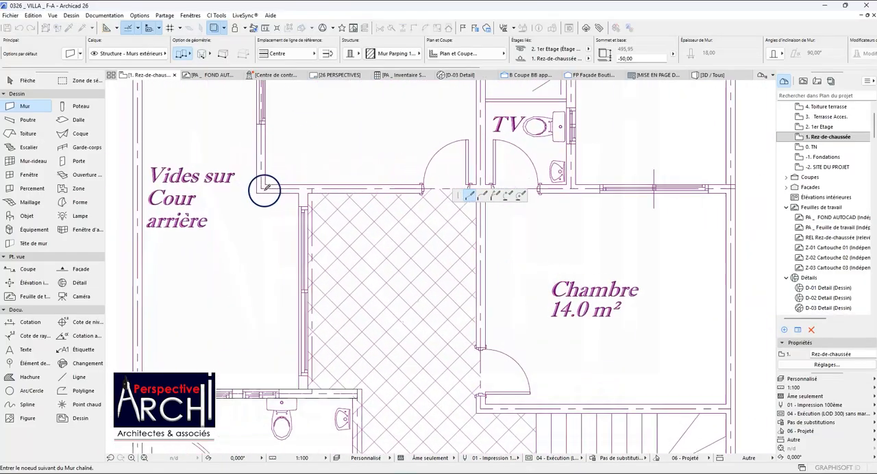
Continue the chained wall about 405 cm up the rear Chambre's side, and along the rear facade to the SDB's corner by the Patio.
scroll(265, 187, down, 5)
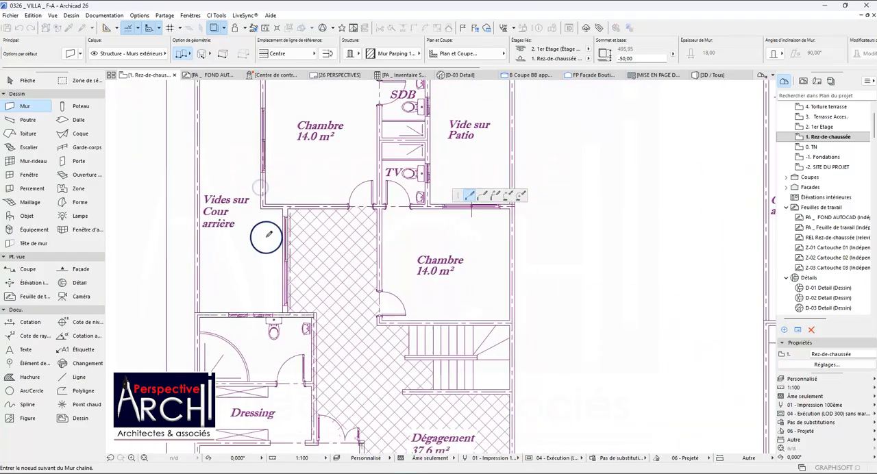
scroll(264, 152, up, 5)
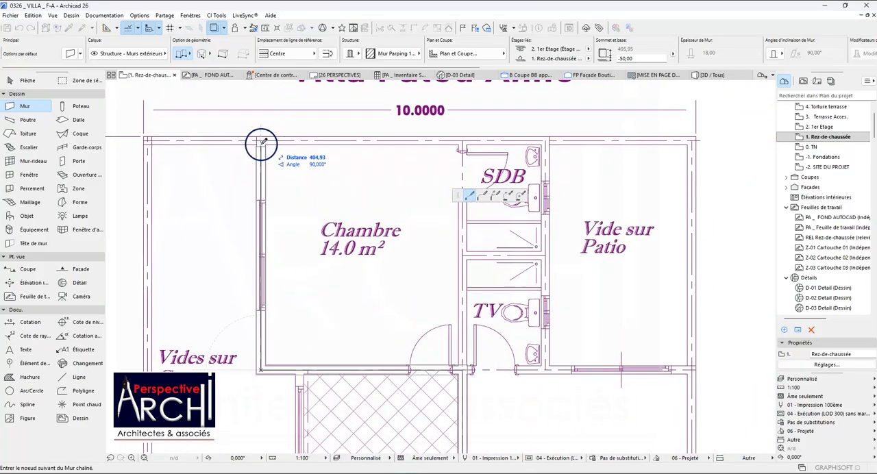
scroll(275, 146, down, 4)
scroll(412, 150, up, 5)
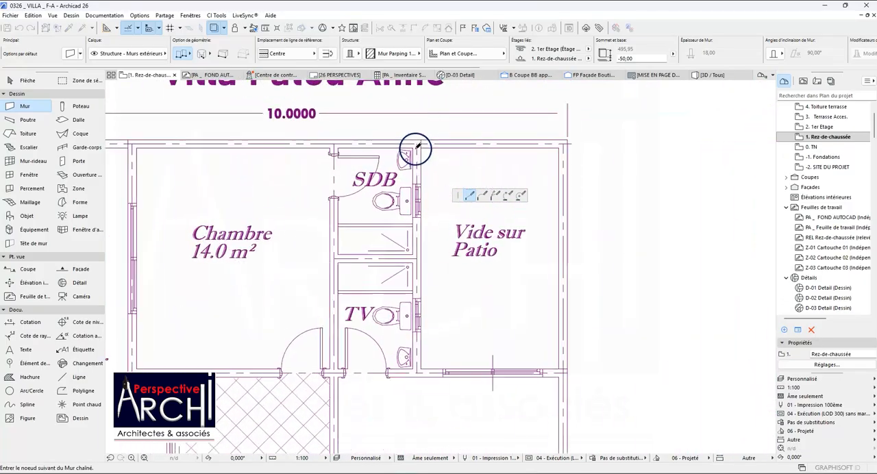
click(419, 141)
Continue the chained wall down between the SDB, TV and Patio to the Patio's lower corner, and along its lower side to the outer axis.
scroll(418, 143, down, 3)
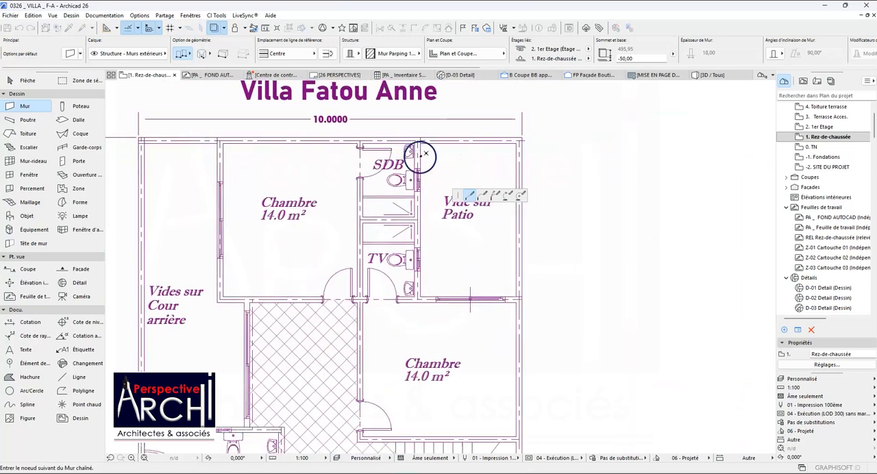
scroll(428, 287, up, 4)
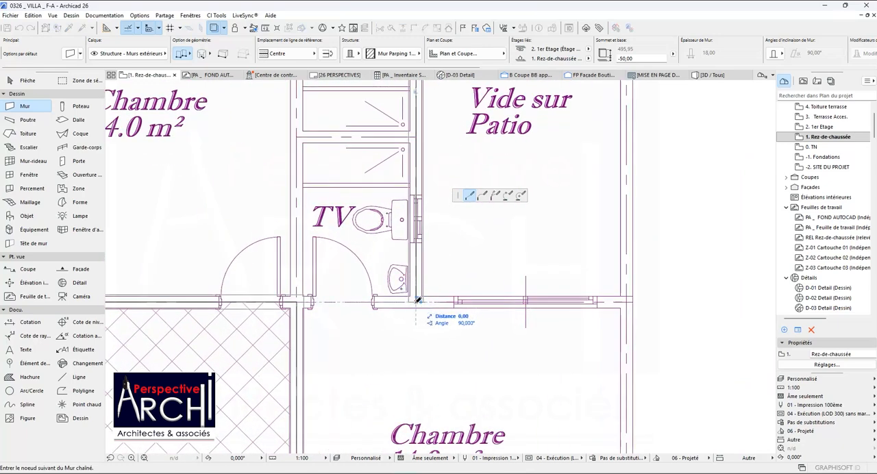
scroll(416, 302, down, 4)
scroll(251, 292, up, 3)
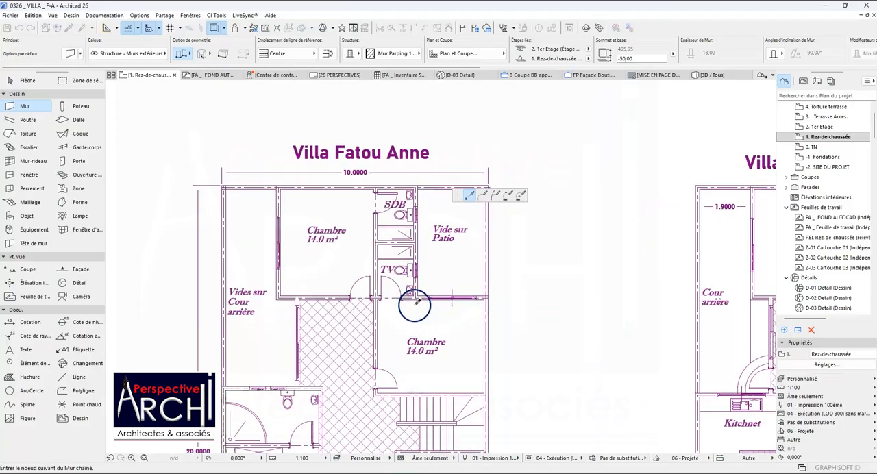
click(418, 289)
scroll(549, 291, up, 3)
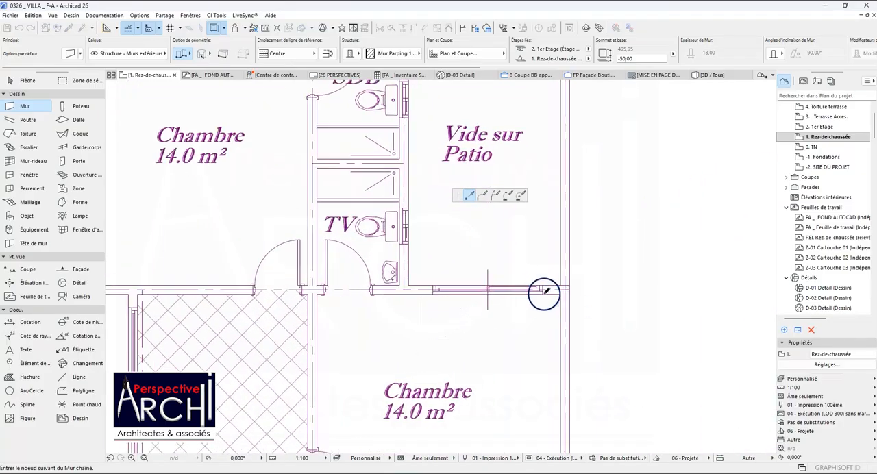
click(582, 285)
scroll(533, 265, down, 4)
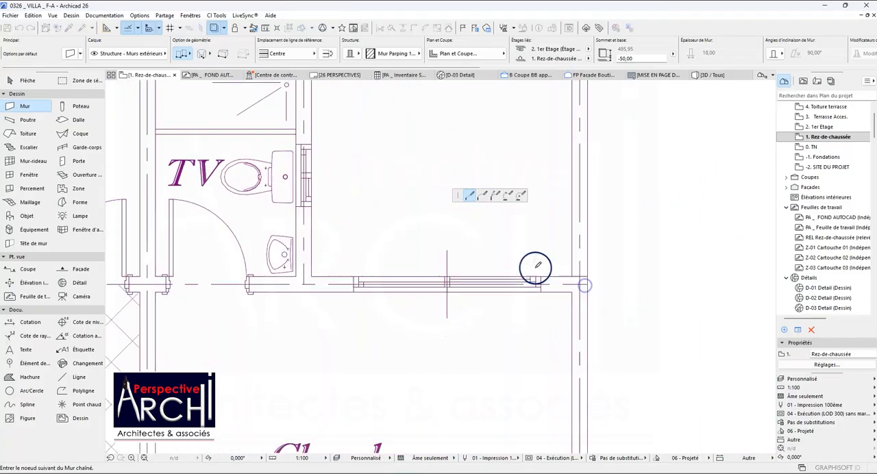
End the wall chain at the outer axis beside the Patio's lower corner.
scroll(540, 253, down, 6)
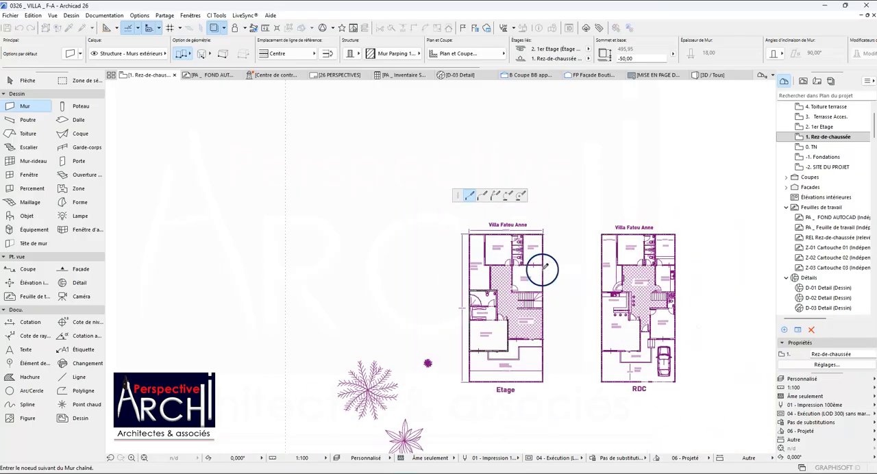
scroll(545, 266, up, 5)
scroll(521, 282, up, 2)
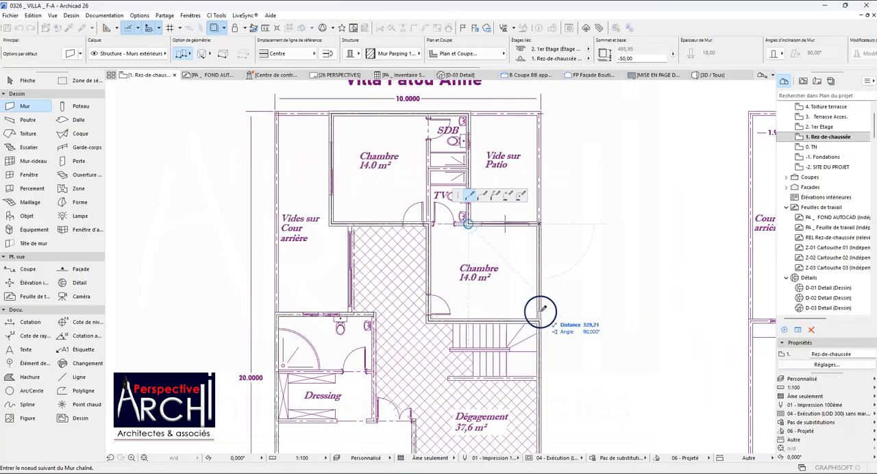
key(Escape)
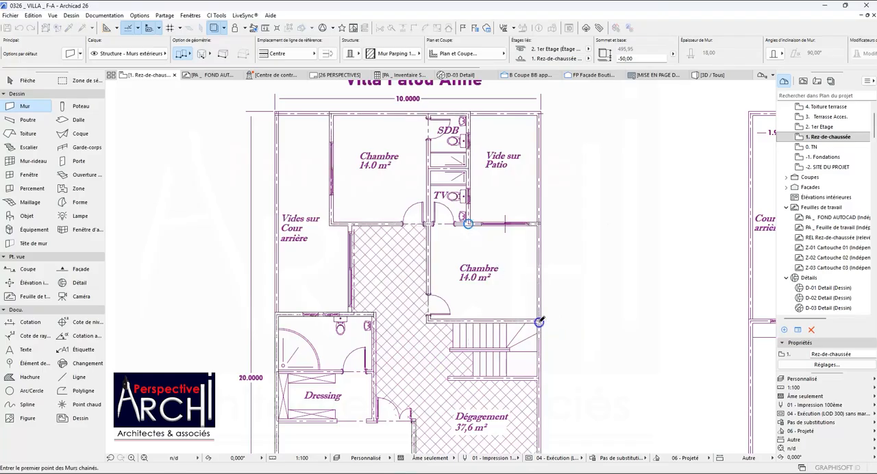
Examine the traced walls around the two 14.0 m² Chambres by selecting the wall chain and clearing the selection.
scroll(489, 253, down, 3)
scroll(486, 241, up, 5)
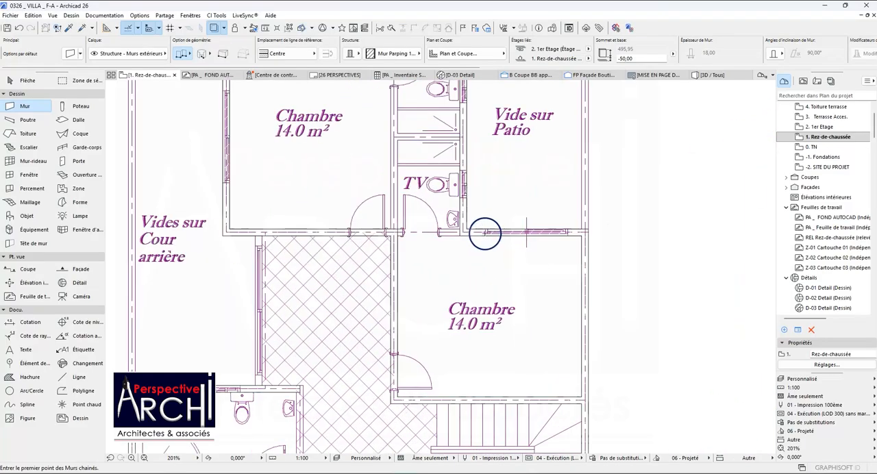
scroll(479, 219, down, 2)
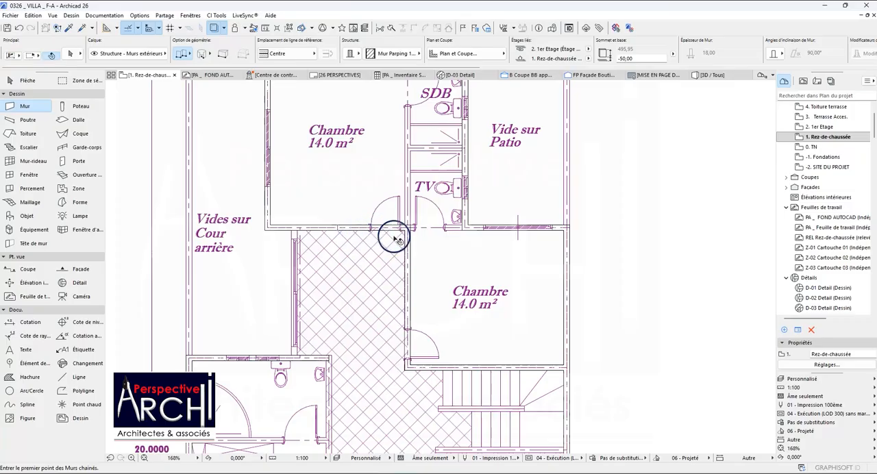
shift+click(407, 243)
scroll(406, 242, down, 3)
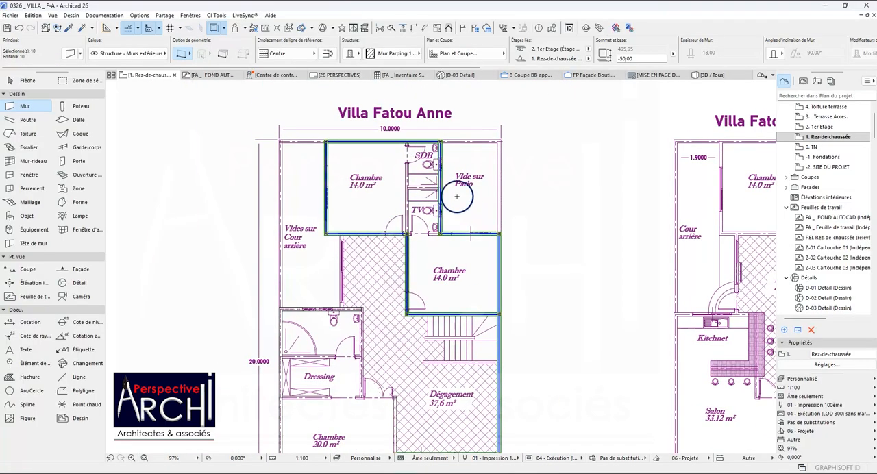
key(Escape)
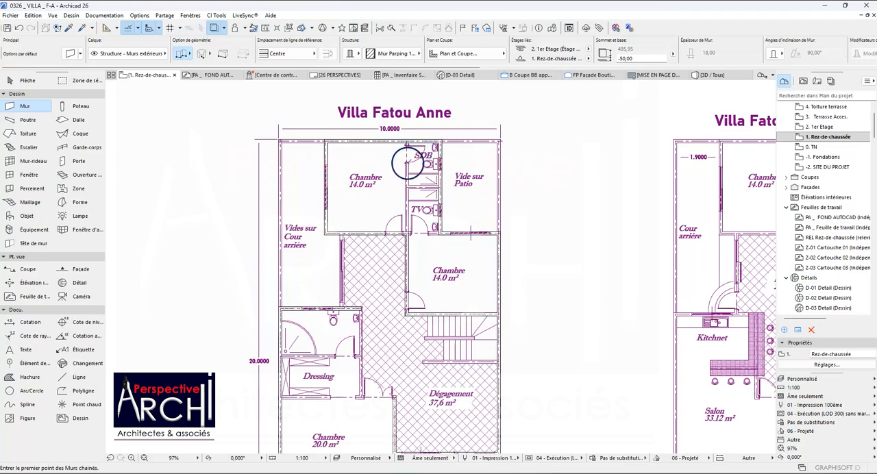
scroll(408, 163, down, 2)
scroll(414, 161, up, 4)
scroll(413, 203, down, 2)
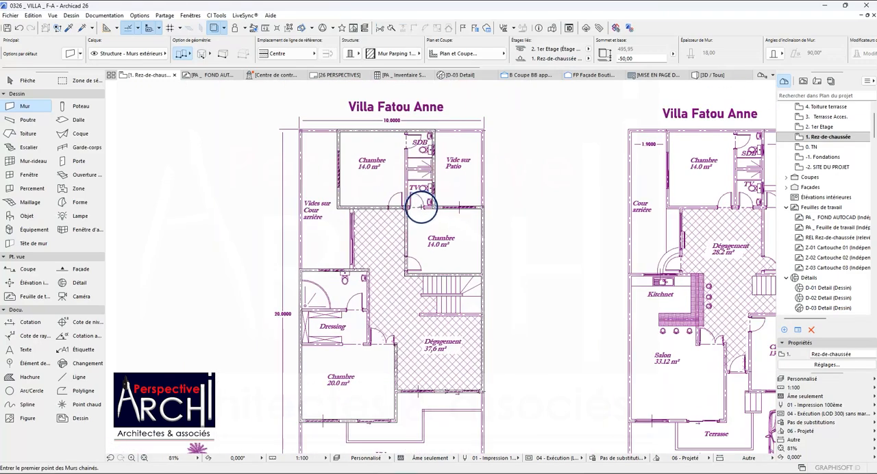
scroll(412, 231, up, 4)
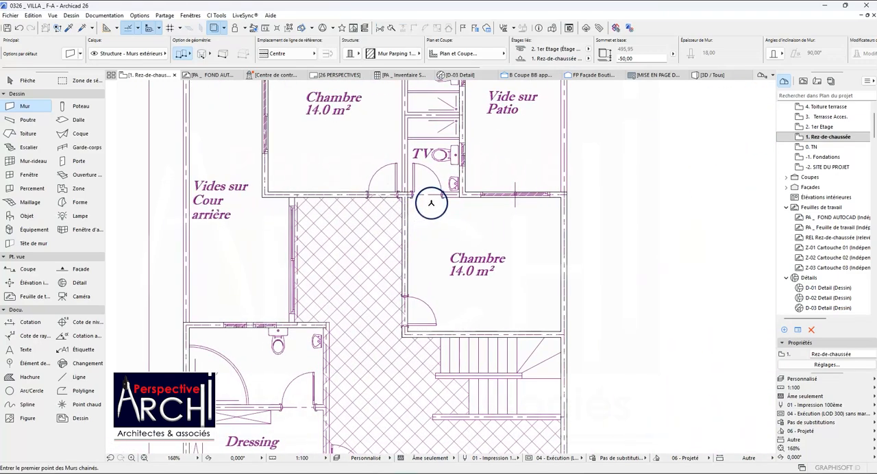
shift+click(467, 194)
scroll(449, 195, down, 5)
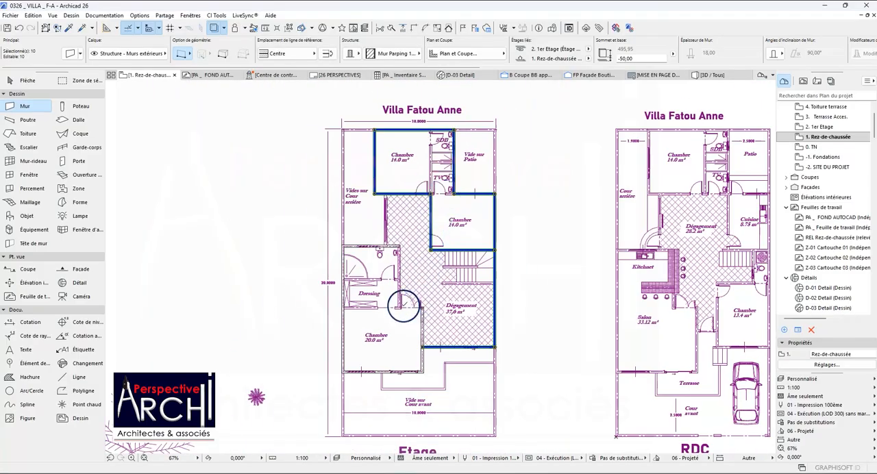
key(Escape)
Suspend groups and check individual selection on the wall between the rear Chambre and the Dégagement.
scroll(372, 212, up, 5)
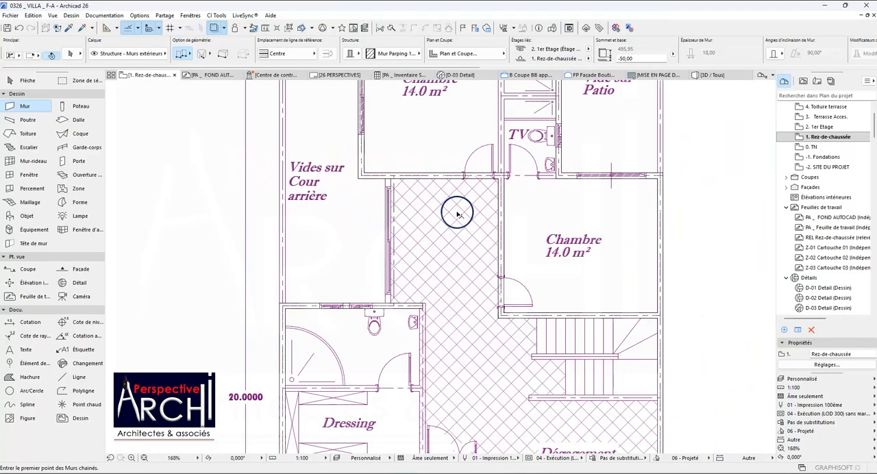
scroll(339, 111, up, 1)
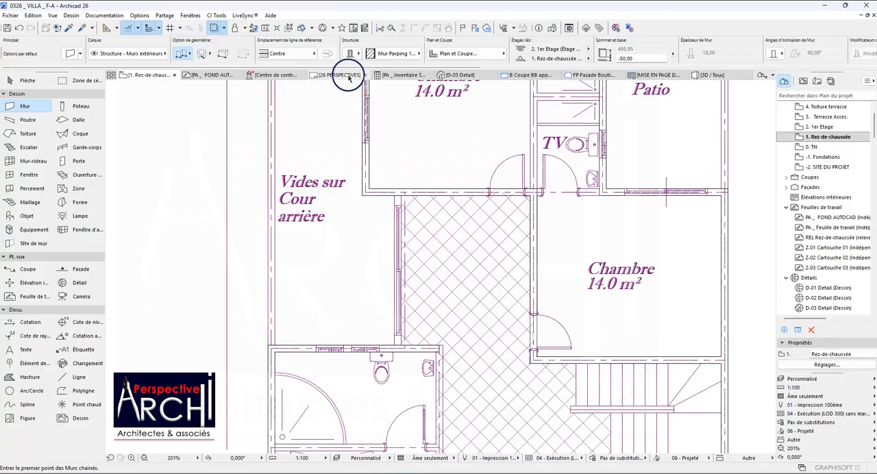
shift+click(410, 192)
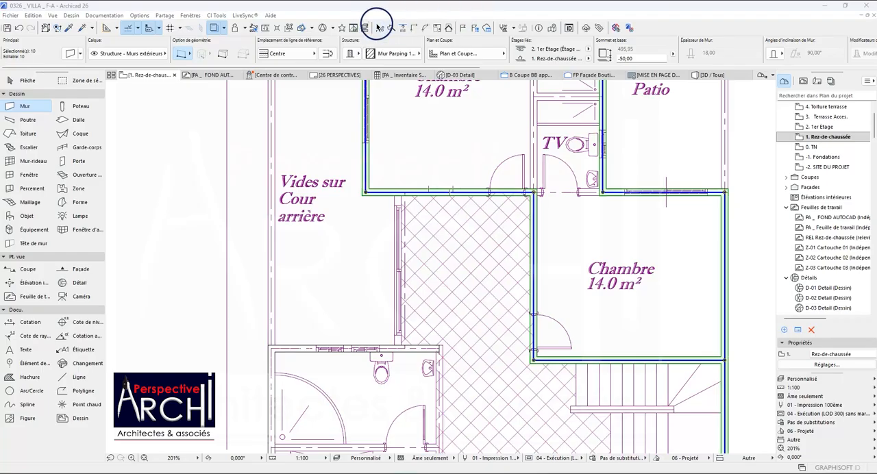
click(288, 28)
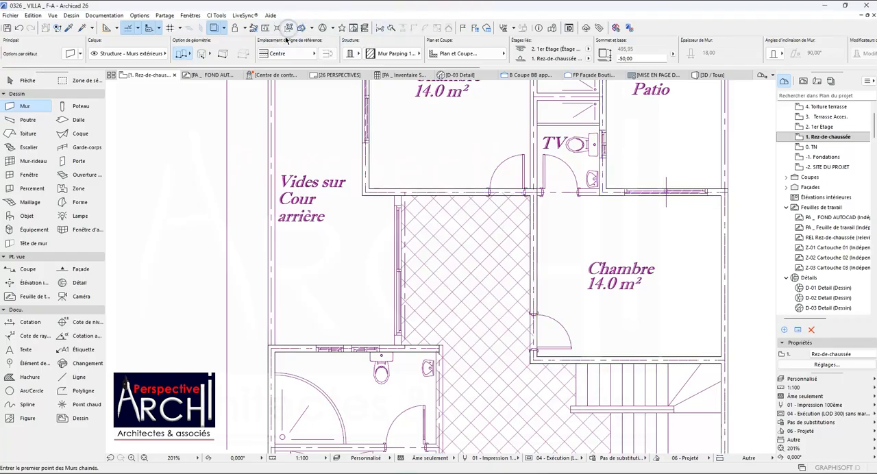
click(410, 191)
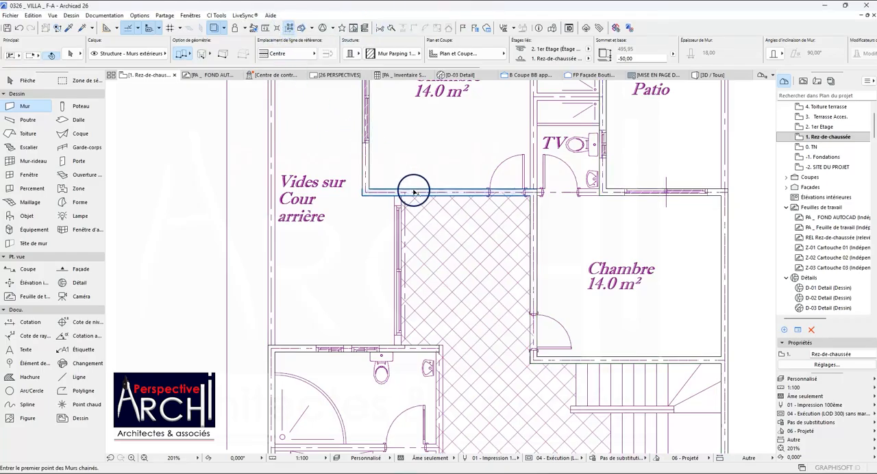
scroll(398, 176, down, 3)
key(Escape)
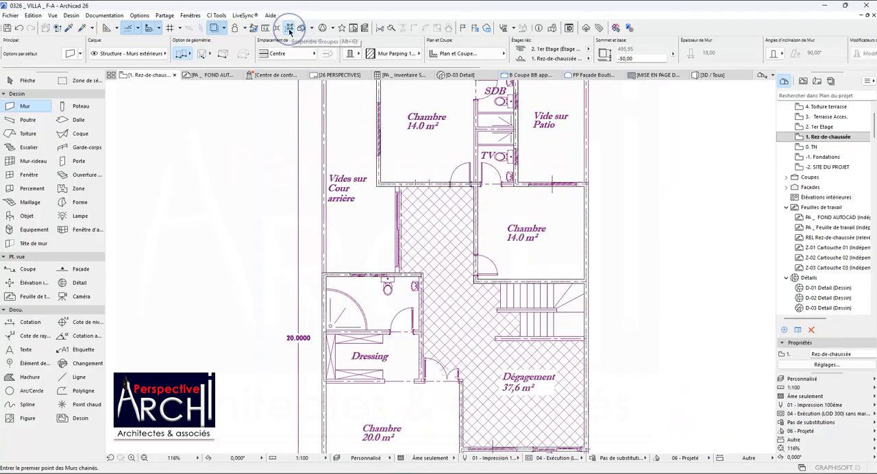
click(475, 204)
key(shift)
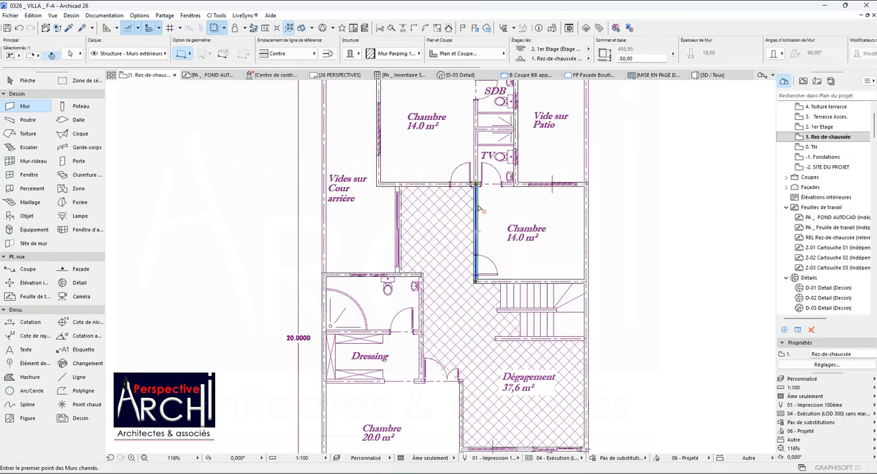
key(ctrl+alt+m)
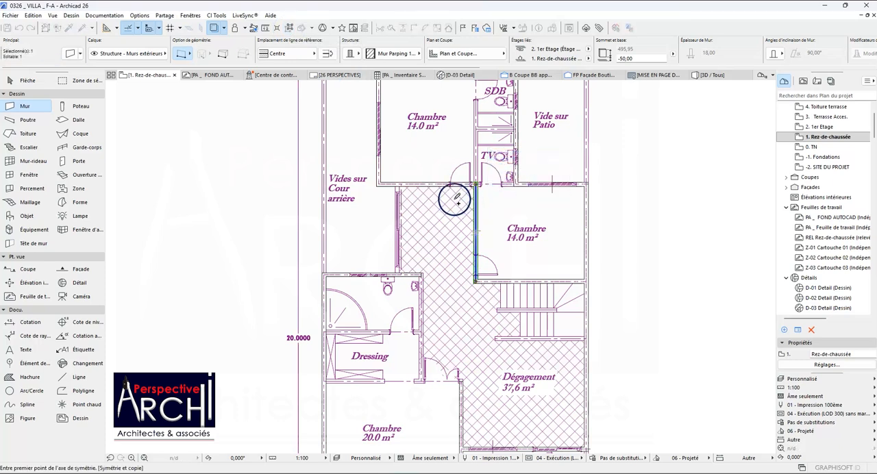
key(Escape)
key(ctrl+d)
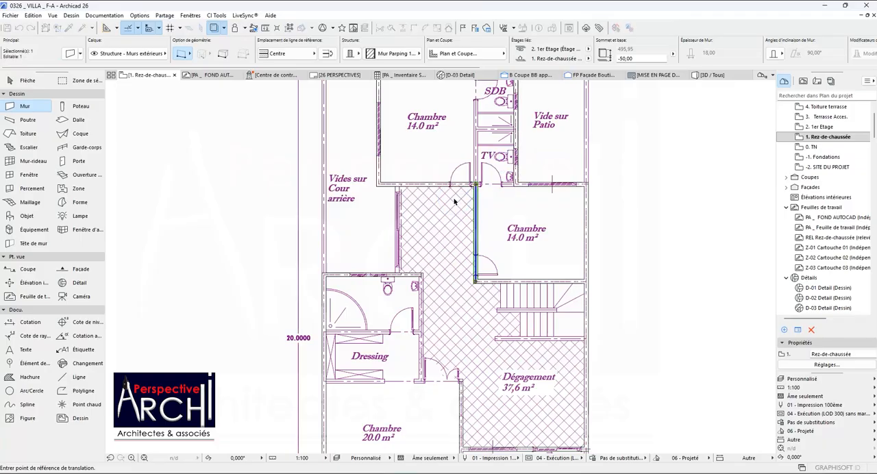
scroll(465, 206, up, 2)
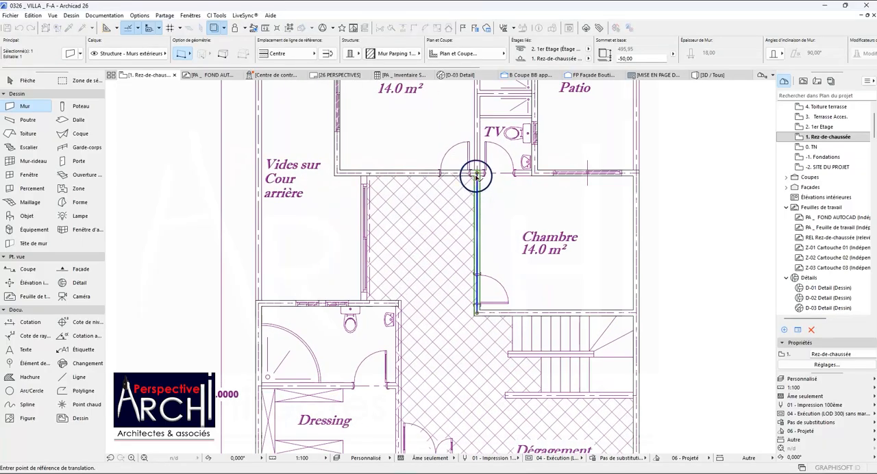
scroll(476, 177, up, 3)
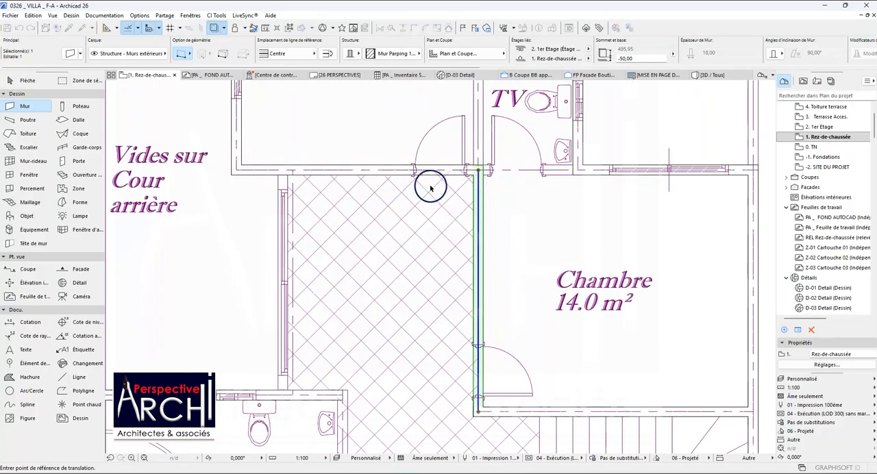
click(475, 191)
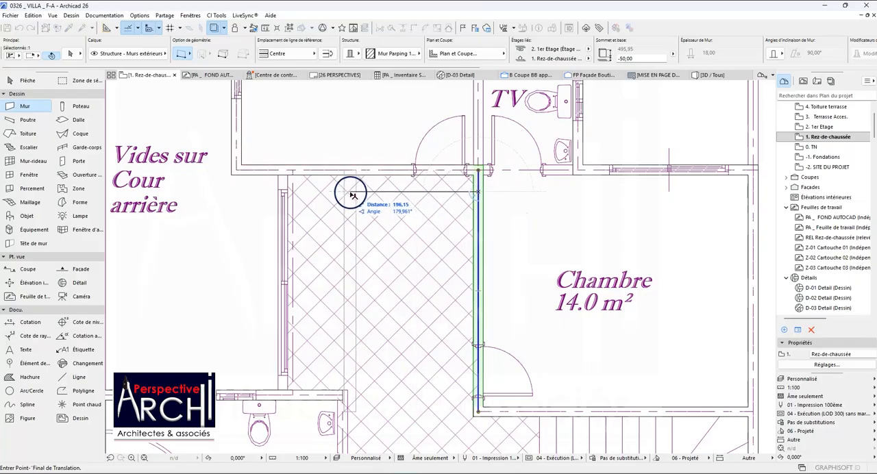
scroll(304, 189, up, 1)
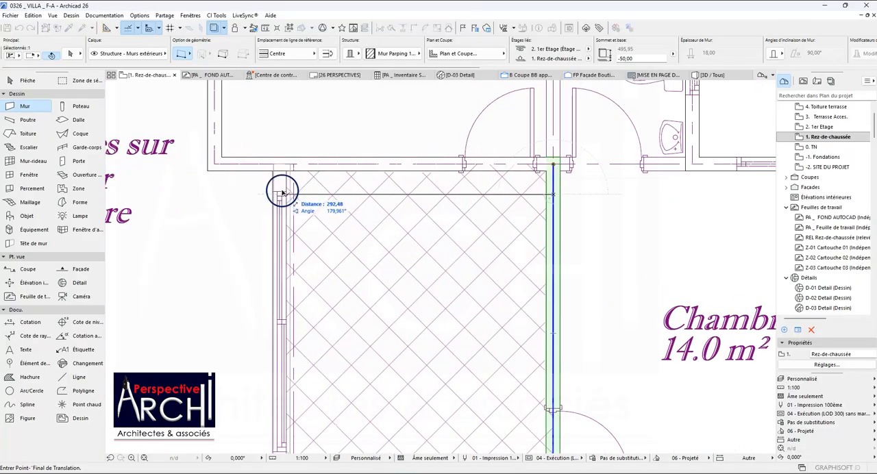
scroll(281, 188, up, 1)
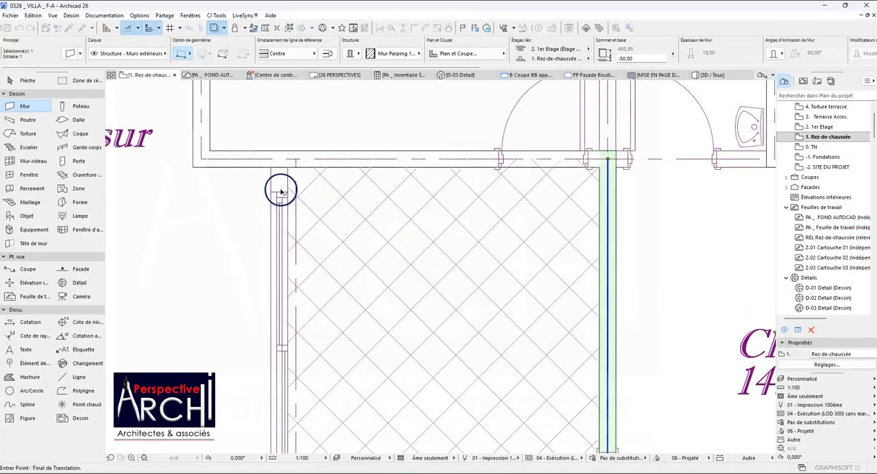
key(Escape)
Move the wall between the Dégagement and the 14.0 m² Chambre slightly sideways so its Chambre-side face meets the AutoCAD plan line.
scroll(304, 186, down, 2)
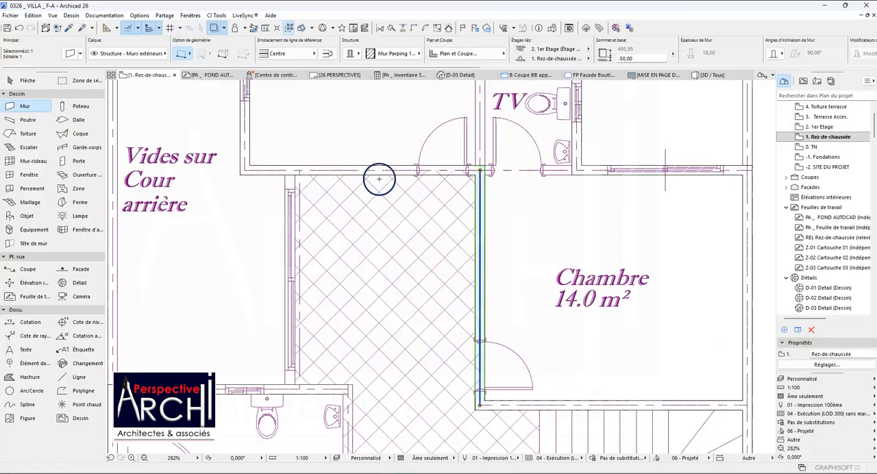
scroll(379, 180, down, 2)
scroll(449, 337, up, 3)
scroll(395, 384, up, 3)
scroll(434, 273, down, 5)
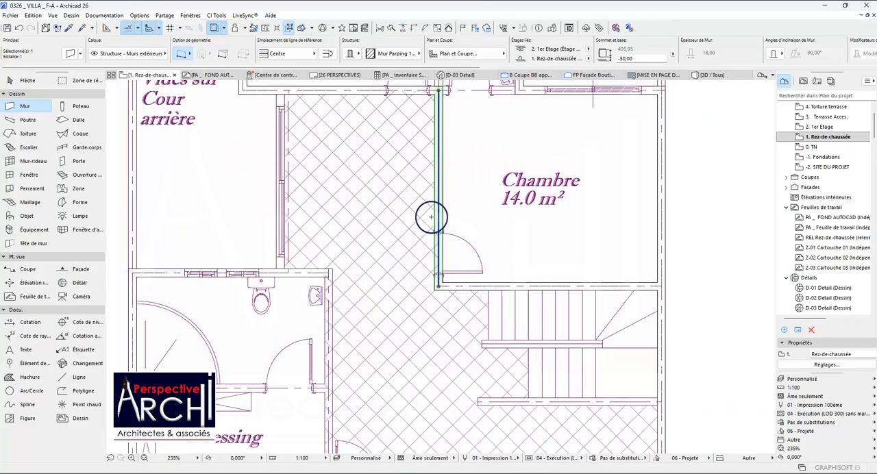
scroll(431, 217, up, 10)
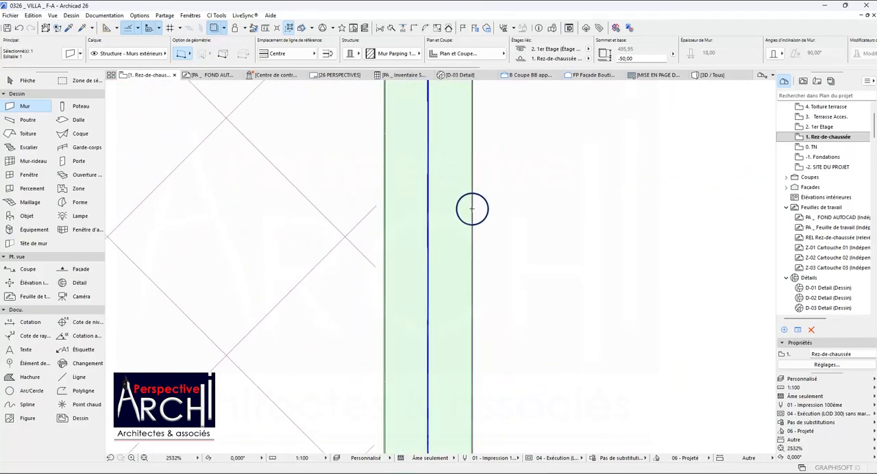
scroll(472, 209, up, 4)
scroll(450, 212, down, 2)
scroll(450, 212, down, 1)
scroll(441, 216, up, 8)
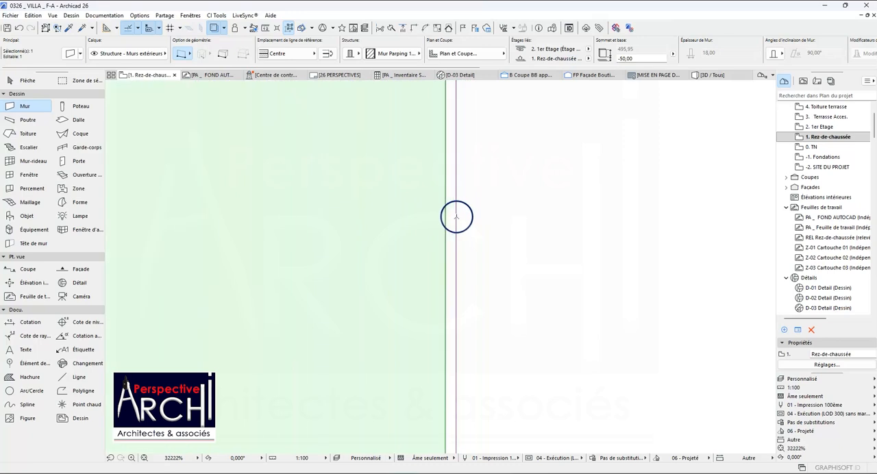
key(Escape)
shift+click(447, 218)
key(ctrl+d)
click(447, 218)
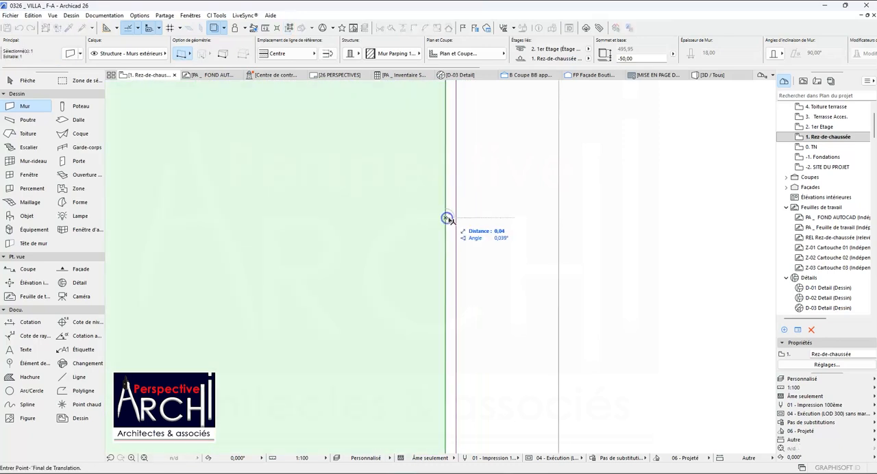
click(456, 218)
scroll(446, 225, down, 20)
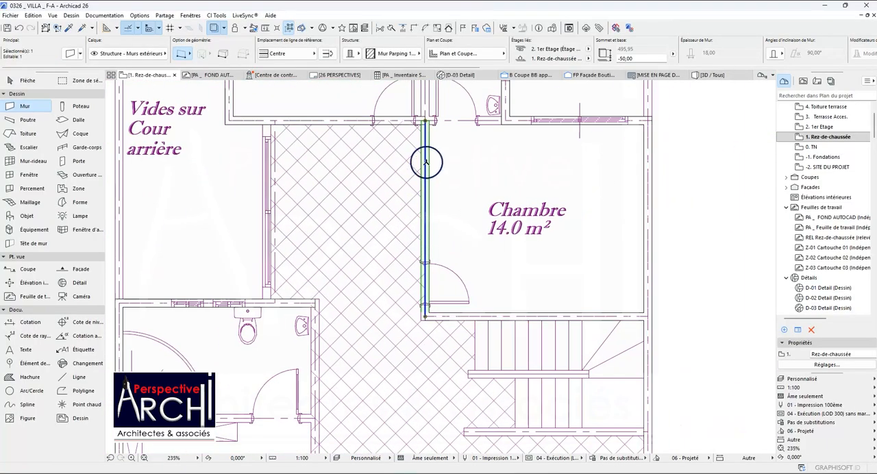
Move the wall between the Dégagement and the 14.0 m² Chambre over to the plan line between Vides sur Cour arrière and the Dégagement.
scroll(425, 140, up, 8)
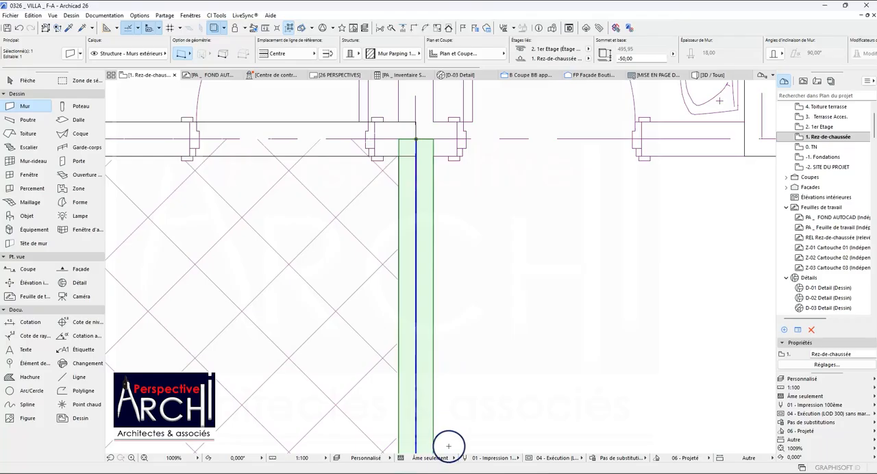
key(ctrl+d)
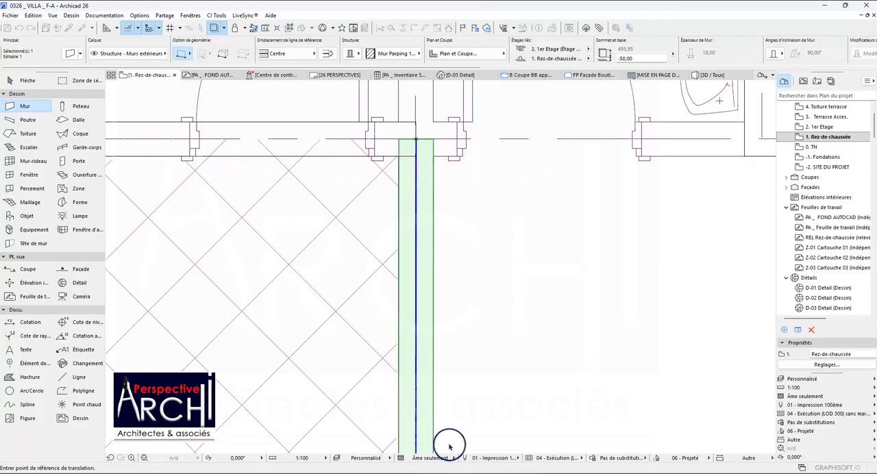
scroll(466, 370, down, 8)
scroll(463, 261, up, 3)
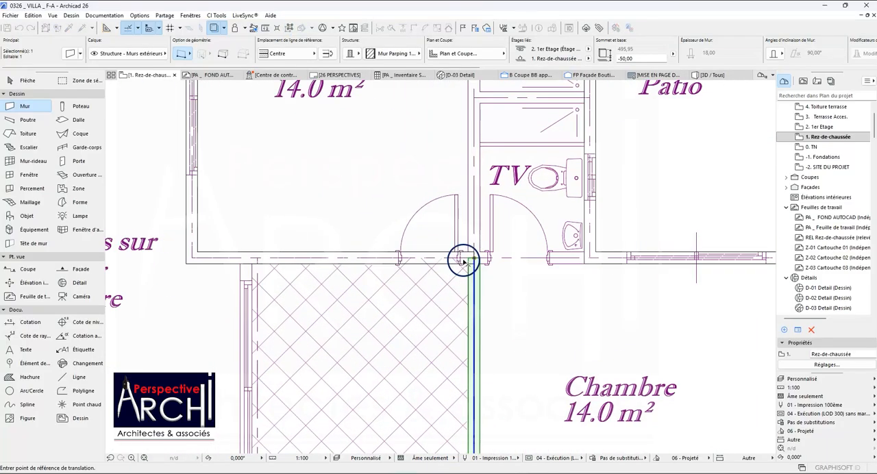
click(468, 260)
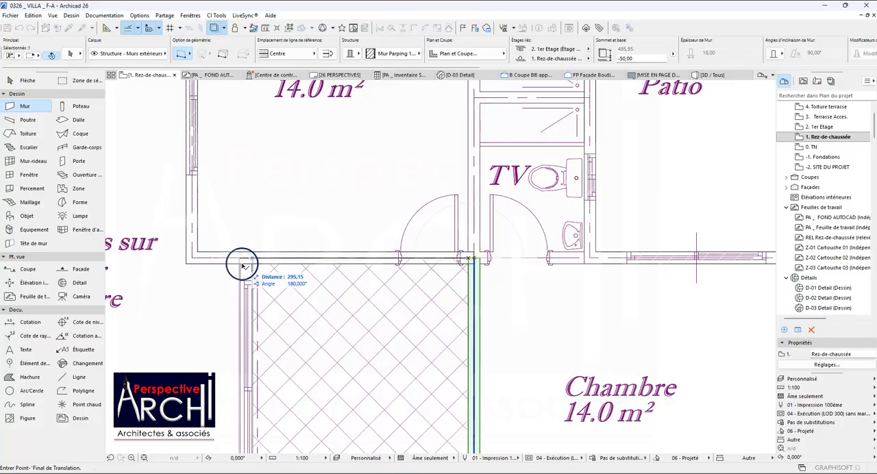
scroll(241, 266, up, 5)
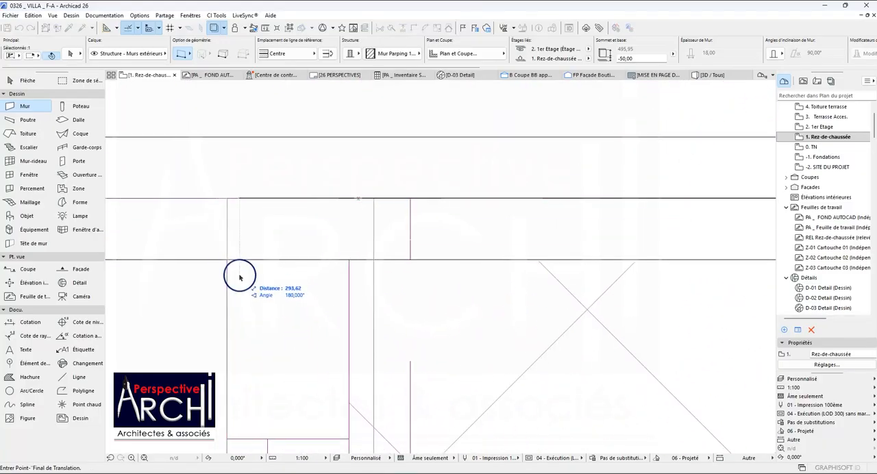
scroll(233, 262, down, 3)
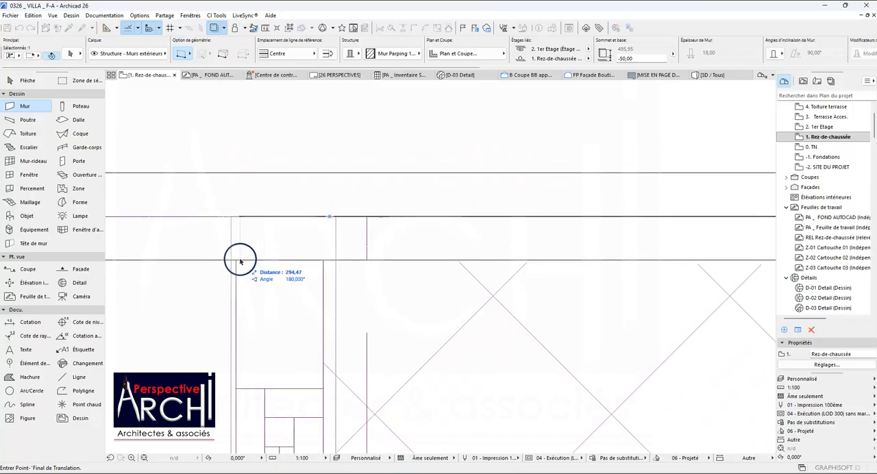
click(237, 259)
scroll(254, 214, up, 3)
scroll(256, 211, down, 5)
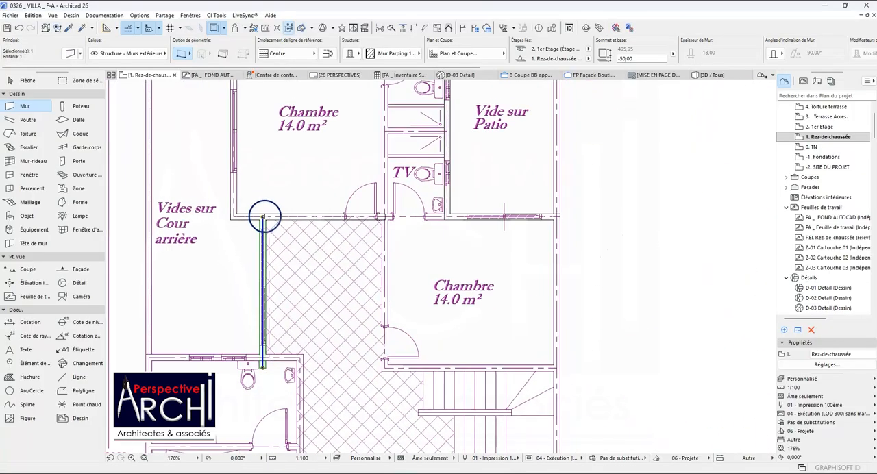
Shorten the moved wall's lower end to the axis of the bathroom wall and clear the selection.
scroll(259, 353, up, 2)
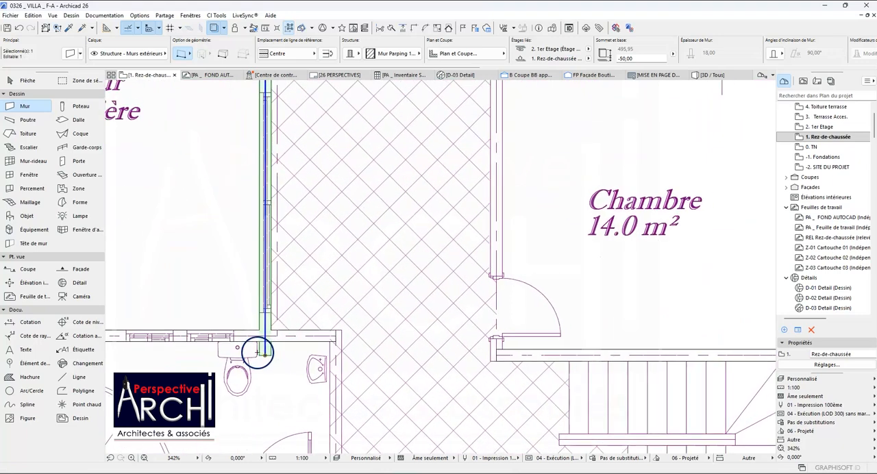
key(Escape)
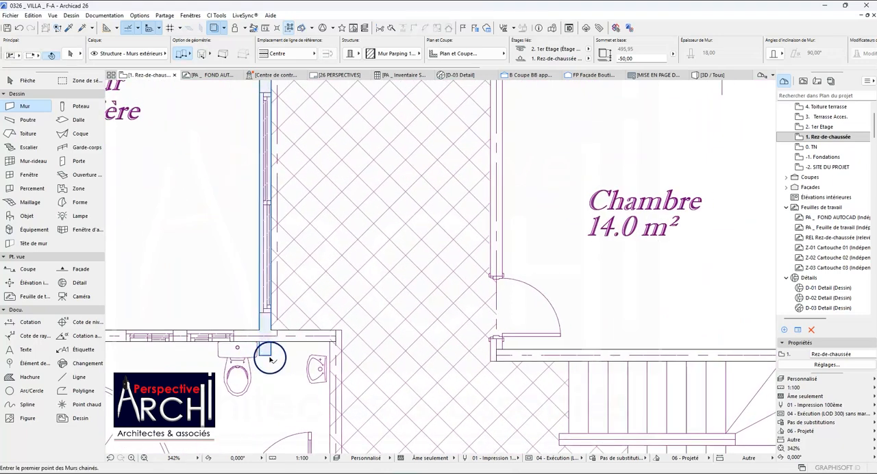
scroll(270, 357, up, 1)
shift+click(270, 357)
click(264, 355)
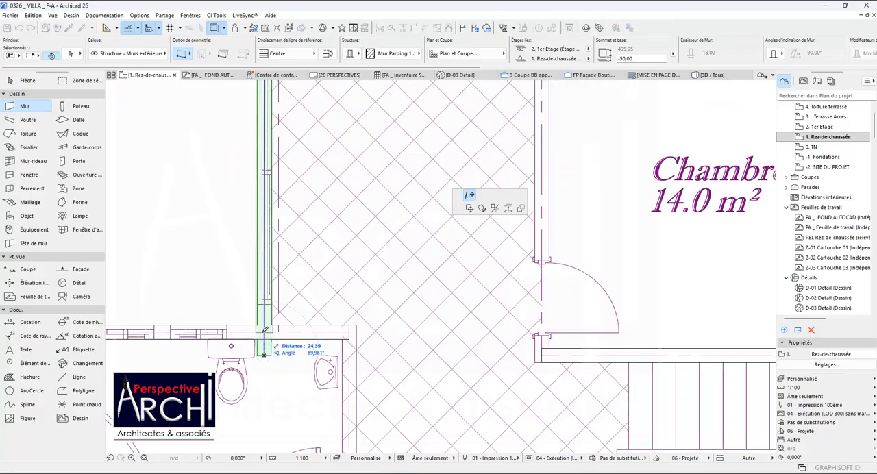
key(Escape)
key(Escape)
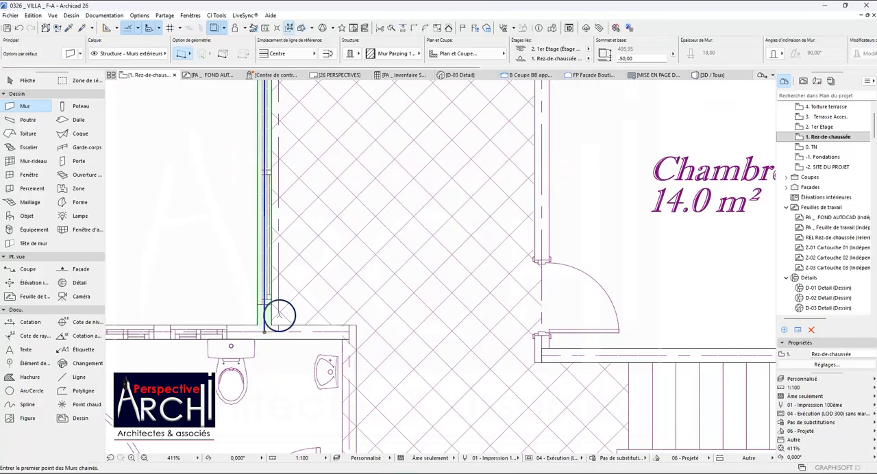
Examine the traced walls around the rear Chambre and Dégagement against the whole Etage plan.
scroll(288, 269, down, 2)
scroll(290, 272, down, 1)
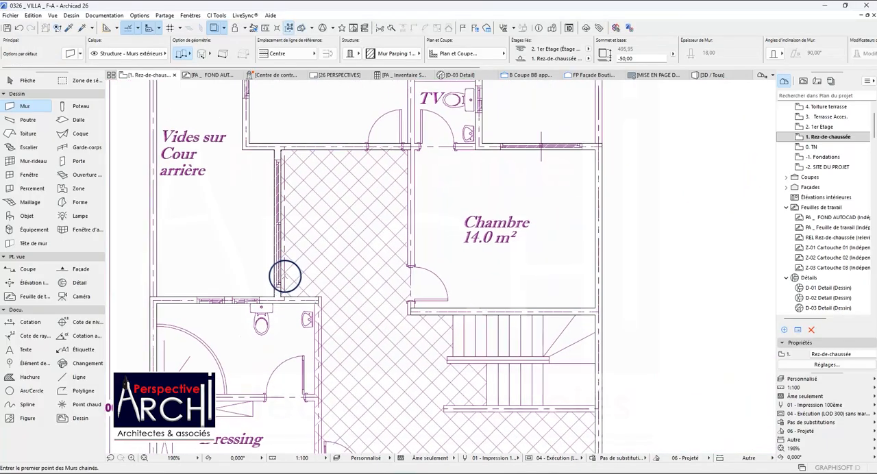
scroll(343, 279, down, 1)
scroll(384, 271, down, 1)
shift+click(393, 186)
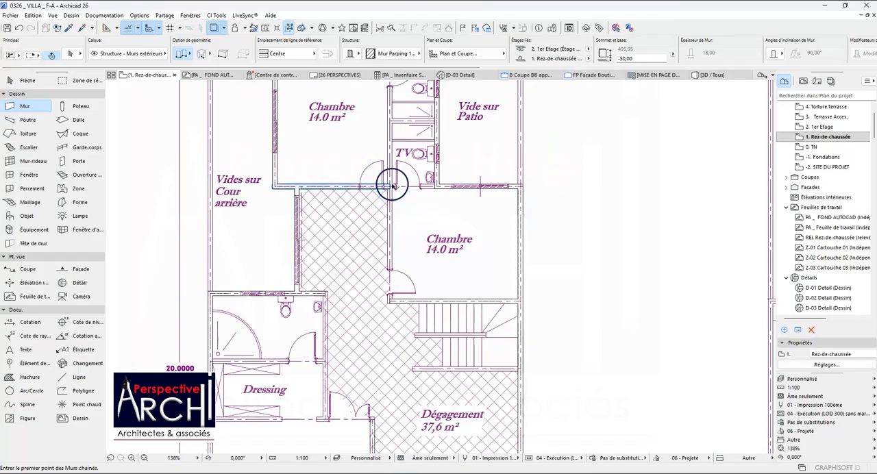
scroll(379, 214, down, 5)
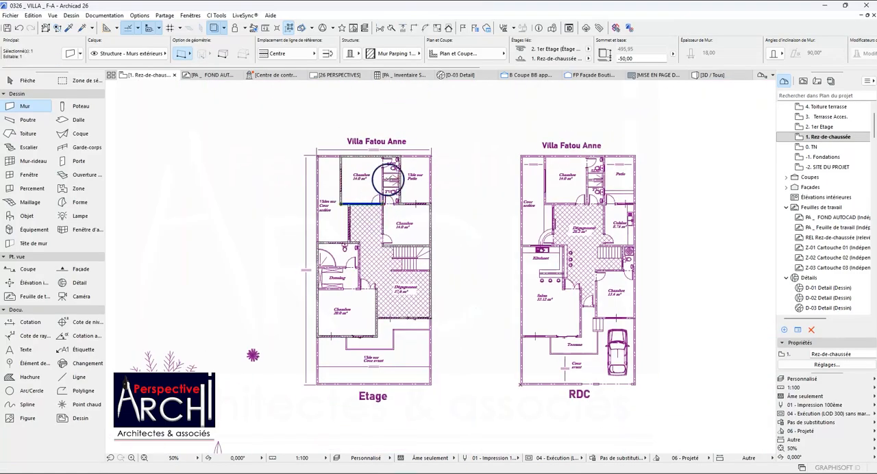
key(Escape)
scroll(356, 206, up, 3)
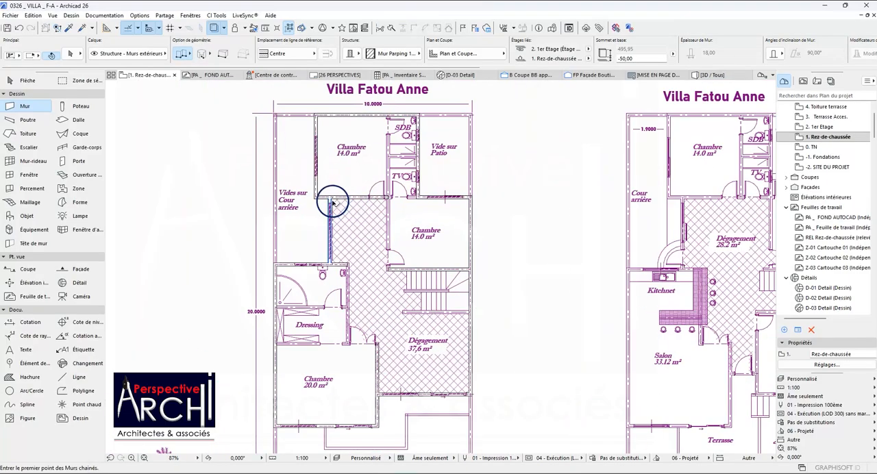
scroll(312, 214, down, 2)
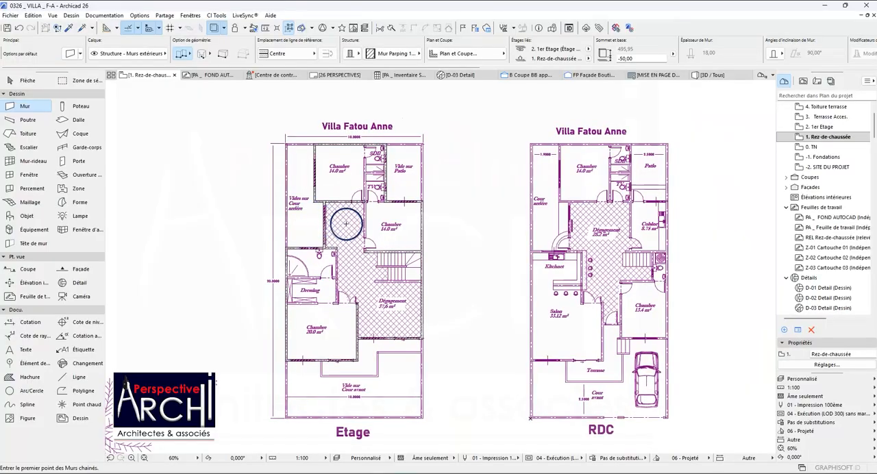
scroll(346, 224, up, 5)
scroll(356, 192, down, 2)
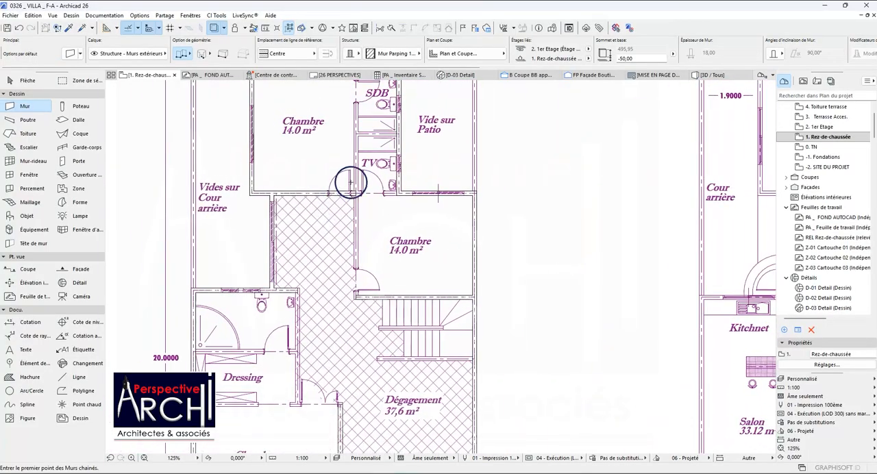
Shorten the wall below the rear 14.0 m² Chambre so it ends at the corner with the wall beside Vides sur Cour arrière.
shift+click(308, 194)
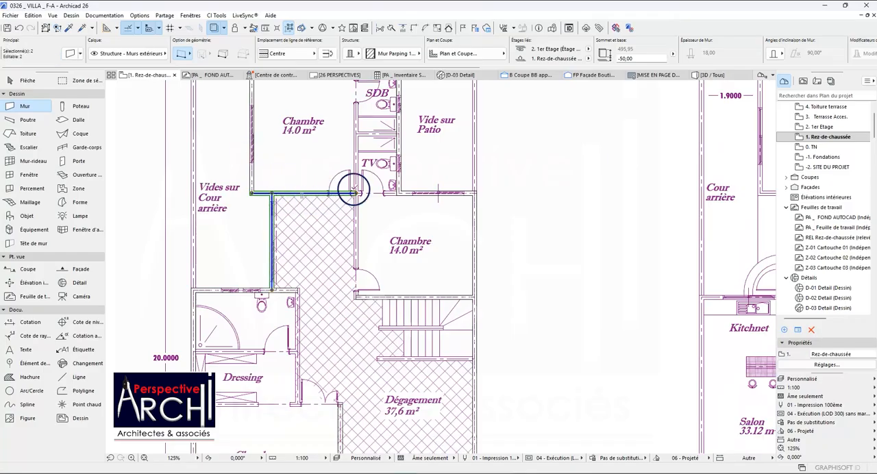
click(354, 194)
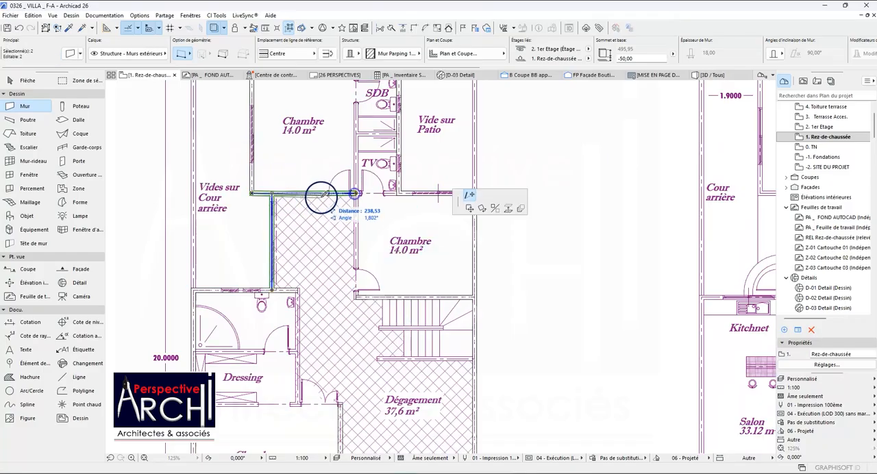
click(272, 193)
scroll(286, 200, up, 5)
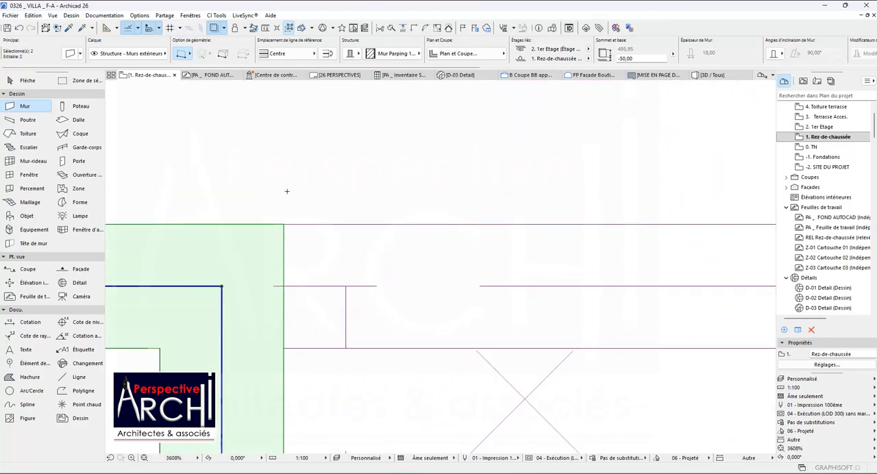
scroll(285, 200, down, 6)
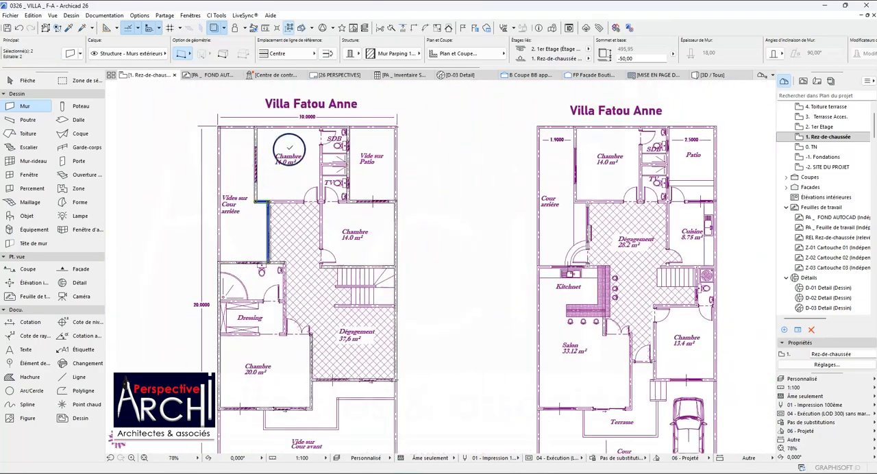
scroll(326, 133, up, 3)
scroll(374, 124, down, 5)
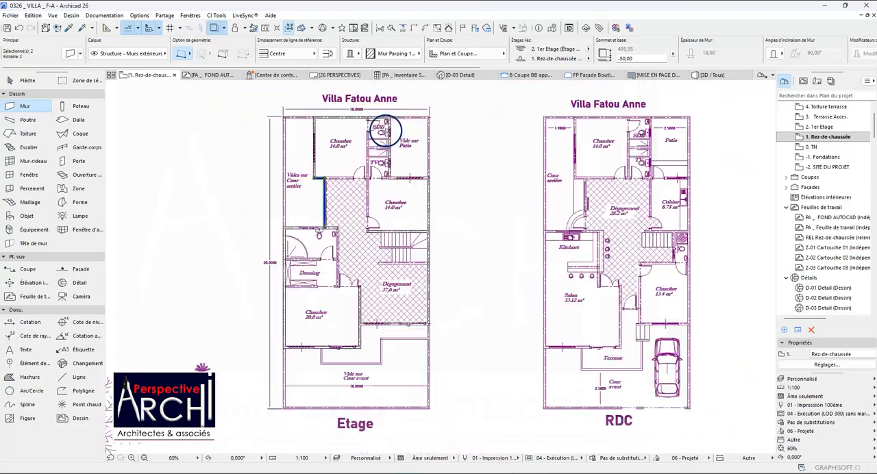
scroll(360, 274, up, 3)
key(Escape)
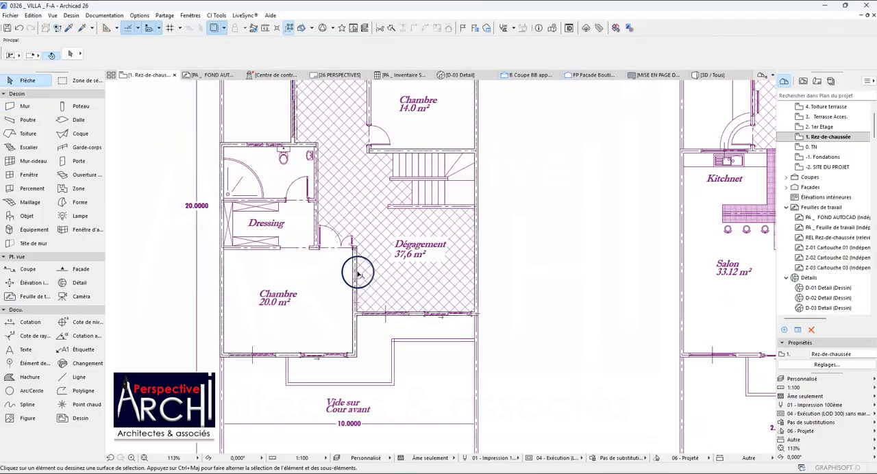
Shorten the wall between the 20.0 m² Chambre and the Dégagement to the Dégagement's front wall and intersect the two into a corner.
click(356, 266)
click(355, 255)
scroll(356, 312, up, 4)
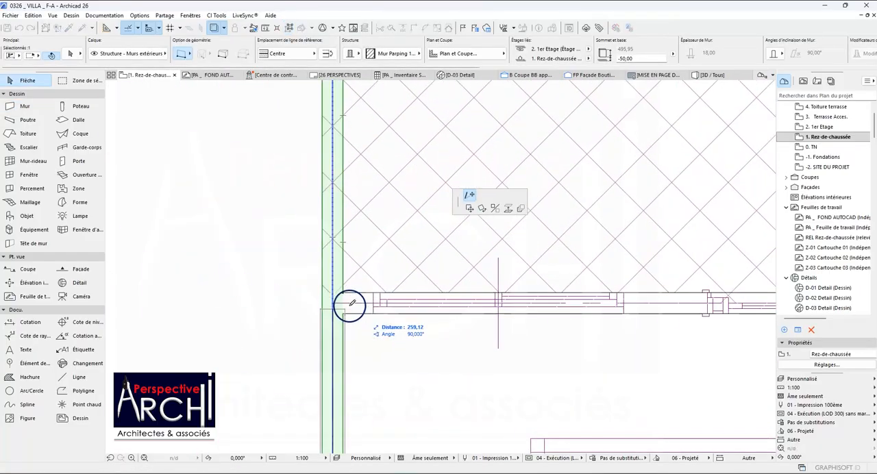
click(346, 296)
shift+click(349, 302)
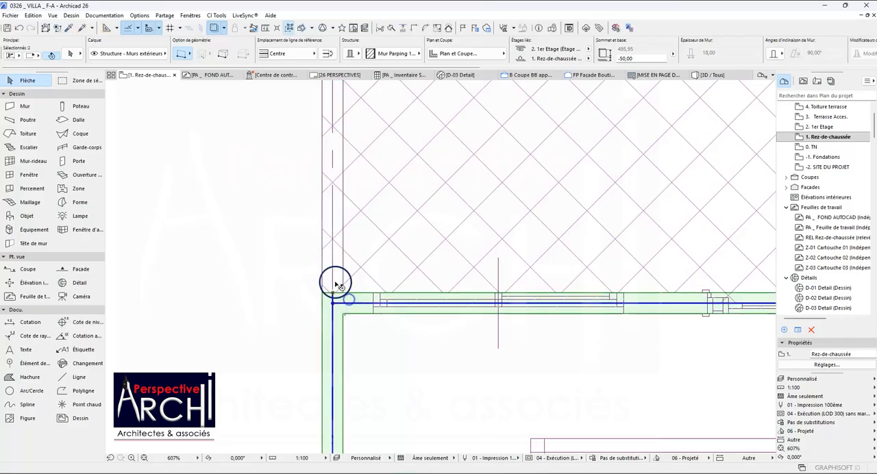
click(413, 28)
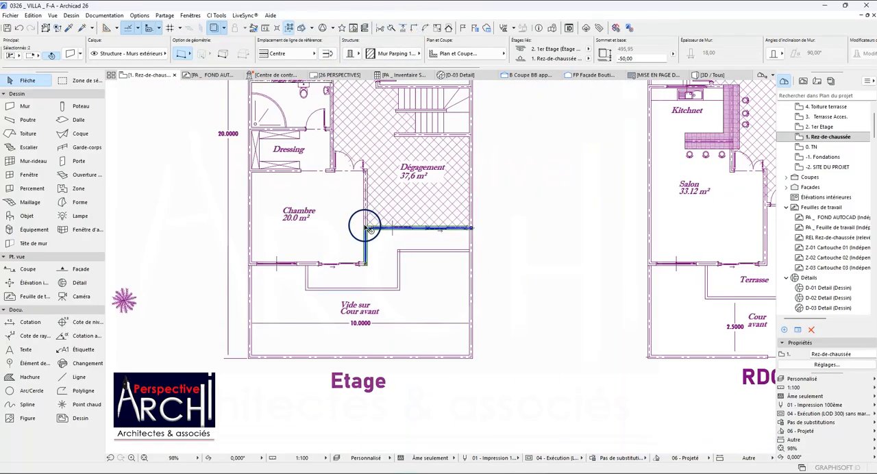
click(358, 208)
scroll(349, 235, down, 4)
scroll(301, 255, up, 7)
scroll(299, 259, down, 5)
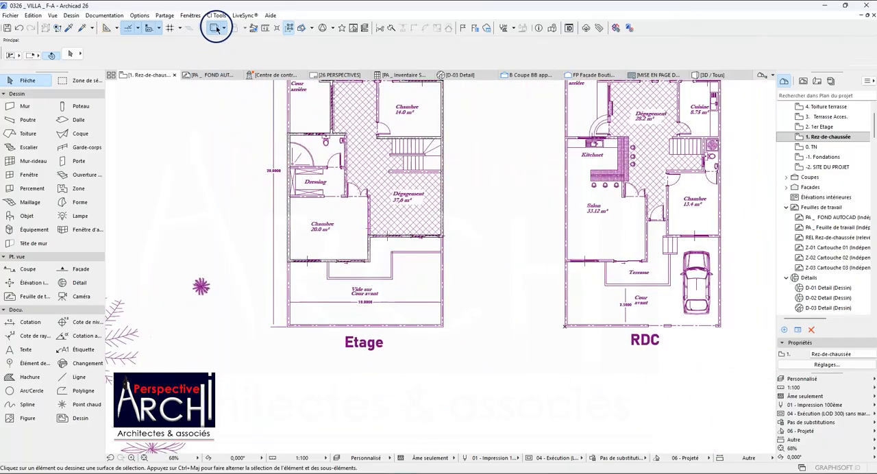
Hide the AutoCAD trace reference and delete the interior wall between the 14.0 m² Chambre and the stairs.
scroll(290, 186, down, 2)
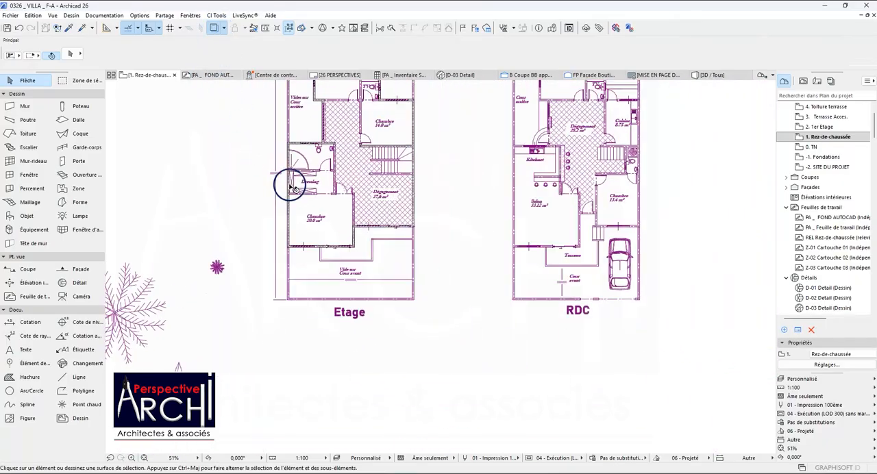
click(220, 31)
scroll(308, 164, down, 3)
scroll(317, 161, up, 5)
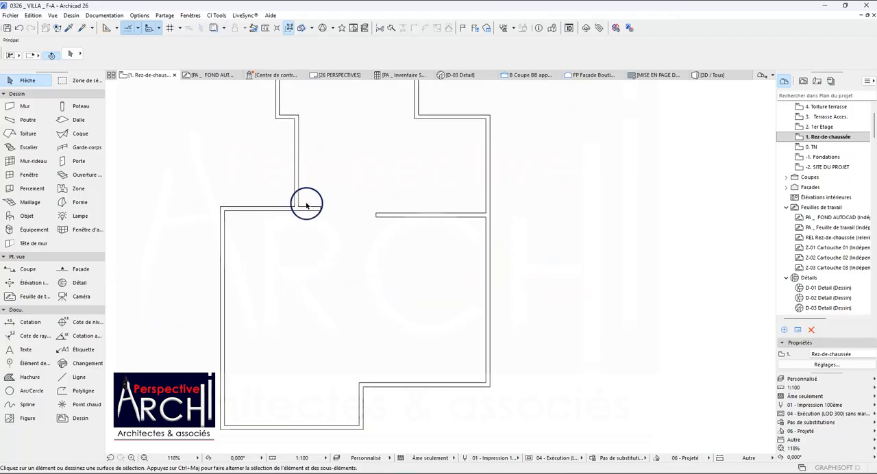
click(377, 216)
key(Delete)
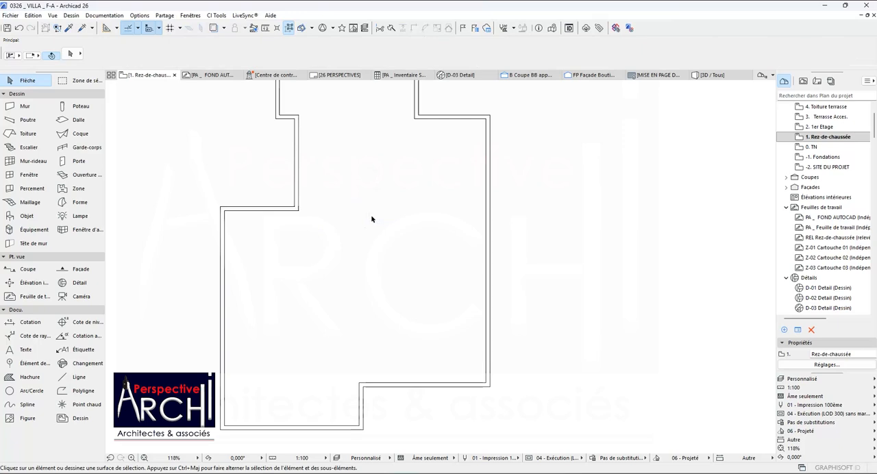
Intersect the two walls at the corner between the bathroom and Vides sur Cour arrière, and show the AutoCAD trace reference again.
scroll(371, 209, up, 2)
click(264, 177)
shift+click(240, 205)
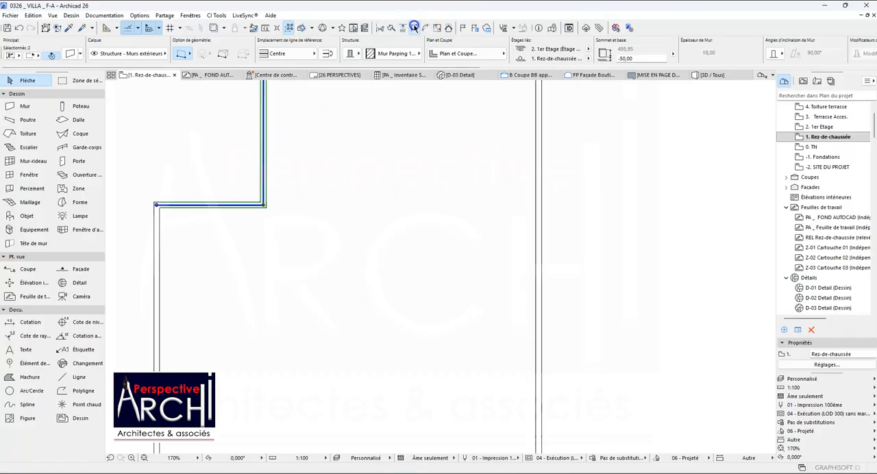
scroll(370, 216, down, 5)
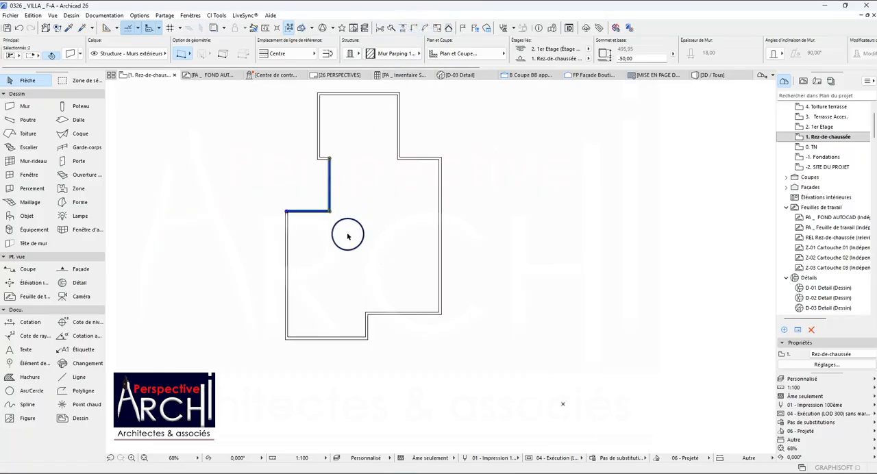
scroll(365, 209, down, 2)
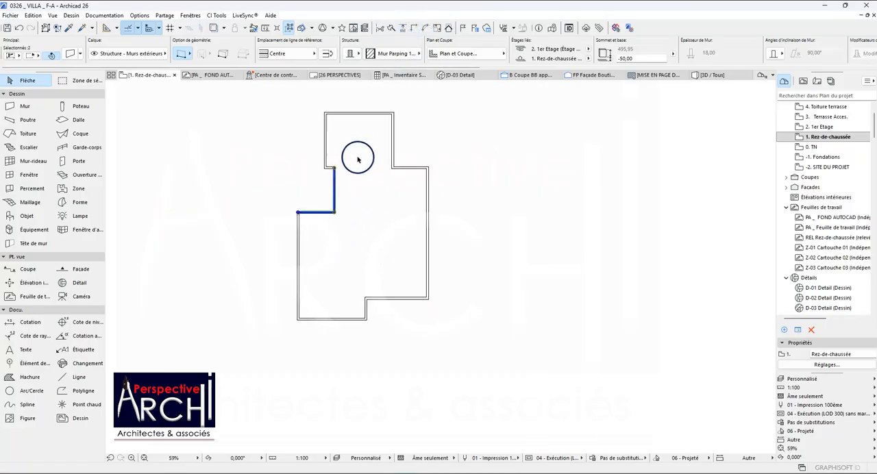
scroll(348, 162, up, 2)
key(Escape)
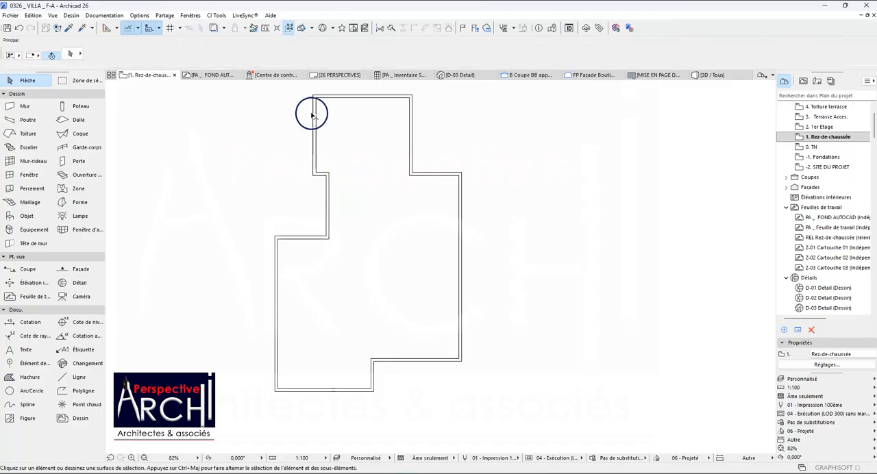
click(217, 28)
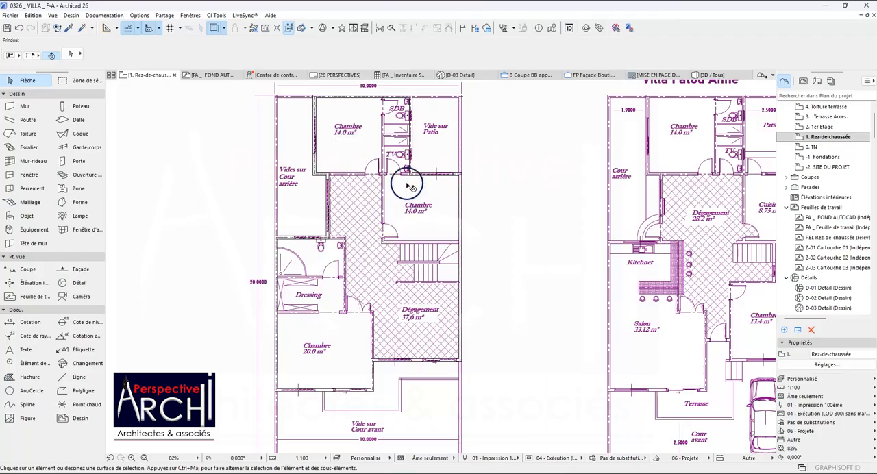
Set the default wall composite to Mur Parping 15+3 Int.
scroll(392, 282, down, 4)
scroll(393, 280, up, 4)
scroll(325, 174, down, 1)
scroll(302, 161, down, 1)
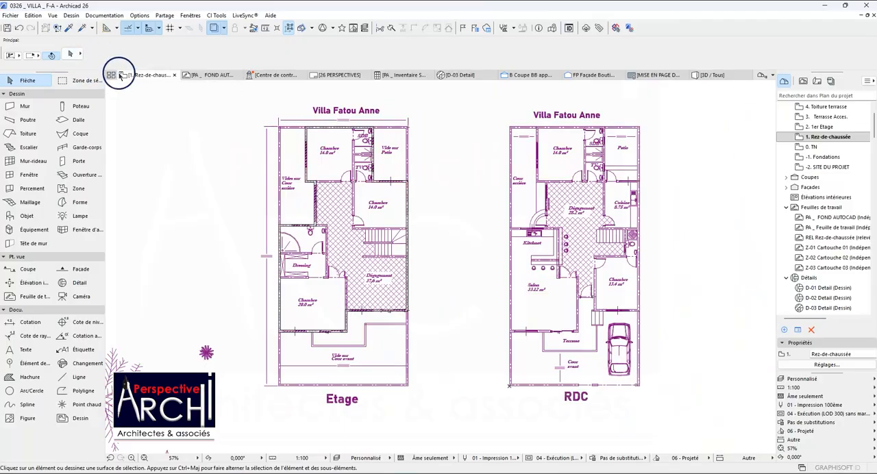
click(23, 106)
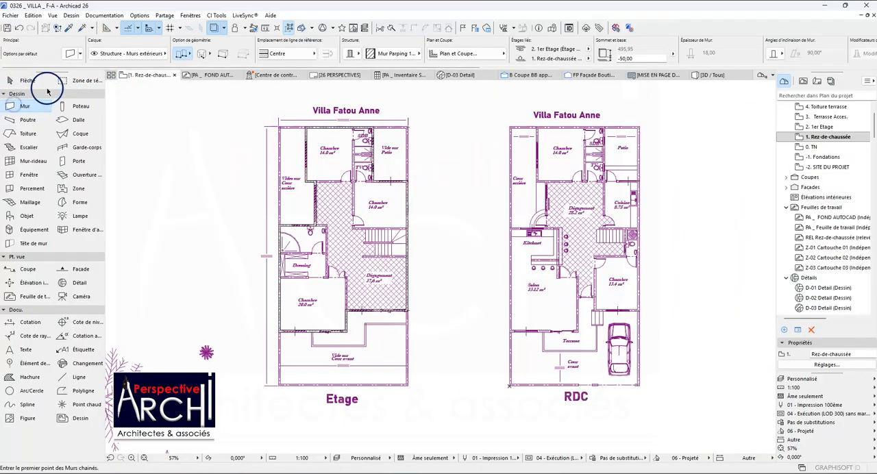
click(69, 54)
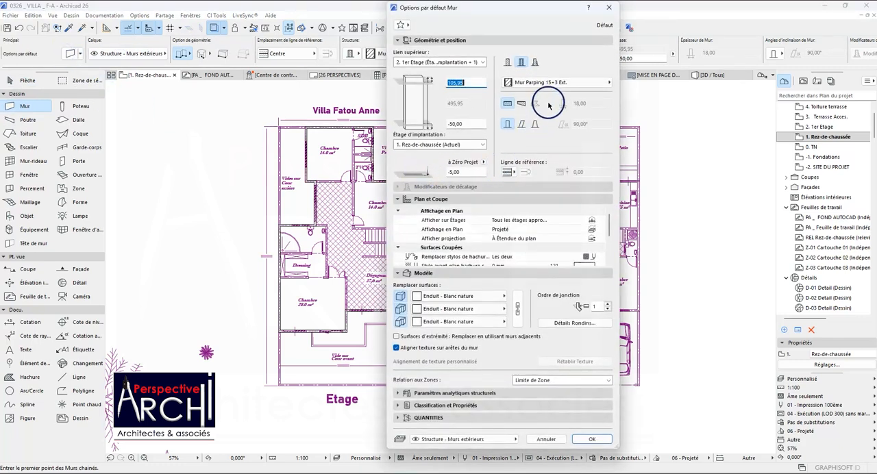
click(562, 83)
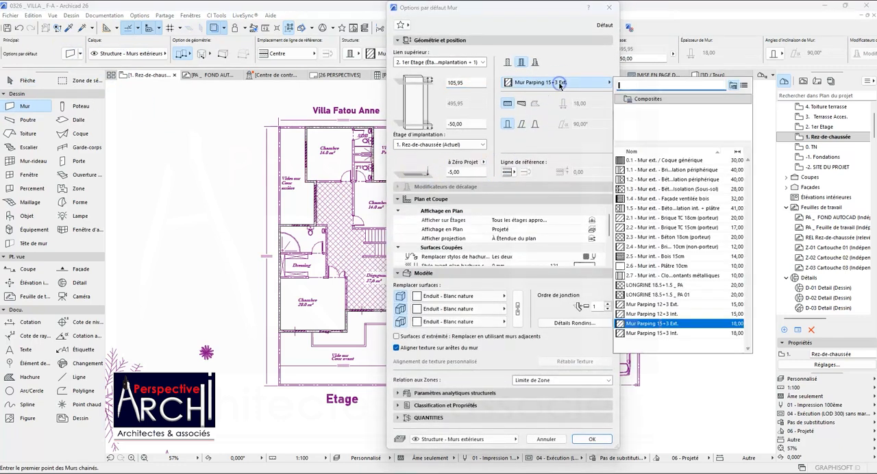
click(666, 334)
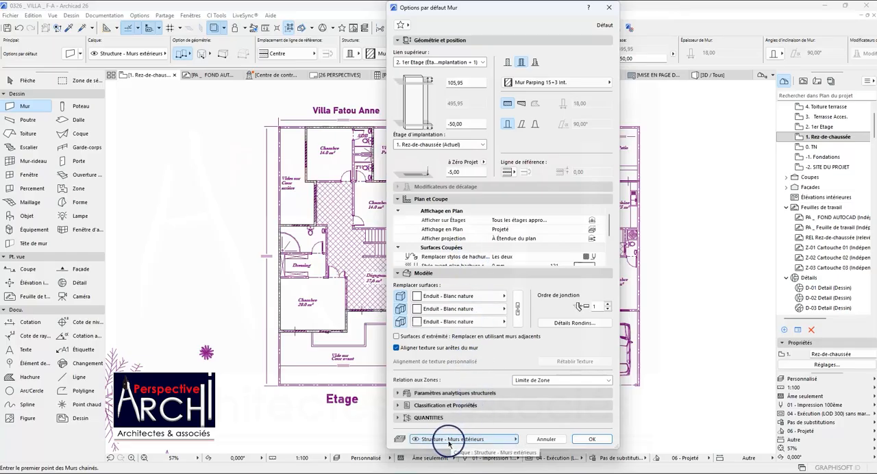
Assign the default wall to the layer Structure - Murs intérieurs and accept the wall settings.
click(499, 441)
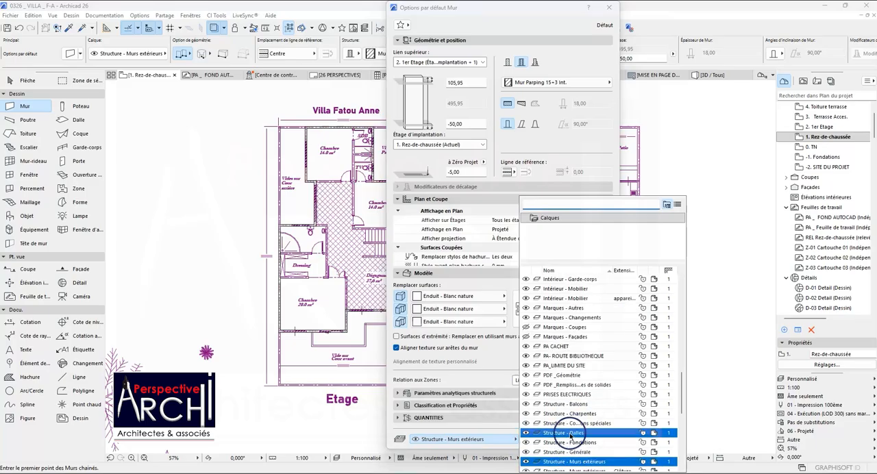
scroll(563, 443, down, 1)
scroll(573, 439, down, 1)
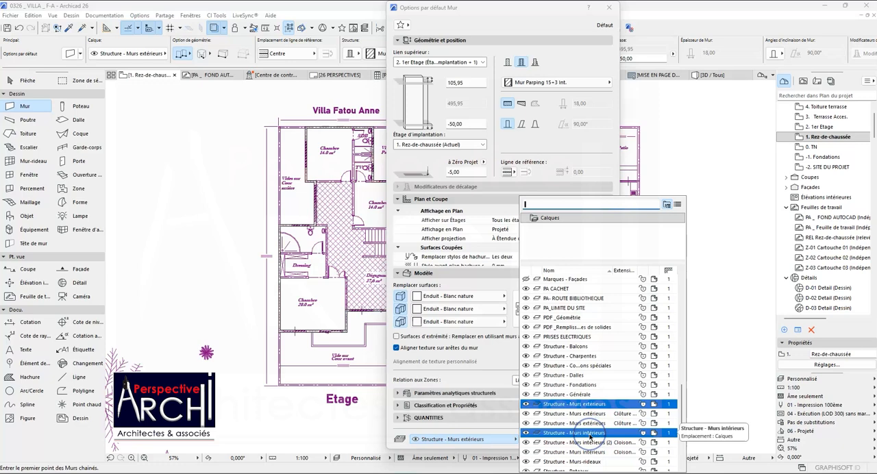
click(591, 436)
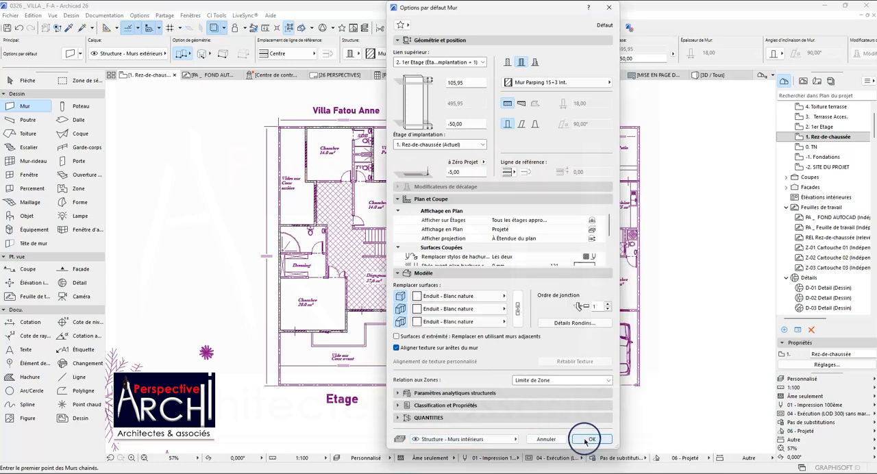
click(588, 439)
Draw a chained interior wall from the Dégagement's front-wall corner, around the 20.0 m² Chambre, Dressing and bathroom, to the wall beside Vides sur Cour arrière.
scroll(357, 273, up, 8)
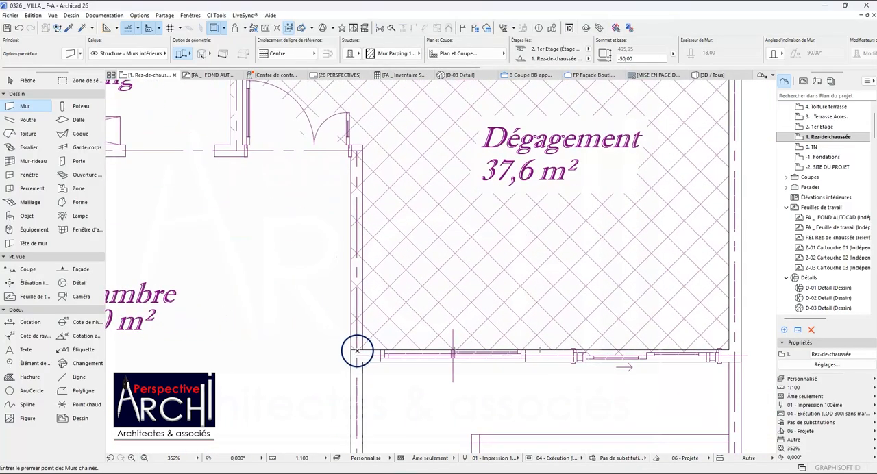
click(358, 352)
scroll(355, 336, down, 3)
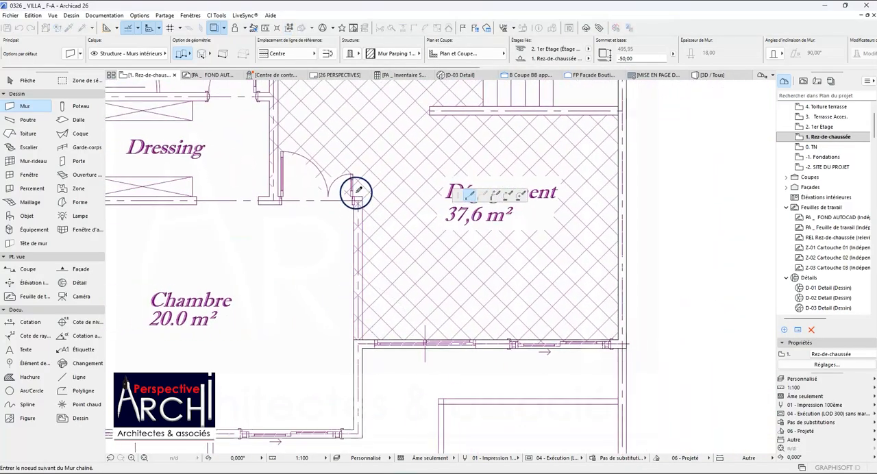
scroll(355, 192, up, 6)
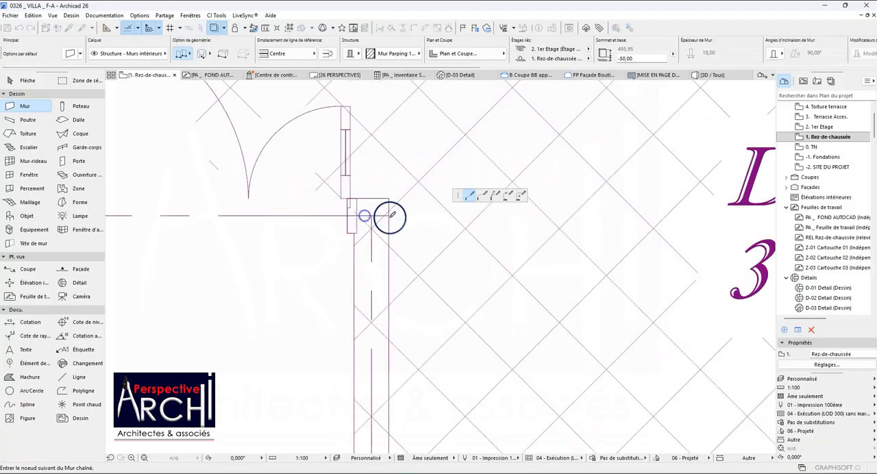
scroll(357, 215, down, 4)
scroll(294, 214, up, 2)
scroll(308, 215, down, 5)
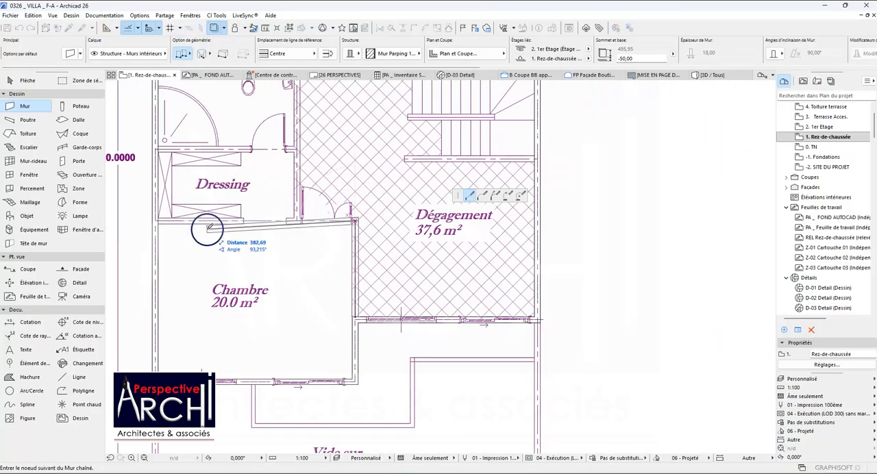
scroll(288, 218, up, 4)
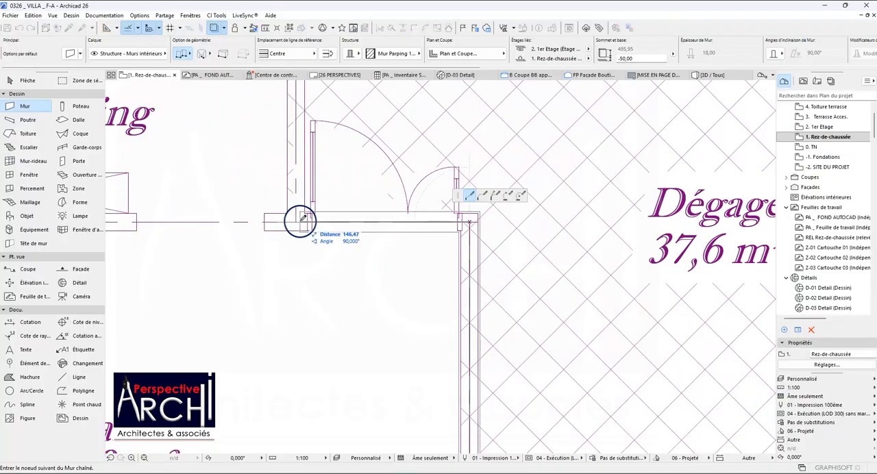
scroll(297, 220, down, 6)
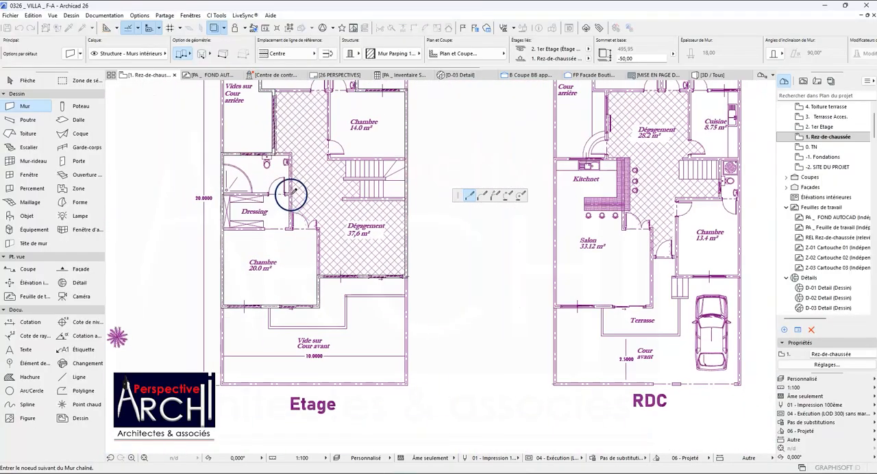
scroll(288, 160, up, 5)
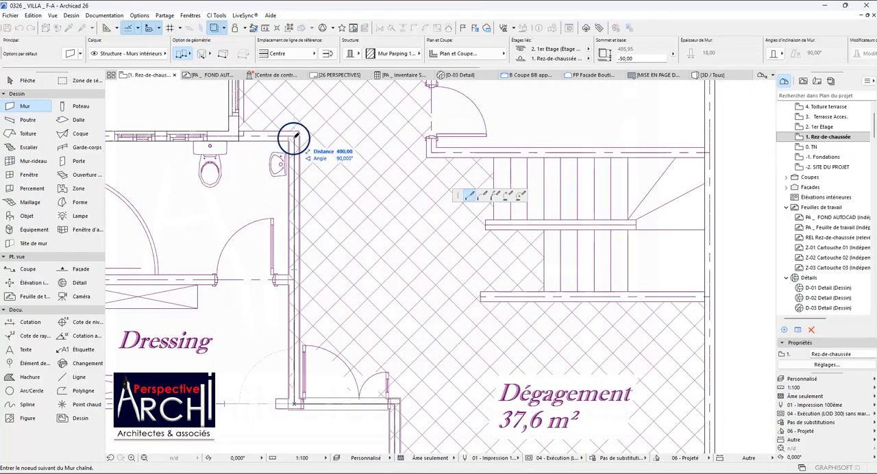
scroll(271, 139, up, 4)
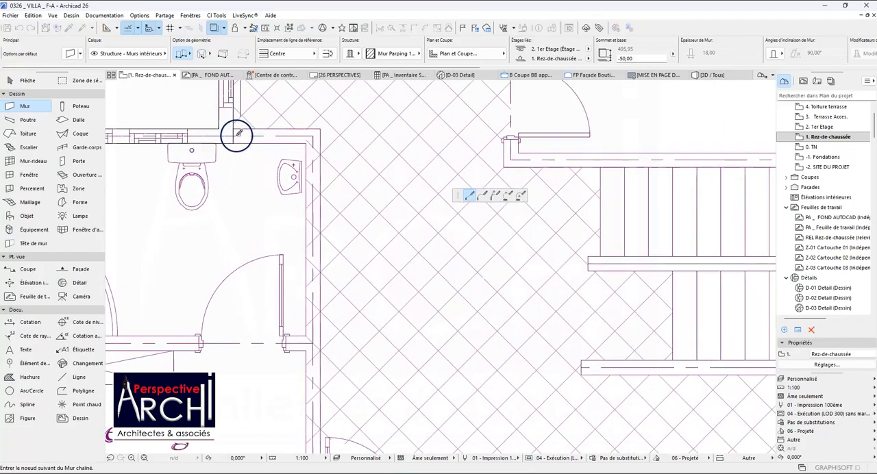
double_click(230, 135)
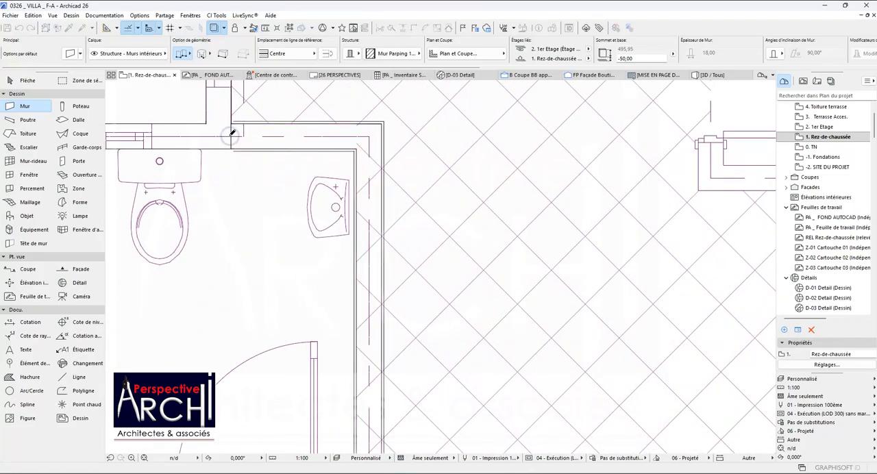
Examine the new interior wall chain at the bathroom corner and check the partial structure display, keeping Âme seulement.
scroll(229, 135, down, 5)
scroll(271, 162, up, 7)
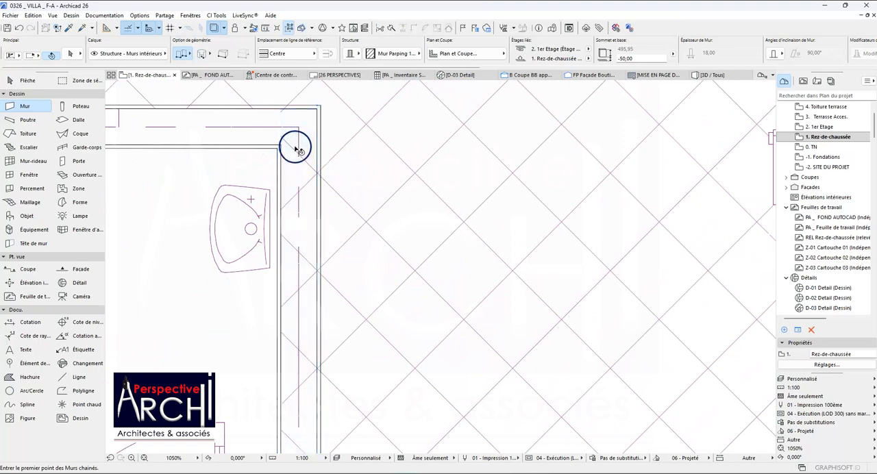
shift+click(309, 124)
shift+click(271, 126)
scroll(291, 137, down, 6)
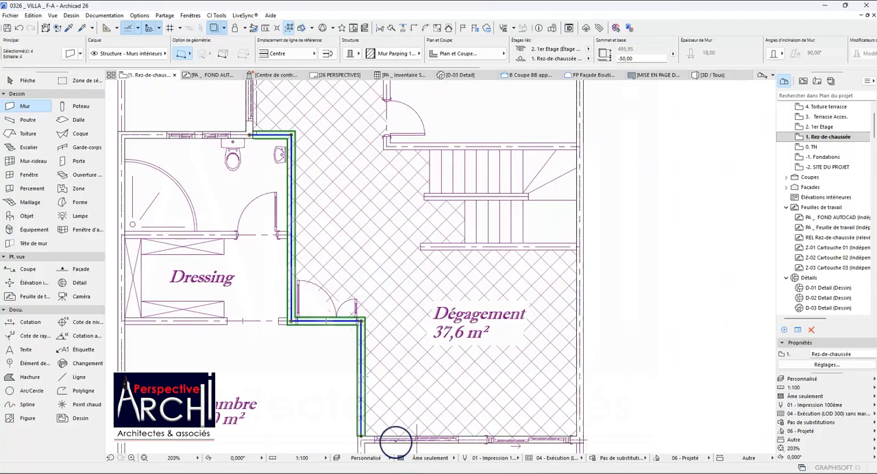
click(418, 459)
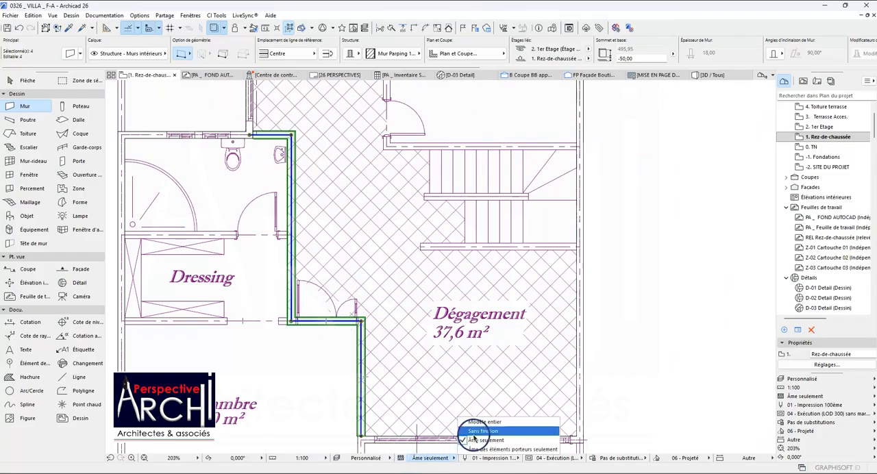
click(473, 440)
key(Escape)
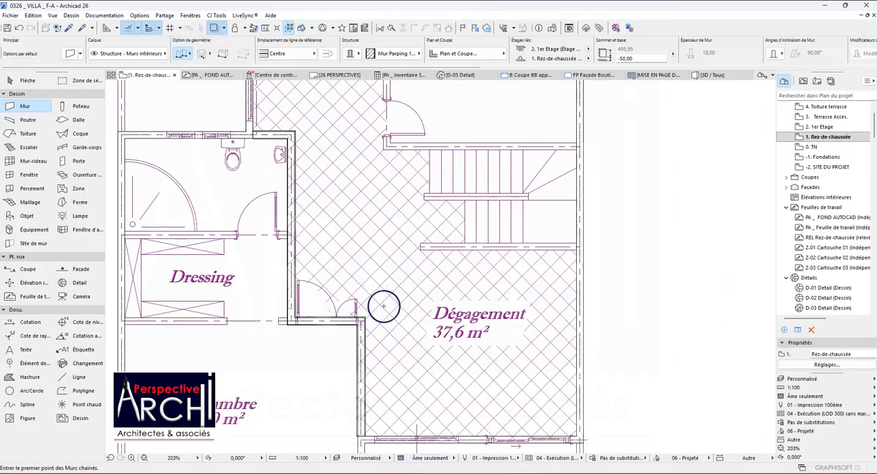
Stretch the interior wall between the 20.0 m² Chambre and the Dégagement to the axis of the Dégagement's front wall.
scroll(381, 303, down, 3)
scroll(366, 366, up, 8)
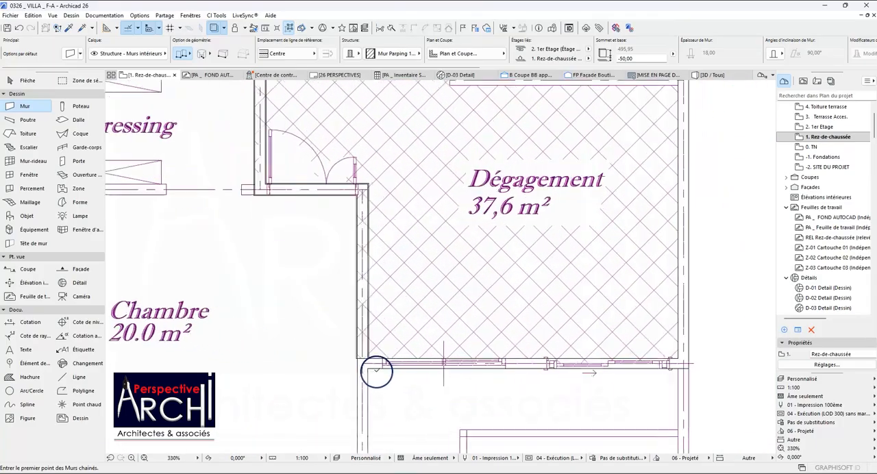
shift+click(352, 337)
click(343, 337)
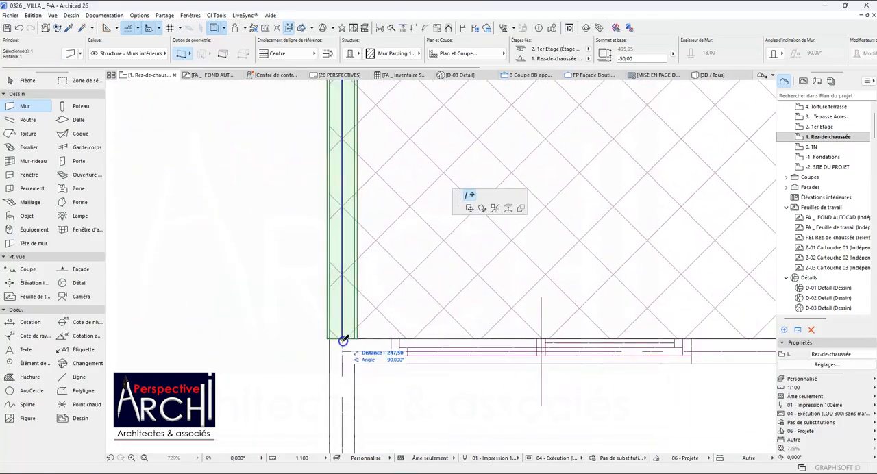
click(342, 351)
key(Escape)
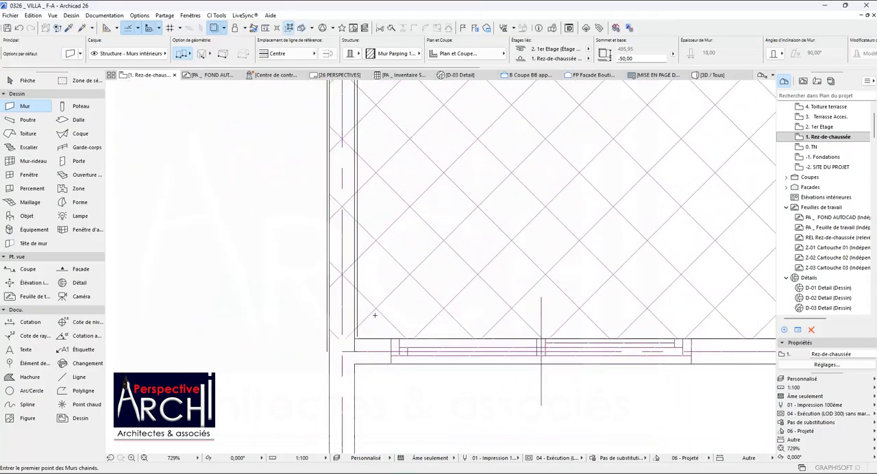
Draw an interior wall along the Dégagement's rear edge from the wall beside Vides sur Cour arrière to the corner of Vide sur Patio.
scroll(353, 357, down, 12)
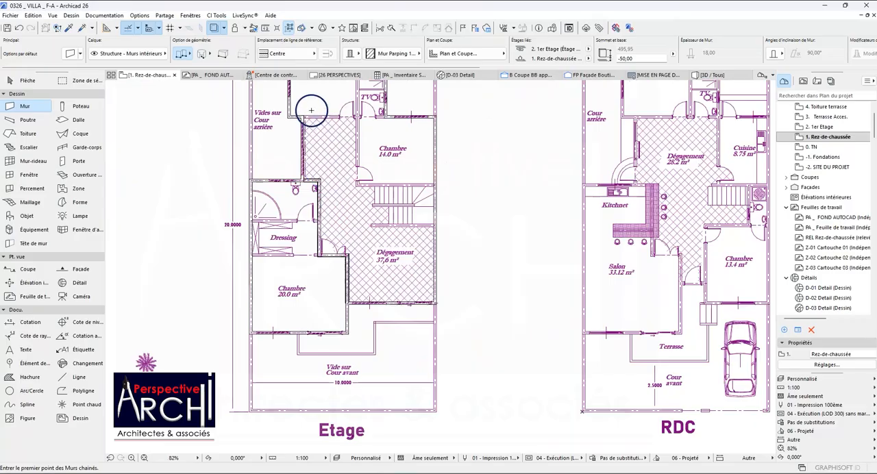
scroll(311, 110, up, 12)
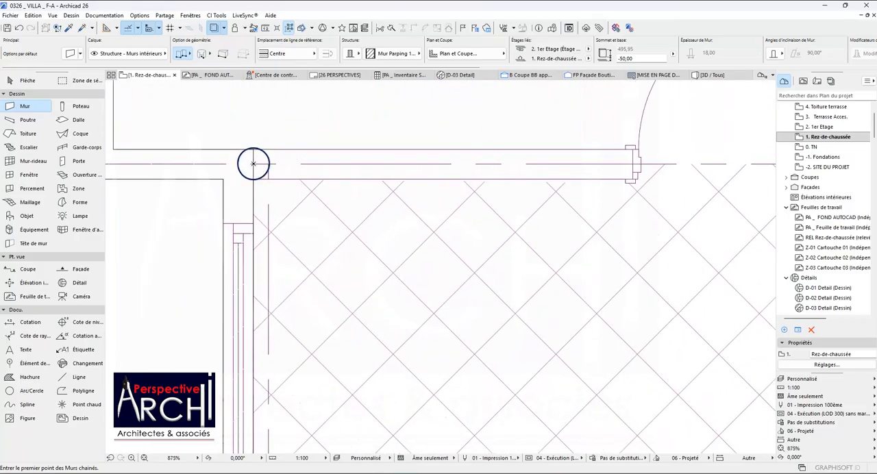
click(253, 164)
scroll(256, 162, down, 6)
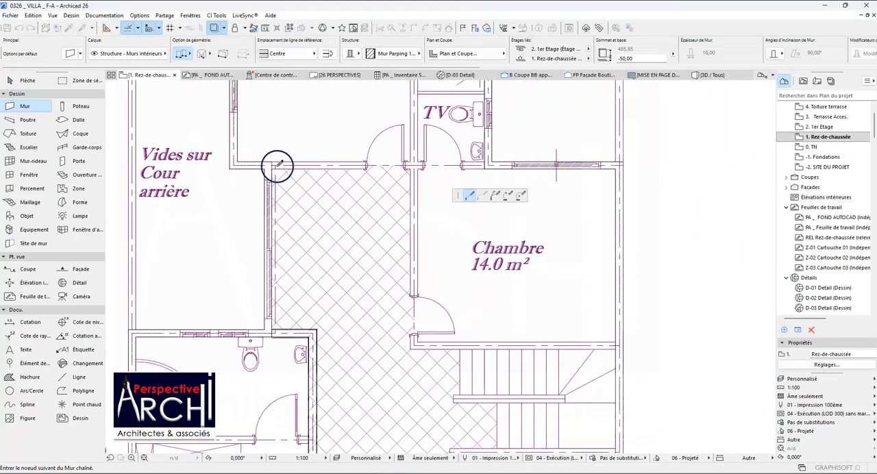
scroll(349, 171, down, 2)
scroll(408, 169, up, 6)
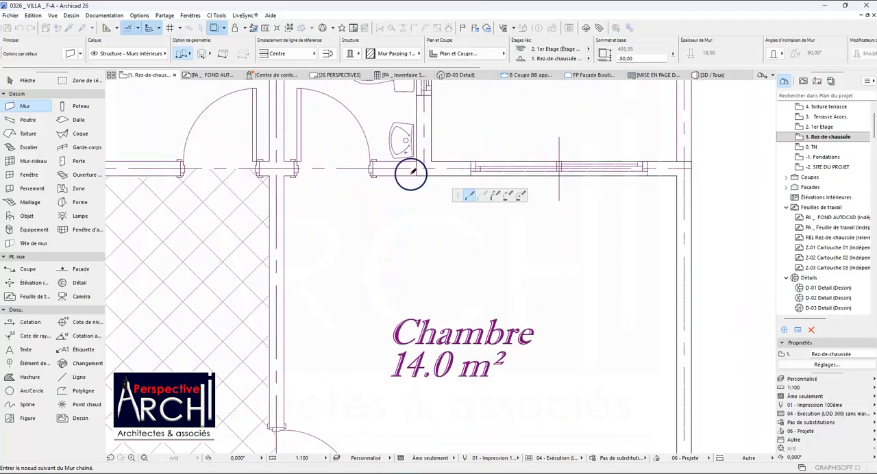
double_click(419, 164)
scroll(404, 175, down, 5)
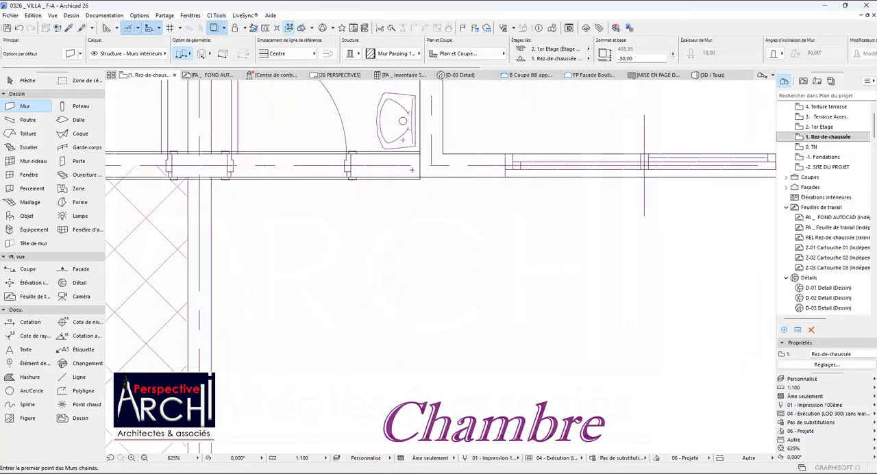
Draw a chained interior wall from the side exterior wall behind the stairs, around the 14.0 m² Chambre, then 780 straight back to the SDB's rear wall.
scroll(369, 294, up, 1)
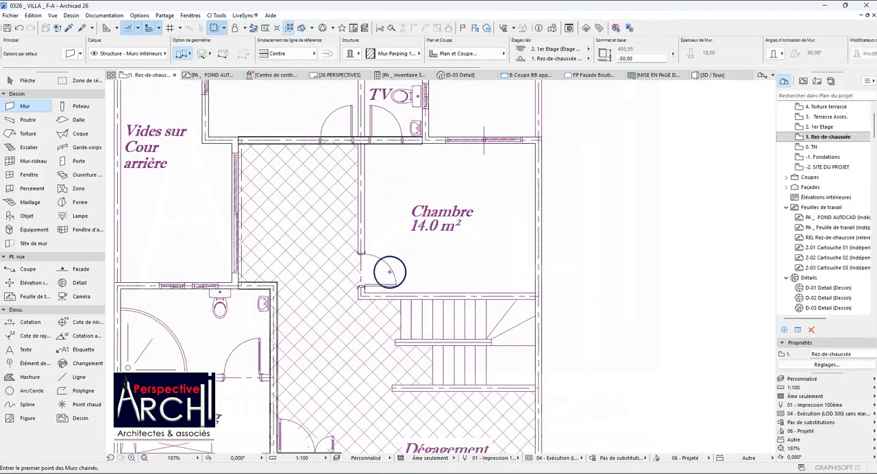
scroll(521, 293, up, 5)
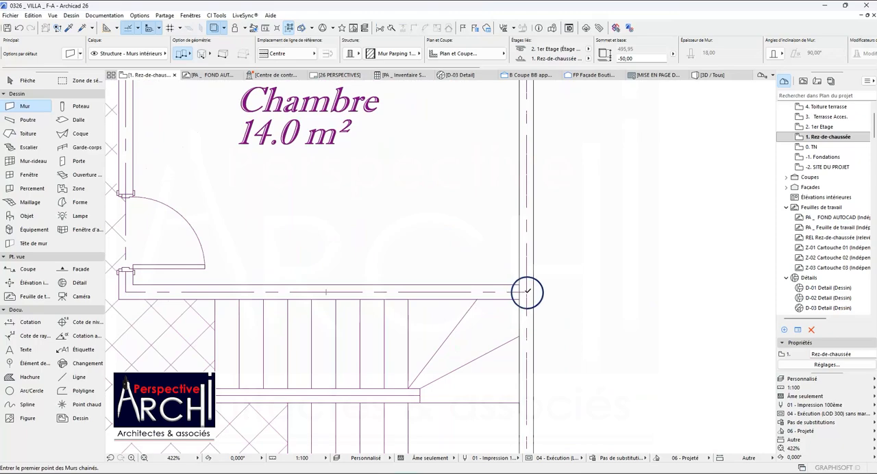
click(527, 292)
scroll(525, 295, down, 2)
scroll(358, 297, up, 2)
scroll(350, 288, up, 1)
click(344, 289)
scroll(347, 274, down, 4)
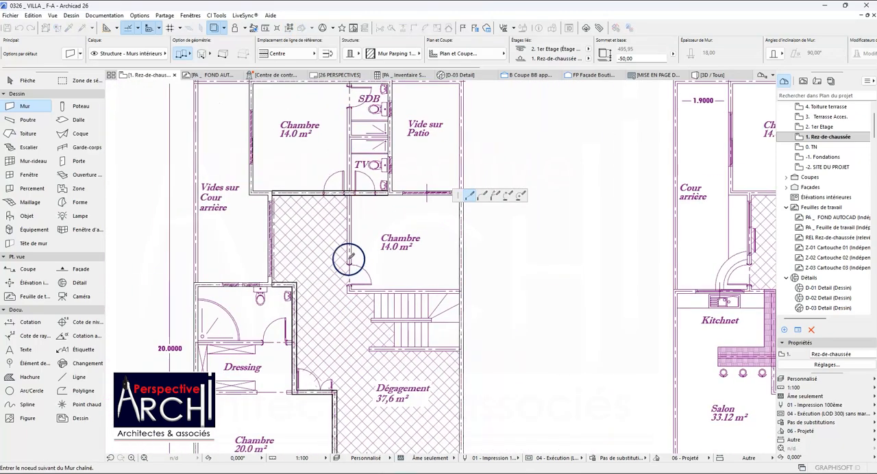
scroll(351, 200, down, 3)
scroll(349, 125, up, 6)
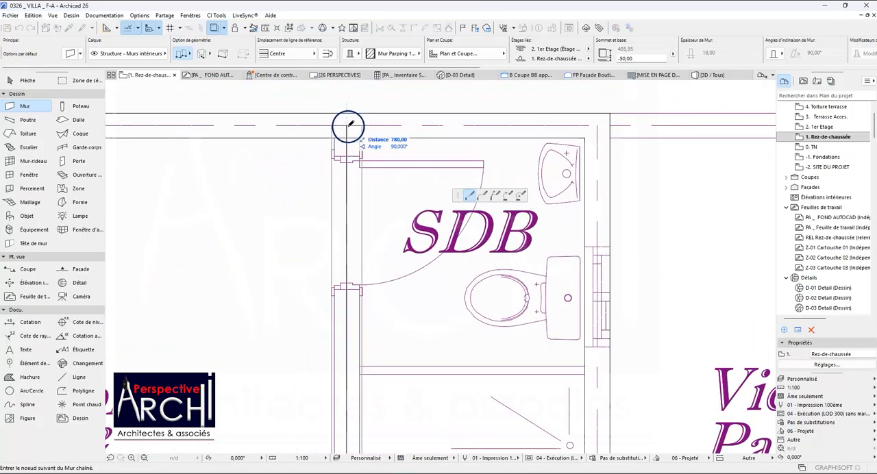
double_click(348, 126)
End the chained interior wall on the axis of the SDB's rear wall and check how the two walls join.
shift+click(348, 139)
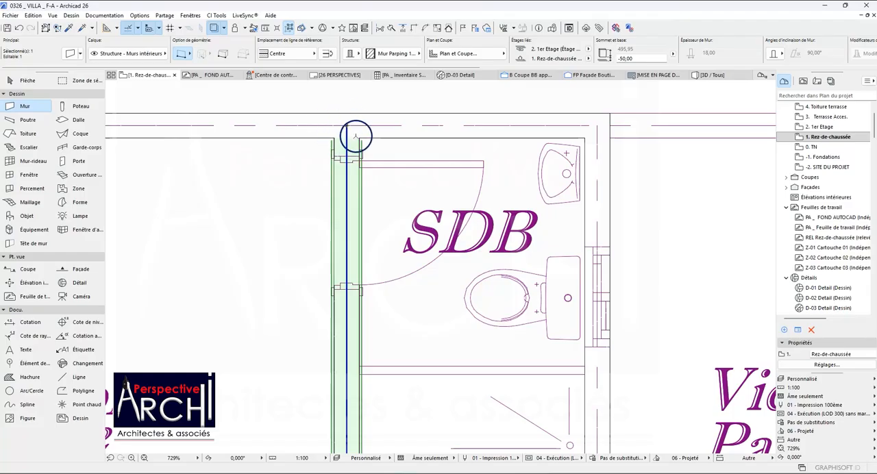
scroll(356, 136, up, 5)
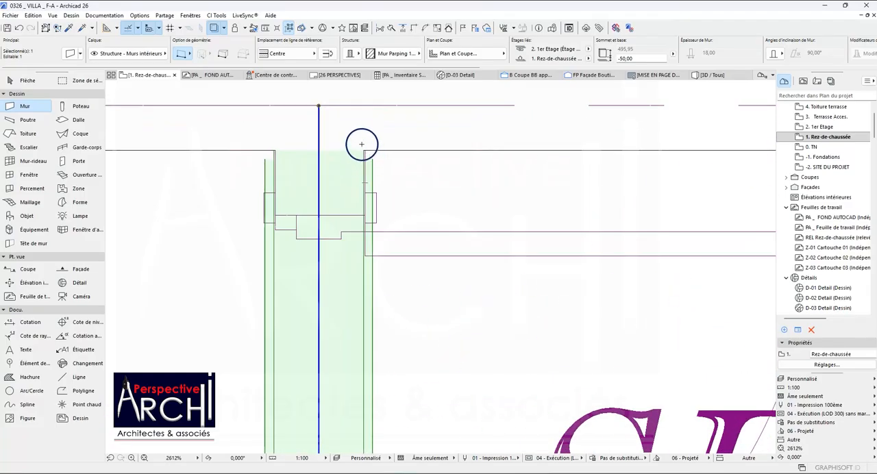
scroll(377, 132, down, 12)
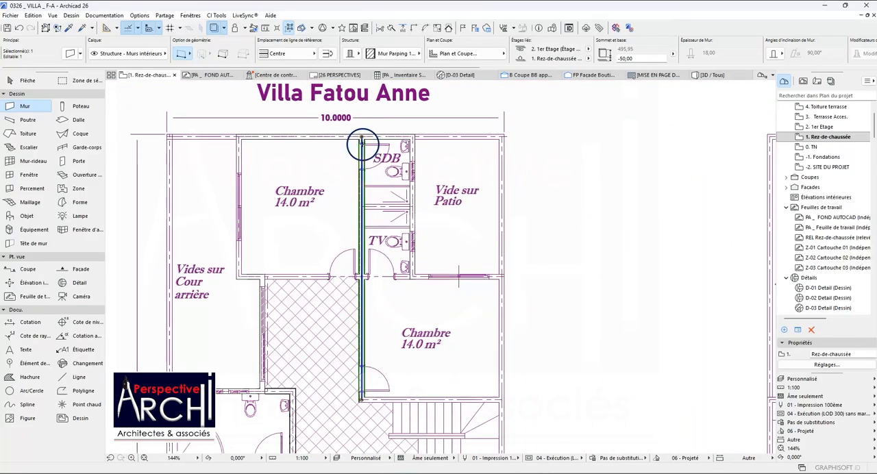
scroll(373, 226, down, 4)
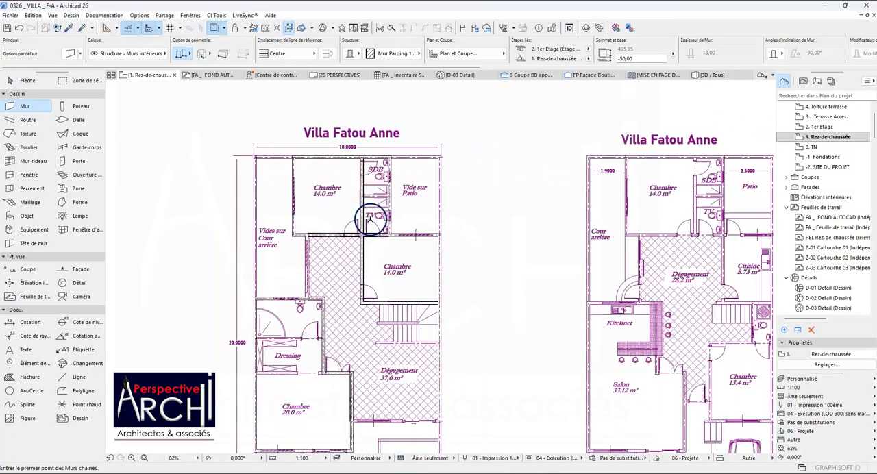
Draw an interior wall about 337 long along the Dégagement side of the stairs, from the side exterior wall's axis to the plan line's free end.
scroll(393, 312, up, 9)
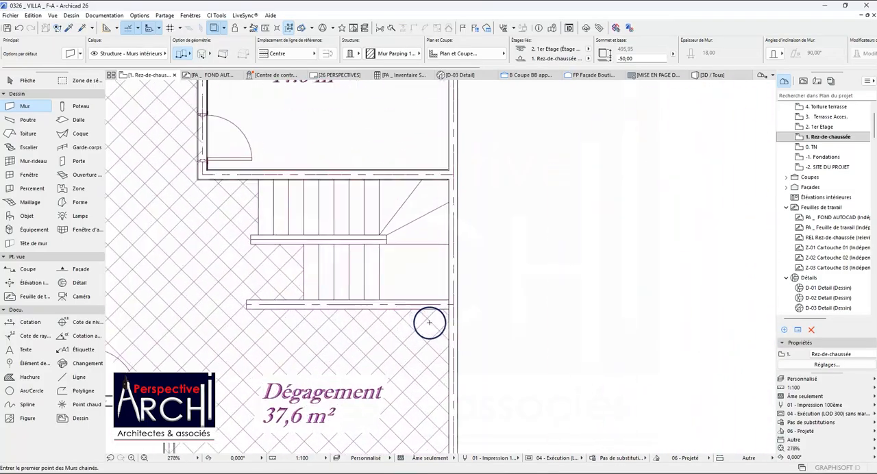
click(485, 281)
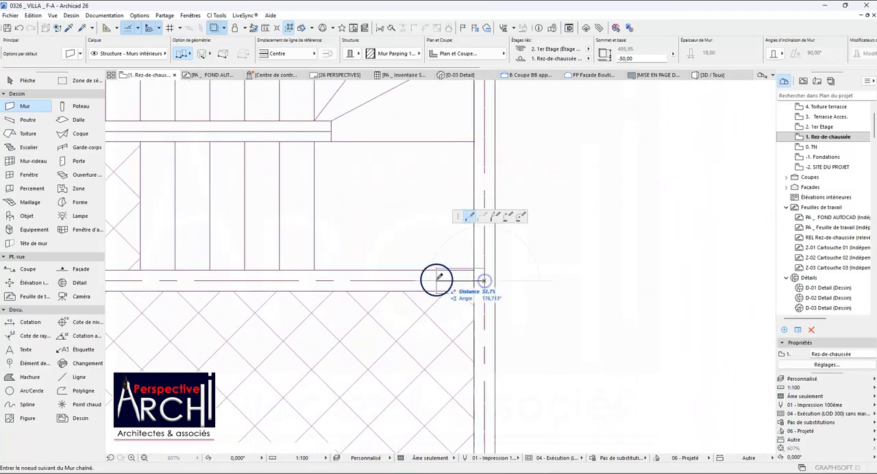
scroll(451, 274, down, 2)
scroll(277, 277, up, 2)
scroll(277, 277, down, 2)
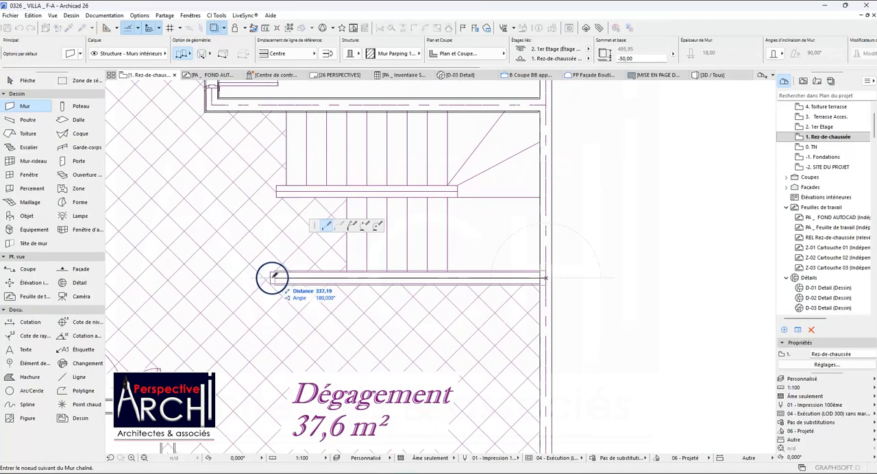
scroll(272, 278, down, 2)
scroll(270, 276, up, 4)
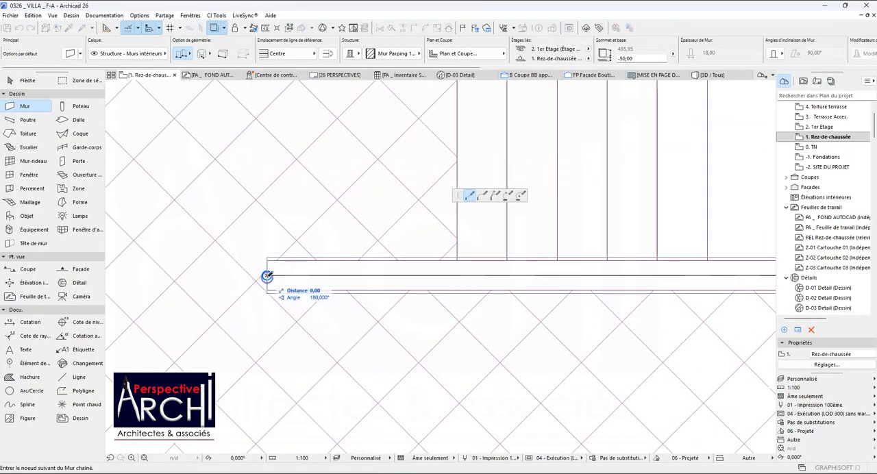
key(Escape)
scroll(323, 261, down, 4)
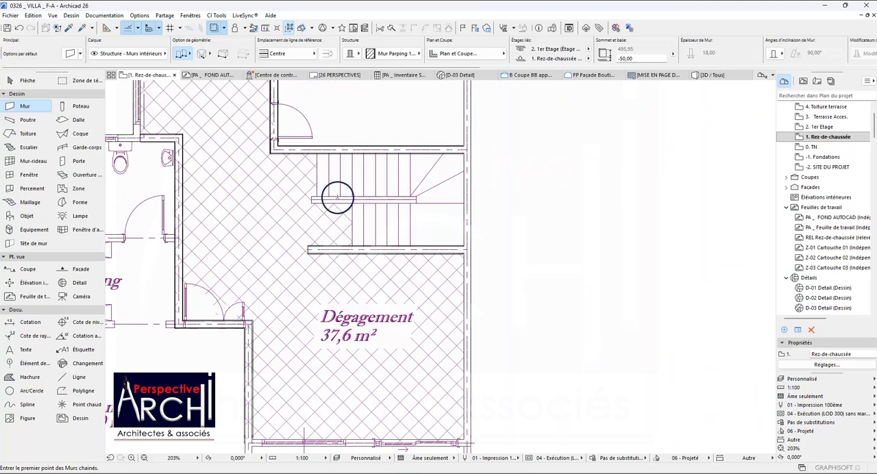
Draw a 225 long interior wall along the centre of the stairs, between the two flights.
scroll(337, 198, up, 3)
click(289, 202)
scroll(356, 206, down, 3)
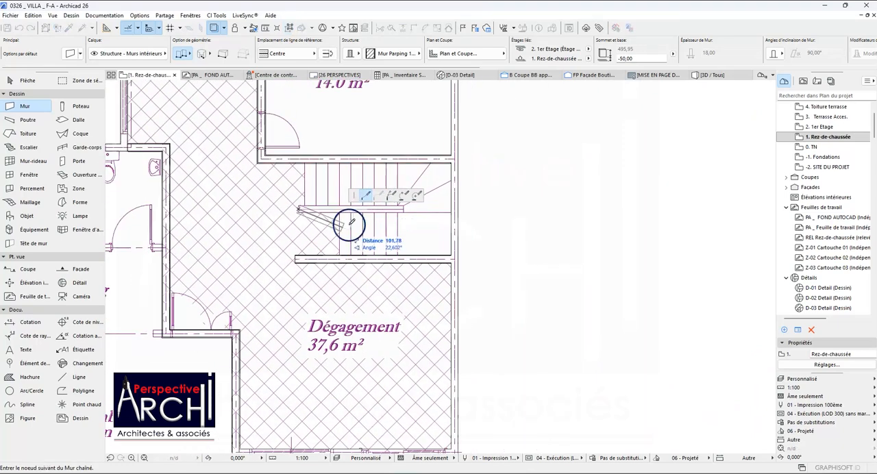
scroll(351, 221, down, 3)
scroll(309, 196, up, 3)
scroll(336, 229, up, 2)
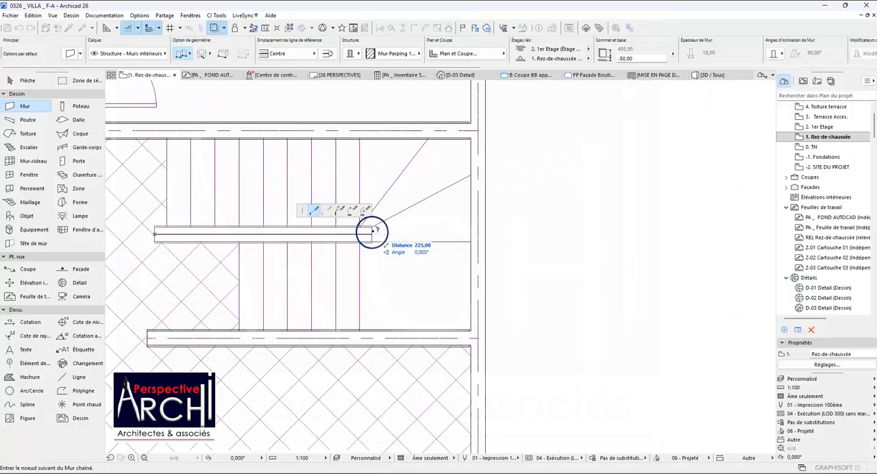
double_click(373, 233)
scroll(336, 216, down, 5)
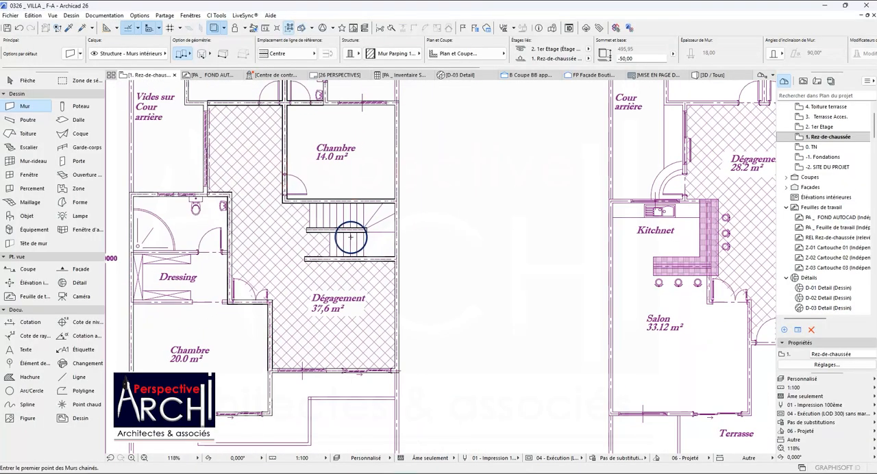
Stretch the short interior wall at the double door across between the Dressing and the 20.0 m² Chambre to the side exterior wall's axis.
scroll(336, 217, down, 1)
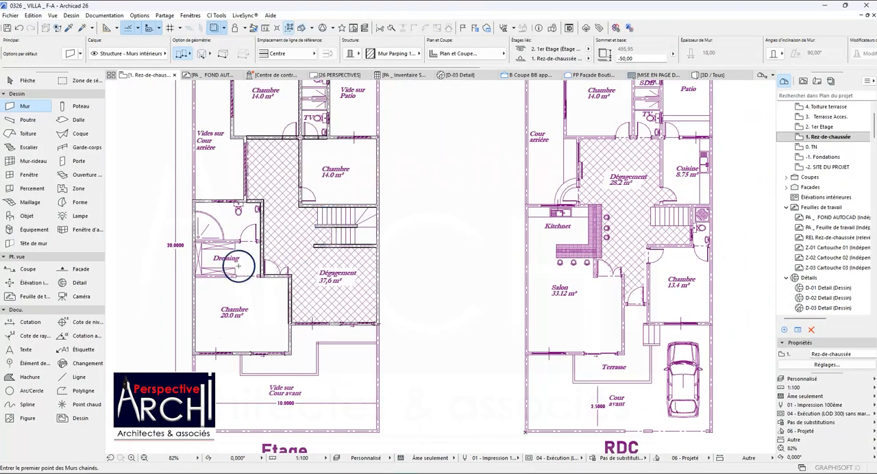
scroll(239, 268, up, 7)
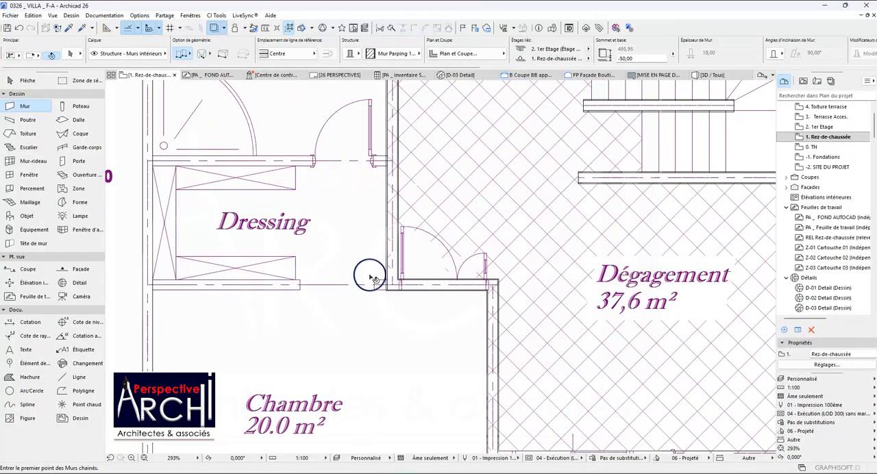
shift+click(408, 286)
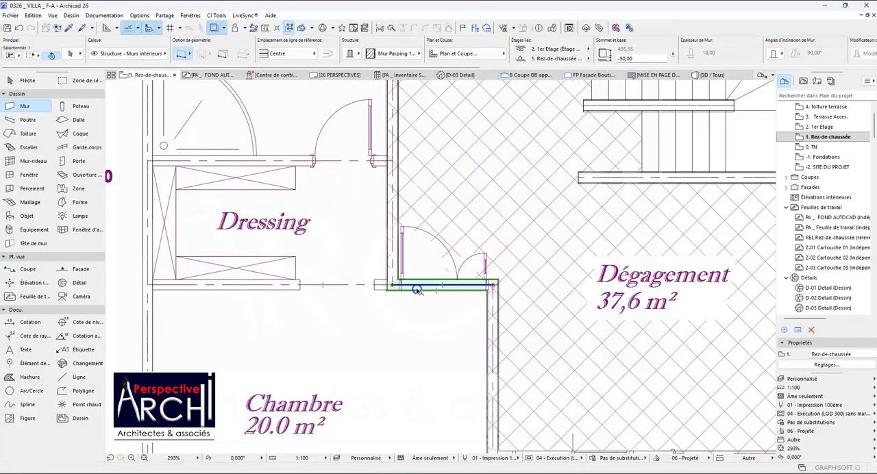
key(Escape)
shift+click(408, 290)
click(408, 288)
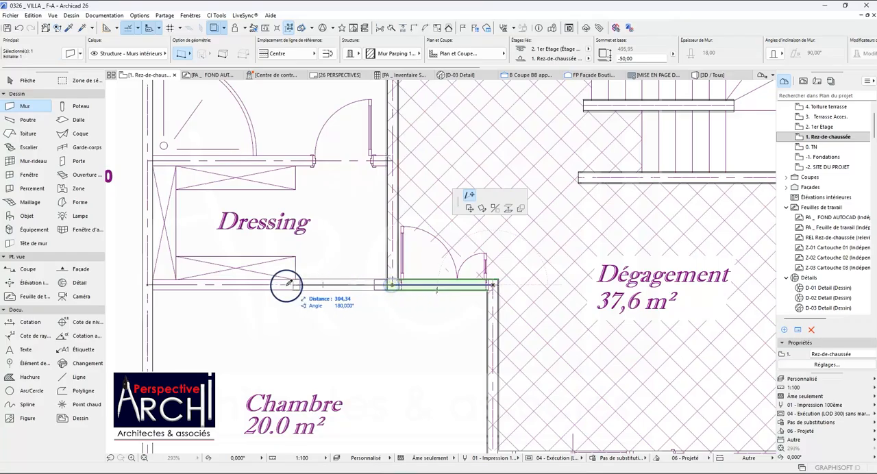
click(151, 284)
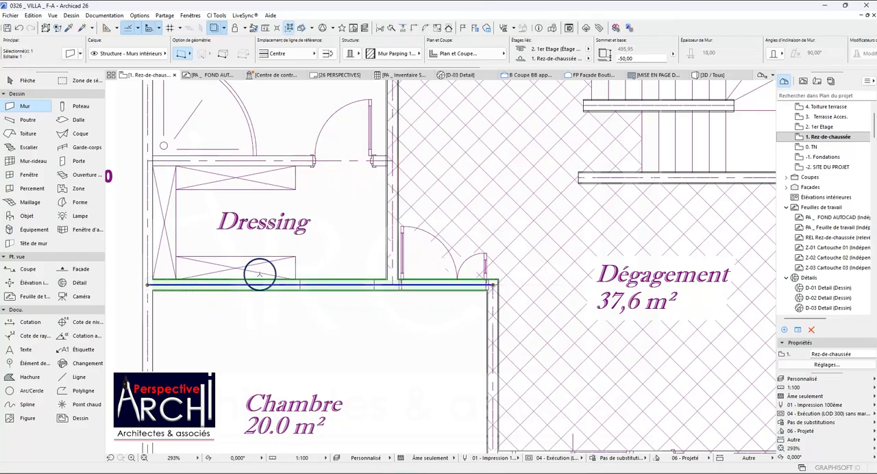
key(Escape)
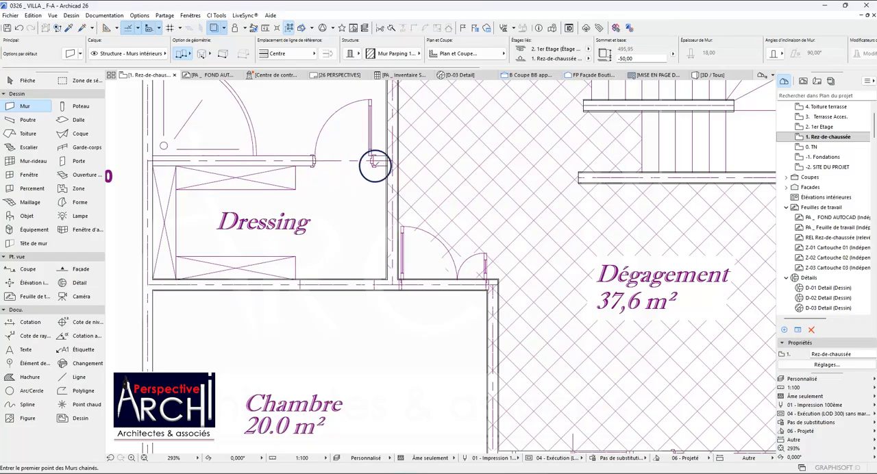
Draw an interior wall between the bathroom and the Dressing, from the Dégagement wall's axis to the side exterior wall's axis.
click(391, 160)
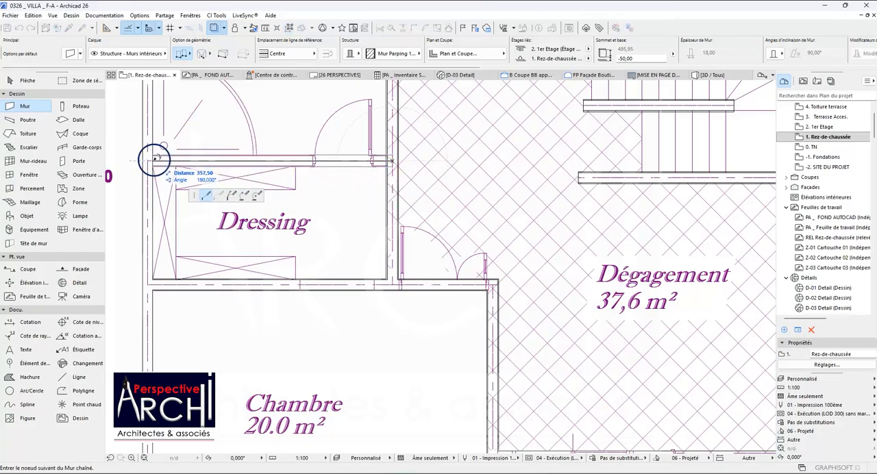
scroll(151, 157, up, 2)
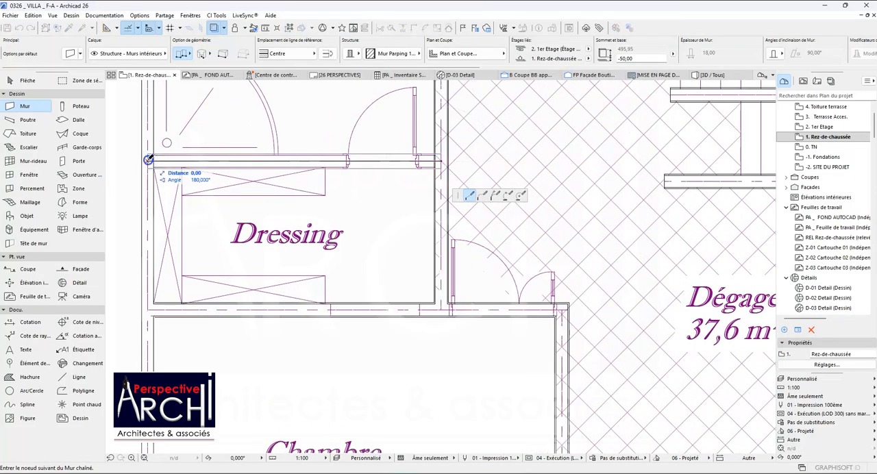
scroll(148, 160, down, 2)
scroll(148, 161, up, 2)
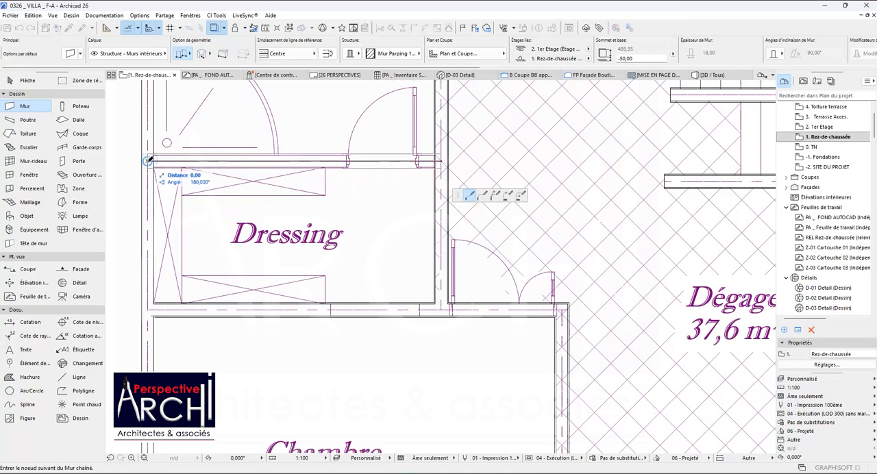
double_click(148, 162)
key(Escape)
scroll(309, 204, down, 5)
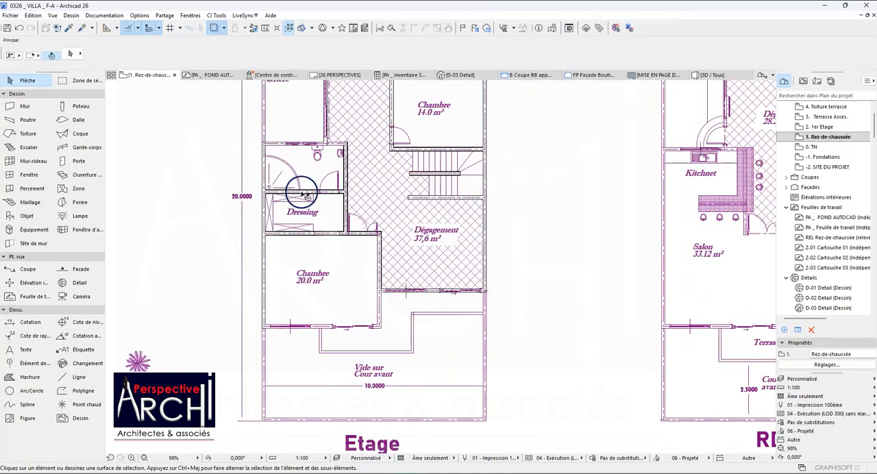
Stretch the interior wall at the bathroom's rear corner to the axis of the exterior wall beside Vides sur Cour arrière.
scroll(303, 153, up, 4)
scroll(363, 135, up, 9)
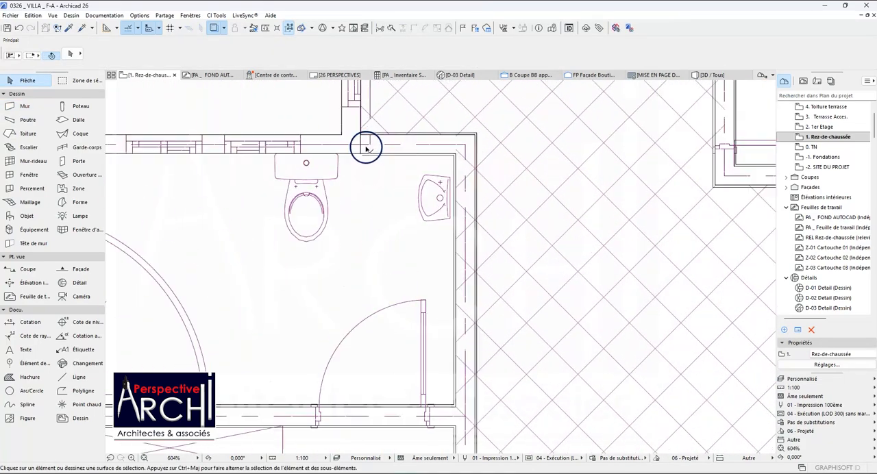
click(353, 101)
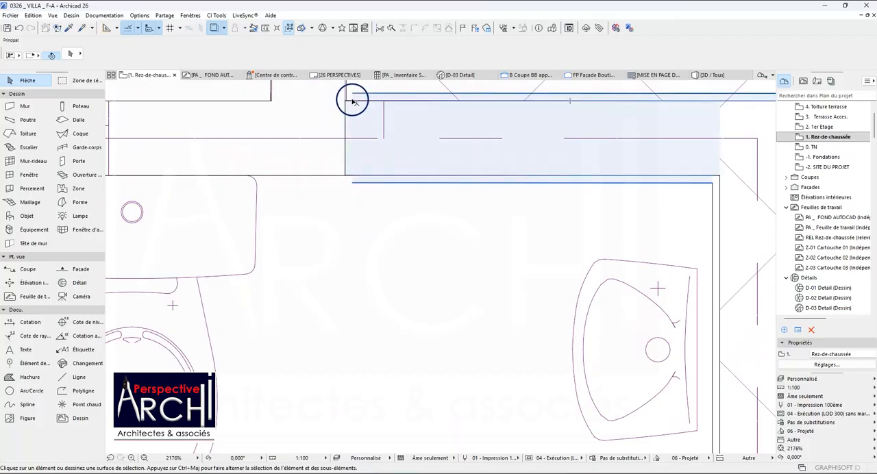
click(307, 138)
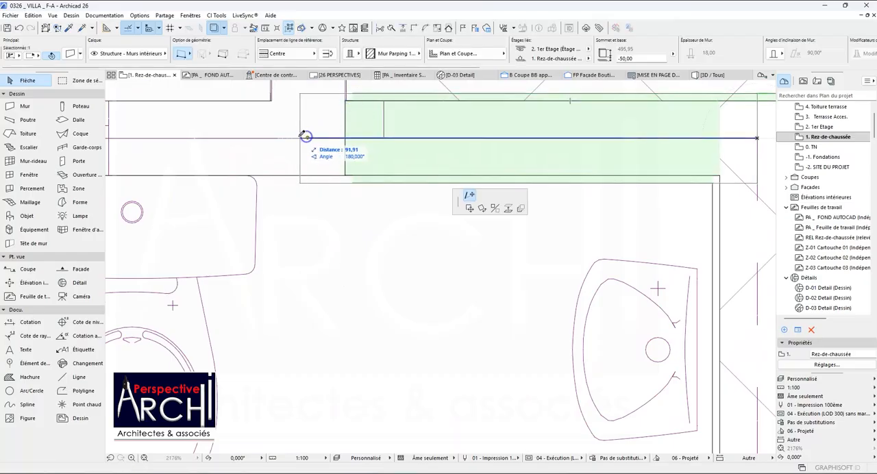
scroll(305, 164, down, 8)
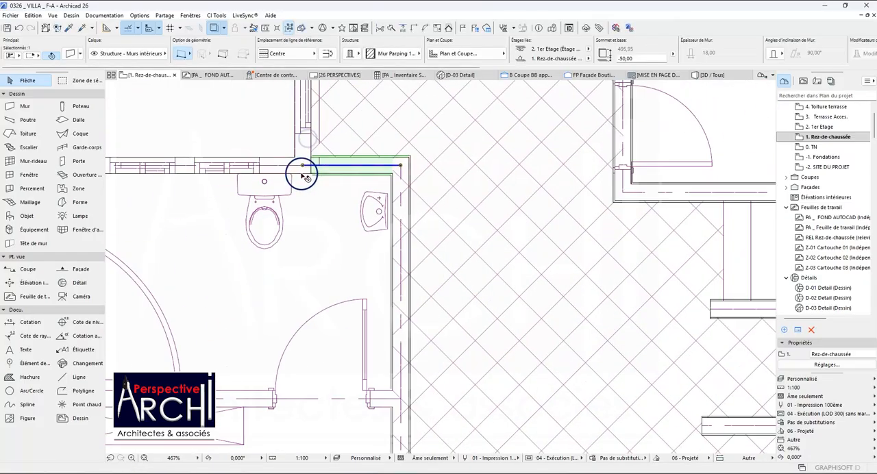
key(Escape)
Inspect the exterior wall beside Vides sur Cour arrière where it ends at the bathroom corner.
scroll(308, 143, up, 5)
scroll(302, 151, up, 1)
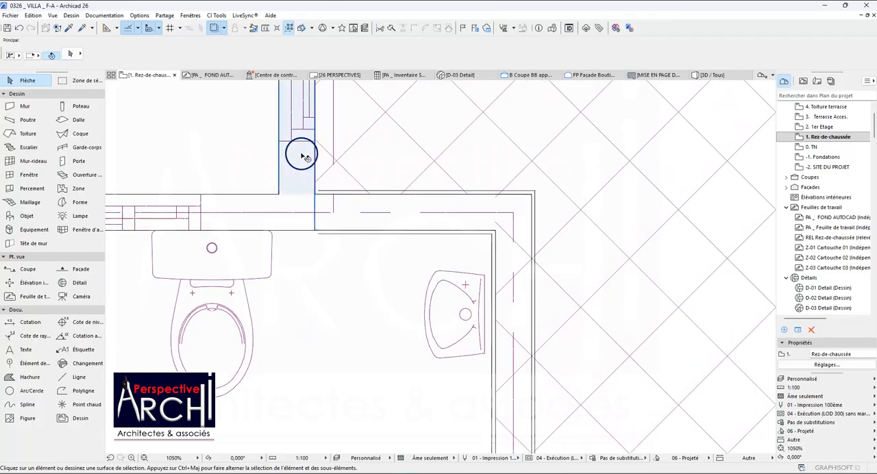
click(299, 158)
scroll(300, 192, down, 2)
scroll(298, 194, down, 1)
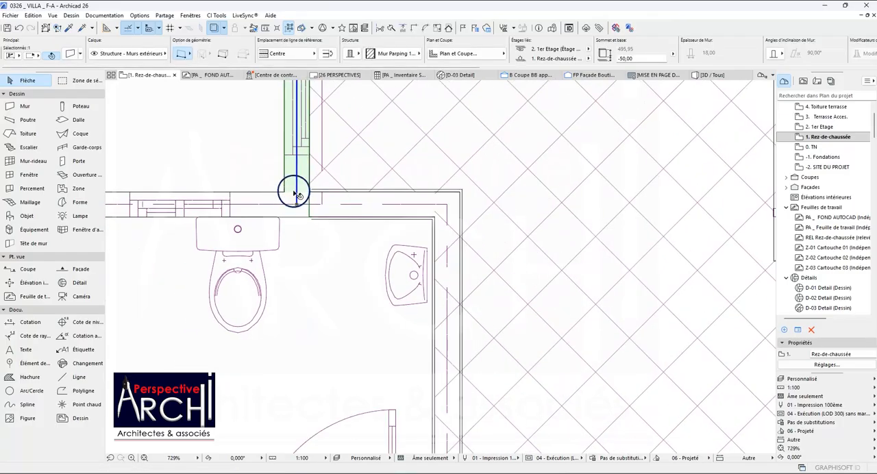
scroll(305, 200, up, 3)
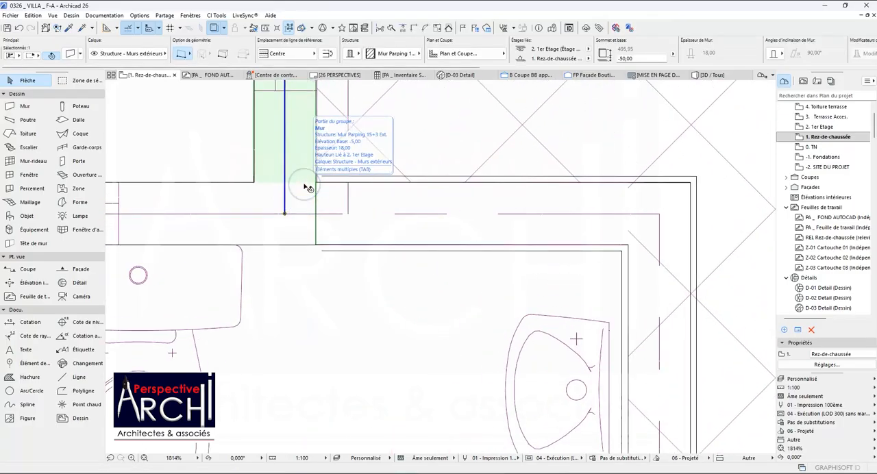
key(ctrl+m)
click(285, 168)
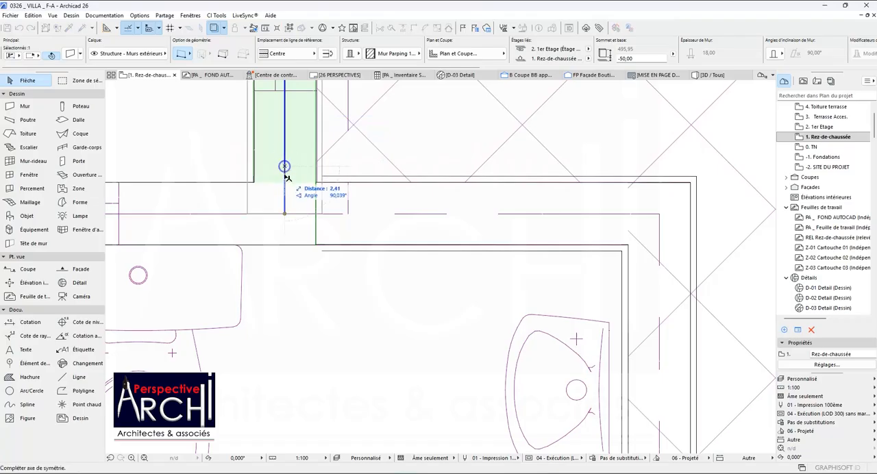
Select the bathroom's rear exterior wall and the adjoining interior wall and compare their reference lines up close at the junction.
click(282, 223)
click(297, 208)
shift+click(318, 199)
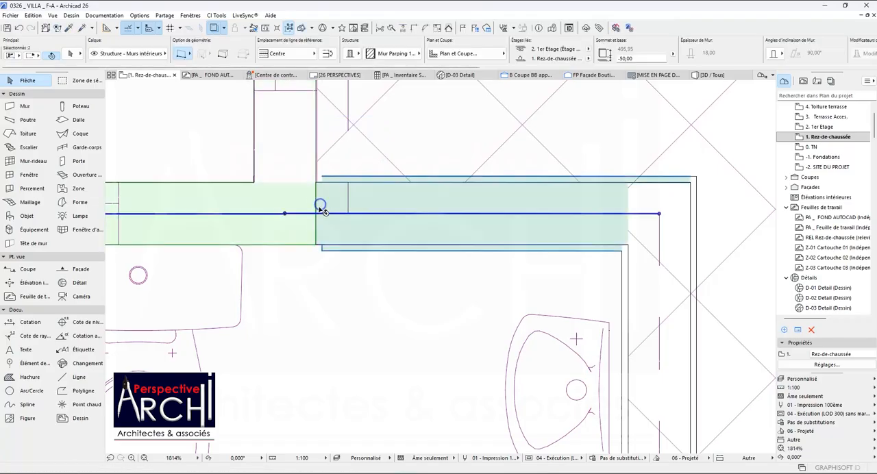
scroll(286, 217, up, 5)
scroll(287, 218, up, 4)
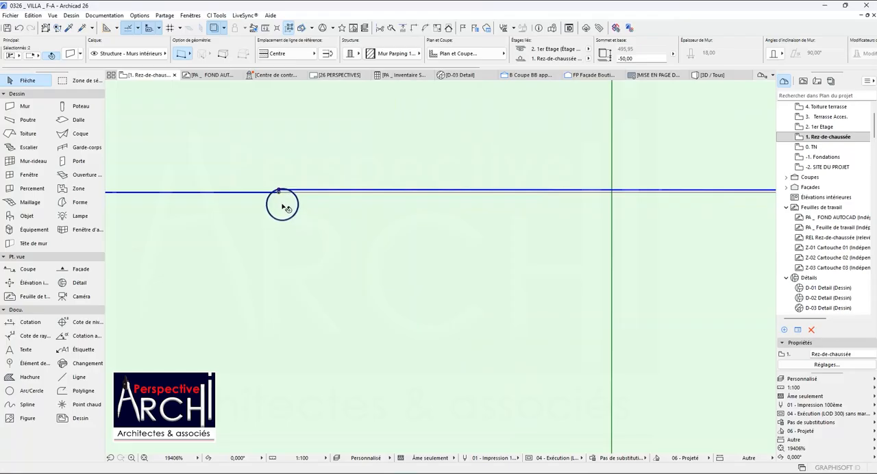
key(Escape)
Move the exterior wall beside Vides sur Cour arrière horizontally from its face corner onto the nearby parallel line at the bathroom junction.
scroll(295, 185, down, 7)
scroll(302, 175, up, 8)
click(336, 186)
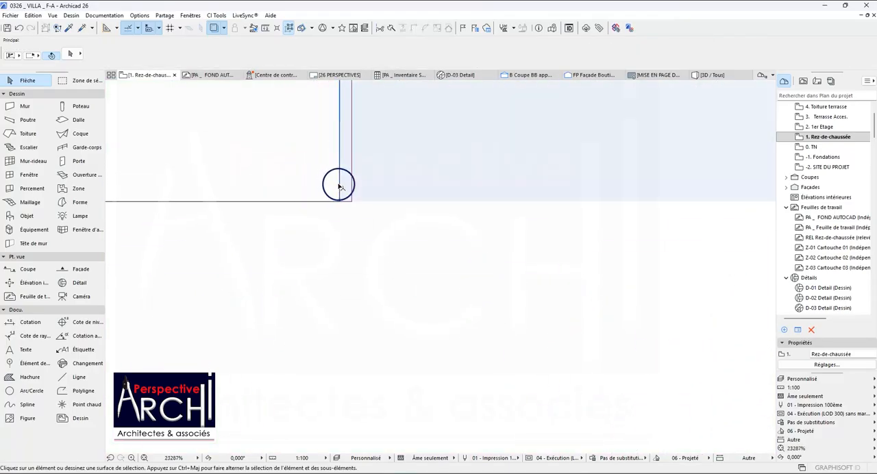
key(ctrl+d)
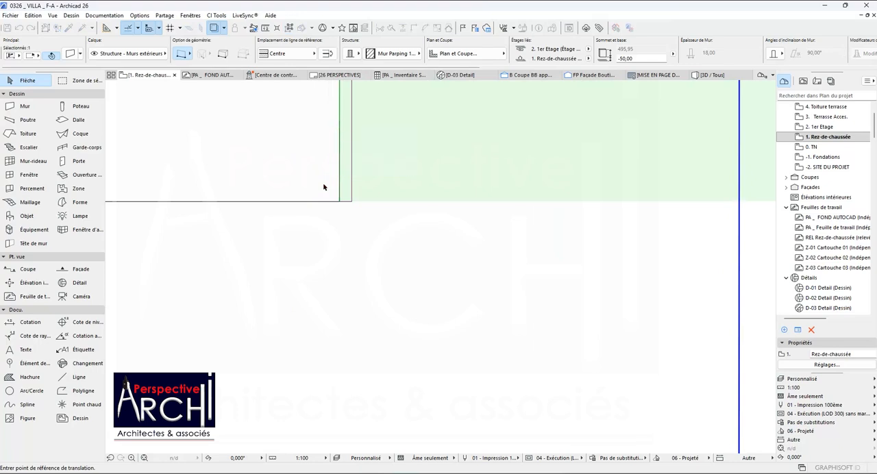
scroll(337, 194, up, 2)
click(342, 207)
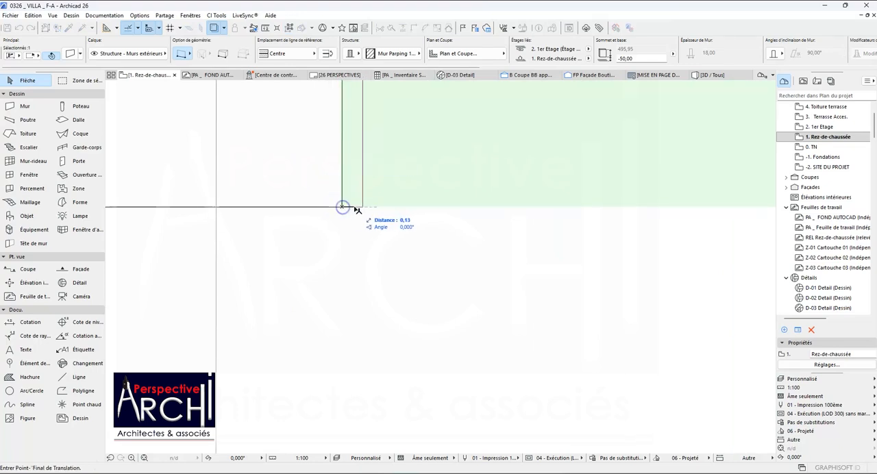
click(362, 207)
Join the bathroom's rear exterior wall and the exterior wall beside Vides sur Cour arrière at their corner with Intersect.
scroll(345, 209, down, 8)
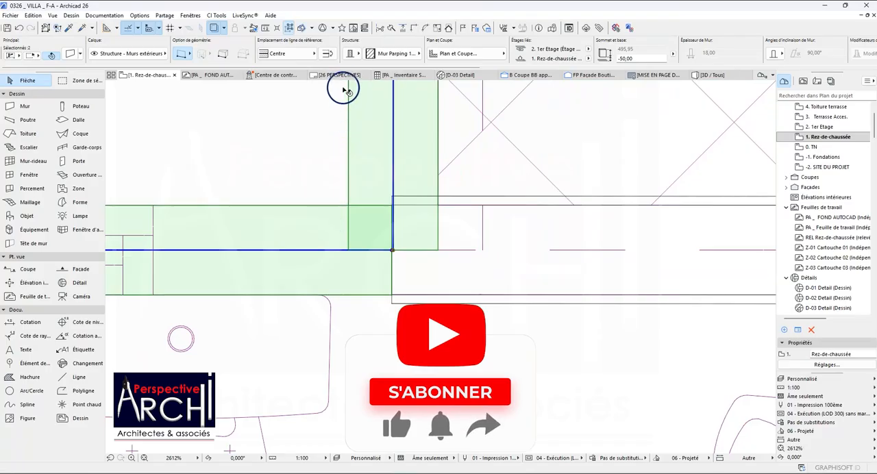
click(412, 29)
key(Escape)
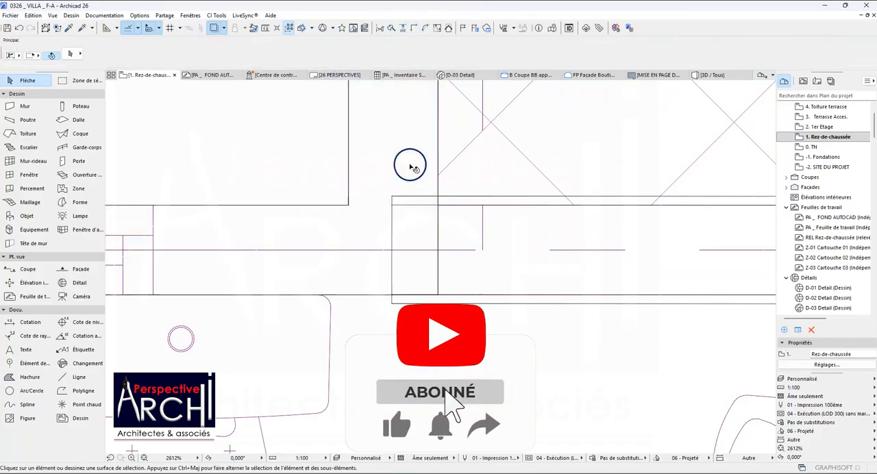
Stretch the end of the bathroom's rear interior wall along its axis, slightly past the exterior wall's axis.
click(423, 212)
click(391, 250)
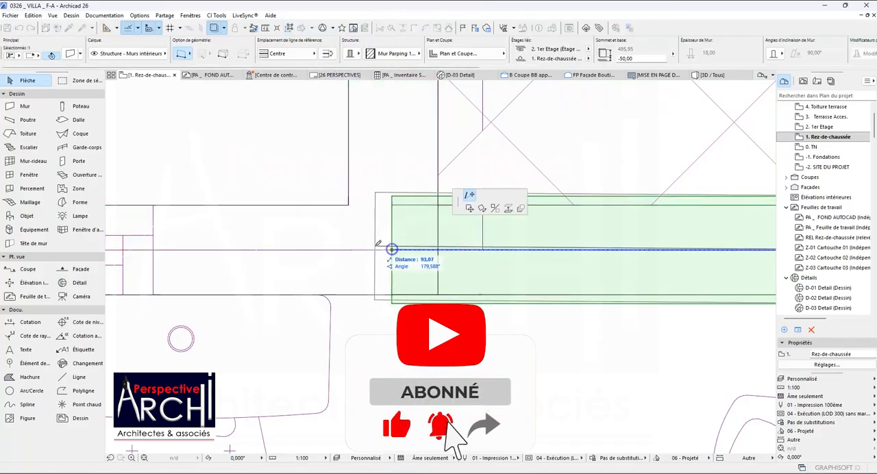
click(382, 250)
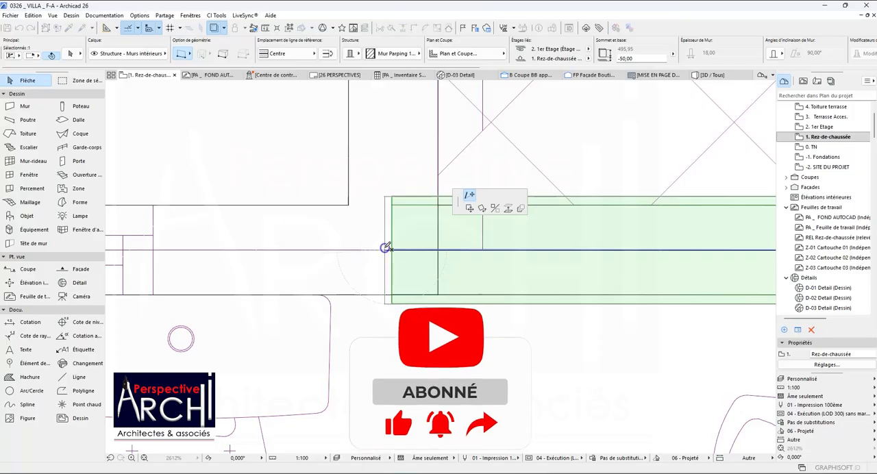
click(368, 251)
Intersect the two exterior walls at the other end of Vides sur Cour arrière, where they meet at the rear Chambre.
scroll(371, 233, down, 3)
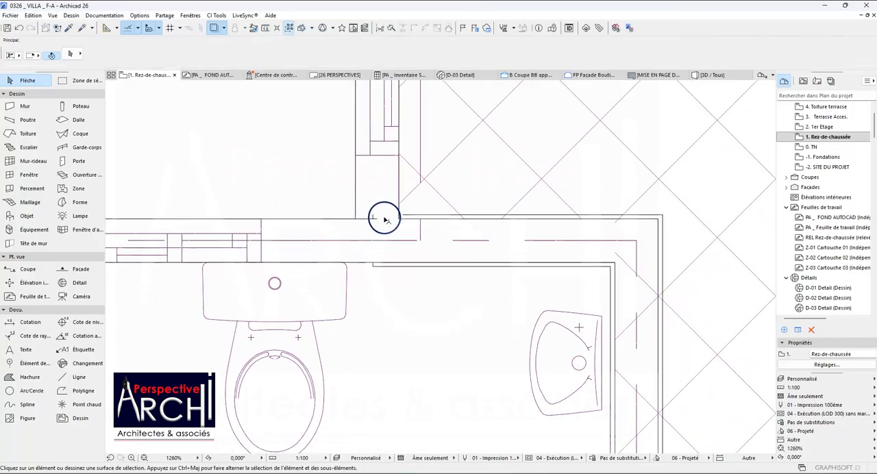
scroll(376, 216, up, 5)
scroll(375, 219, down, 10)
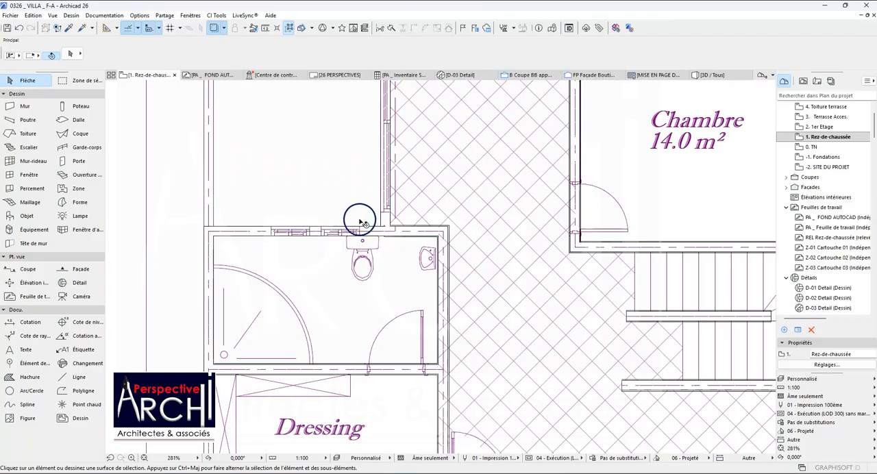
scroll(360, 221, down, 4)
scroll(329, 161, up, 3)
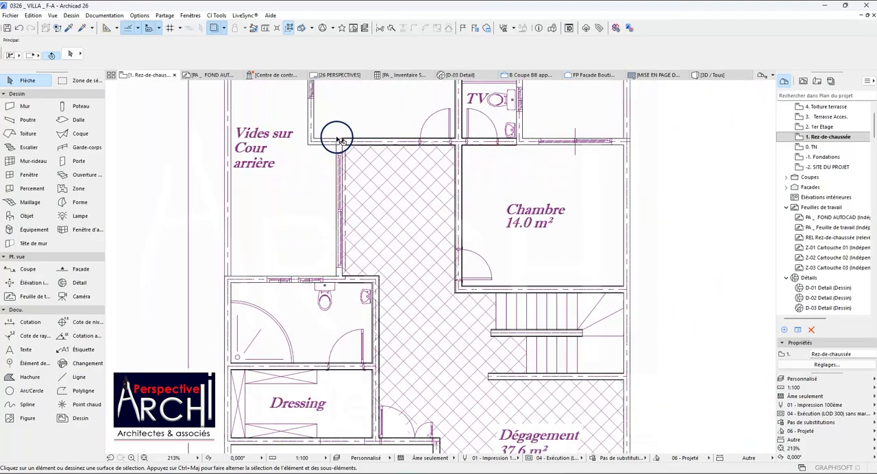
scroll(337, 140, up, 3)
click(346, 170)
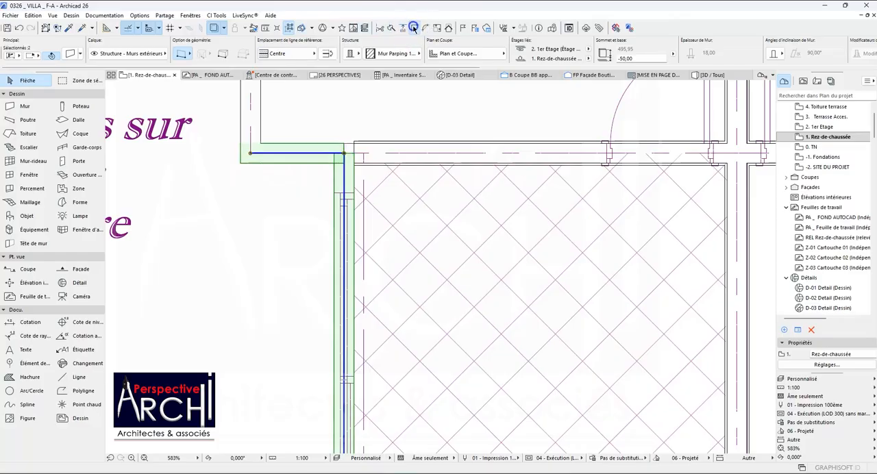
click(399, 93)
Stretch the interior wall between the rear Chambre and the Dégagement along its axis to the exterior wall's outer face.
click(368, 146)
click(350, 150)
click(337, 150)
key(Escape)
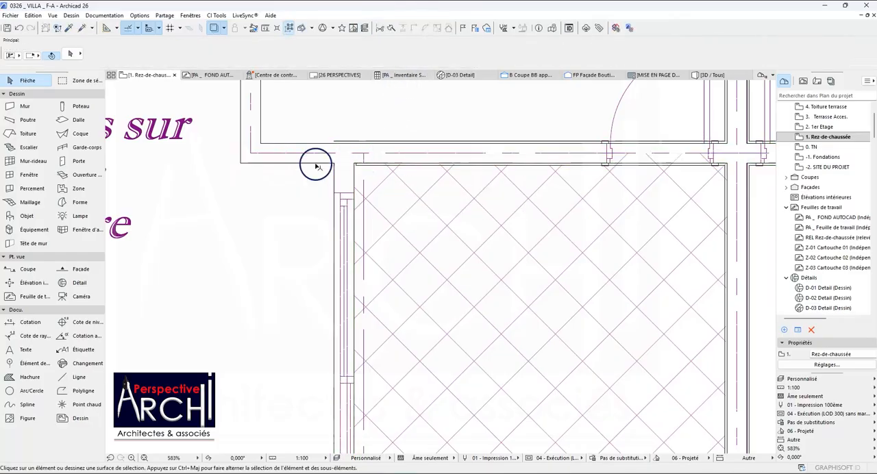
Pick up the settings of the interior wall between the TV washroom and the Chambre as wall defaults.
scroll(315, 162, down, 3)
scroll(316, 161, down, 4)
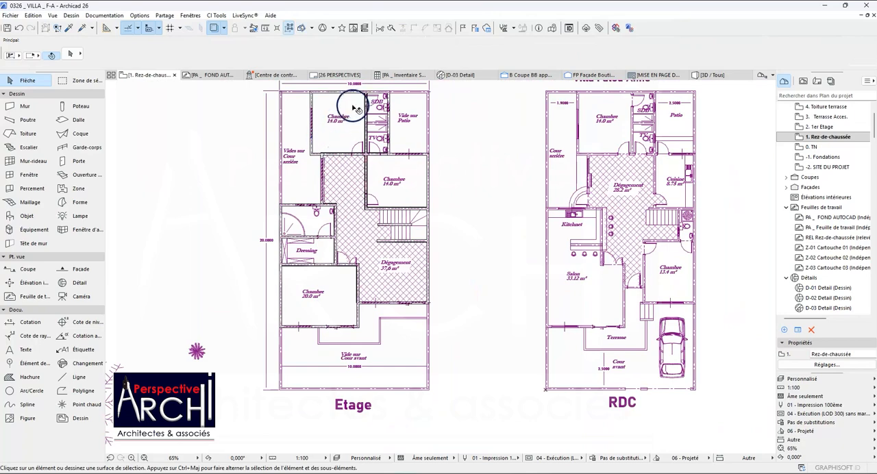
scroll(357, 109, up, 3)
scroll(425, 136, up, 1)
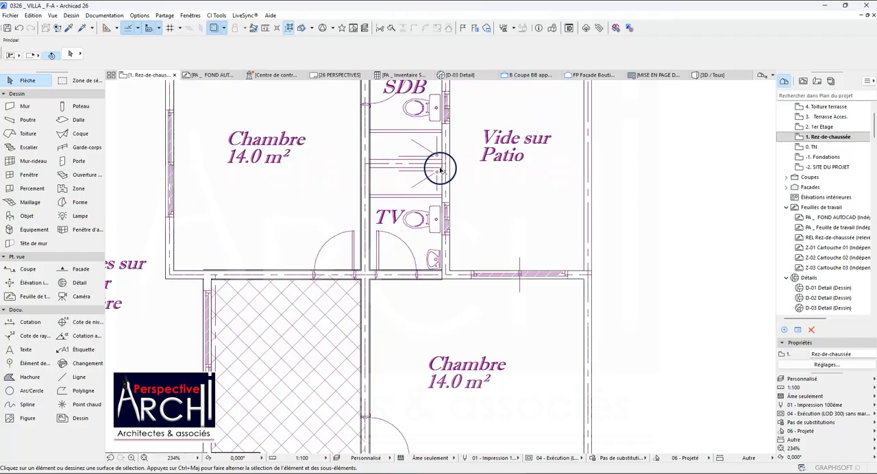
click(70, 27)
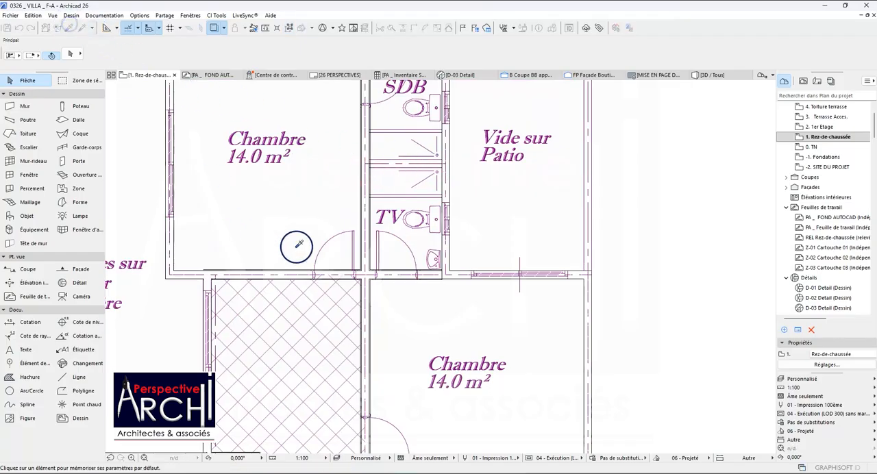
click(380, 275)
Open the default wall settings and display the available composite structures.
scroll(374, 168, up, 1)
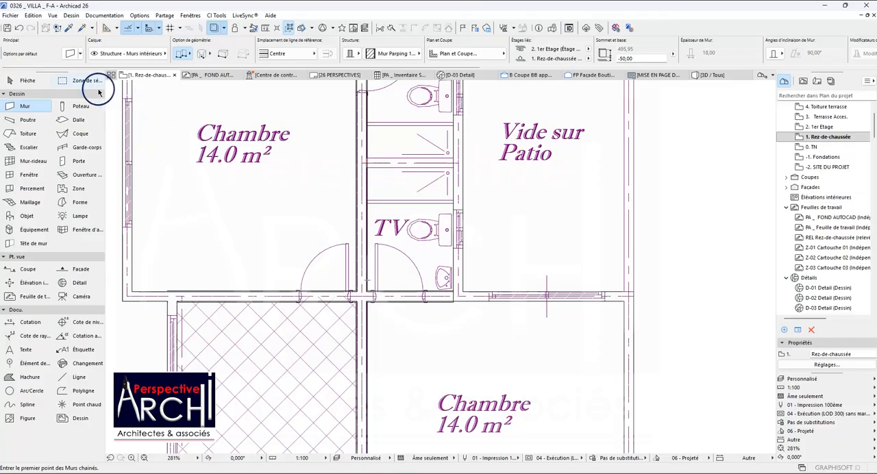
click(71, 53)
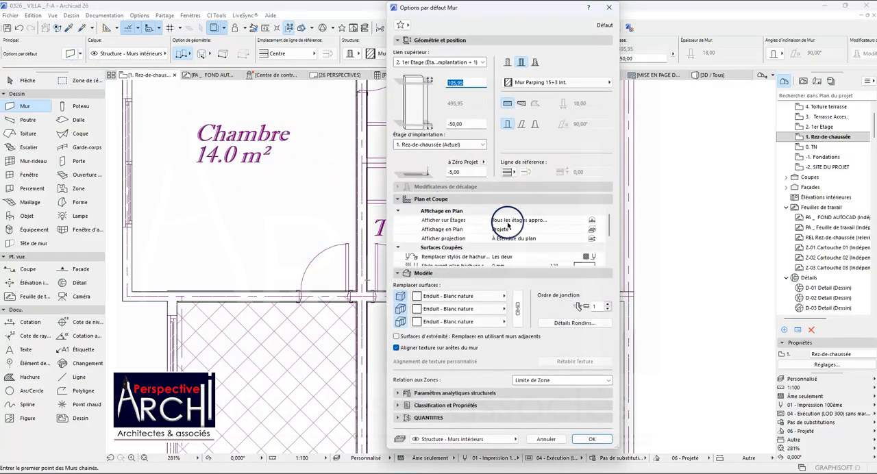
click(535, 83)
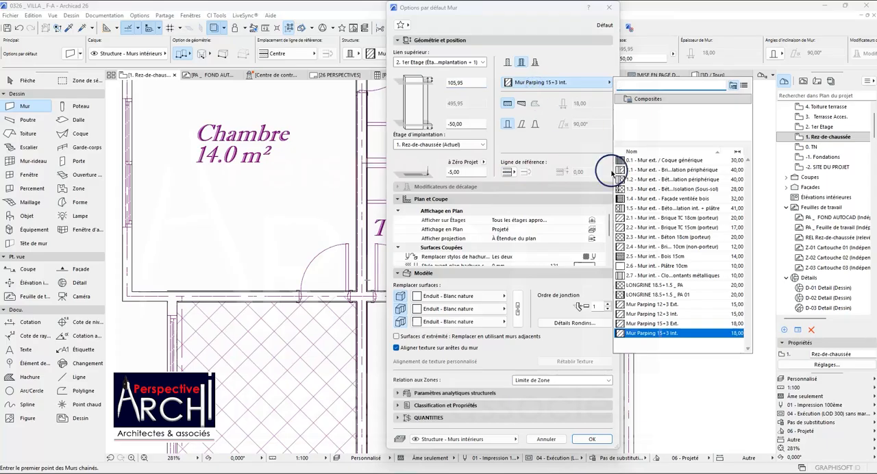
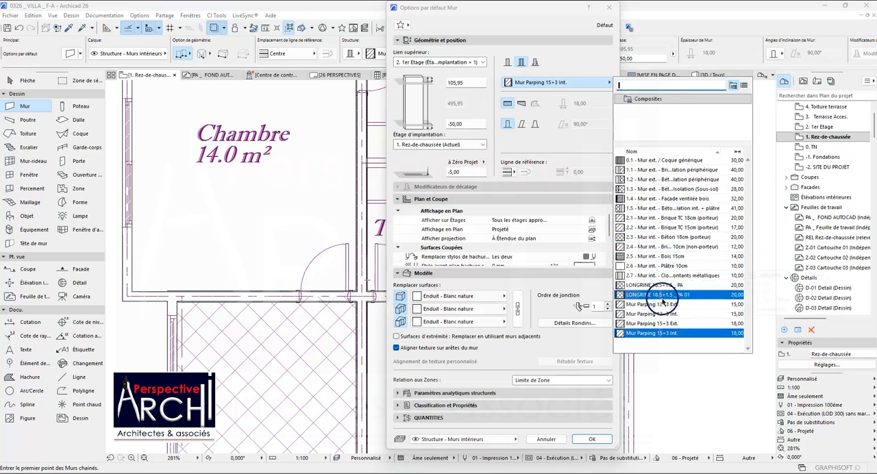
Draw a 150 cm interior wall between the SDB and the TV washroom, reusing the settings of the wall between TV and the Chambre.
key(Escape)
key(Escape)
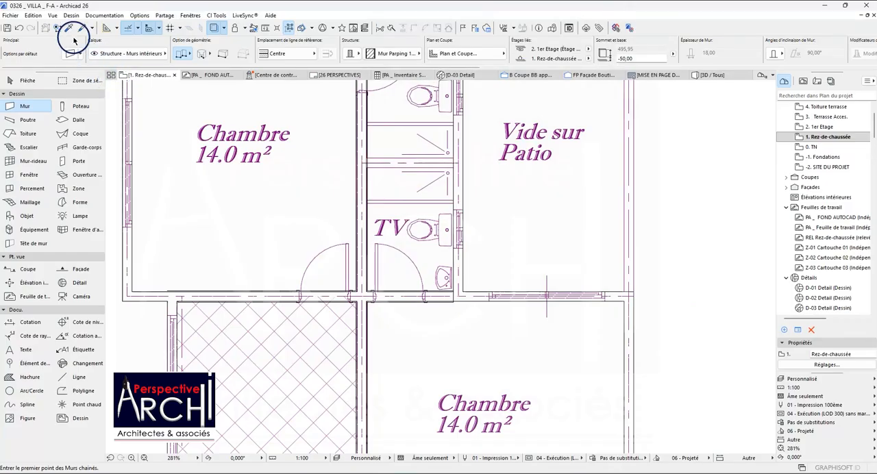
scroll(215, 172, up, 1)
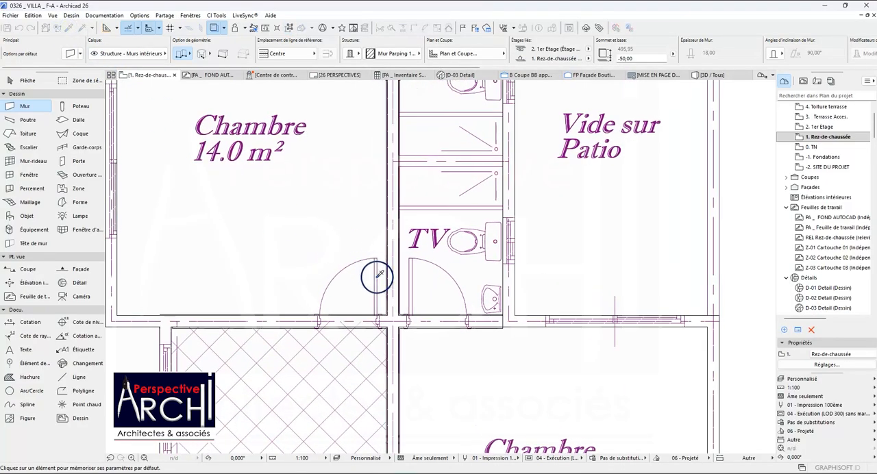
alt+click(426, 322)
click(395, 160)
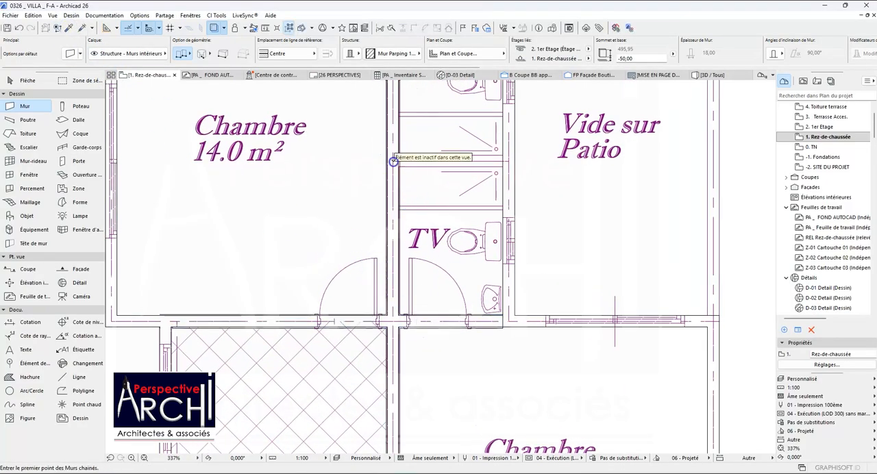
double_click(508, 161)
scroll(415, 184, down, 4)
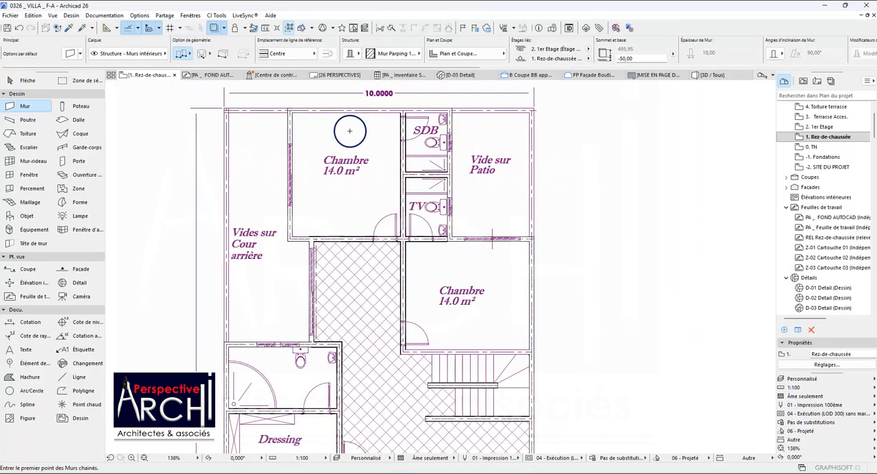
Hide the trace reference and select the interior wall between the rear Chambre and the Dégagement to check its end at the exterior wall.
click(212, 27)
scroll(290, 121, down, 2)
scroll(349, 187, up, 5)
scroll(343, 196, down, 2)
scroll(239, 228, up, 8)
shift+click(275, 231)
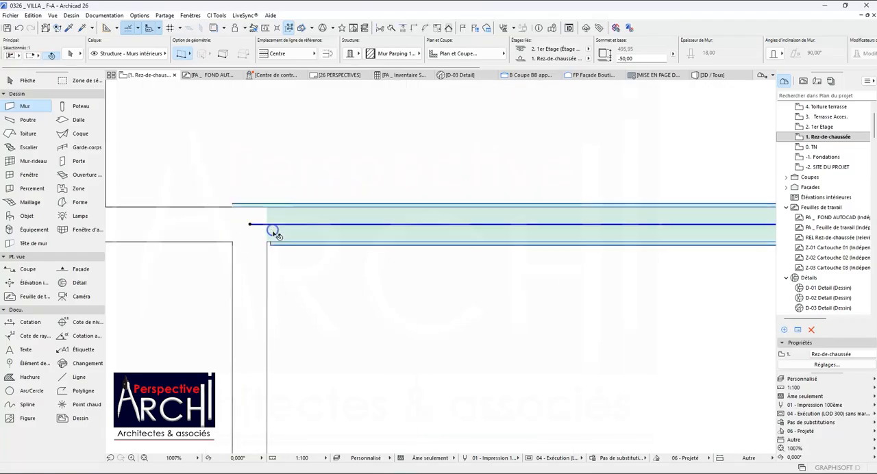
scroll(258, 215, down, 8)
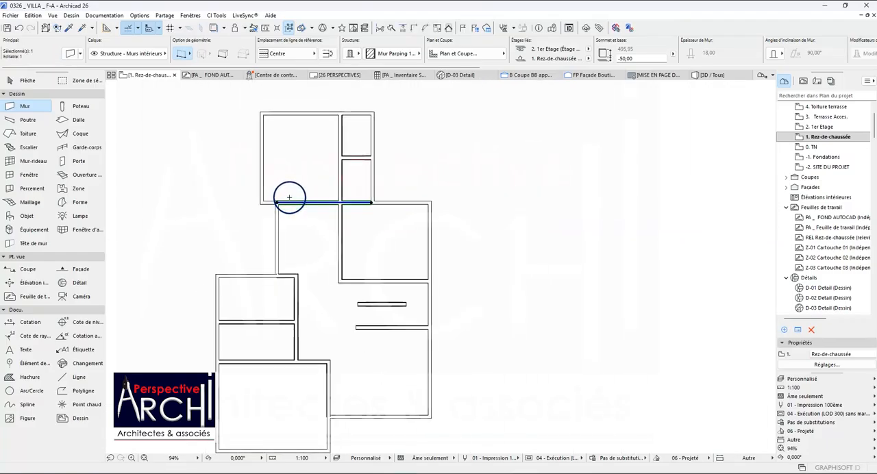
Switch the partial structure display to Sans finition and compare how the interior and exterior wall lines are drawn.
click(442, 458)
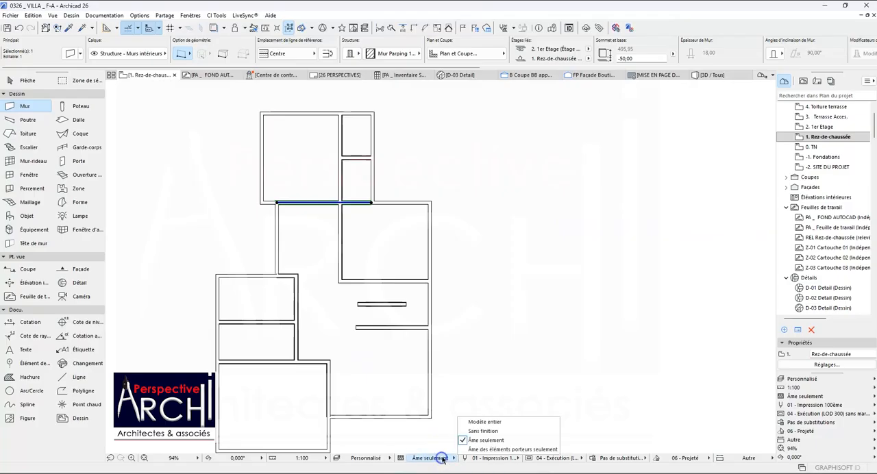
click(474, 432)
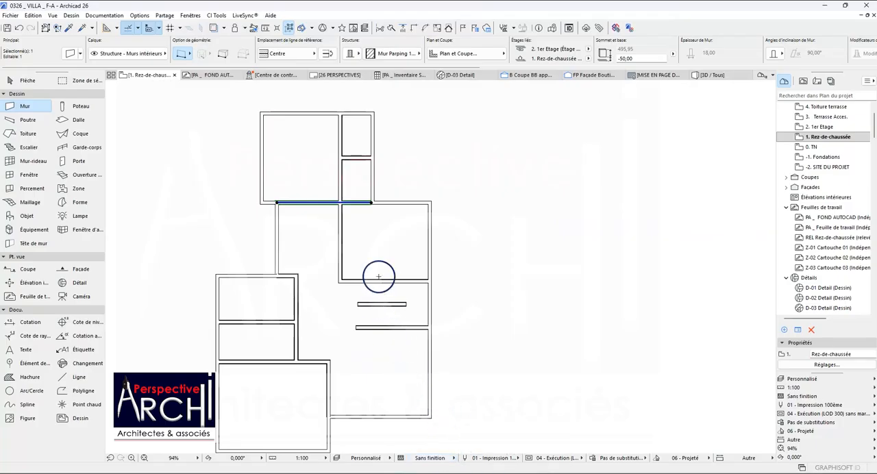
scroll(348, 189, up, 2)
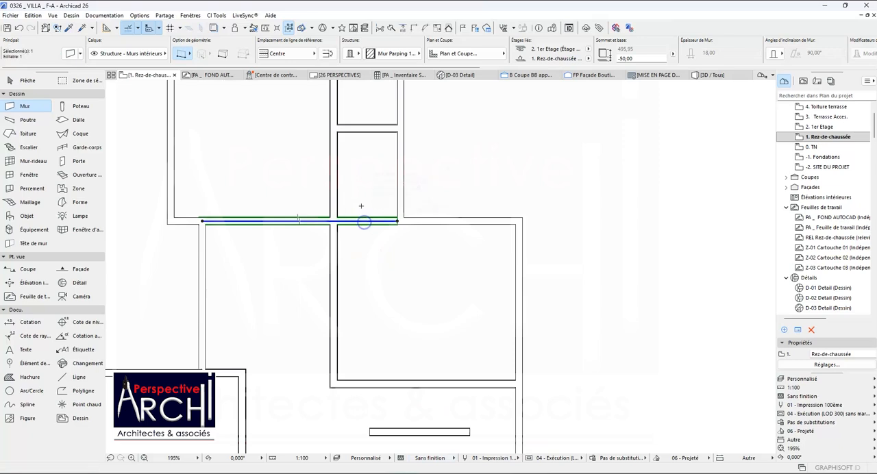
scroll(333, 142, down, 1)
scroll(345, 121, up, 3)
scroll(357, 150, down, 1)
key(Escape)
Check two exterior walls of the rear Chambre and return the partial structure display to Âme seulement.
shift+click(360, 117)
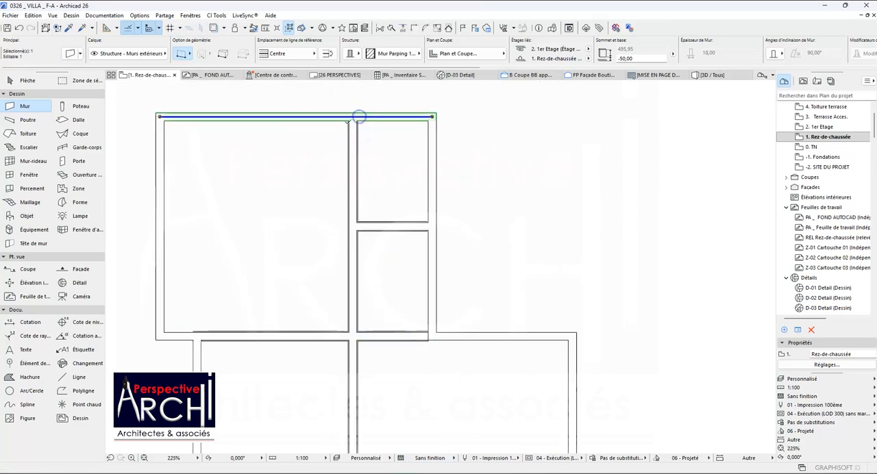
scroll(356, 123, down, 2)
key(Escape)
click(255, 163)
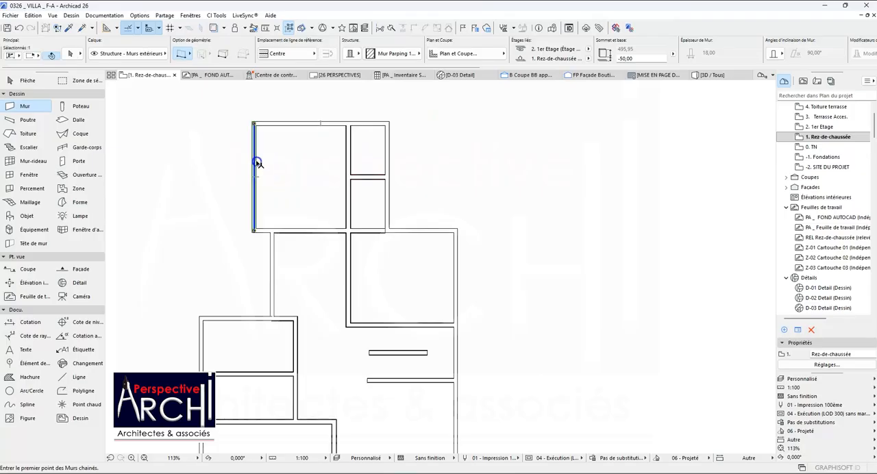
scroll(398, 266, up, 1)
click(416, 458)
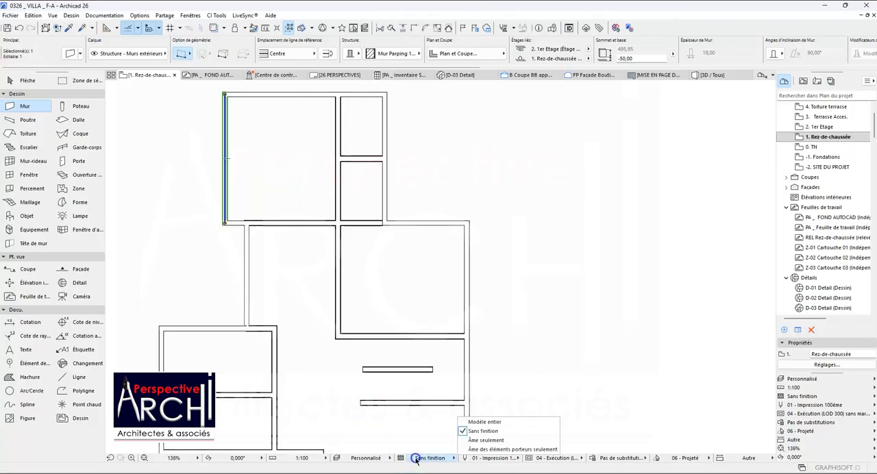
click(475, 441)
key(Escape)
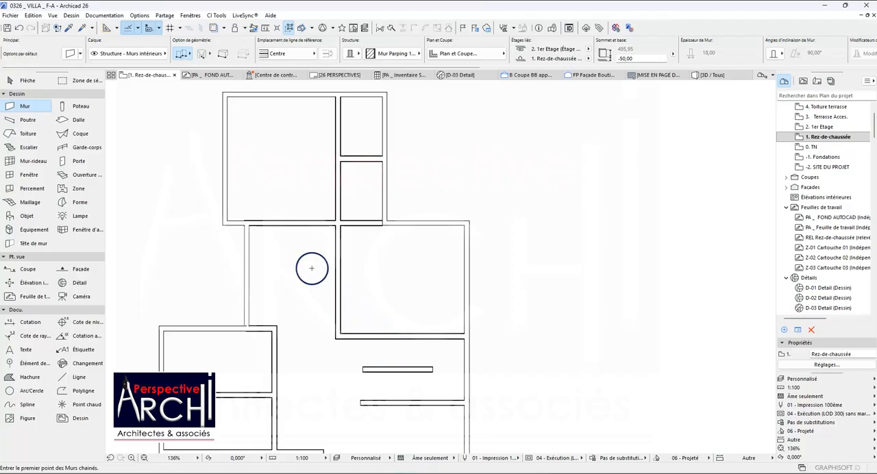
Select the interior walls around the bedrooms, washrooms, stair and Dressing as one group.
shift+click(337, 191)
shift+click(347, 221)
scroll(353, 220, down, 5)
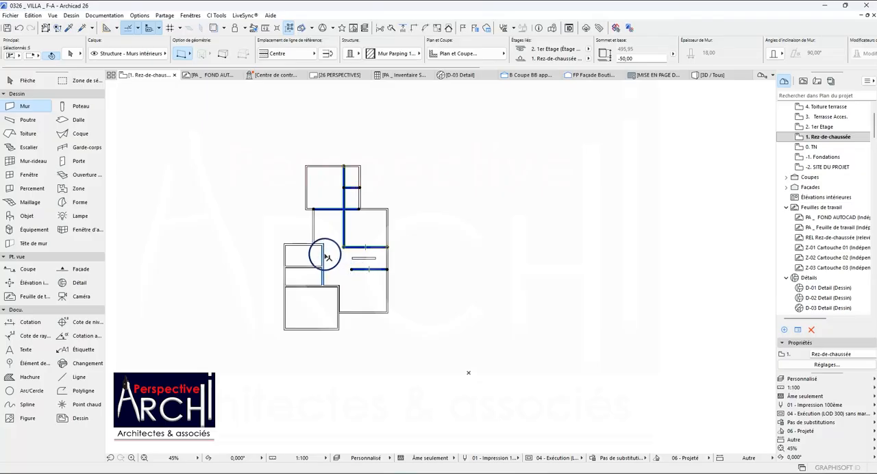
shift+click(338, 299)
scroll(349, 288, up, 1)
Examine the finish lines of the selected interior walls near the SDB under the Âme seulement display, and clear the selection.
click(430, 458)
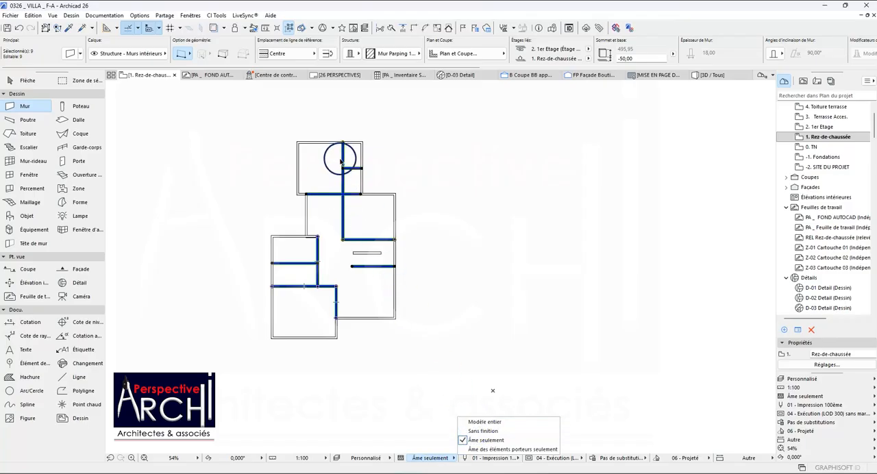
scroll(342, 154, up, 10)
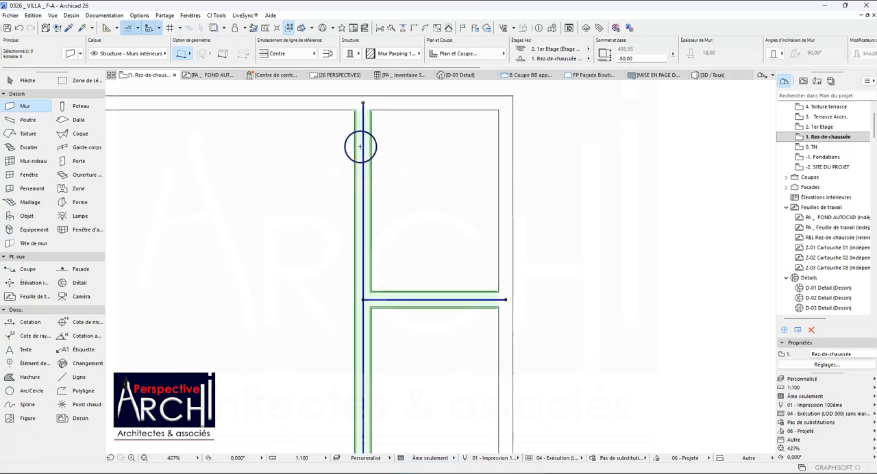
scroll(350, 156, down, 5)
scroll(351, 132, up, 6)
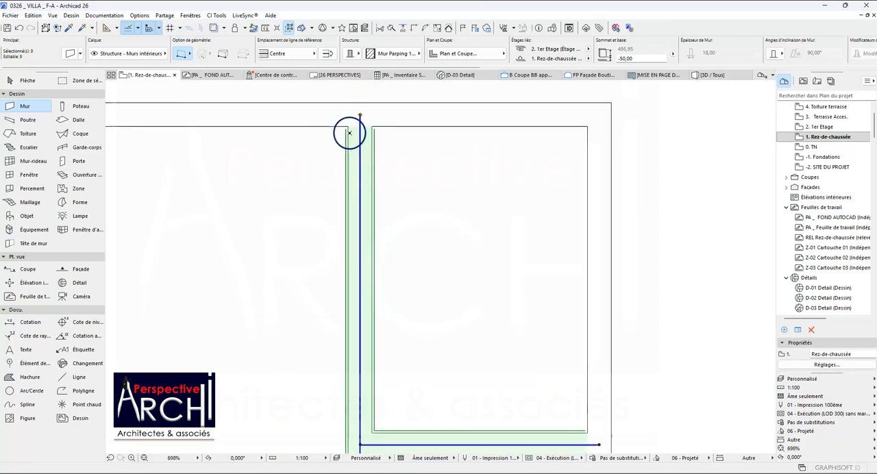
scroll(359, 144, down, 6)
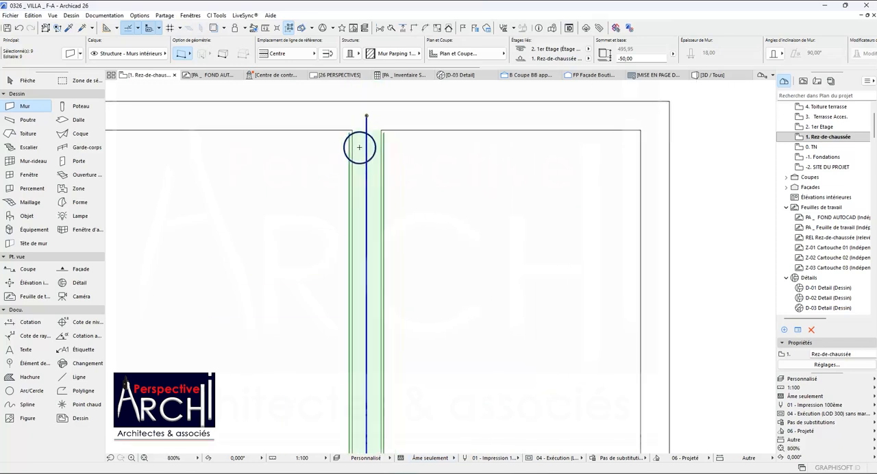
scroll(363, 175, down, 2)
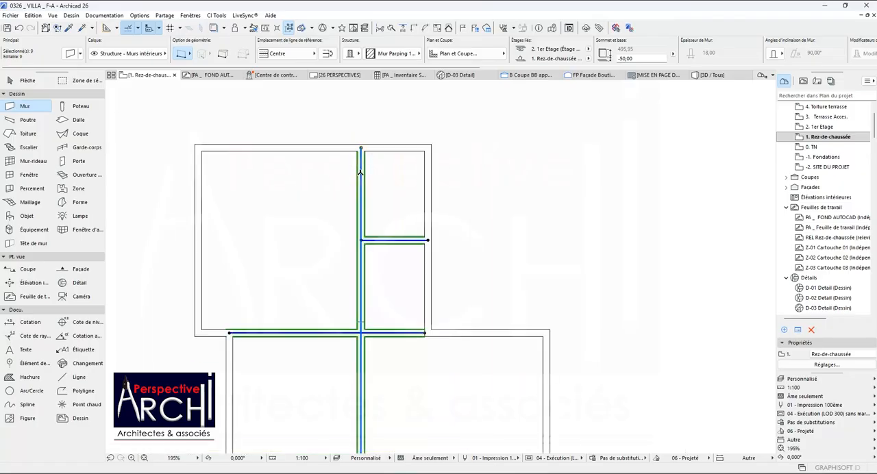
scroll(361, 172, up, 2)
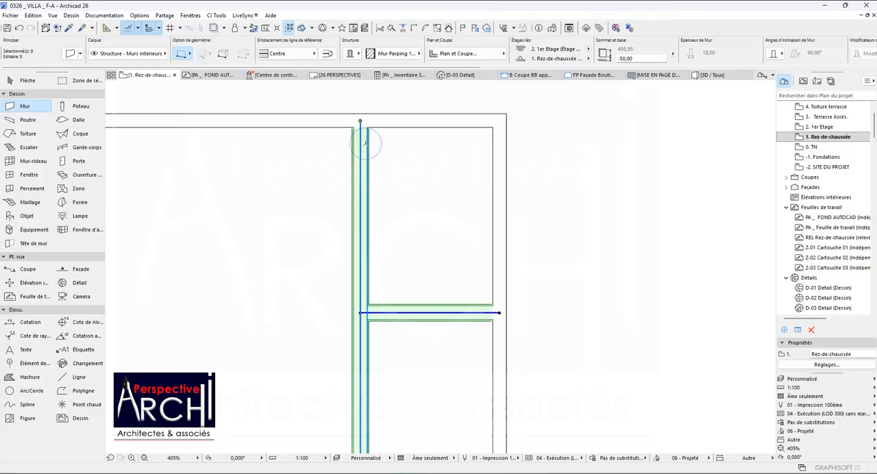
scroll(356, 155, down, 4)
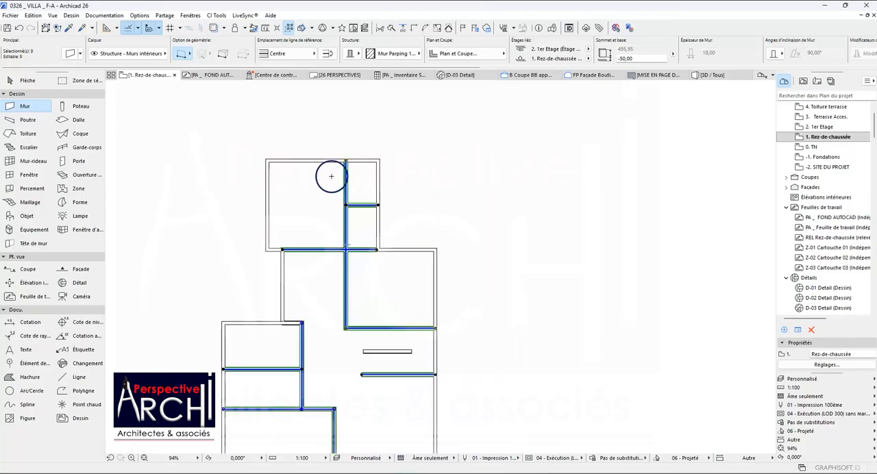
key(Escape)
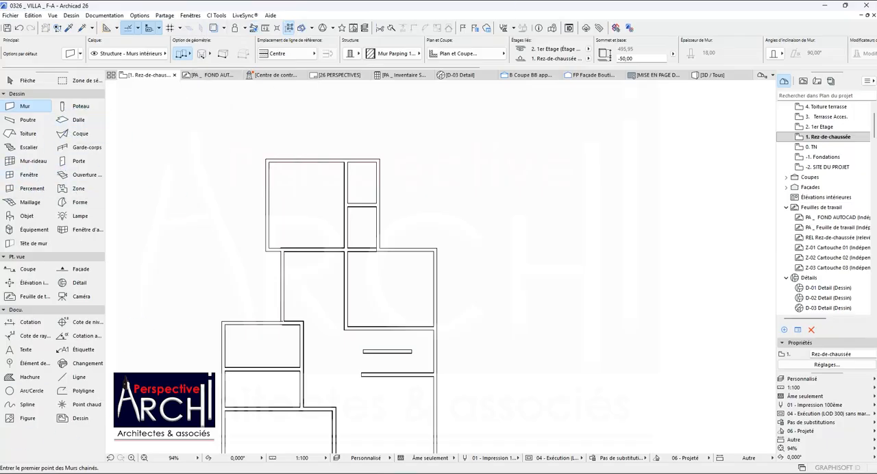
Set both Finition int - Crépis layers of the composite Mur Parping 15+3 Int. to the Finition layer type.
click(137, 20)
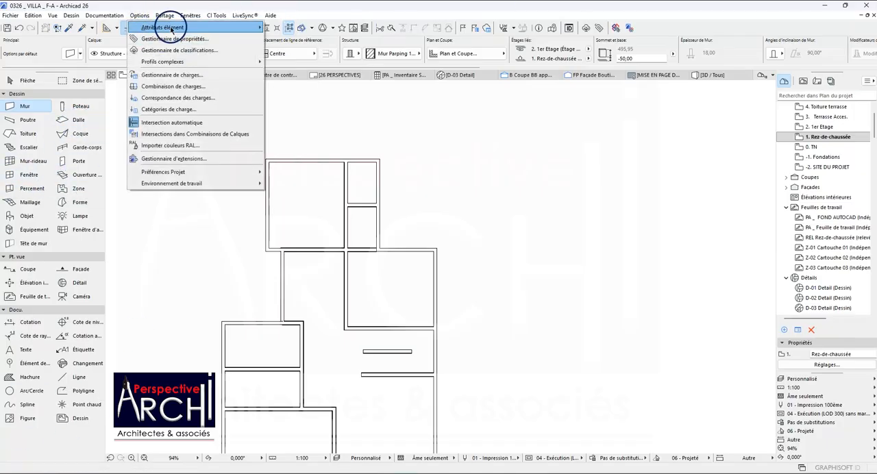
mouse_move(200, 29)
click(302, 96)
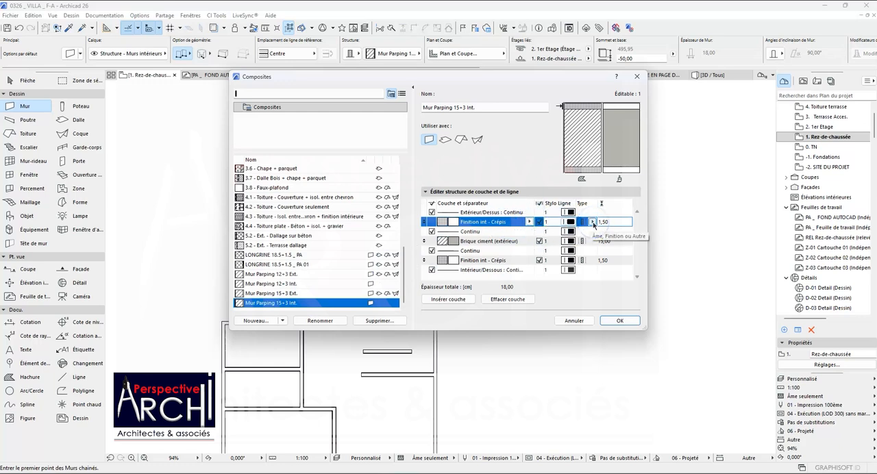
click(593, 222)
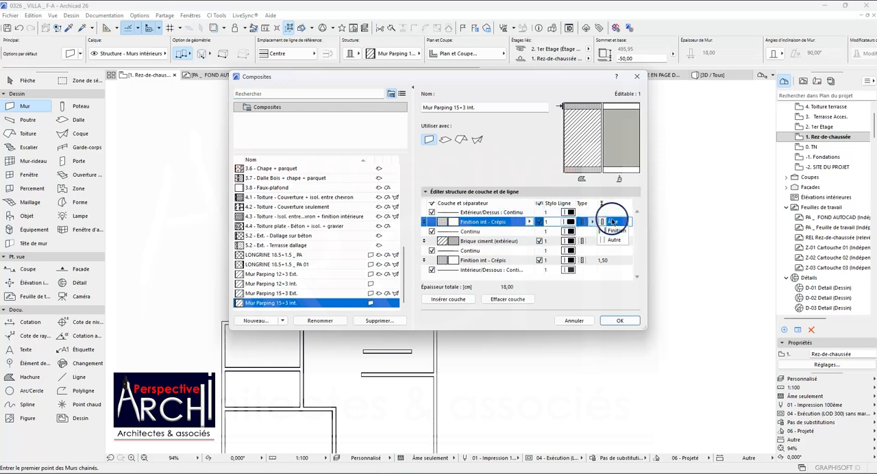
click(617, 231)
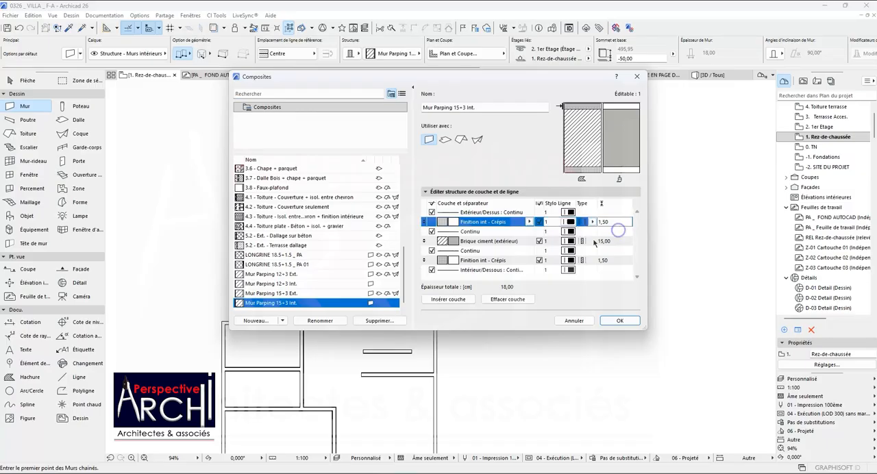
click(585, 262)
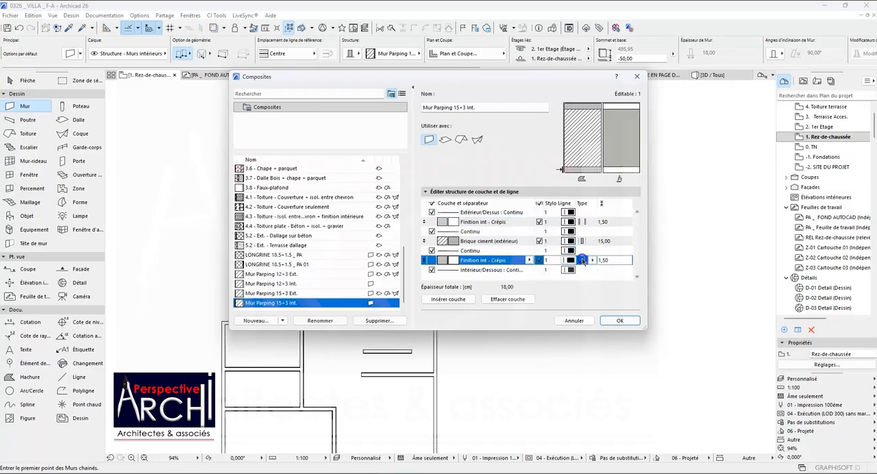
click(593, 261)
click(612, 270)
click(619, 321)
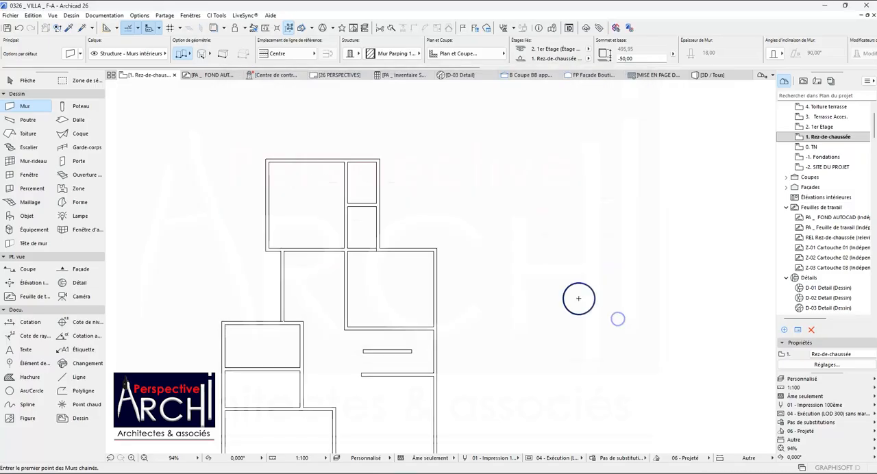
Inspect the wall junctions across the ground floor plan with only the wall cores displayed.
scroll(283, 228, up, 2)
scroll(323, 176, down, 4)
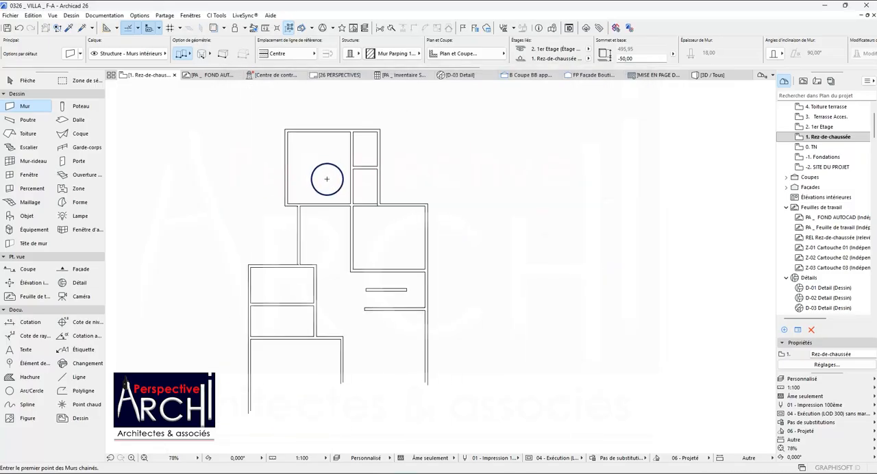
scroll(320, 263, up, 3)
scroll(335, 247, up, 2)
scroll(348, 231, down, 4)
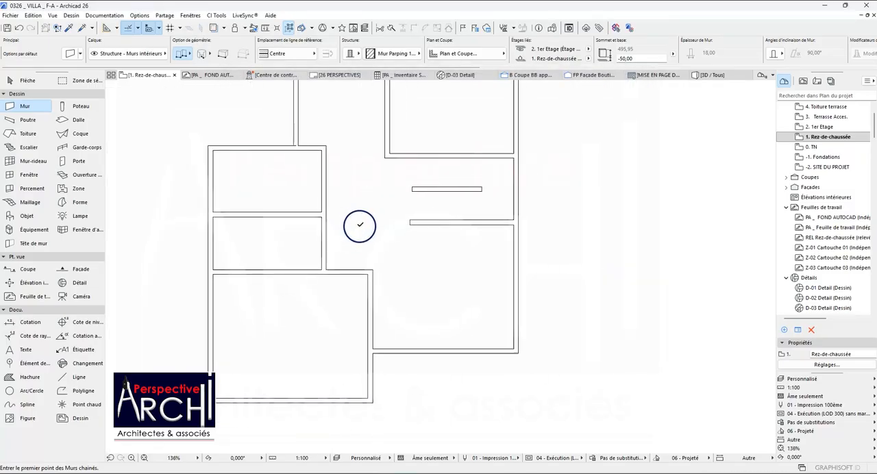
scroll(357, 213, down, 1)
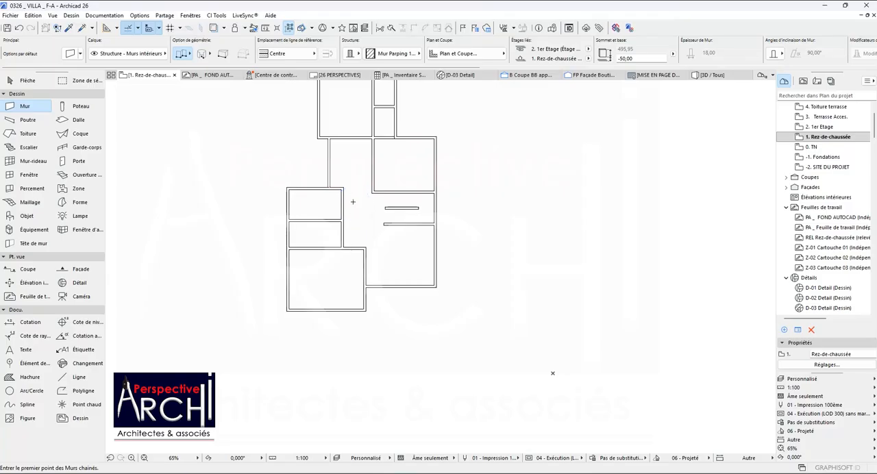
scroll(347, 198, up, 15)
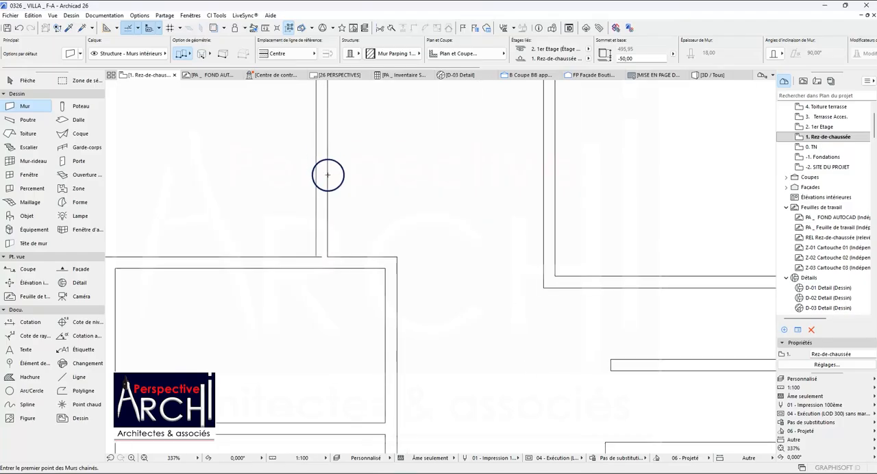
Mirror the vertical wall between the rear courtyard void and the Dégagement about its own centreline.
click(324, 221)
scroll(318, 243, up, 17)
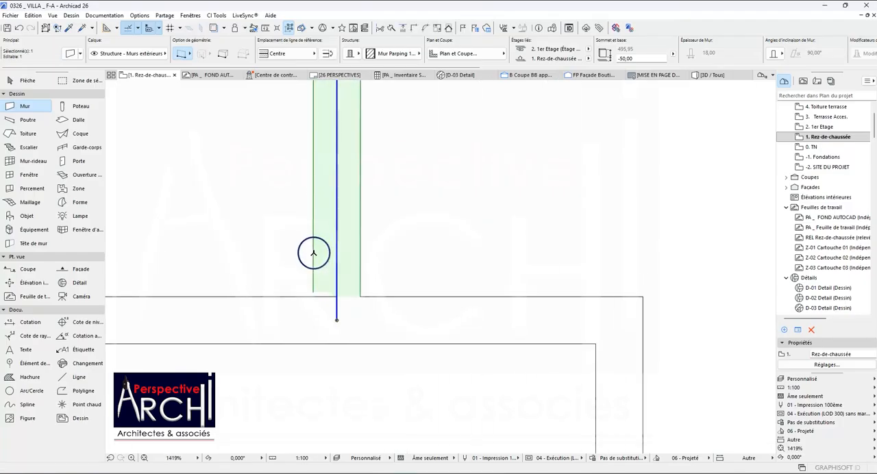
scroll(315, 253, down, 6)
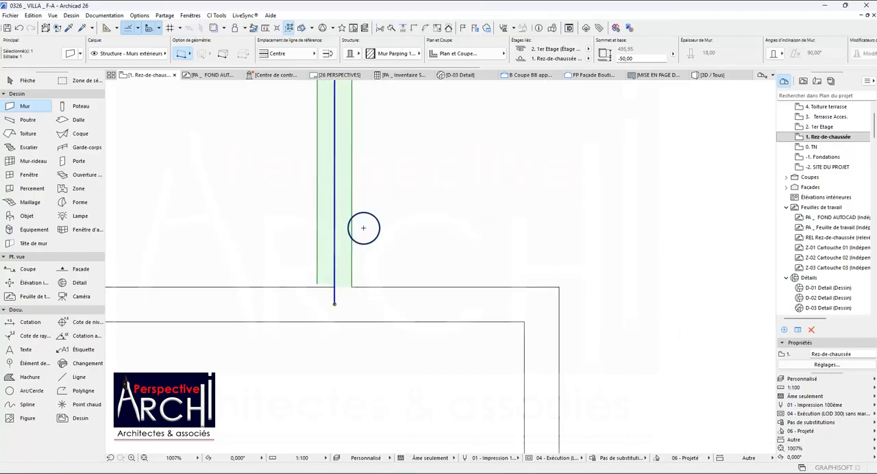
key(ctrl+m)
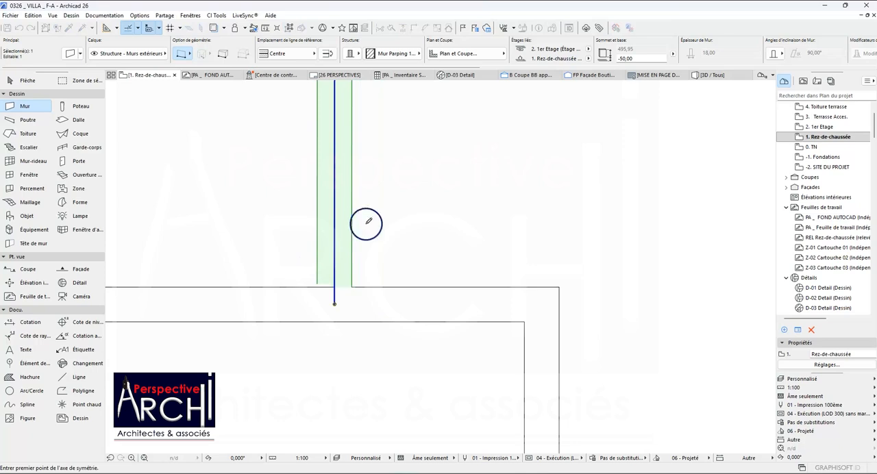
click(334, 219)
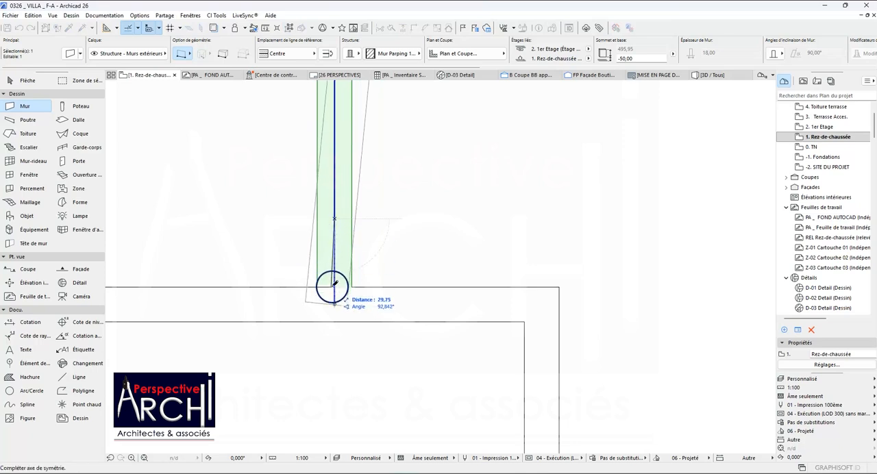
click(335, 316)
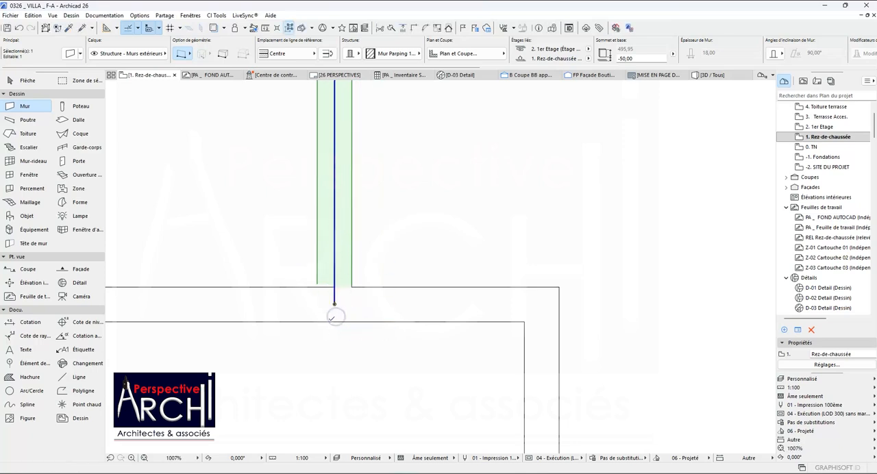
Intersect that vertical wall with the longer horizontal wall segment on its left, along the upper side of the washroom above the Dressing.
scroll(338, 288, down, 6)
key(Escape)
shift+click(329, 286)
shift+click(334, 226)
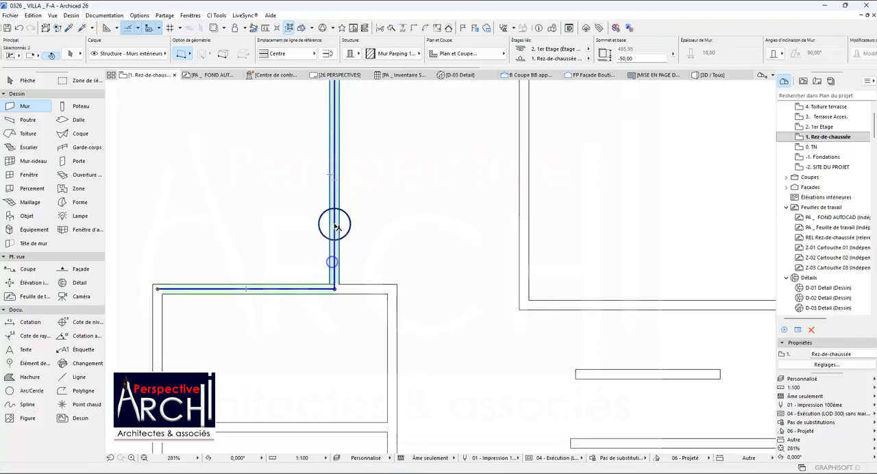
click(413, 28)
key(Escape)
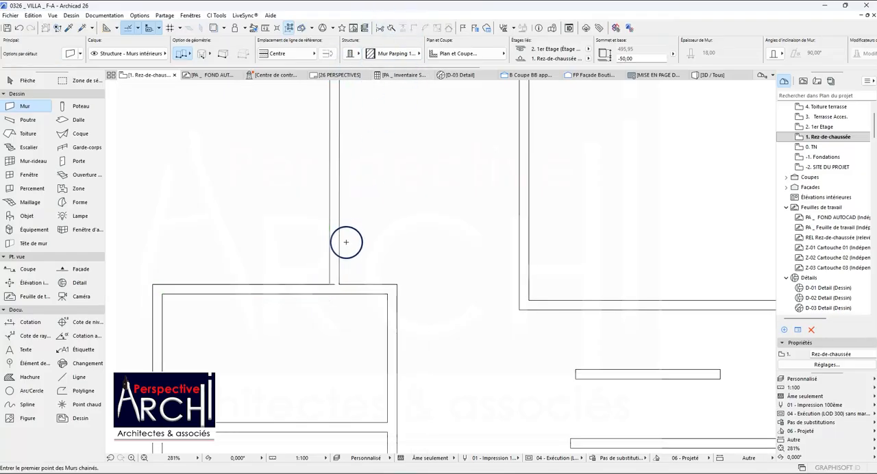
Intersect the same vertical wall with the short horizontal segment on its right to close the T-junction above the washroom.
shift+click(348, 287)
shift+click(333, 264)
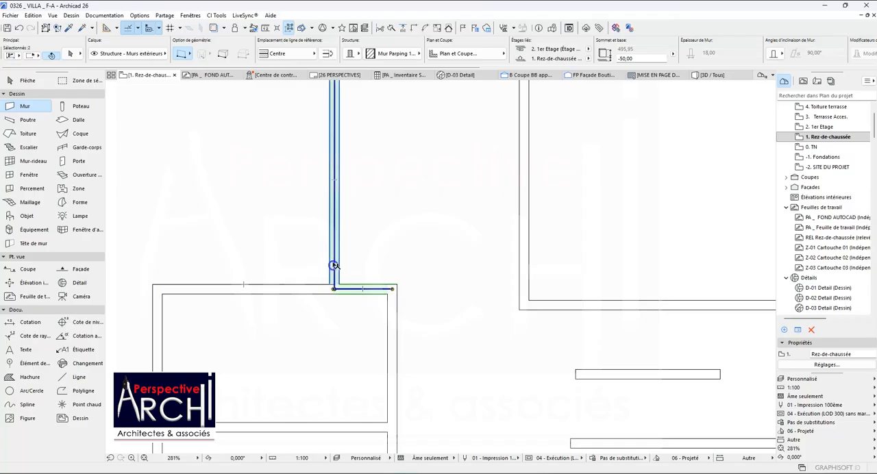
click(412, 28)
scroll(337, 284, up, 8)
scroll(340, 275, down, 9)
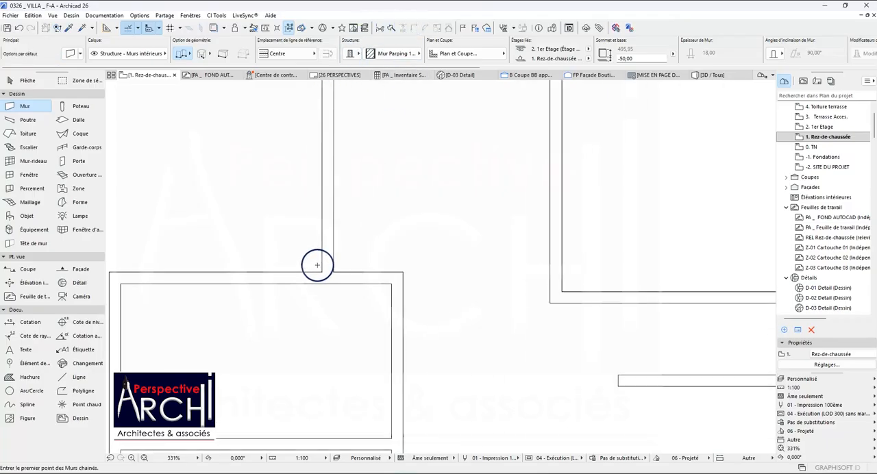
Check the wall outlines across the whole ground floor and turn the AutoCAD trace reference back on.
scroll(311, 226, down, 4)
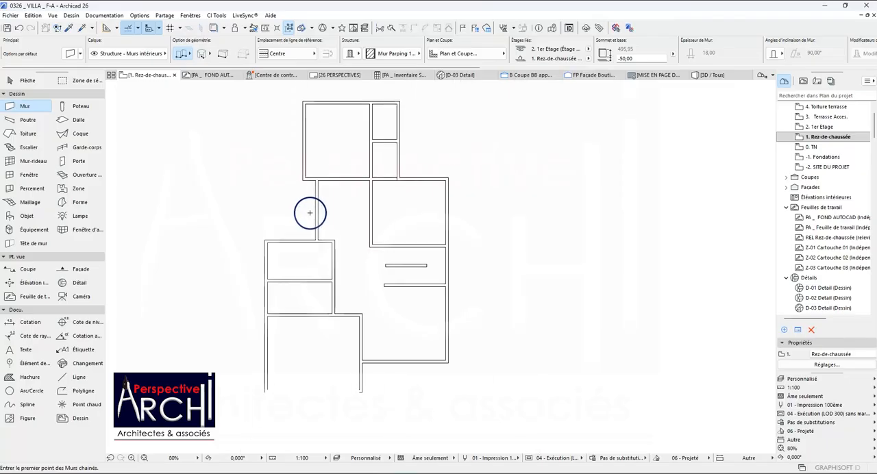
scroll(370, 241, down, 1)
scroll(360, 221, up, 2)
scroll(374, 216, down, 2)
scroll(349, 218, up, 1)
scroll(356, 206, down, 2)
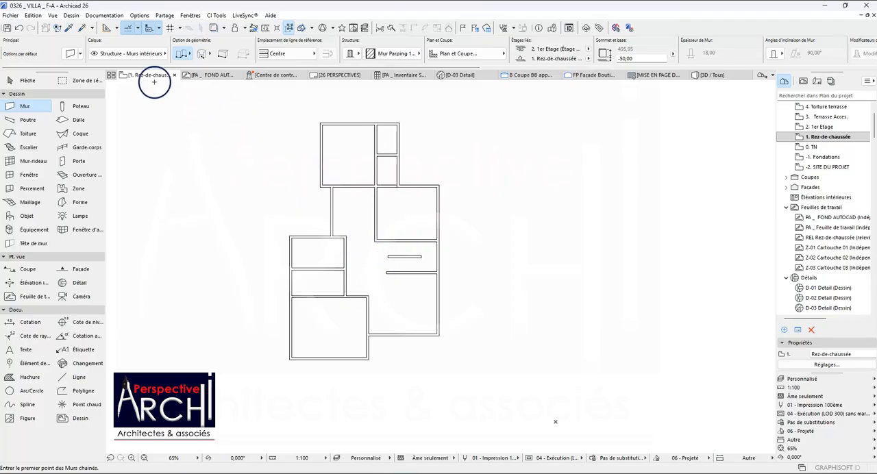
click(215, 28)
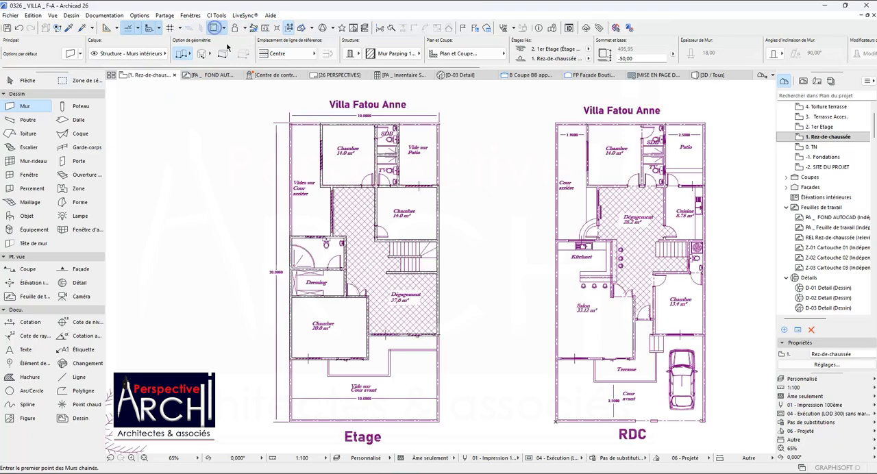
Pick up the settings of the exterior wall beside the Fosse Septique in the shop project plan as the wall tool defaults.
scroll(300, 132, down, 2)
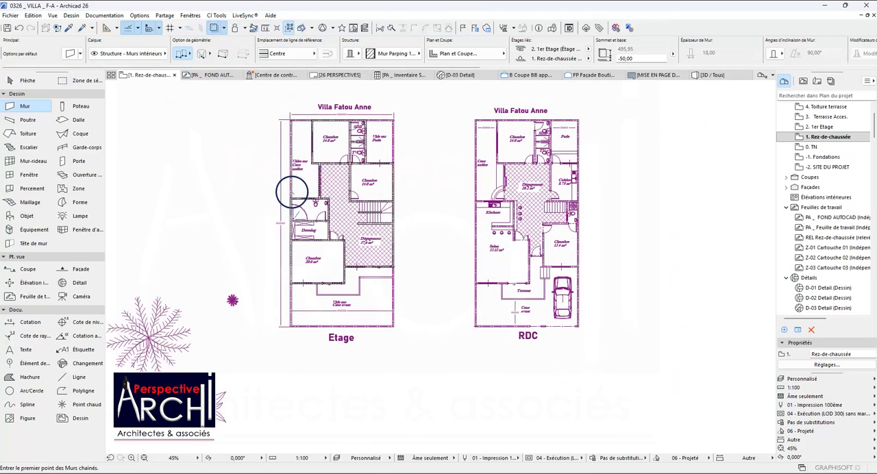
scroll(292, 192, down, 5)
click(72, 28)
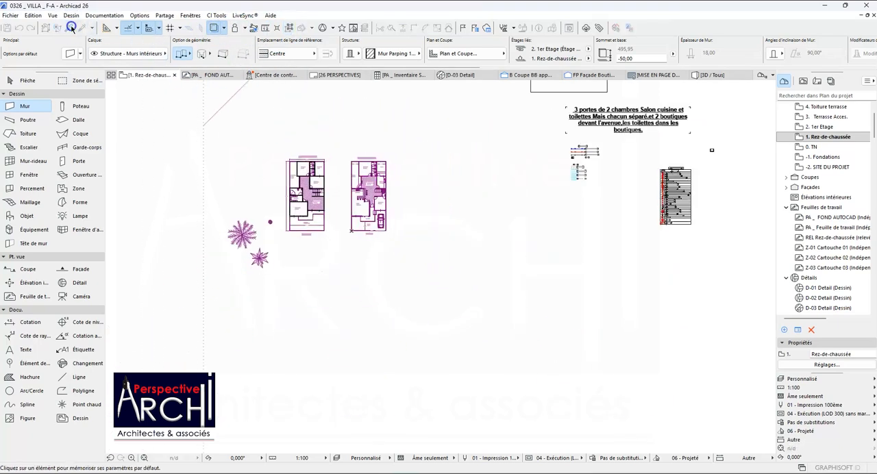
scroll(294, 177, down, 4)
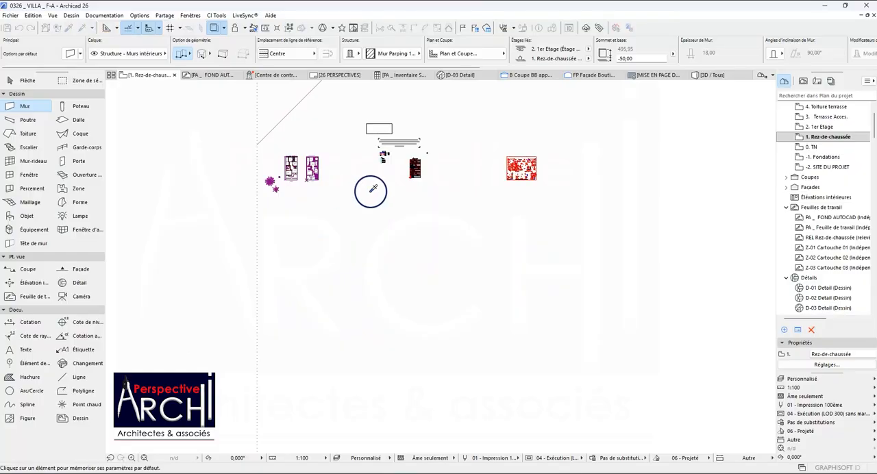
scroll(519, 177, up, 6)
scroll(418, 212, up, 6)
scroll(368, 205, down, 6)
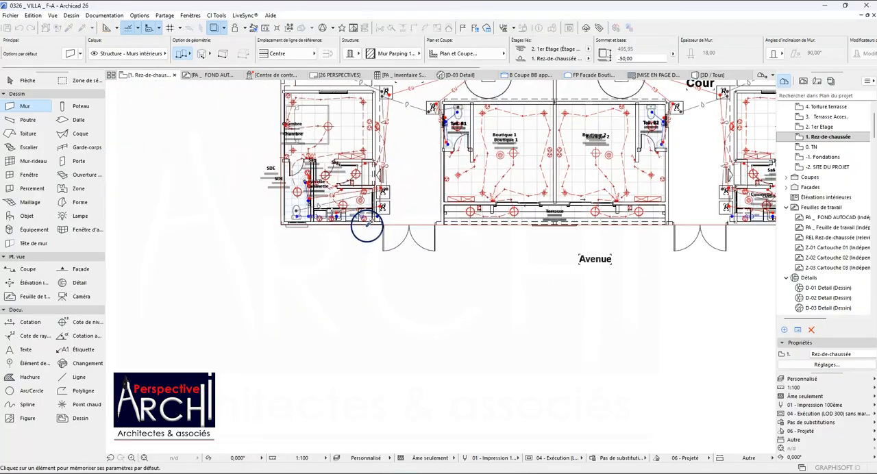
scroll(370, 226, down, 3)
scroll(332, 146, up, 5)
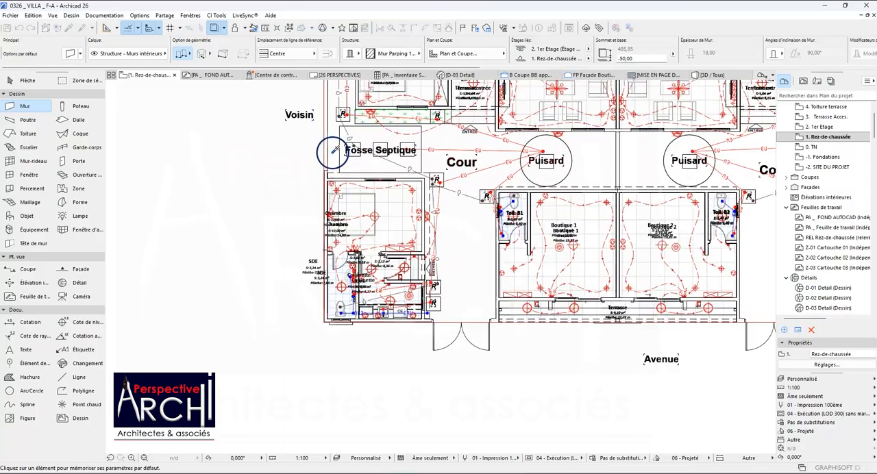
scroll(348, 174, down, 6)
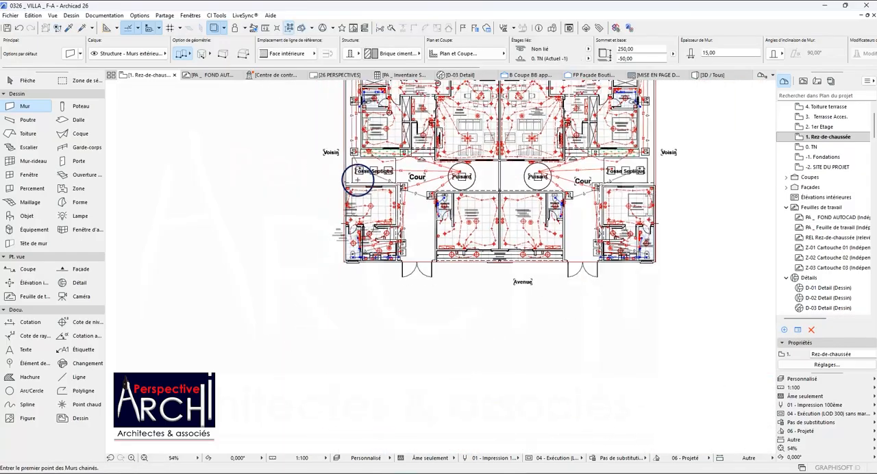
Examine the shop project plan, and return to the villa's Etage plan around the Vide sur Cour avant.
scroll(477, 231, up, 5)
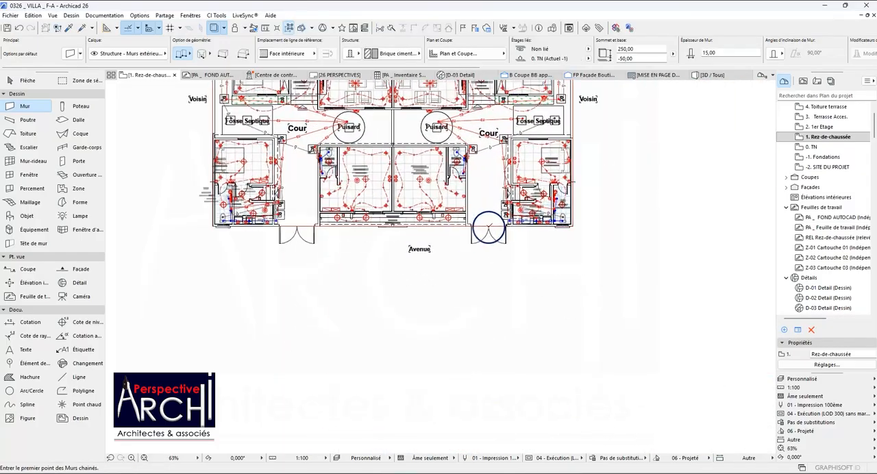
scroll(483, 224, down, 4)
scroll(483, 223, down, 6)
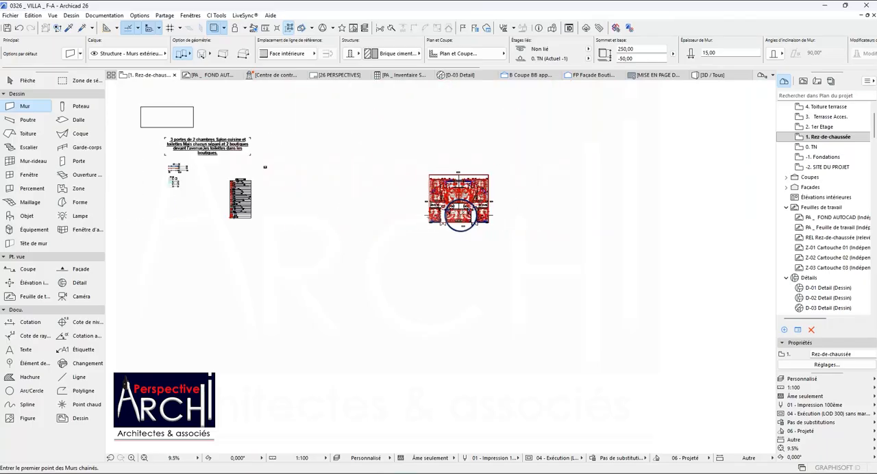
scroll(329, 201, up, 4)
scroll(346, 200, down, 3)
scroll(209, 237, up, 5)
scroll(196, 238, up, 2)
scroll(190, 241, down, 2)
scroll(403, 240, up, 1)
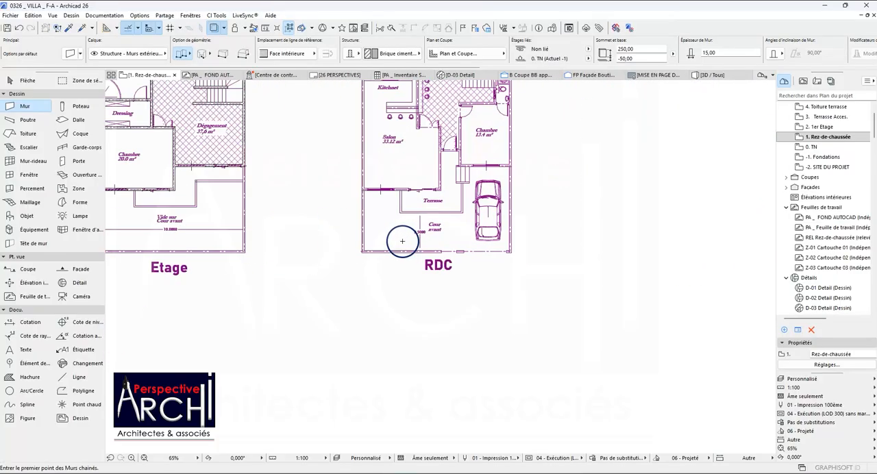
scroll(406, 193, down, 1)
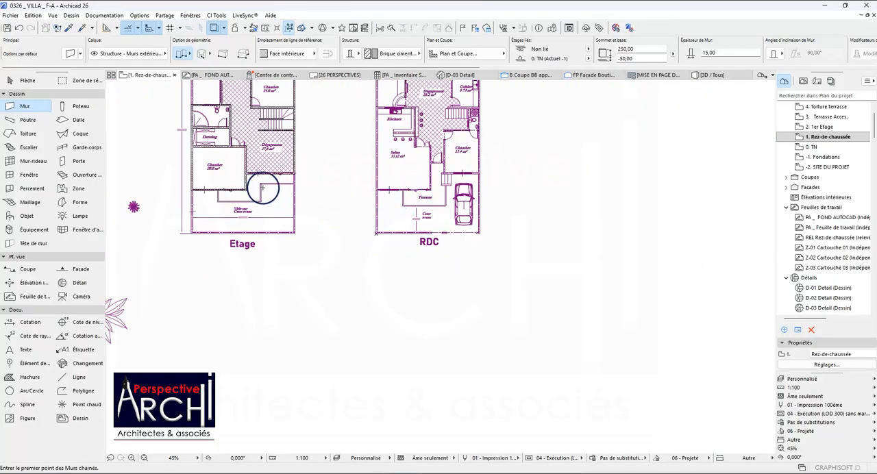
scroll(263, 187, up, 5)
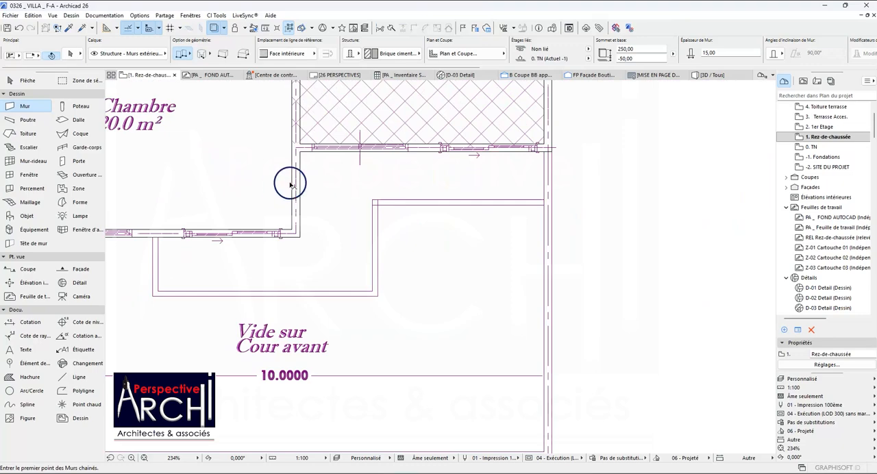
Select the exterior wall between the 20.0 m² Chambre and the front void to check its settings, and clear the selection.
shift+click(300, 181)
scroll(274, 223, down, 6)
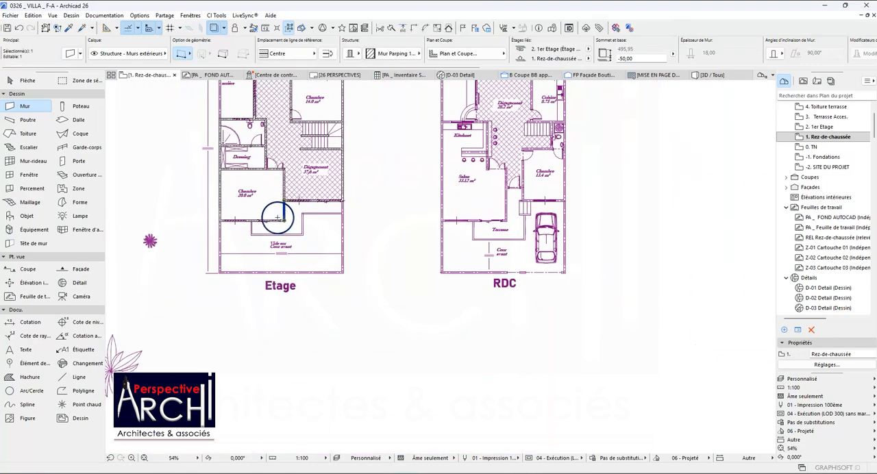
scroll(277, 220, up, 2)
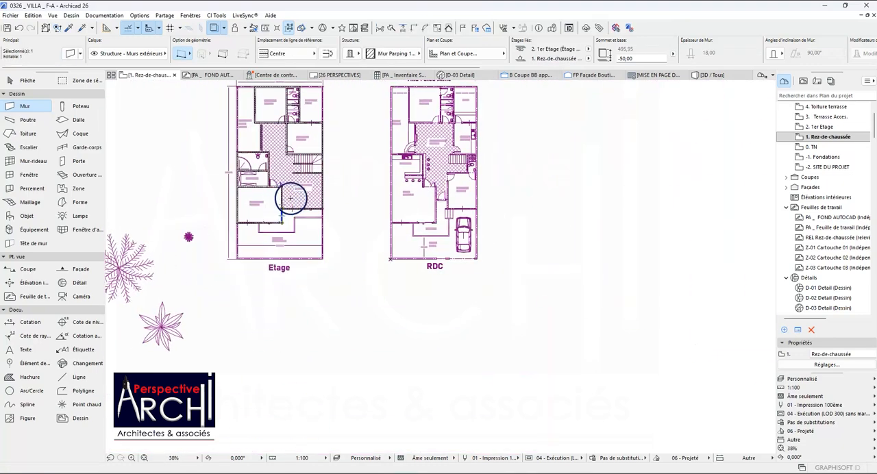
scroll(326, 163, up, 6)
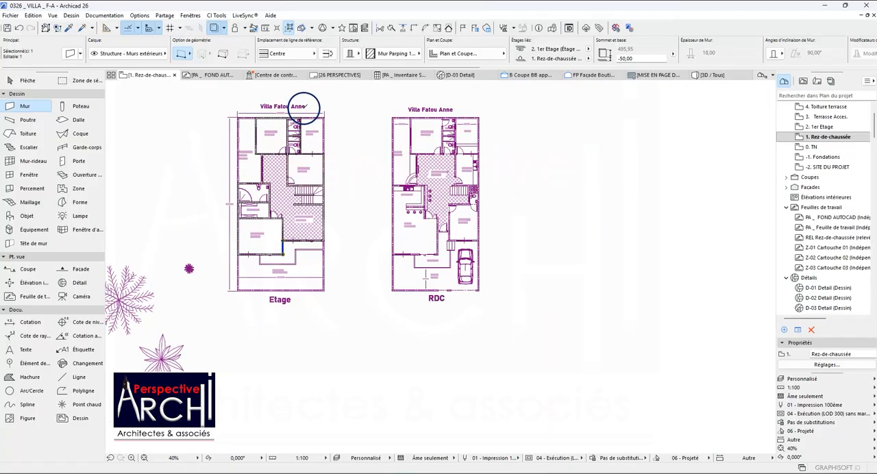
scroll(286, 127, down, 3)
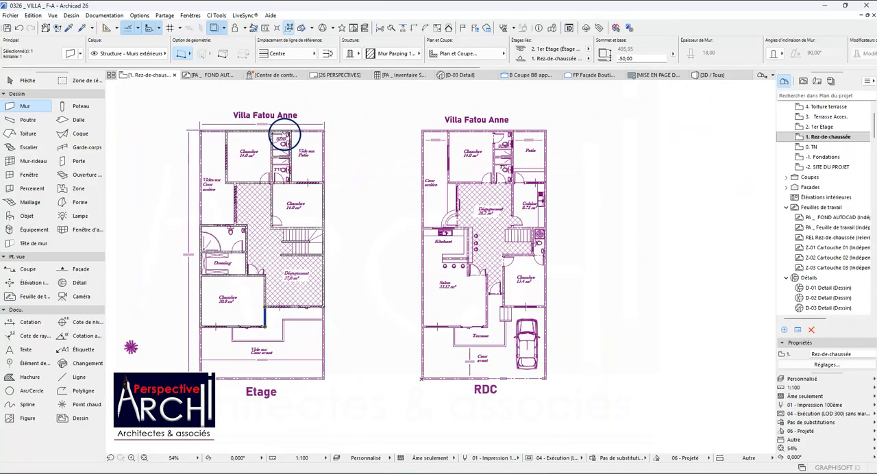
key(Escape)
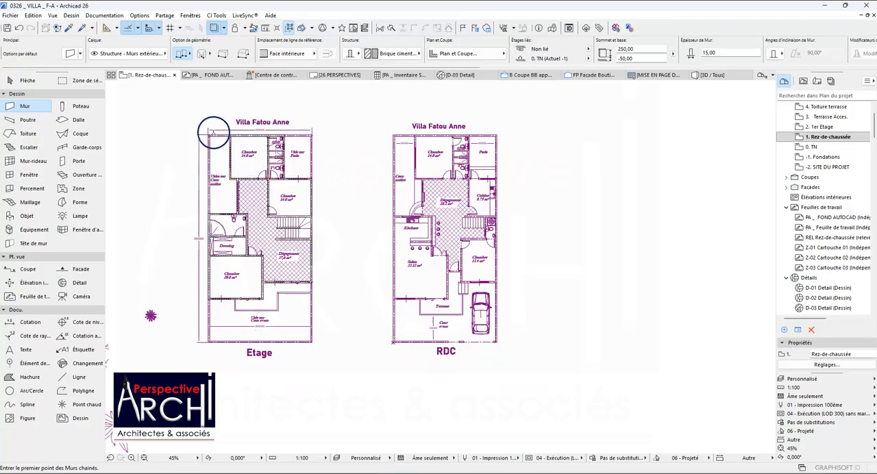
key(Escape)
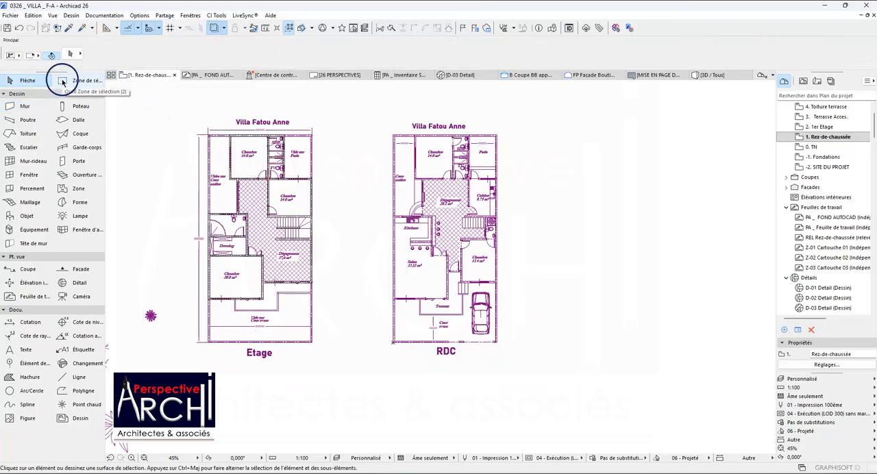
Enclose the Etage plan in a rectangular selection area and select all the walls inside it.
click(63, 82)
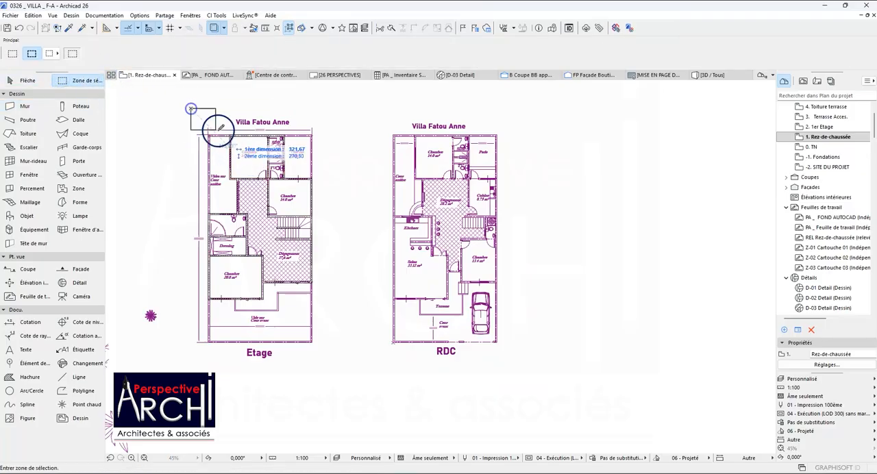
click(325, 354)
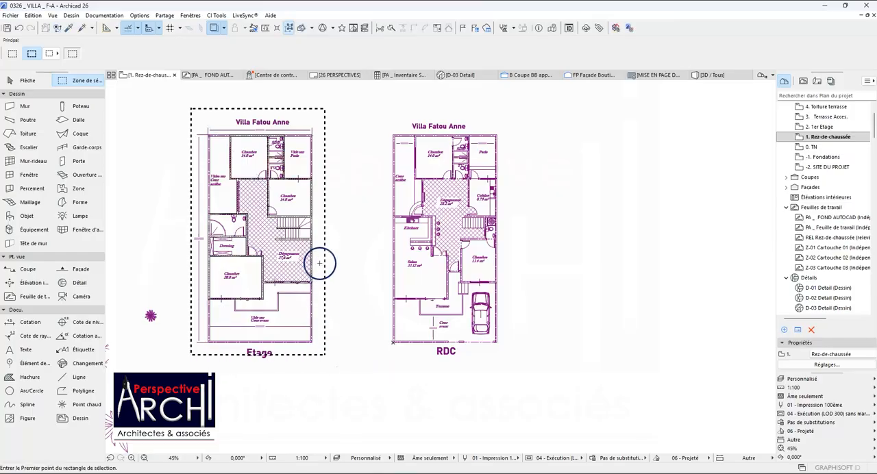
key(ctrl+a)
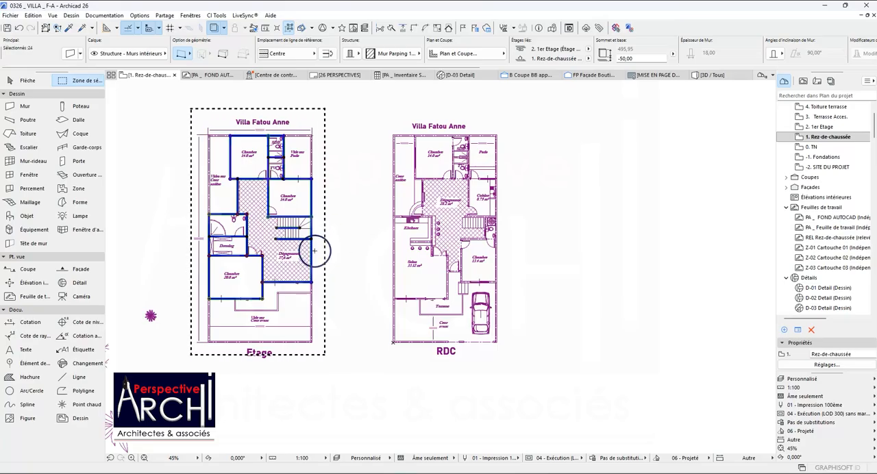
scroll(302, 185, up, 5)
scroll(209, 176, up, 2)
scroll(218, 164, down, 8)
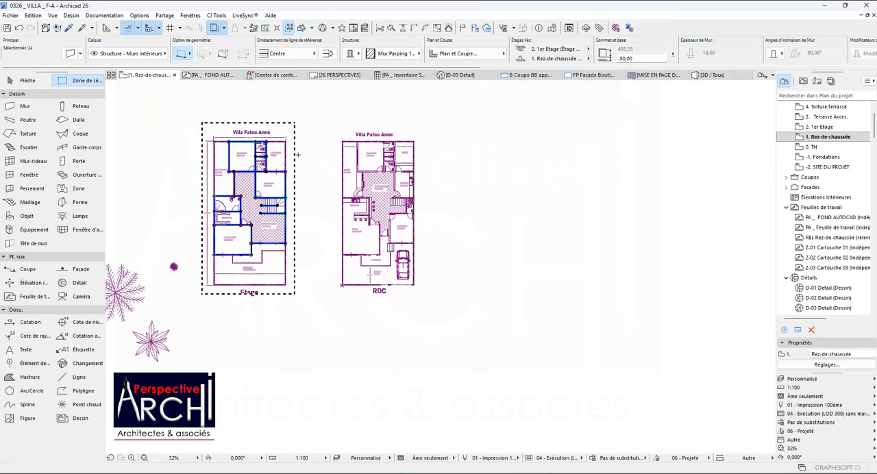
Clear the wall selection and remove the rectangular selection area around the Etage plan.
key(Escape)
click(301, 141)
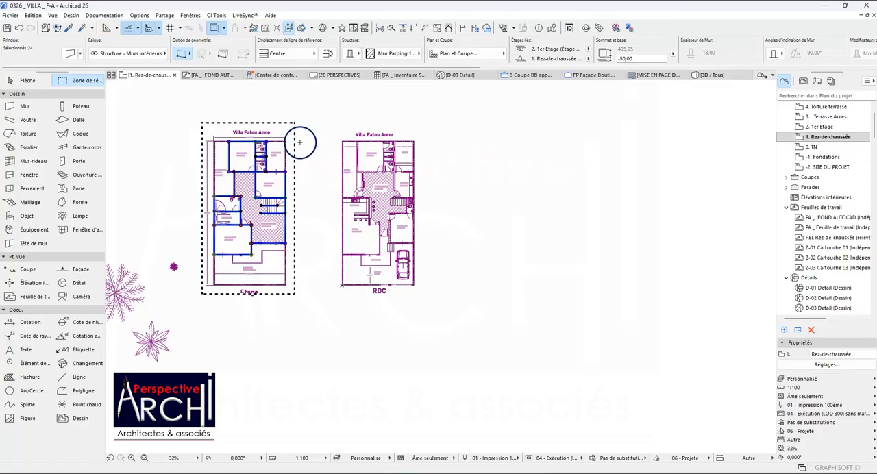
right_click(302, 131)
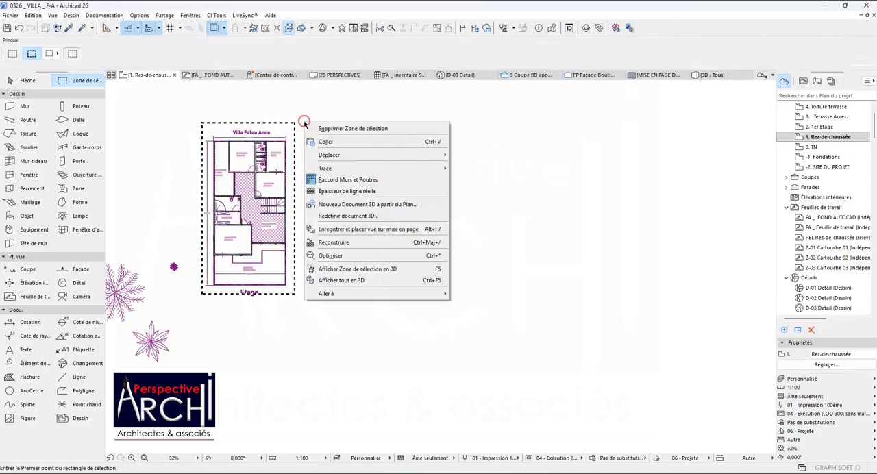
click(347, 281)
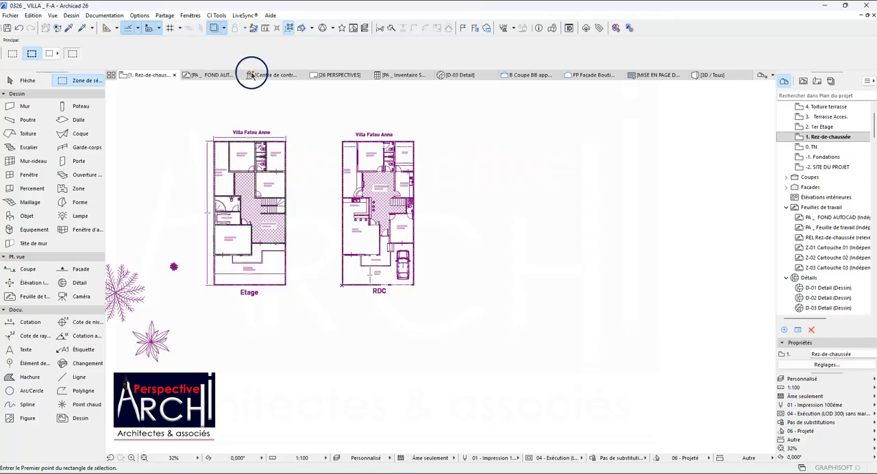
Show the Trace et comparaison palette and place it clear of the Etage and RDC plans.
click(217, 29)
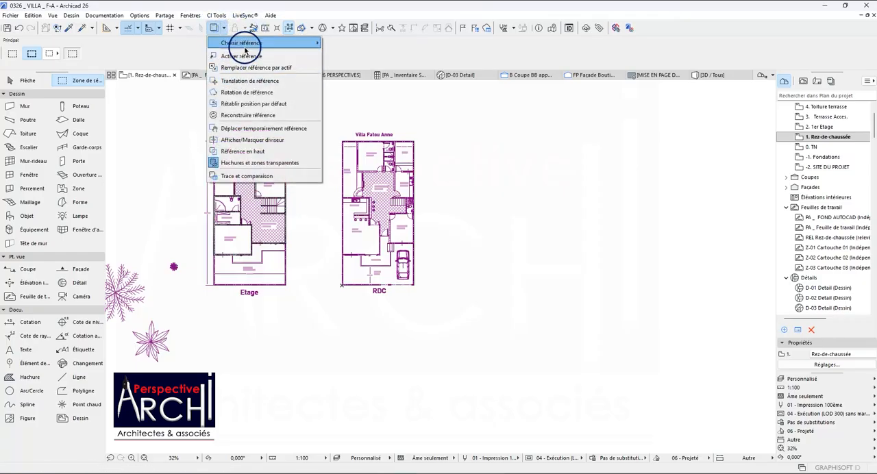
mouse_move(247, 46)
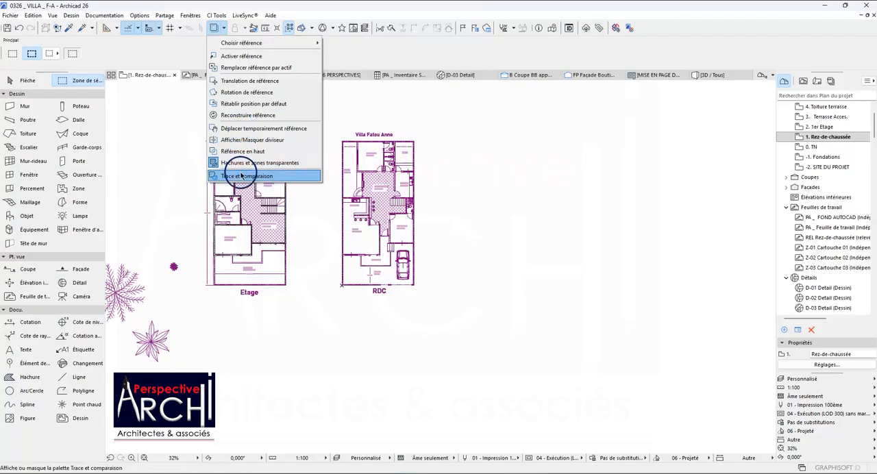
click(241, 176)
drag(198, 126, 492, 112)
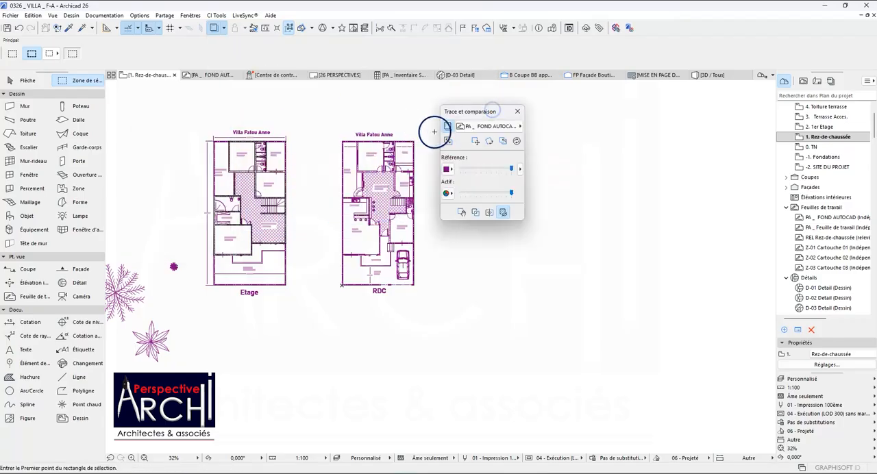
click(473, 142)
scroll(346, 270, up, 6)
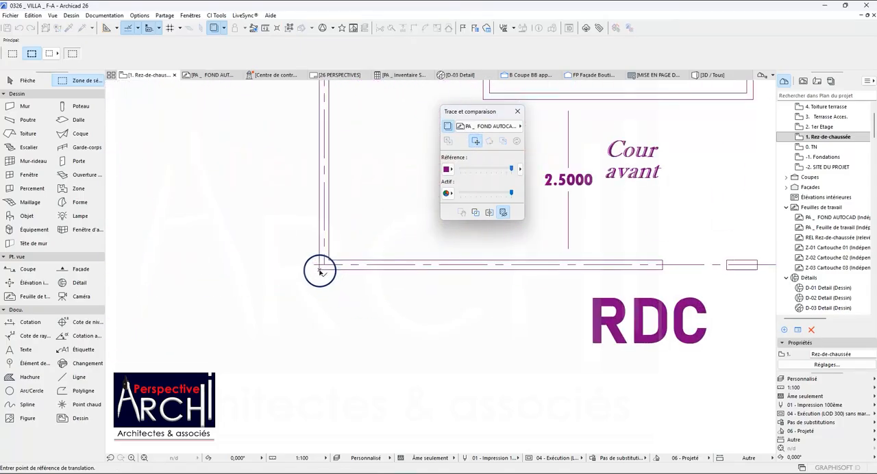
click(319, 273)
scroll(322, 271, down, 5)
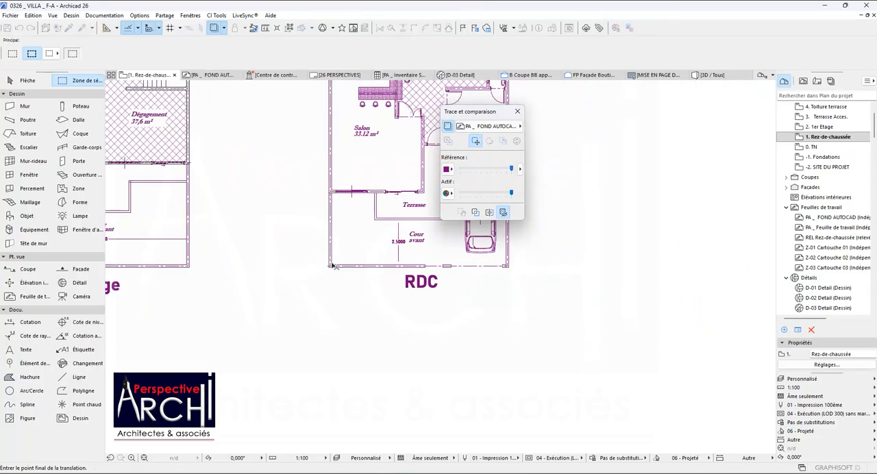
scroll(336, 266, down, 4)
click(263, 185)
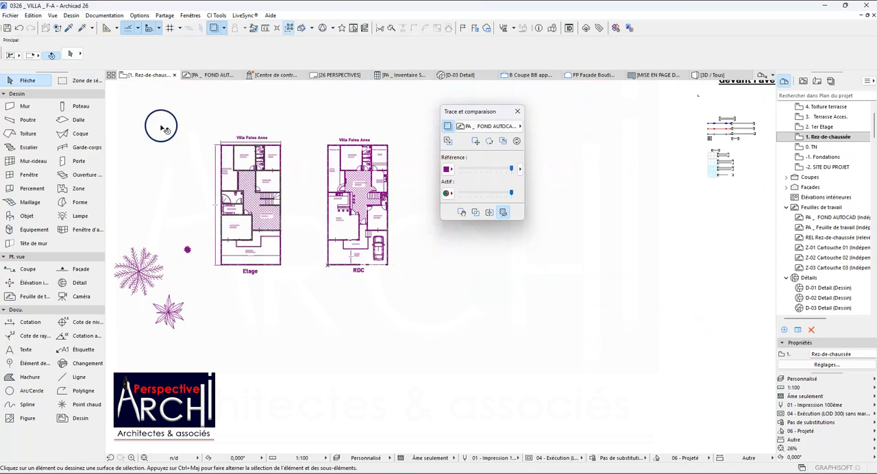
Enclose the Etage plan in a new rectangular selection area.
click(63, 81)
click(169, 105)
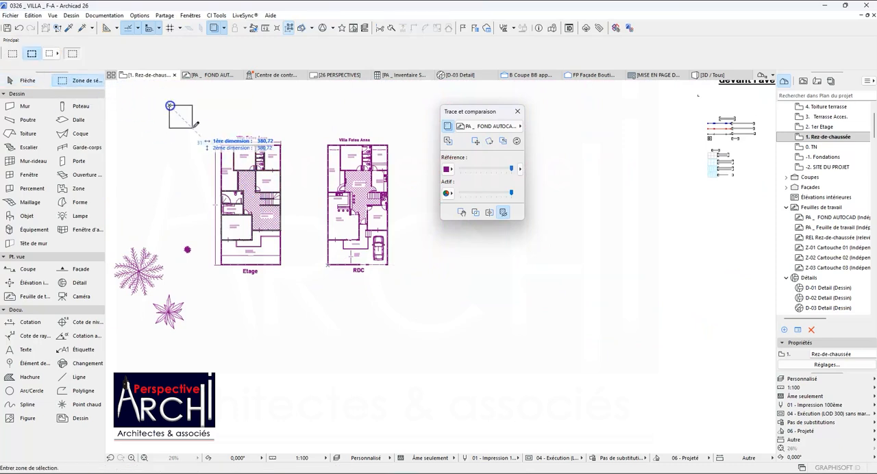
click(299, 292)
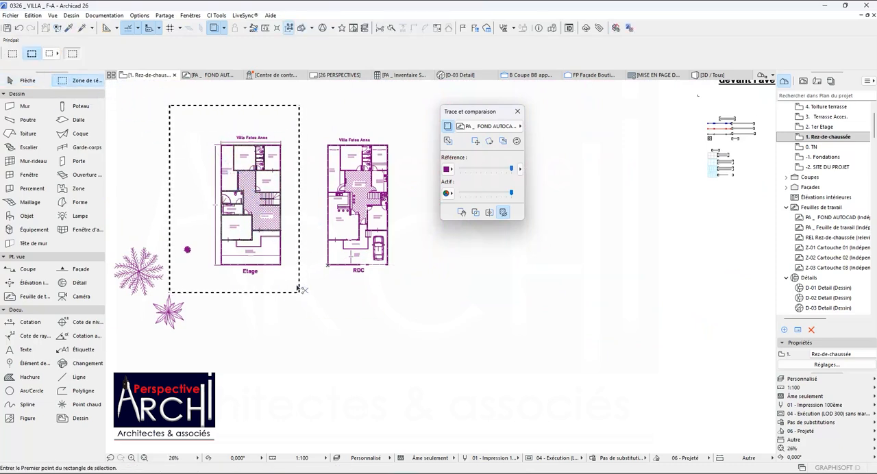
Move all the enclosed walls onto the RDC plan, from the Etage void's outer wall-axis corner to the matching corner of the RDC Patio.
key(ctrl+d)
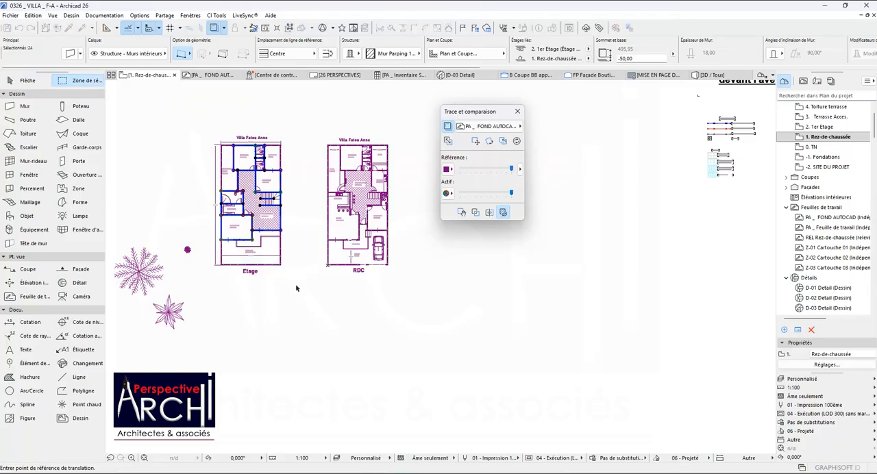
scroll(288, 149, up, 3)
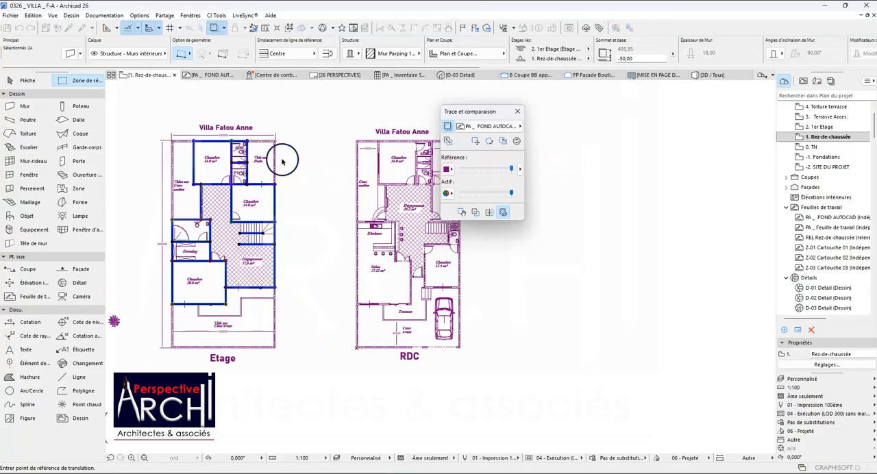
scroll(274, 143, up, 5)
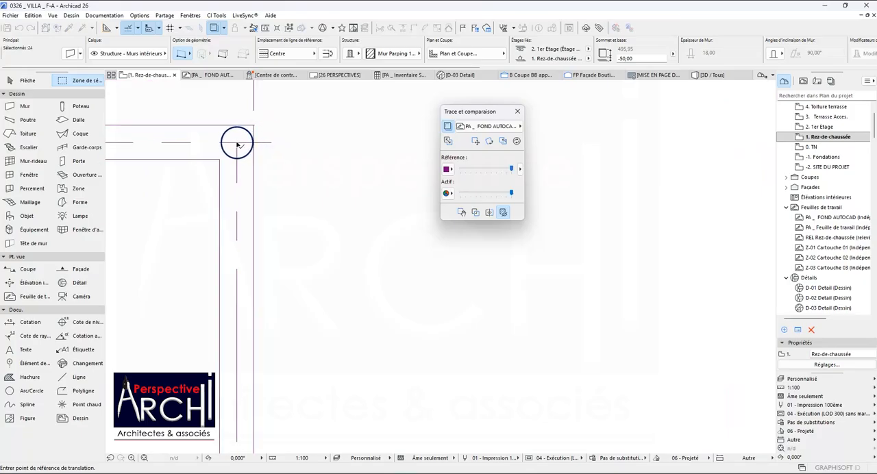
click(237, 143)
scroll(235, 144, down, 5)
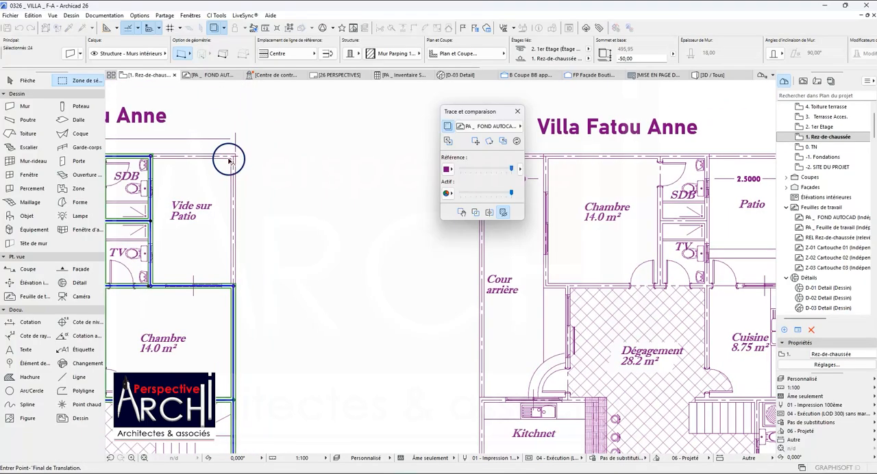
scroll(335, 154, up, 5)
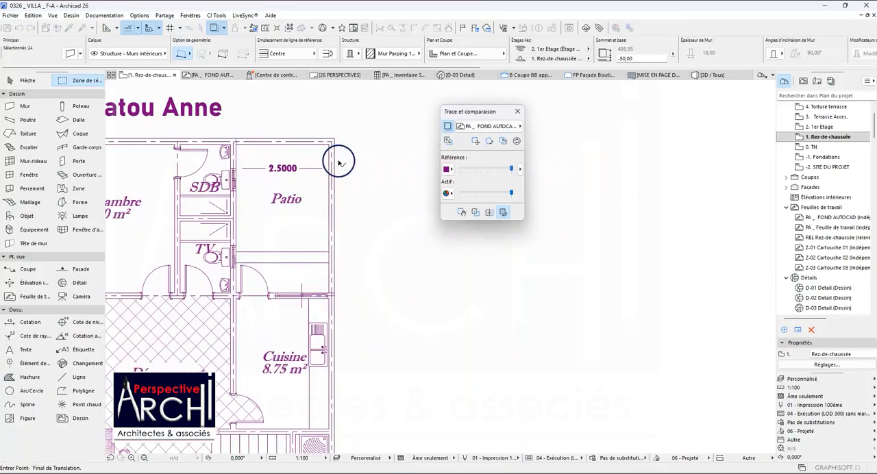
click(323, 121)
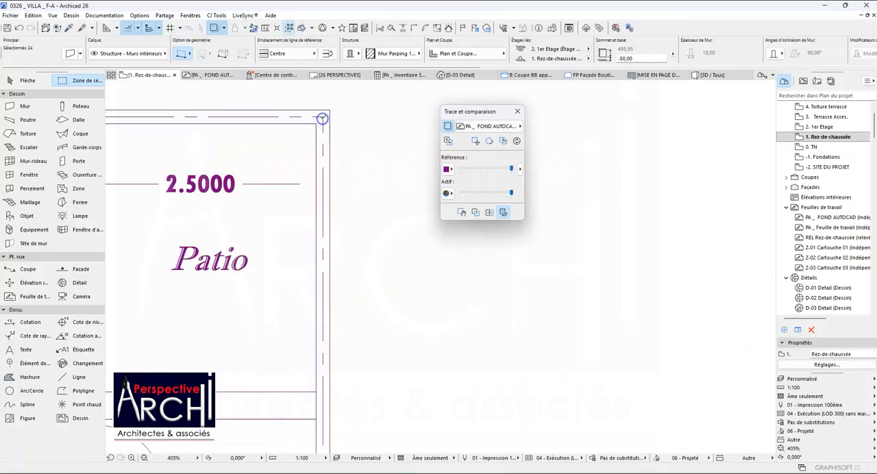
Compare the moved walls with the RDC plan around the Patio, Dégagement, Kitchnet and Salon, and clear the selection.
scroll(322, 121, down, 3)
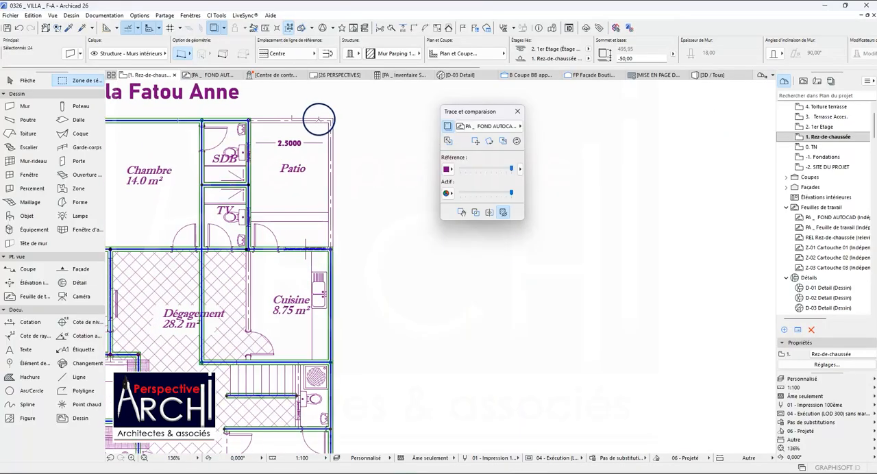
scroll(245, 110, up, 6)
scroll(291, 131, down, 2)
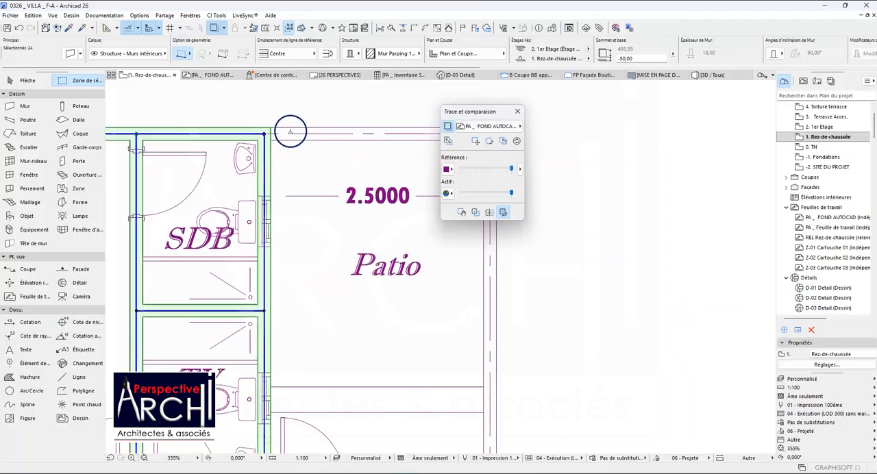
scroll(290, 131, down, 7)
scroll(273, 241, up, 4)
scroll(270, 247, down, 4)
scroll(268, 262, up, 3)
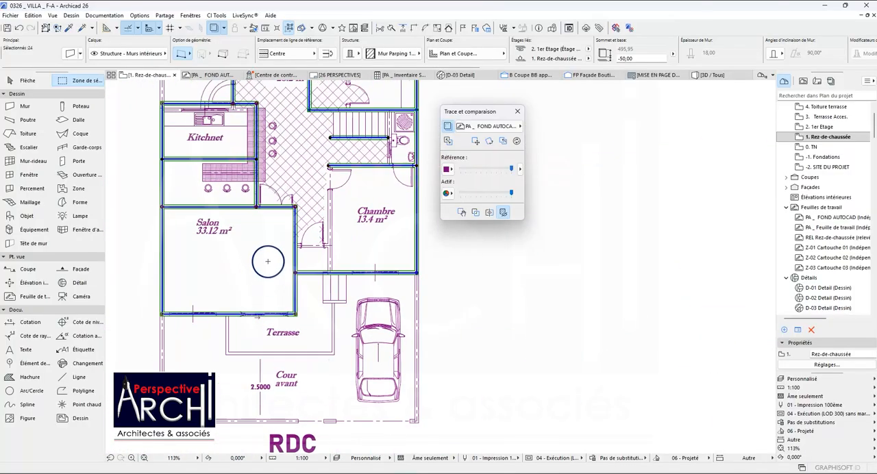
scroll(268, 261, down, 4)
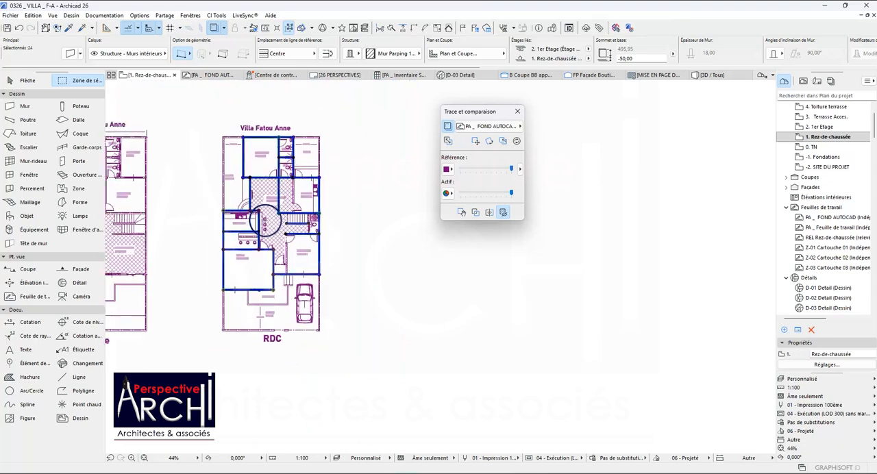
scroll(255, 185, up, 2)
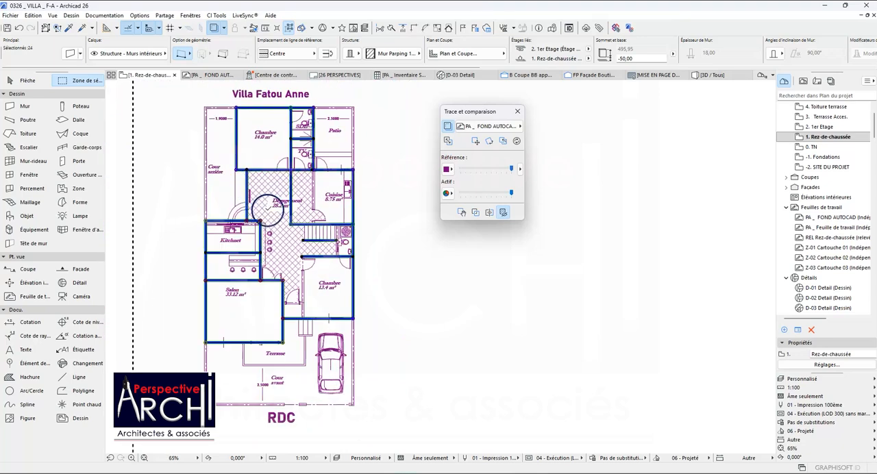
scroll(267, 211, up, 2)
scroll(251, 217, down, 2)
scroll(254, 216, up, 1)
scroll(255, 213, down, 2)
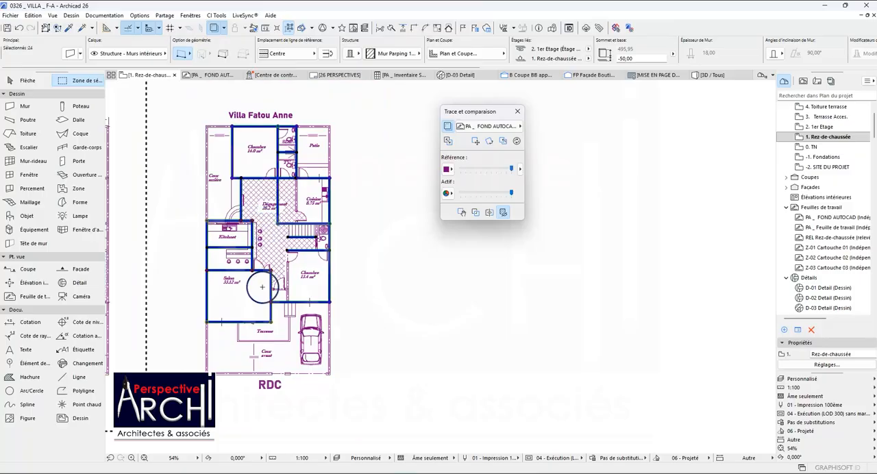
scroll(292, 265, up, 2)
scroll(292, 265, down, 1)
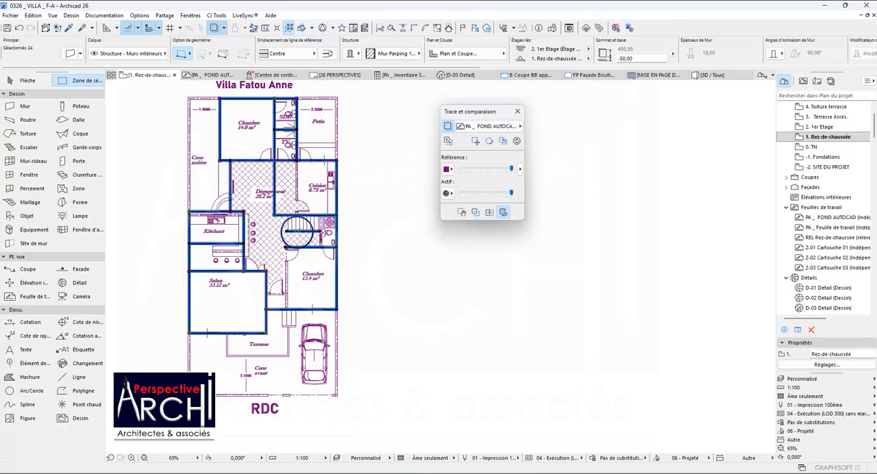
scroll(312, 122, up, 2)
scroll(309, 175, down, 5)
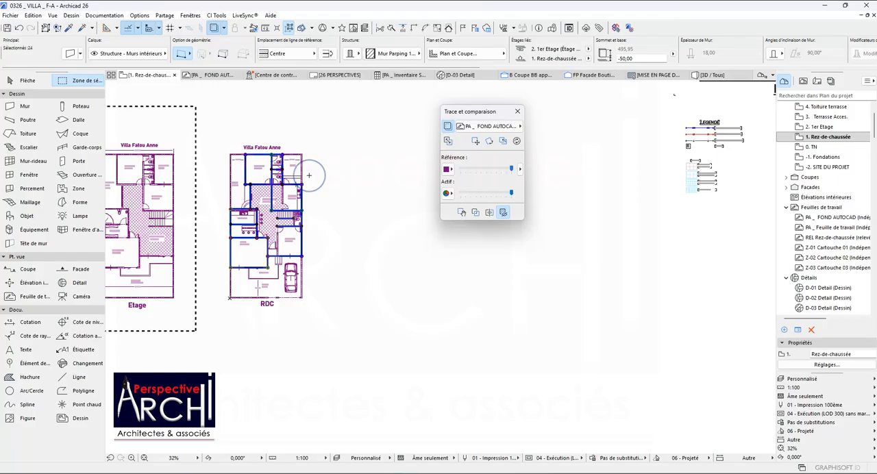
scroll(287, 174, up, 4)
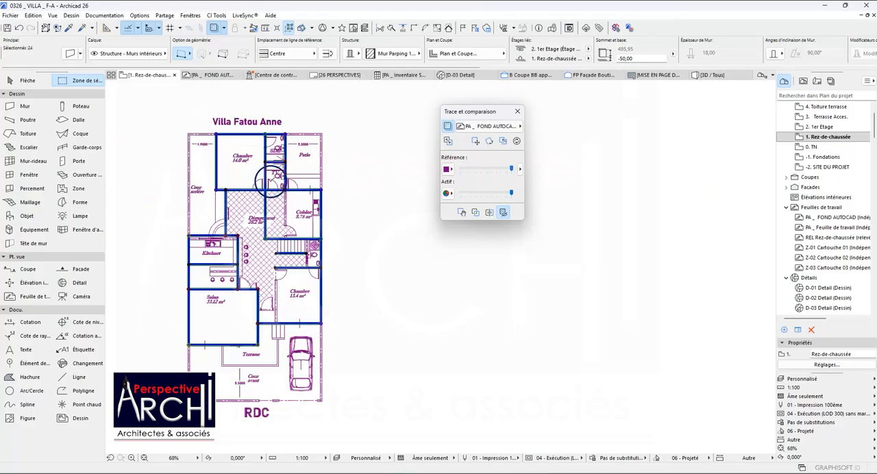
scroll(272, 180, down, 1)
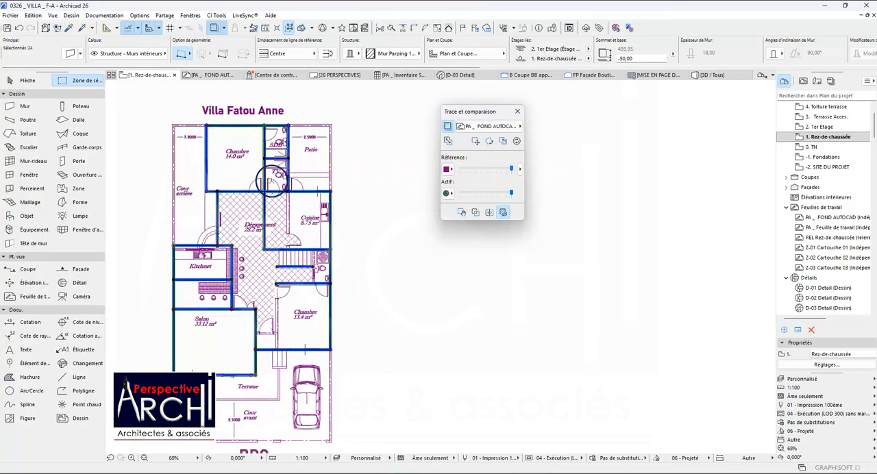
scroll(250, 217, up, 2)
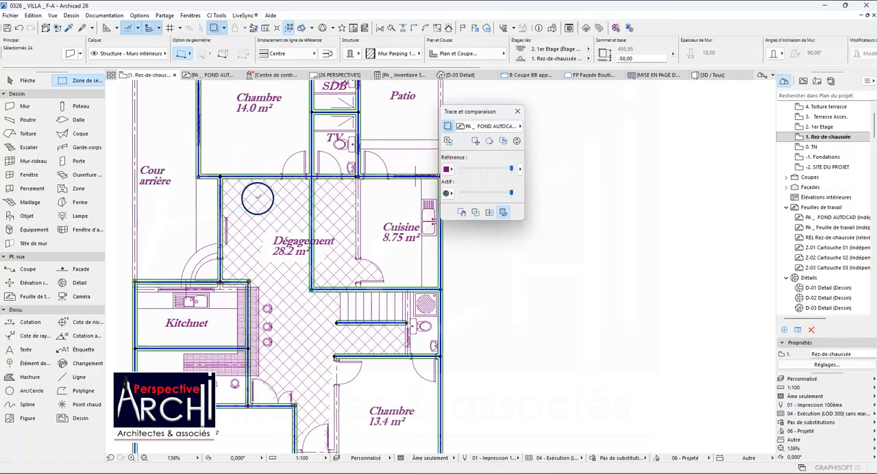
scroll(287, 198, down, 1)
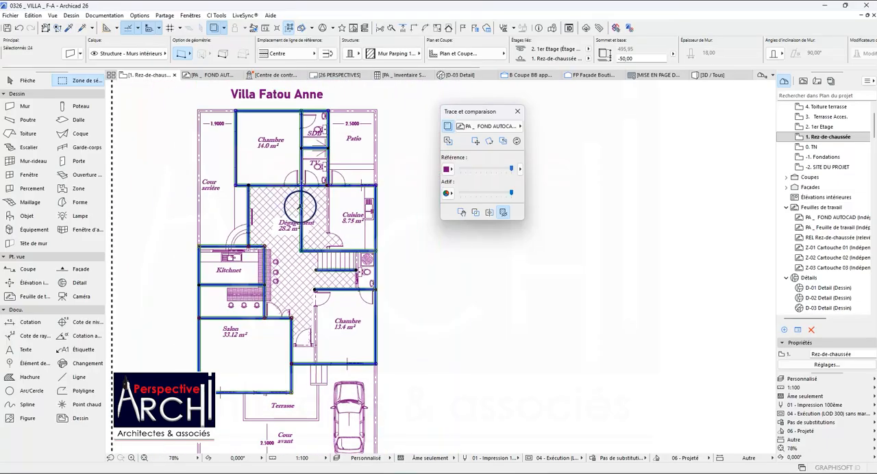
scroll(295, 218, up, 4)
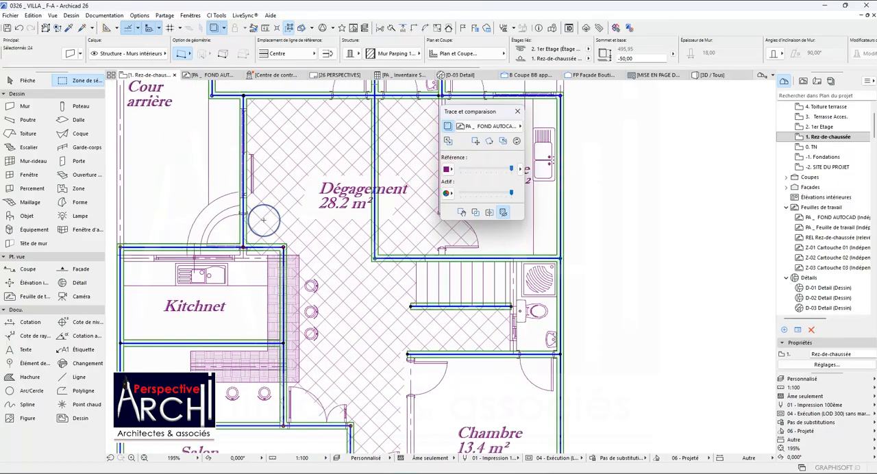
key(Escape)
Move the wall between the Cour arrière and the Kitchnet by 25 toward the Kitchnet, onto the wall axis of the RDC plan.
scroll(256, 241, up, 1)
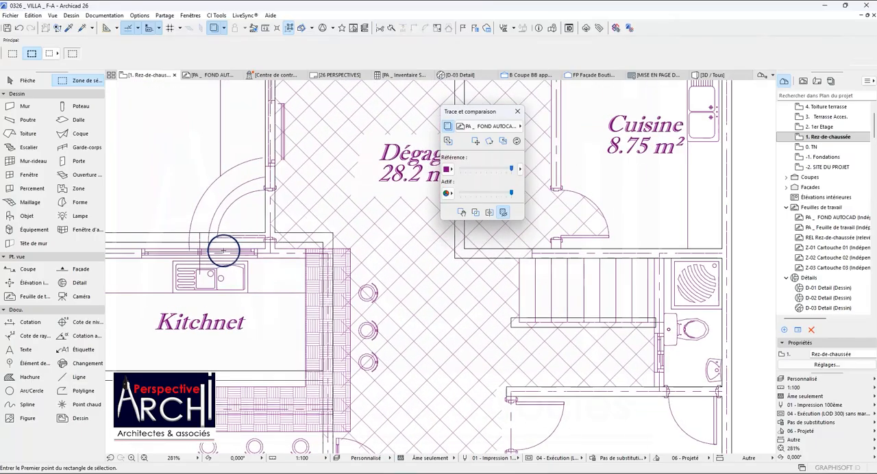
scroll(233, 243, up, 1)
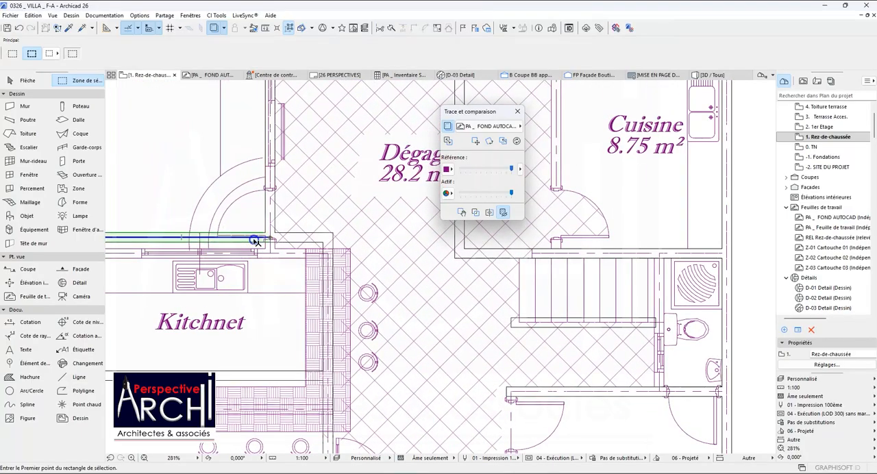
click(250, 242)
scroll(264, 219, down, 2)
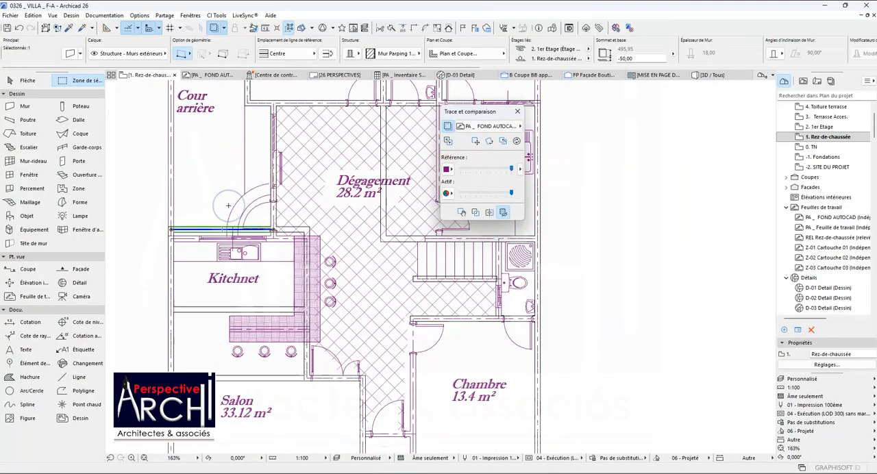
key(ctrl+d)
scroll(175, 235, up, 3)
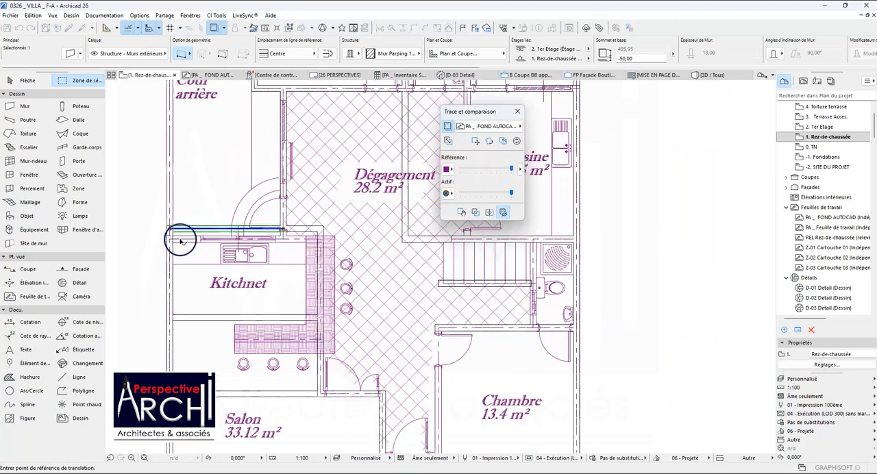
click(154, 211)
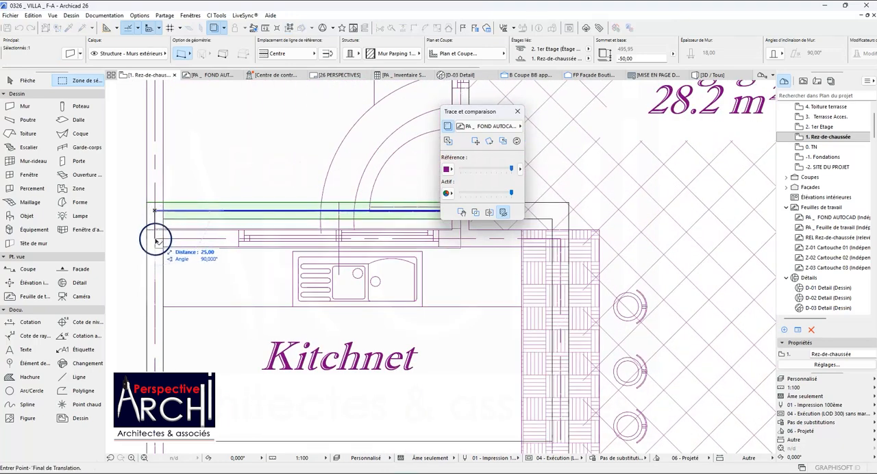
click(156, 240)
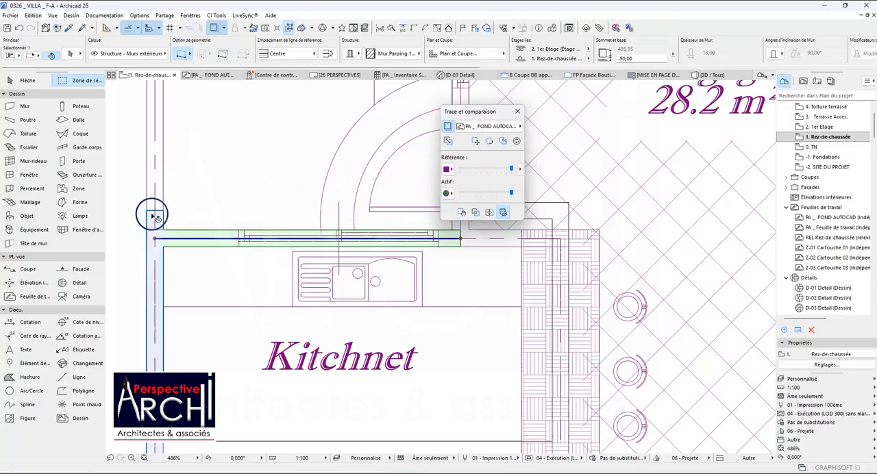
Intersect the Kitchnet's outer side wall with the moved wall to form a clean corner, and clear the selection.
shift+click(153, 215)
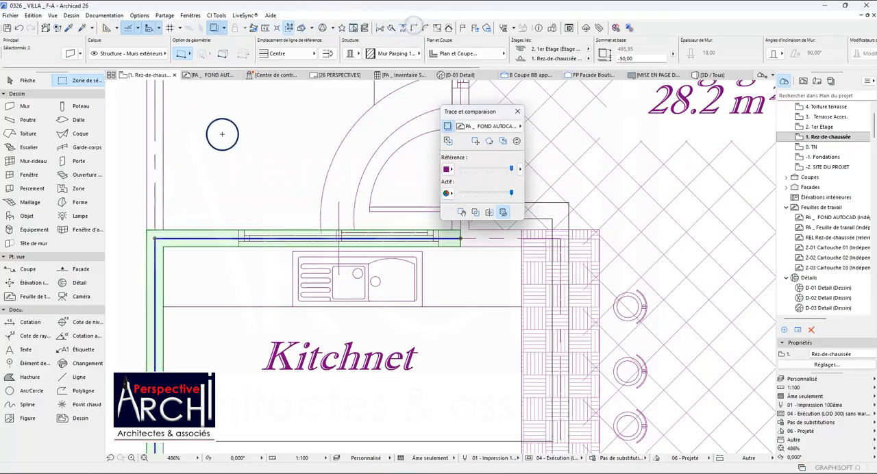
scroll(152, 199, down, 3)
key(Escape)
Move the short wall between the Dégagement and the Kitchnet by 25 into line with its neighbour, and intersect it with the perpendicular Kitchnet wall.
scroll(350, 218, up, 1)
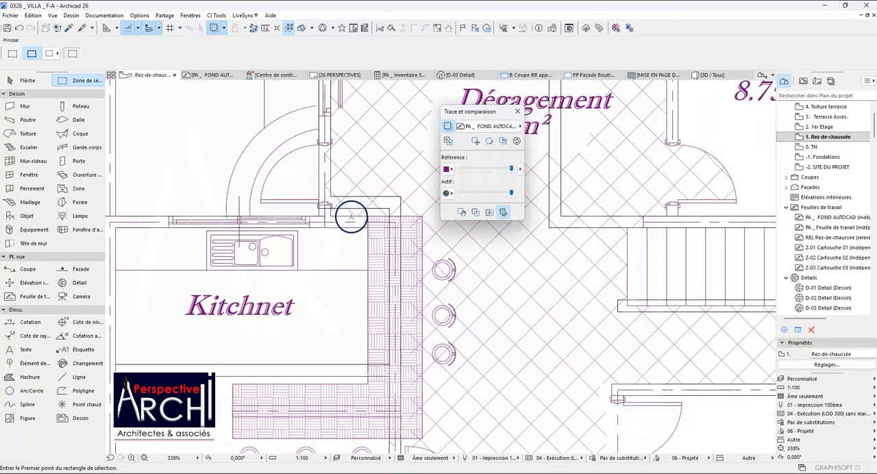
click(353, 204)
key(ctrl+d)
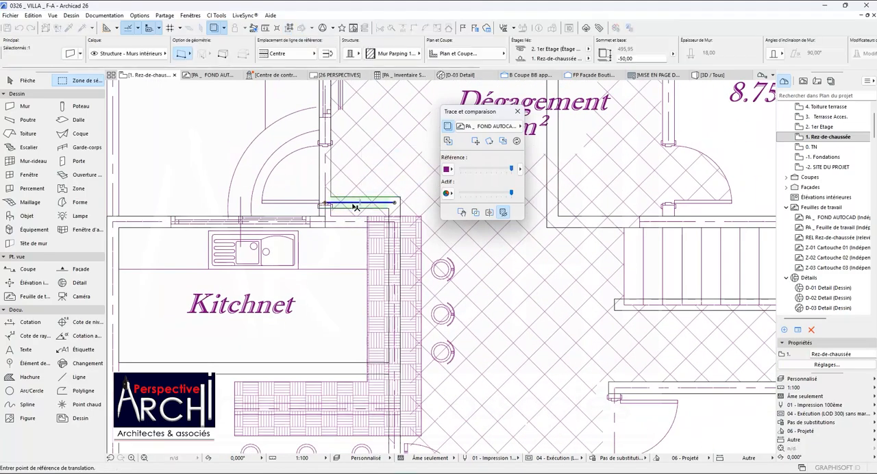
scroll(335, 202, up, 3)
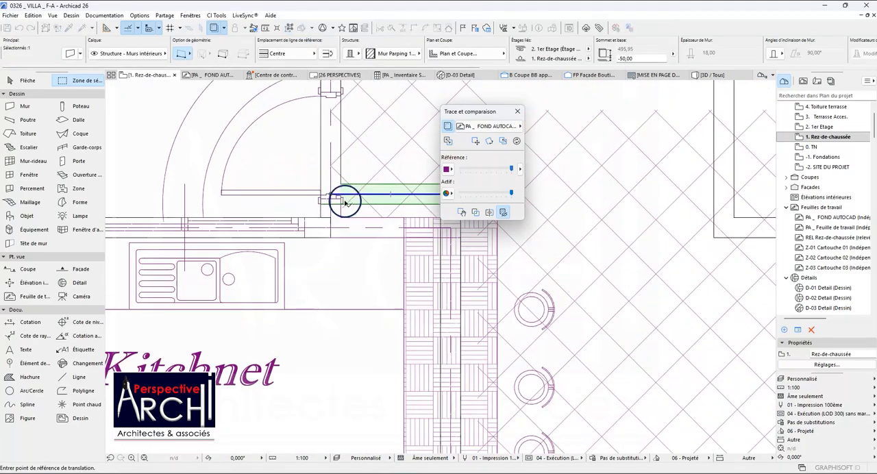
click(331, 205)
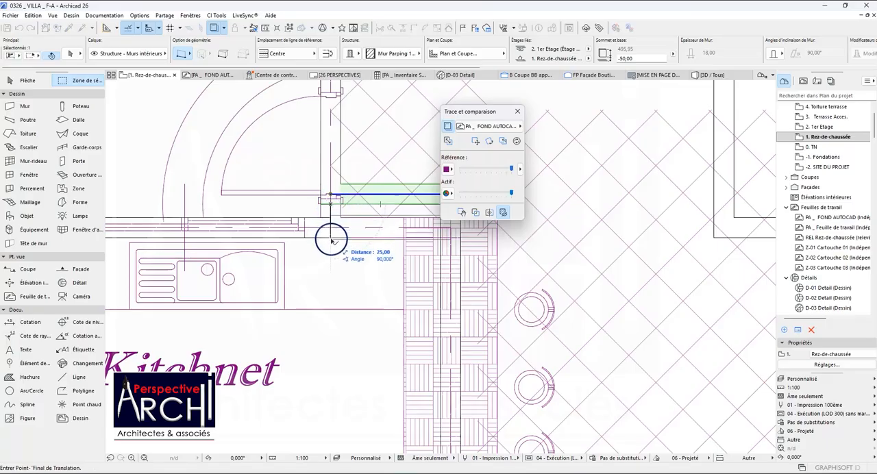
scroll(331, 239, up, 2)
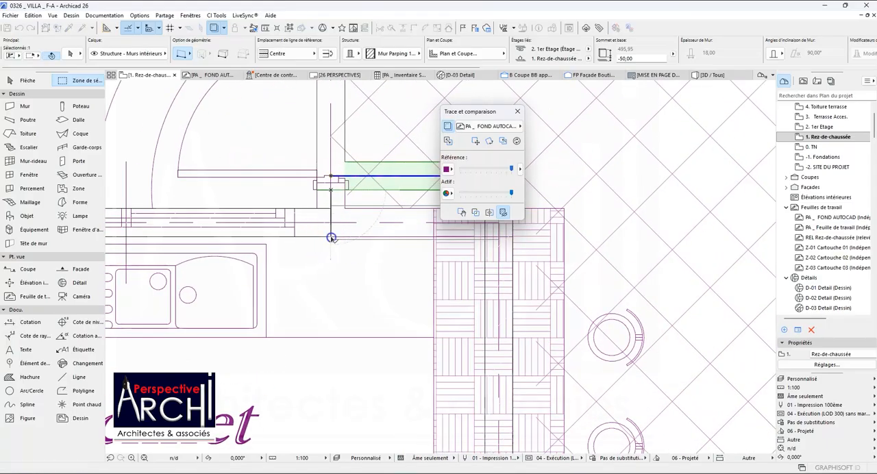
scroll(331, 238, down, 4)
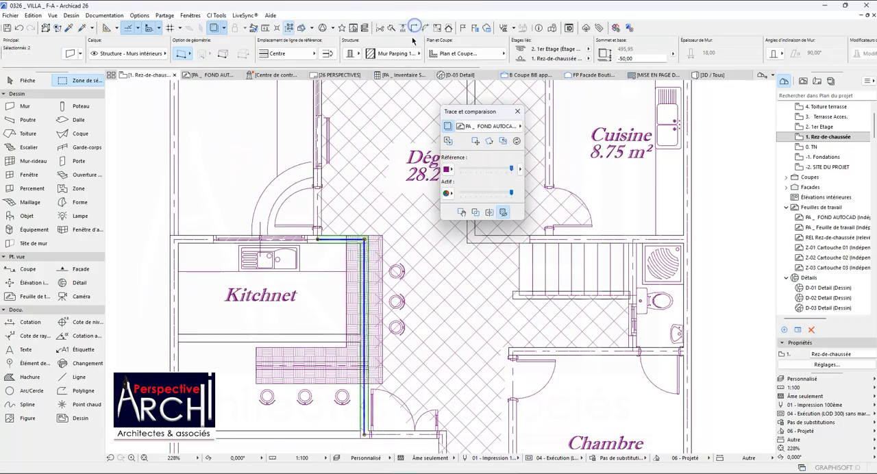
scroll(313, 205, down, 3)
key(Escape)
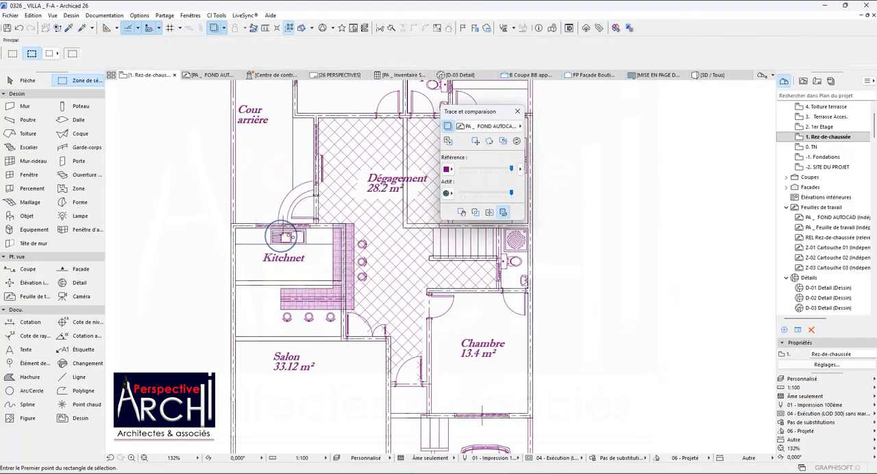
Select the wall crossing the middle of the Kitchnet and compare its position with the RDC and Etage plans.
scroll(296, 283, down, 2)
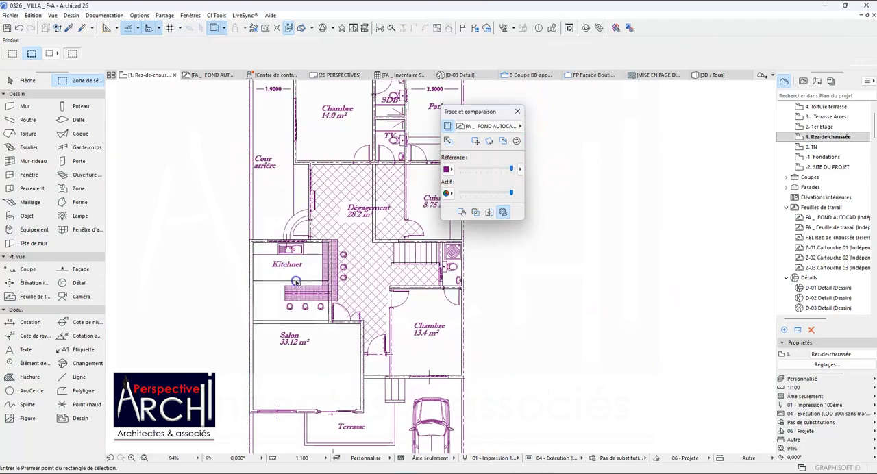
click(302, 282)
scroll(274, 278, down, 2)
scroll(300, 282, up, 4)
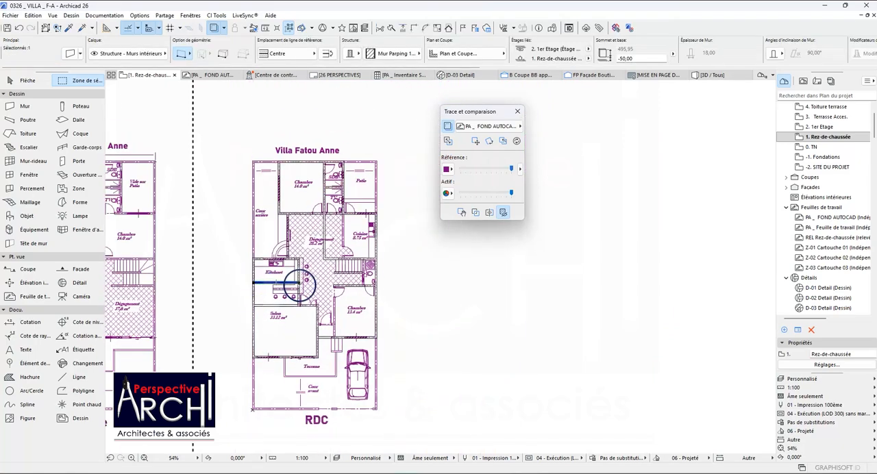
scroll(300, 283, up, 1)
scroll(284, 272, down, 3)
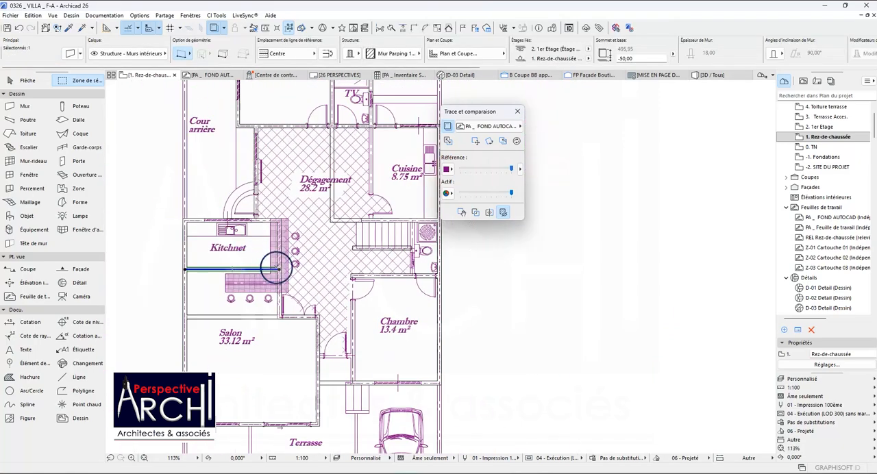
scroll(277, 268, up, 1)
scroll(254, 251, down, 3)
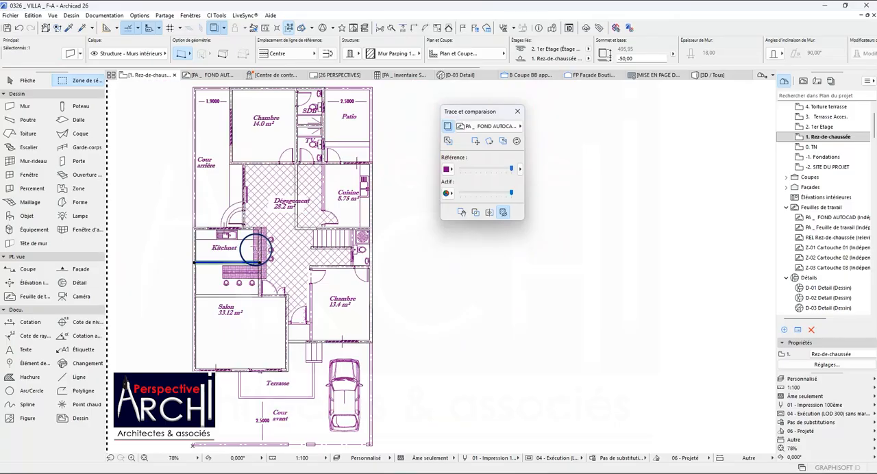
scroll(257, 251, up, 1)
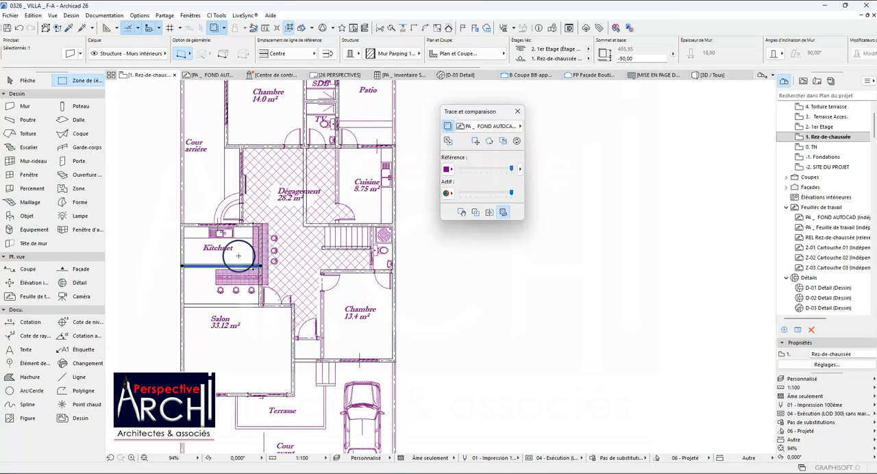
scroll(238, 256, up, 1)
scroll(226, 240, down, 2)
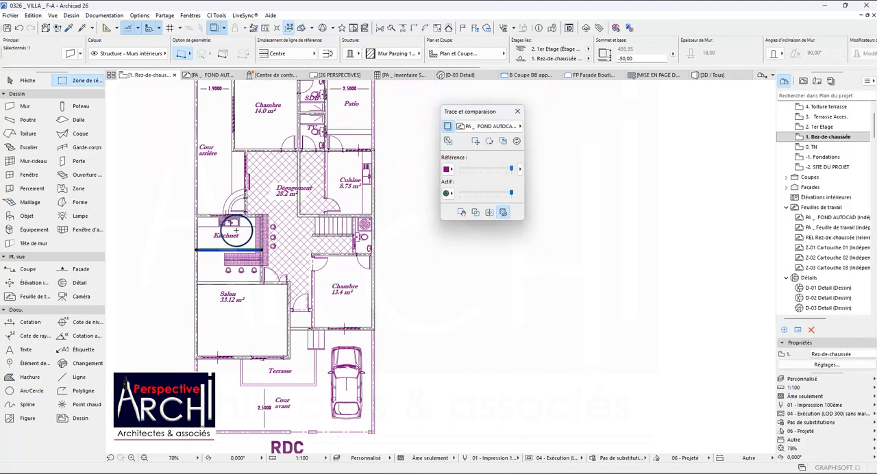
scroll(236, 230, down, 4)
scroll(208, 222, up, 3)
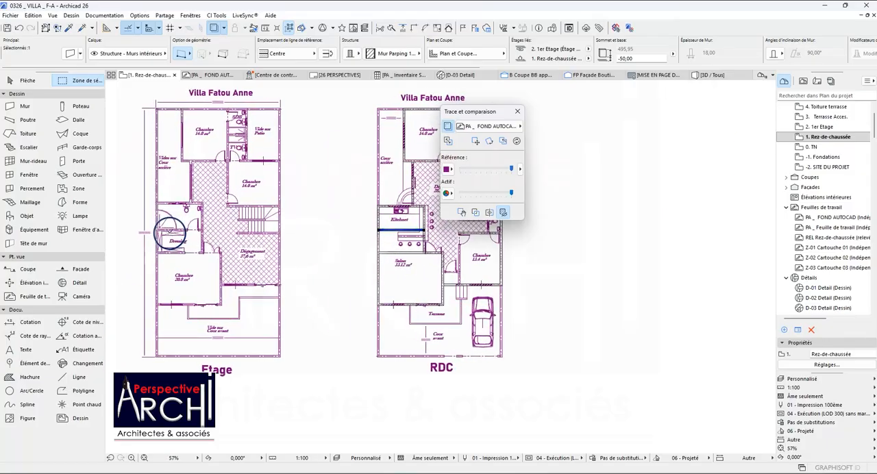
scroll(171, 206, up, 5)
scroll(199, 208, down, 6)
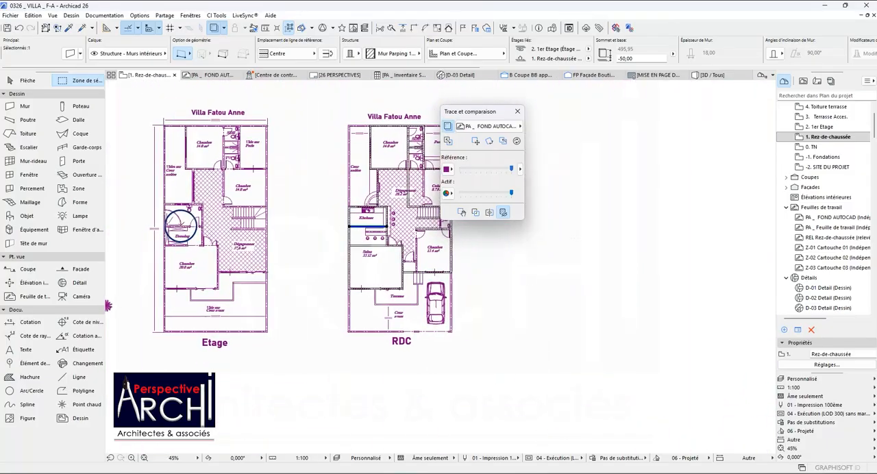
Change the home storey of the selected wall crossing the Kitchnet to 2. 1er Etage.
scroll(382, 227, up, 3)
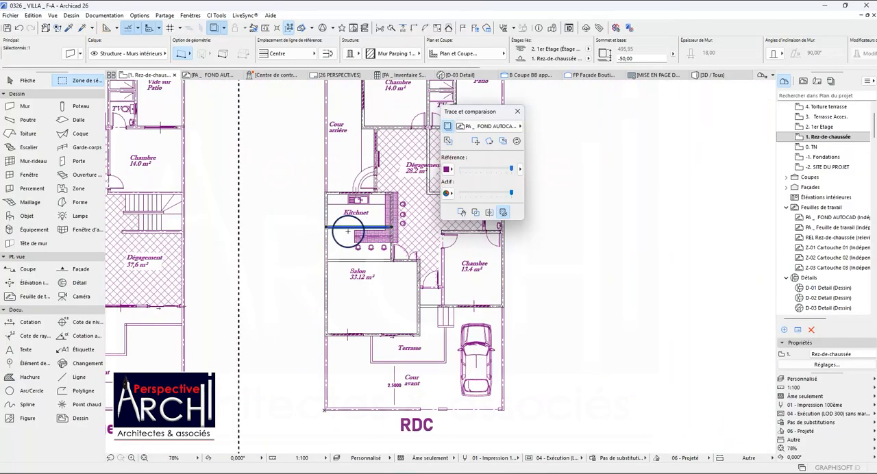
scroll(348, 231, down, 1)
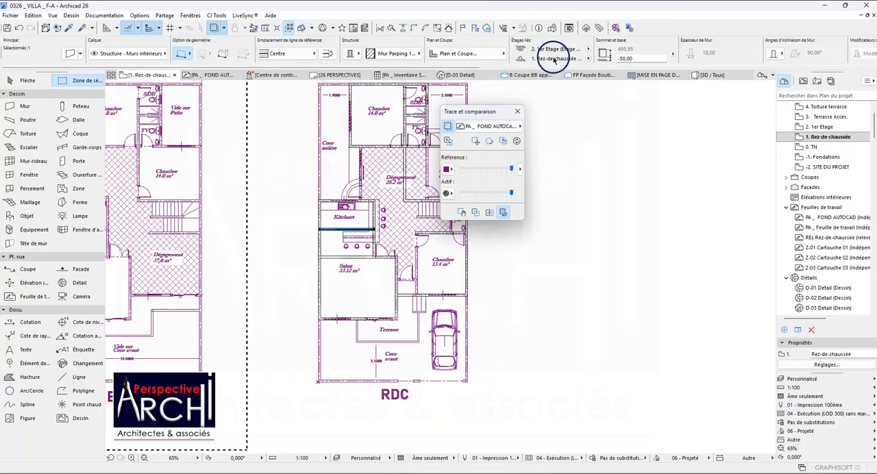
click(589, 59)
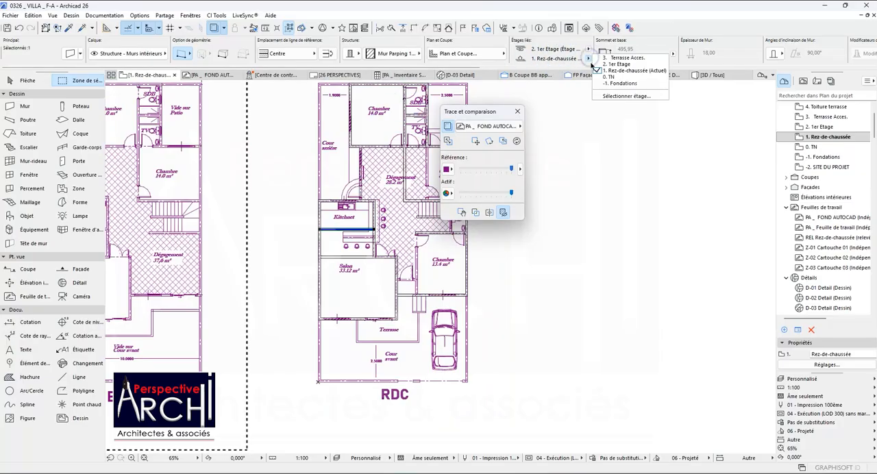
click(613, 65)
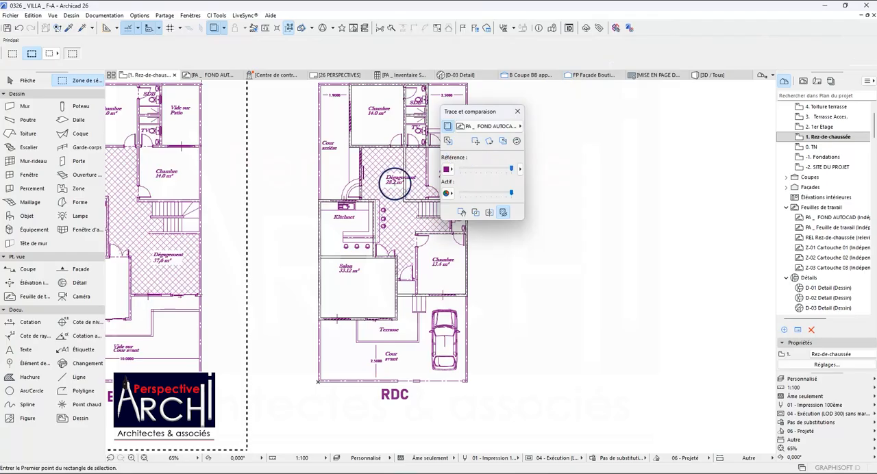
Examine the remaining walls against the RDC plan around the Dégagement, Kitchnet, SDB and Patio.
scroll(277, 212, down, 2)
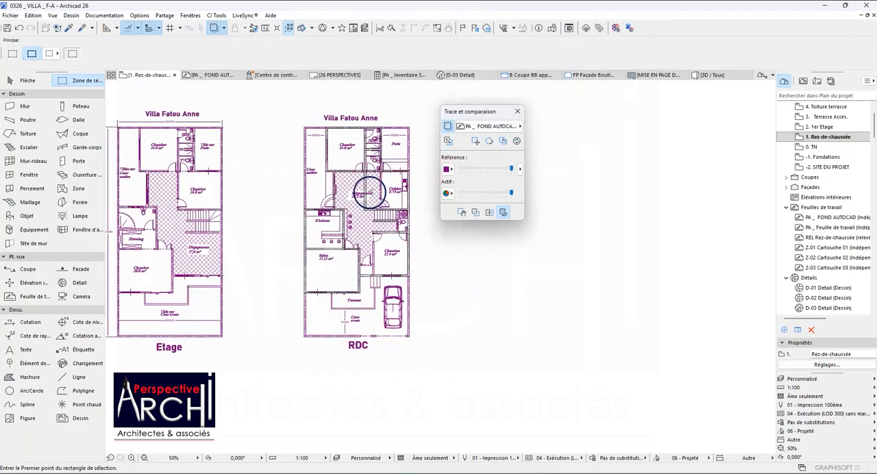
scroll(369, 194, up, 3)
scroll(274, 217, up, 3)
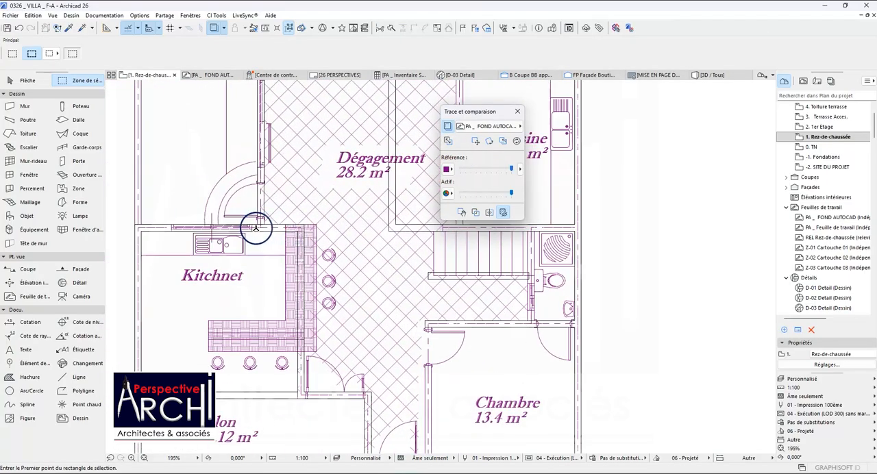
scroll(229, 229, down, 2)
scroll(281, 232, up, 5)
scroll(280, 231, down, 3)
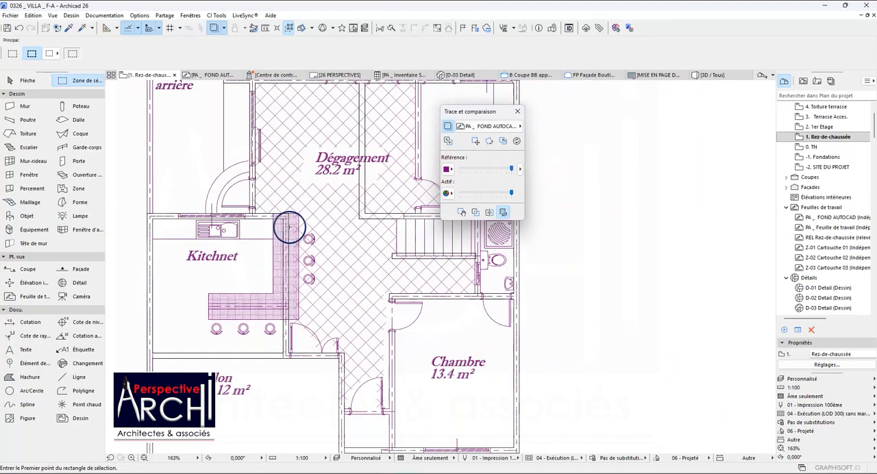
scroll(256, 207, down, 5)
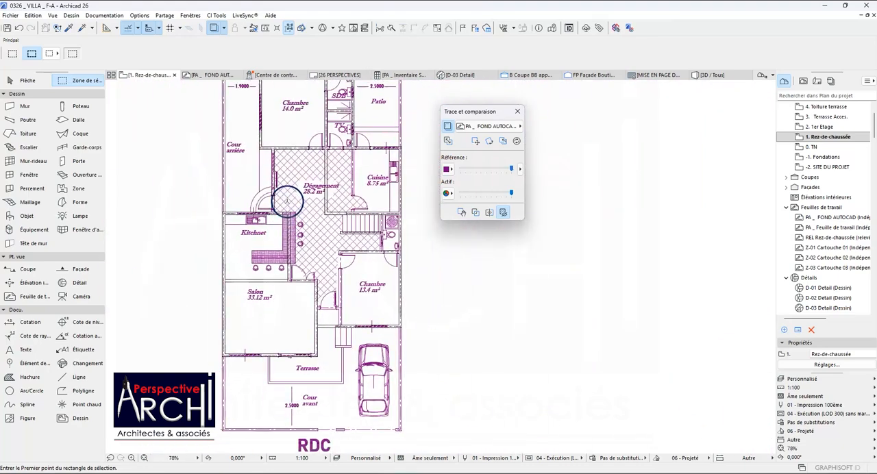
scroll(281, 171, up, 5)
scroll(275, 202, down, 1)
scroll(294, 167, up, 3)
scroll(310, 116, up, 2)
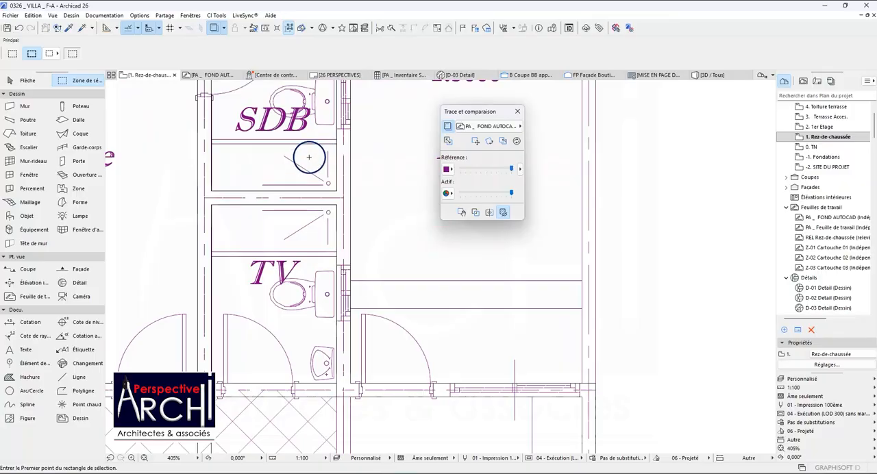
scroll(308, 157, down, 9)
scroll(300, 137, up, 4)
scroll(301, 138, down, 2)
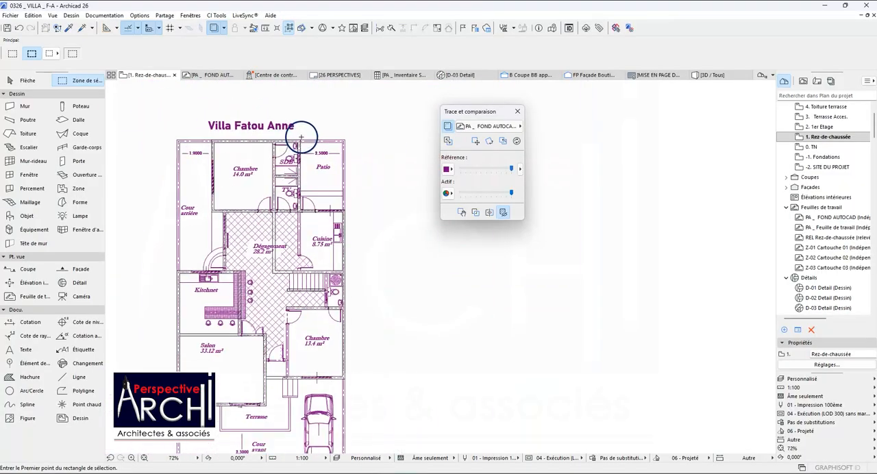
Try to copy the Chambre 13.4 m² front wall up onto the entrance door line of the RDC plan.
scroll(301, 137, down, 3)
scroll(295, 259, up, 9)
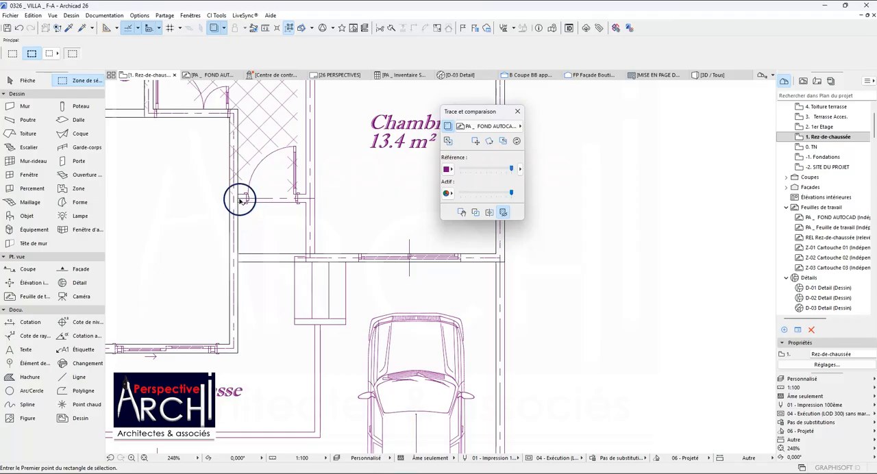
click(251, 246)
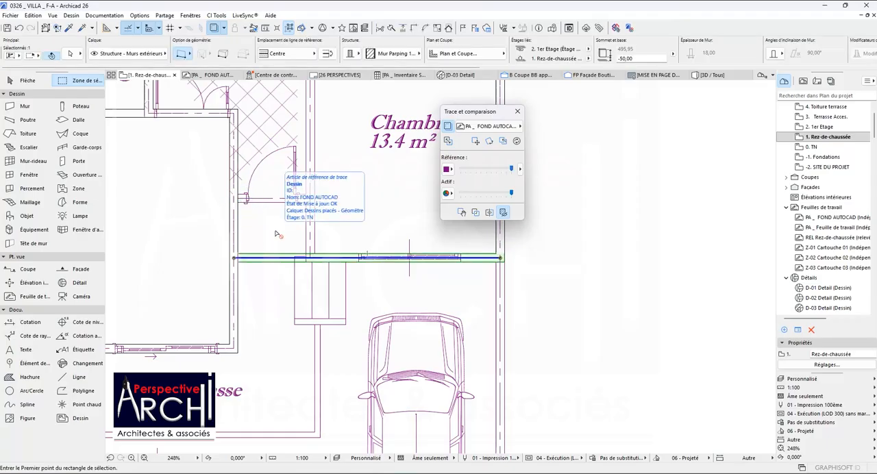
key(ctrl+shift+d)
scroll(255, 258, up, 1)
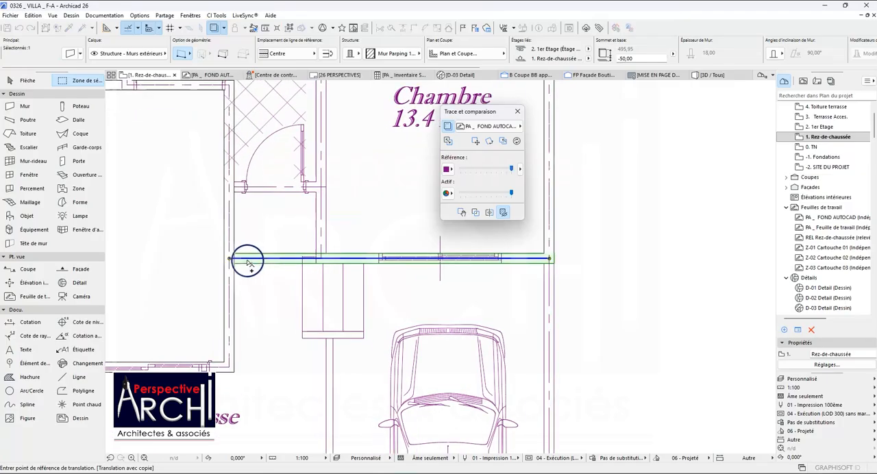
click(247, 261)
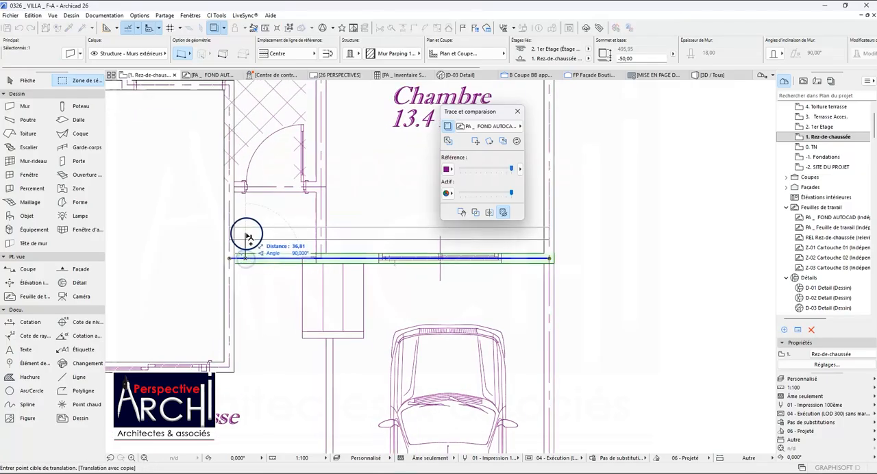
scroll(243, 201, up, 1)
scroll(236, 189, up, 3)
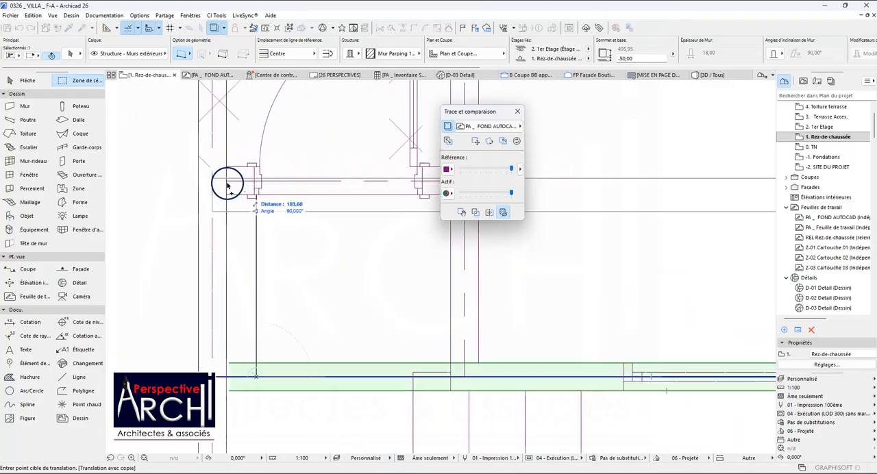
click(228, 187)
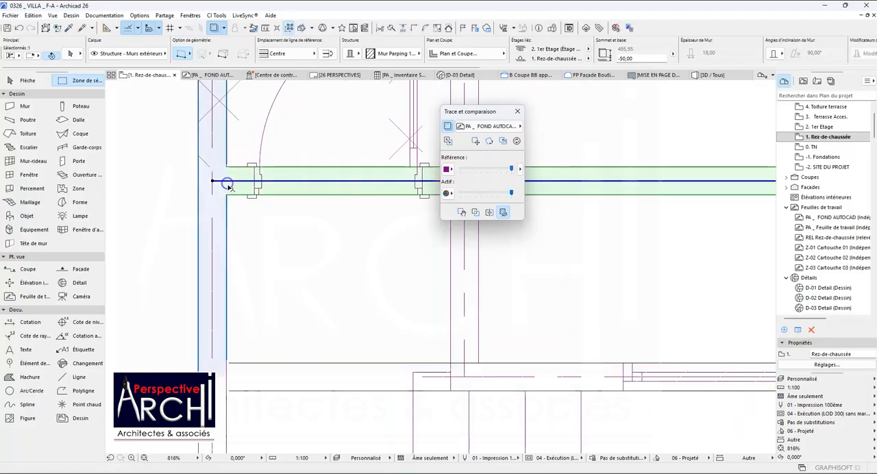
scroll(237, 188, down, 3)
key(Delete)
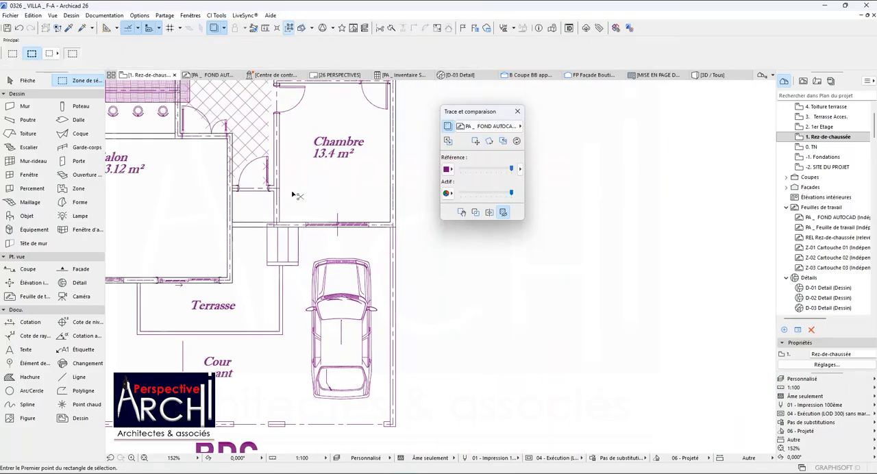
Draw a wall 310 long along the Dégagement side of Chambre 13.4 m², from the entrance door line, using an existing interior wall's settings.
scroll(290, 193, down, 2)
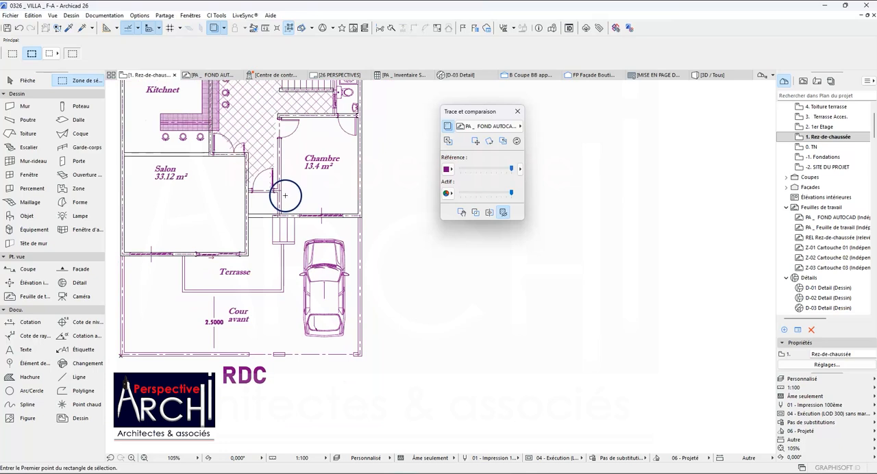
scroll(279, 195, down, 5)
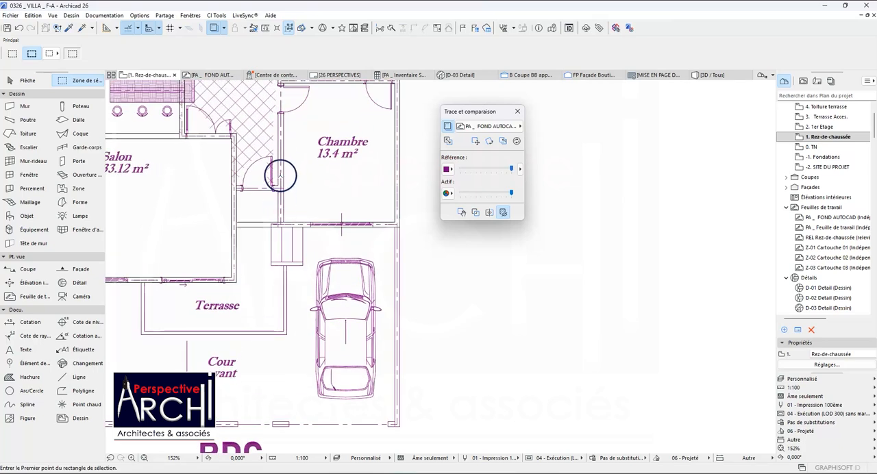
scroll(278, 137, up, 2)
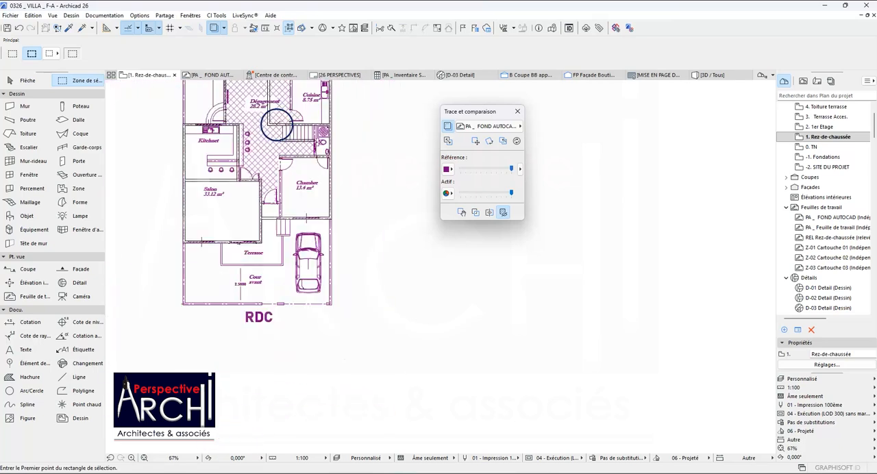
click(70, 28)
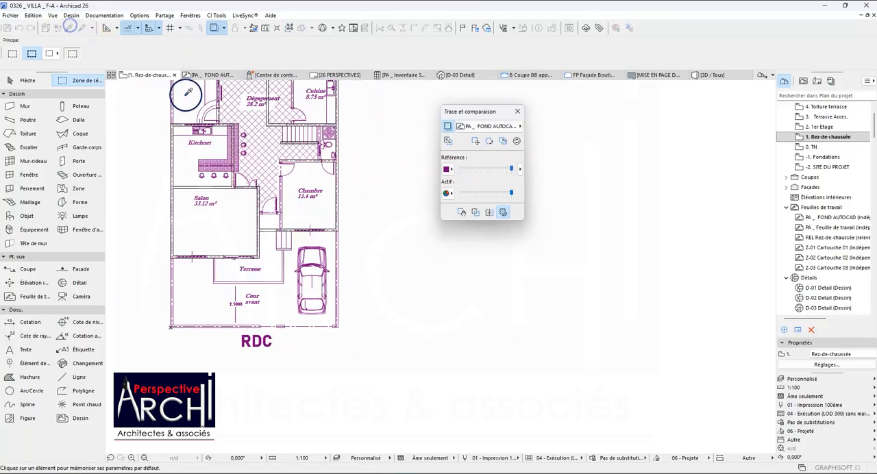
click(268, 108)
scroll(273, 236, up, 7)
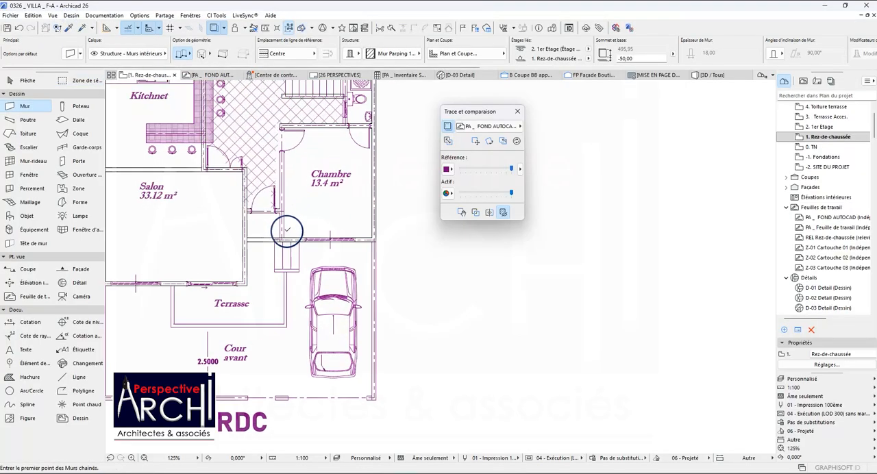
scroll(271, 242, down, 1)
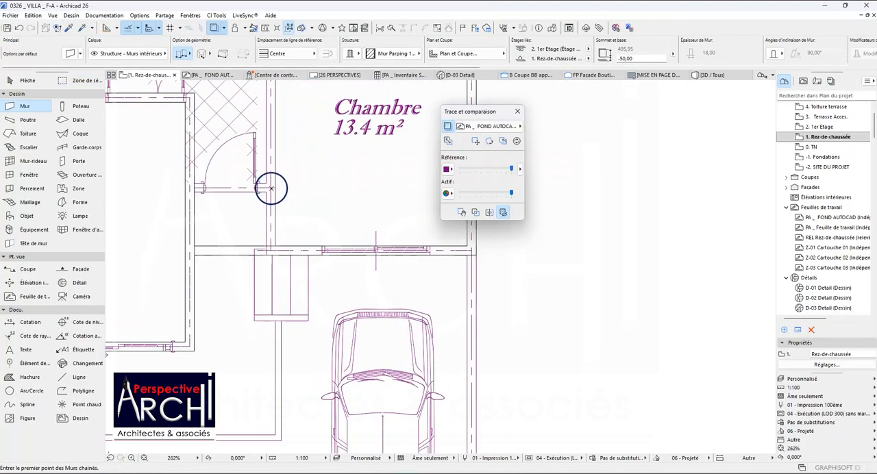
click(270, 187)
scroll(270, 187, down, 4)
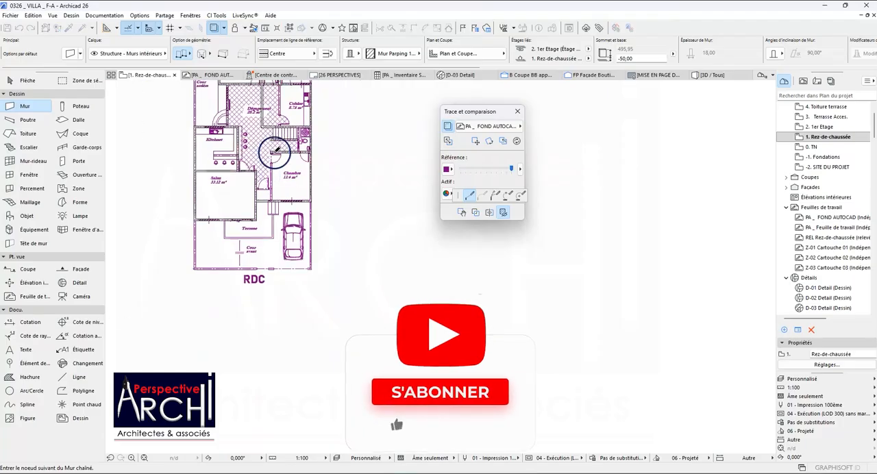
scroll(264, 159, up, 4)
scroll(265, 156, up, 2)
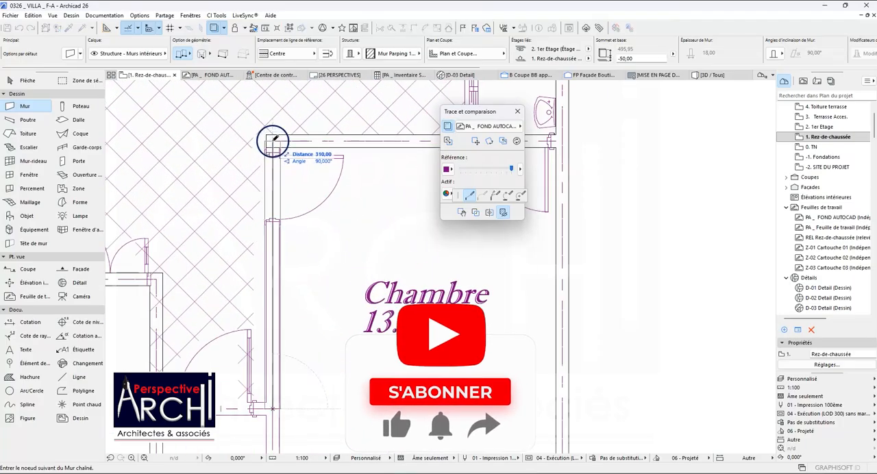
click(273, 141)
scroll(268, 149, down, 1)
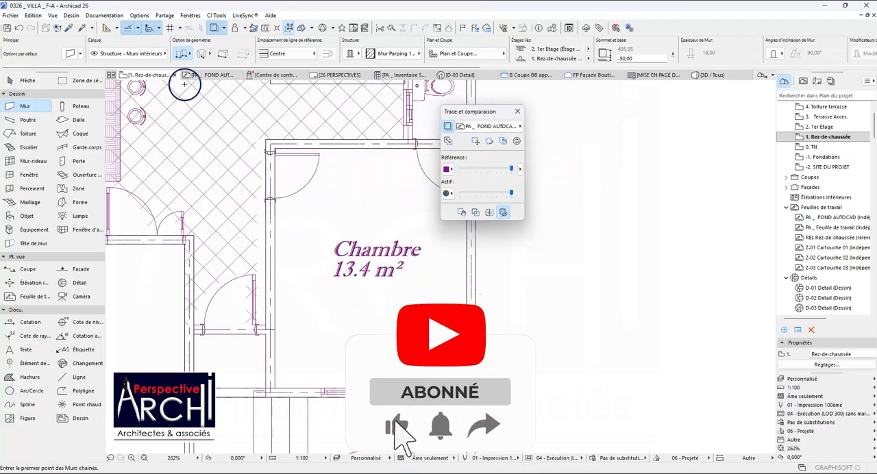
Draw chained walls from the Chambre's front wall, 105 up to the entrance door line and across to the Salon wall.
click(81, 28)
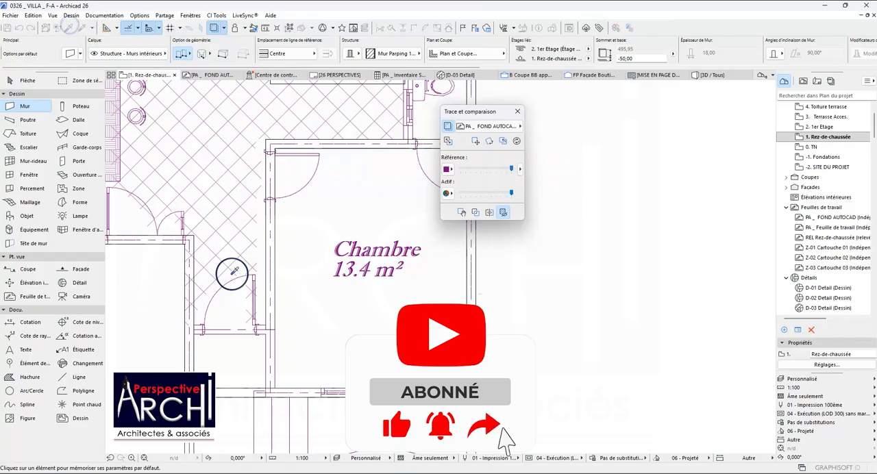
click(288, 391)
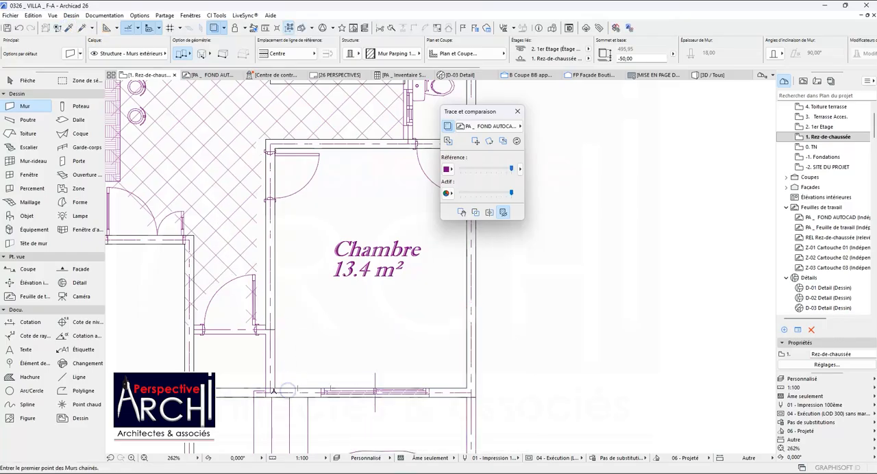
click(270, 392)
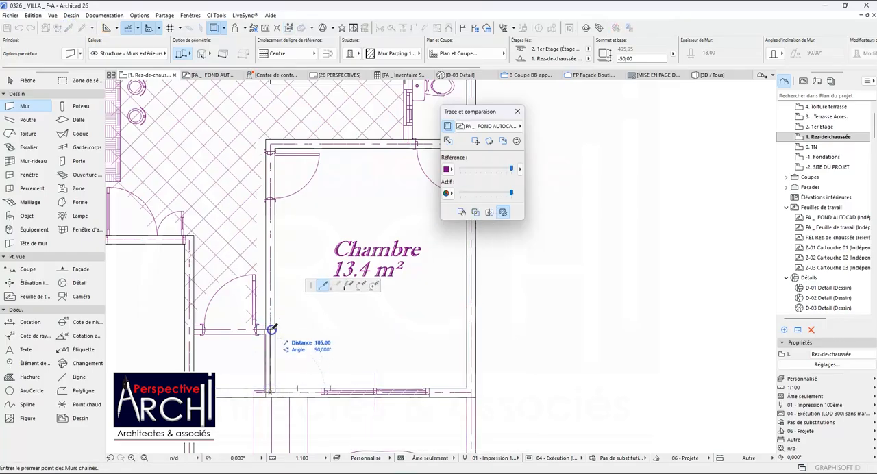
click(271, 330)
double_click(190, 329)
scroll(254, 302, down, 3)
shift+click(257, 297)
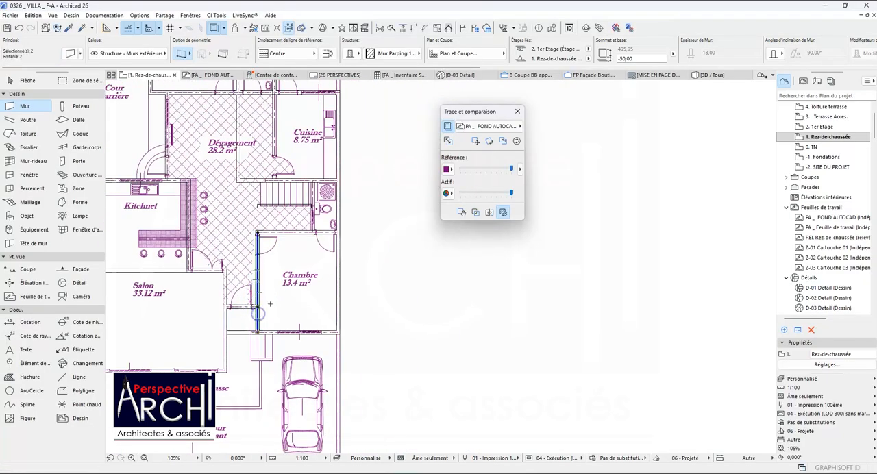
key(Escape)
Delete the surplus walls near the Kitchnet.
scroll(268, 301, down, 3)
scroll(235, 286, up, 4)
scroll(235, 286, up, 2)
shift+click(203, 263)
shift+click(233, 273)
scroll(248, 239, down, 3)
key(Delete)
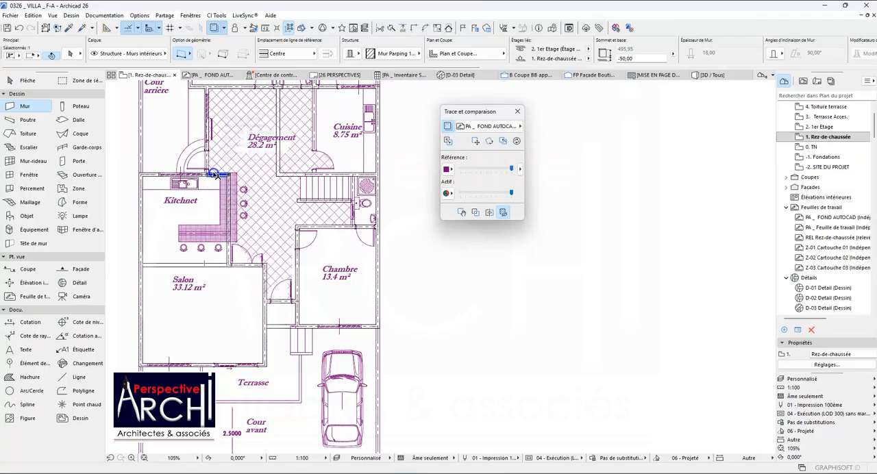
Examine the walls around the Dégagement, Cuisine and staircase against the RDC plan.
scroll(240, 182, down, 3)
scroll(269, 124, up, 10)
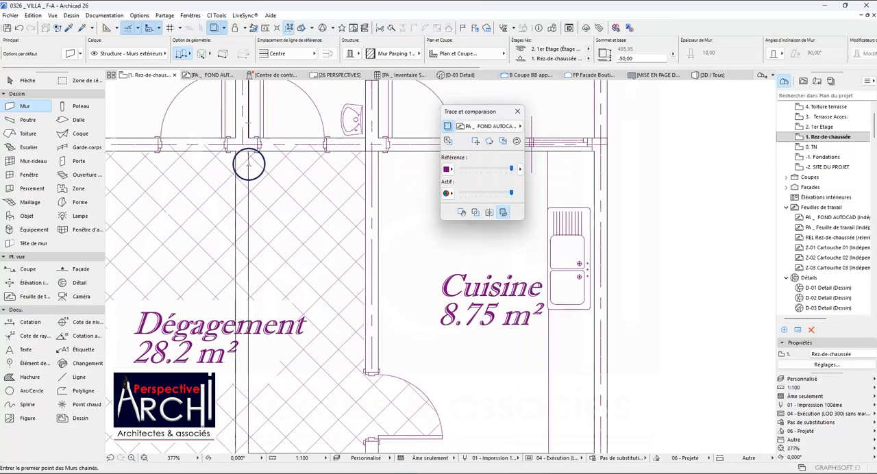
scroll(249, 165, down, 5)
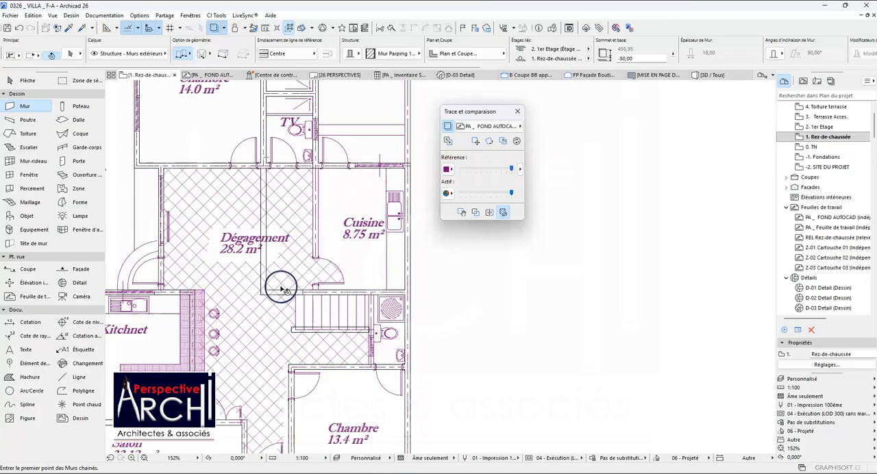
click(283, 291)
scroll(294, 212, down, 3)
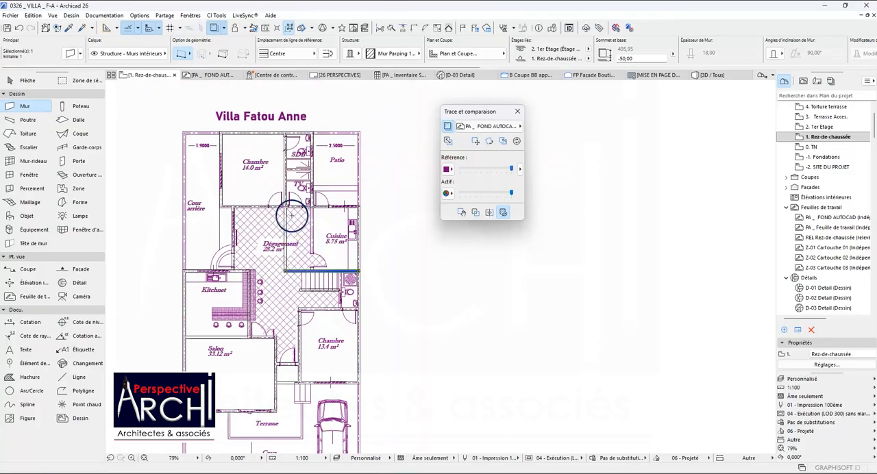
scroll(292, 209, up, 4)
key(Escape)
scroll(291, 199, down, 2)
scroll(290, 199, down, 3)
scroll(295, 226, up, 4)
click(305, 297)
scroll(318, 258, down, 3)
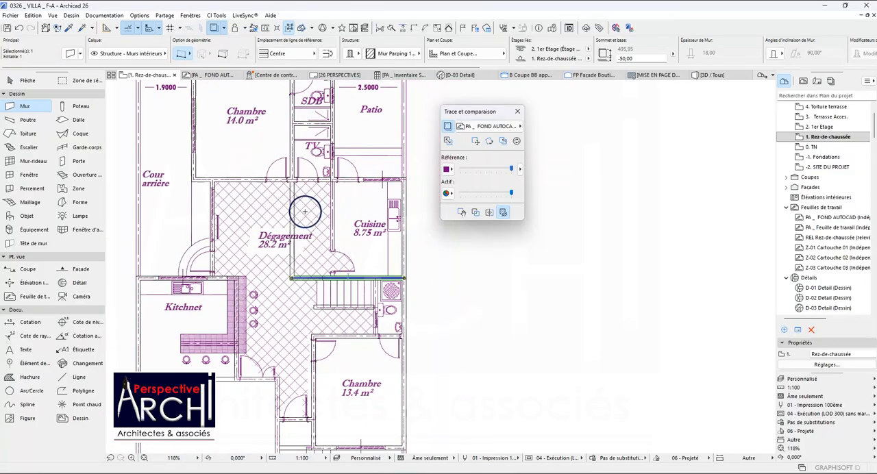
key(Escape)
Split the long wall crossing the Dégagement where it meets the wall below Chambre 14.0 m² and the SDB.
shift+click(293, 200)
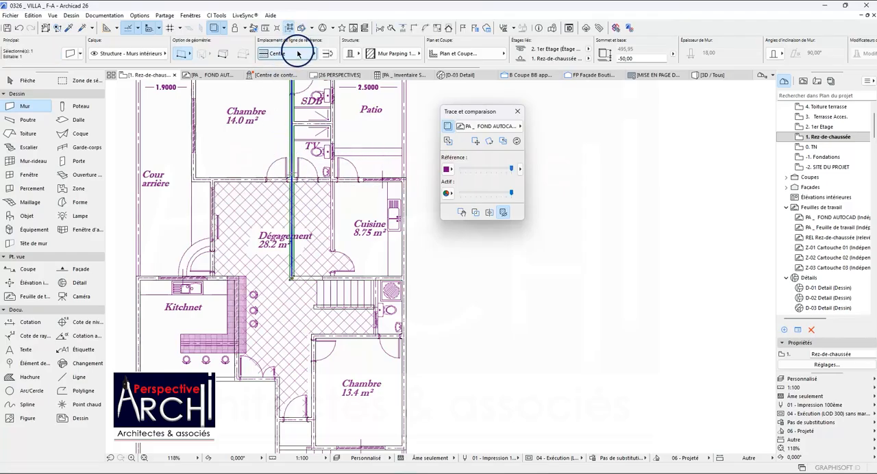
click(390, 28)
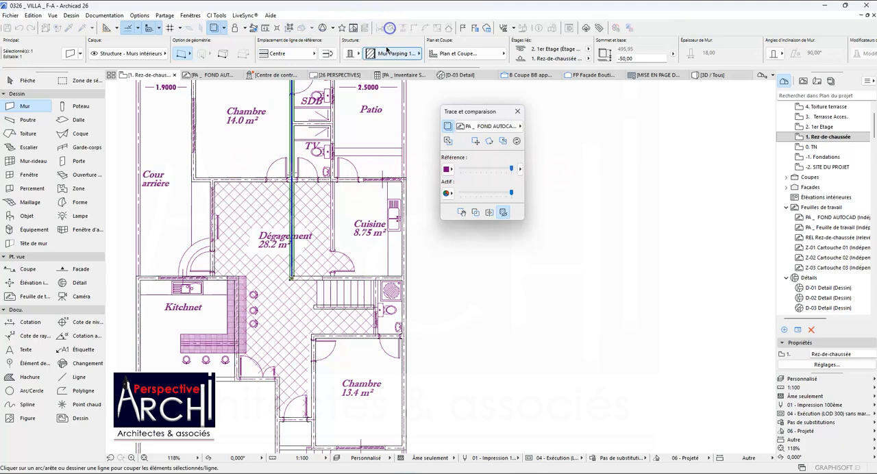
scroll(290, 178, up, 5)
click(282, 167)
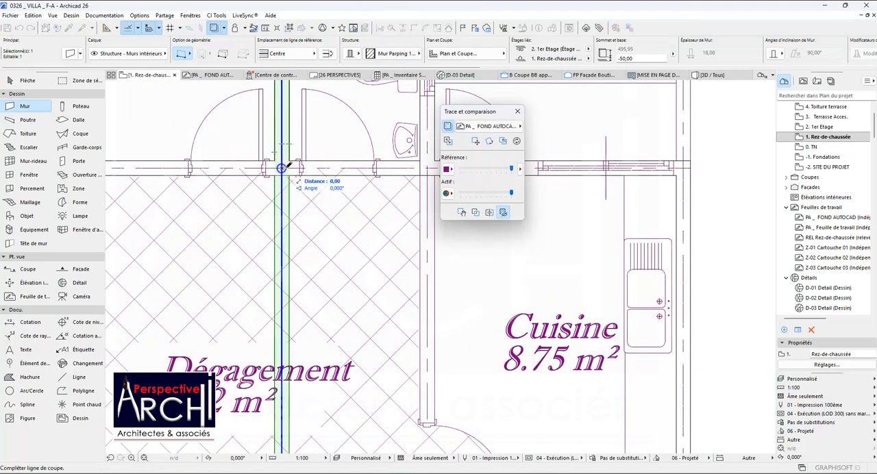
click(312, 167)
click(310, 188)
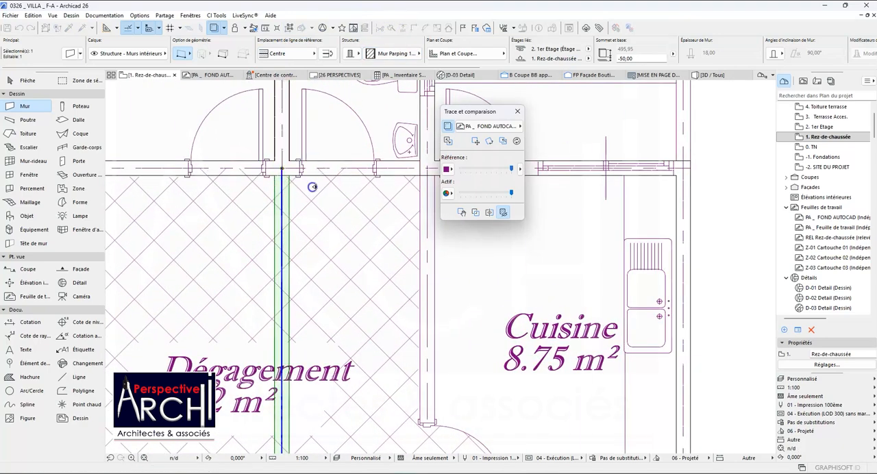
key(ctrl+d)
scroll(282, 180, down, 4)
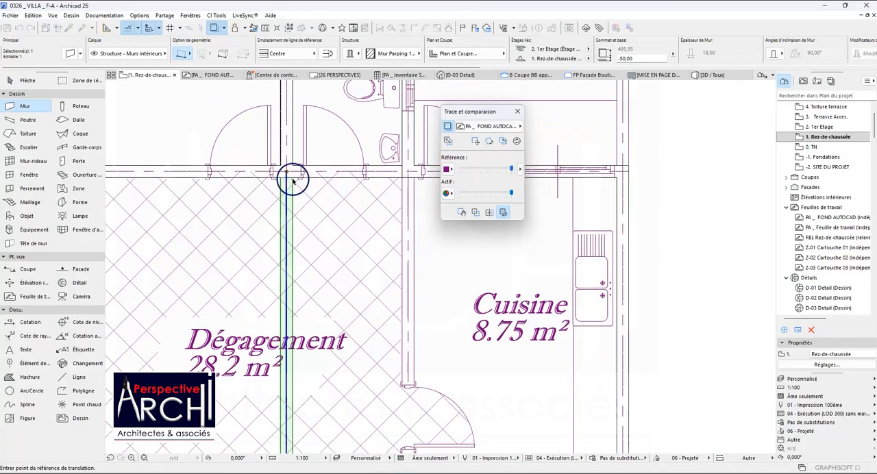
click(282, 181)
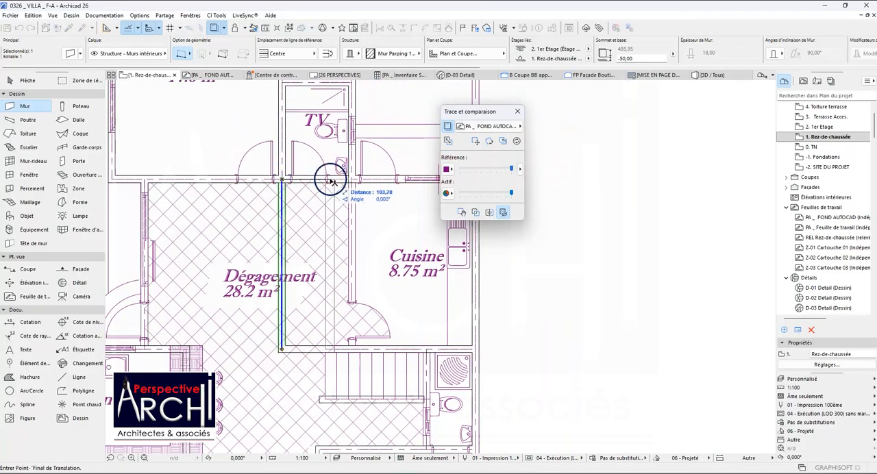
key(Escape)
key(Escape)
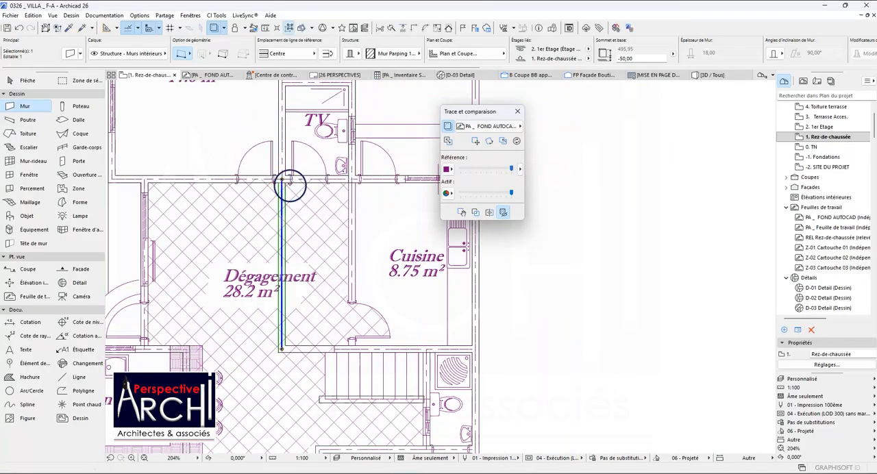
Intersect the wall between the TV area and the Patio with the wall between the Cuisine and the staircase.
shift+click(351, 172)
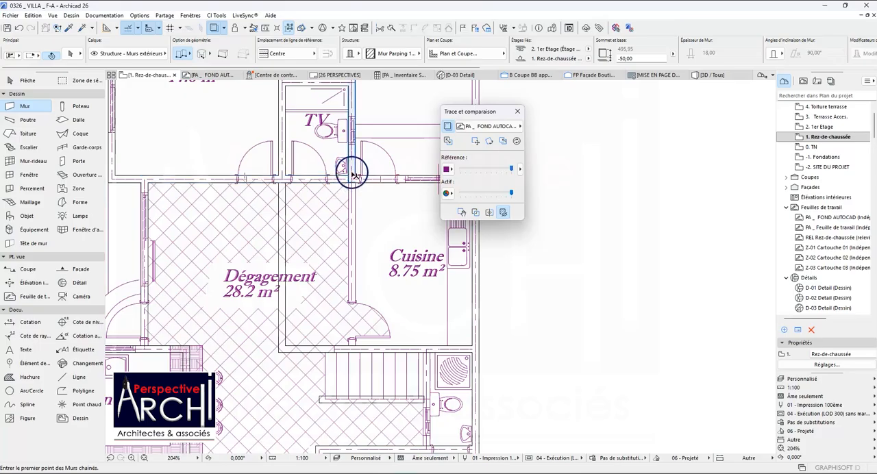
shift+click(363, 348)
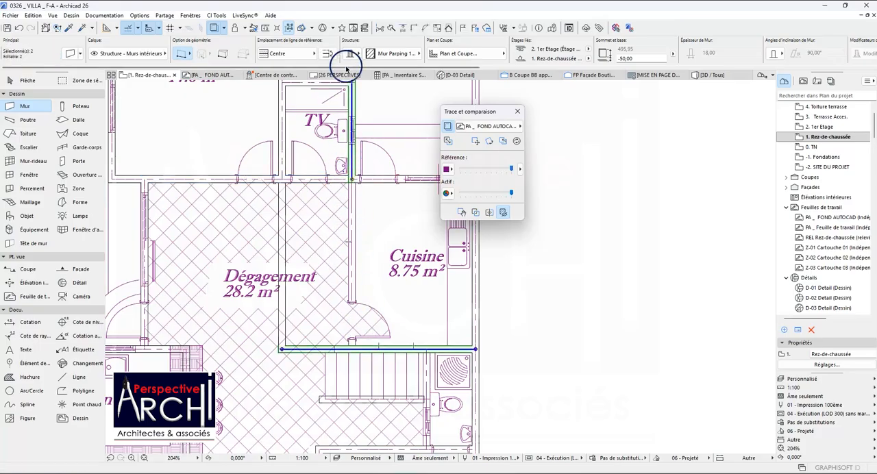
click(412, 28)
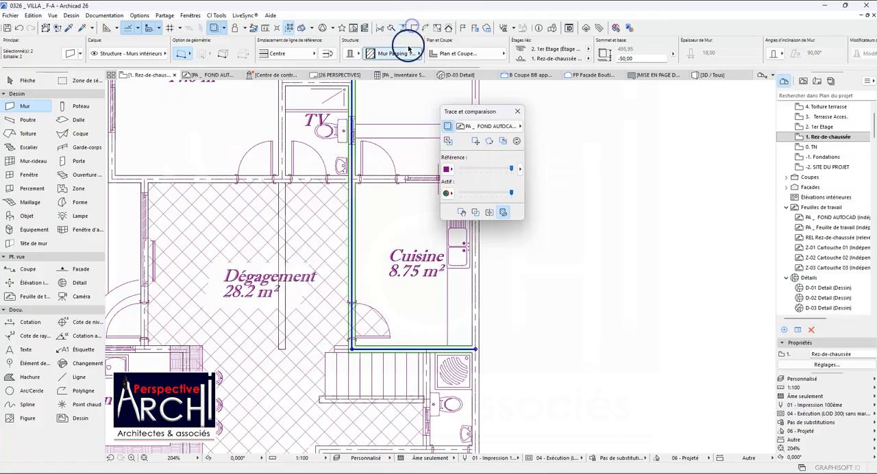
Stretch the wall between the Cuisine and the staircase 37.50 past the Cuisine's side wall to the end drawn on the RDC plan.
key(Escape)
scroll(345, 356, up, 2)
scroll(346, 355, up, 4)
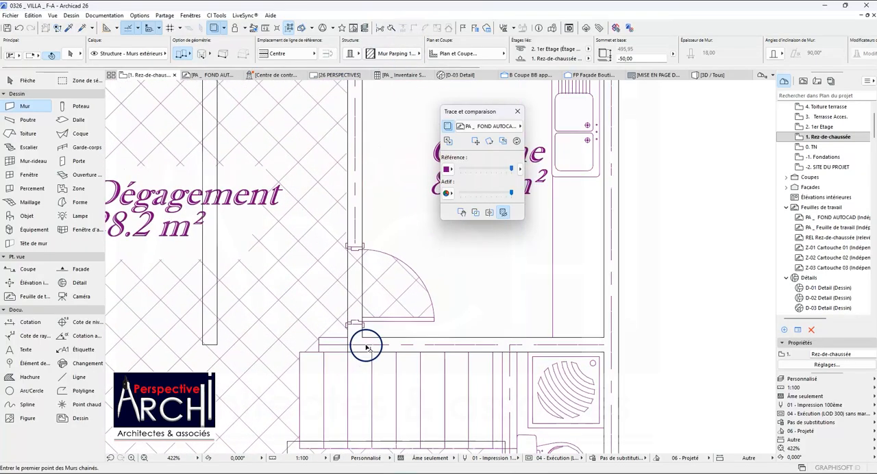
shift+click(364, 347)
click(345, 345)
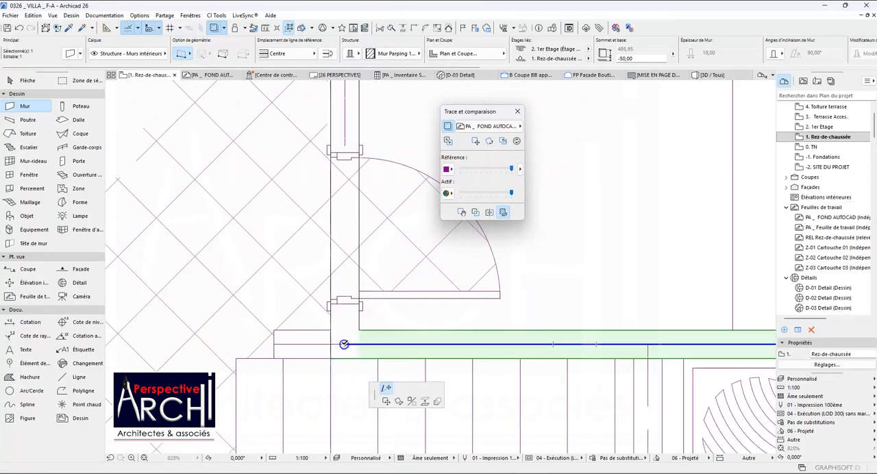
click(276, 345)
scroll(329, 293, down, 4)
scroll(331, 294, down, 3)
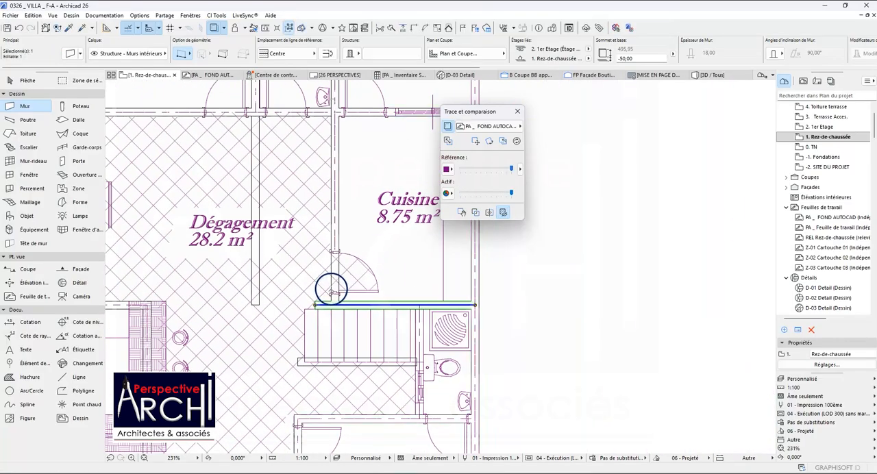
key(Escape)
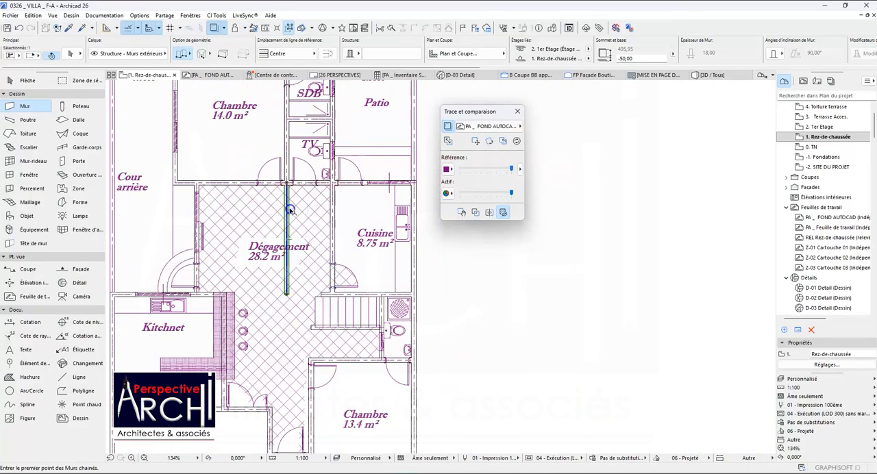
Delete the leftover wall running down the middle of the Dégagement.
shift+click(291, 214)
scroll(286, 213, down, 2)
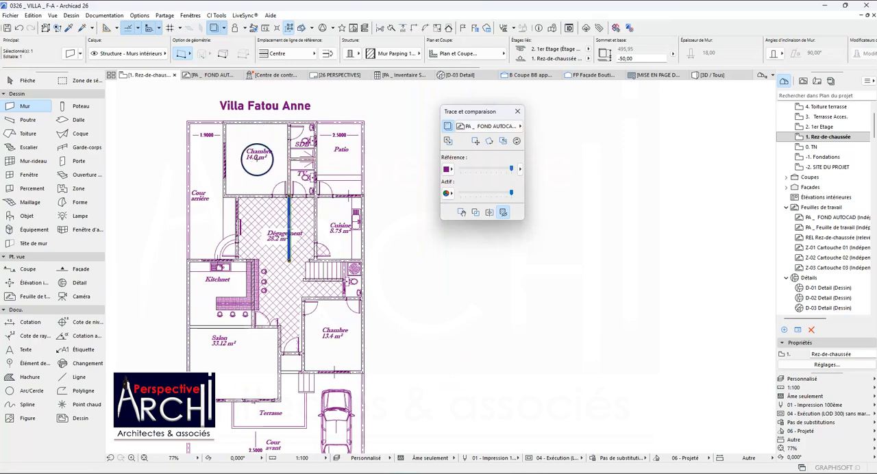
scroll(265, 140, down, 2)
scroll(273, 172, up, 3)
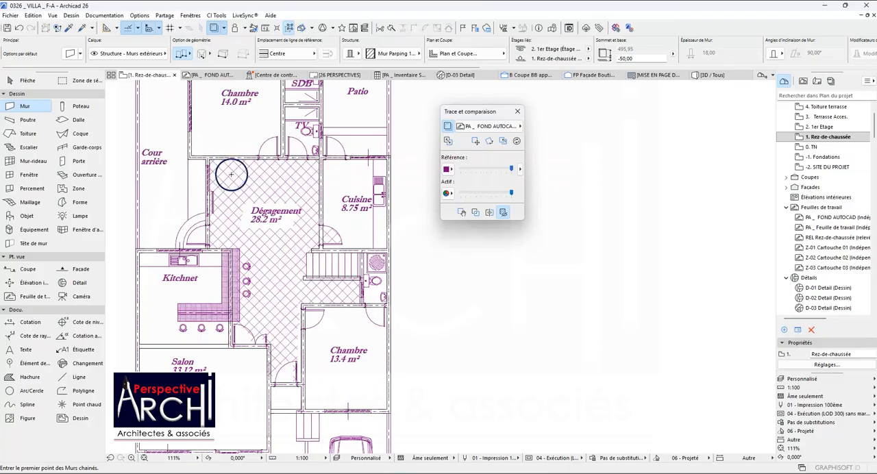
Examine the ground-floor walls around the Kitchnet, Salon, Chambre 13.4 m² and Terrasse against the RDC plan.
scroll(231, 175, down, 3)
scroll(251, 209, up, 5)
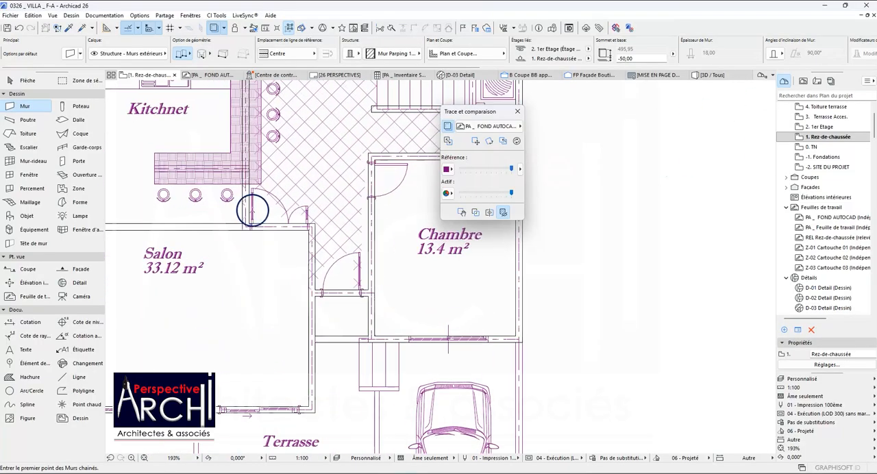
scroll(256, 190, down, 2)
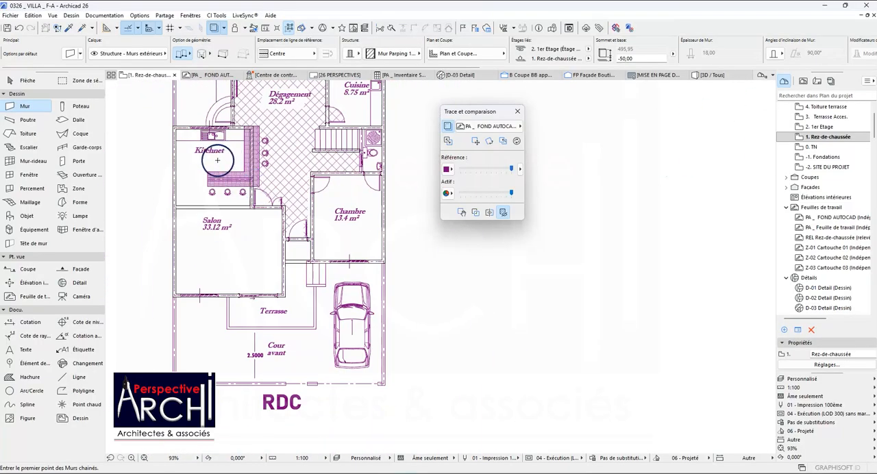
scroll(218, 160, up, 2)
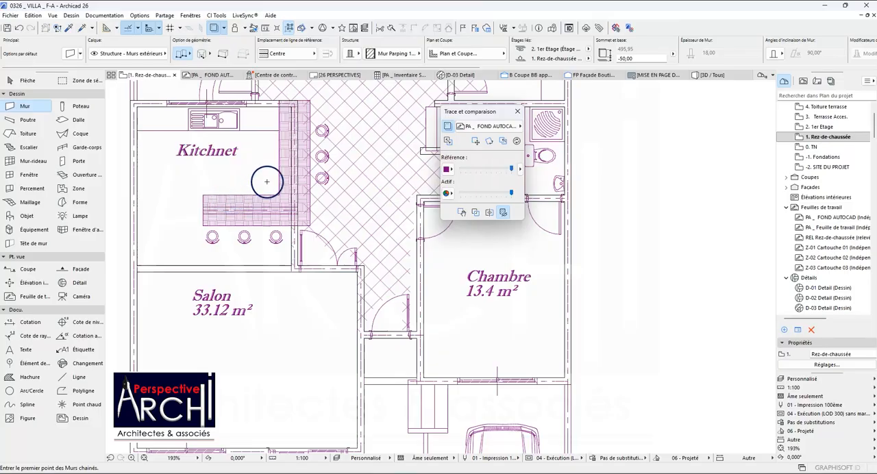
shift+click(296, 152)
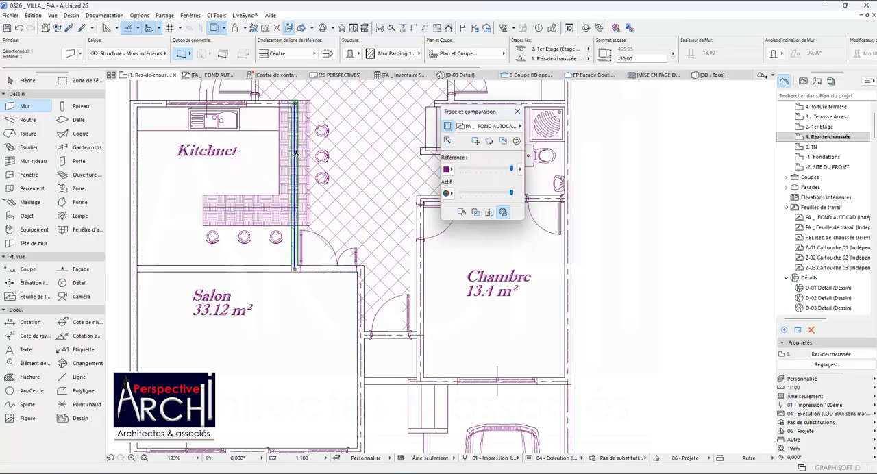
key(Escape)
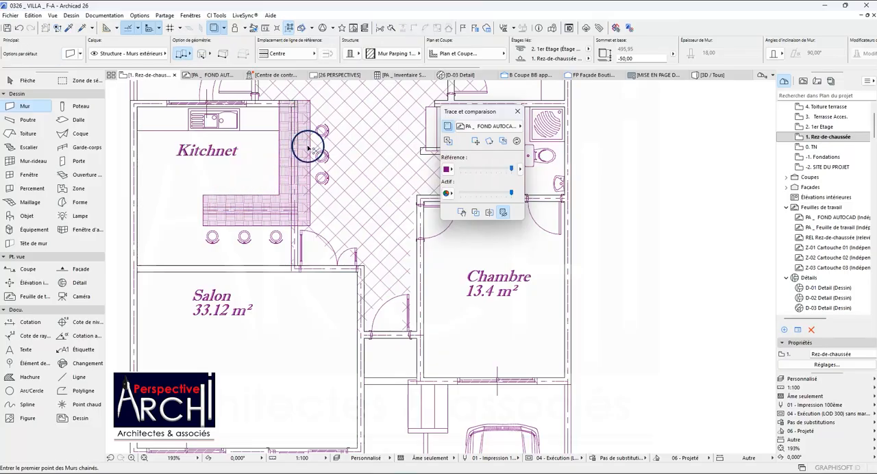
scroll(288, 161, down, 2)
scroll(287, 141, down, 1)
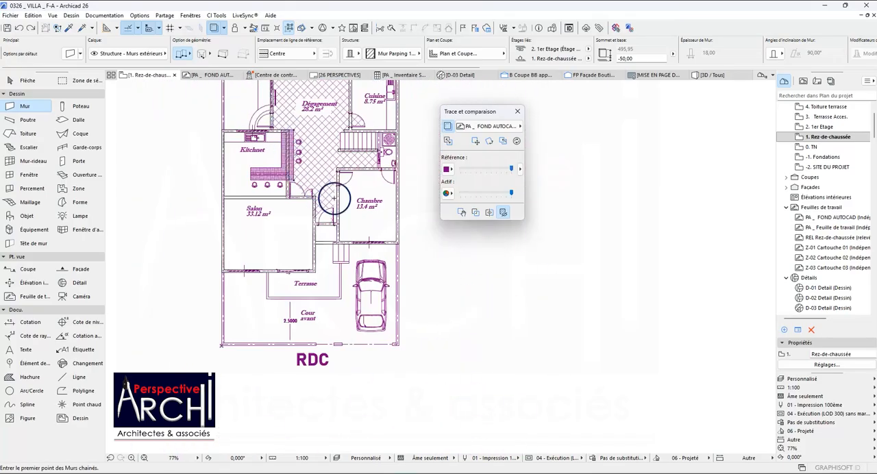
scroll(278, 284, up, 2)
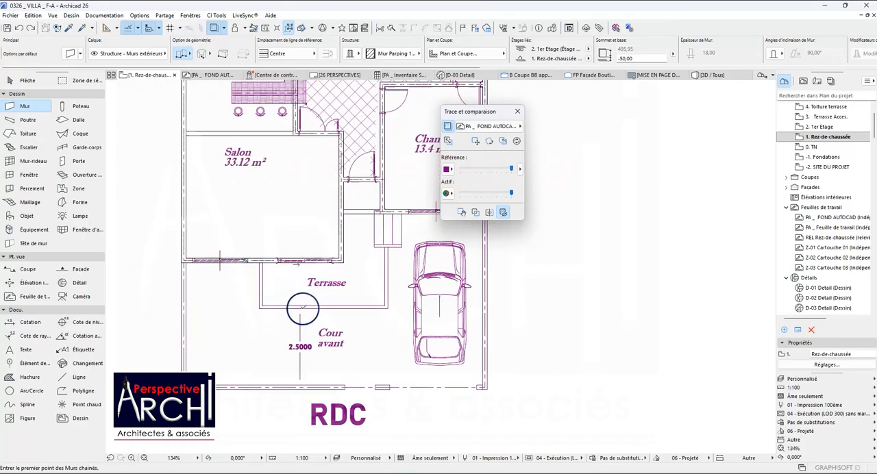
scroll(363, 280, down, 2)
scroll(343, 274, up, 2)
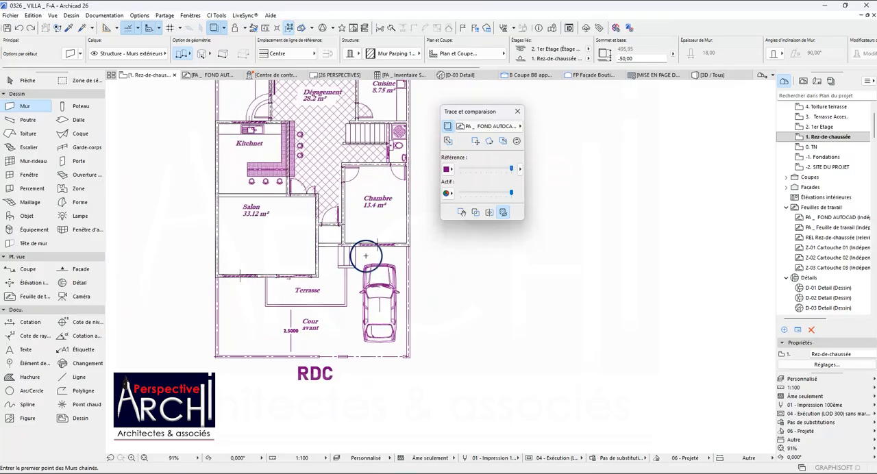
scroll(323, 272, up, 1)
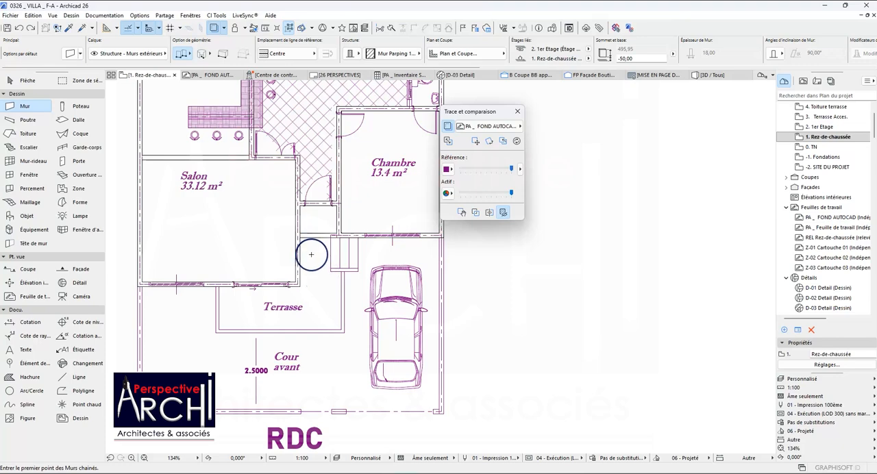
scroll(311, 255, down, 4)
scroll(306, 239, down, 2)
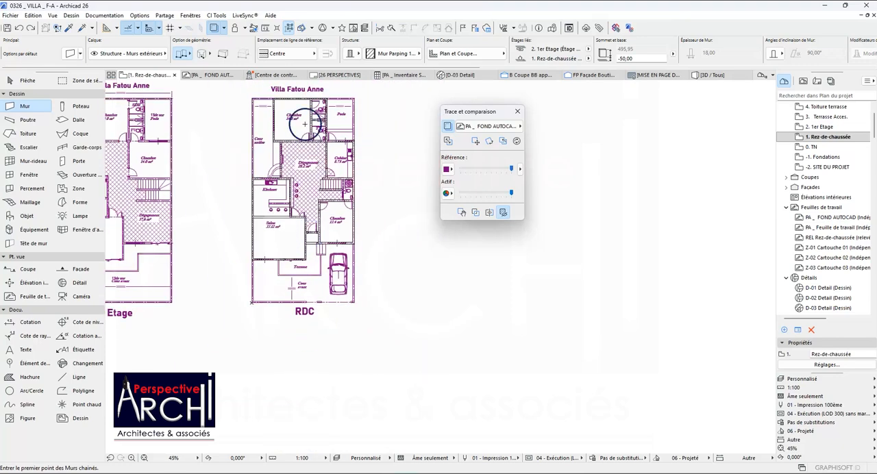
scroll(304, 124, up, 6)
scroll(308, 123, down, 4)
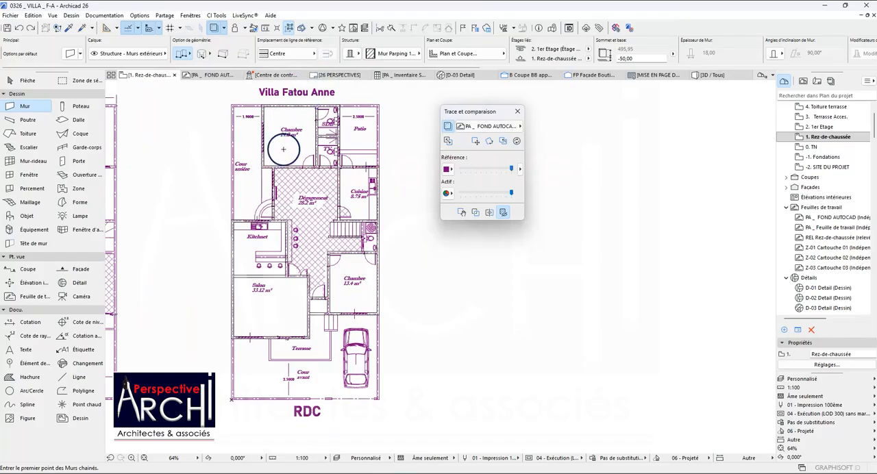
Pick up the settings of the street-side wall beside the double gate in the separate boutiques plan as wall defaults.
scroll(284, 149, down, 4)
scroll(617, 268, down, 7)
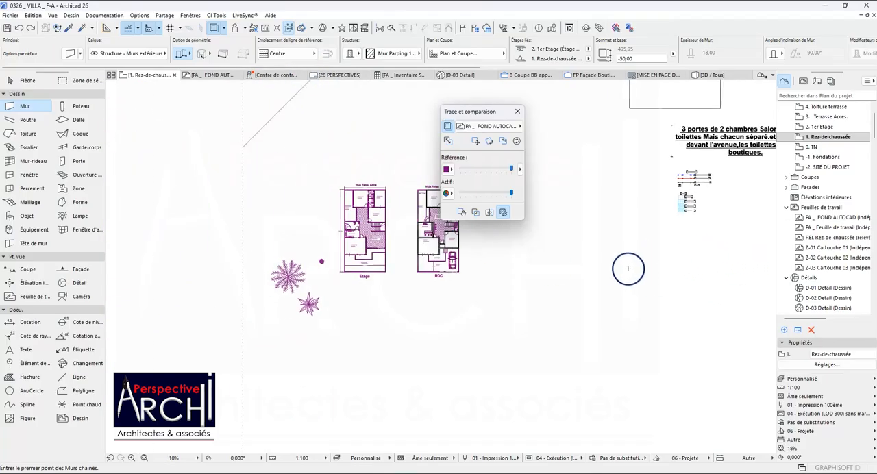
click(69, 28)
scroll(209, 215, down, 5)
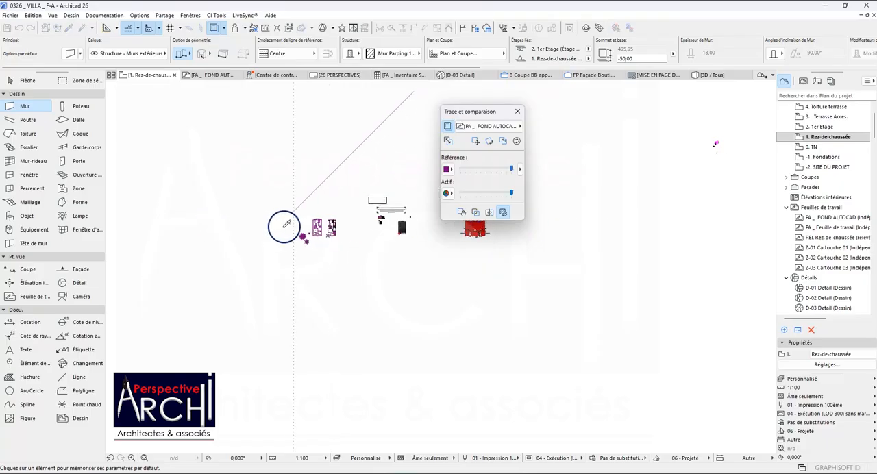
scroll(476, 228, up, 5)
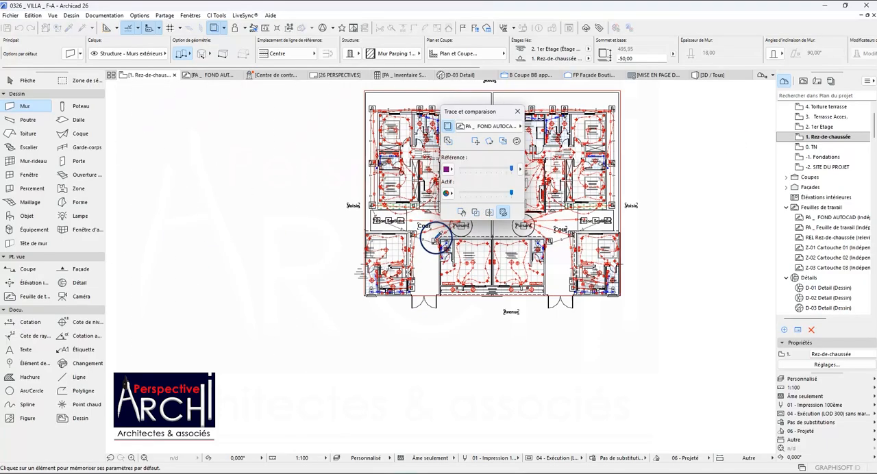
scroll(439, 283, up, 6)
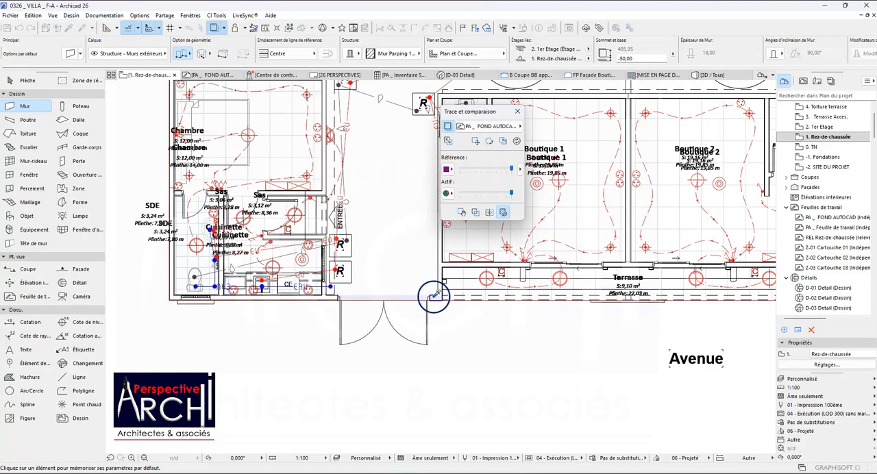
click(433, 296)
Start a chained fence wall at the outer corner of Chambre 13.4 m² beside the car, with its reference line at Centre.
scroll(433, 297, down, 8)
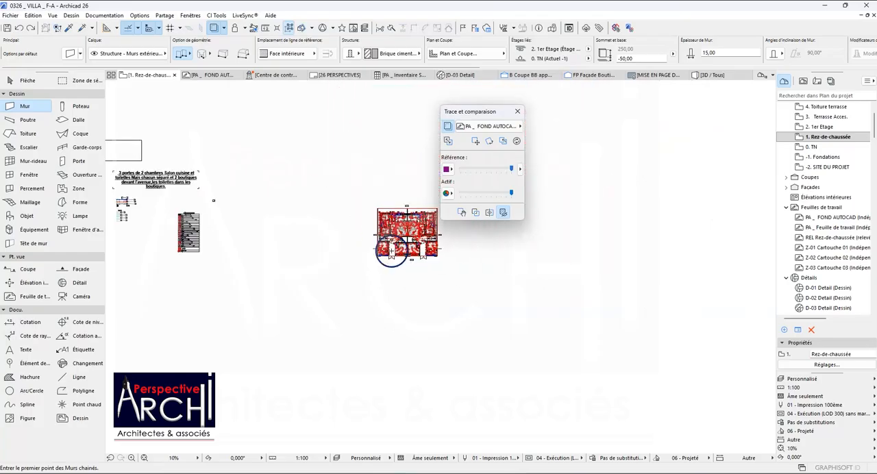
scroll(340, 243, down, 2)
scroll(157, 241, up, 8)
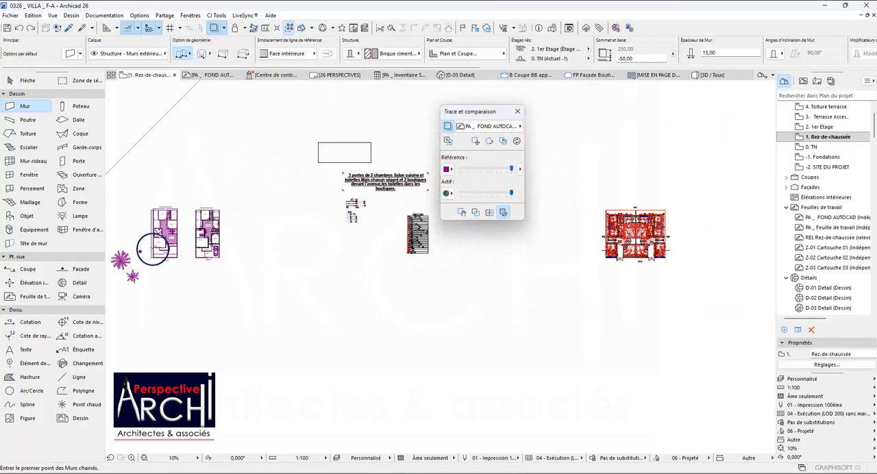
scroll(273, 244, up, 6)
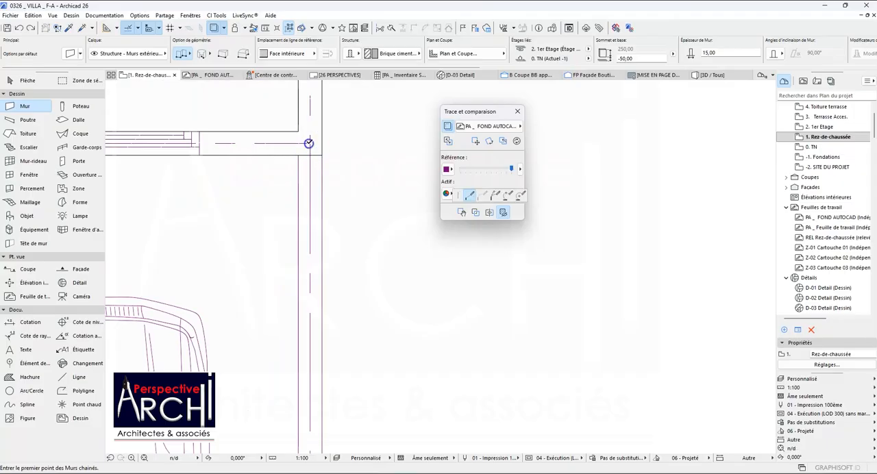
click(309, 143)
scroll(312, 158, down, 2)
scroll(311, 175, up, 1)
scroll(316, 146, down, 2)
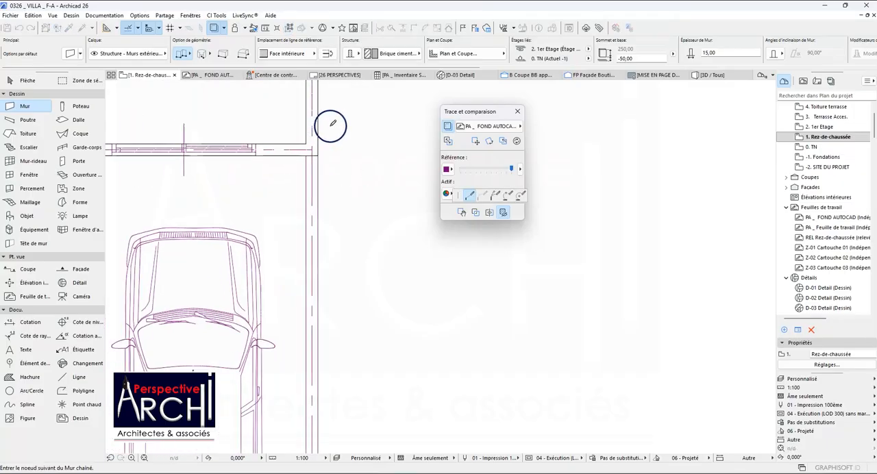
click(313, 54)
click(321, 64)
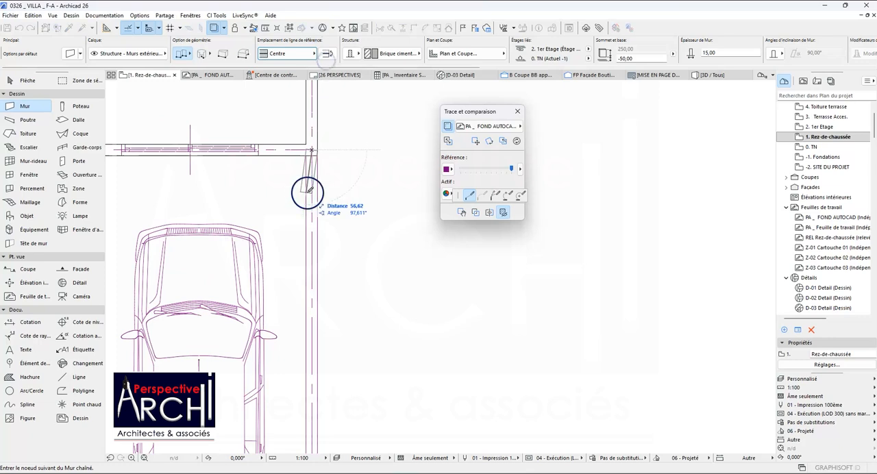
Run the fence wall around the Cour avant through both street-side corners and end it at the Salon's outer front corner.
scroll(313, 186, down, 2)
scroll(308, 363, up, 4)
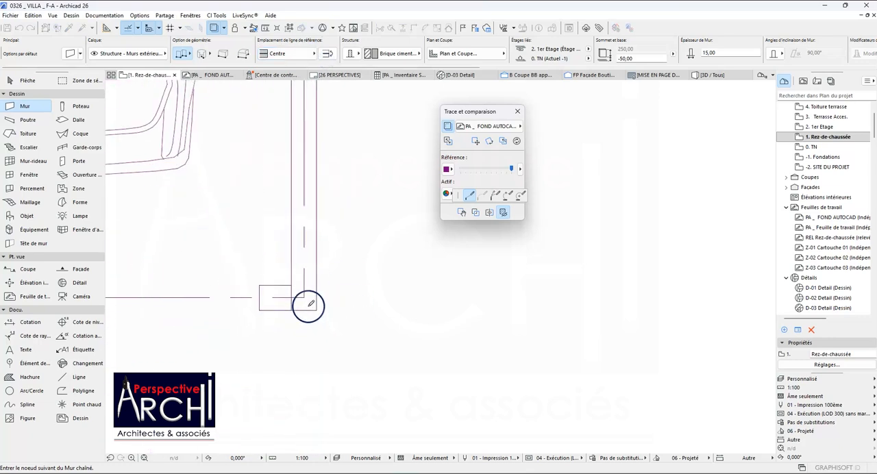
scroll(302, 295, down, 5)
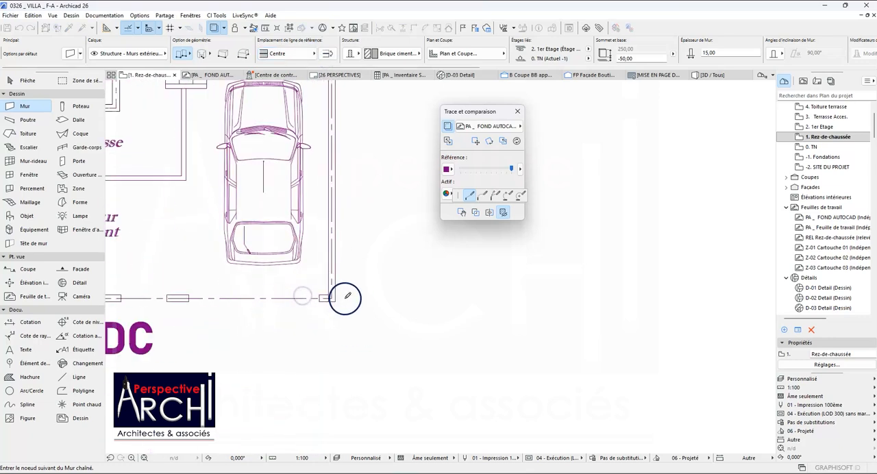
scroll(223, 291, up, 5)
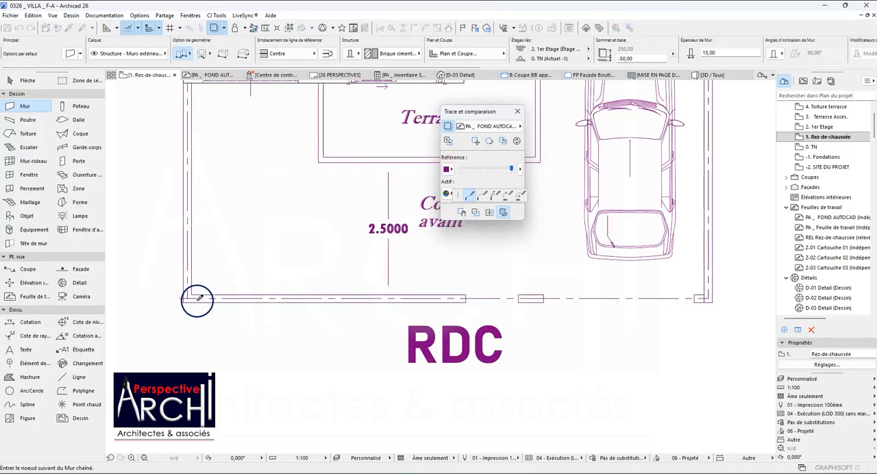
scroll(188, 299, down, 5)
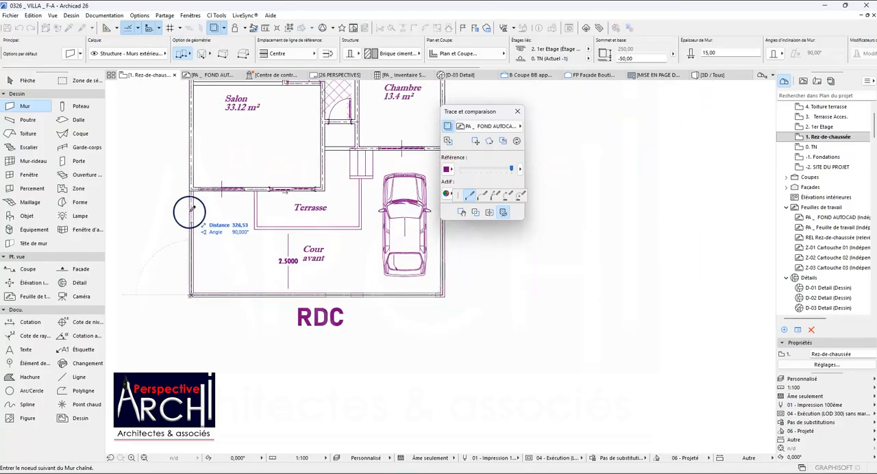
scroll(191, 195, up, 6)
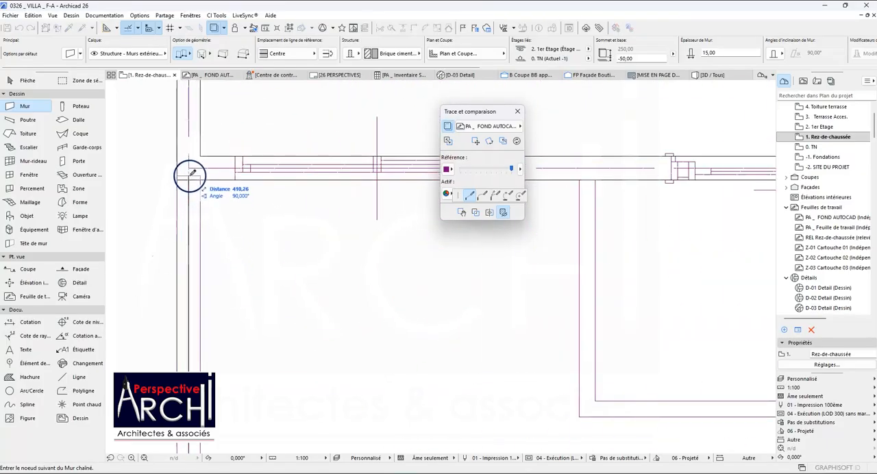
click(189, 167)
Assign the three fence walls around the Cour avant to the layer Structure - Murs extérieurs.Clôture FP.
scroll(247, 212, down, 8)
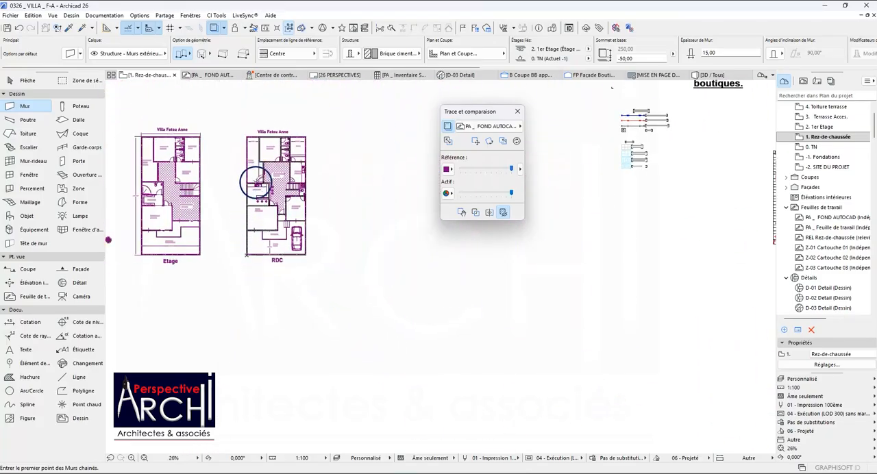
scroll(244, 240, up, 4)
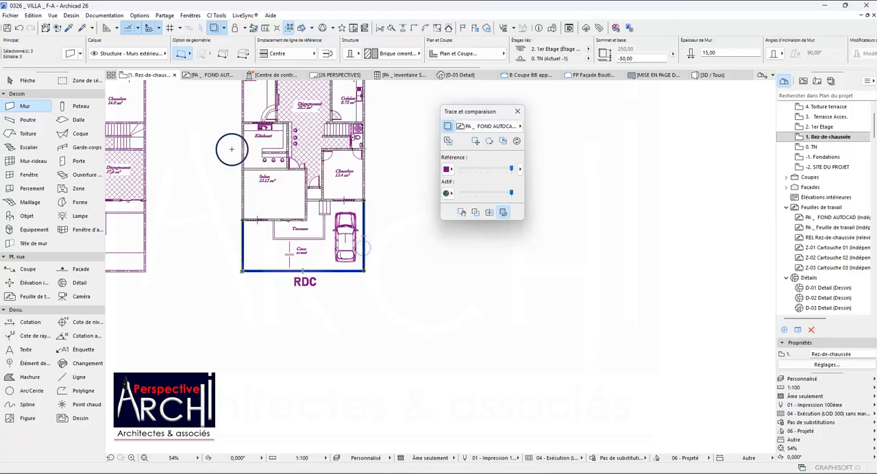
click(125, 54)
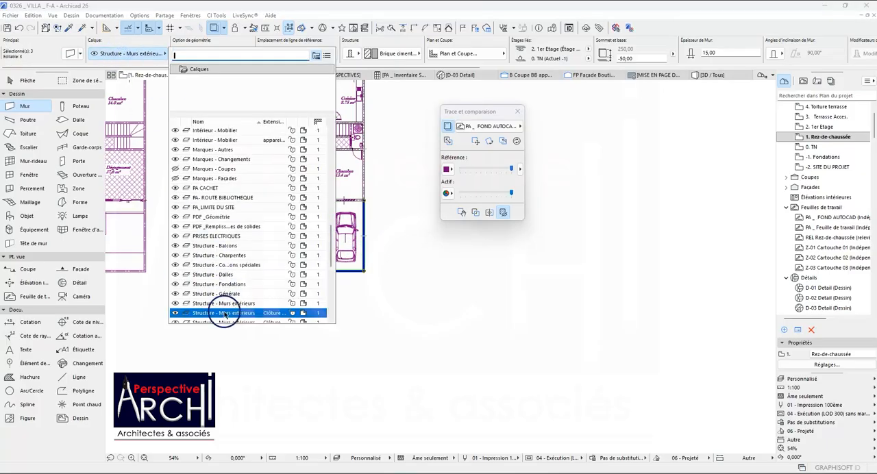
click(288, 312)
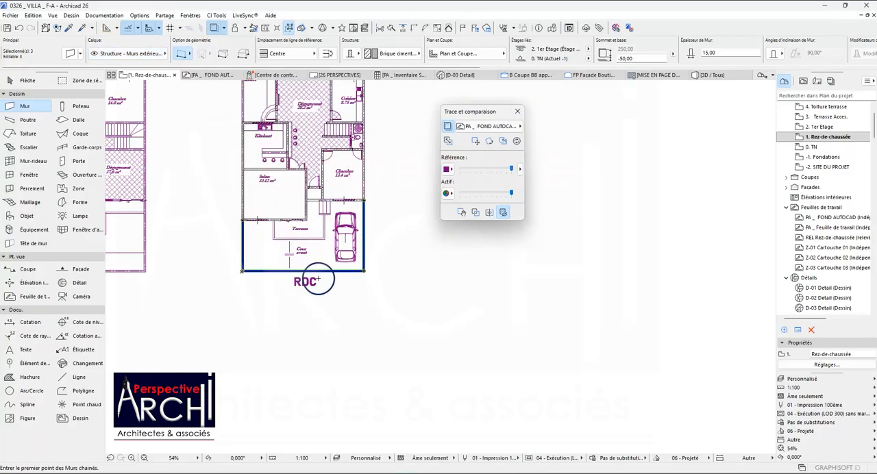
Draw a chained fence wall around the Cour arrière from the Kitchnet's outer corner through the rear corner to Chambre 14.0 m².
scroll(274, 275, down, 3)
scroll(268, 199, up, 10)
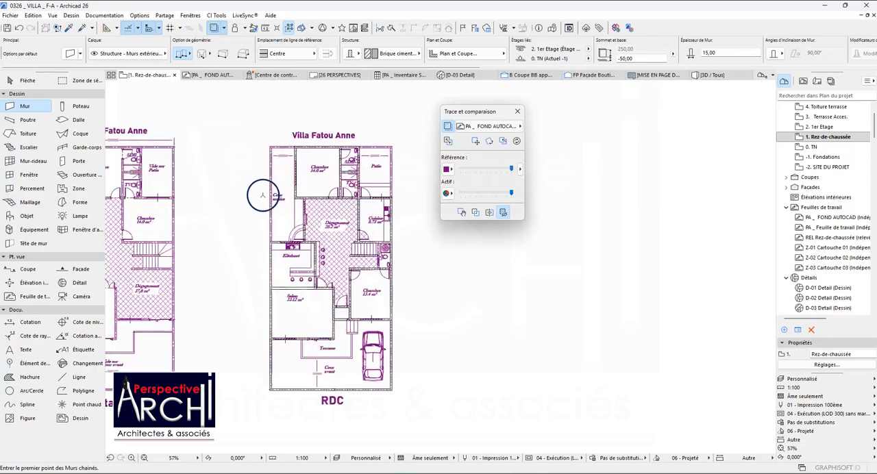
click(278, 304)
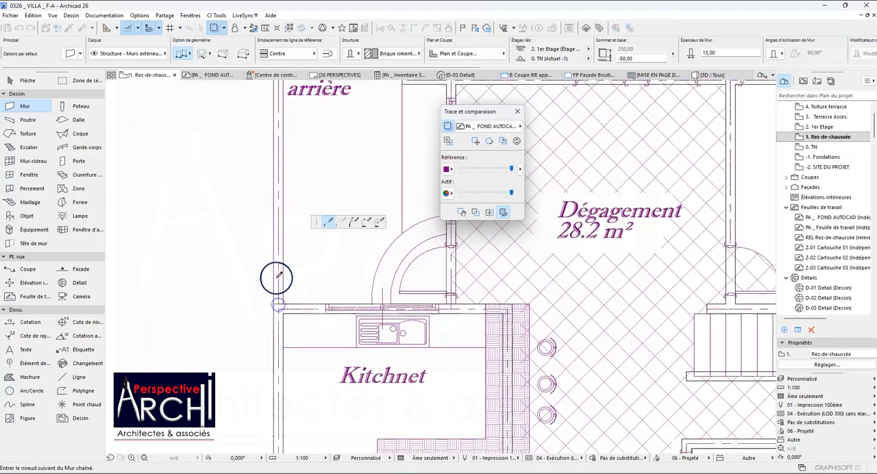
scroll(274, 268, down, 5)
scroll(277, 163, up, 8)
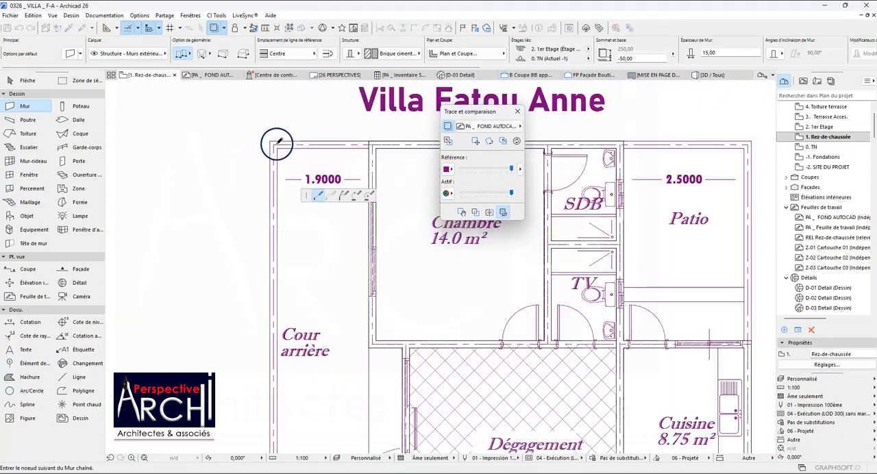
scroll(266, 143, down, 5)
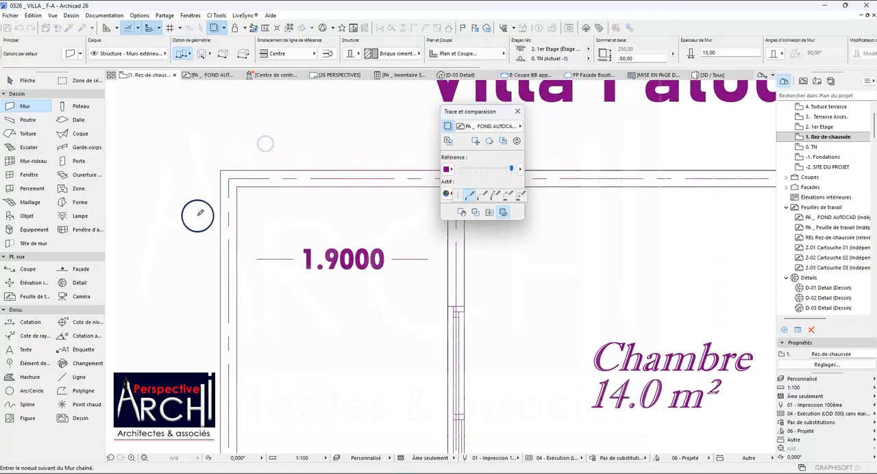
scroll(320, 196, up, 5)
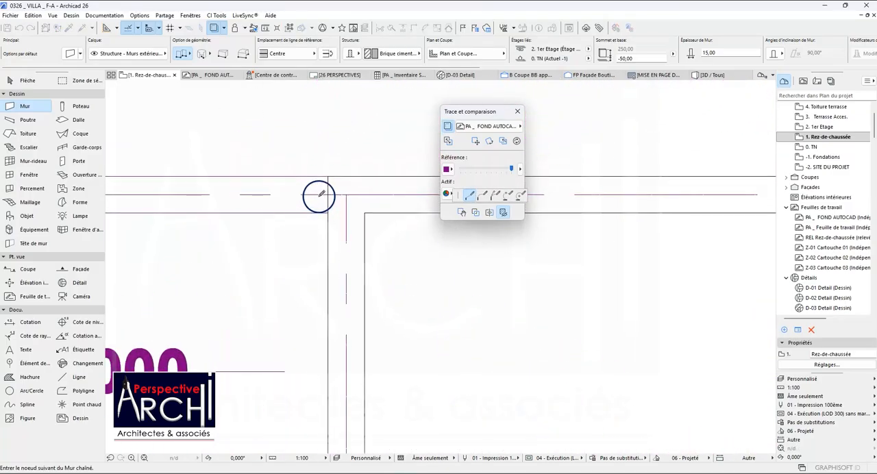
key(Escape)
Draw a chained fence wall around the Patio from the SDB's rear corner through the outer corner to the Cuisine's outer wall.
scroll(302, 199, down, 10)
scroll(343, 210, down, 2)
scroll(372, 196, up, 10)
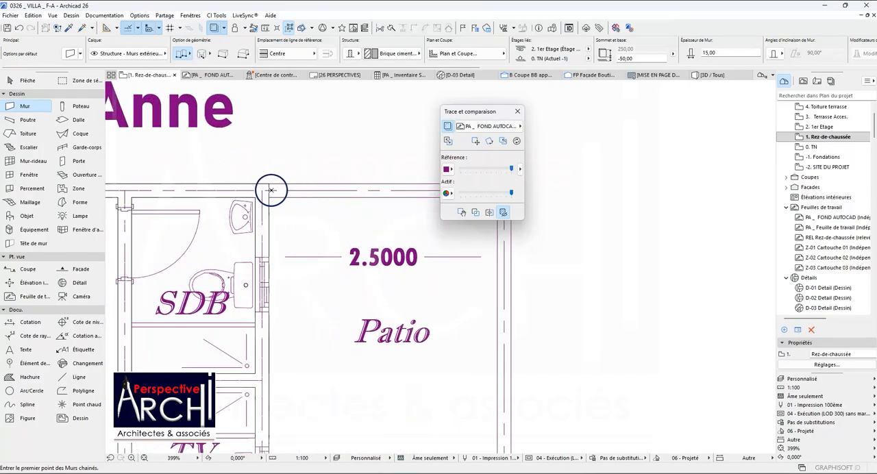
scroll(261, 194, down, 5)
scroll(322, 197, up, 5)
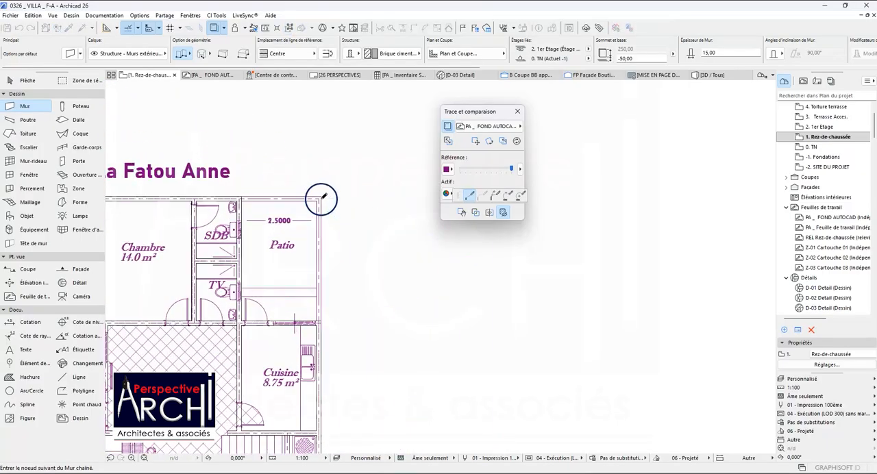
scroll(319, 197, down, 3)
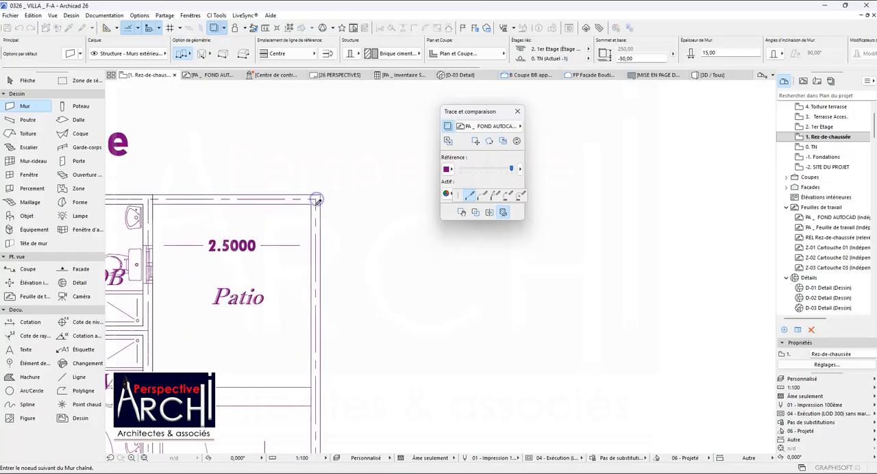
scroll(311, 343, up, 5)
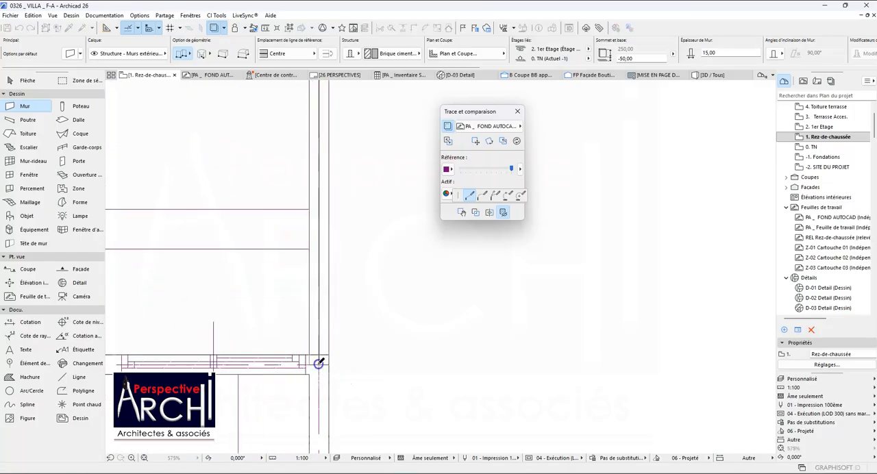
scroll(322, 268, down, 10)
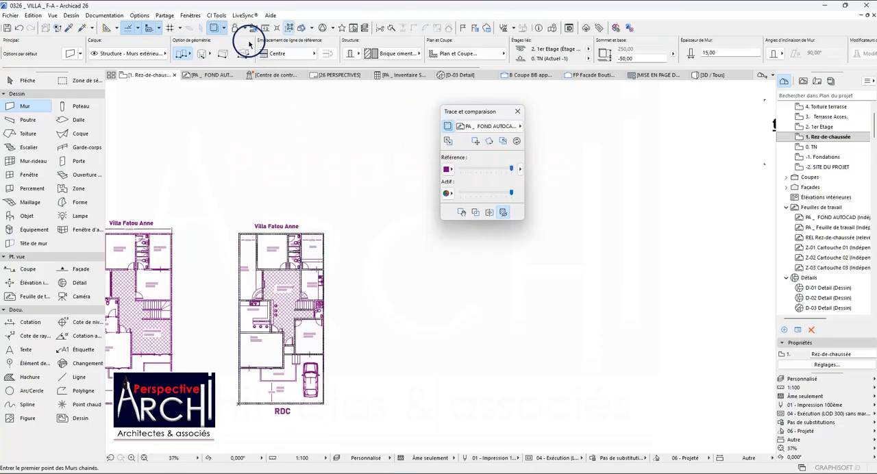
Hide the trace reference and extend the wall between the Cour arrière and the Dégagement to the Kitchnet wall.
click(215, 28)
scroll(274, 258, up, 2)
scroll(280, 205, down, 2)
scroll(264, 227, up, 3)
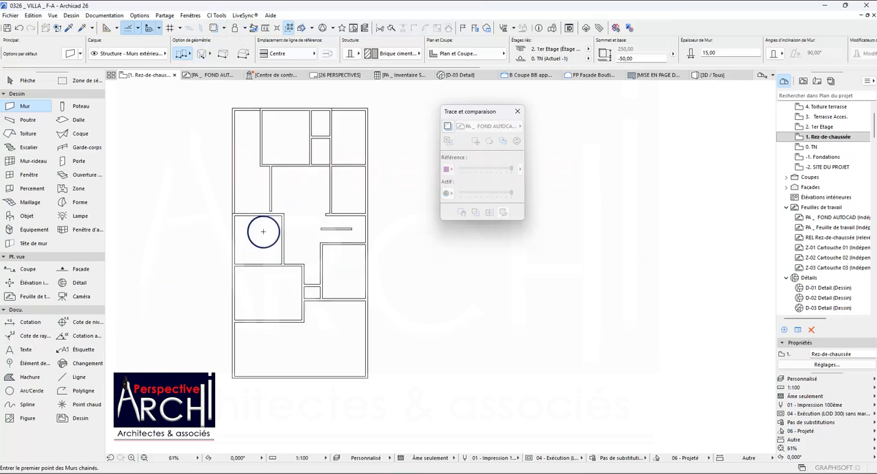
scroll(268, 217, down, 3)
scroll(276, 197, up, 2)
click(273, 190)
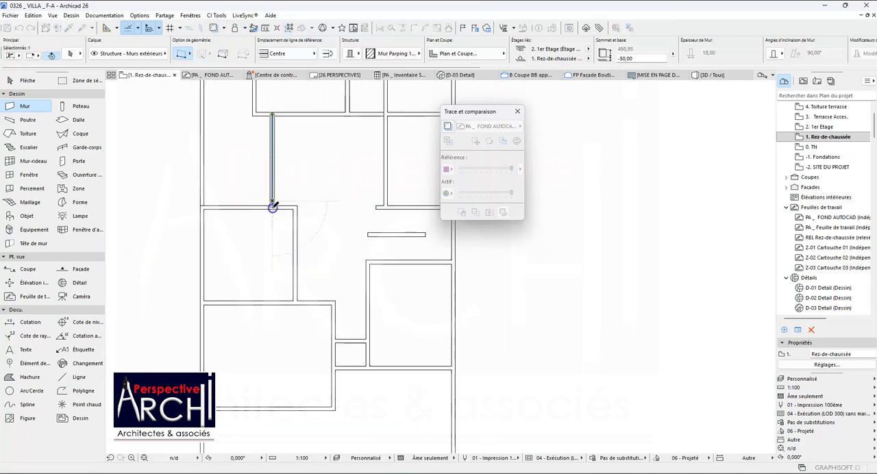
key(Escape)
scroll(284, 193, down, 3)
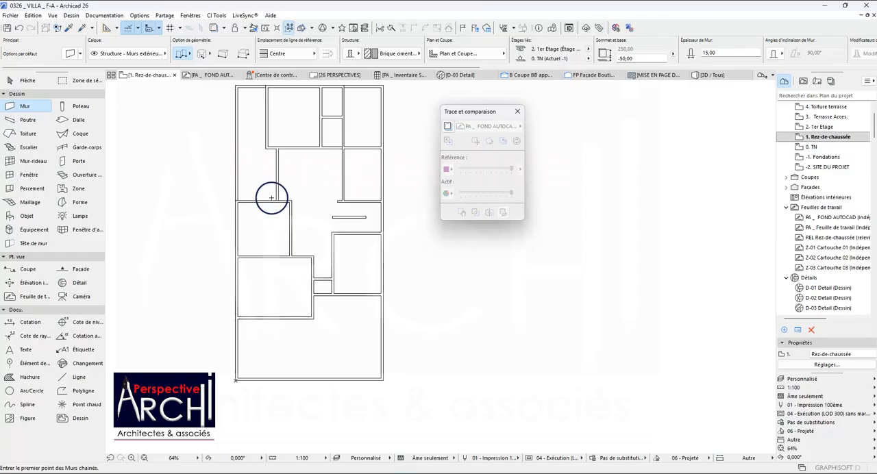
Try extending the Cour arrière's rear fence wall to the centreline of the side wall of Chambre 14.0 m².
scroll(271, 179, up, 1)
scroll(273, 144, down, 3)
scroll(261, 120, up, 5)
scroll(272, 102, up, 2)
scroll(273, 102, down, 1)
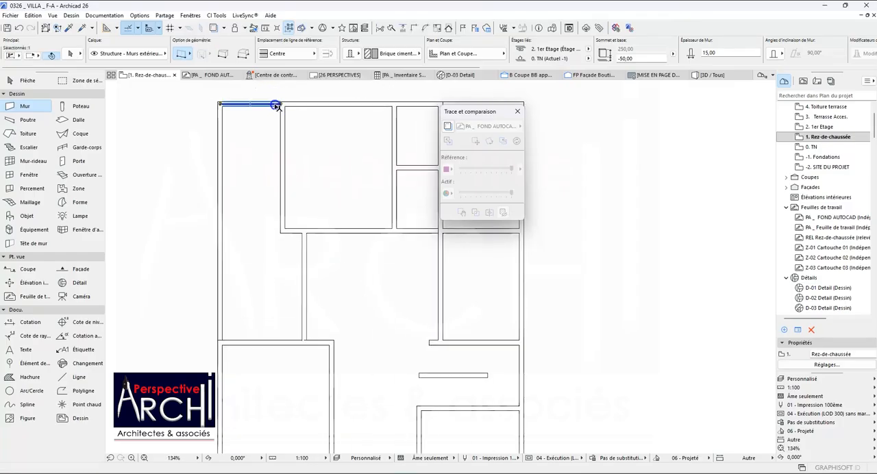
shift+click(277, 104)
scroll(280, 104, up, 8)
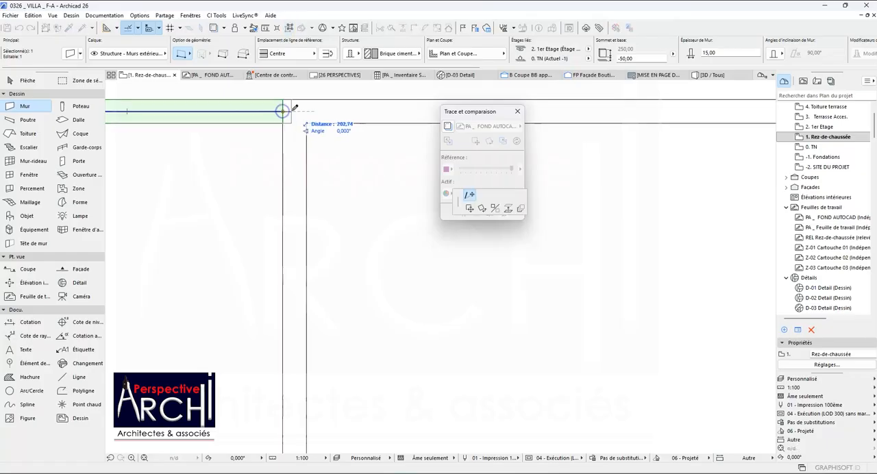
key(Escape)
scroll(302, 109, down, 4)
scroll(288, 108, down, 3)
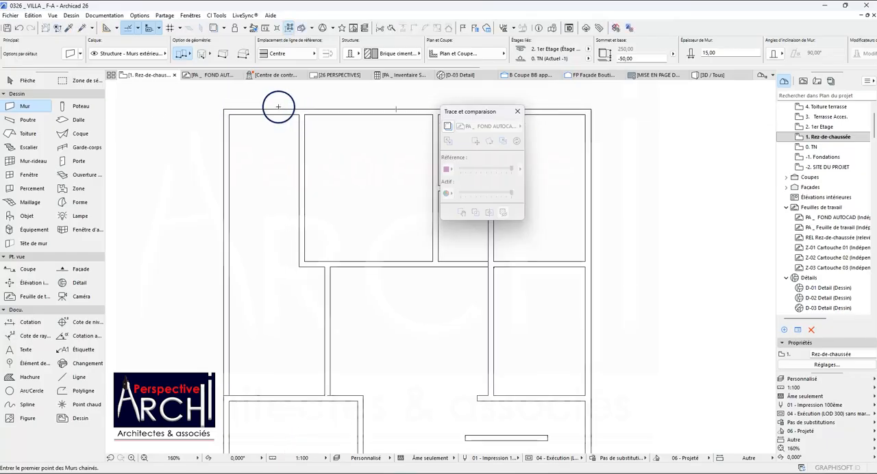
scroll(279, 121, down, 5)
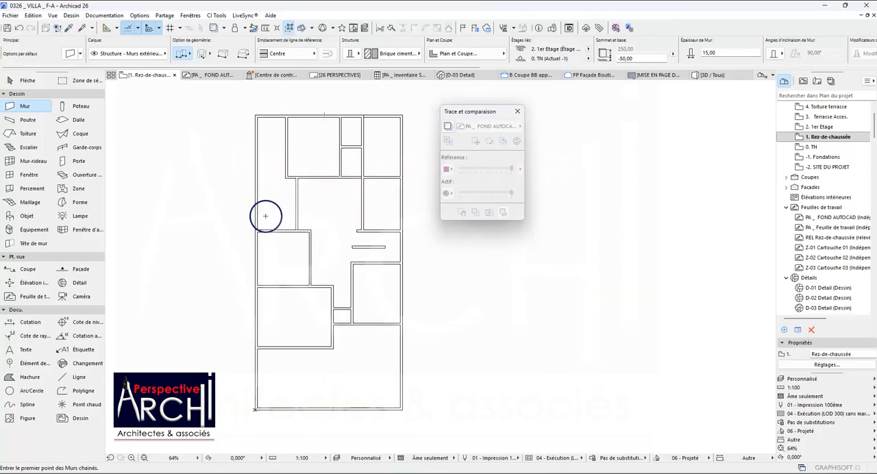
Try extending the Cour arrière's side fence wall into the Kitchnet wall, and return its end to that wall's outer face.
scroll(268, 245, up, 1)
scroll(258, 268, up, 6)
scroll(260, 189, up, 1)
click(266, 181)
scroll(263, 187, up, 4)
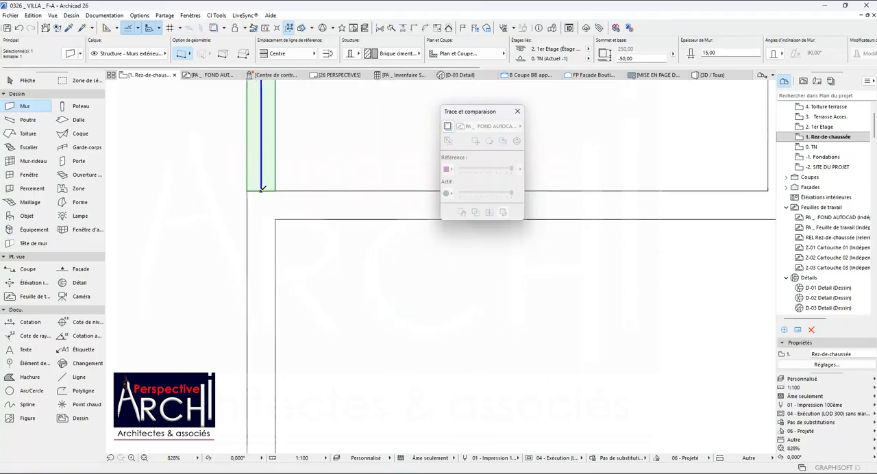
click(262, 189)
key(Escape)
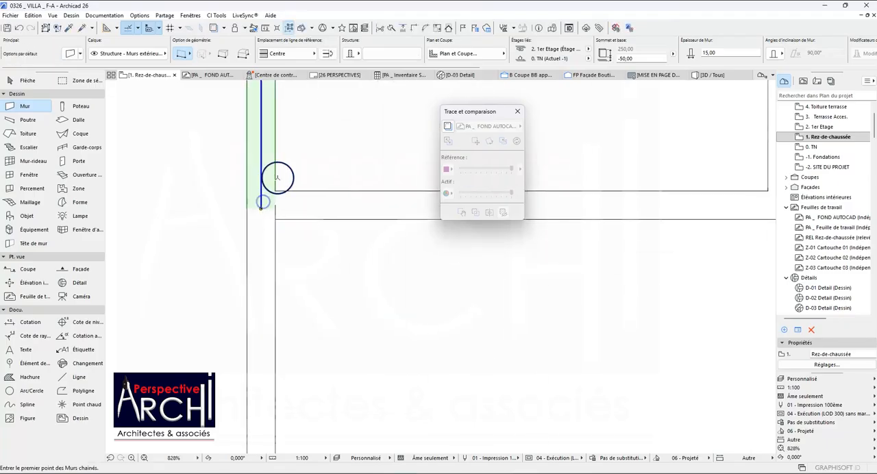
scroll(279, 178, down, 3)
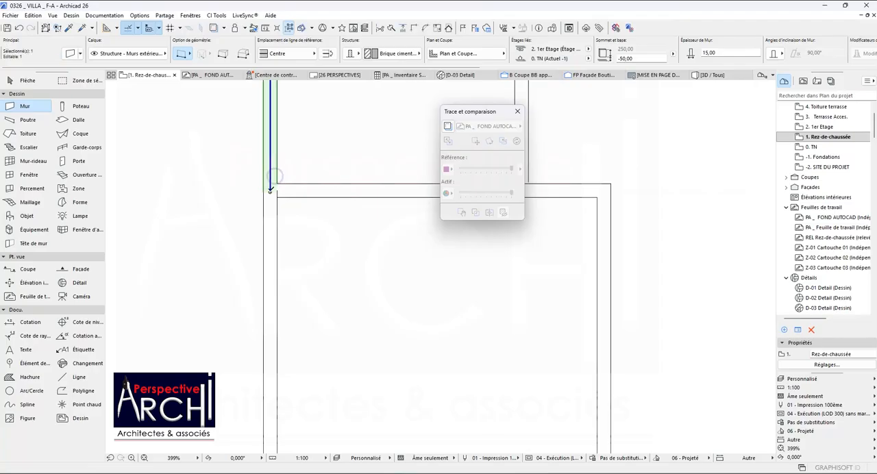
click(271, 191)
key(Escape)
key(Escape)
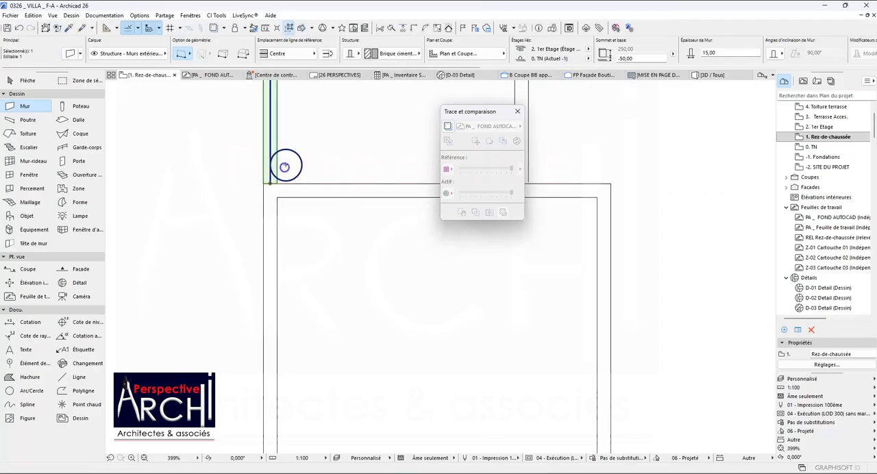
scroll(267, 191, down, 6)
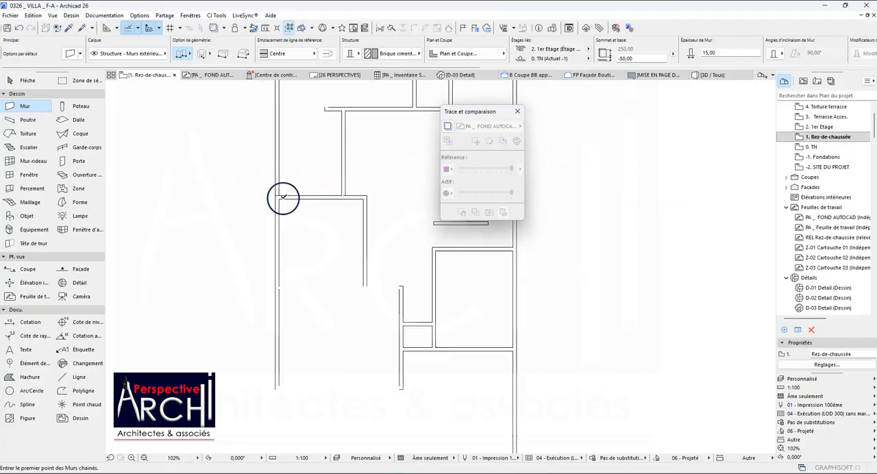
Pull the end of the Cour arrière's rear fence wall back to the outer face of Chambre 14.0 m².
click(306, 146)
scroll(307, 147, up, 8)
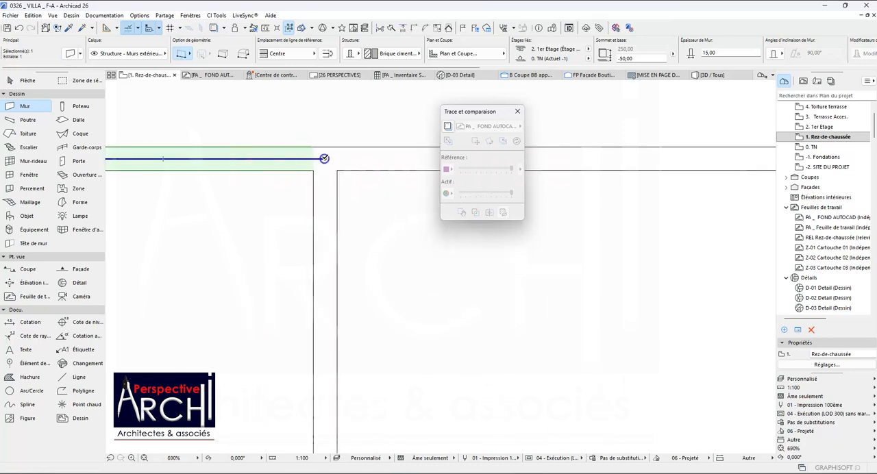
key(Escape)
scroll(319, 138, down, 3)
scroll(319, 139, down, 1)
scroll(306, 139, down, 6)
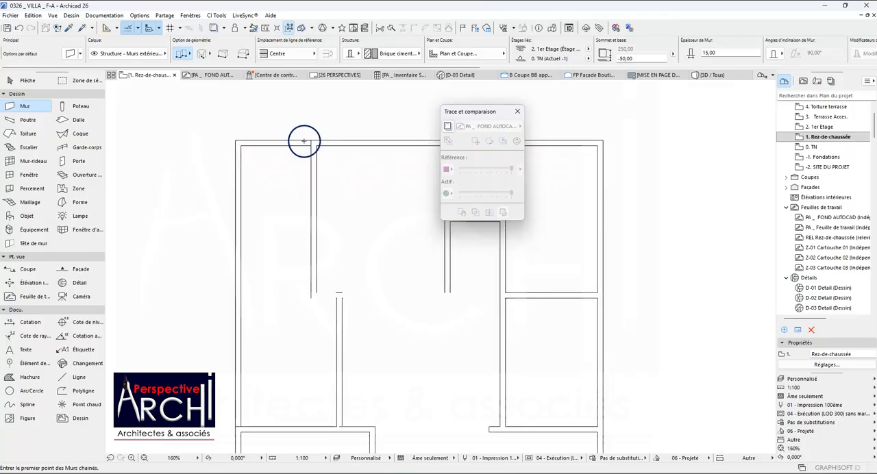
Shorten the Cour avant's fence wall beside the Salon so it ends at the outer face of the Salon's front wall.
scroll(309, 203, up, 3)
scroll(305, 193, down, 5)
scroll(284, 319, up, 1)
scroll(285, 318, up, 5)
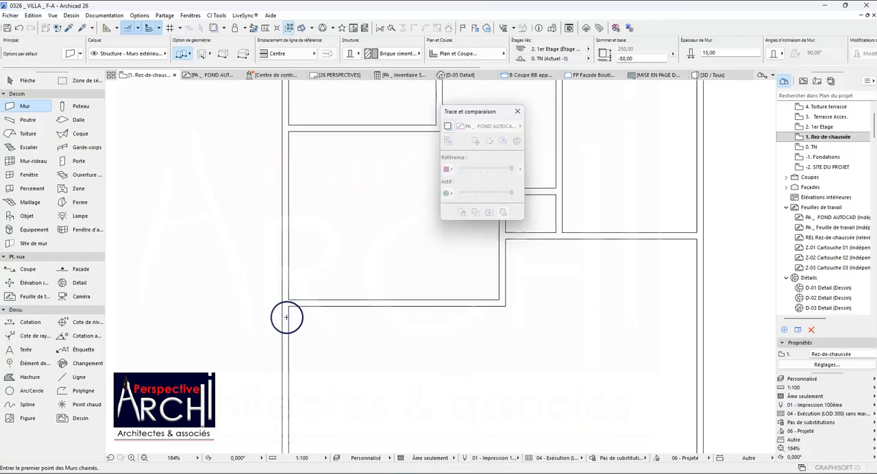
shift+click(287, 314)
scroll(285, 309, up, 4)
scroll(284, 302, up, 1)
click(284, 300)
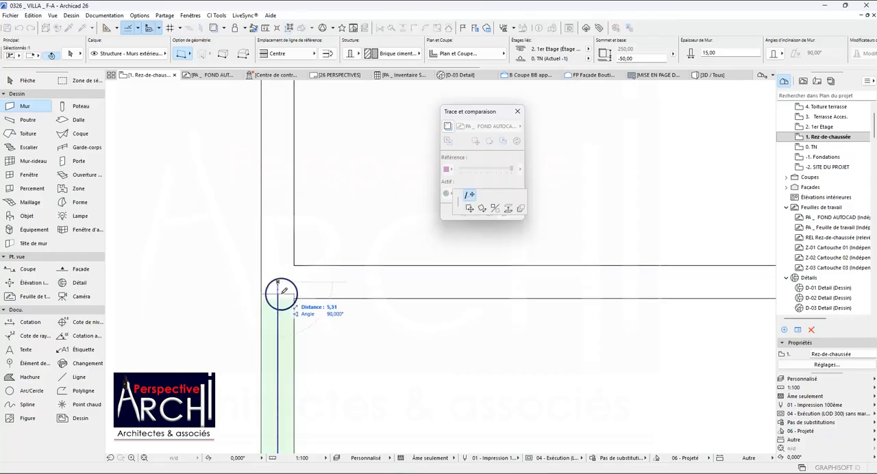
click(296, 298)
key(Escape)
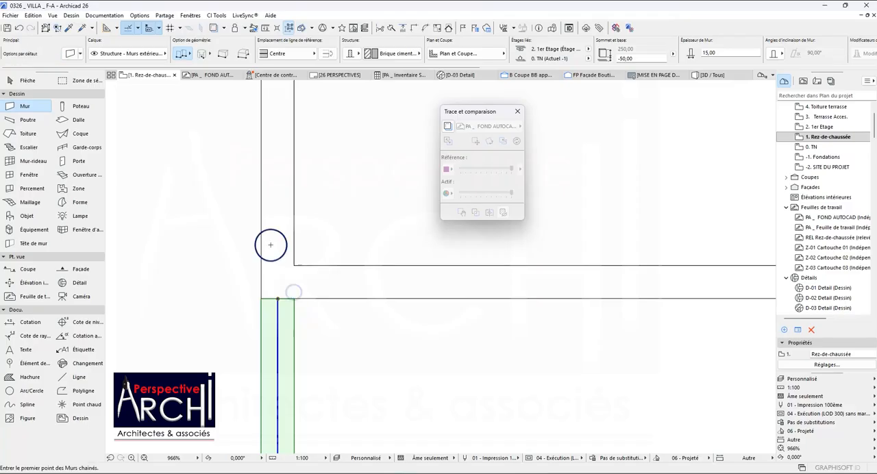
Shorten the Cour avant's opposite side fence wall so it ends at the outer face of the front wall of Chambre 13.4 m².
scroll(271, 243, down, 9)
scroll(376, 229, up, 9)
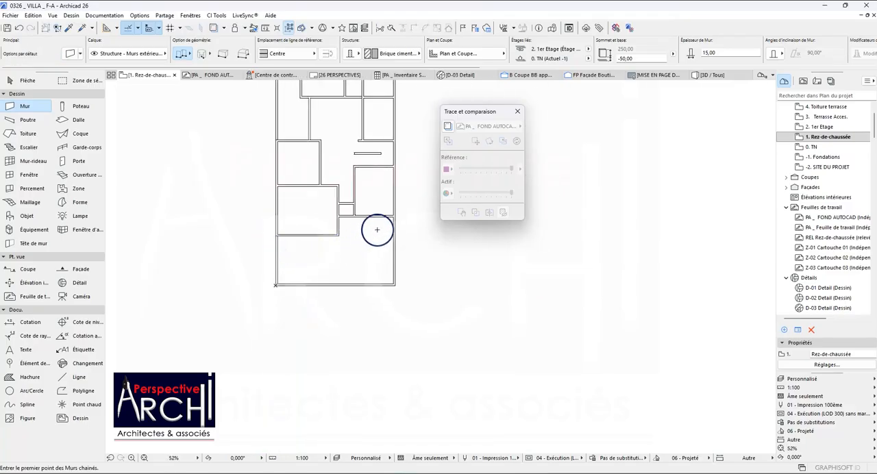
scroll(392, 222, up, 2)
shift+click(393, 219)
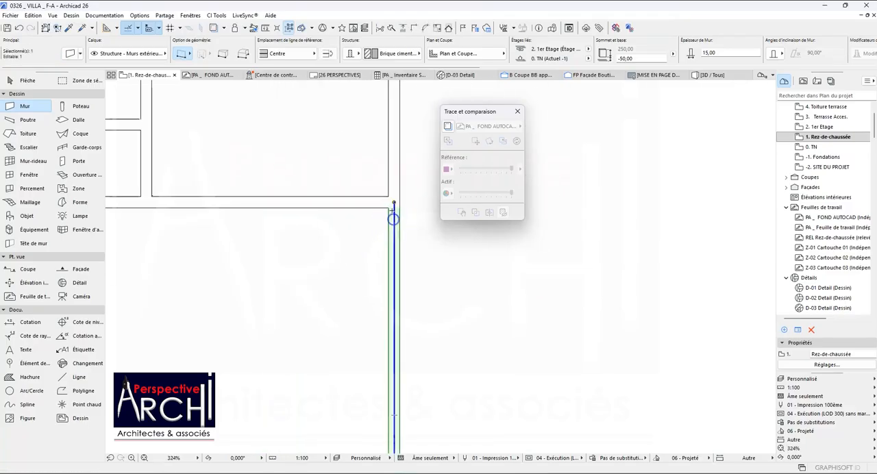
click(394, 202)
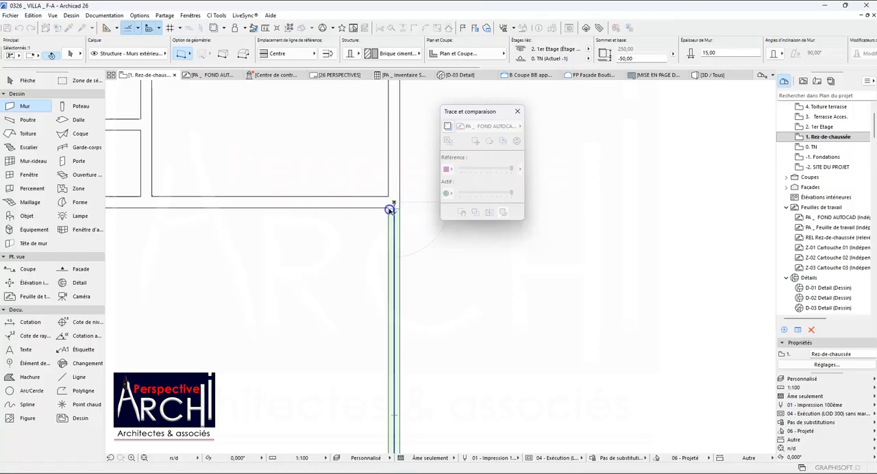
scroll(394, 203, up, 11)
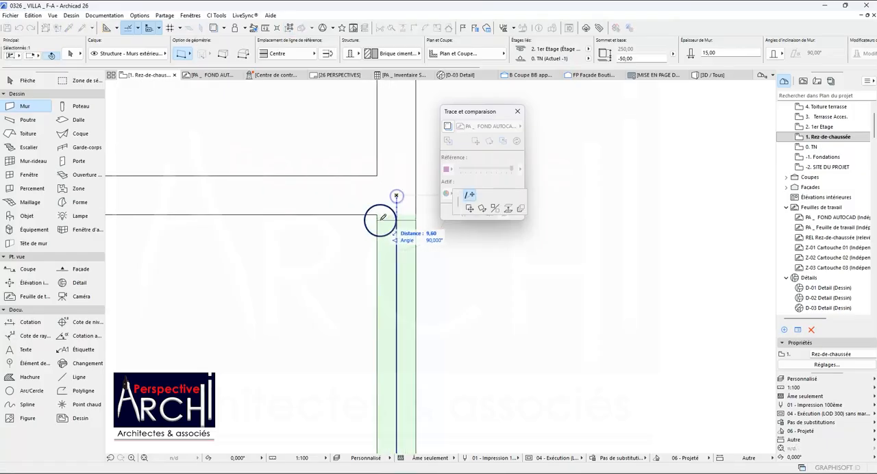
scroll(380, 215, up, 10)
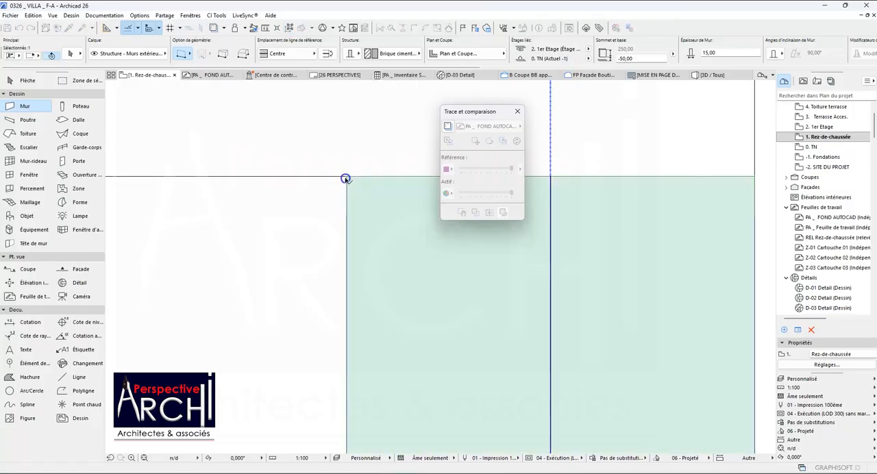
click(346, 177)
scroll(335, 225, down, 11)
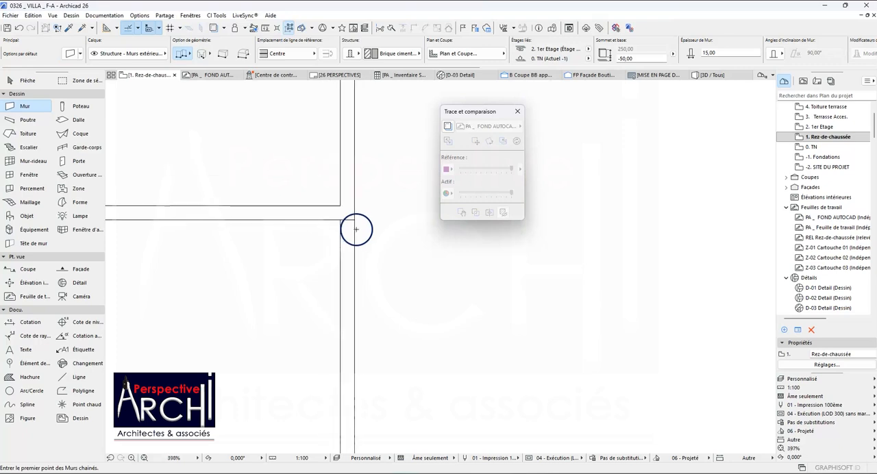
scroll(269, 228, up, 2)
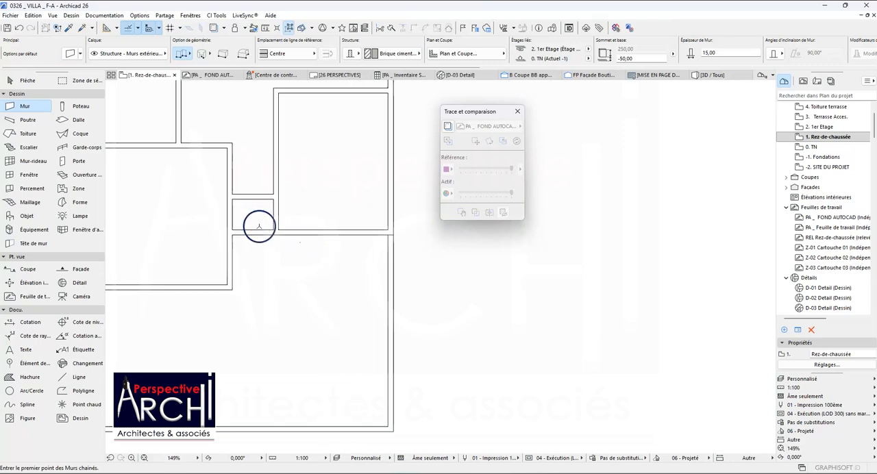
scroll(251, 235, down, 5)
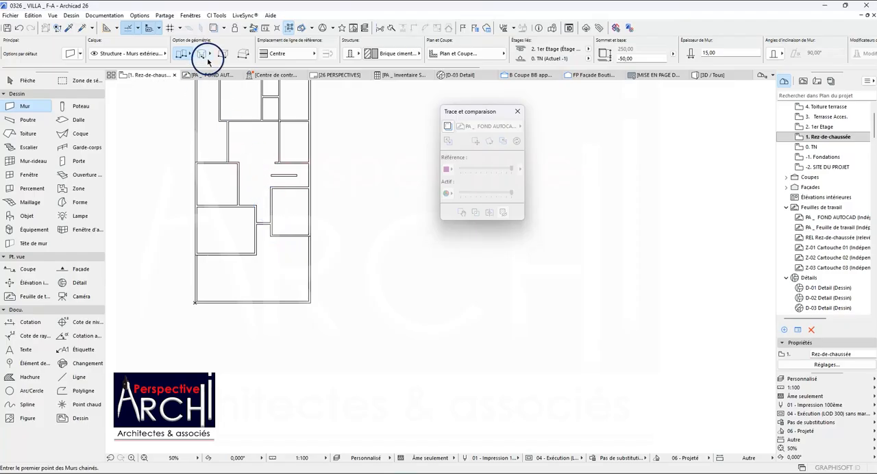
Turn on the PA _ FOND AUTOCAD trace reference beneath the Rez-de-chaussée plan.
click(213, 27)
scroll(276, 103, up, 7)
scroll(288, 176, up, 2)
scroll(274, 200, down, 4)
scroll(329, 199, up, 3)
scroll(350, 204, up, 4)
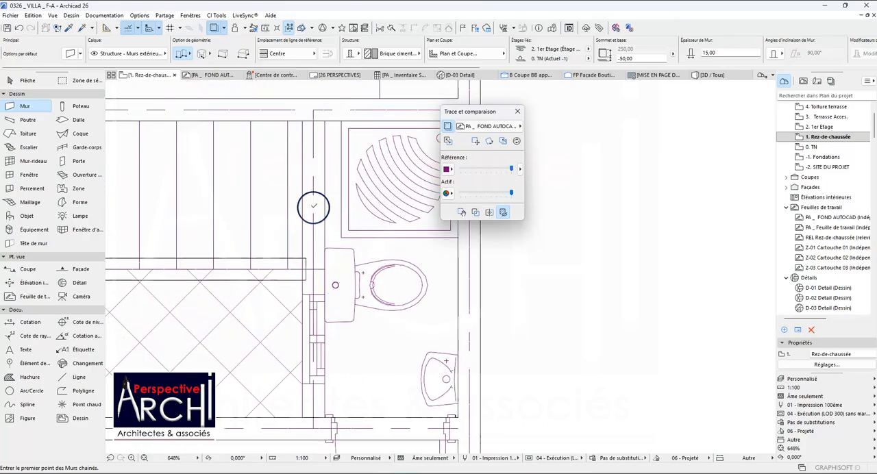
Adopt the settings of Chambre 13.4 m²'s rear wall and draw an interior wall between the stair and the shower room, up to the Cuisine wall.
scroll(313, 206, down, 2)
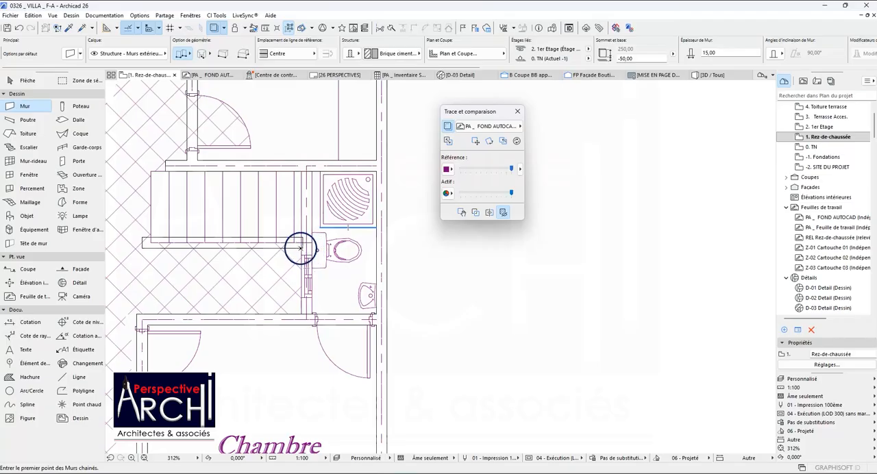
scroll(300, 250, down, 2)
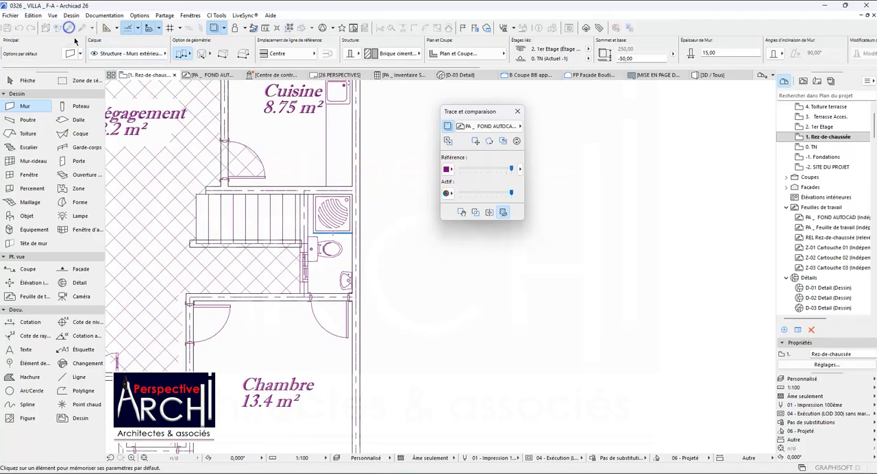
alt+click(262, 293)
scroll(292, 301, up, 2)
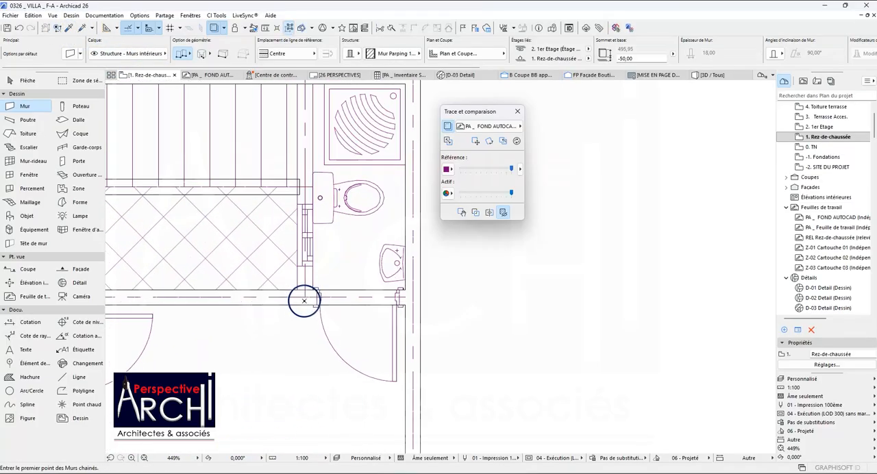
click(305, 297)
scroll(307, 261, down, 2)
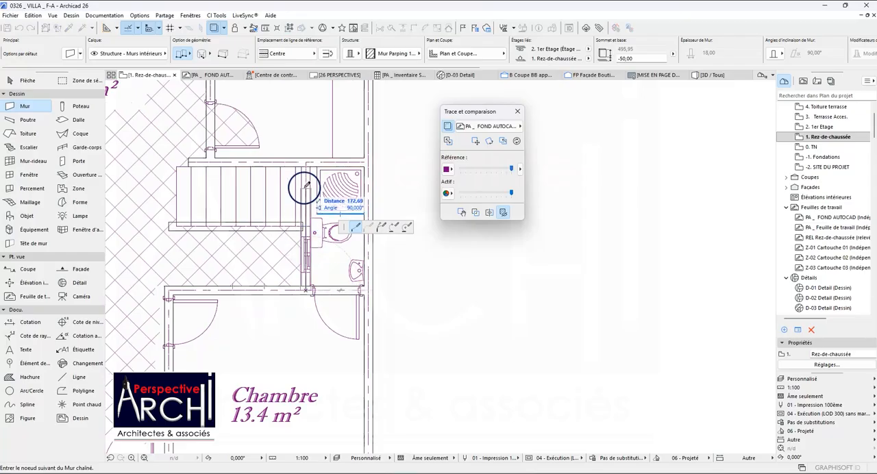
scroll(307, 186, up, 2)
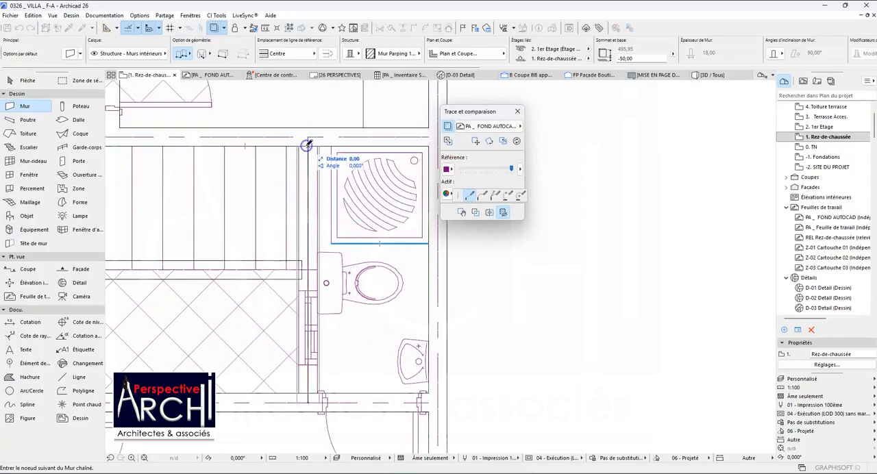
click(307, 145)
Extend the end of the stair's long side wall to the axis of the shower room's partition wall.
scroll(304, 161, down, 2)
shift+click(302, 240)
scroll(300, 239, up, 3)
click(301, 238)
click(310, 238)
key(Escape)
scroll(309, 211, down, 4)
scroll(310, 212, down, 3)
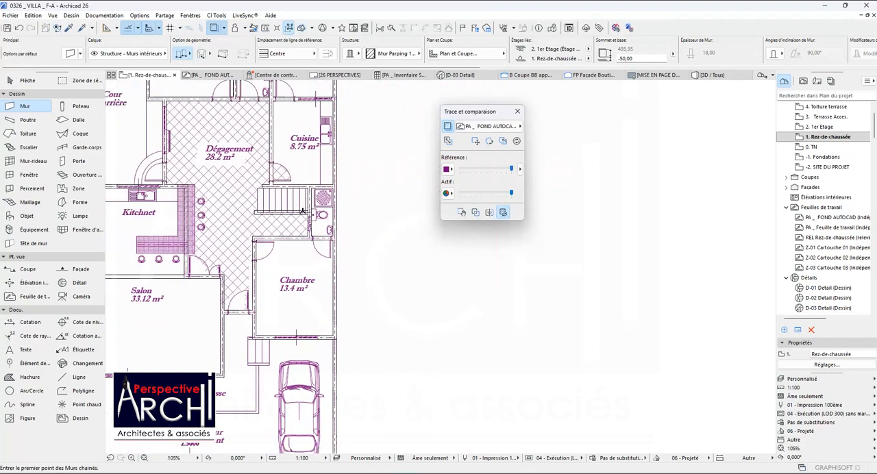
Draw an interior wall along the Kitchnet bar counter beside the Salon, from its free end to the wall bordering the Dégagement.
scroll(302, 211, down, 4)
scroll(284, 196, up, 6)
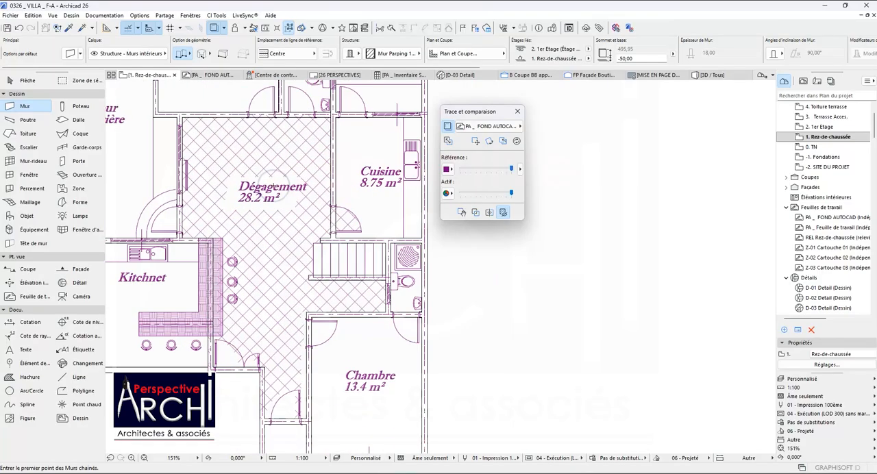
scroll(264, 194, down, 4)
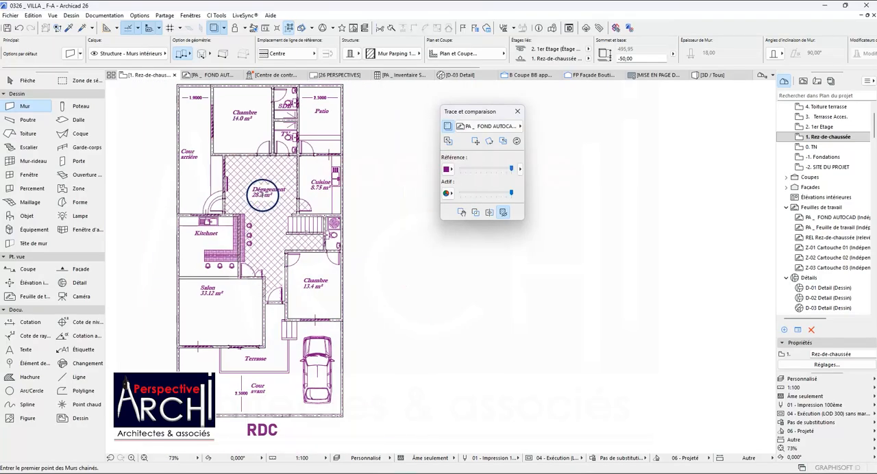
scroll(301, 105, up, 2)
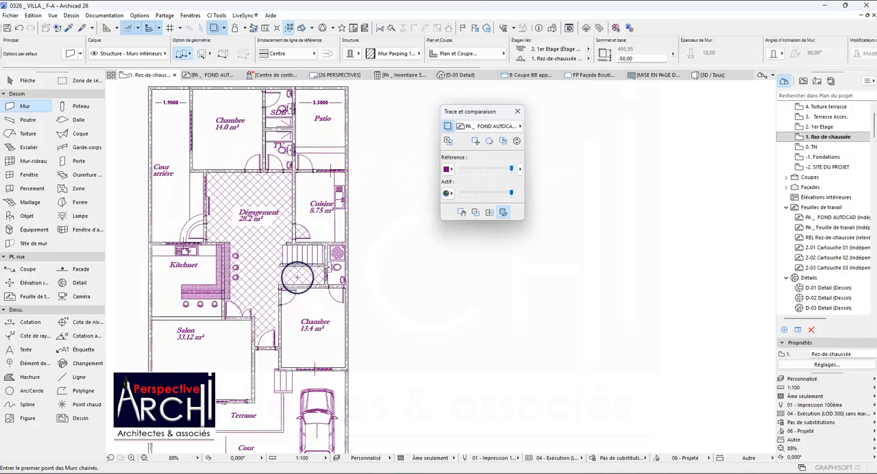
scroll(296, 277, up, 3)
scroll(295, 250, down, 4)
scroll(240, 251, up, 5)
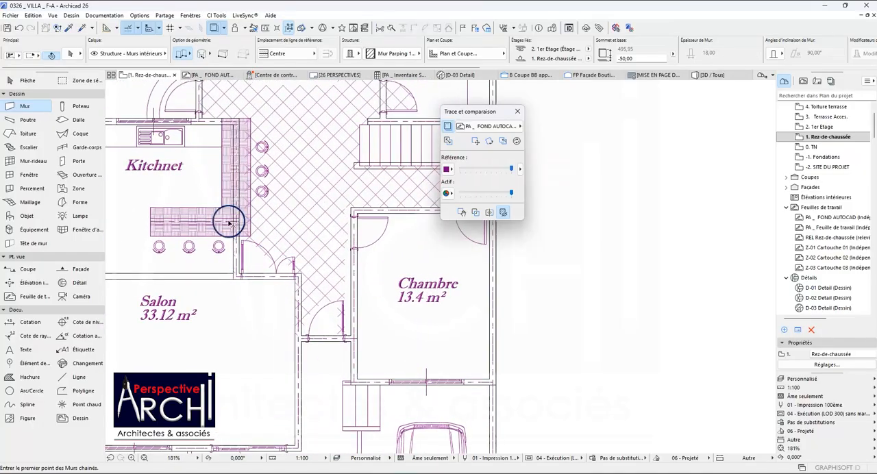
scroll(228, 221, down, 5)
scroll(209, 219, up, 5)
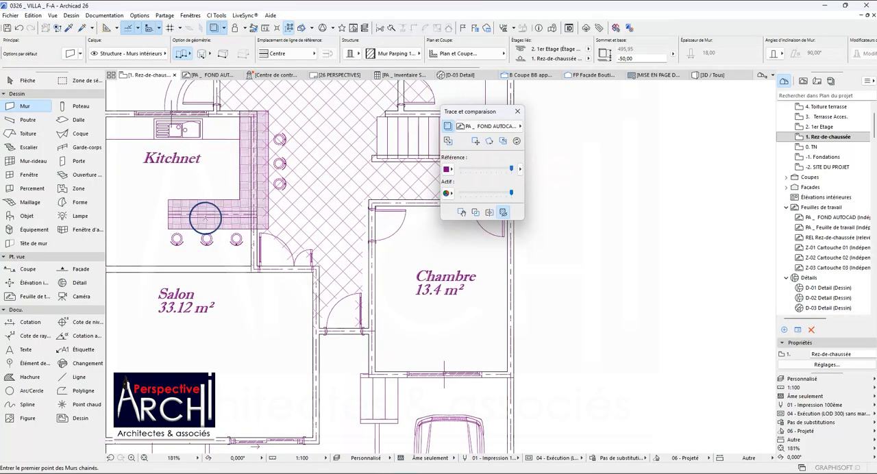
scroll(206, 218, up, 3)
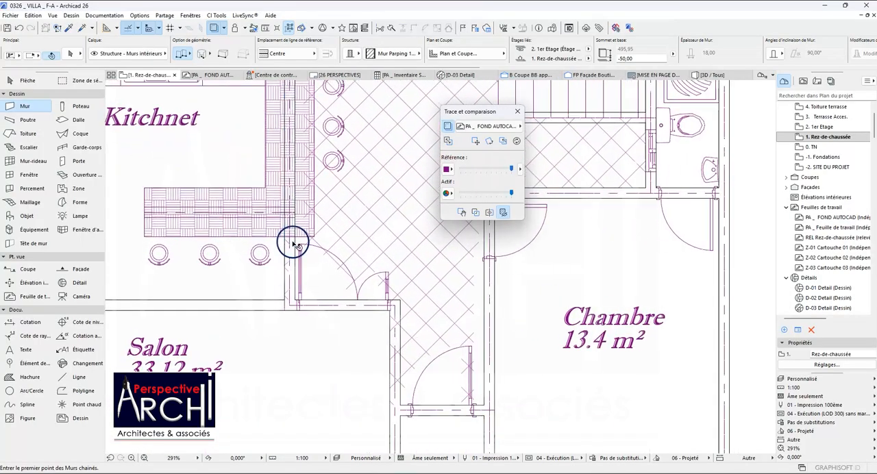
scroll(274, 230, down, 1)
scroll(191, 219, up, 3)
click(167, 221)
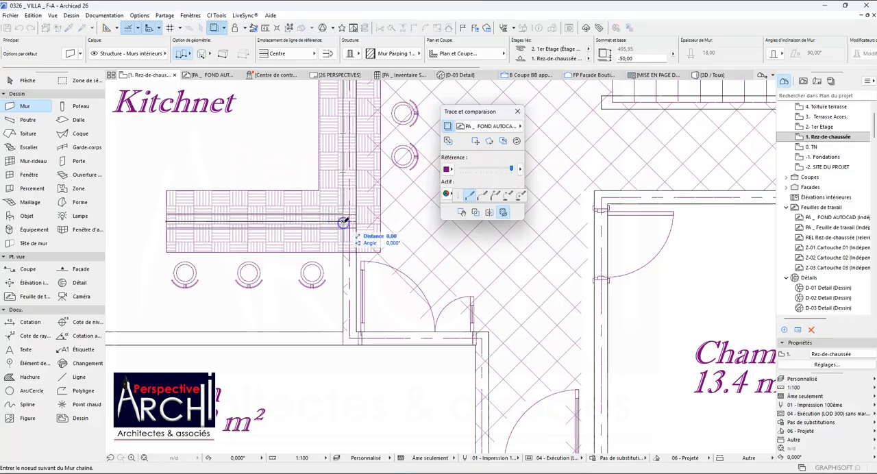
double_click(348, 222)
Shorten the wall between the Kitchnet and the Salon, moving its outer end to the wall bordering the Dégagement to open both rooms.
scroll(339, 229, down, 2)
shift+click(304, 299)
click(125, 302)
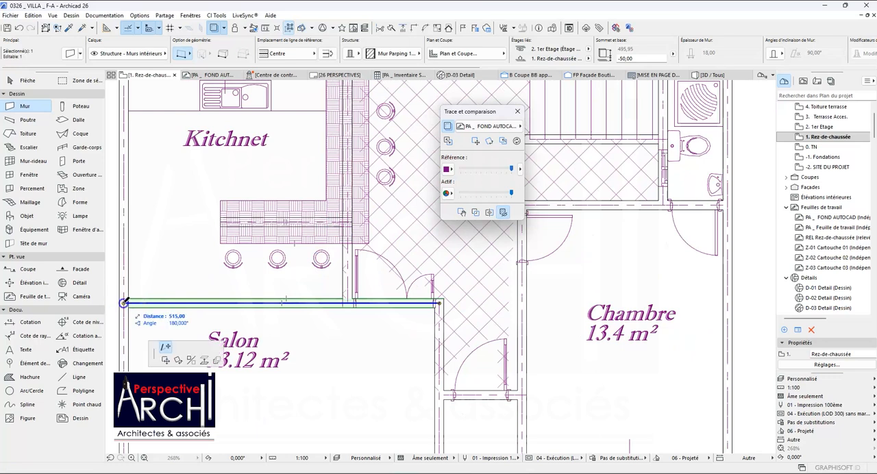
click(349, 300)
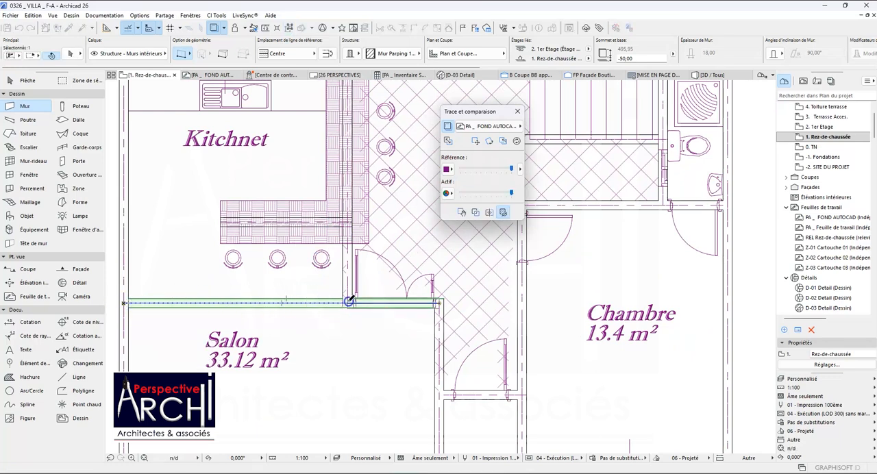
scroll(302, 266, down, 1)
scroll(302, 266, down, 1)
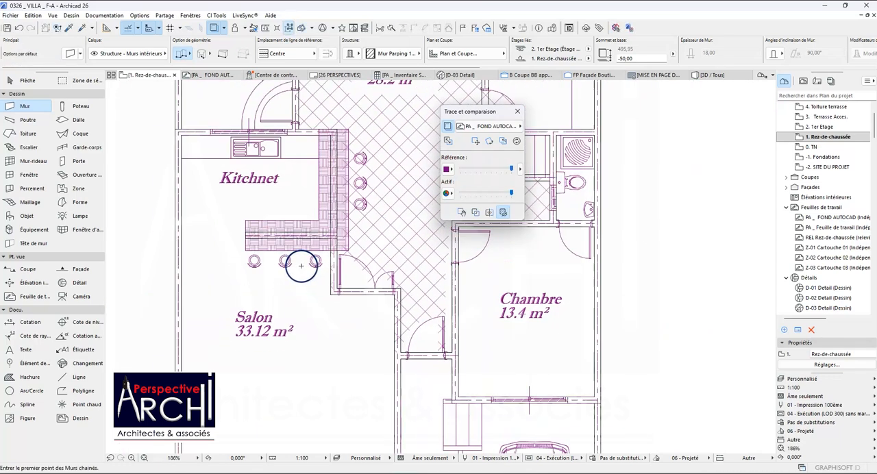
Examine the Kitchnet's rear wall end at the bar counter and the curved steps in the Cour arrière.
click(320, 133)
scroll(322, 137, up, 2)
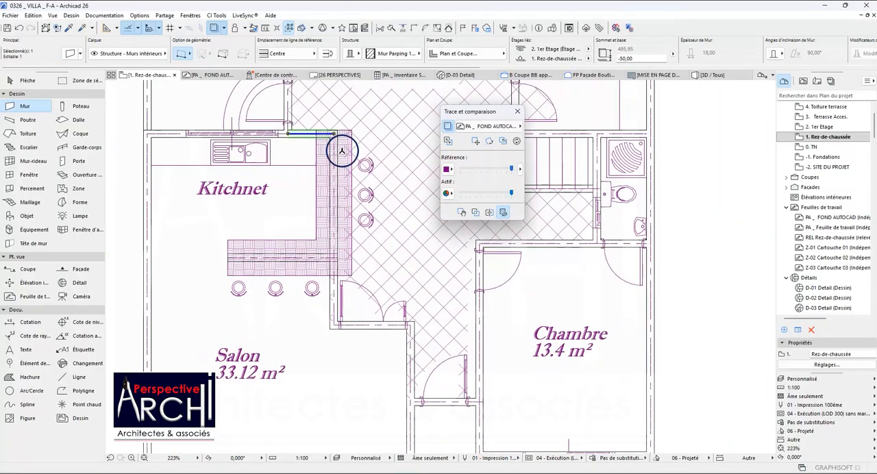
key(Escape)
scroll(304, 178, down, 4)
scroll(307, 210, up, 3)
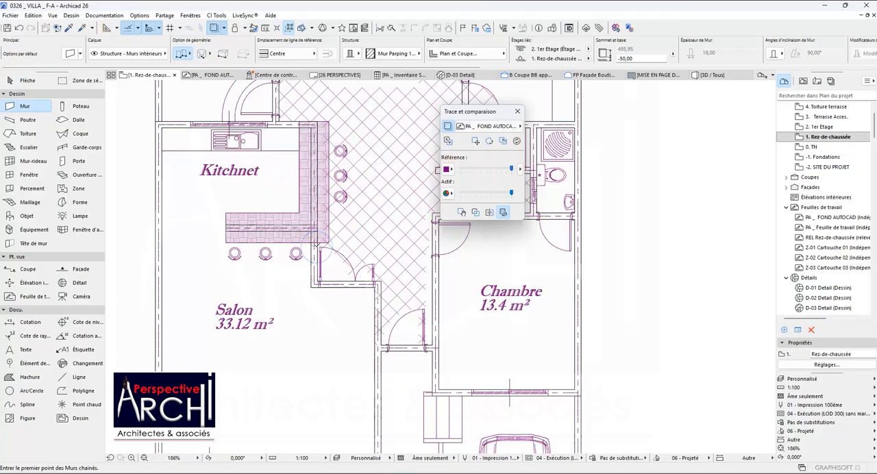
scroll(304, 248, down, 4)
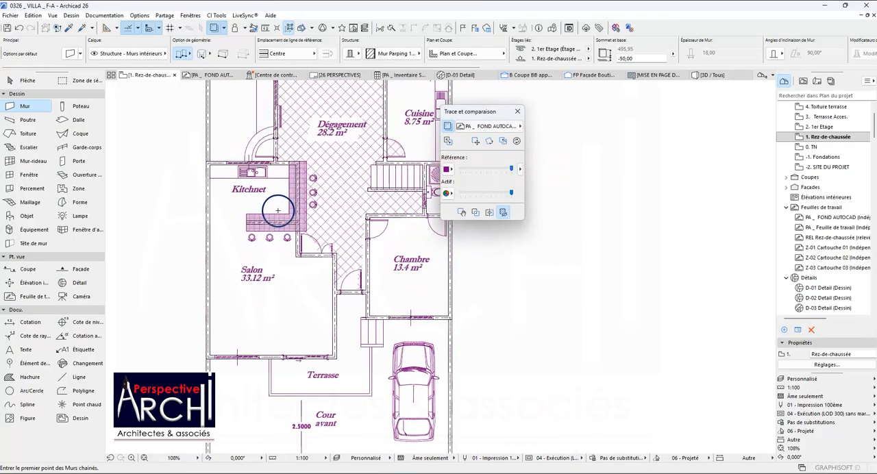
scroll(268, 172, up, 3)
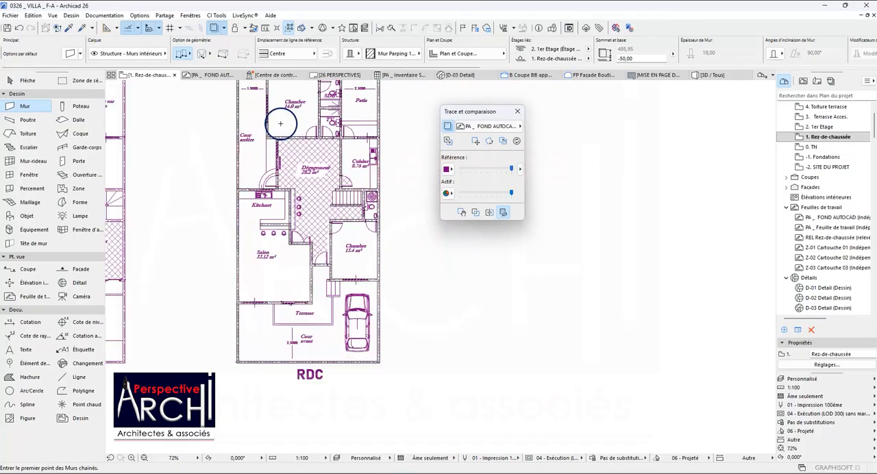
scroll(248, 199, down, 3)
scroll(255, 209, up, 10)
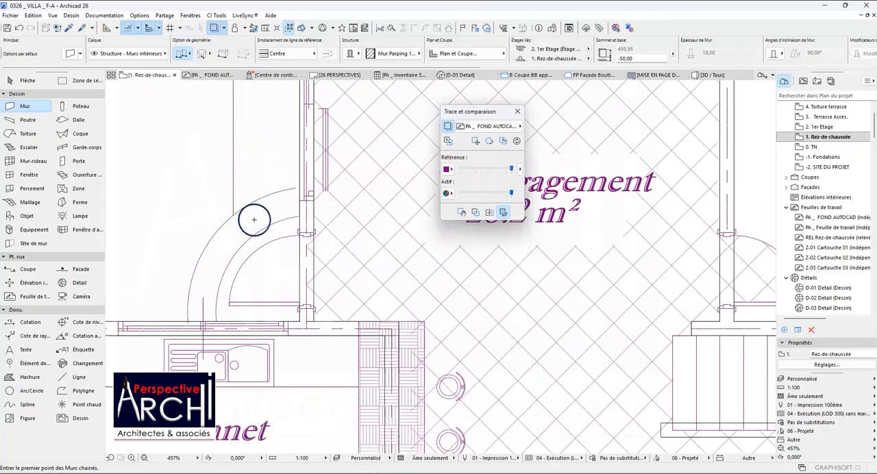
scroll(256, 203, down, 10)
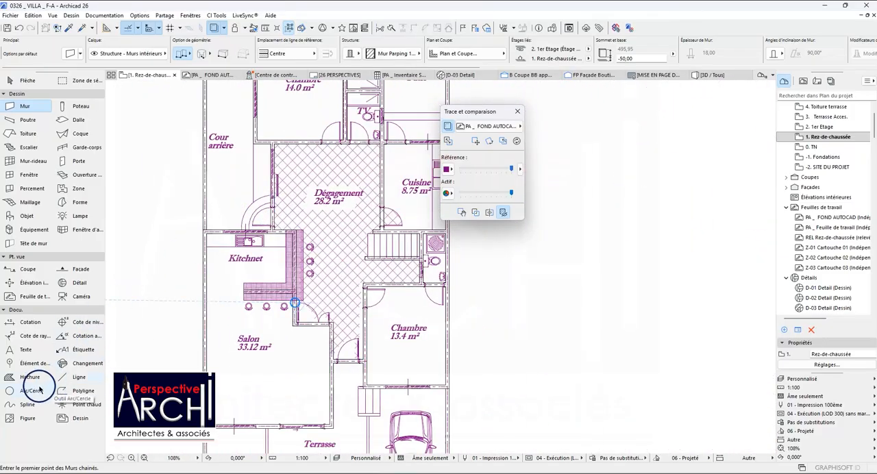
Activate the Line tool and examine where the Terrasse entrance steps meet the front wall of Chambre 13.4 m².
click(62, 379)
scroll(238, 244, down, 3)
scroll(288, 352, up, 2)
scroll(287, 352, up, 2)
scroll(281, 342, down, 1)
scroll(259, 325, up, 3)
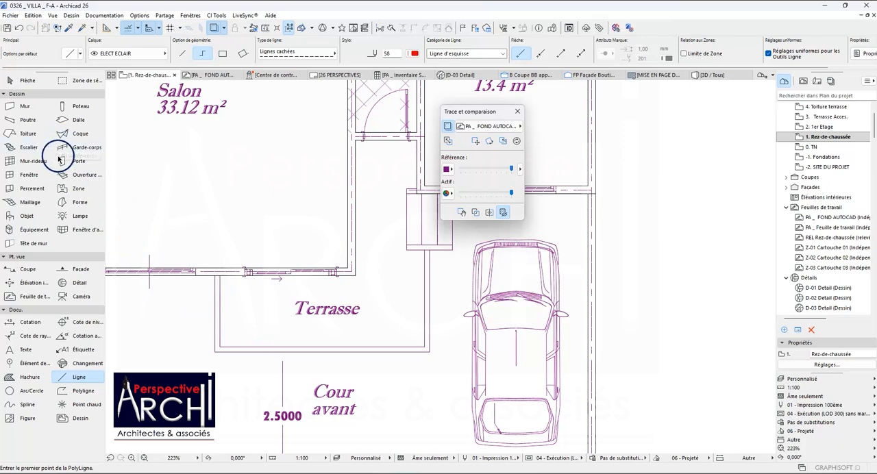
scroll(240, 219, down, 2)
scroll(357, 231, up, 3)
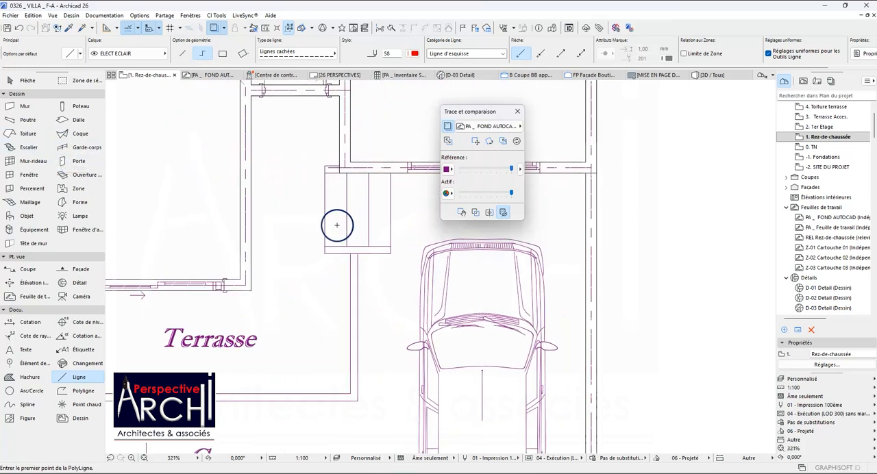
scroll(336, 200, down, 2)
scroll(315, 172, up, 3)
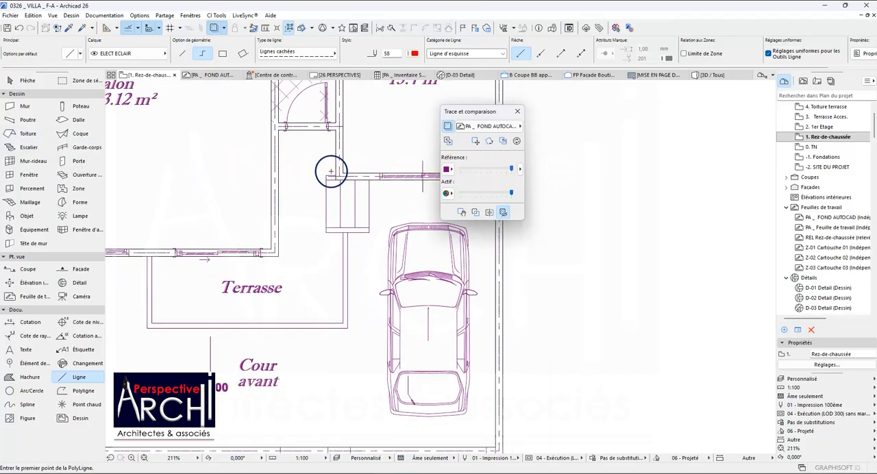
scroll(330, 187, down, 1)
scroll(330, 187, down, 2)
scroll(331, 194, up, 3)
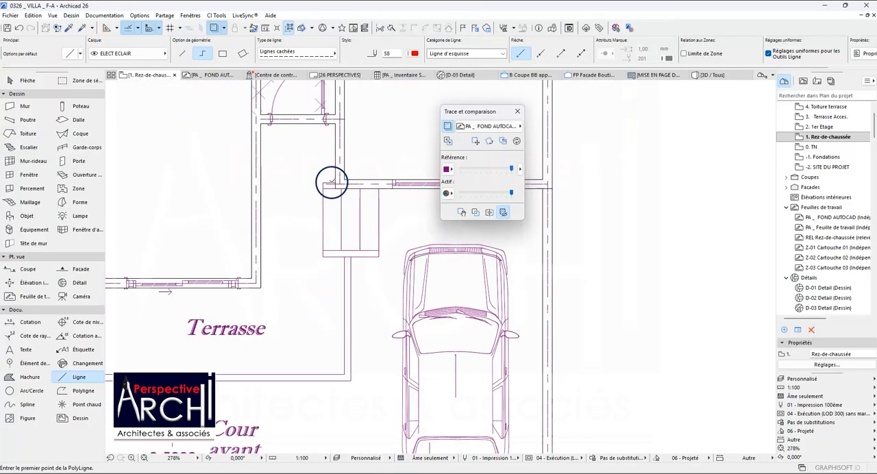
scroll(331, 185, down, 1)
scroll(333, 204, up, 3)
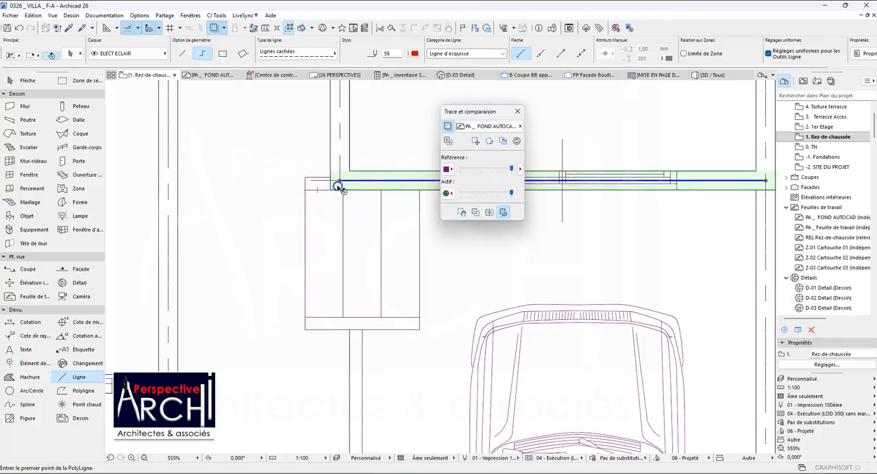
shift+click(333, 183)
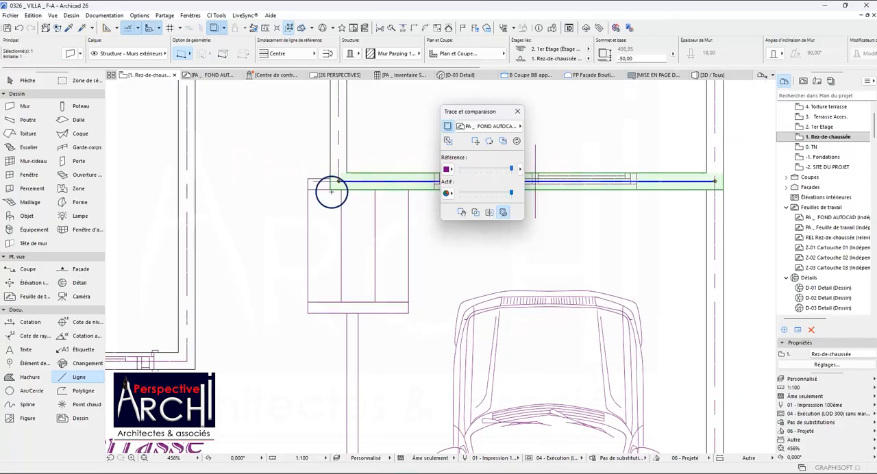
scroll(315, 189, down, 3)
key(Escape)
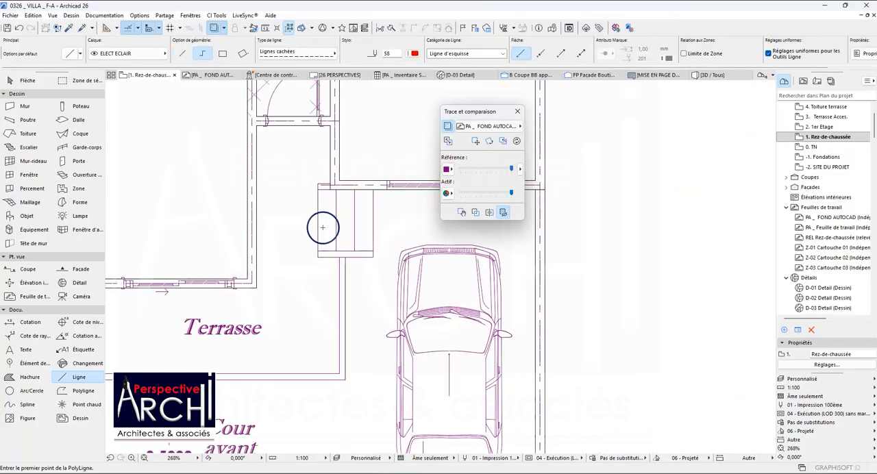
Measure the distance along the front wall of Chambre 13.4 m² from the fence-side corner to the edge of the entrance steps.
scroll(379, 229, down, 3)
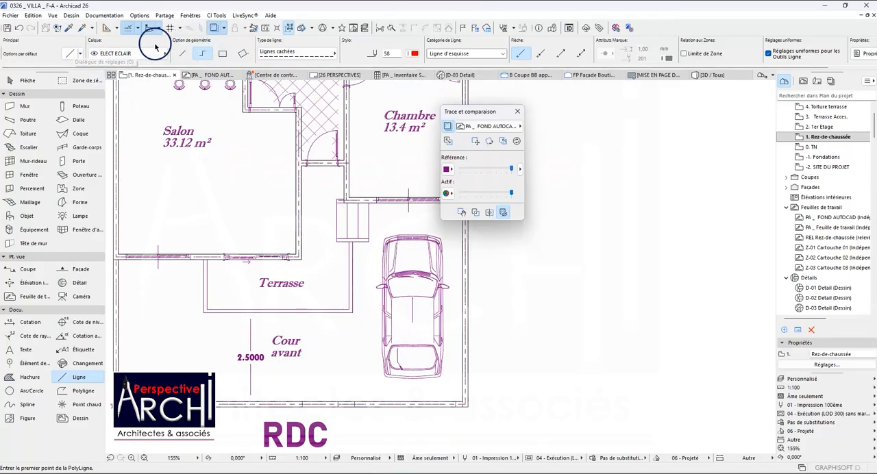
scroll(366, 251, down, 2)
scroll(402, 265, up, 5)
scroll(401, 214, up, 1)
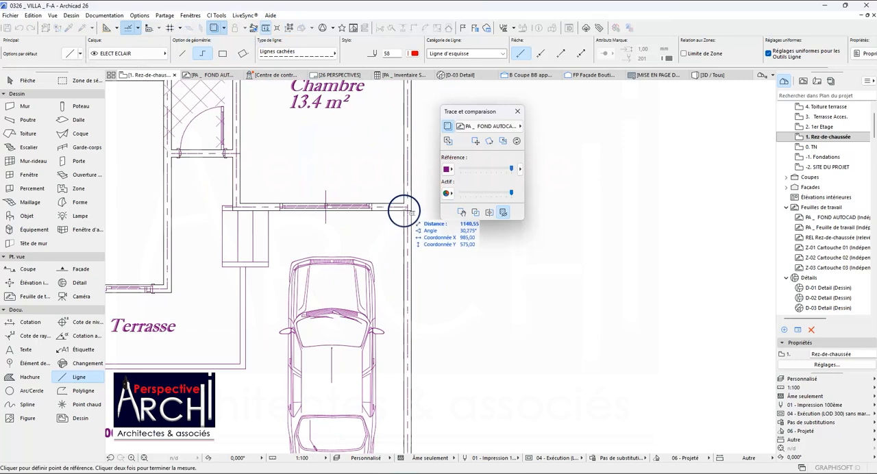
scroll(405, 210, down, 2)
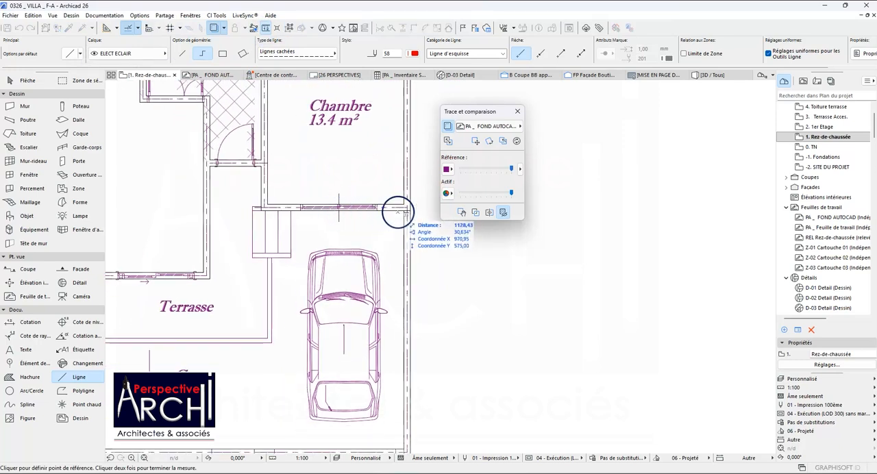
click(403, 211)
scroll(295, 211, up, 2)
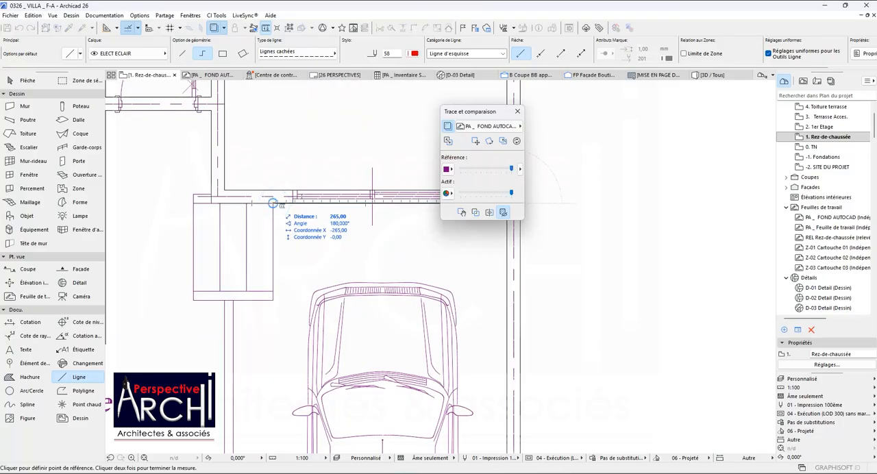
scroll(281, 208, down, 2)
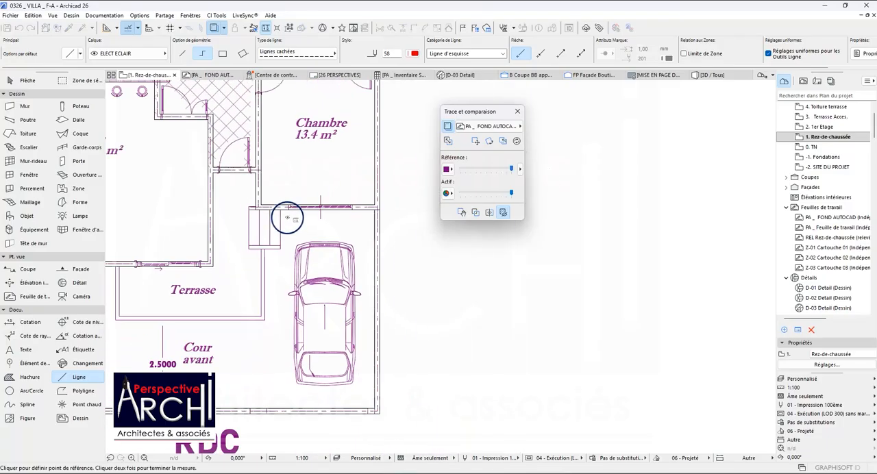
key(Escape)
scroll(273, 234, down, 3)
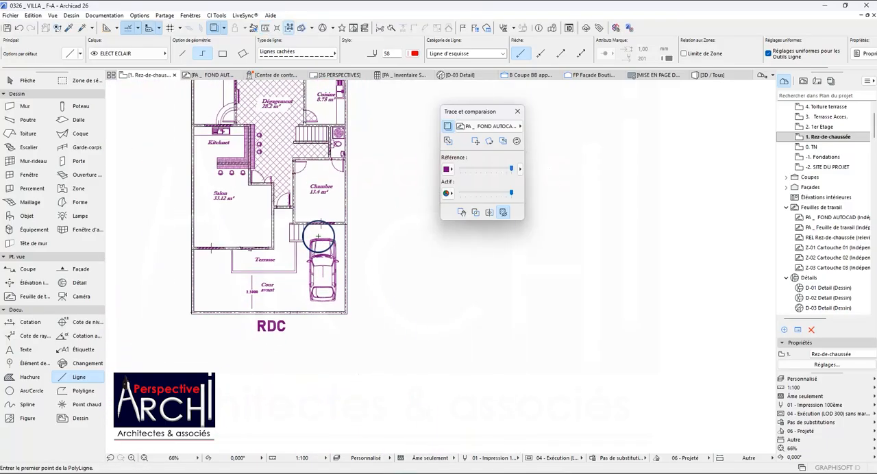
scroll(269, 178, up, 10)
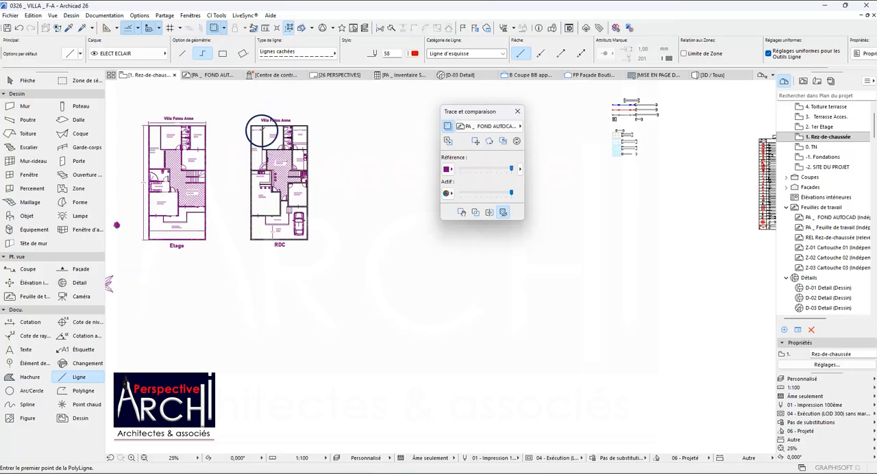
scroll(235, 148, down, 3)
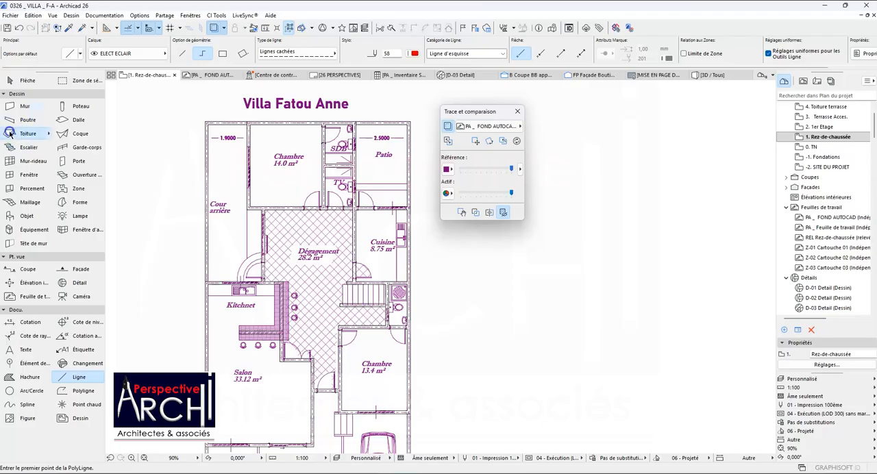
click(11, 133)
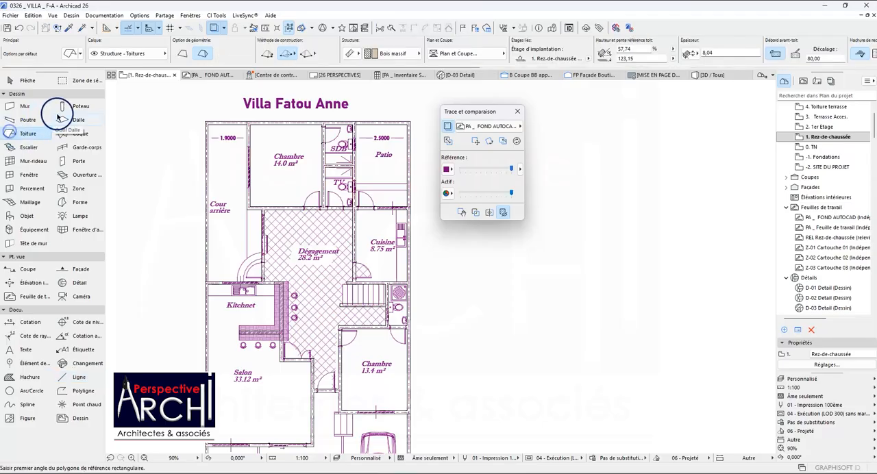
click(73, 57)
click(465, 100)
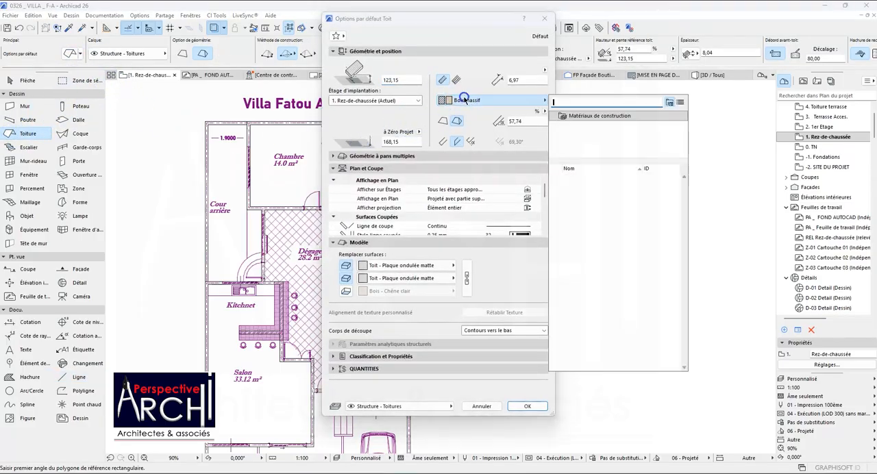
scroll(558, 207, down, 3)
click(543, 198)
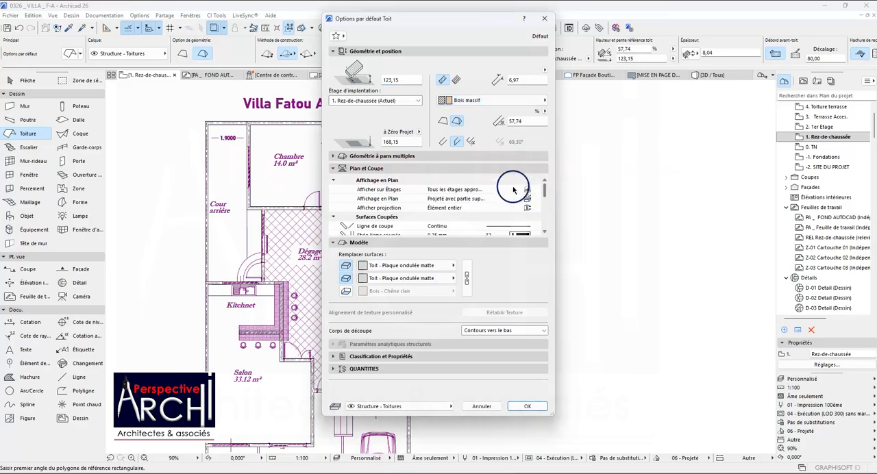
click(454, 100)
scroll(542, 179, up, 1)
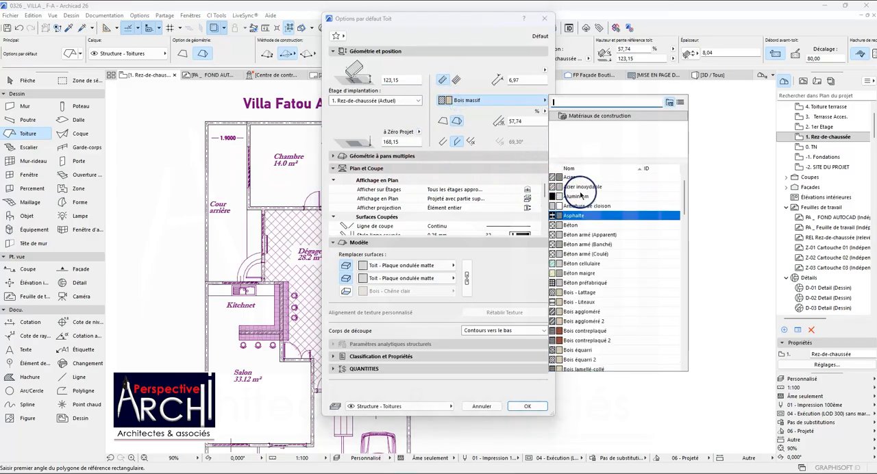
click(573, 225)
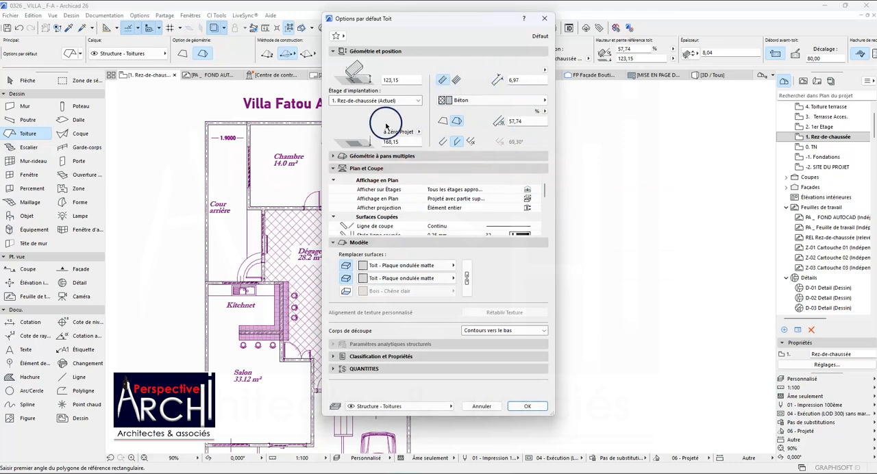
key(Return)
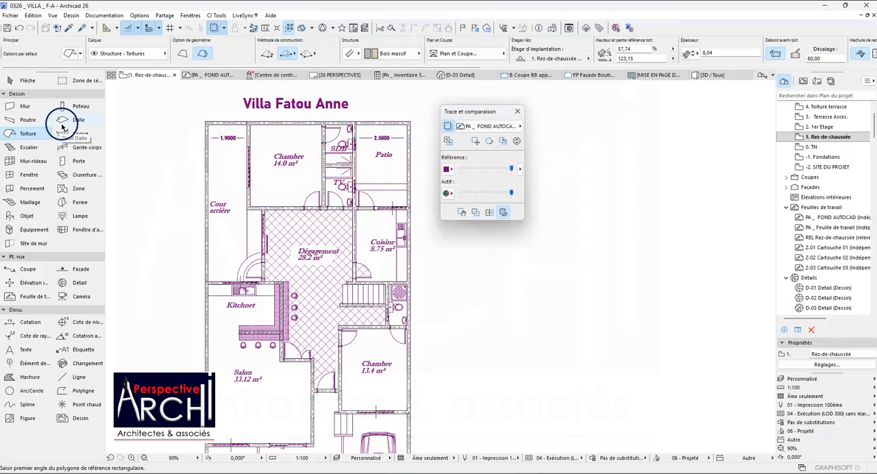
Set the Slab tool's default structure to basic with a thickness of 20, and open its elevation relative to the home storey for editing.
click(76, 121)
click(71, 54)
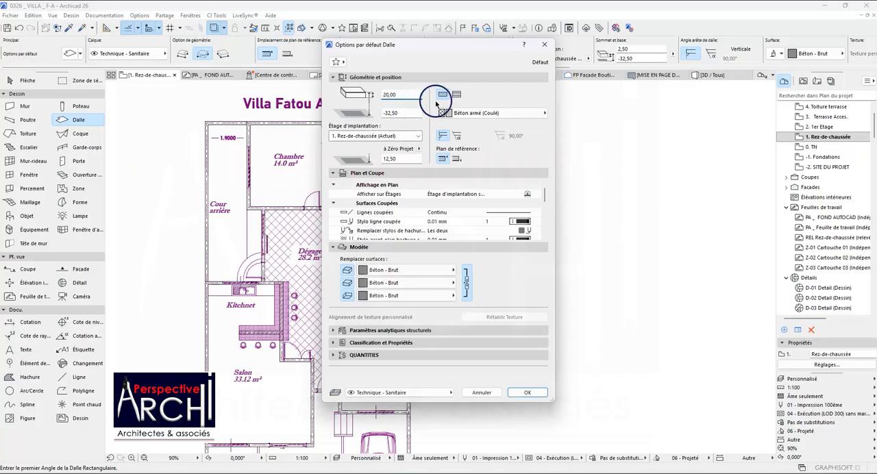
click(456, 95)
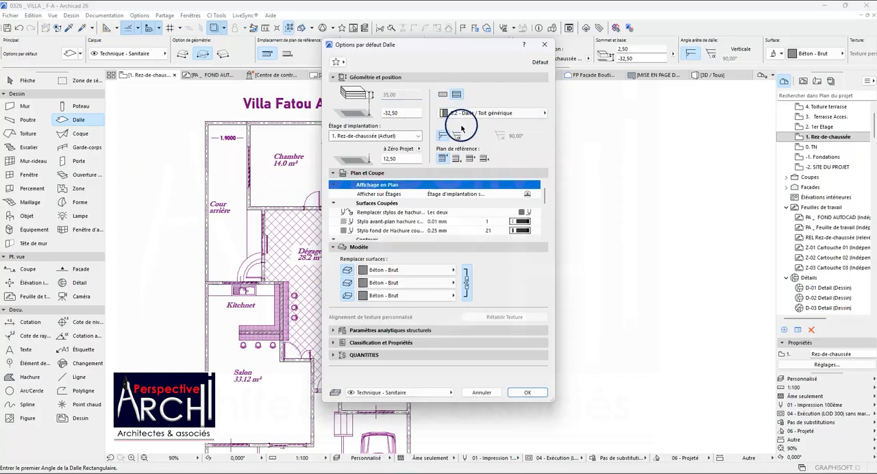
click(492, 114)
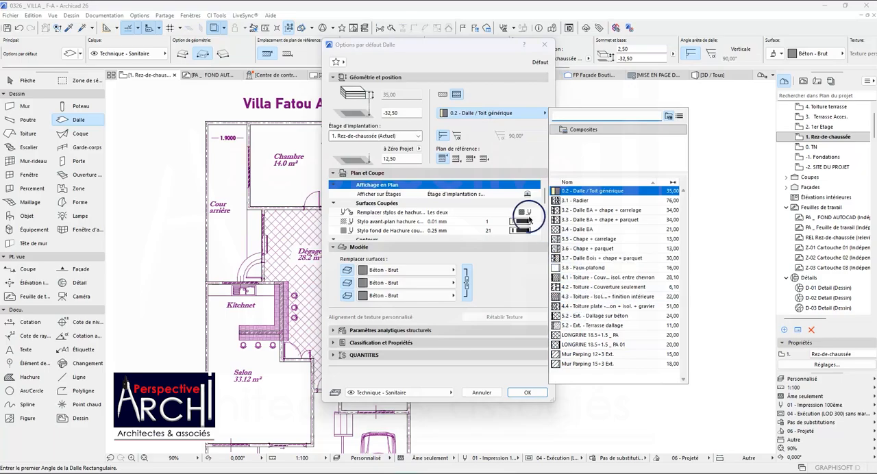
click(444, 96)
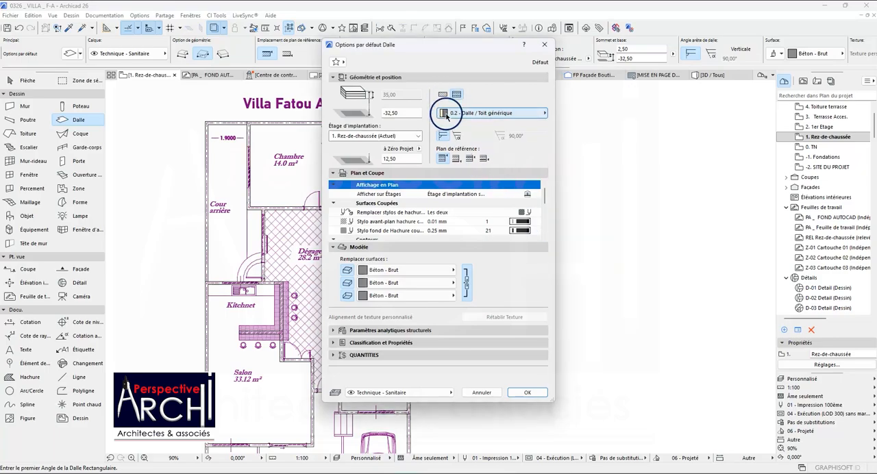
click(443, 94)
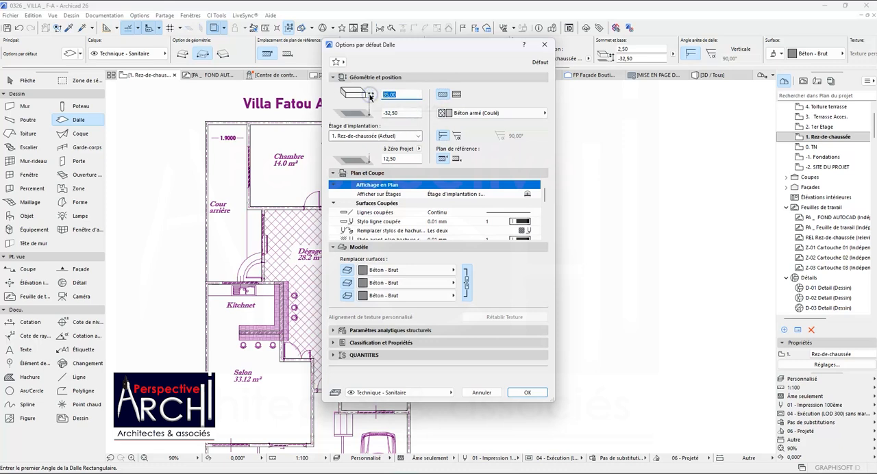
click(405, 114)
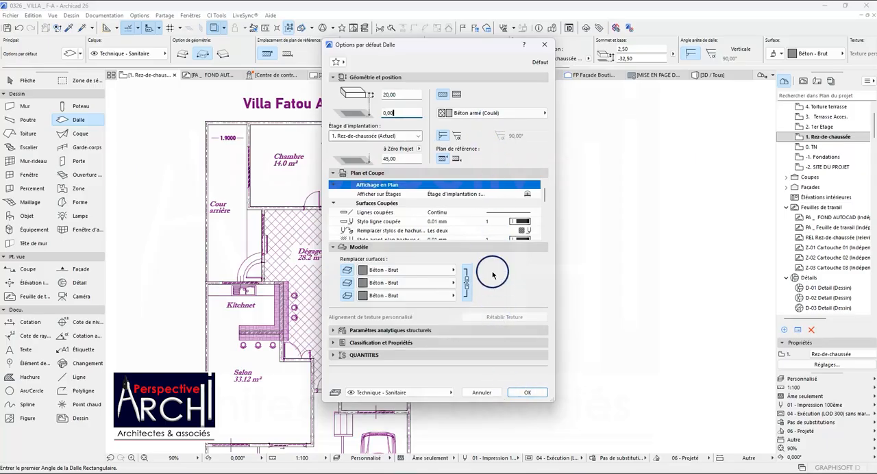
Review the default slab's plan and section settings for cut surfaces, contours and cover fills, including the available cut-line pens.
scroll(492, 228, down, 4)
scroll(500, 218, up, 4)
scroll(492, 213, down, 3)
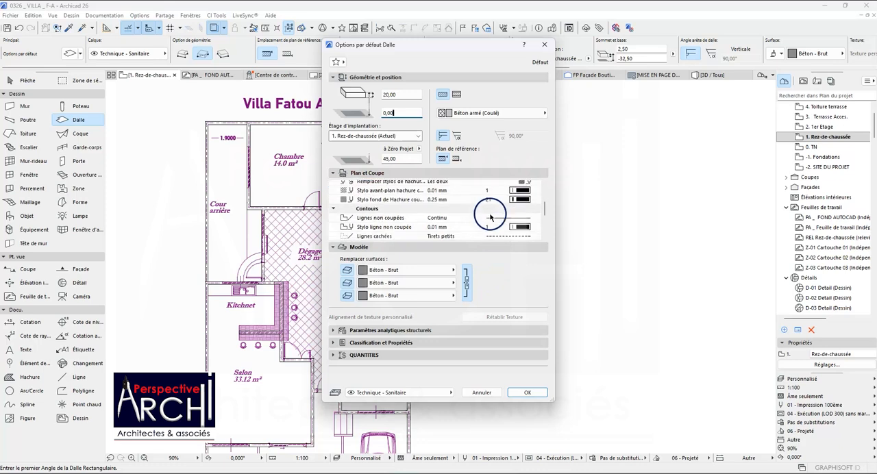
scroll(451, 218, down, 5)
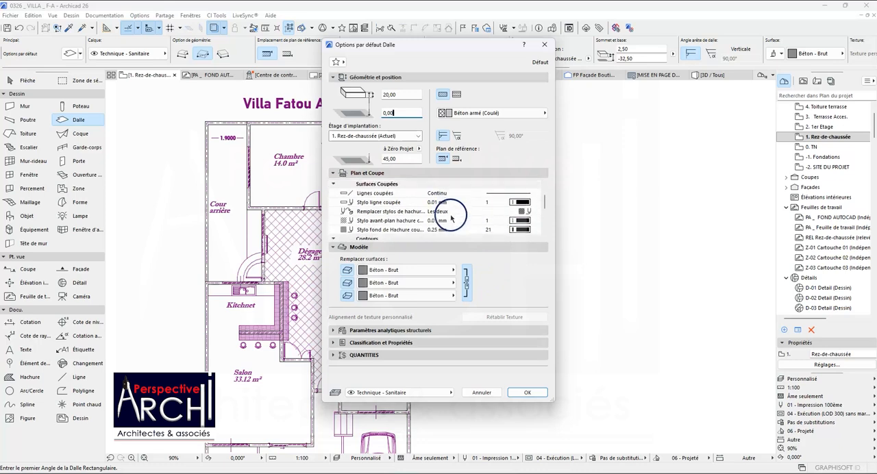
scroll(456, 212, up, 4)
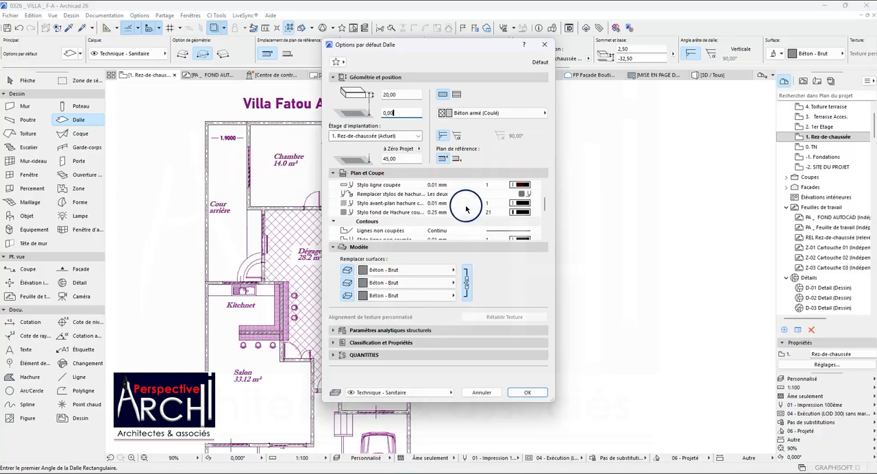
scroll(461, 212, down, 3)
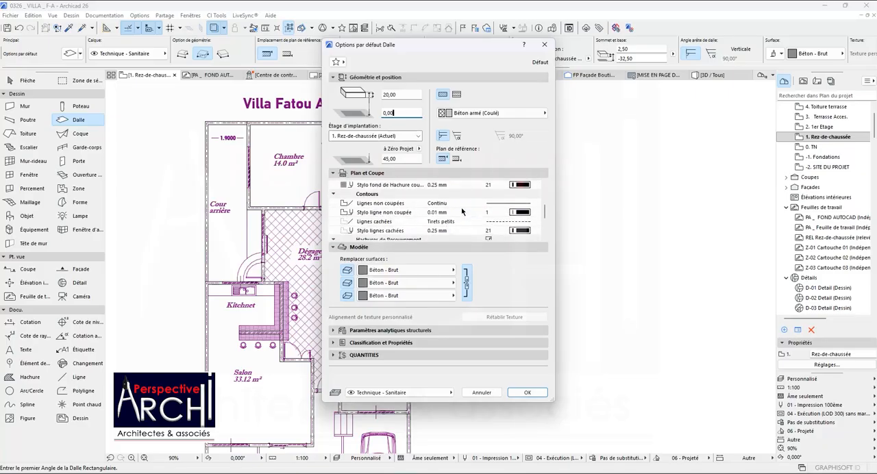
scroll(404, 218, down, 2)
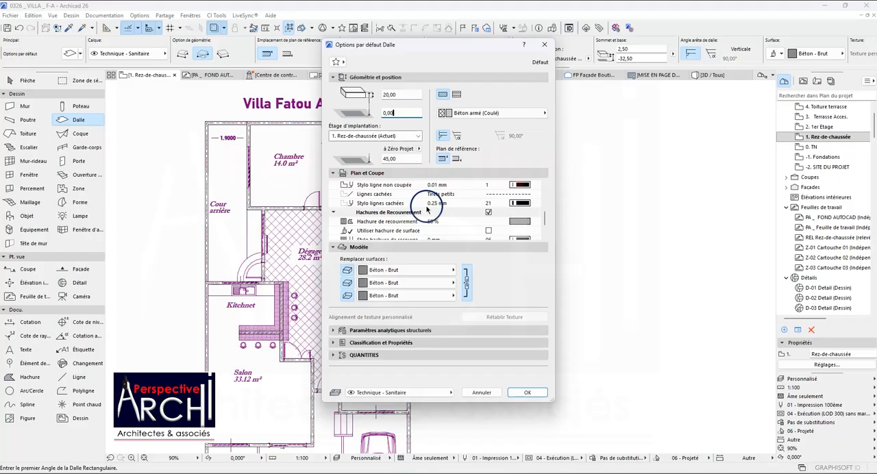
scroll(433, 208, up, 2)
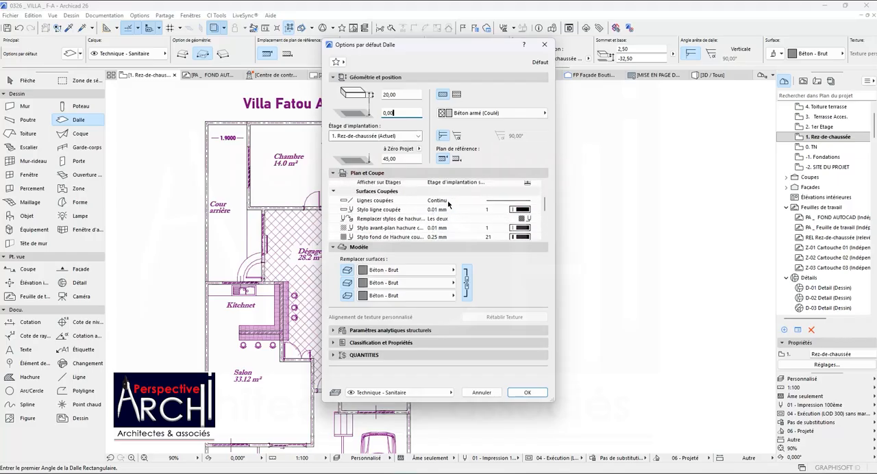
scroll(449, 204, up, 2)
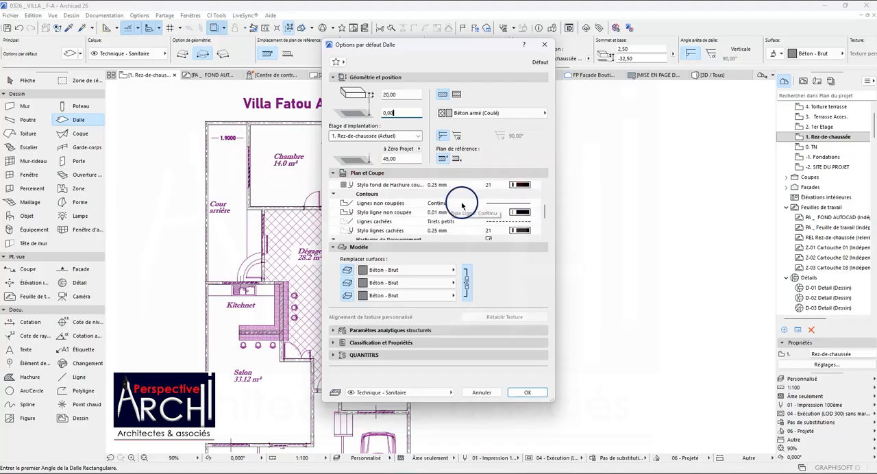
scroll(459, 208, up, 3)
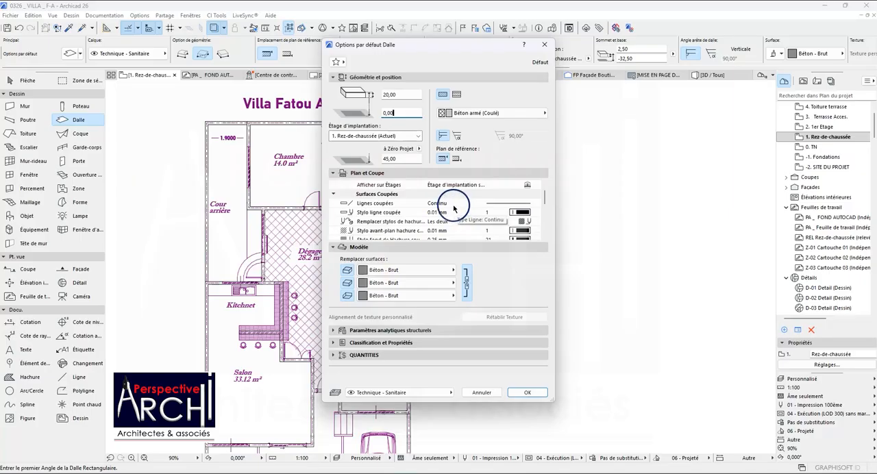
click(520, 212)
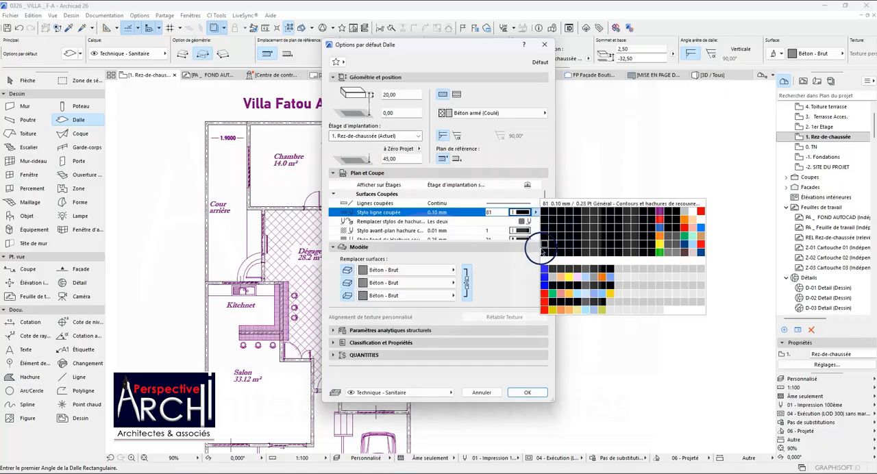
click(547, 393)
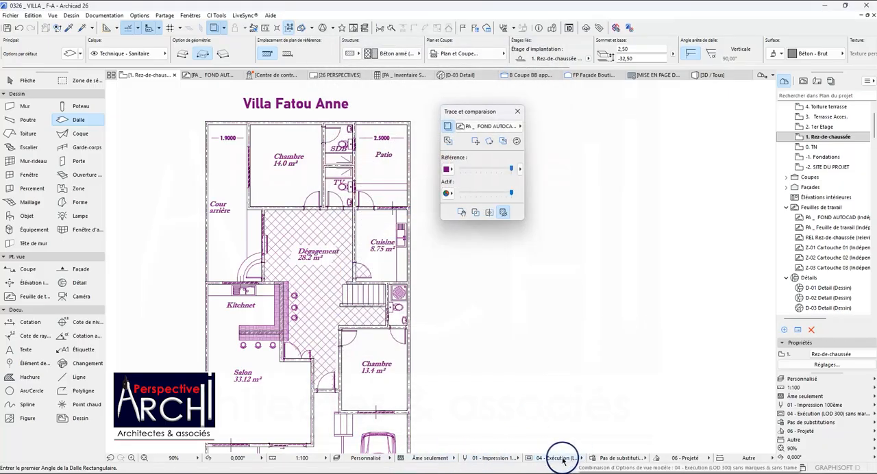
Switch the pen set to 00 - Par outils et matériaux and give the default slab's cut line a 0.40 mm pen.
click(505, 458)
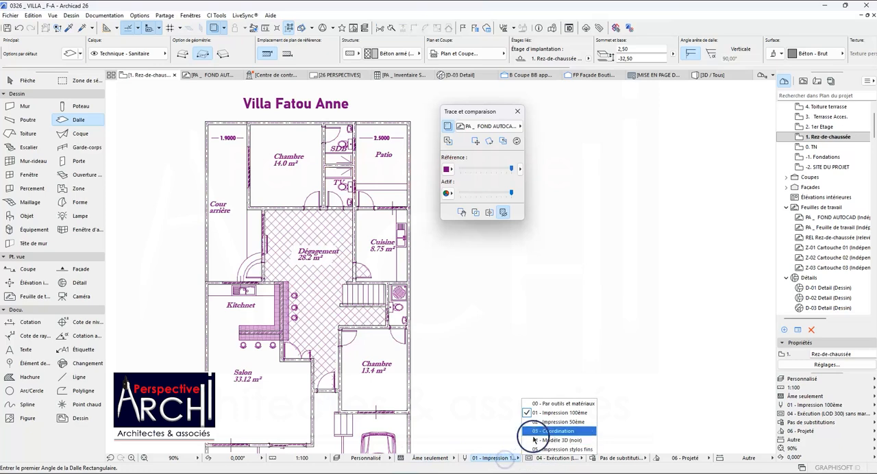
click(552, 403)
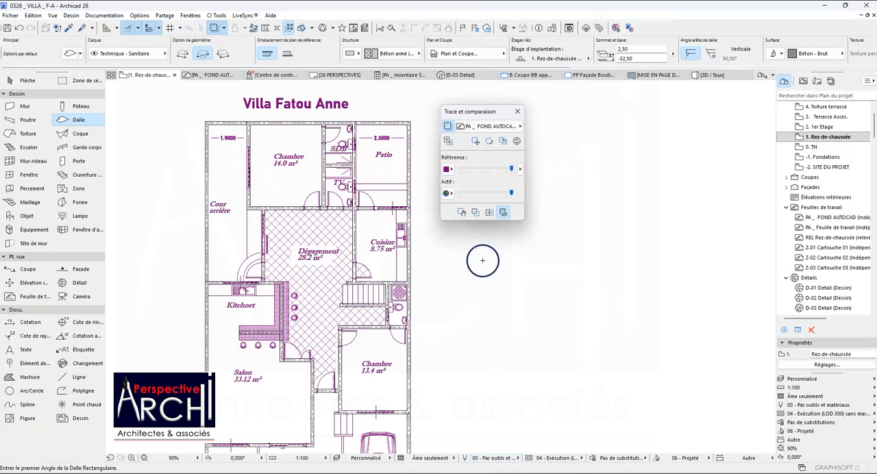
click(70, 53)
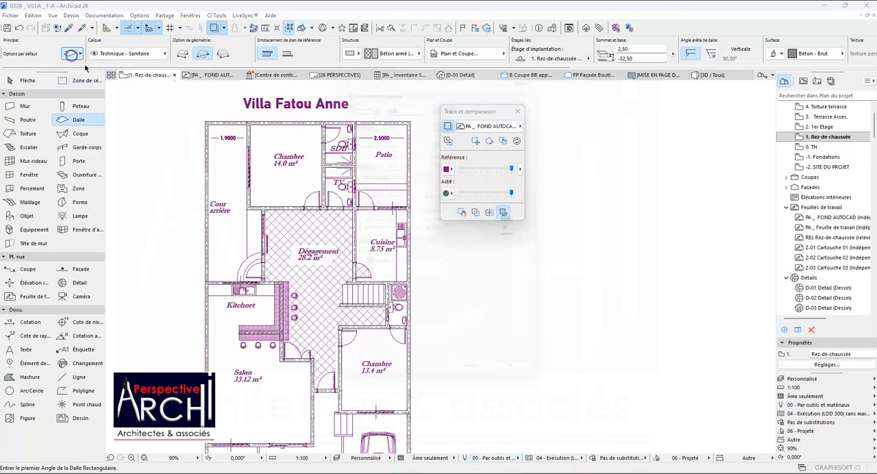
scroll(511, 201, down, 2)
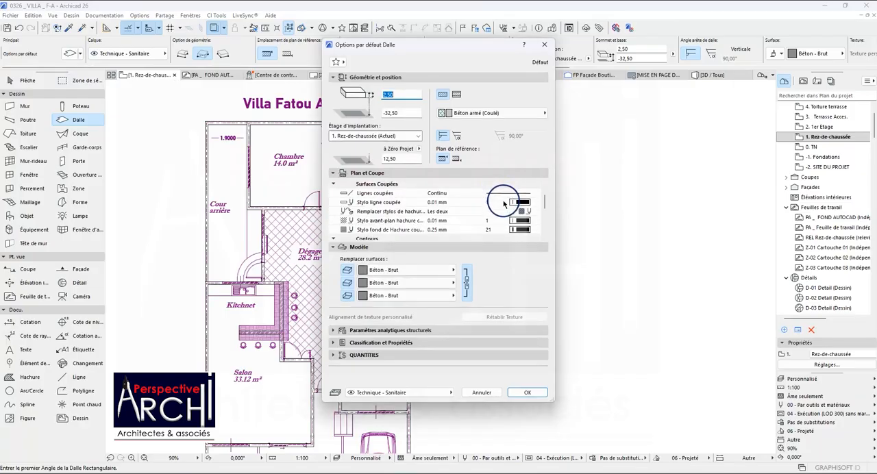
scroll(504, 204, up, 1)
scroll(500, 196, up, 2)
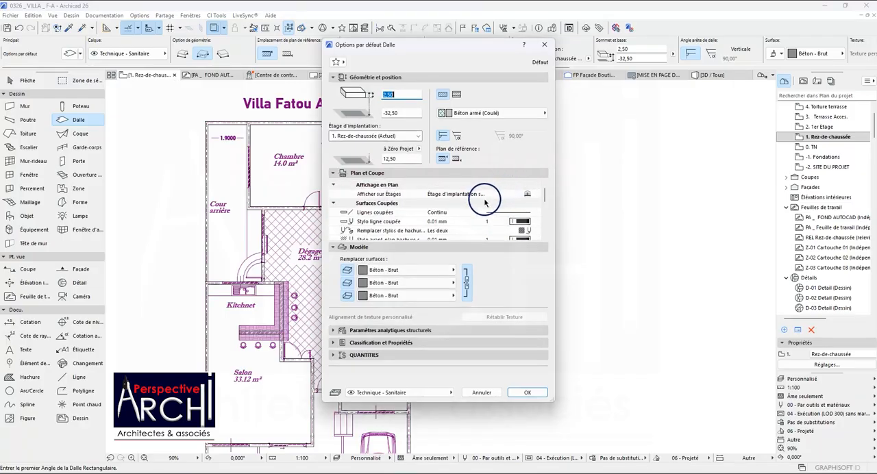
click(512, 213)
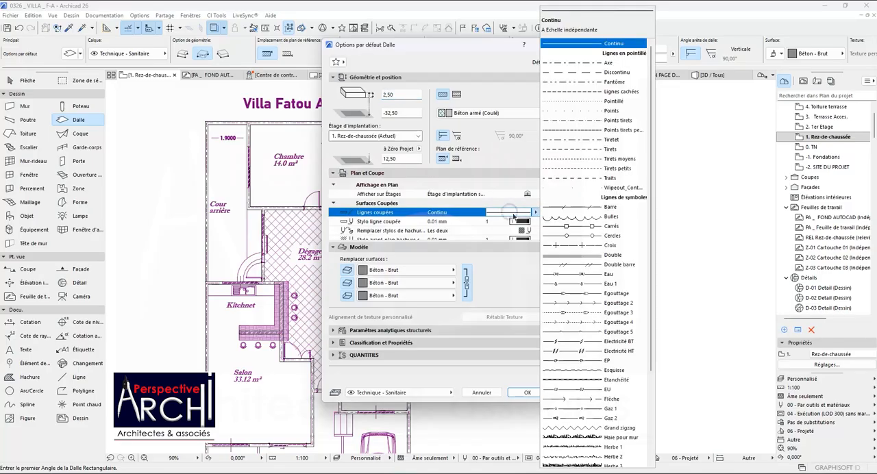
click(519, 220)
click(518, 220)
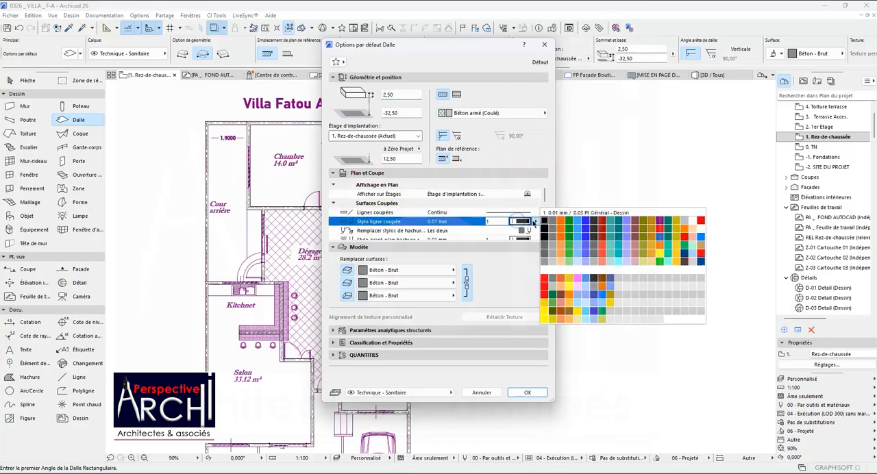
click(594, 232)
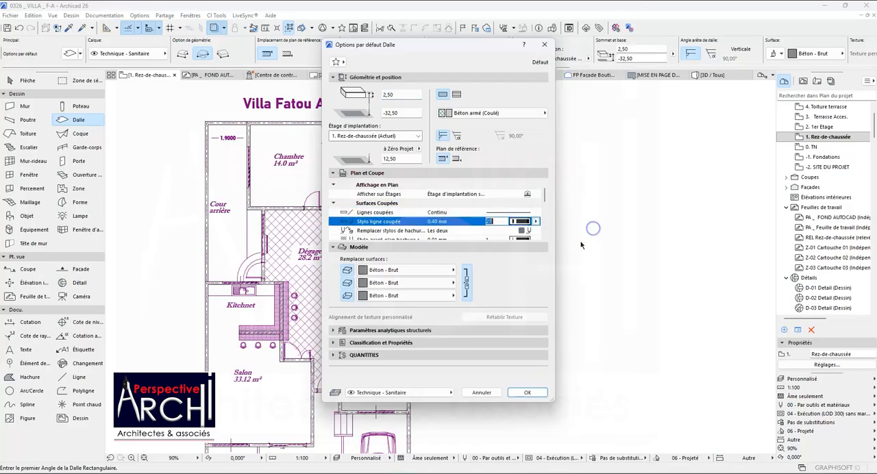
click(525, 392)
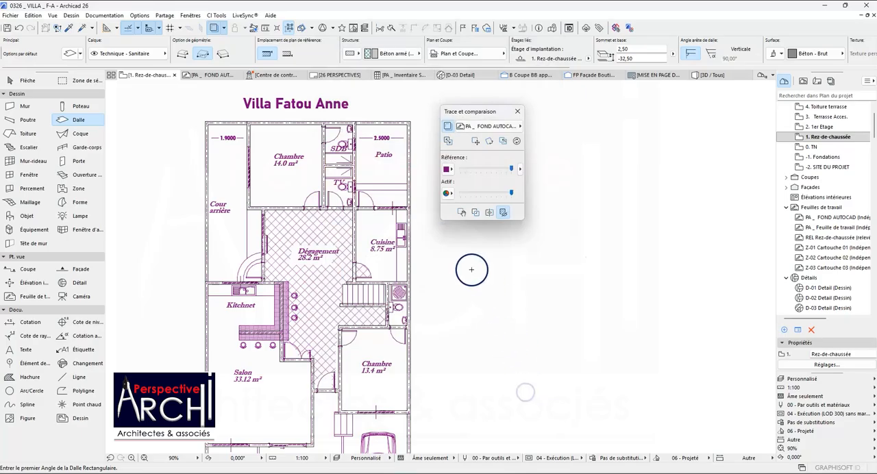
Draw a rectangular slab from the rear-yard-side top corner of the 14.0 m² bedroom to the outer bottom corner of the 13.4 m² bedroom.
scroll(229, 88, down, 2)
scroll(231, 88, up, 3)
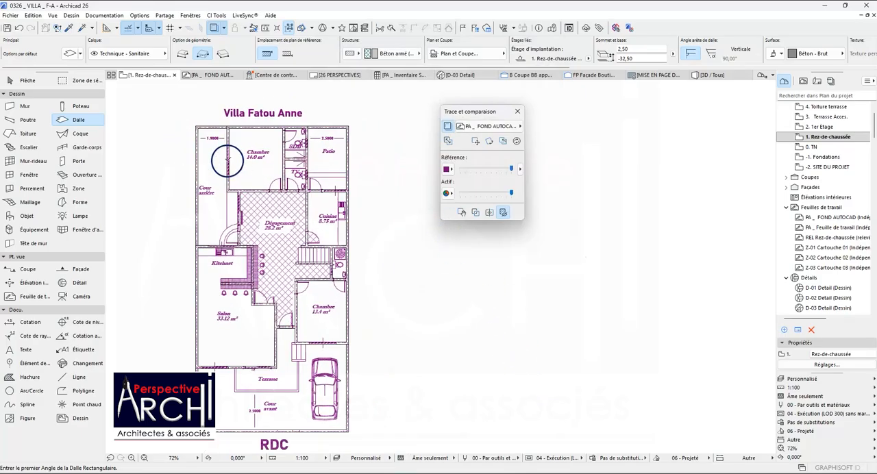
scroll(230, 123, up, 5)
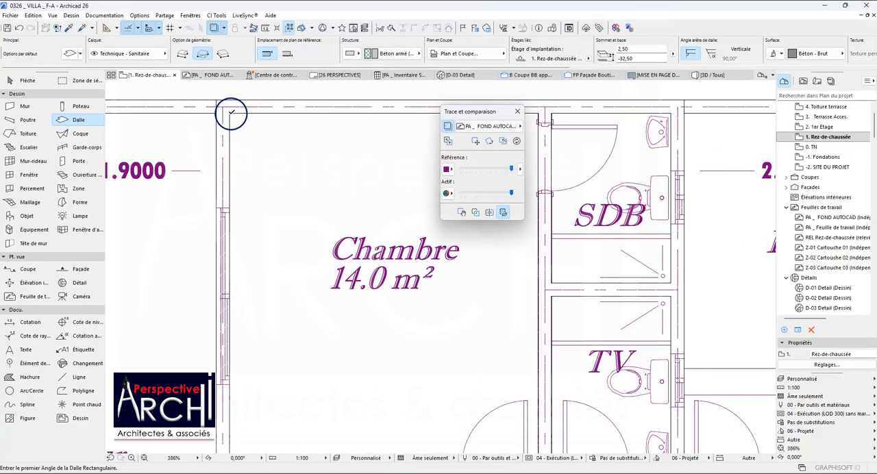
click(230, 114)
scroll(233, 140, down, 5)
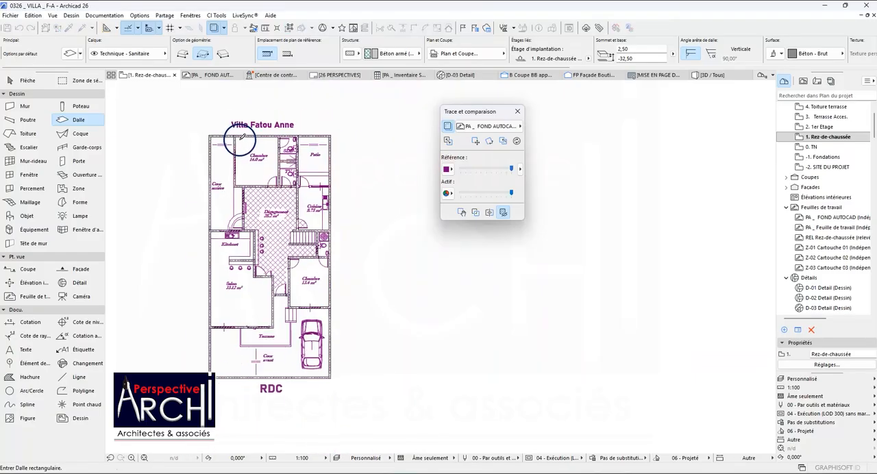
scroll(300, 310, up, 5)
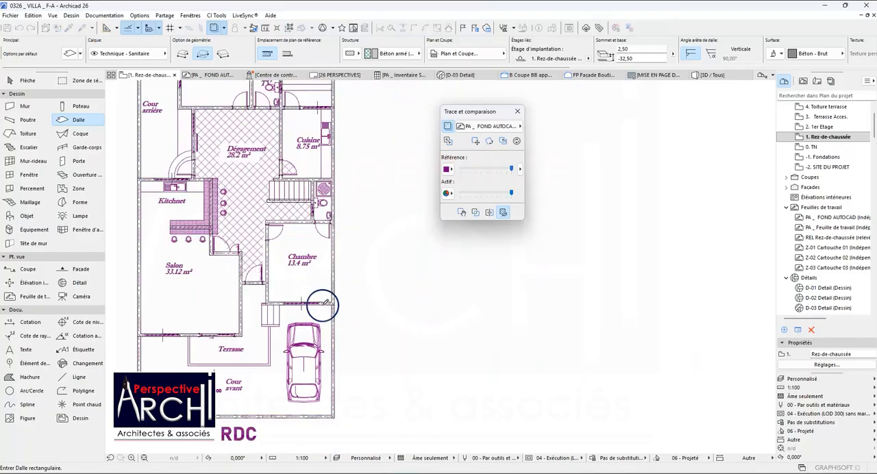
click(341, 294)
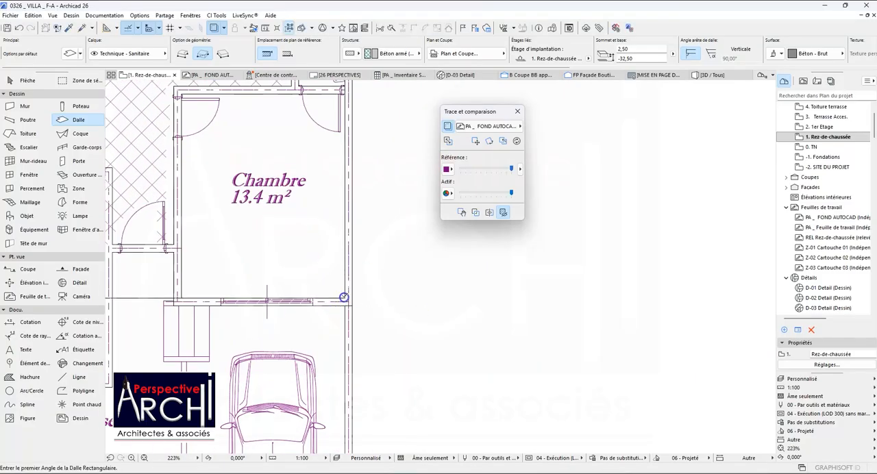
Add a rectangular area to the slab, from the terrace's car-side front corner back to the slab's lower edge, moving the trace palette aside.
scroll(340, 293, down, 3)
scroll(273, 293, down, 4)
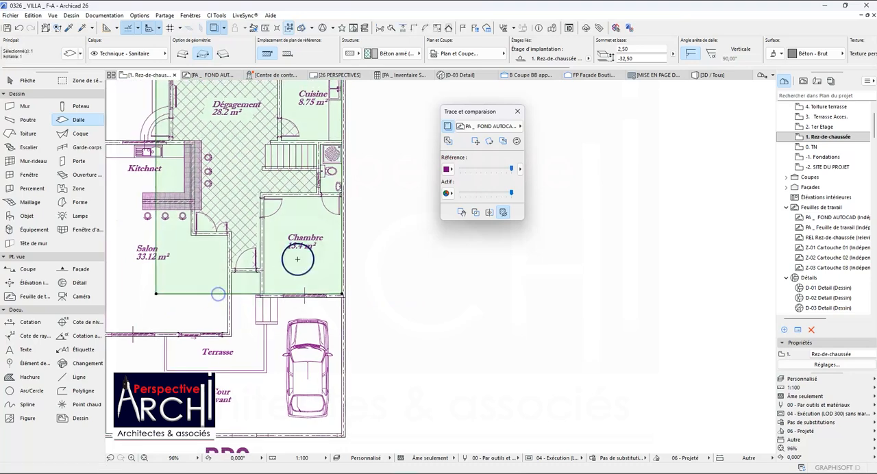
scroll(268, 294, up, 2)
scroll(267, 273, up, 3)
click(198, 259)
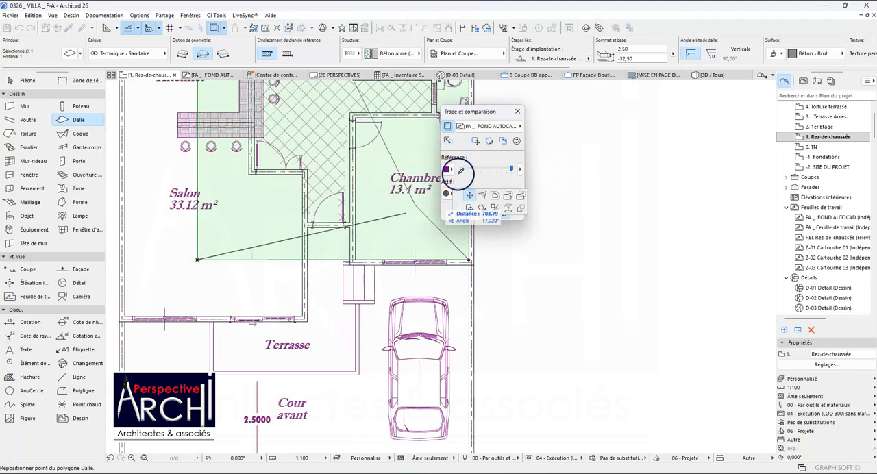
scroll(374, 252, down, 3)
drag(453, 113, 567, 113)
click(509, 196)
scroll(344, 281, up, 3)
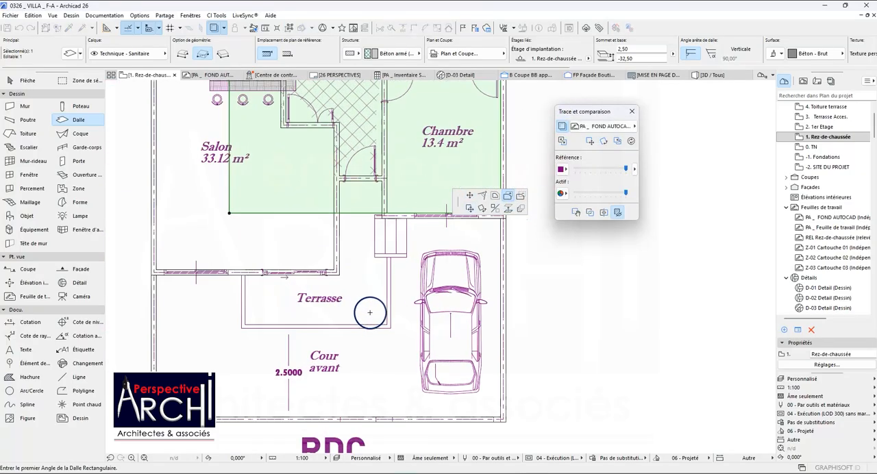
click(386, 324)
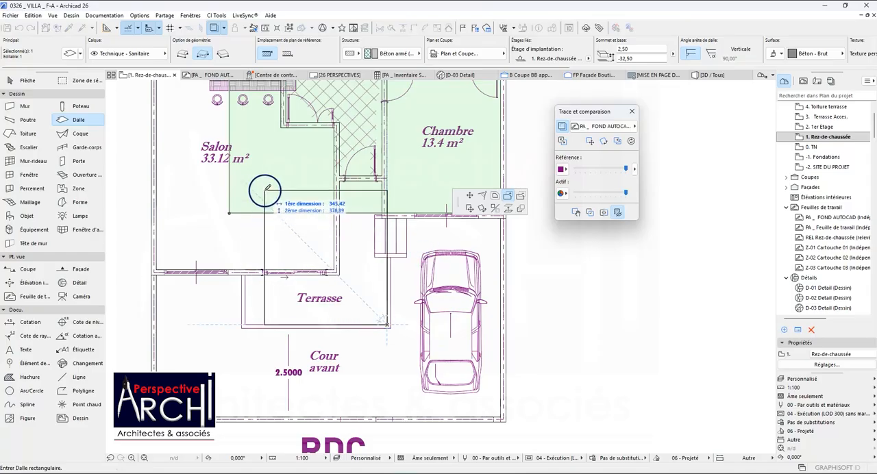
click(265, 213)
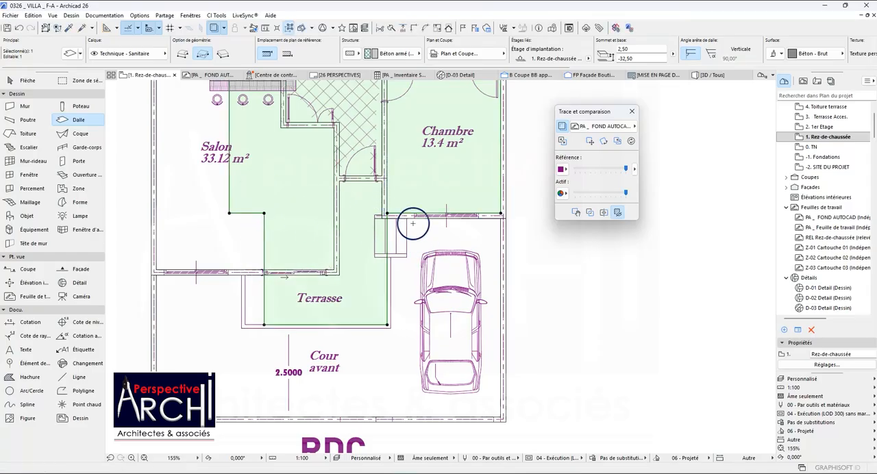
Offset the added area's living-room-side edge outward to the inner line of the terrace border.
click(265, 234)
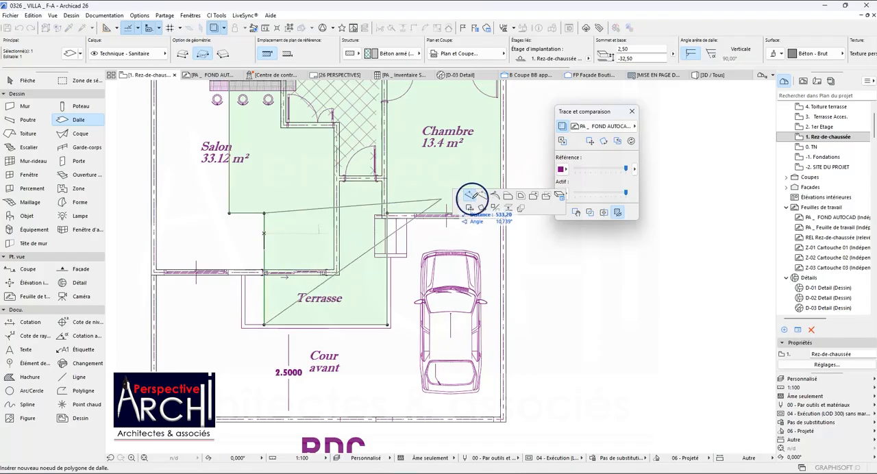
click(507, 196)
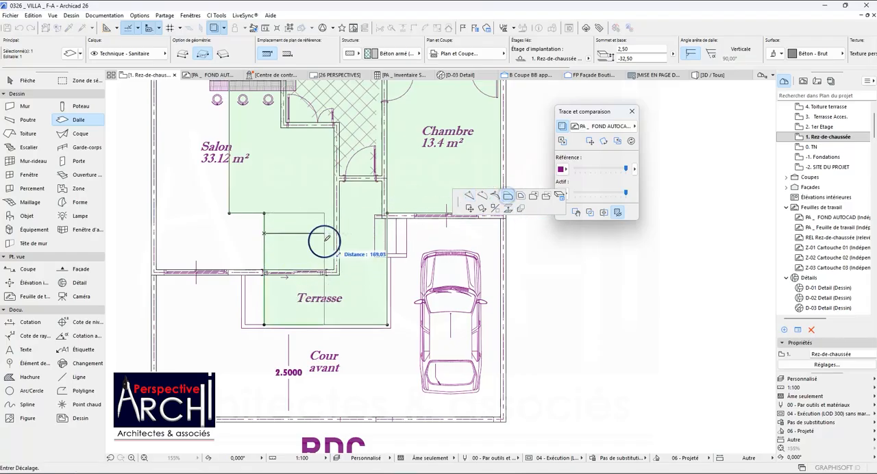
scroll(260, 255, up, 3)
click(241, 264)
Offset the slab's short stepped edge in the living room down to the inner face of the living room's front wall.
scroll(270, 255, down, 4)
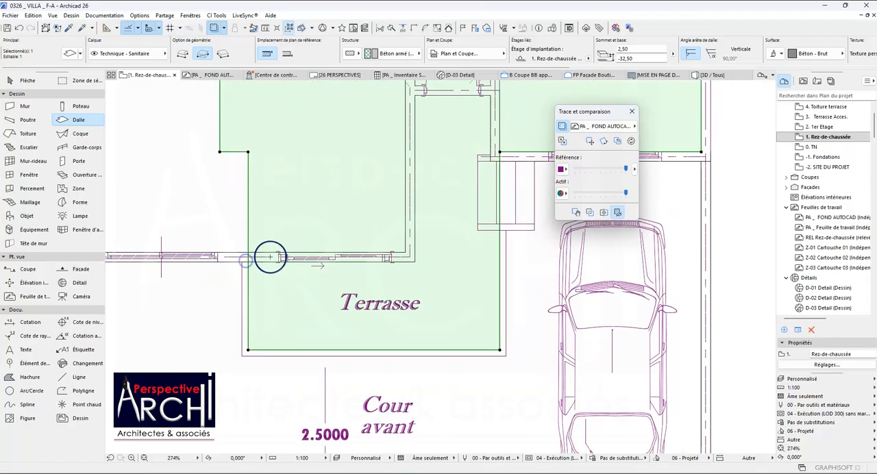
scroll(384, 203, up, 4)
scroll(384, 209, down, 2)
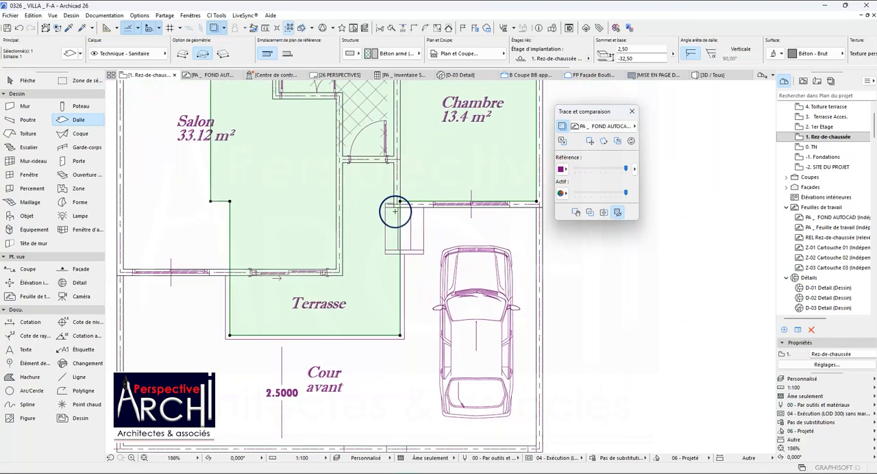
scroll(399, 212, down, 2)
scroll(251, 202, up, 3)
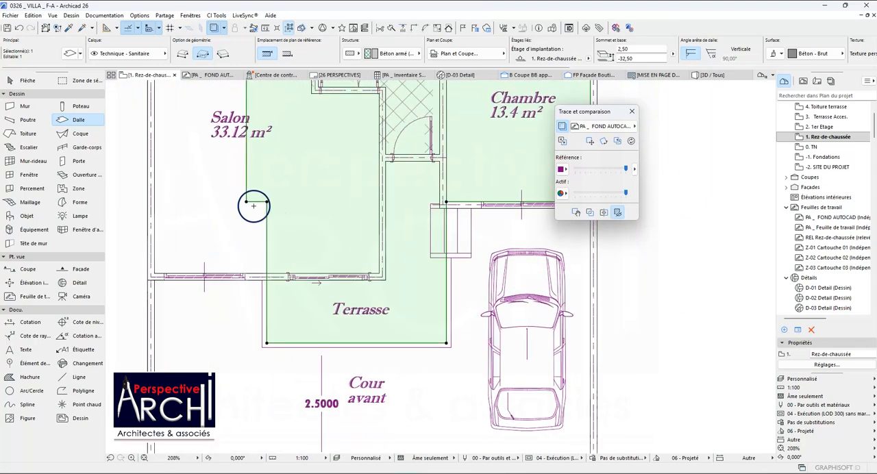
click(258, 200)
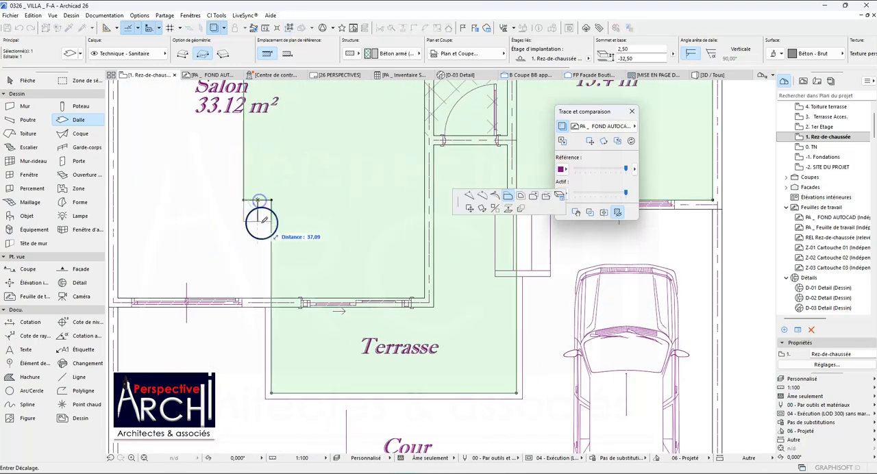
click(272, 295)
scroll(274, 261, down, 5)
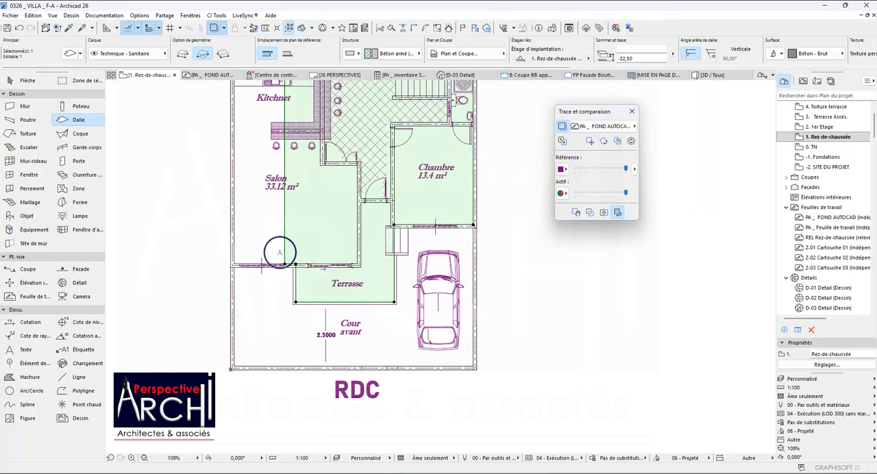
Add a rectangular area to the slab, from the living room's inner front corner to the kitchenette's rear-yard wall.
click(473, 200)
click(507, 196)
scroll(250, 264, up, 8)
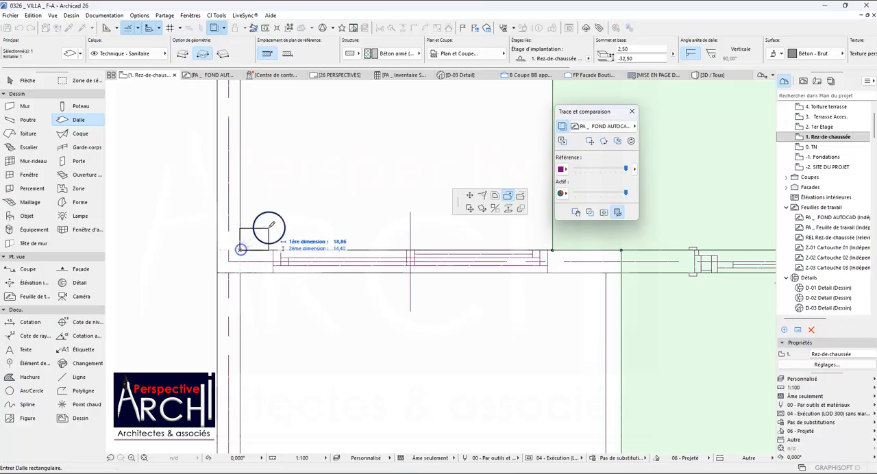
scroll(267, 236, down, 10)
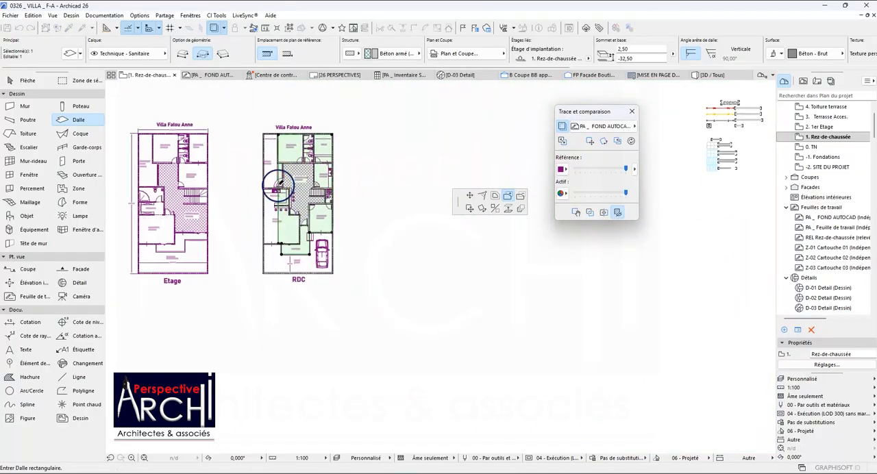
scroll(277, 183, up, 10)
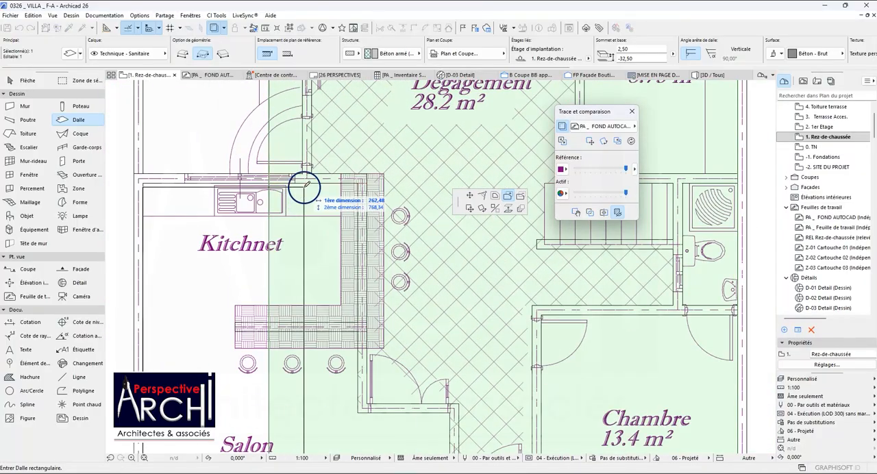
scroll(298, 180, down, 6)
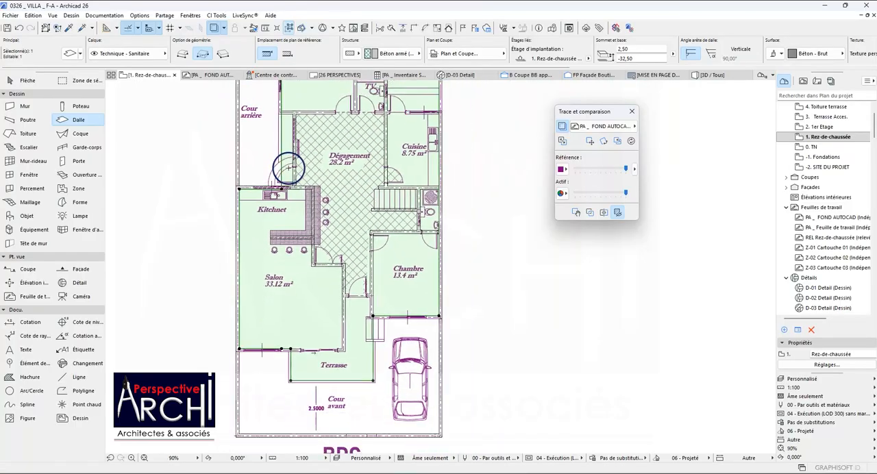
Try to reshape the slab beside the rear yard with a rectangle from the kitchenette wall node to the 14.0 m² bedroom's wall.
scroll(289, 165, down, 2)
scroll(289, 154, up, 8)
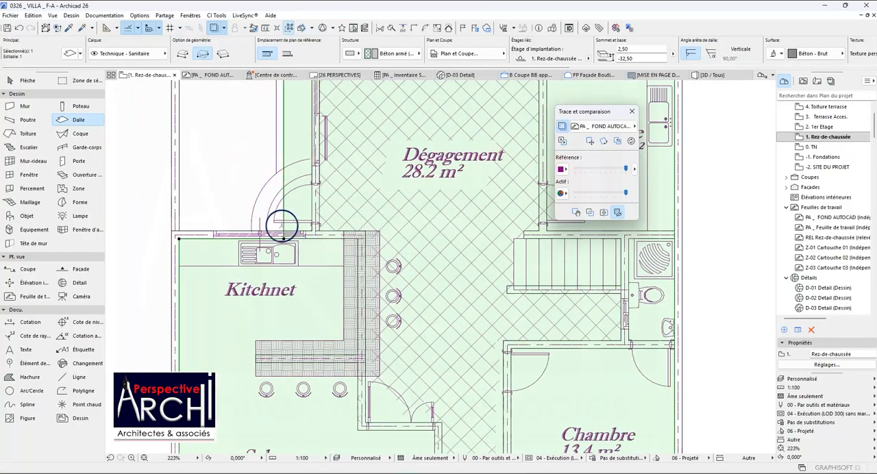
click(284, 238)
scroll(319, 196, down, 7)
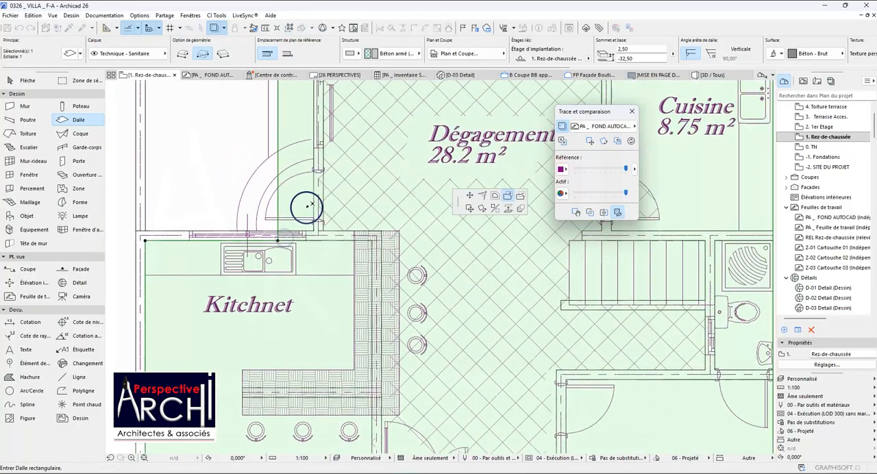
scroll(312, 147, up, 8)
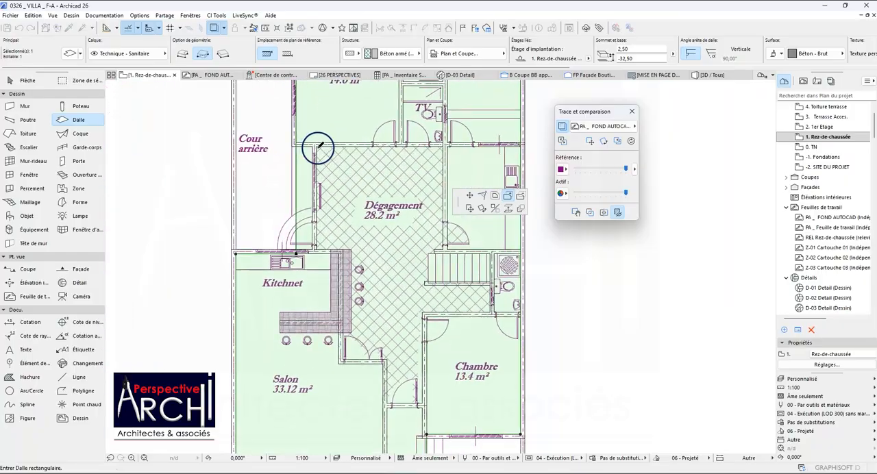
click(312, 135)
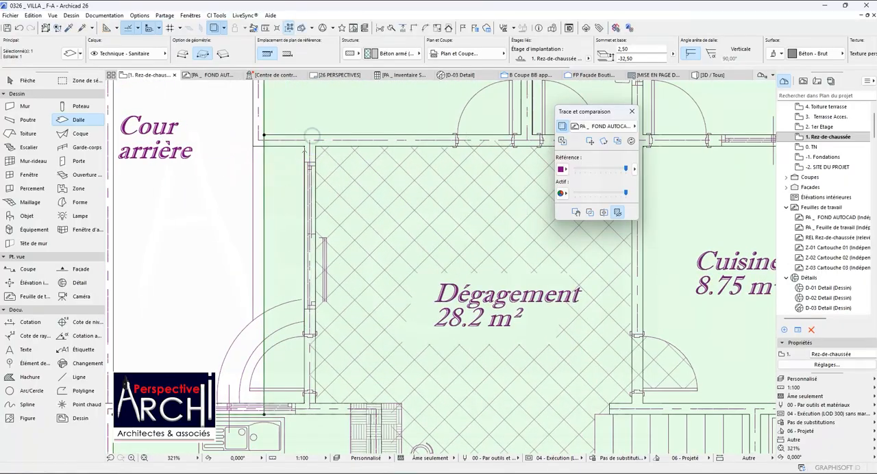
Offset the slab edge beside the rear yard to the inner face of the Dégagement wall.
click(264, 168)
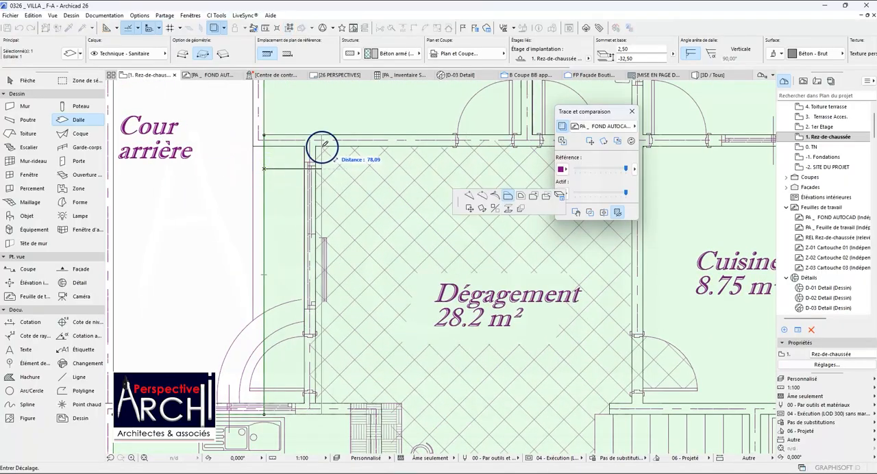
click(319, 144)
scroll(308, 142, down, 10)
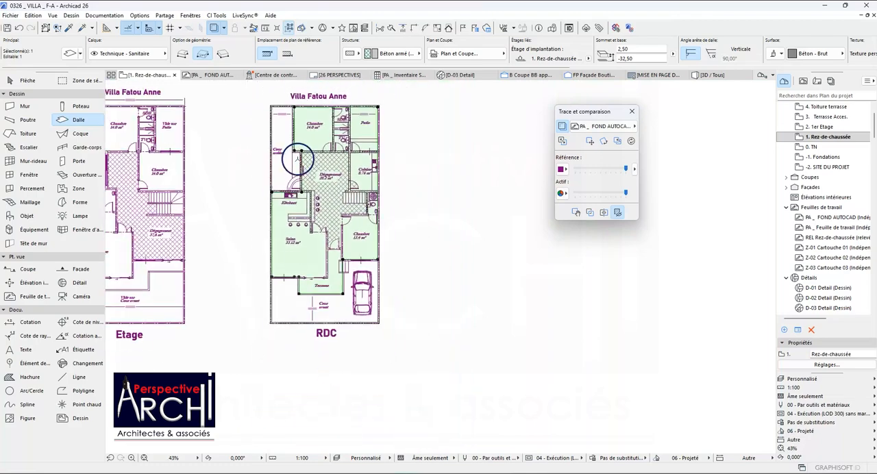
Examine the slab outline against the traced plan around the rear yard, Dégagement, living room and terrace.
scroll(298, 139, up, 10)
scroll(297, 141, down, 4)
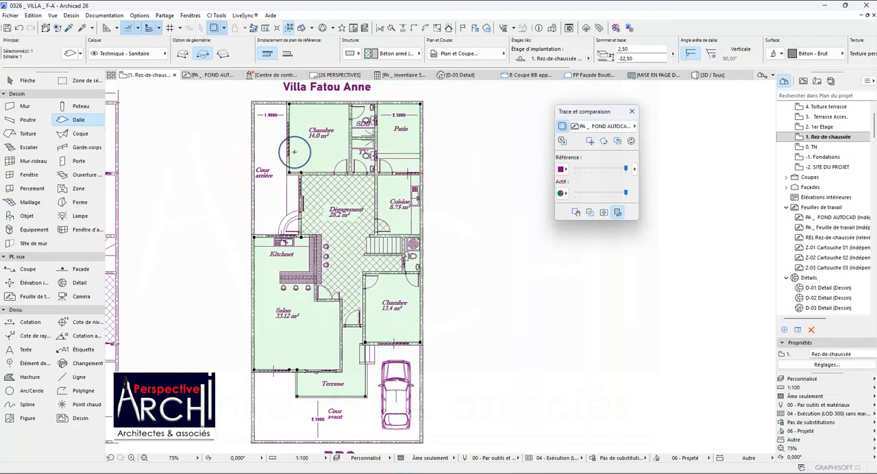
scroll(294, 151, down, 2)
scroll(330, 193, up, 4)
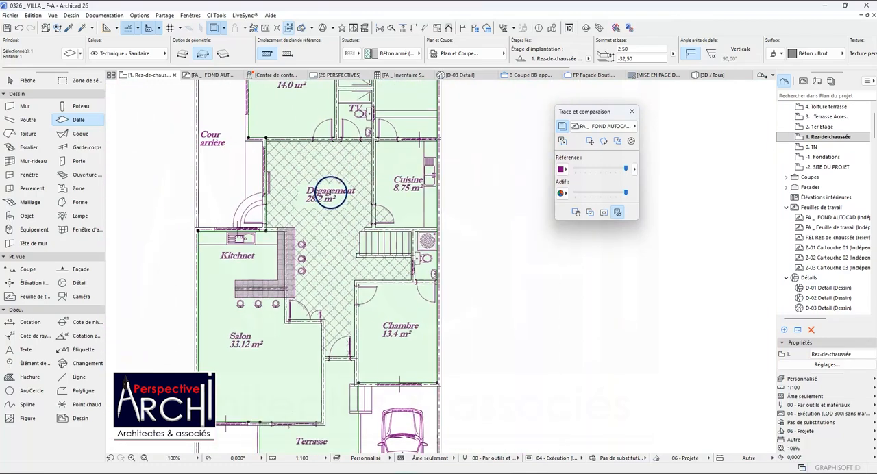
scroll(332, 192, down, 4)
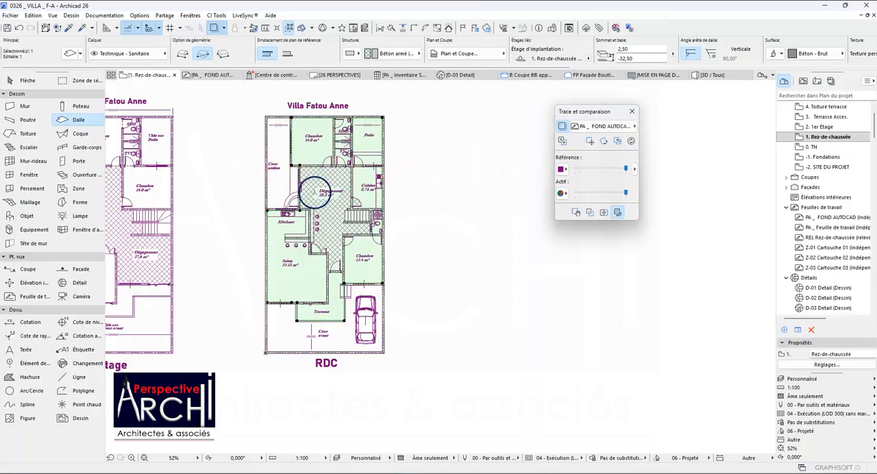
scroll(302, 299, up, 4)
scroll(295, 245, down, 4)
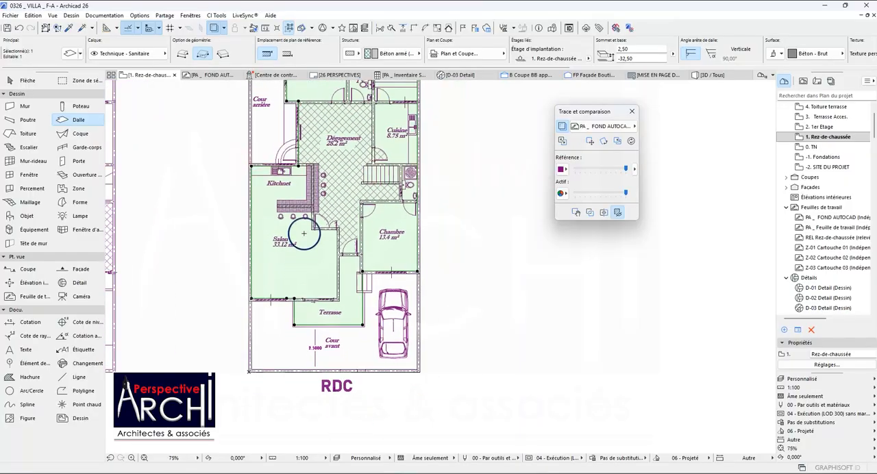
scroll(310, 235, up, 1)
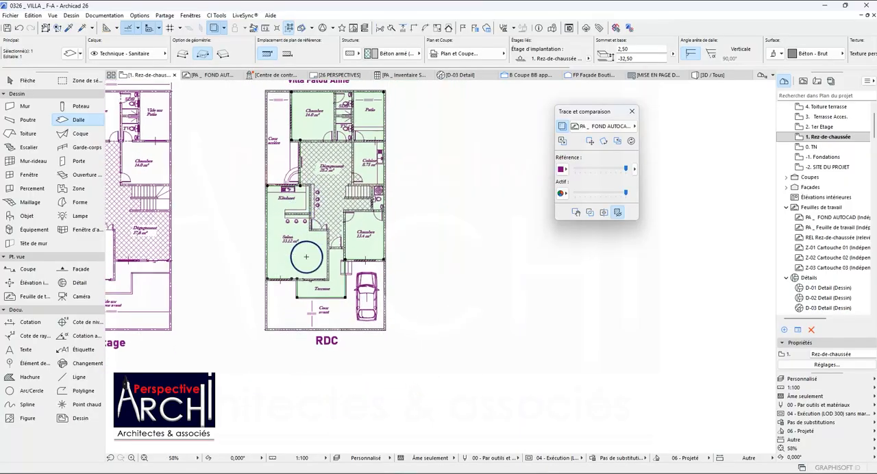
scroll(350, 267, up, 10)
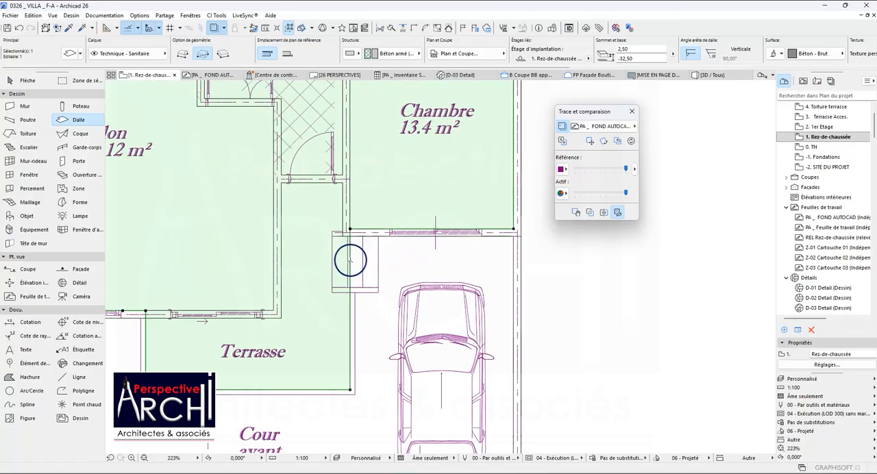
scroll(348, 252, down, 7)
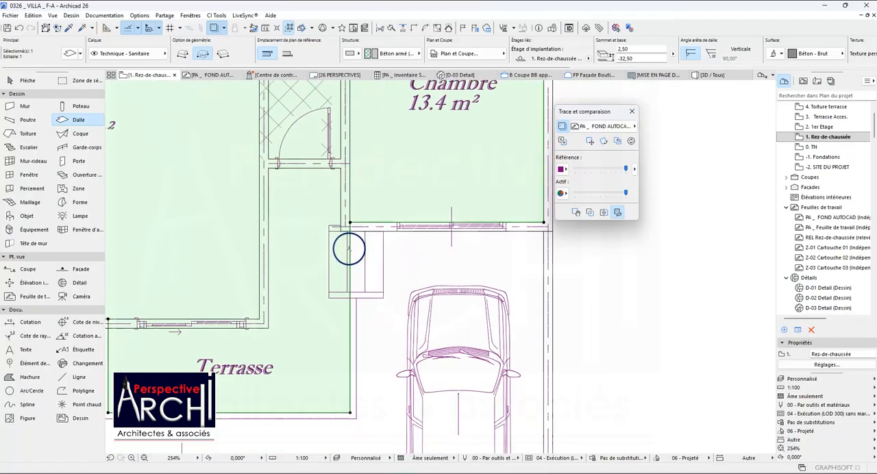
scroll(280, 262, up, 8)
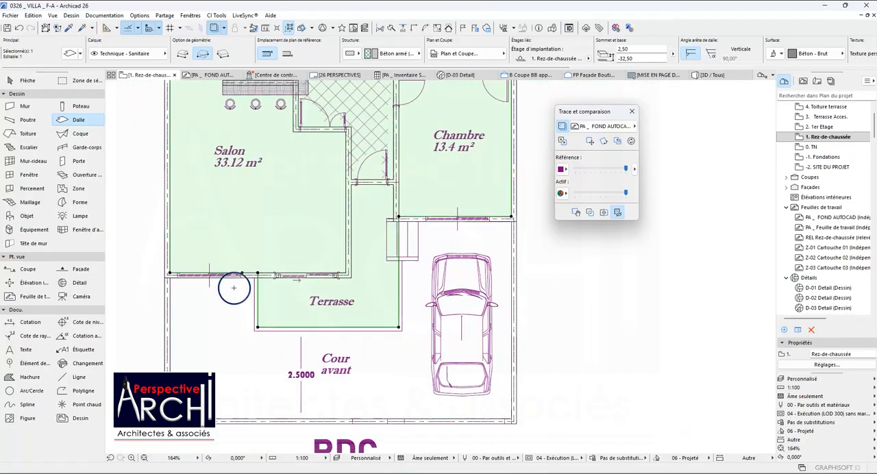
scroll(251, 260, down, 5)
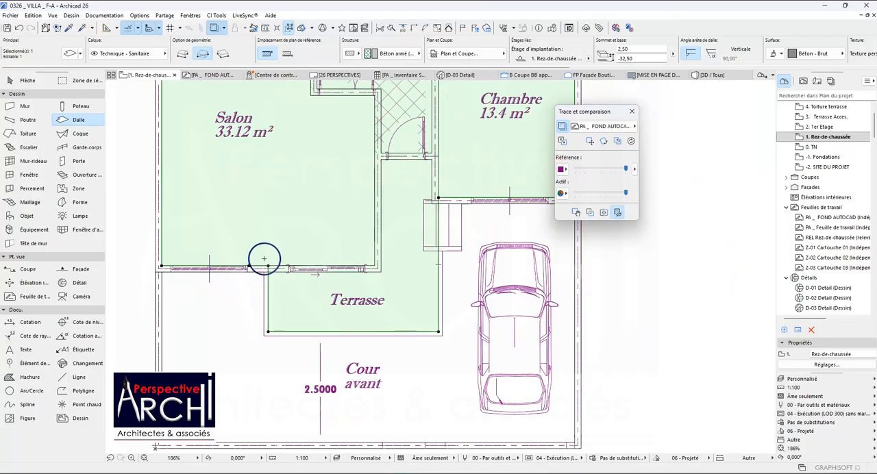
scroll(264, 259, down, 5)
scroll(265, 240, up, 2)
scroll(265, 234, down, 4)
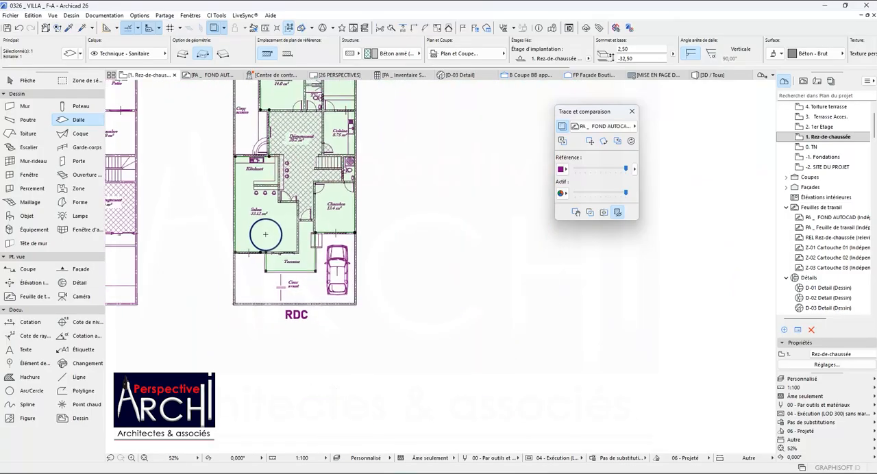
scroll(266, 235, down, 2)
scroll(257, 124, up, 6)
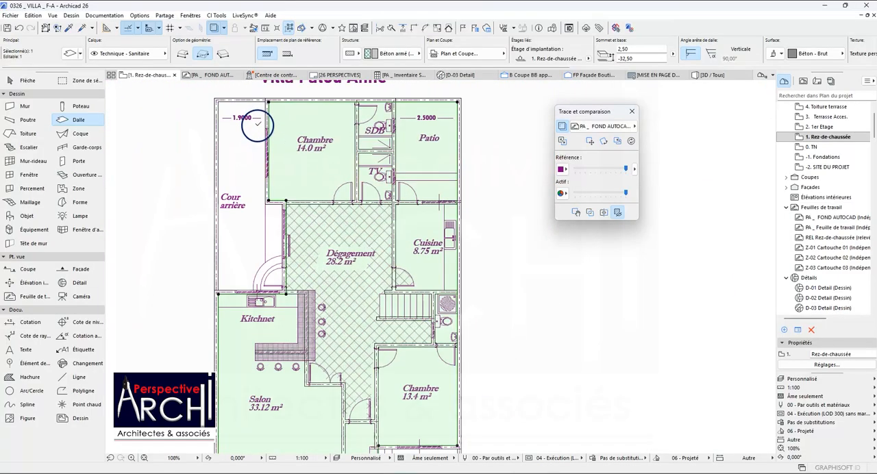
scroll(257, 132, down, 3)
scroll(343, 186, up, 2)
scroll(344, 189, down, 2)
scroll(326, 316, up, 5)
scroll(327, 262, down, 4)
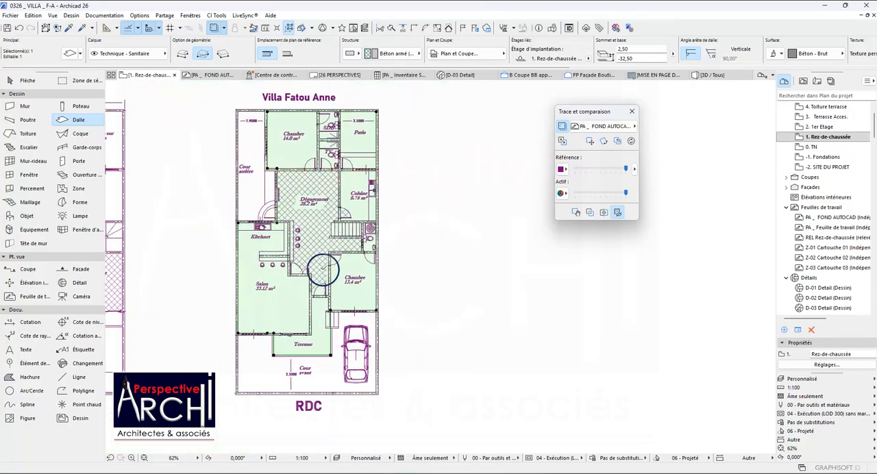
scroll(298, 275, up, 4)
scroll(323, 236, down, 2)
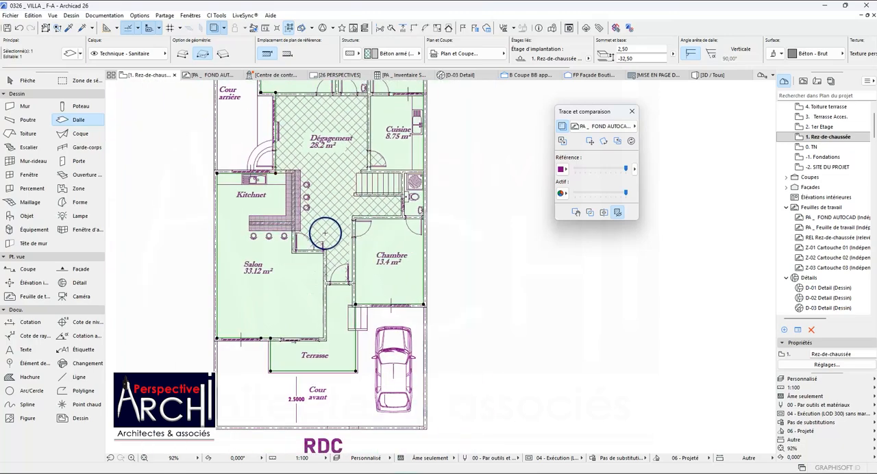
scroll(227, 292, up, 3)
scroll(283, 282, down, 2)
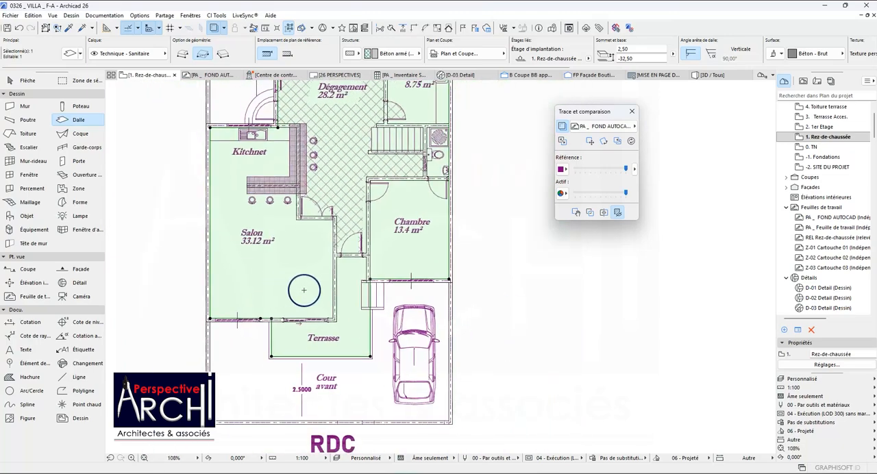
scroll(368, 300, up, 4)
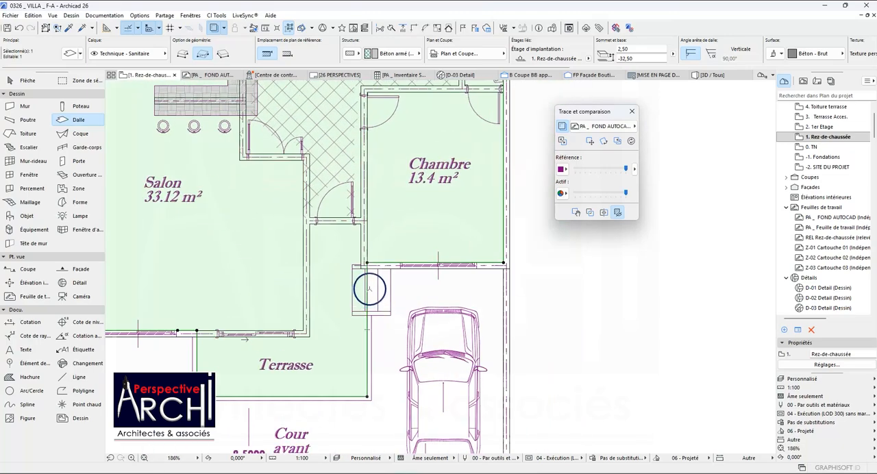
scroll(371, 257, down, 4)
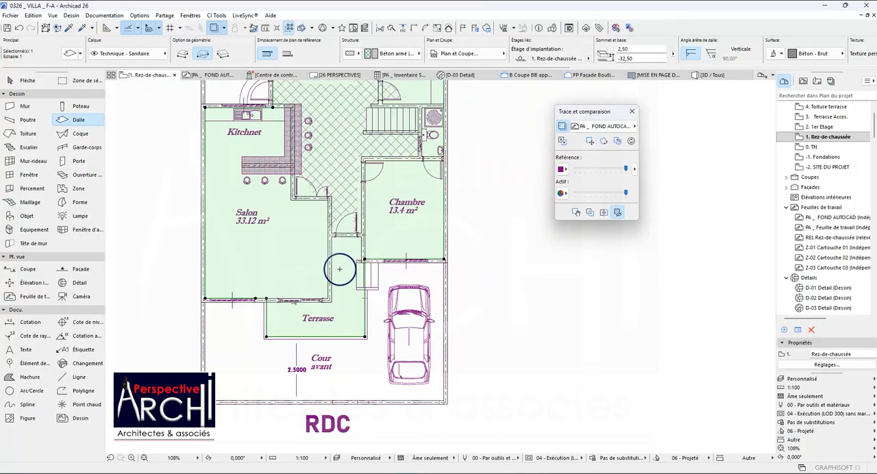
Deselect the slab, enclose the RDC plan in a rectangular marquee and show the marquee area in 3D.
scroll(339, 263, down, 1)
scroll(221, 228, down, 5)
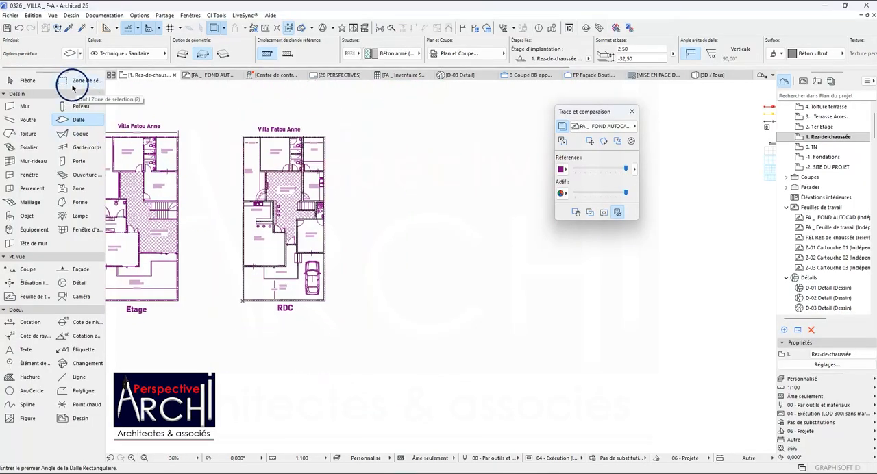
click(72, 85)
click(223, 115)
click(345, 332)
right_click(406, 204)
click(459, 351)
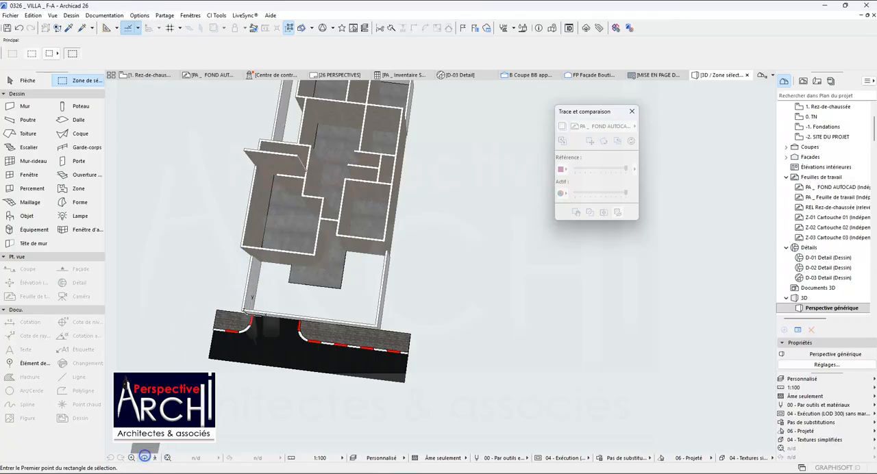
Examine the ground-floor slab and walls in 3D from several sides, and return to the Rez-de-chaussée plan.
drag(227, 268, 289, 229)
drag(385, 219, 251, 215)
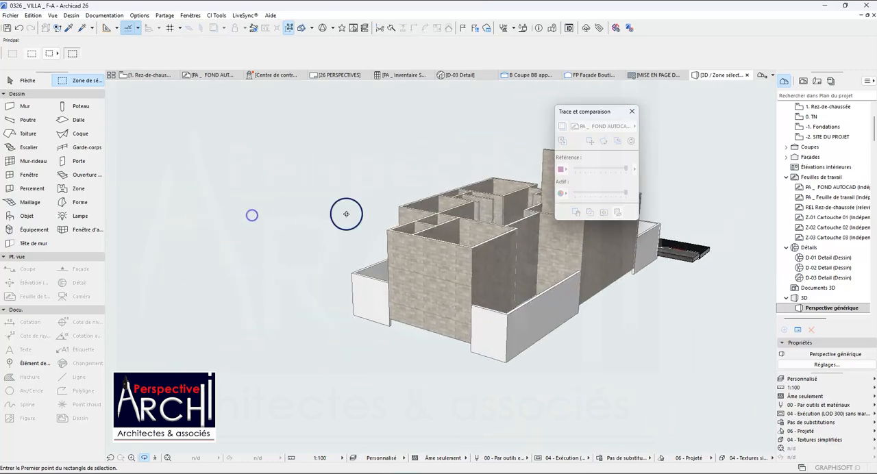
drag(346, 213, 270, 222)
scroll(512, 257, up, 2)
drag(511, 257, 272, 193)
drag(325, 162, 391, 225)
scroll(368, 243, up, 5)
click(135, 79)
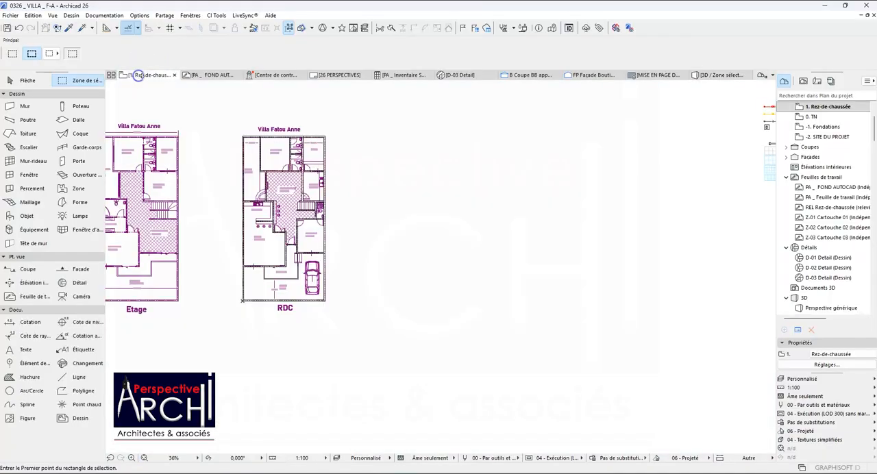
Examine the Rez-de-chaussée plan around the Dégagement, entrance door, Chambre and terrace steps.
scroll(284, 249, up, 8)
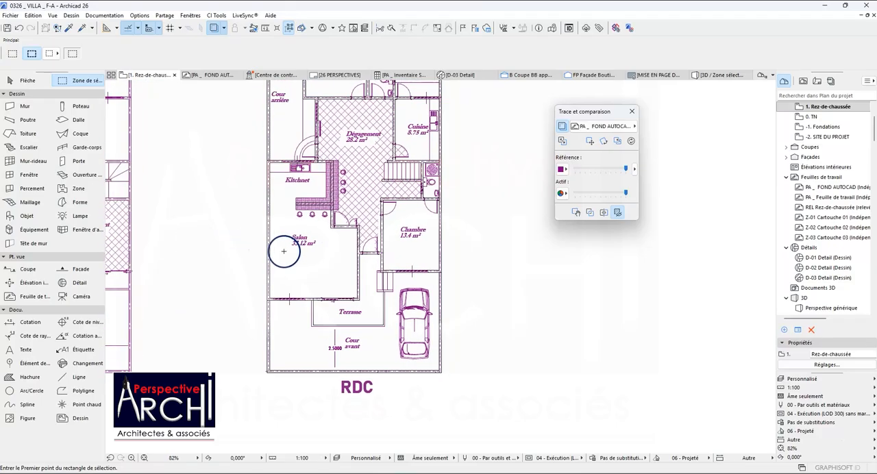
scroll(385, 216, down, 4)
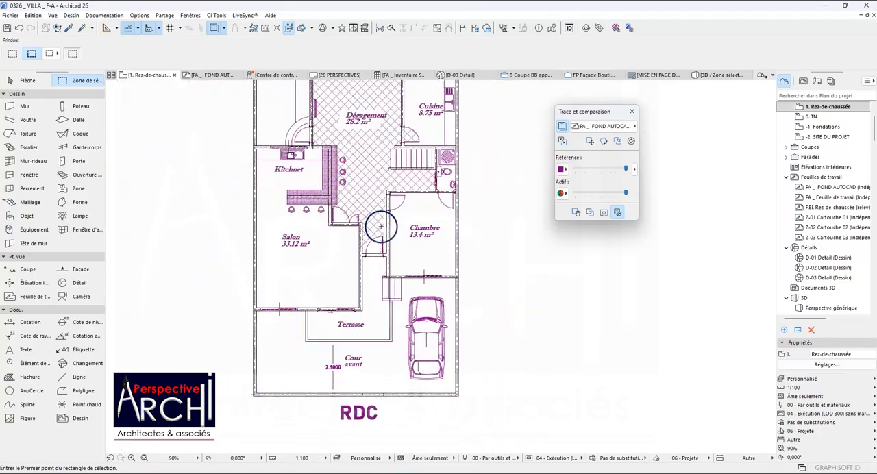
scroll(395, 257, up, 6)
scroll(337, 265, down, 7)
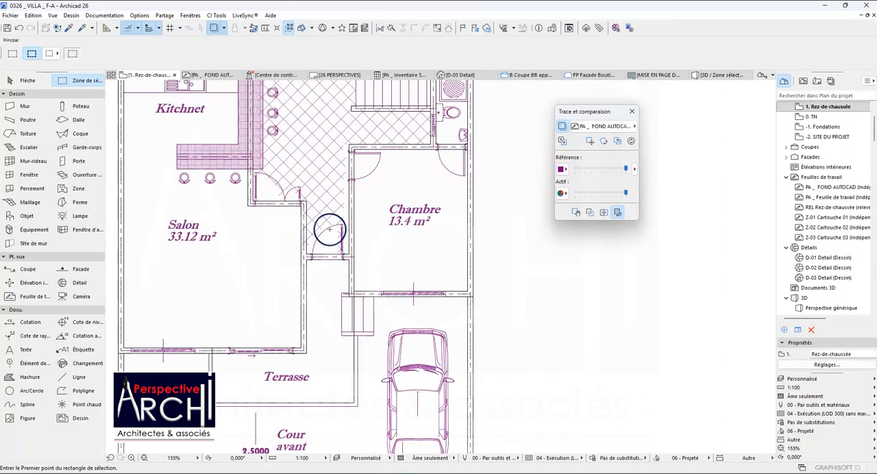
scroll(281, 137, up, 3)
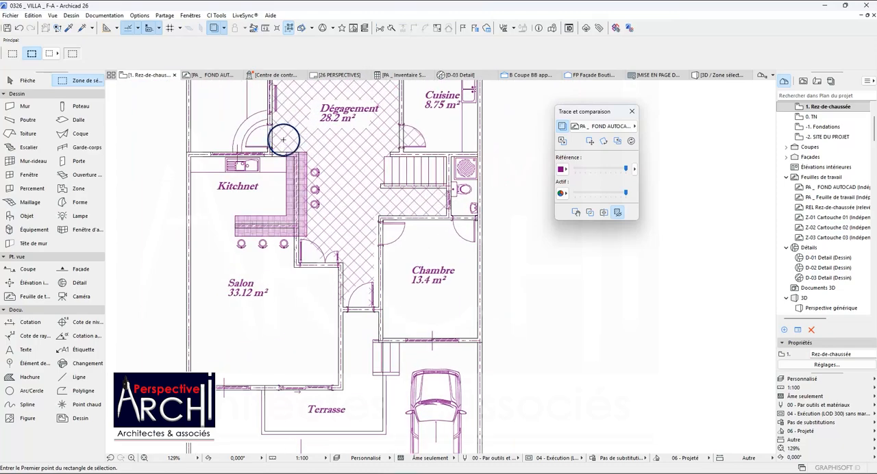
scroll(294, 185, down, 3)
scroll(343, 237, up, 2)
scroll(284, 240, up, 5)
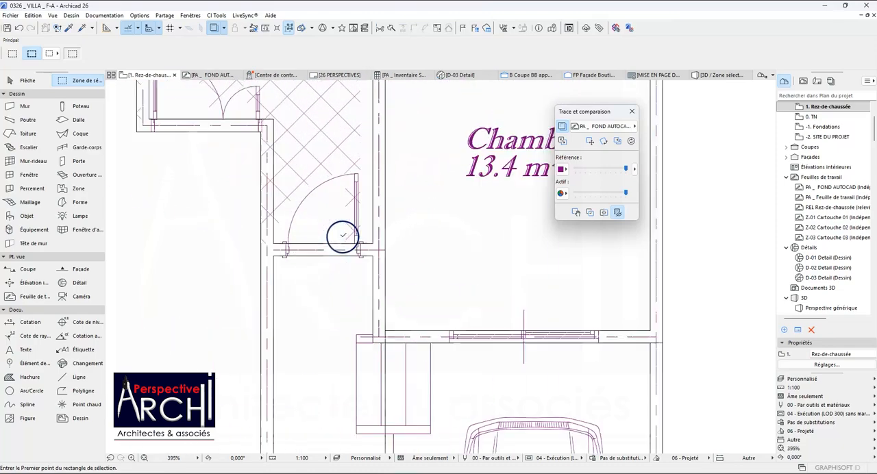
scroll(278, 240, down, 3)
scroll(336, 255, down, 1)
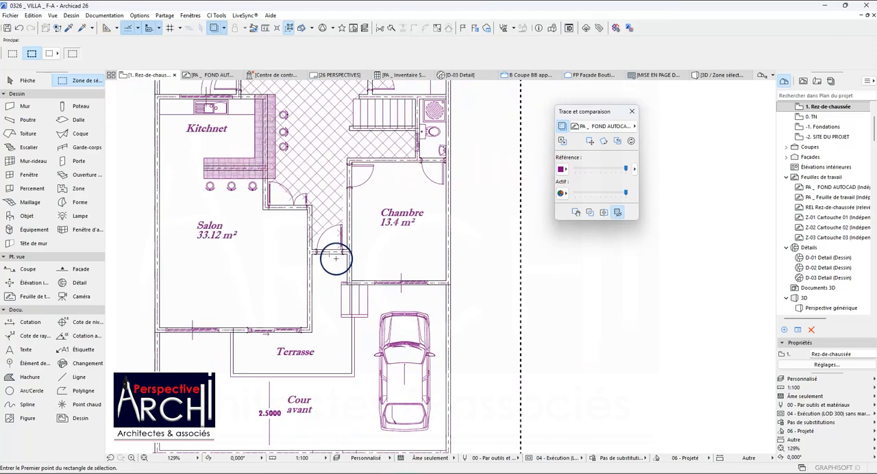
Override the top surface of the ground-floor slab with Carrelage - Blanc mat 60x60.
scroll(357, 317, up, 5)
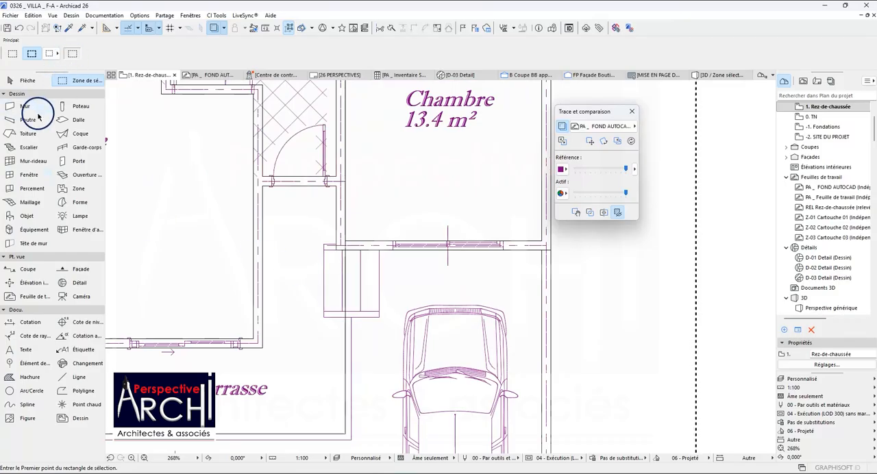
click(306, 237)
click(69, 51)
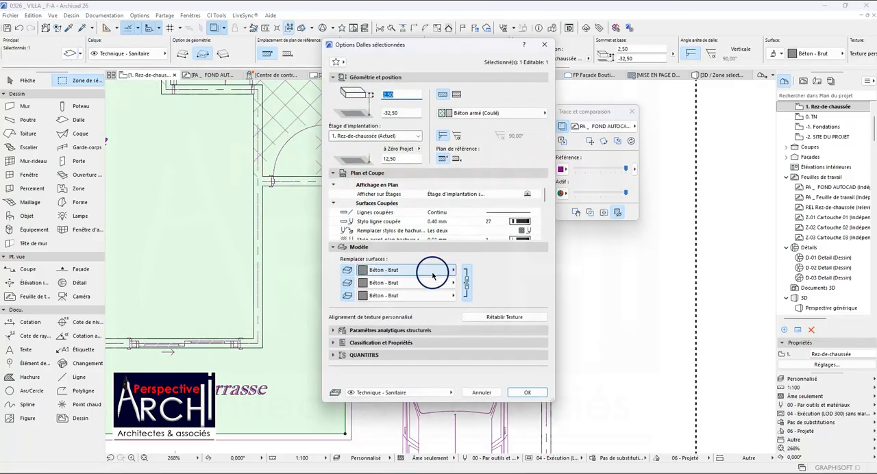
click(451, 274)
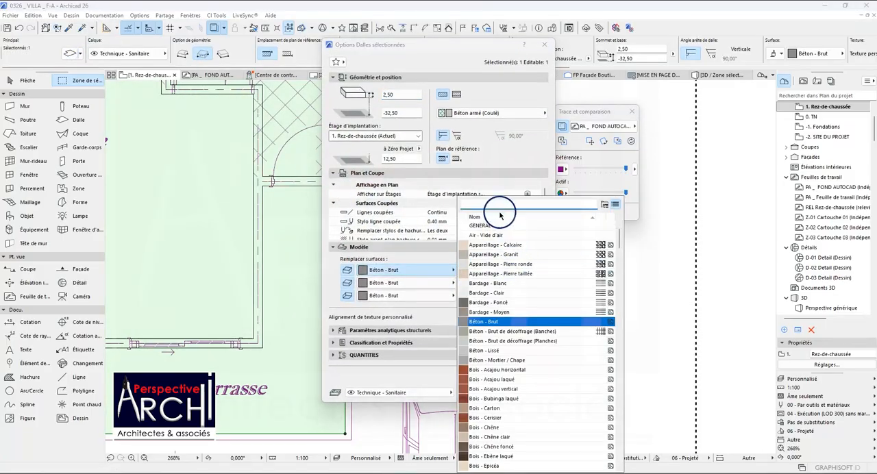
text(CARE)
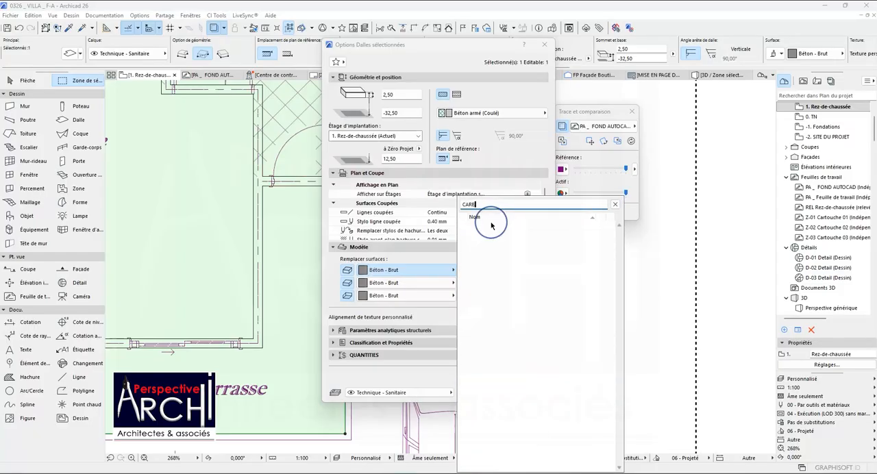
key(BackSpace)
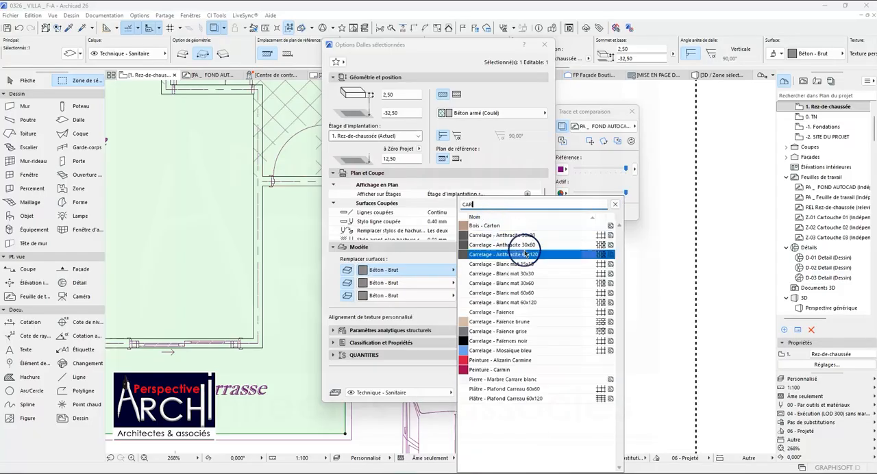
click(529, 293)
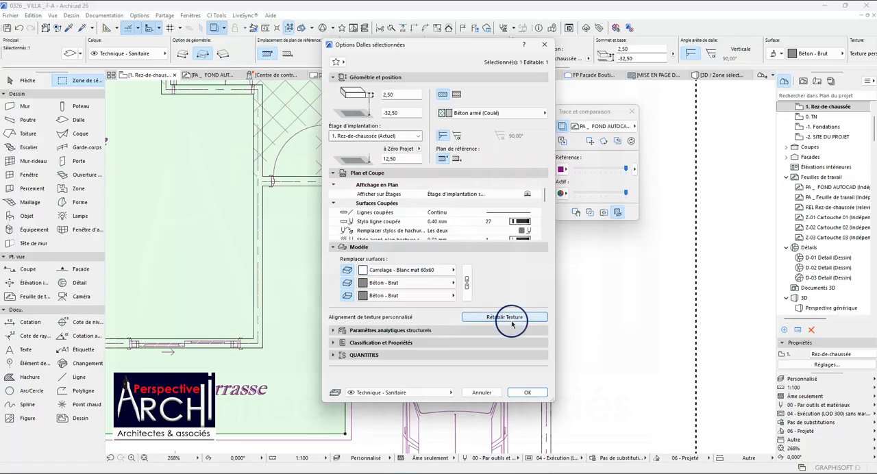
click(526, 393)
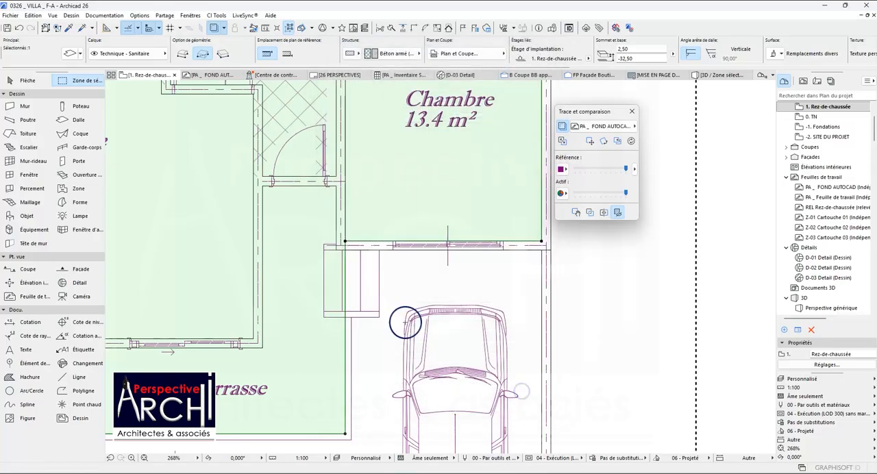
Pick up the ground-floor slab's settings and draw three adjoining rectangular slabs over the traced entrance steps between Terrasse and Chambre.
click(69, 27)
click(290, 196)
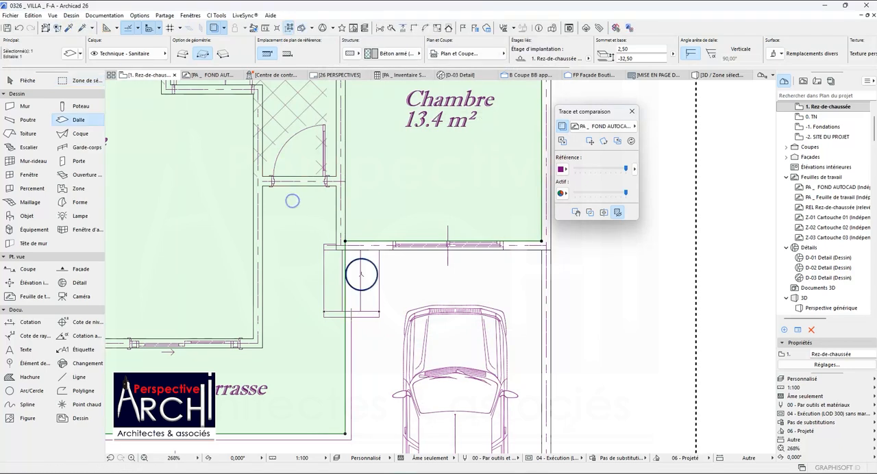
scroll(353, 304, up, 2)
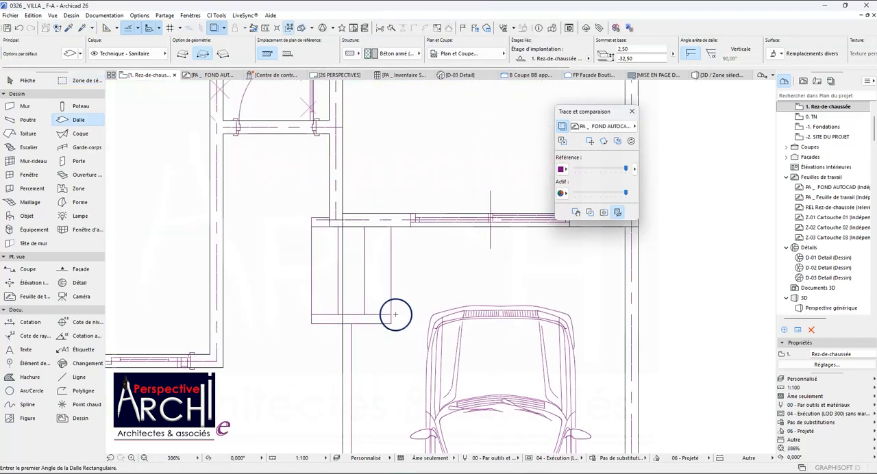
click(364, 225)
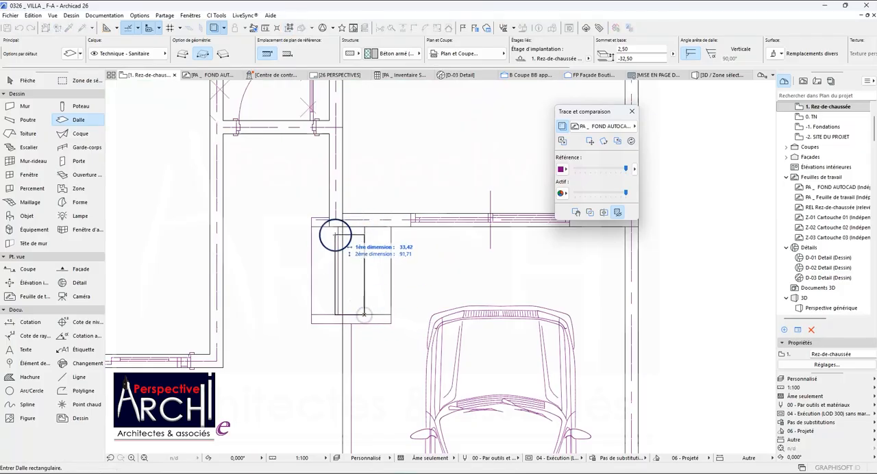
scroll(339, 227, up, 1)
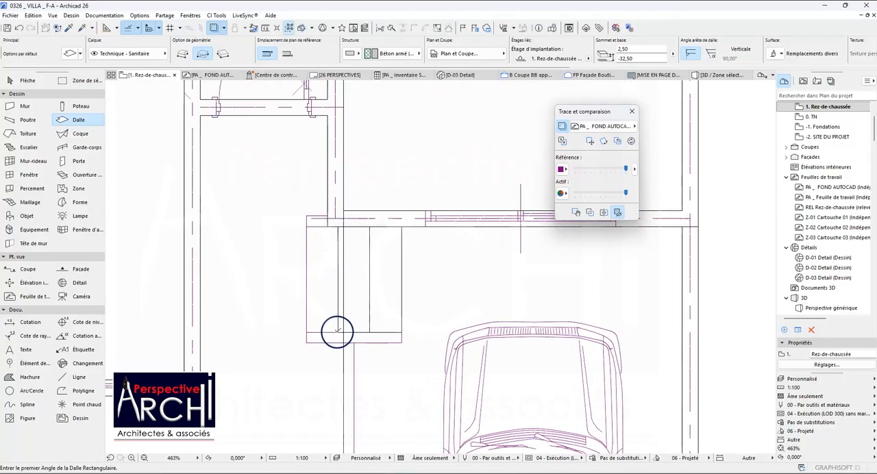
click(338, 333)
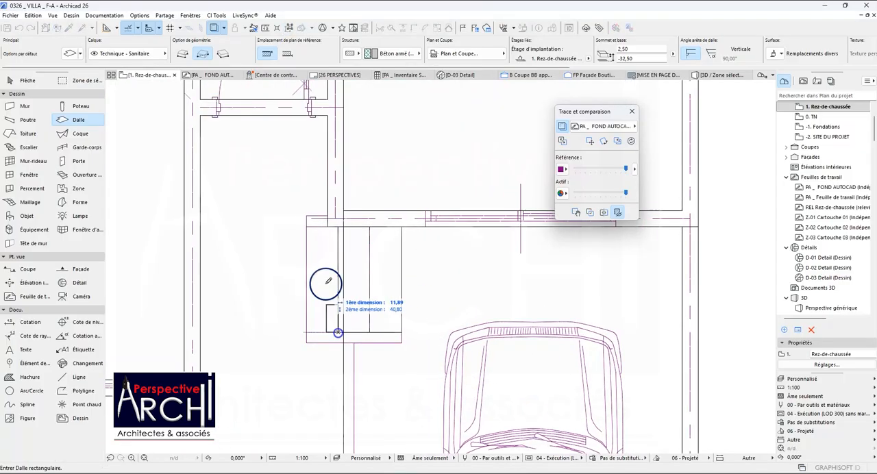
click(308, 224)
Subtract a rectangle from the ground-floor slab where it overlaps the entrance steps, and deselect the slab.
scroll(315, 230, down, 8)
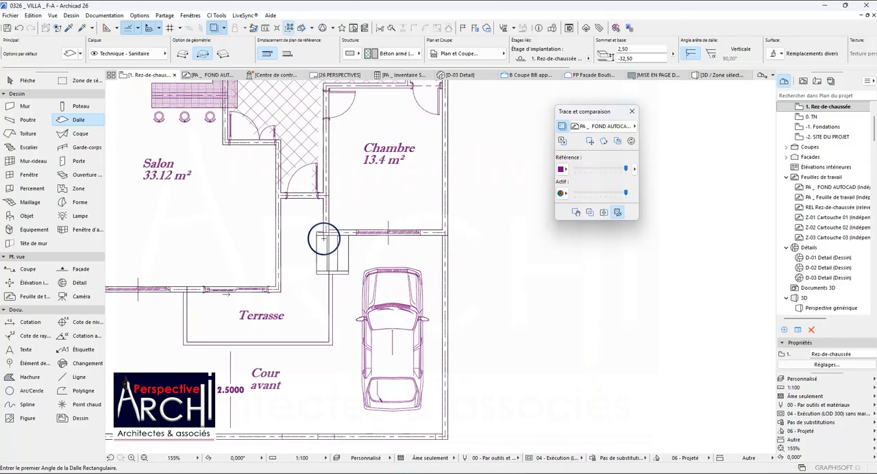
scroll(322, 206, down, 2)
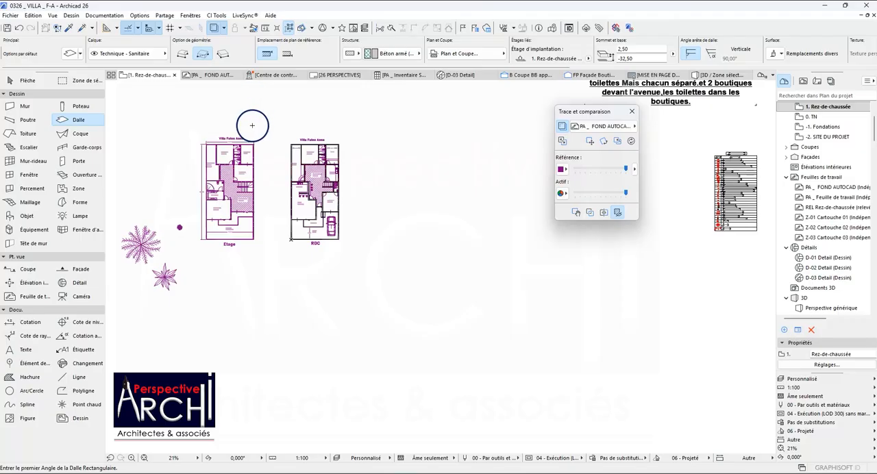
scroll(252, 126, down, 1)
scroll(430, 312, up, 6)
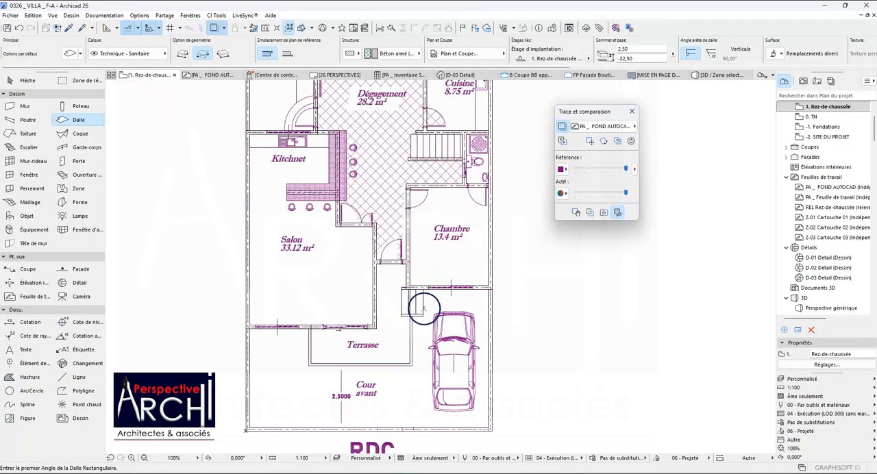
scroll(426, 301, up, 1)
click(390, 298)
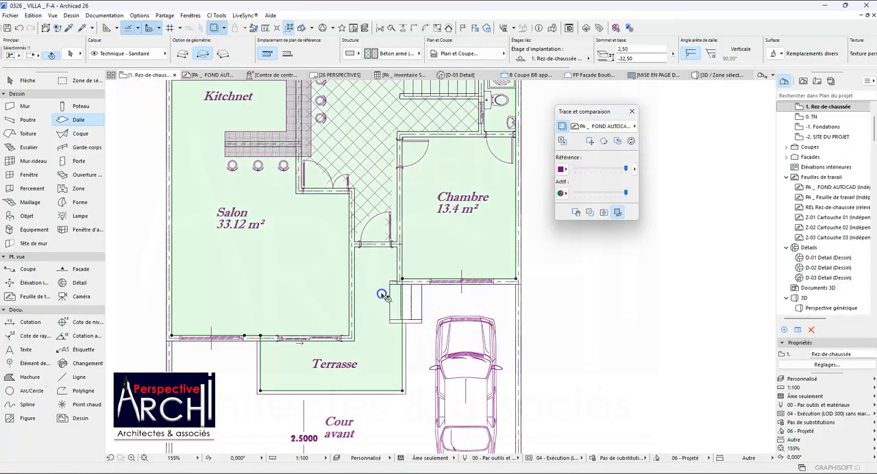
scroll(391, 294, up, 3)
click(396, 270)
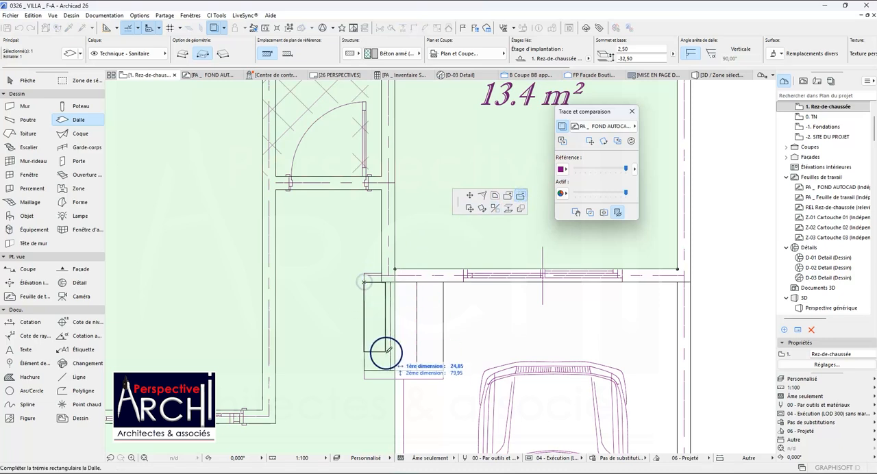
click(395, 371)
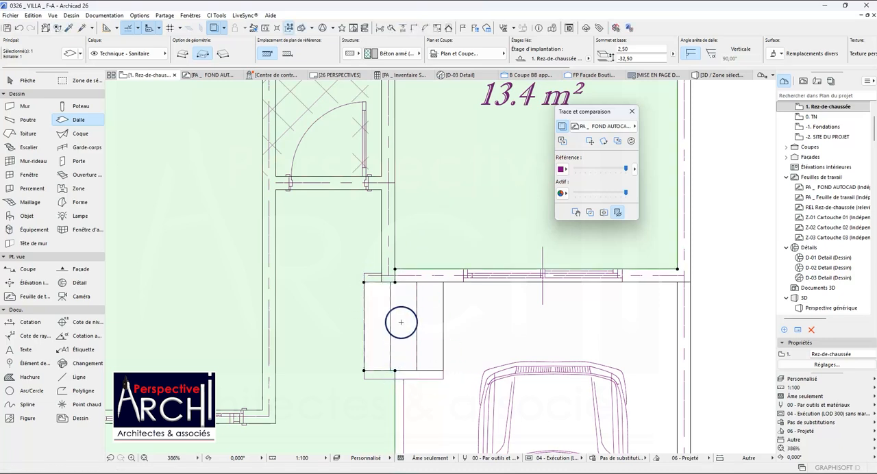
key(Escape)
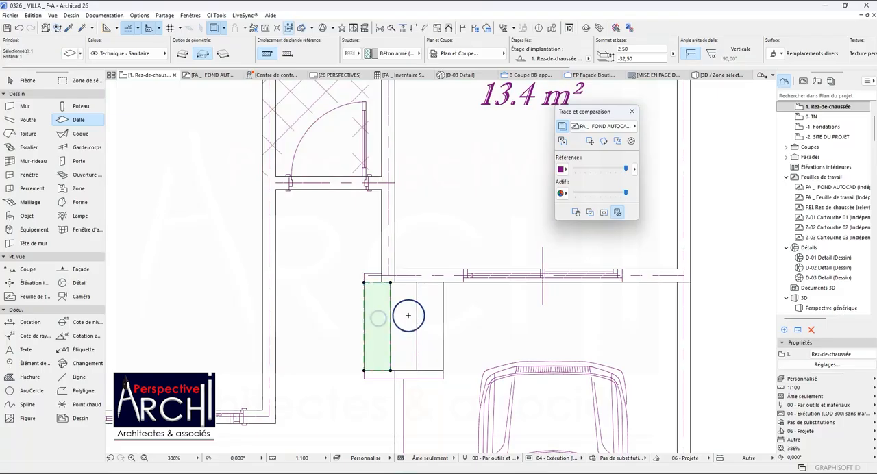
Select the three entrance step slabs together to check them, and clear the selection.
key(Escape)
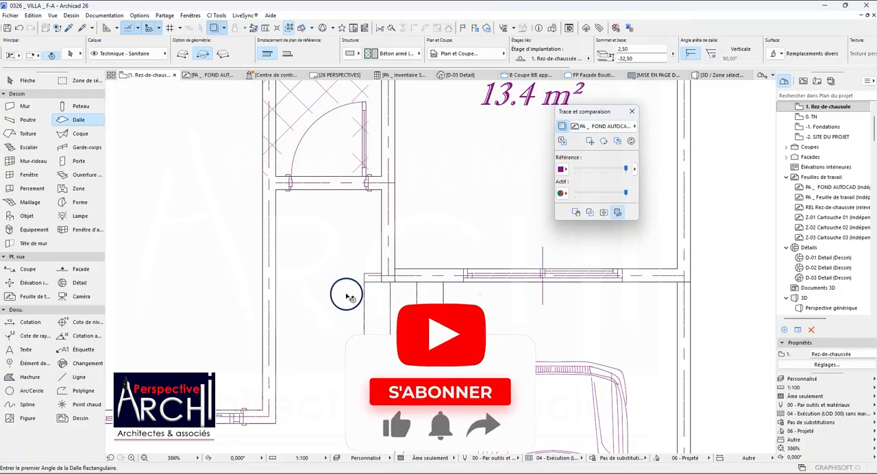
shift+click(374, 302)
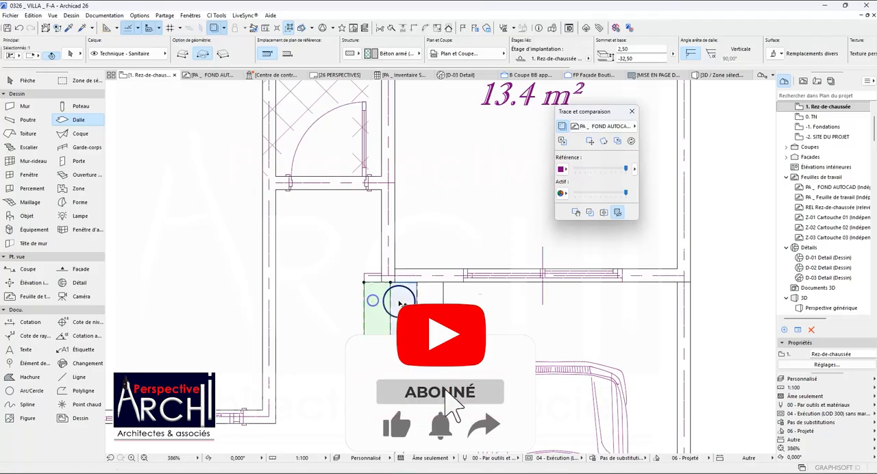
shift+click(400, 301)
shift+click(425, 302)
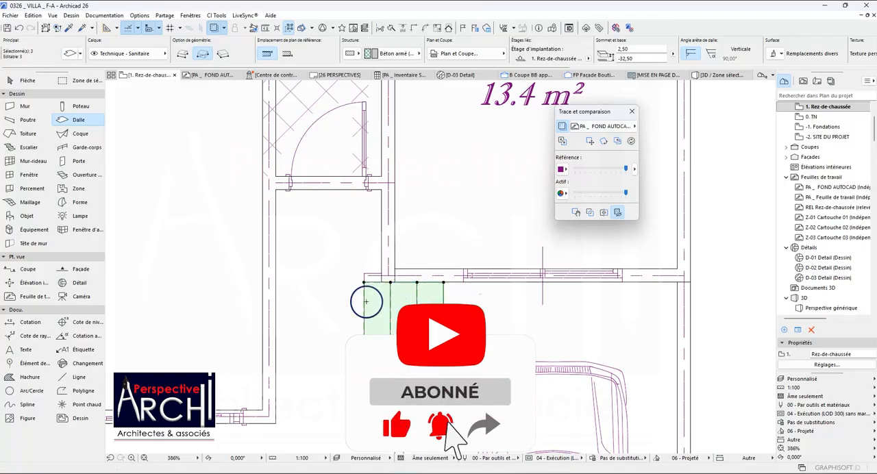
key(Escape)
Offset the ground-floor slab's left edge at the Terrasse outward to the outer line of the traced terrace, and deselect the slab.
scroll(404, 292, down, 3)
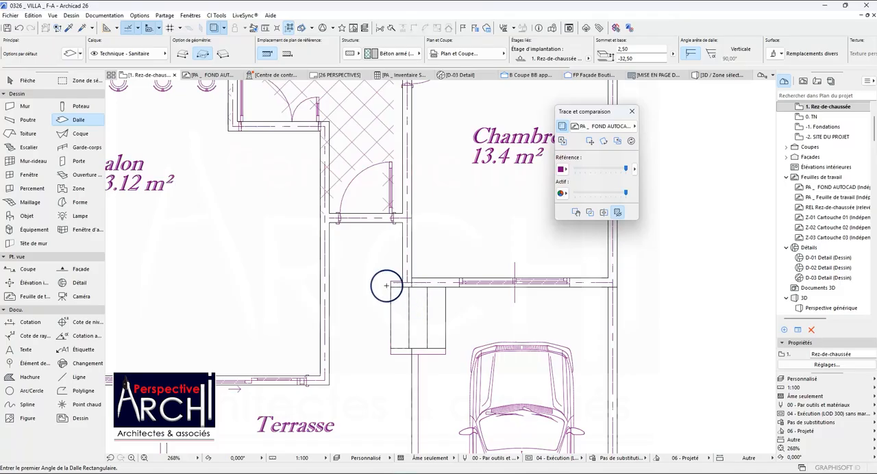
scroll(385, 287, down, 3)
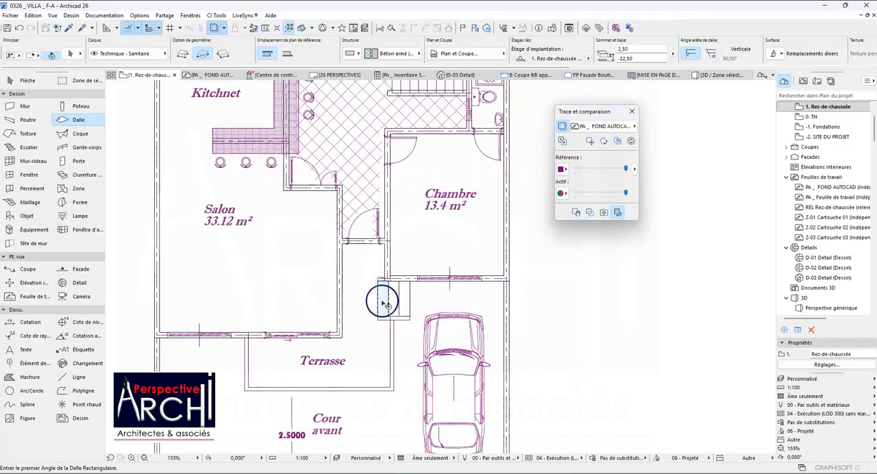
scroll(320, 255, down, 3)
scroll(328, 287, up, 3)
scroll(367, 278, down, 2)
scroll(303, 346, up, 2)
click(308, 316)
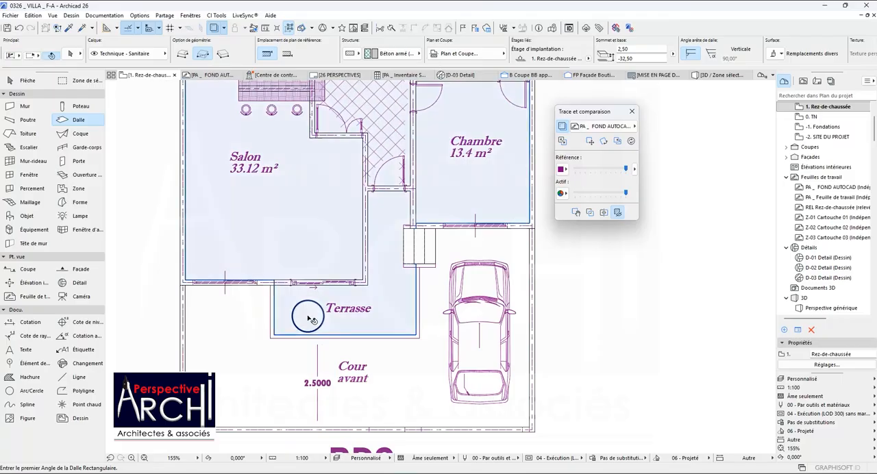
scroll(260, 300, up, 4)
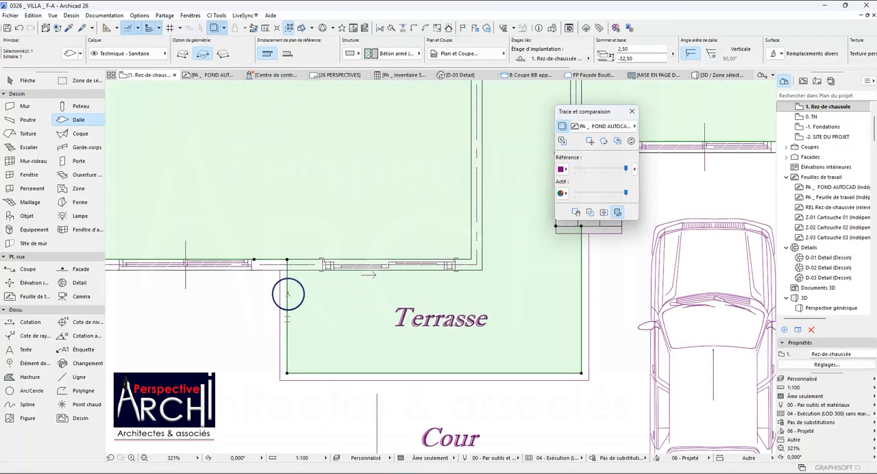
scroll(288, 294, down, 2)
click(288, 294)
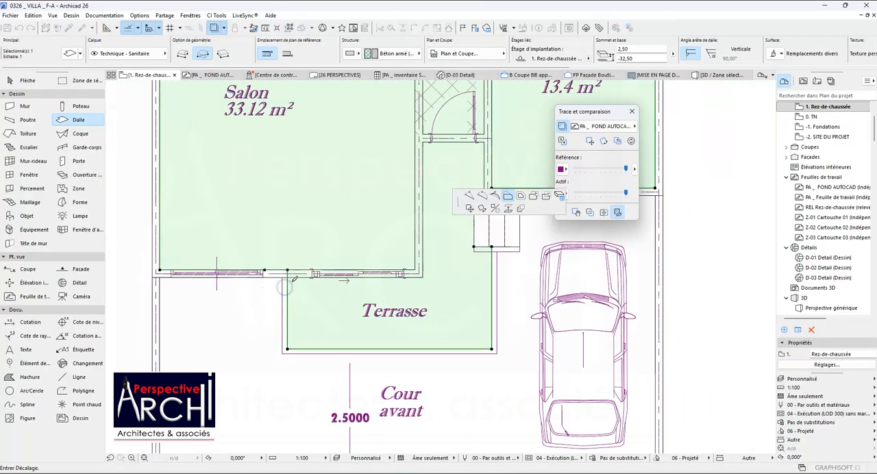
scroll(277, 272, up, 4)
click(270, 269)
scroll(244, 259, down, 5)
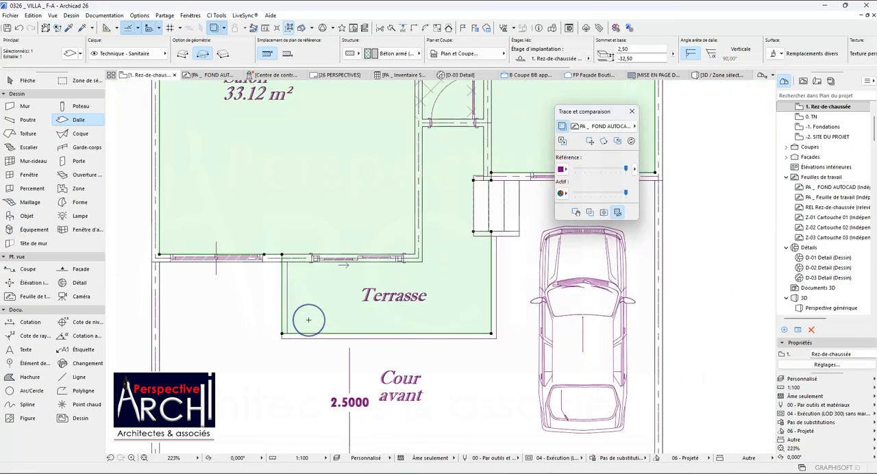
key(Escape)
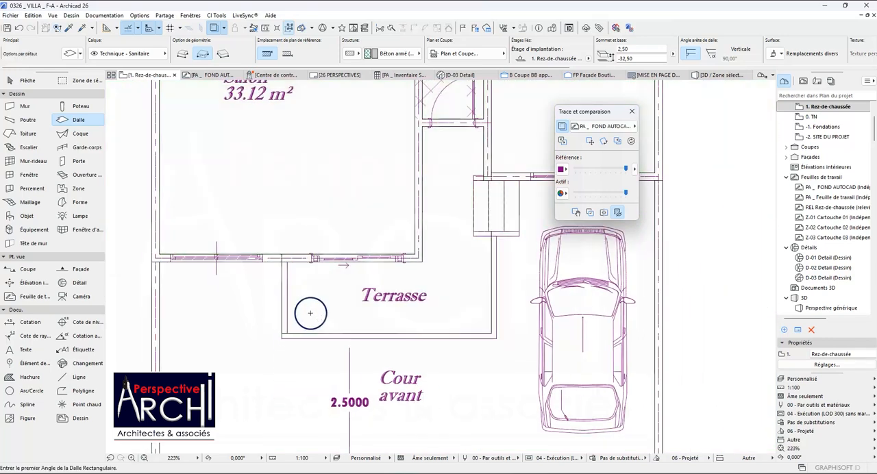
Select the ground-floor slab to check its outline around the Terrasse, and clear the selection.
shift+click(303, 297)
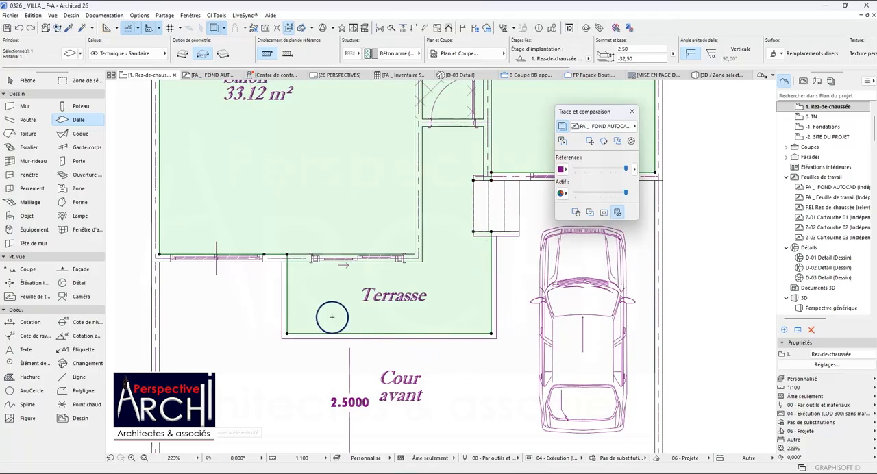
scroll(321, 263, down, 4)
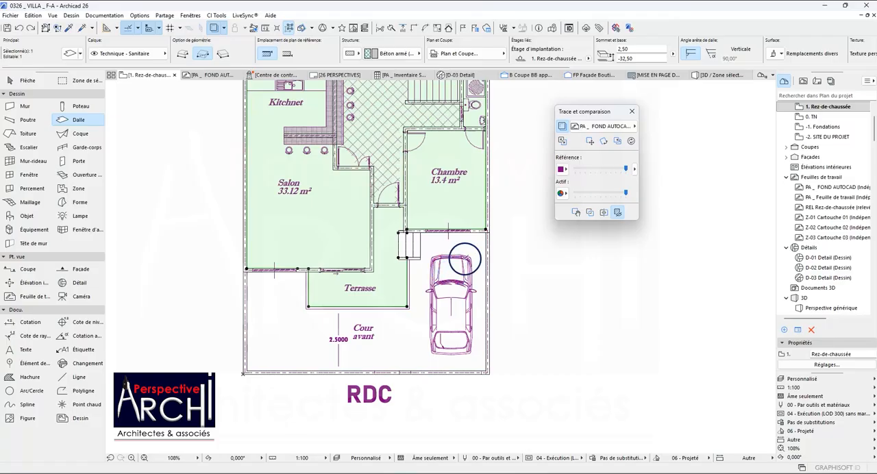
scroll(370, 226, up, 4)
key(Escape)
Pick up the settings of the 80 × 220 door (Porte 26) beside the Couloir in the neighbouring furnished house plan.
scroll(402, 253, down, 4)
scroll(377, 226, down, 2)
scroll(354, 198, up, 3)
scroll(328, 250, down, 5)
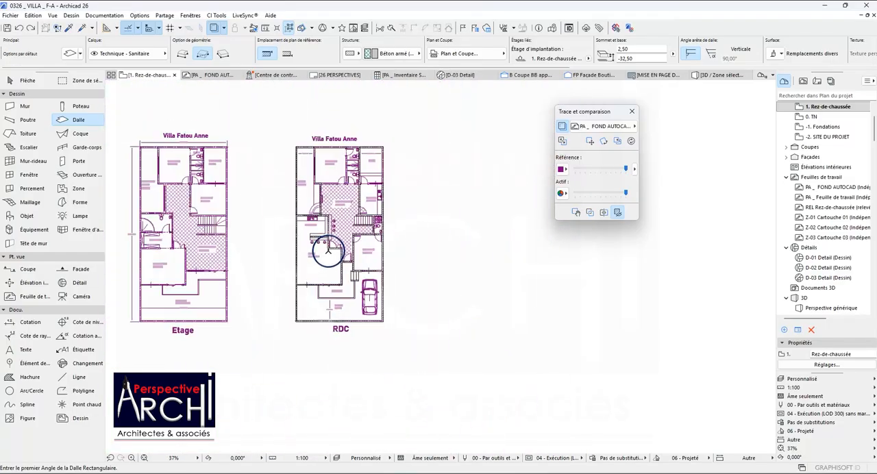
scroll(328, 250, down, 4)
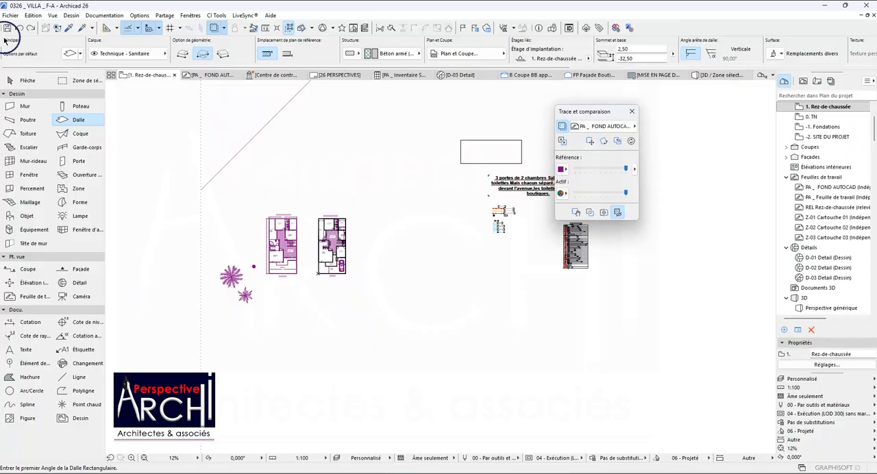
click(68, 31)
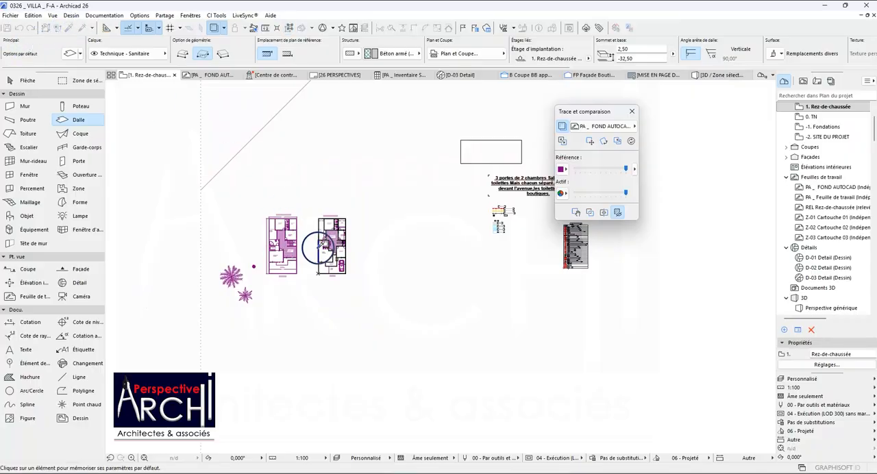
scroll(317, 248, up, 7)
scroll(343, 210, down, 10)
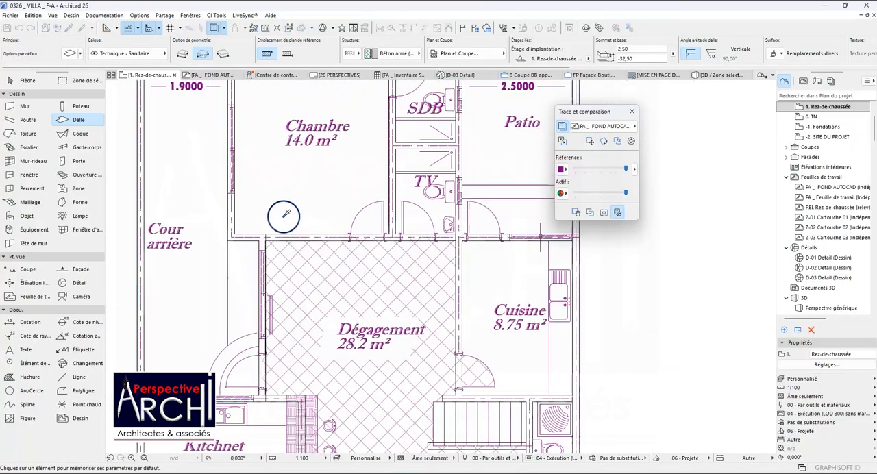
scroll(285, 221, down, 3)
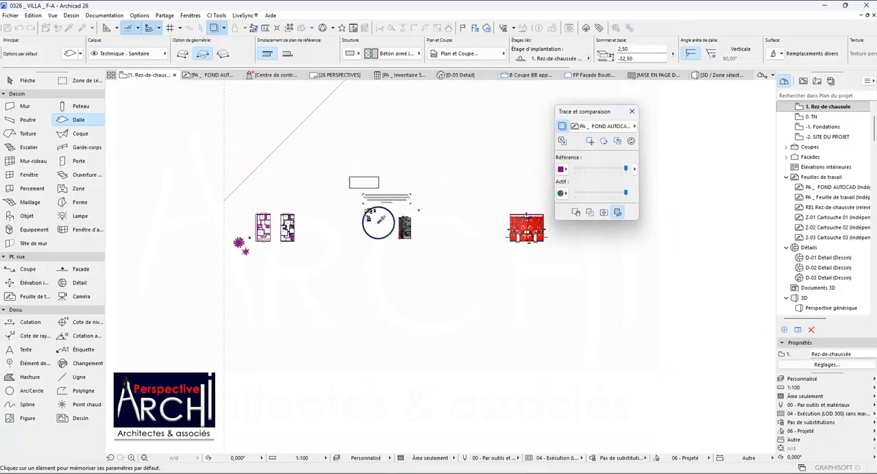
scroll(533, 218, up, 10)
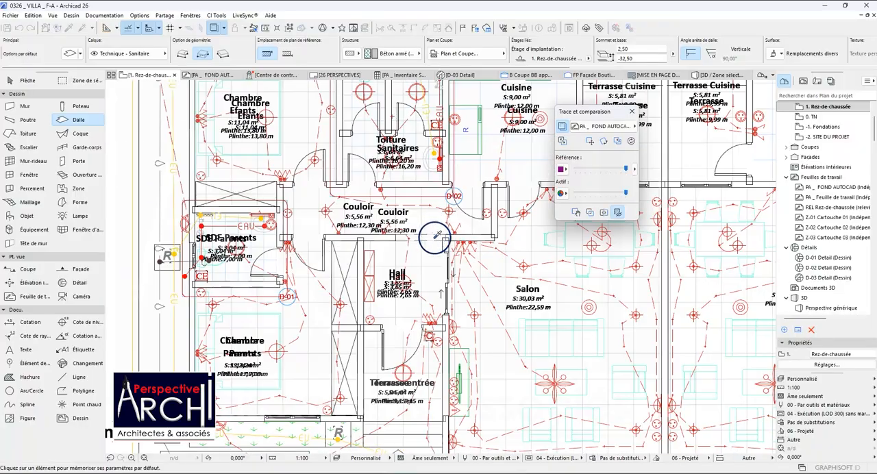
scroll(341, 197, up, 3)
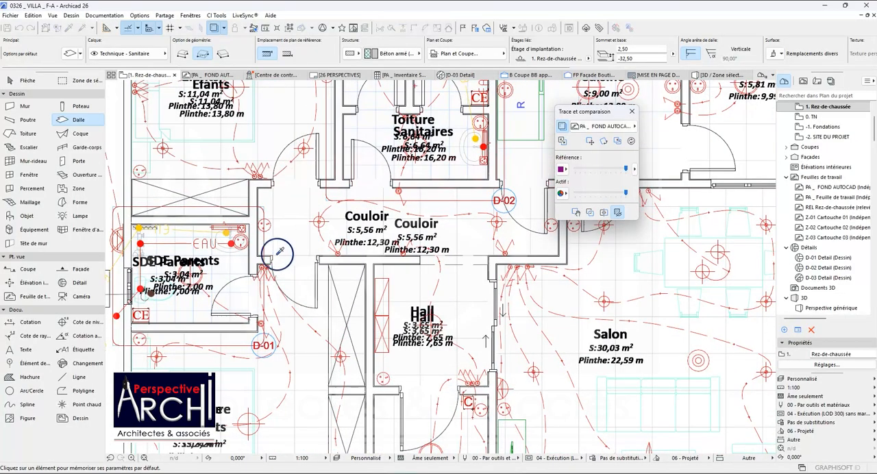
alt+click(275, 251)
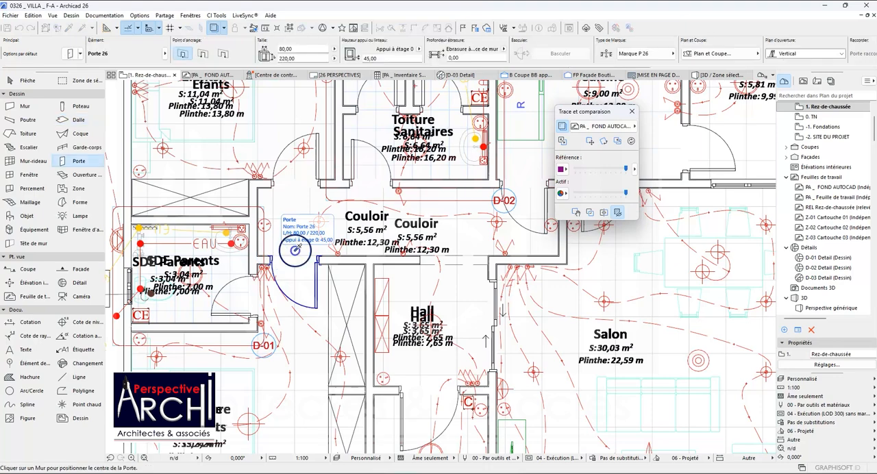
Place an 80 × 220 door in the wall between Dégagement and the 14.0 m² Chambre, opening into the bedroom over the traced door.
scroll(407, 225, down, 6)
scroll(243, 225, up, 7)
scroll(300, 118, up, 5)
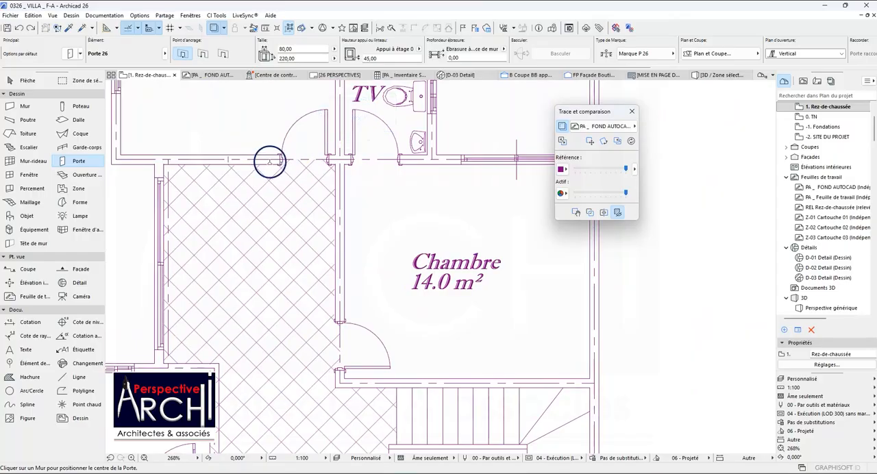
scroll(269, 161, down, 6)
scroll(449, 199, up, 4)
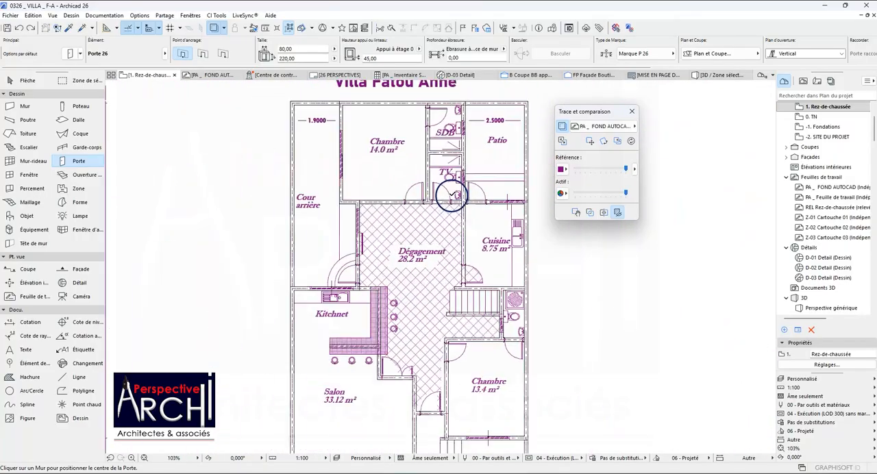
scroll(452, 197, up, 4)
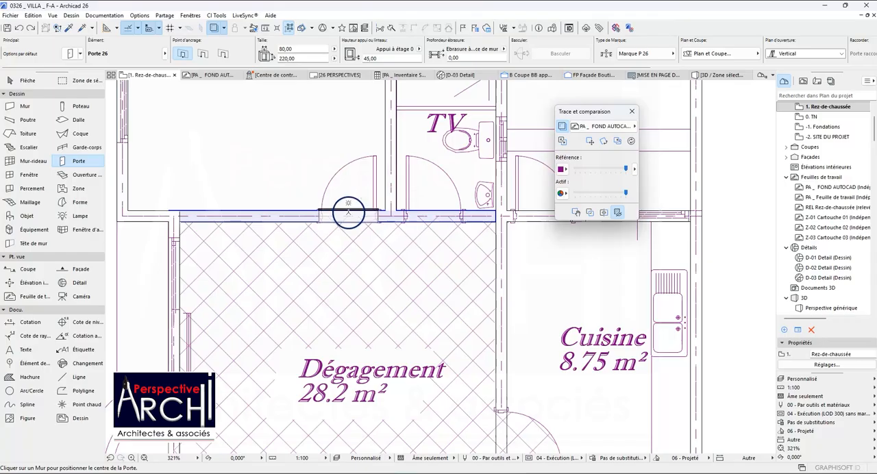
click(347, 210)
Place an 80 × 220 door over the traced opening of the 13.4 m² Chambre, opening into the bedroom.
scroll(343, 153, down, 5)
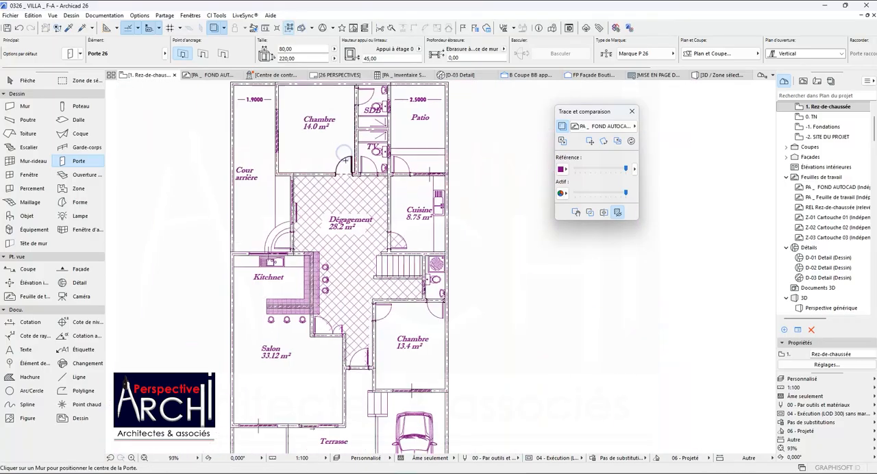
scroll(366, 289, up, 1)
scroll(366, 289, up, 5)
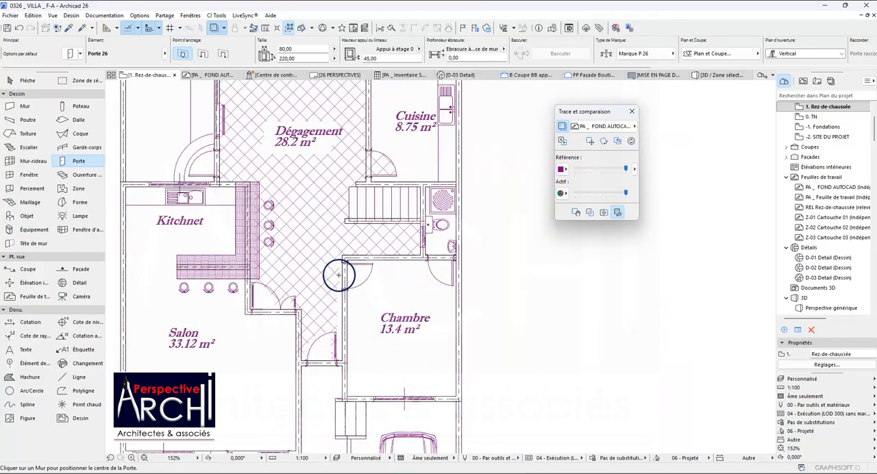
click(396, 217)
scroll(394, 213, down, 4)
scroll(355, 314, up, 1)
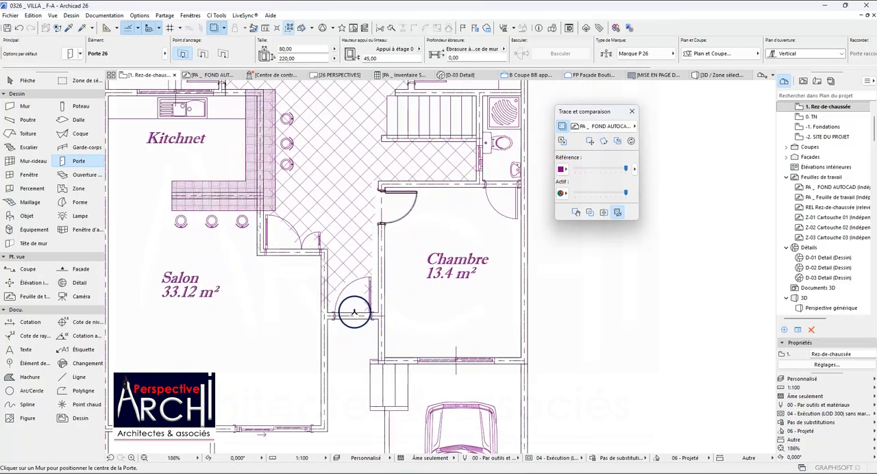
Examine the remaining traced door openings around Dégagement, the TV washroom and the Salon, and leave the Door tool.
scroll(354, 313, up, 2)
scroll(355, 317, down, 7)
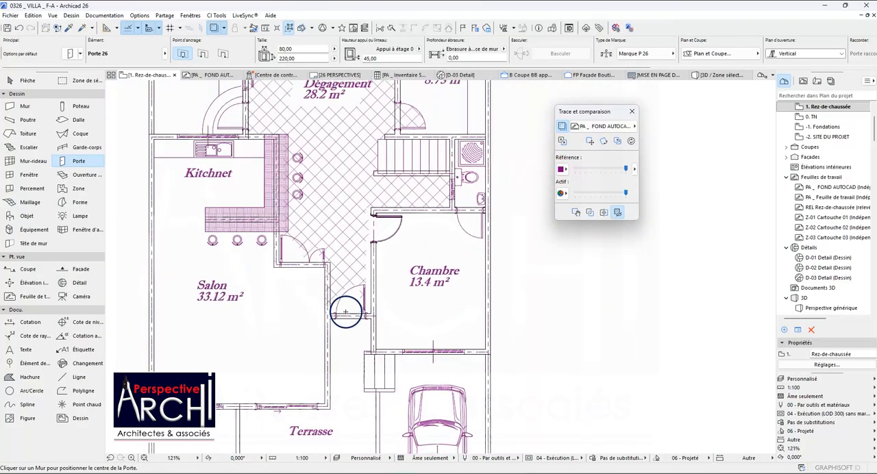
scroll(326, 227, up, 6)
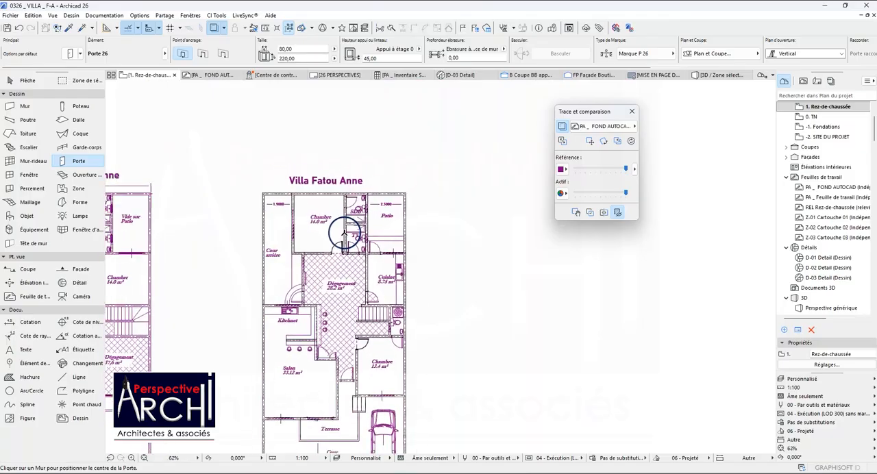
scroll(355, 248, down, 2)
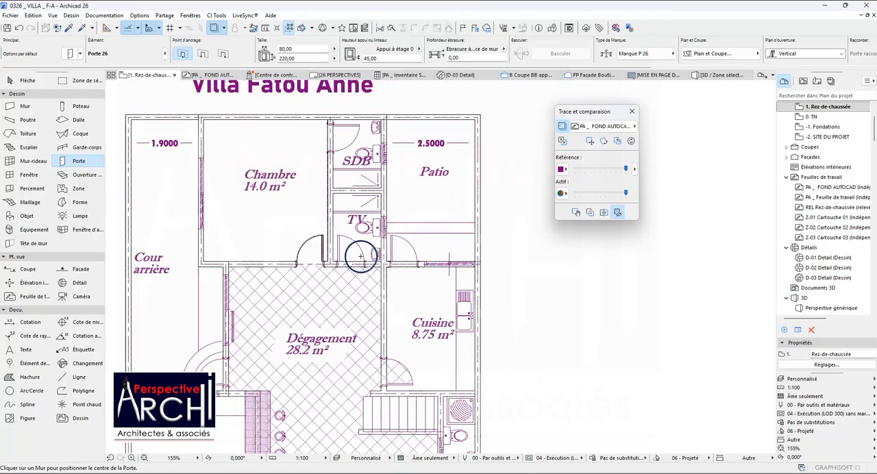
scroll(342, 244, down, 1)
scroll(298, 247, up, 3)
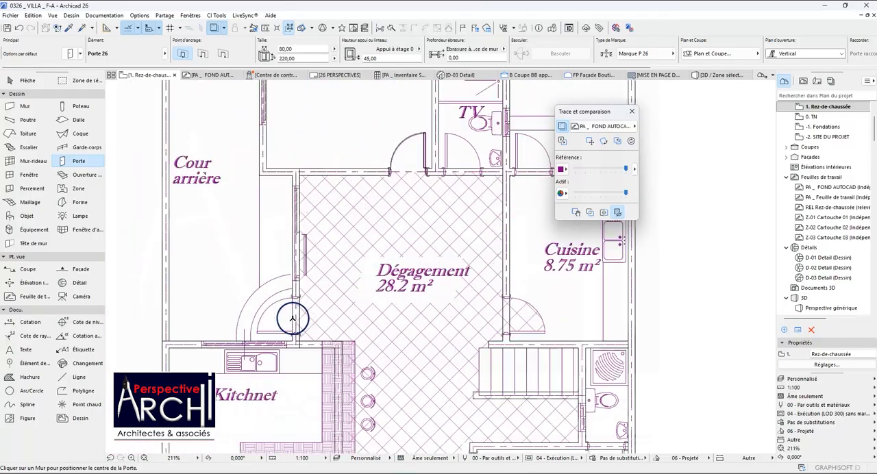
scroll(293, 279, down, 8)
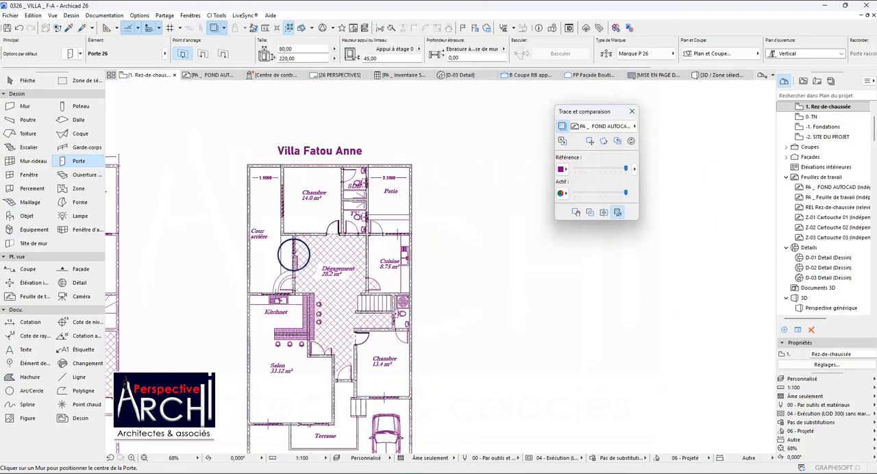
scroll(325, 336, up, 4)
scroll(325, 336, up, 1)
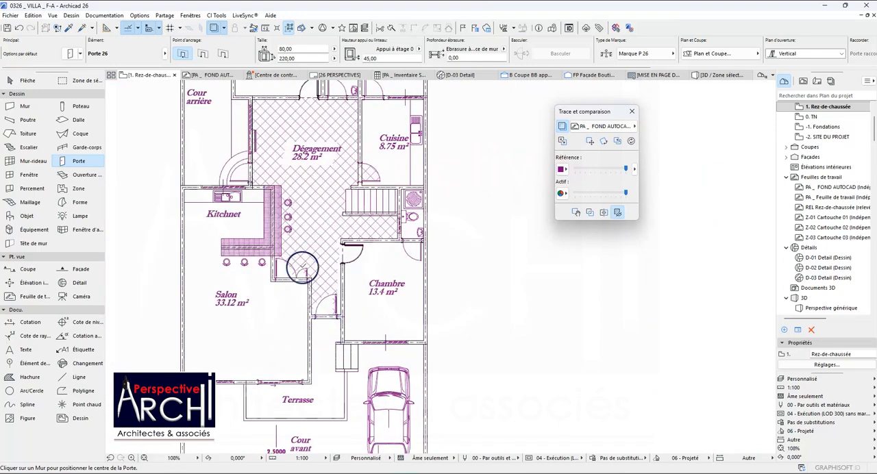
scroll(303, 268, down, 5)
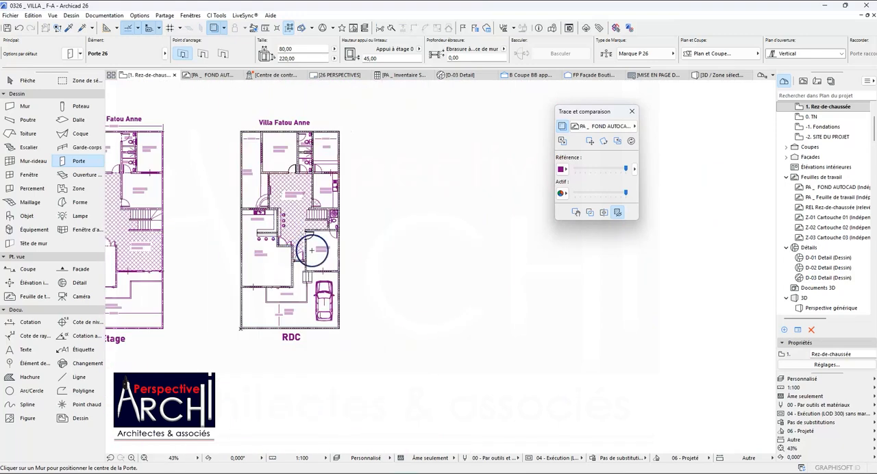
key(Escape)
Pick up the settings of the 70 × 220 door (Porte 26) in the sanitary rooms of the neighbouring furnished house plan.
scroll(299, 241, down, 9)
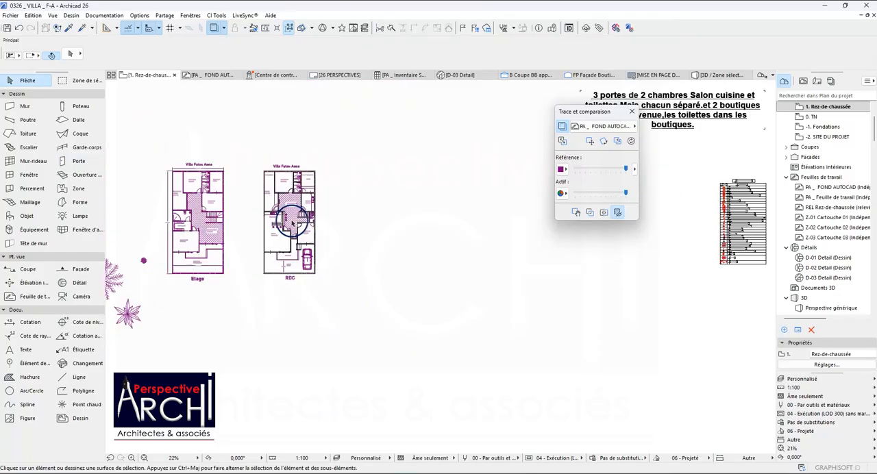
scroll(472, 211, up, 2)
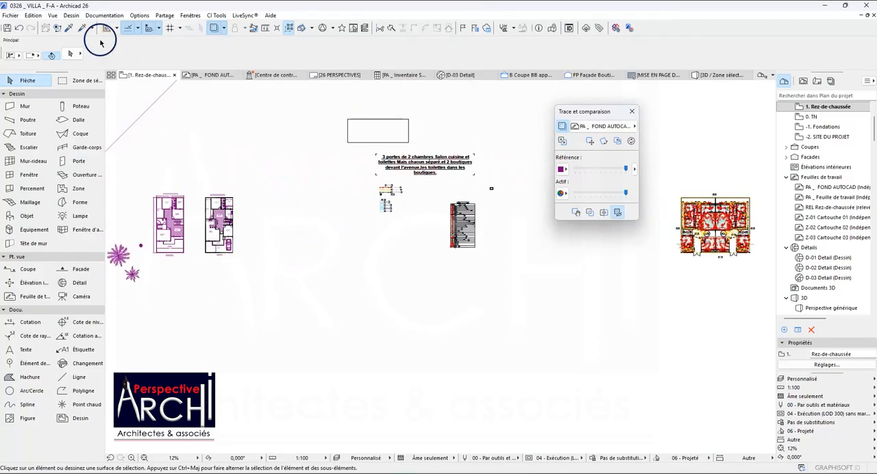
click(69, 28)
scroll(253, 231, down, 5)
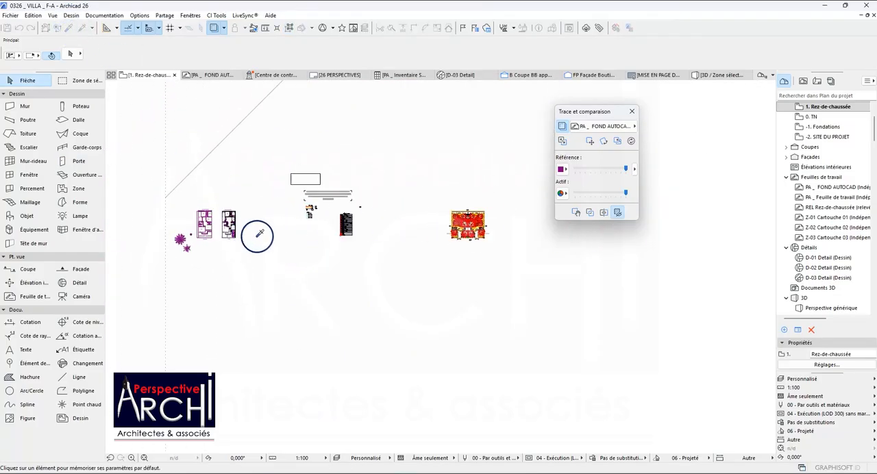
scroll(436, 235, up, 12)
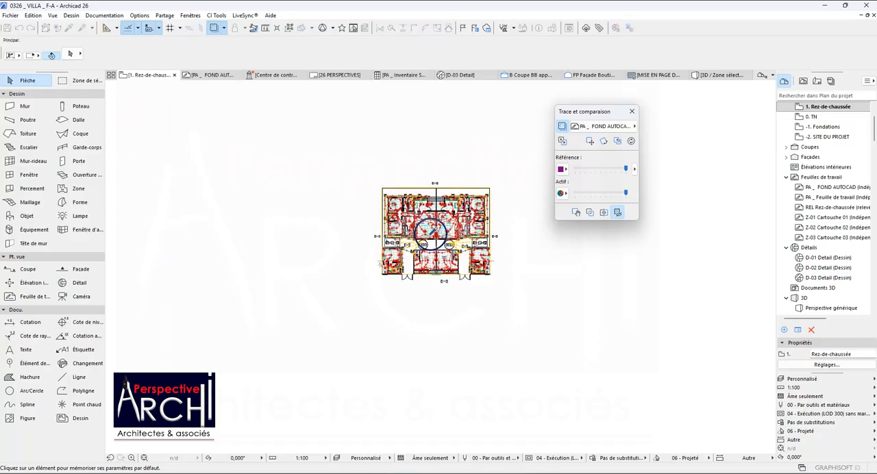
scroll(401, 141, up, 8)
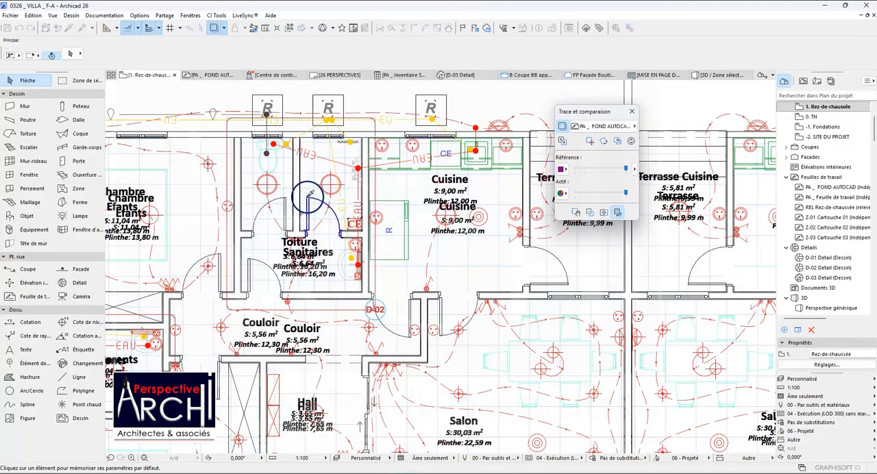
click(311, 192)
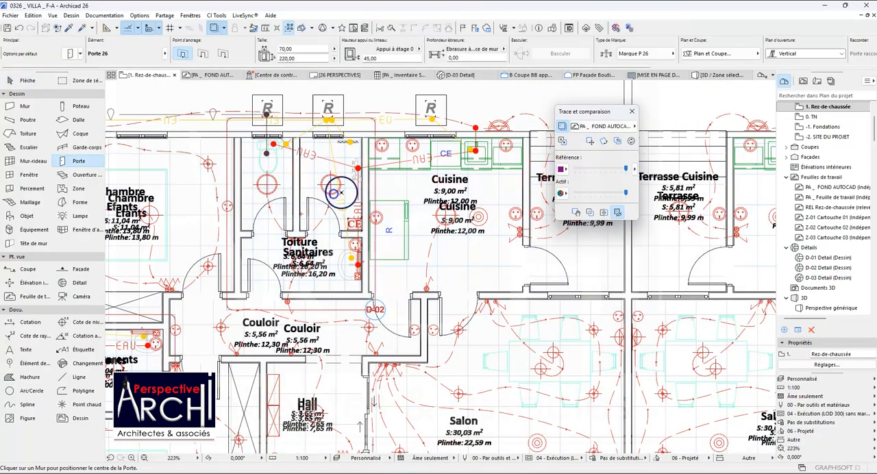
Place a 70 × 220 door in the wall between Dégagement and the TV washroom, opening into the washroom over the traced door.
scroll(333, 190, down, 8)
scroll(374, 199, down, 5)
scroll(234, 184, up, 10)
scroll(234, 184, up, 10)
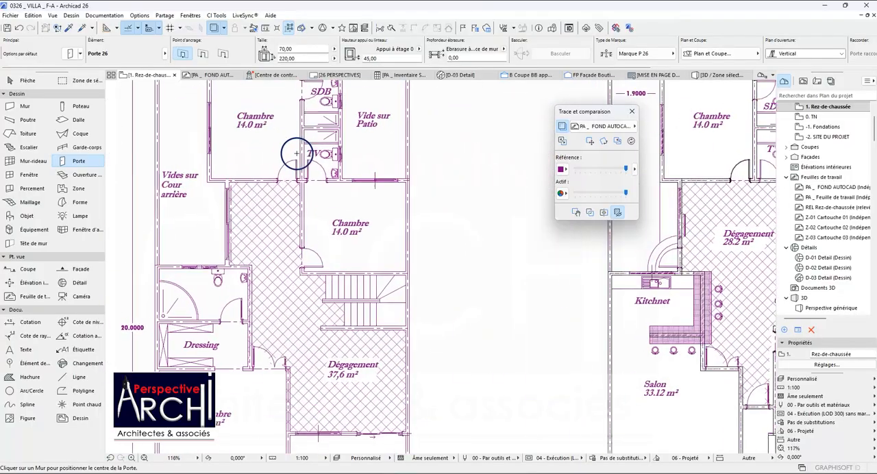
scroll(324, 203, down, 9)
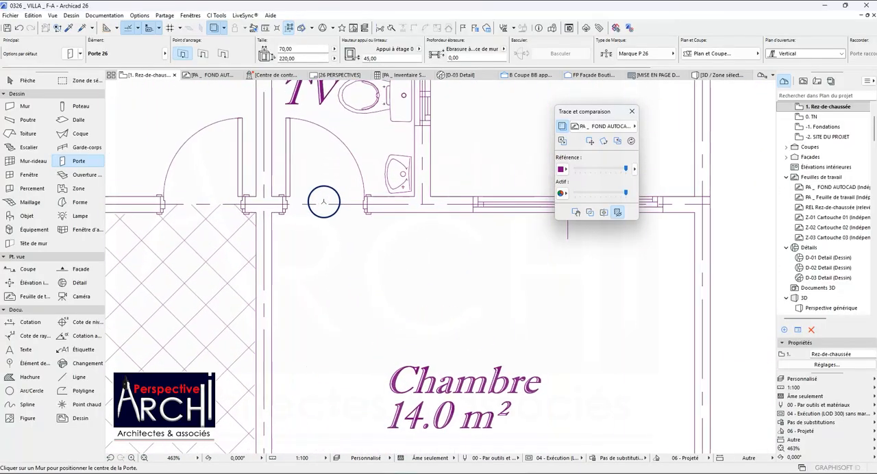
scroll(424, 230, up, 10)
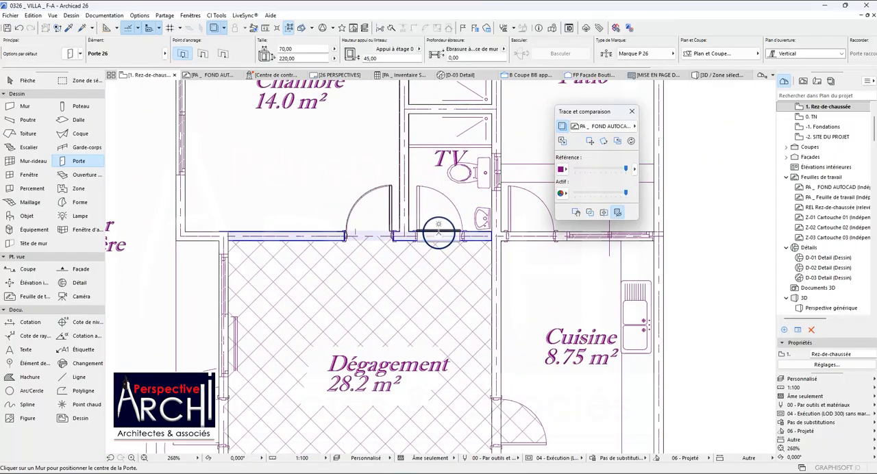
click(441, 235)
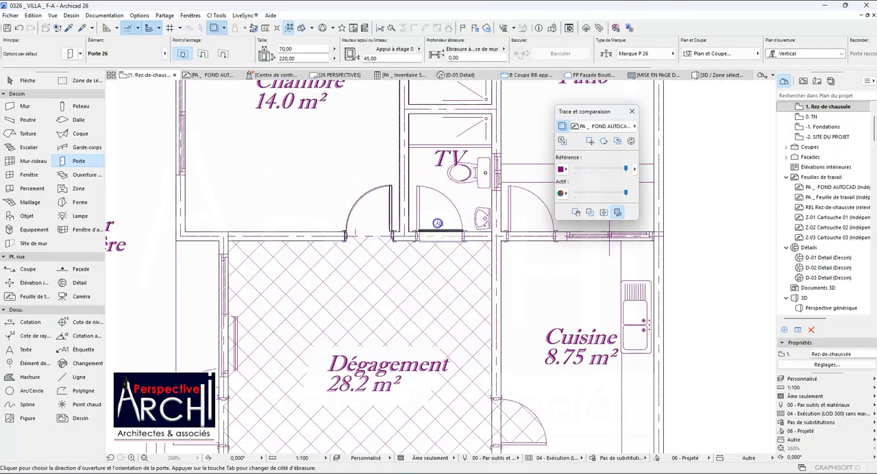
Stretch both sides of the TV washroom door to the traced jambs, making it 80 cm wide.
scroll(424, 196, up, 5)
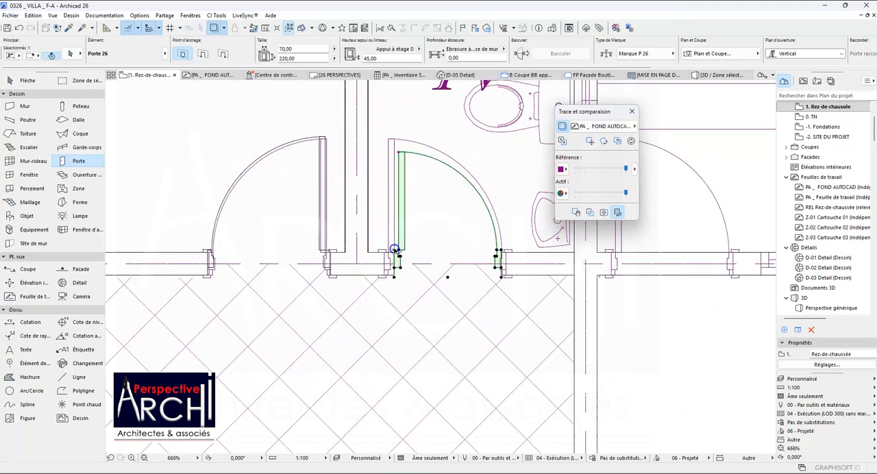
scroll(395, 250, up, 2)
click(390, 241)
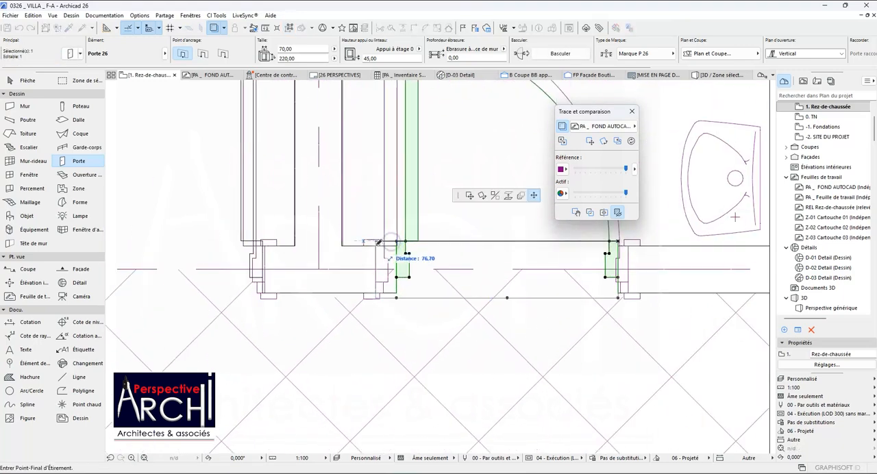
click(378, 241)
scroll(373, 249, down, 2)
scroll(473, 254, up, 4)
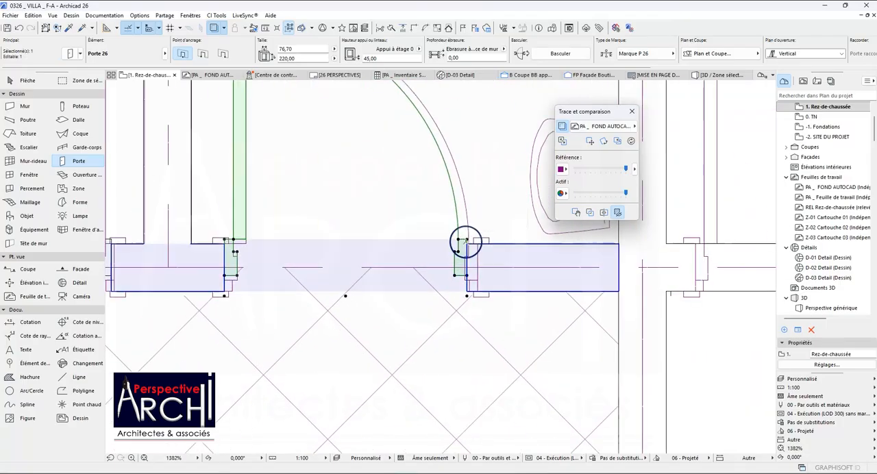
click(466, 275)
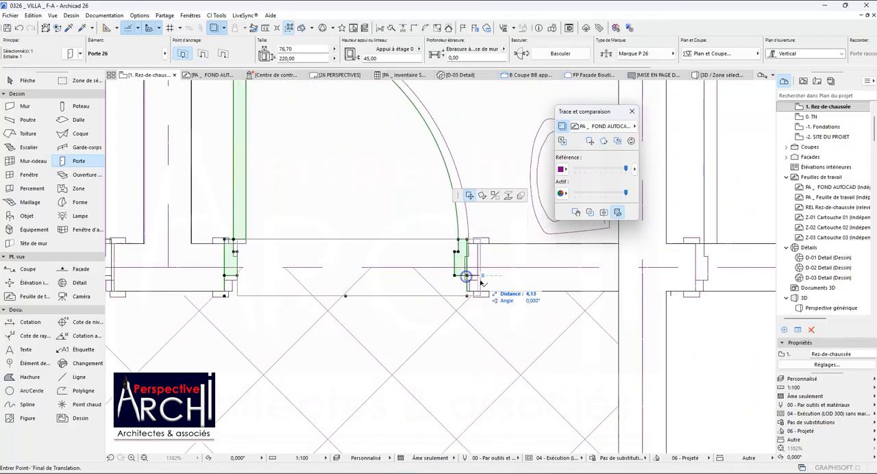
click(468, 277)
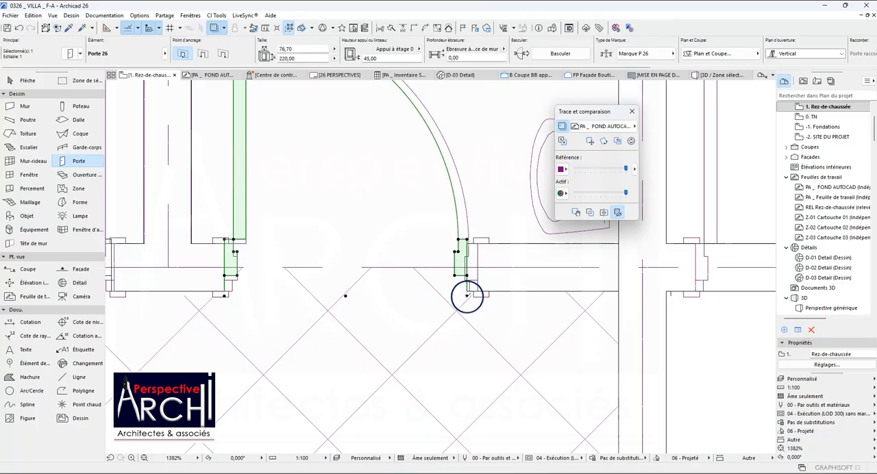
click(467, 296)
click(482, 288)
scroll(413, 277, down, 4)
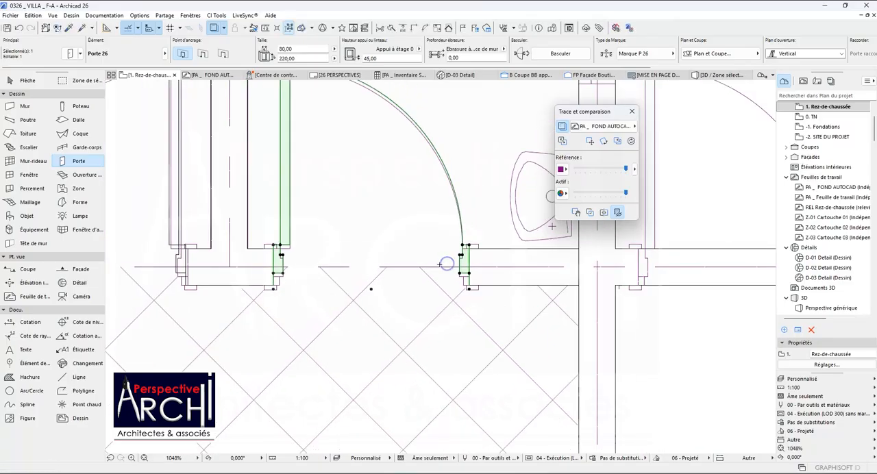
Copy the washroom door's 80 × 220 settings and place a matching door between the 14.0 m² Chambre and SDB, opening into SDB.
click(68, 27)
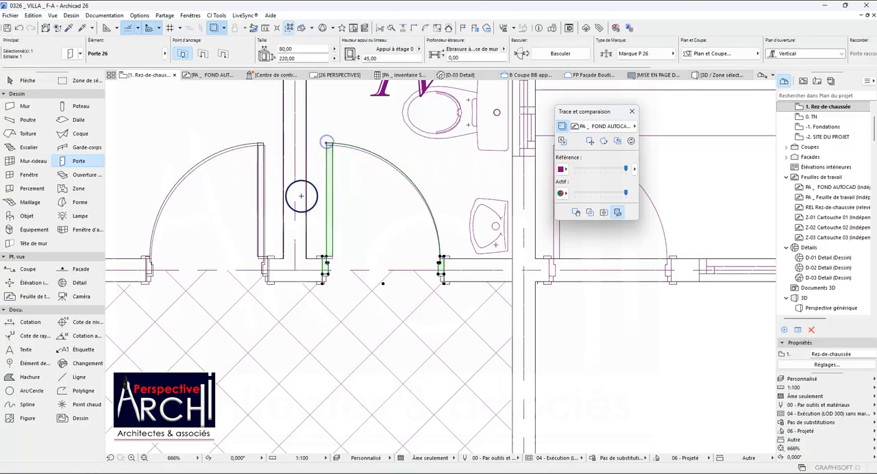
scroll(301, 196, down, 6)
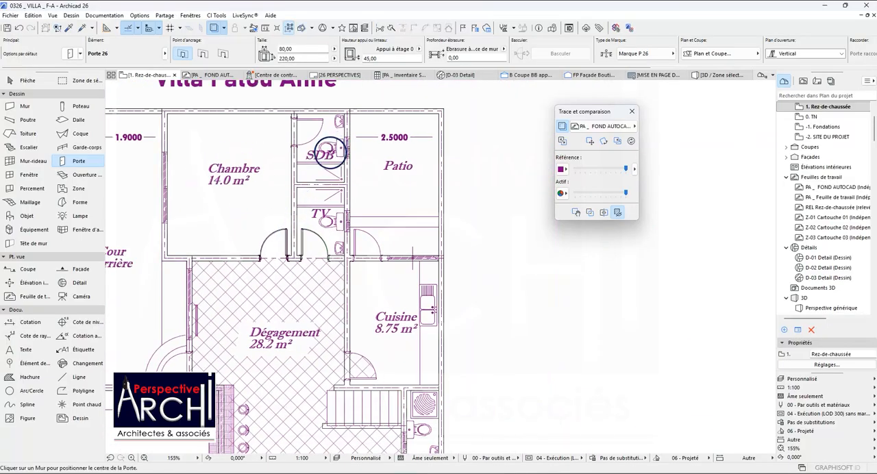
scroll(329, 151, up, 3)
scroll(328, 155, down, 2)
scroll(304, 156, up, 3)
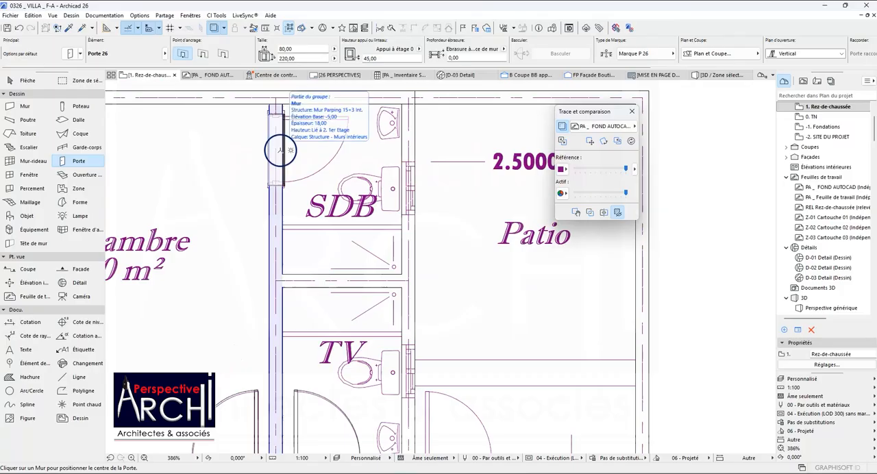
click(281, 149)
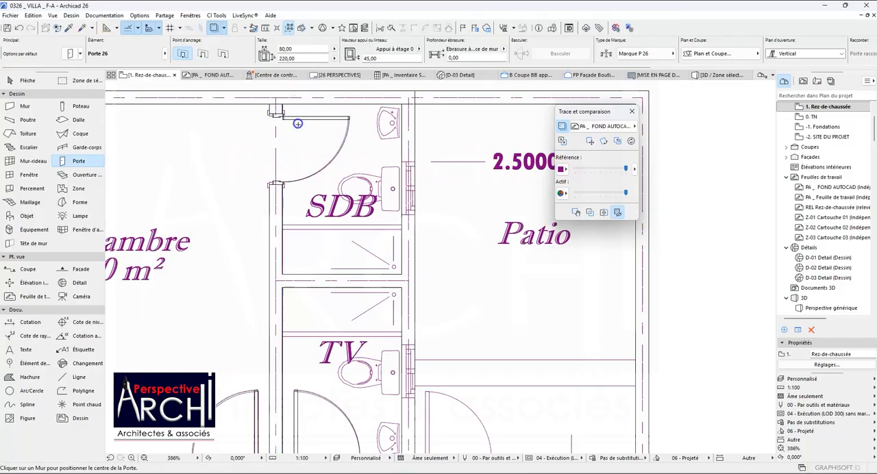
Place an 80 × 220 door between the 13.4 m² Chambre and its bathroom, opening into the bedroom over the traced door.
scroll(297, 124, down, 7)
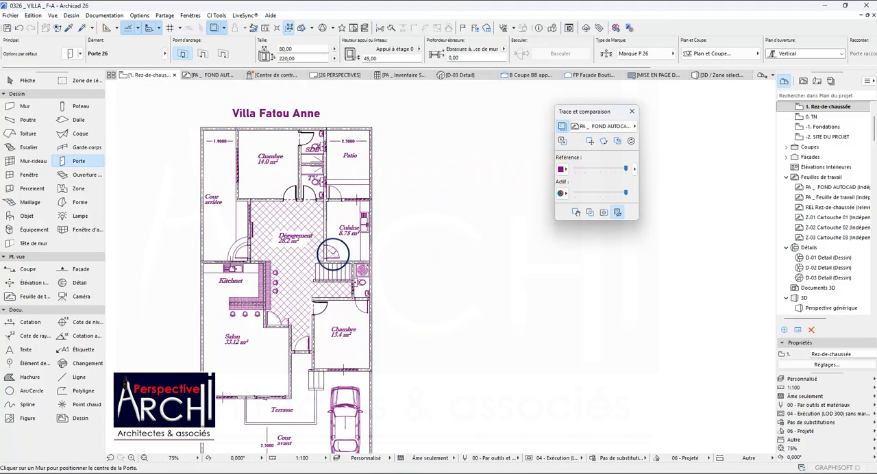
scroll(333, 257, up, 3)
scroll(371, 321, up, 6)
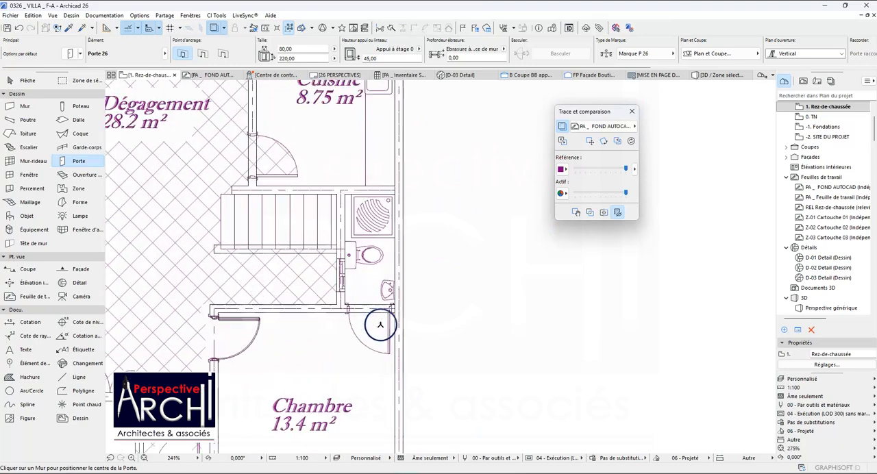
click(362, 302)
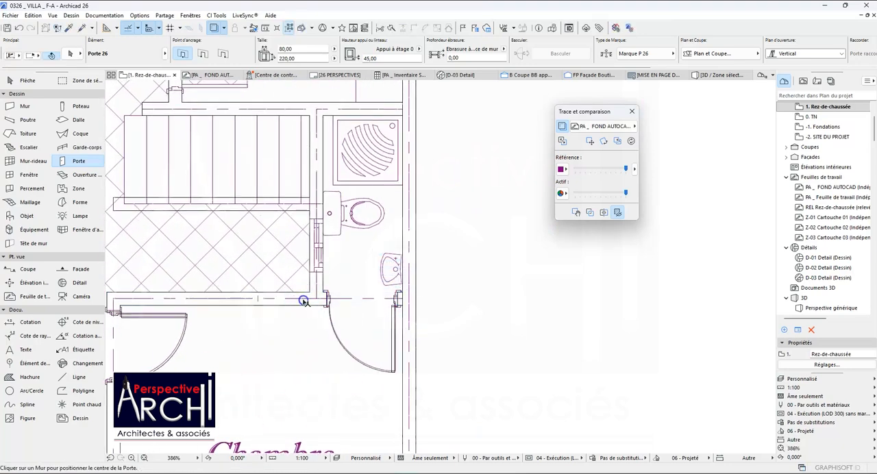
Pick up the settings of the 80 × 220 door D-02 between Couloir and Cuisine in the neighbouring furnished house plan.
scroll(389, 229, down, 4)
scroll(389, 229, down, 3)
scroll(313, 302, up, 3)
scroll(309, 303, down, 2)
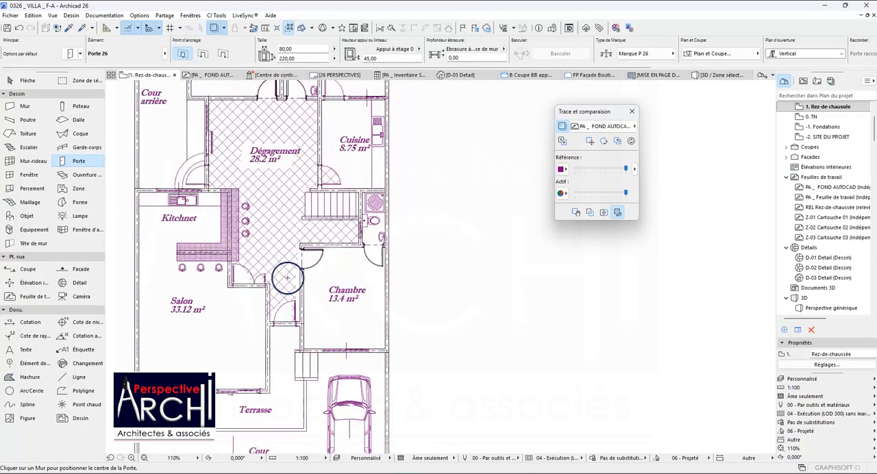
scroll(294, 236, down, 10)
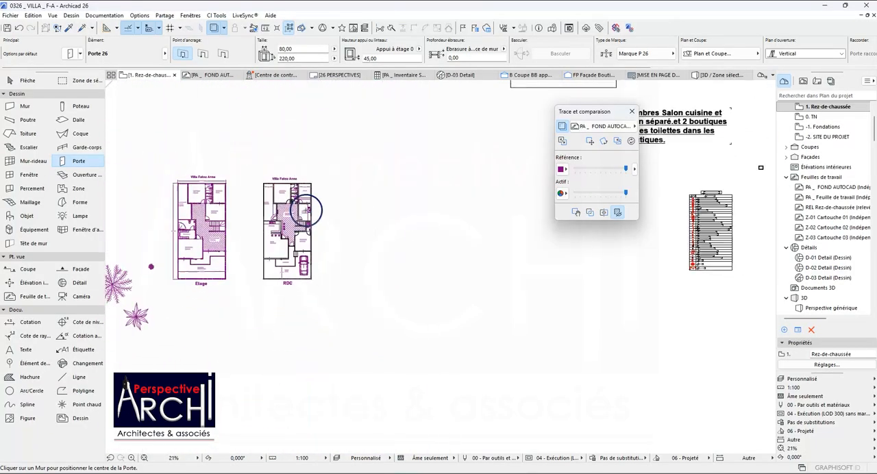
scroll(278, 228, down, 2)
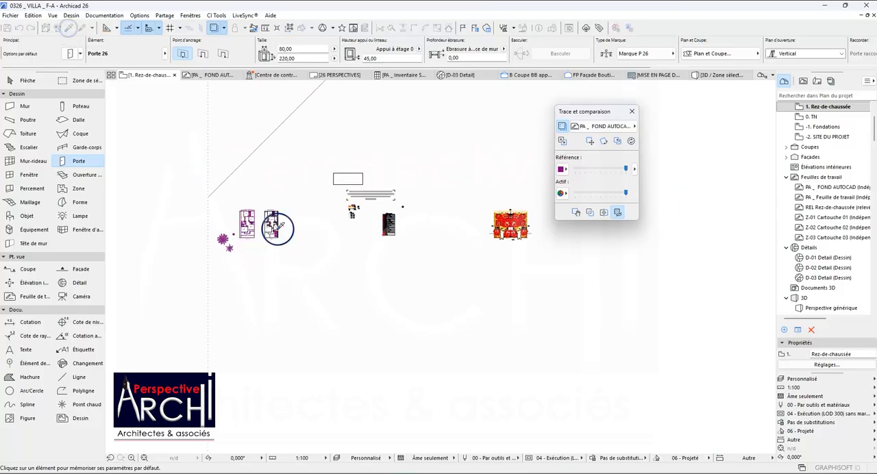
scroll(373, 196, up, 8)
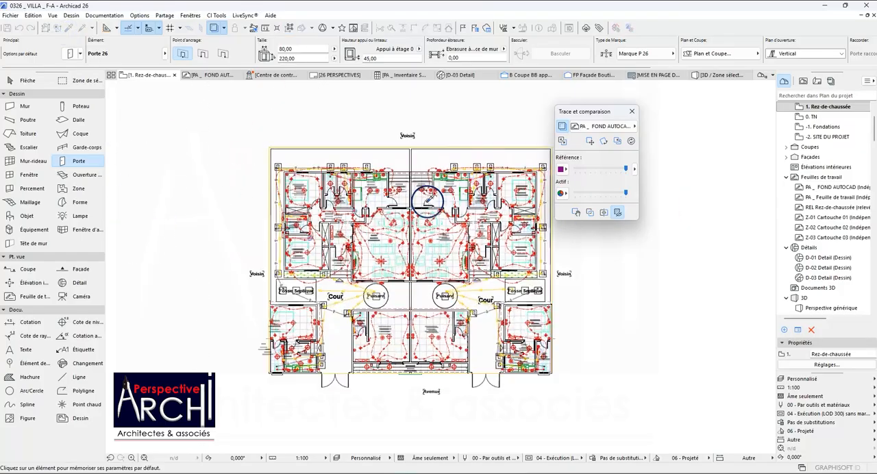
scroll(379, 204, up, 2)
scroll(297, 210, down, 2)
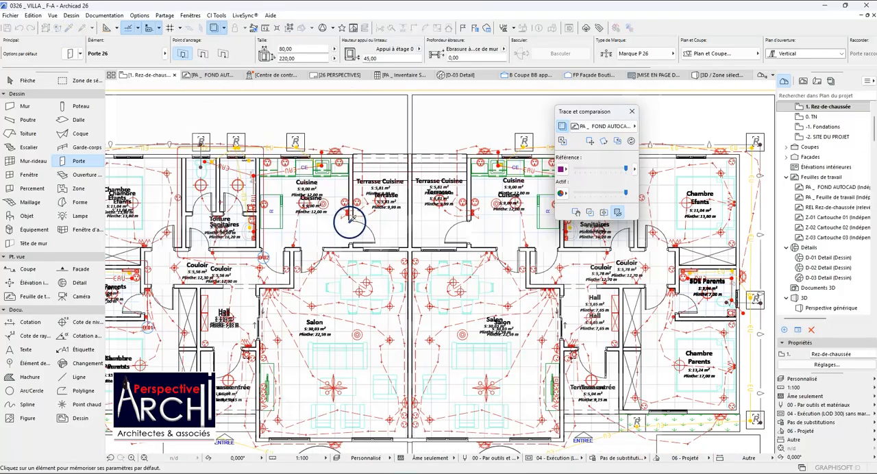
scroll(298, 202, up, 2)
scroll(264, 245, up, 2)
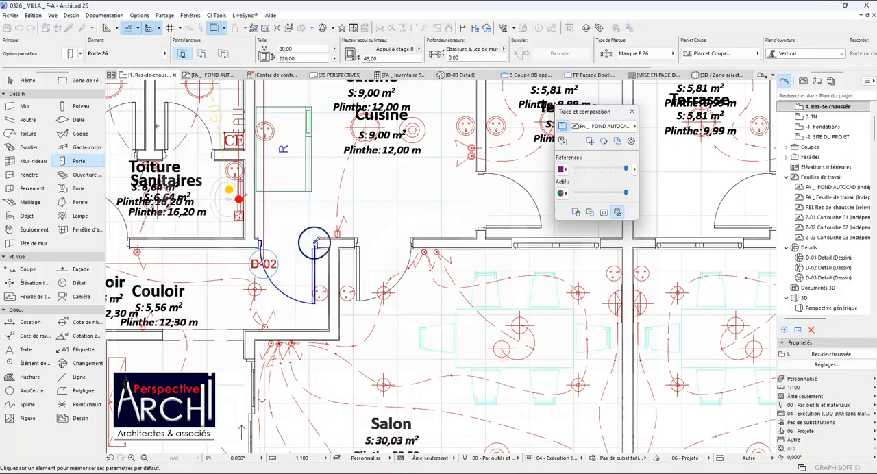
scroll(317, 240, down, 8)
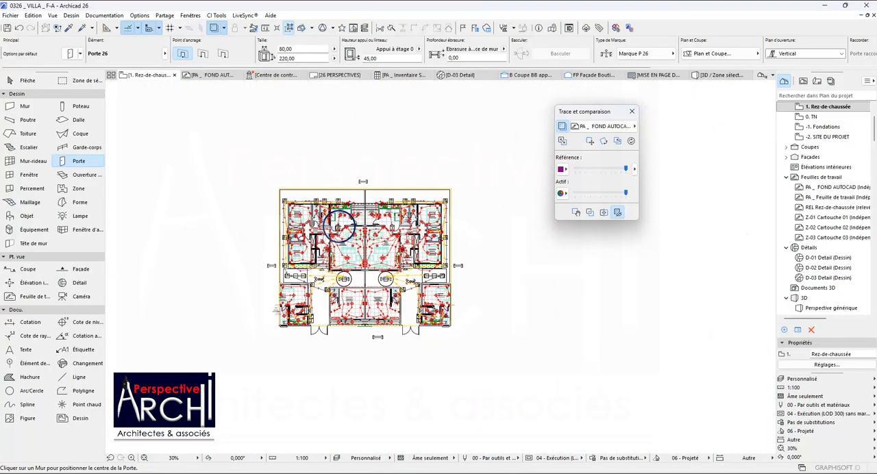
Place an 80 × 220 door in the wall between Dégagement and Cuisine, opening into the kitchen as traced.
scroll(323, 224, down, 3)
scroll(171, 229, up, 4)
scroll(171, 227, down, 2)
scroll(149, 213, up, 3)
scroll(269, 204, down, 5)
scroll(128, 212, up, 4)
scroll(158, 226, up, 8)
scroll(309, 209, up, 6)
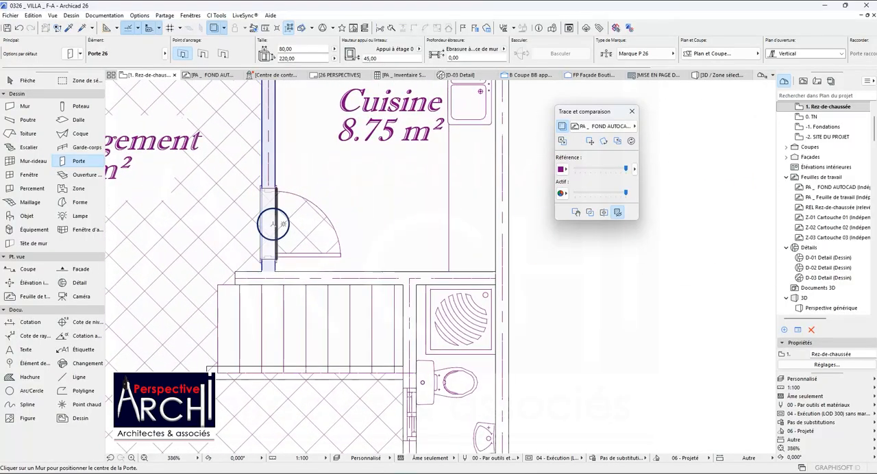
click(272, 224)
click(282, 224)
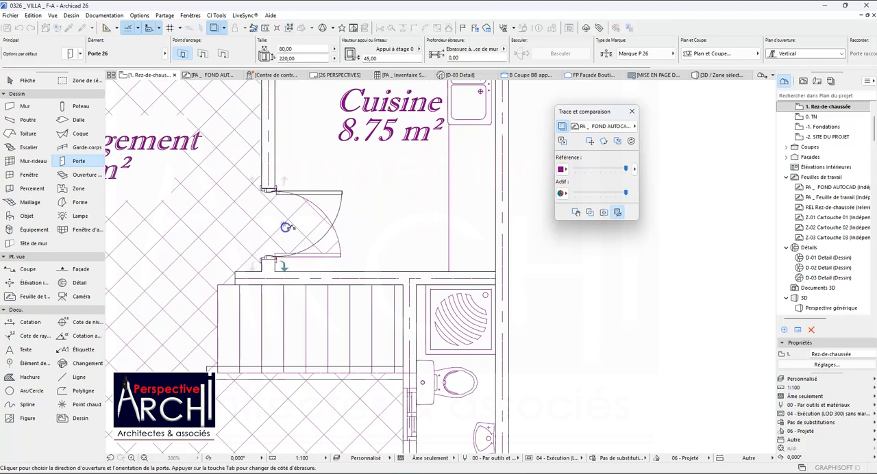
click(314, 250)
scroll(309, 226, down, 10)
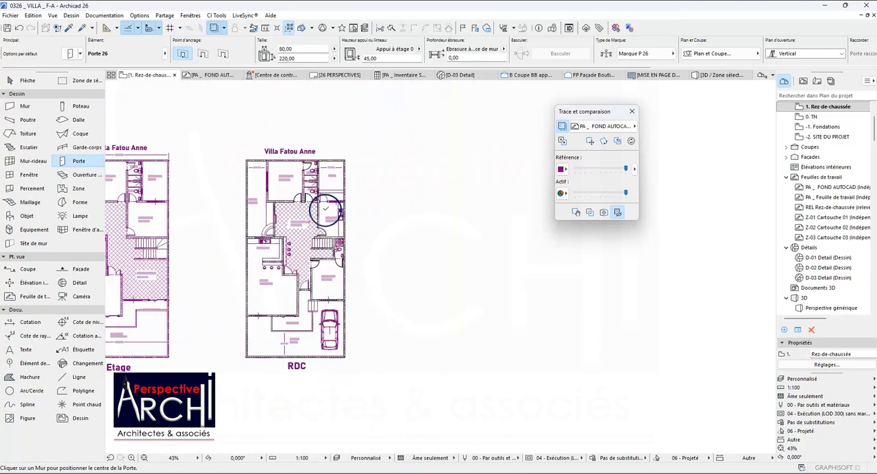
Pick up the settings of the 80 × 220 door between Cuisine and Terrasse Cuisine in the neighbouring furnished house plan.
scroll(307, 211, down, 5)
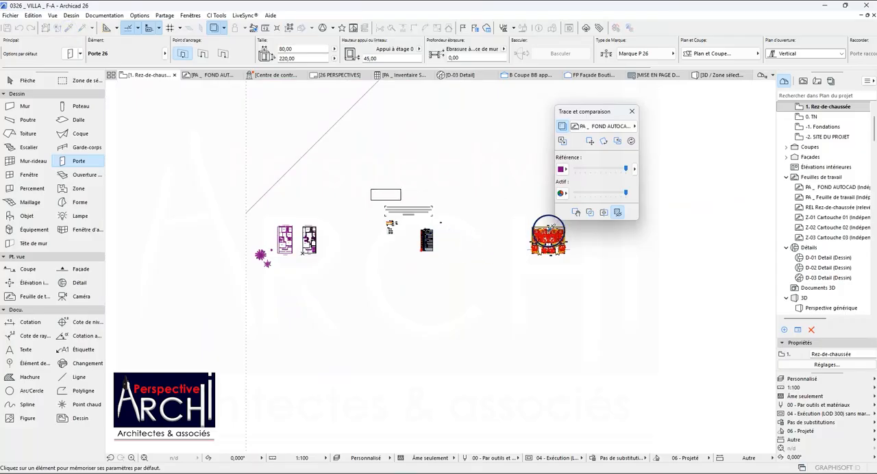
scroll(549, 233, up, 10)
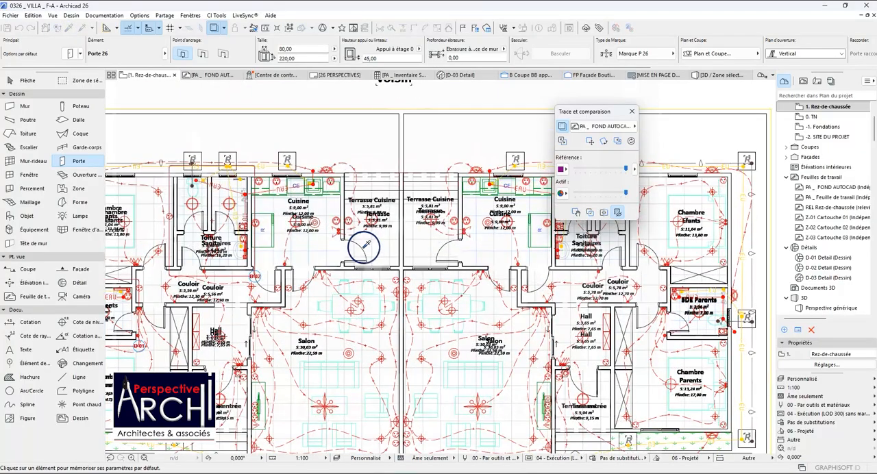
scroll(348, 236, down, 2)
scroll(353, 254, up, 6)
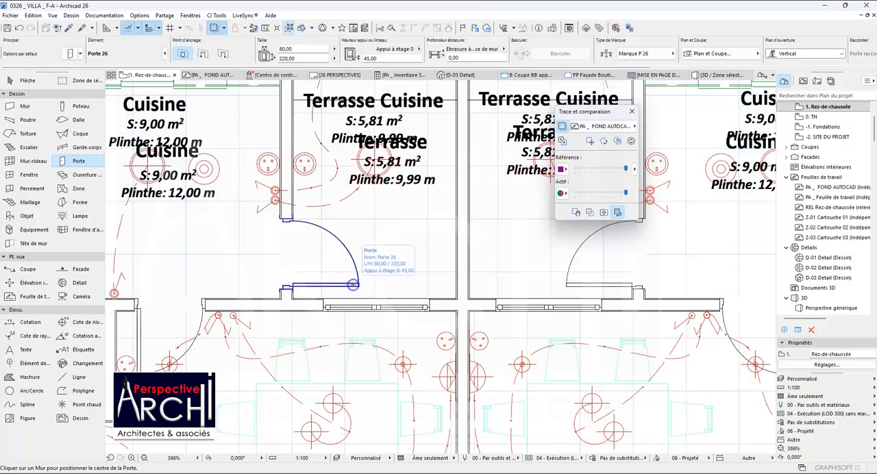
scroll(377, 256, down, 10)
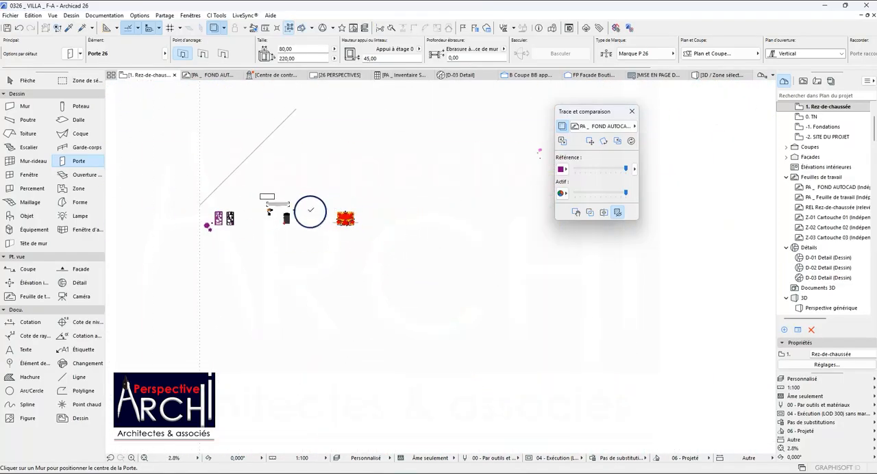
Place an 80 × 220 door in the wall between Cuisine and Patio, opening into the patio over the traced door.
scroll(232, 223, up, 8)
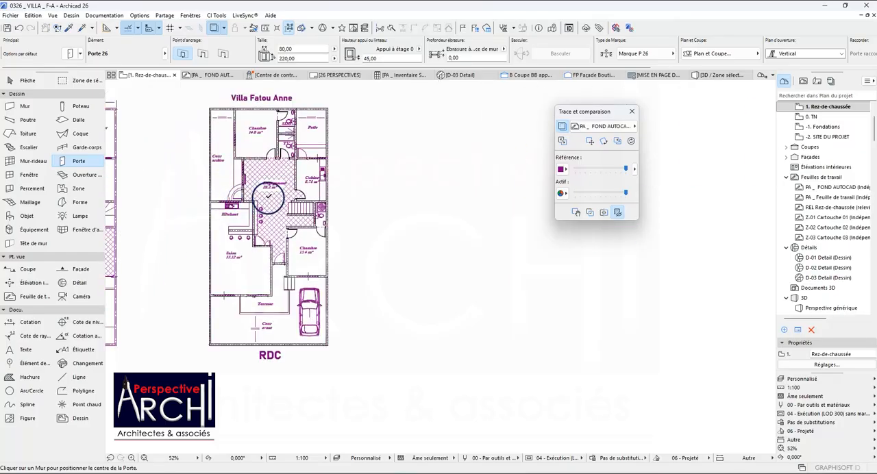
scroll(296, 155, up, 6)
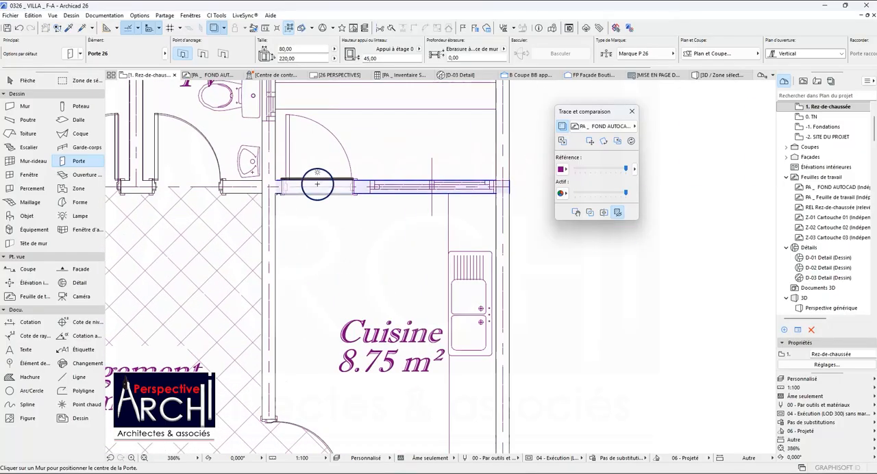
click(318, 185)
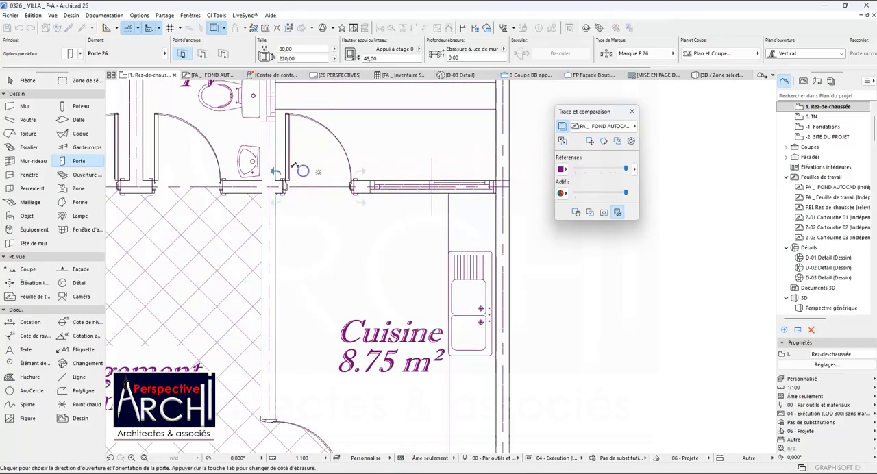
scroll(318, 172, down, 10)
Place an 80 × 220 door in the wall between Dégagement and Cour arrière, opening into the rear courtyard as traced.
scroll(333, 161, up, 6)
scroll(321, 149, down, 2)
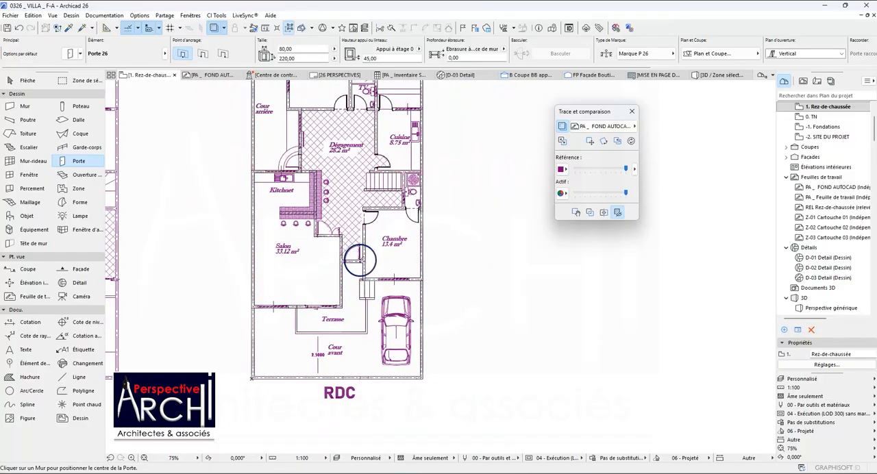
scroll(359, 259, up, 3)
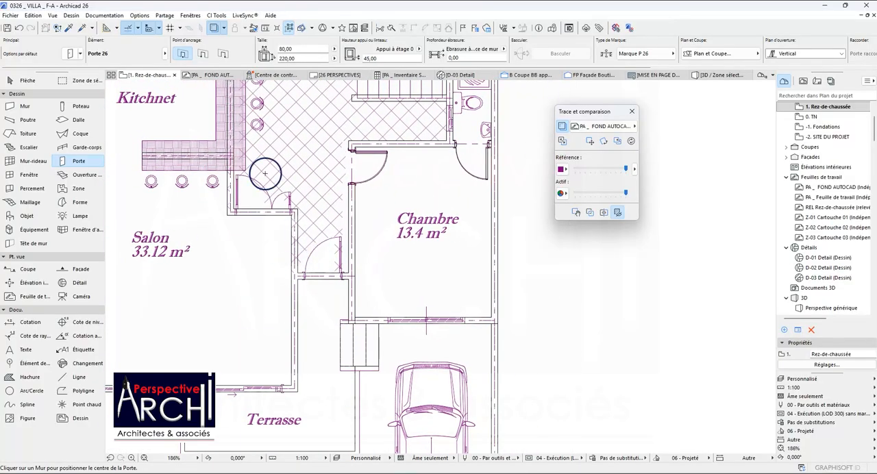
scroll(259, 196, down, 3)
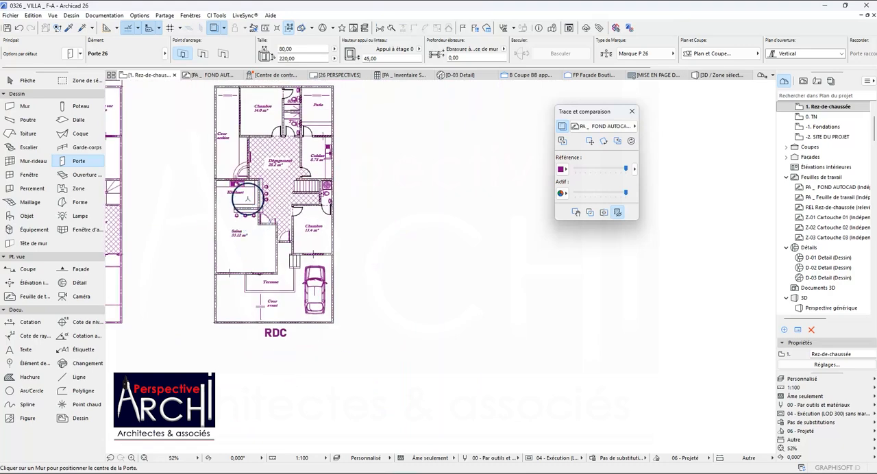
scroll(265, 173, up, 3)
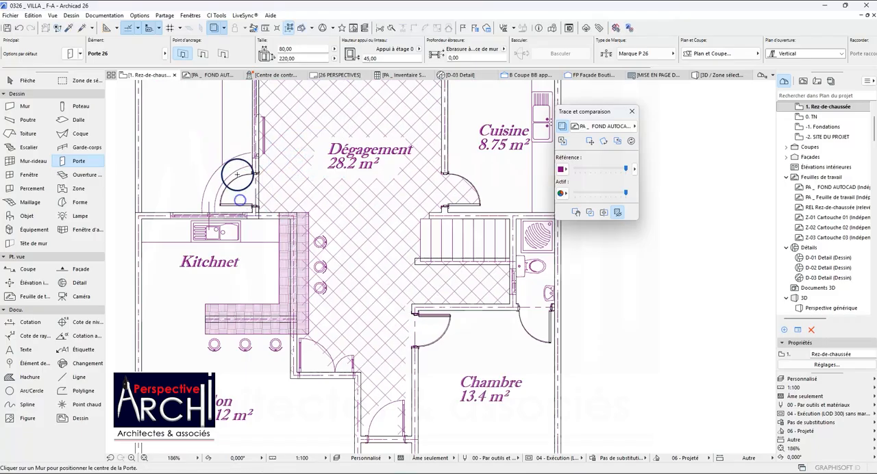
Pick up the settings of the 100 × 220 door between Hall and Terrasse entrée in the neighbouring furnished house plan.
scroll(236, 174, down, 6)
scroll(266, 163, up, 3)
scroll(259, 170, down, 5)
scroll(254, 177, down, 2)
scroll(260, 146, up, 3)
scroll(281, 182, down, 5)
scroll(461, 207, up, 5)
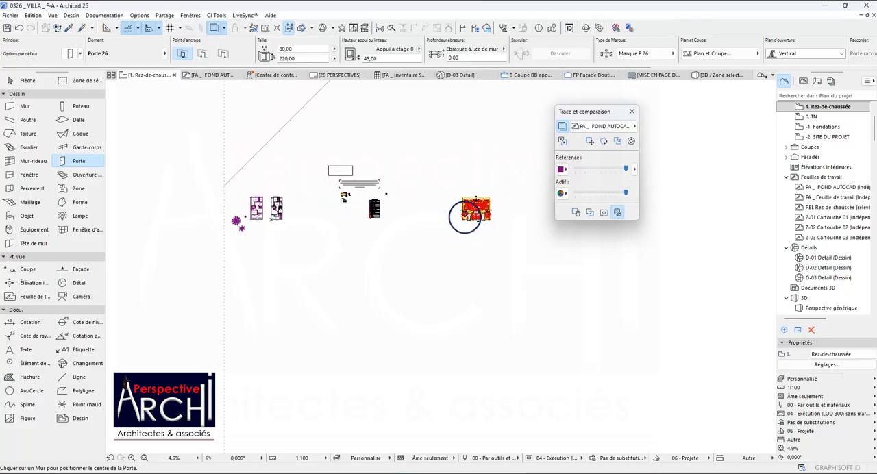
scroll(454, 199, up, 5)
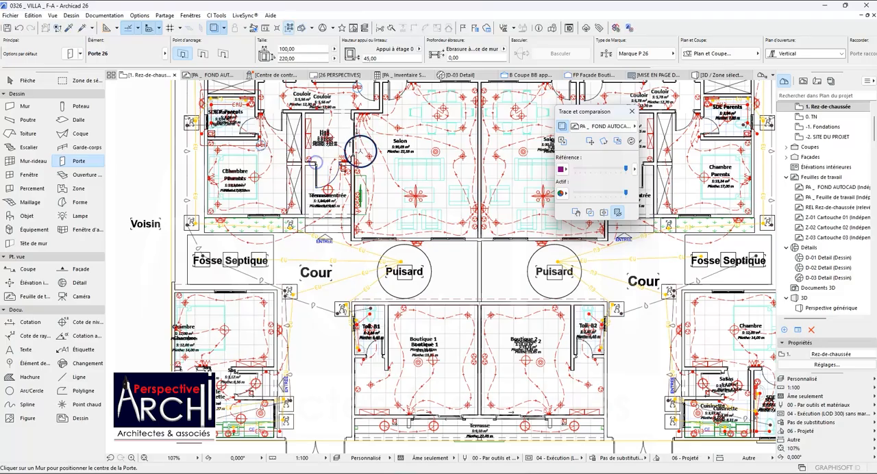
Place a 100 × 220 door in the entrance wall between Salon and Chambre, opening into the Dégagement as traced.
scroll(360, 151, down, 12)
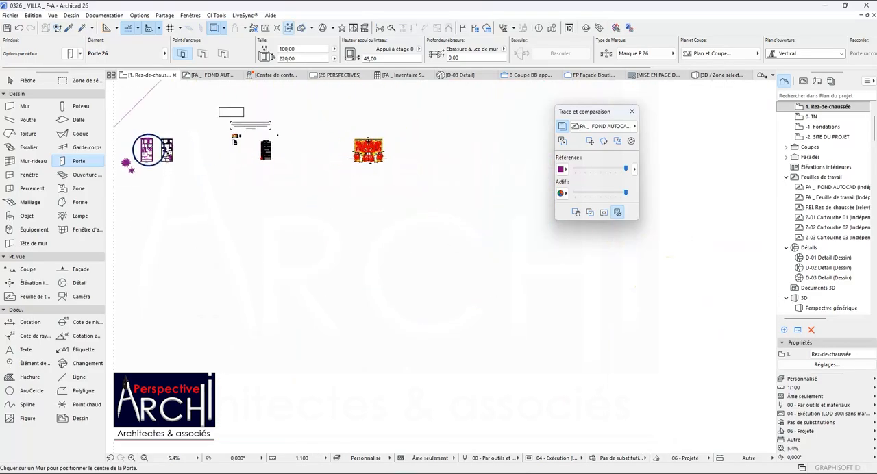
scroll(152, 149, up, 12)
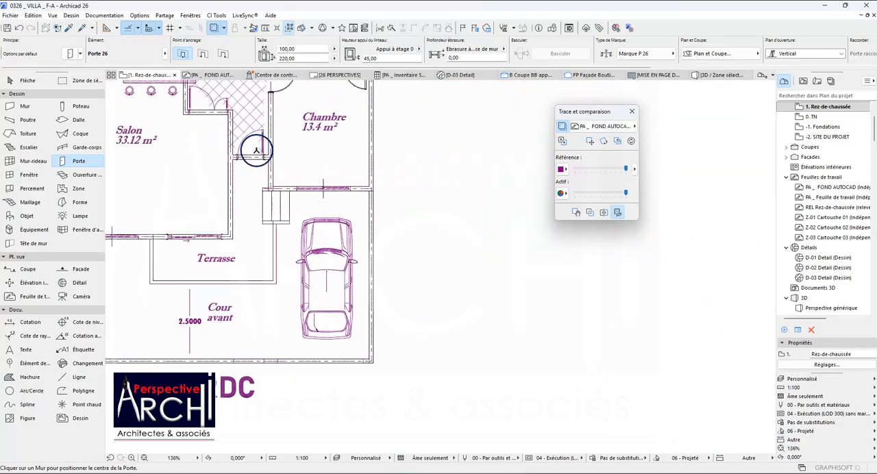
scroll(255, 151, up, 2)
scroll(248, 156, up, 3)
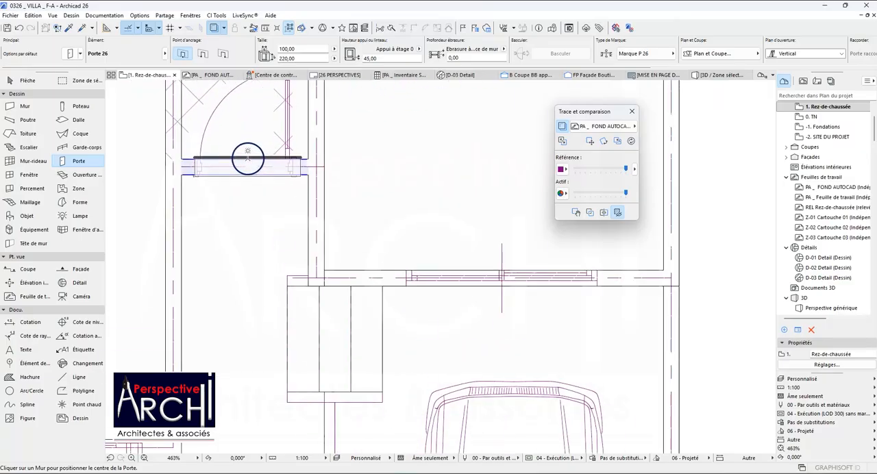
click(247, 159)
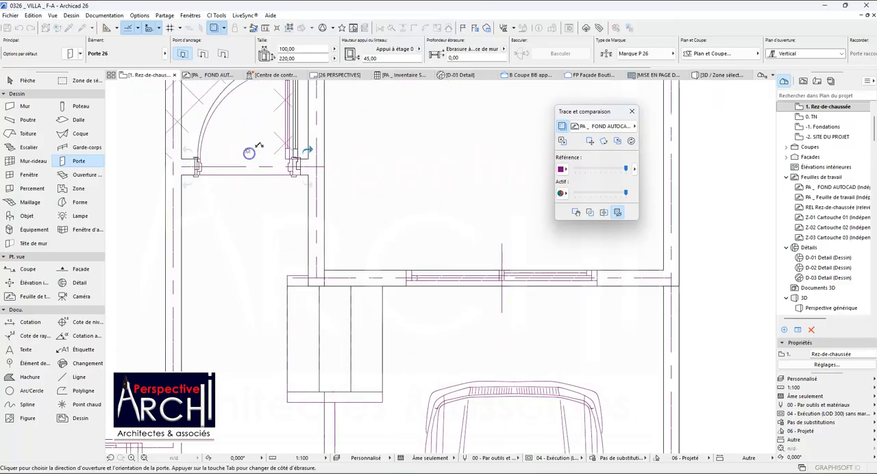
Select the new entrance door and move it so its frame corner meets the outer corner of the traced frame.
click(297, 160)
scroll(298, 160, up, 6)
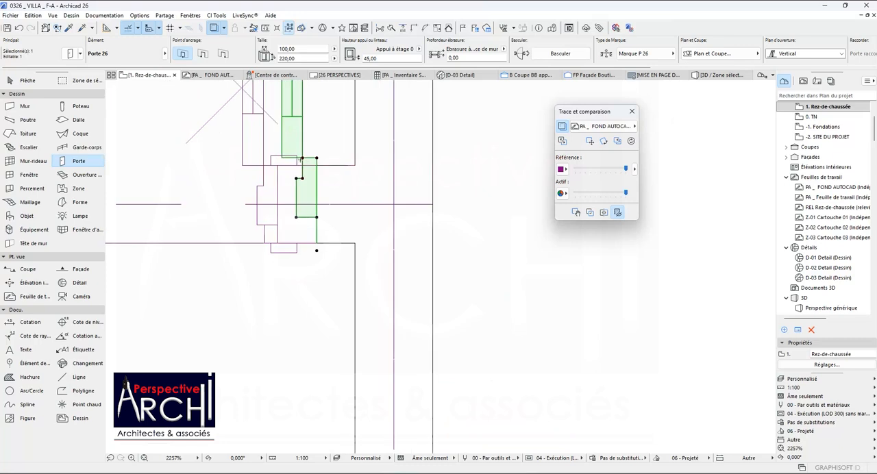
click(282, 165)
scroll(319, 147, down, 3)
scroll(199, 153, up, 6)
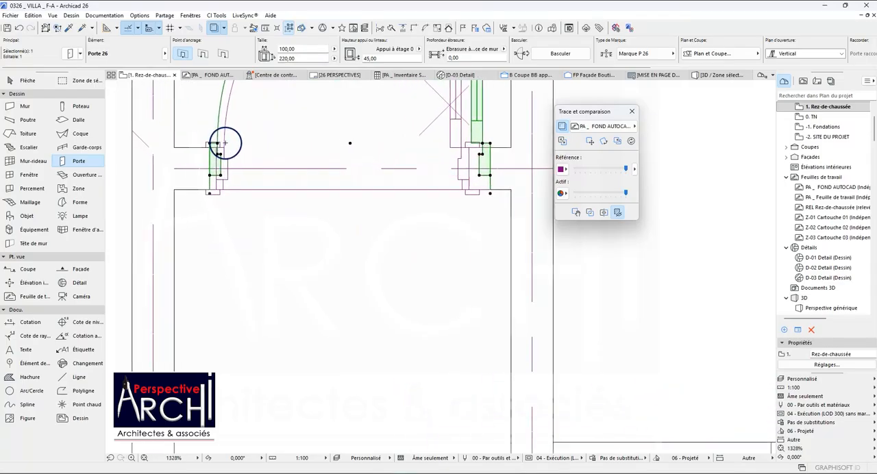
key(ctrl+d)
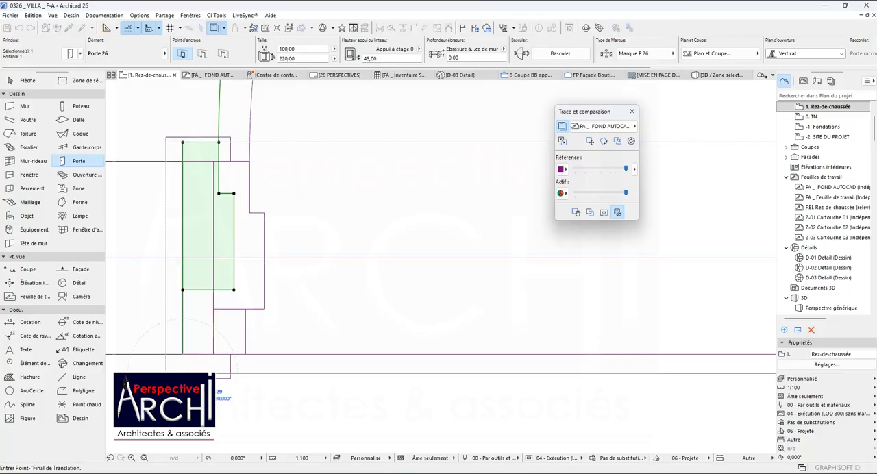
click(168, 374)
scroll(212, 330, down, 5)
scroll(187, 279, down, 10)
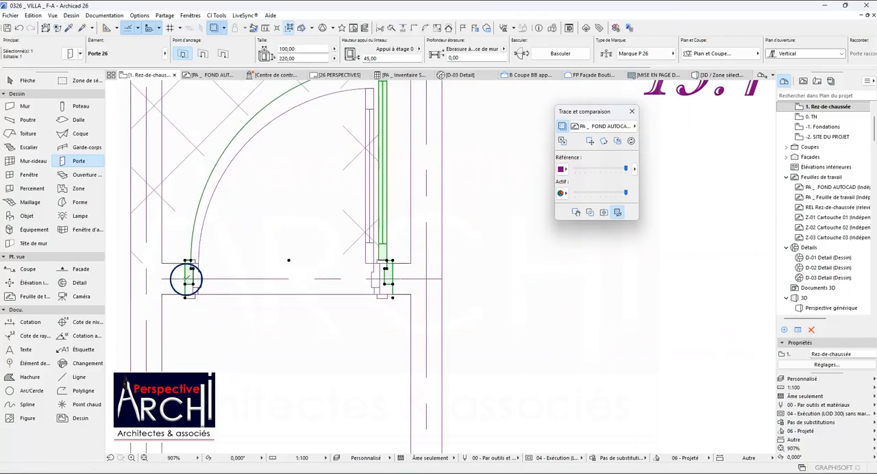
Pick up the settings of the 150 × 210 sliding door between Hall and Salon in the neighbouring furnished house plan.
scroll(222, 260, down, 3)
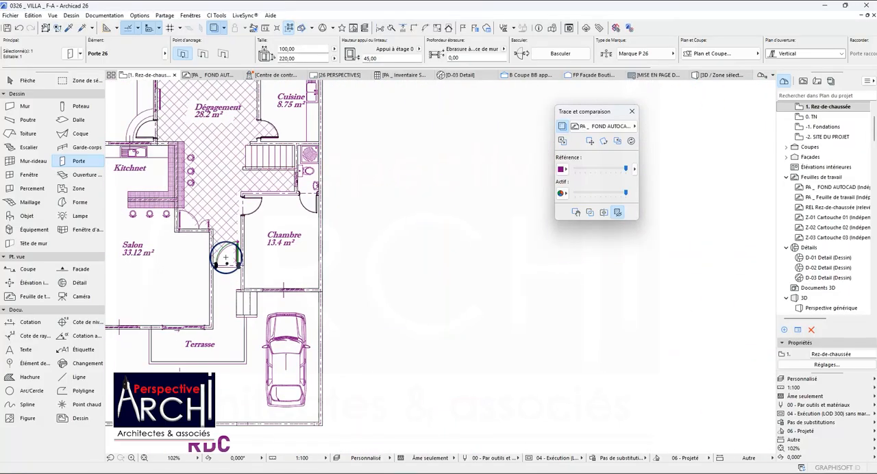
scroll(236, 226, down, 2)
scroll(302, 231, down, 8)
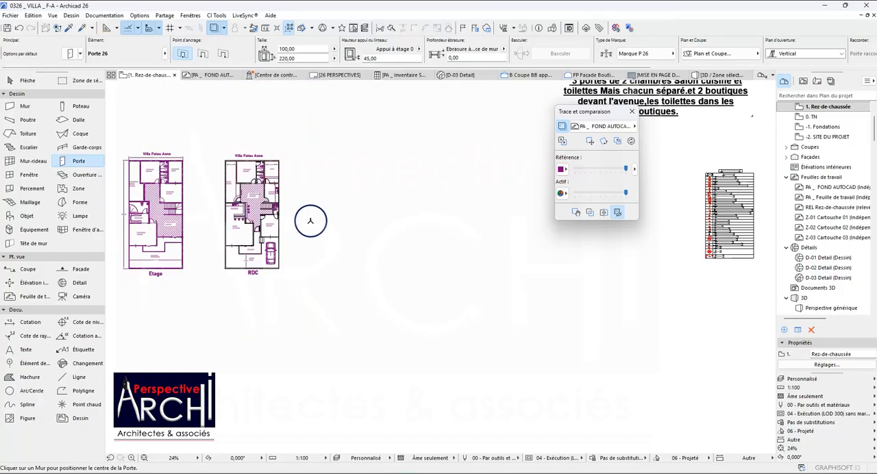
click(68, 29)
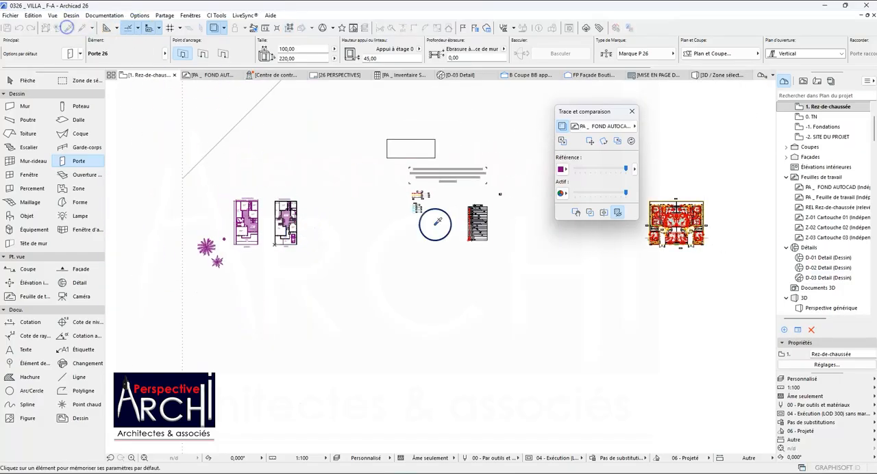
scroll(499, 223, up, 1)
middle_drag(499, 224, 464, 239)
scroll(380, 280, down, 2)
scroll(590, 252, up, 6)
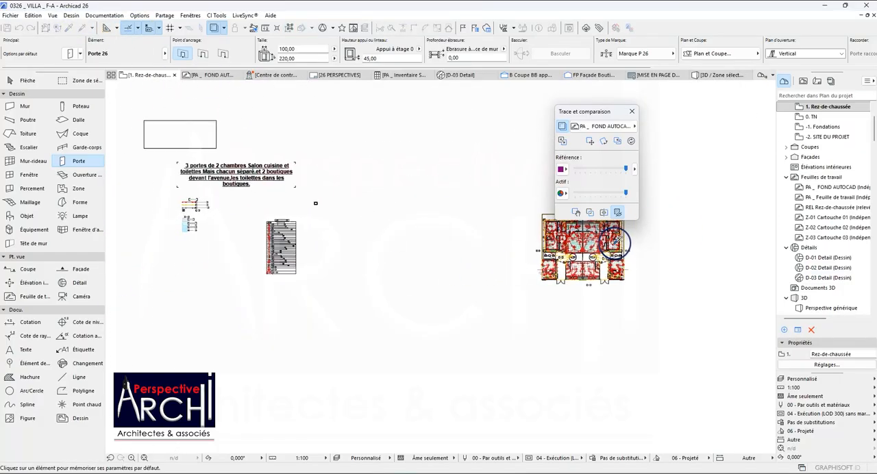
scroll(382, 304, down, 3)
scroll(452, 263, up, 5)
scroll(452, 263, up, 3)
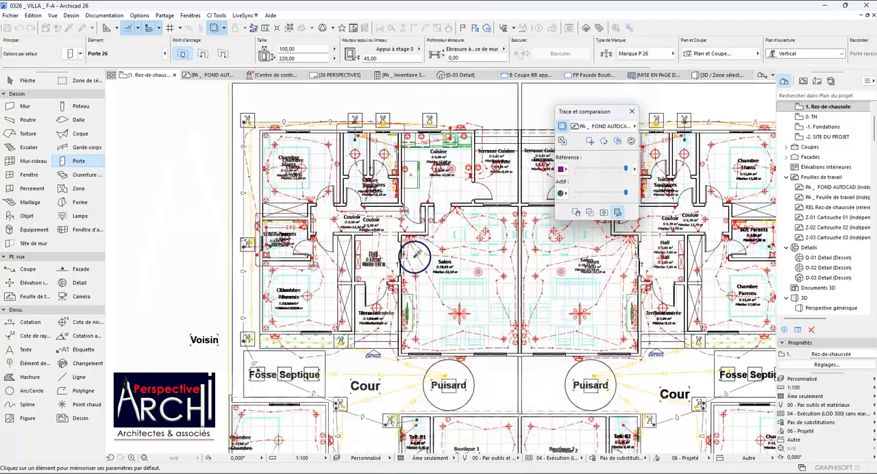
scroll(399, 240, up, 2)
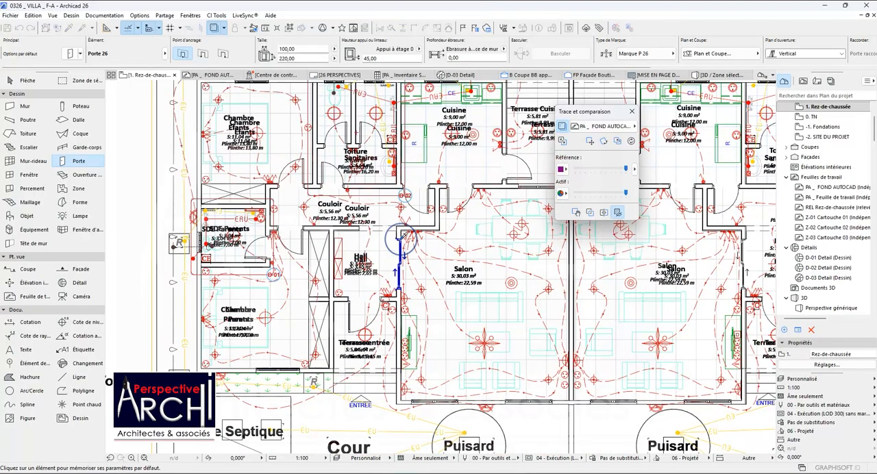
click(399, 241)
scroll(398, 254, down, 5)
scroll(398, 250, down, 7)
scroll(131, 235, up, 8)
scroll(277, 282, up, 3)
scroll(280, 263, up, 2)
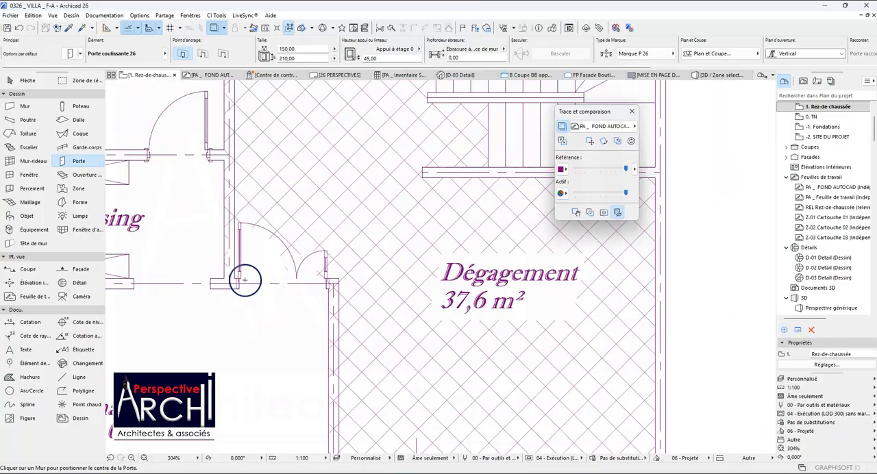
scroll(242, 281, down, 7)
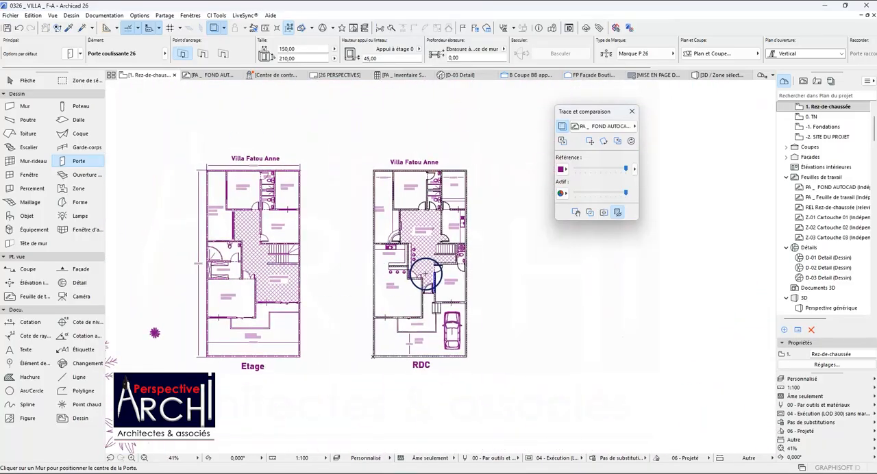
scroll(425, 274, up, 6)
key(Escape)
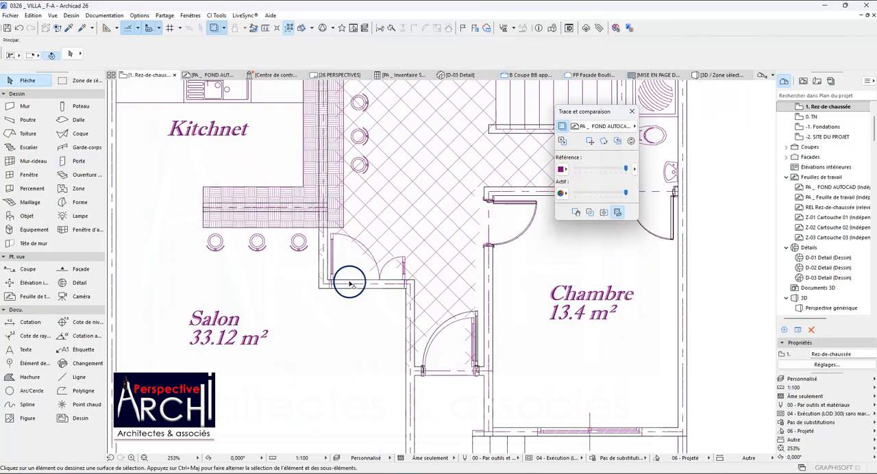
Copy the entrance door's 100 × 220 settings and place such a door between Salon and Dégagement, opening into the Dégagement over the traced double door.
scroll(349, 284, up, 1)
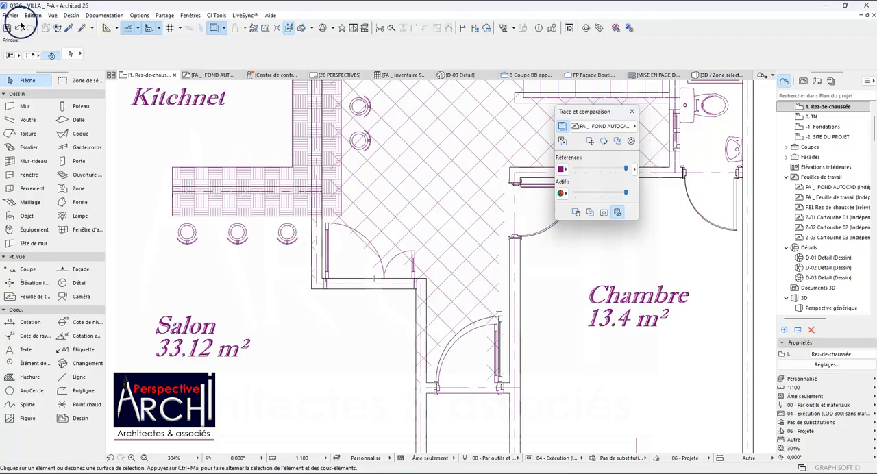
click(56, 27)
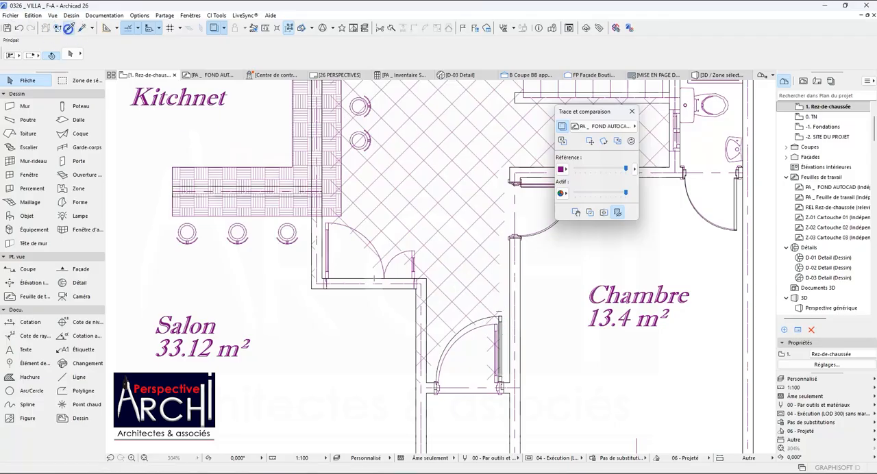
click(501, 317)
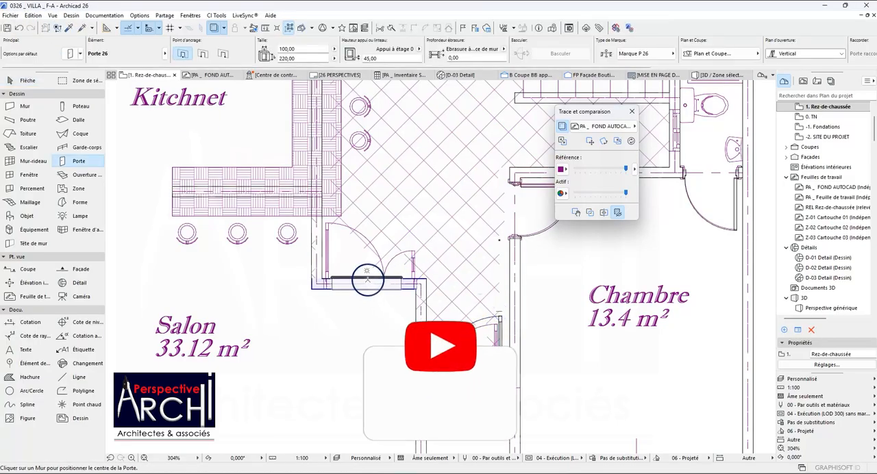
click(370, 280)
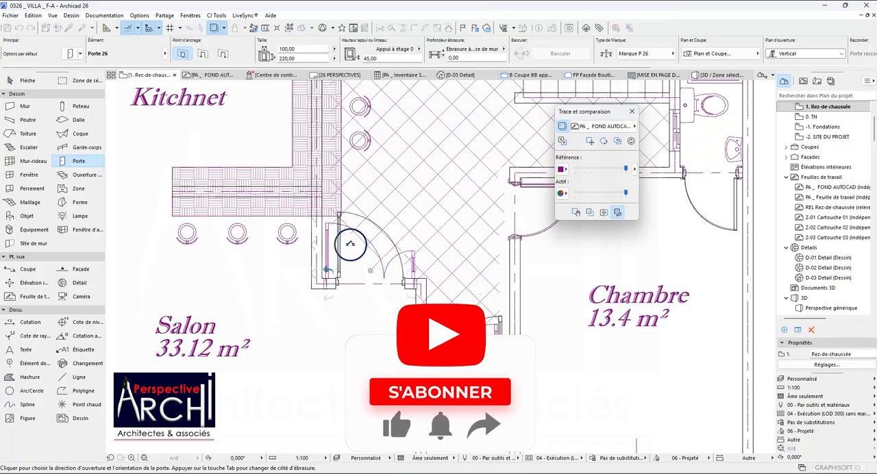
click(337, 280)
Stretch both sides of the door between Salon and Dégagement out to the traced jambs, making it 130.80 wide.
shift+click(338, 282)
scroll(337, 282, down, 1)
scroll(337, 272, up, 5)
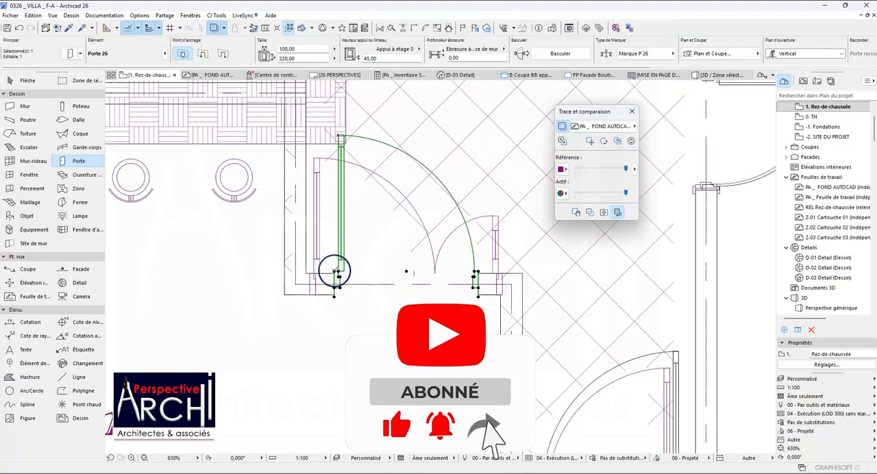
click(335, 272)
click(312, 274)
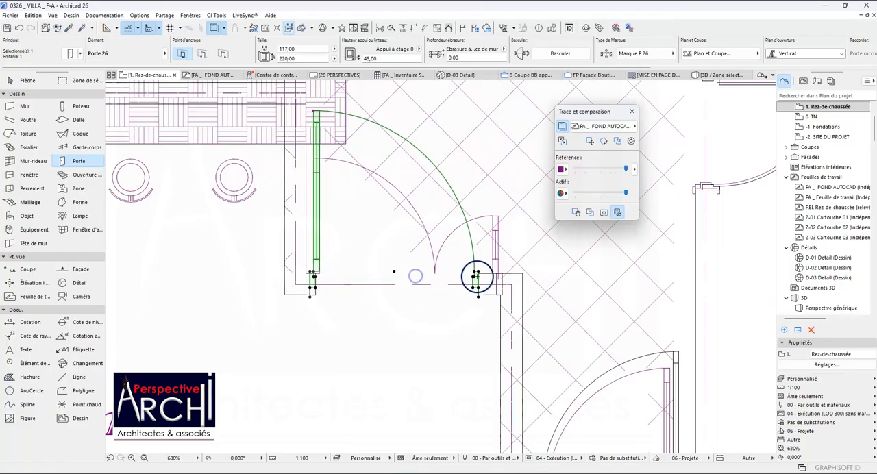
click(478, 272)
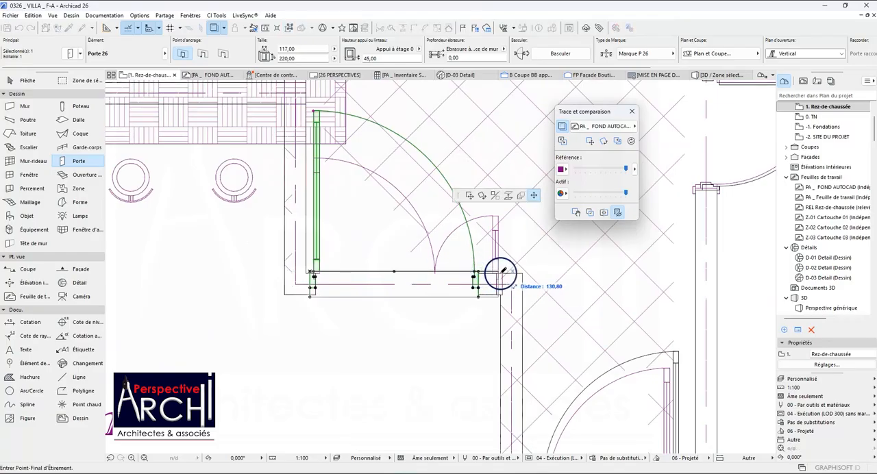
click(488, 274)
scroll(418, 284, down, 2)
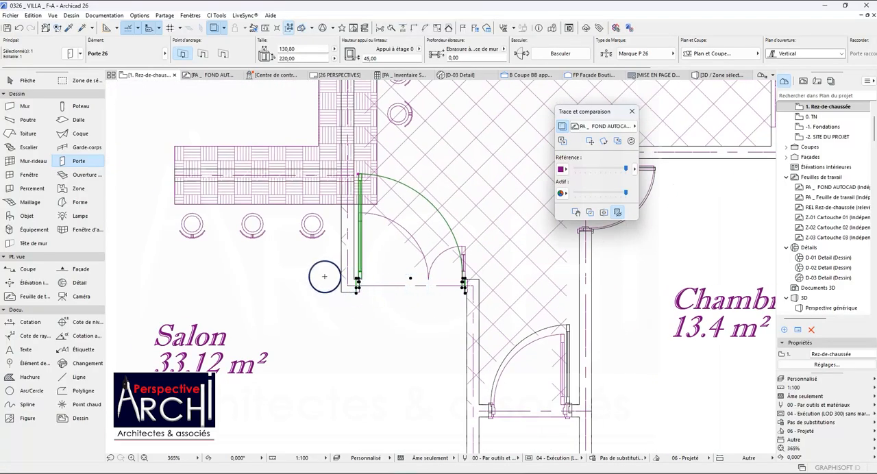
Flip the door between Salon and Dégagement so that it opens into the Salon, hinged at the opposite jamb.
scroll(325, 276, down, 5)
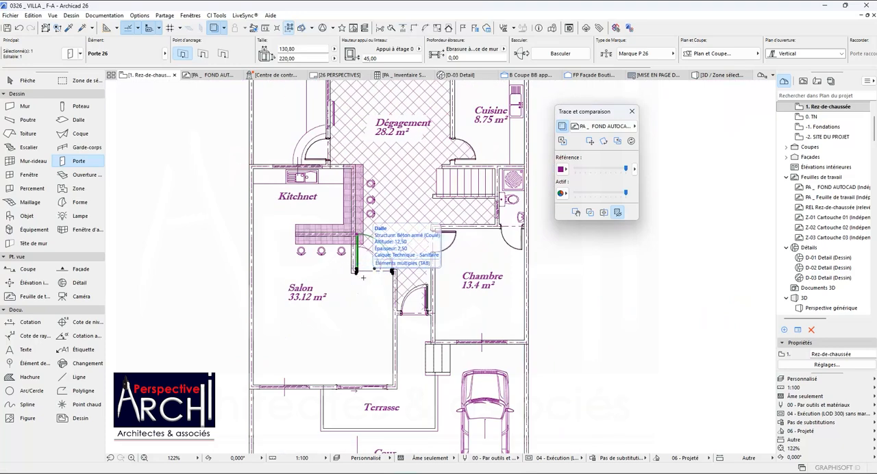
scroll(408, 276, down, 1)
scroll(453, 253, up, 1)
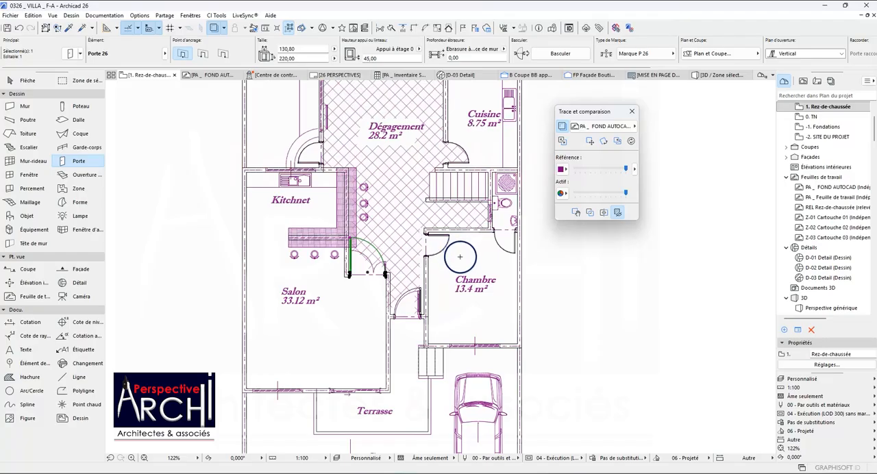
scroll(352, 248, down, 2)
scroll(357, 254, up, 6)
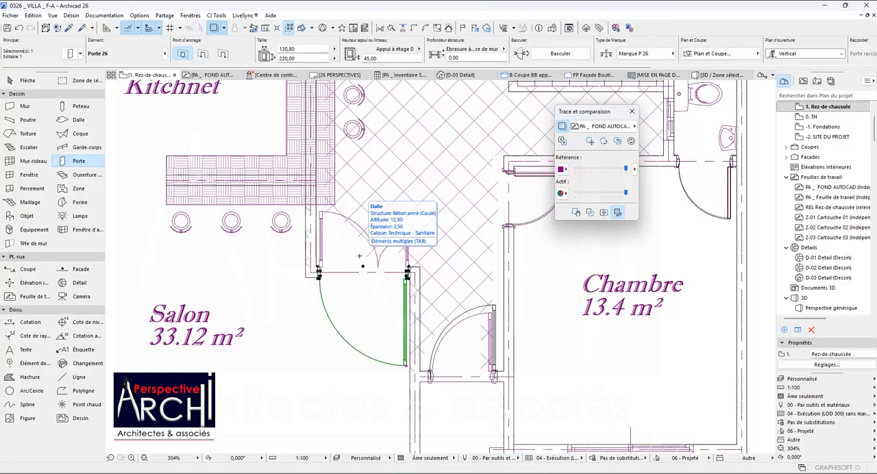
scroll(359, 256, up, 2)
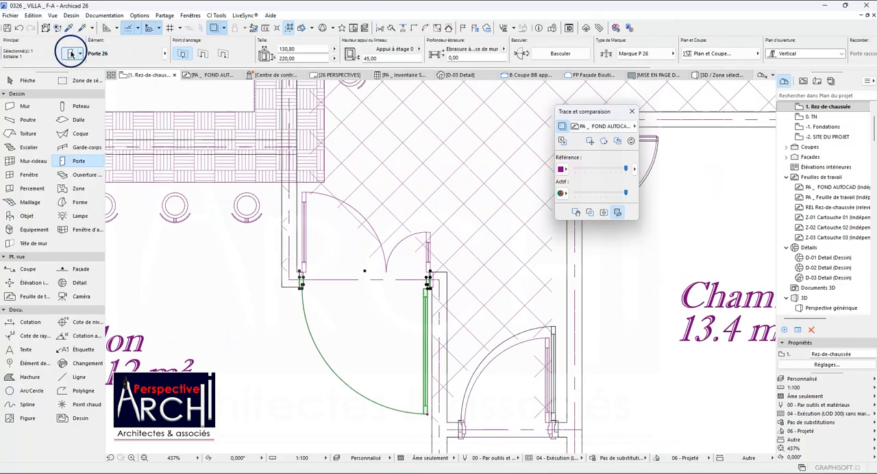
Open the settings of the door between Salon and Dégagement and examine its parameter pages, from surfaces and description to the exterior casing styles.
key(ctrl+t)
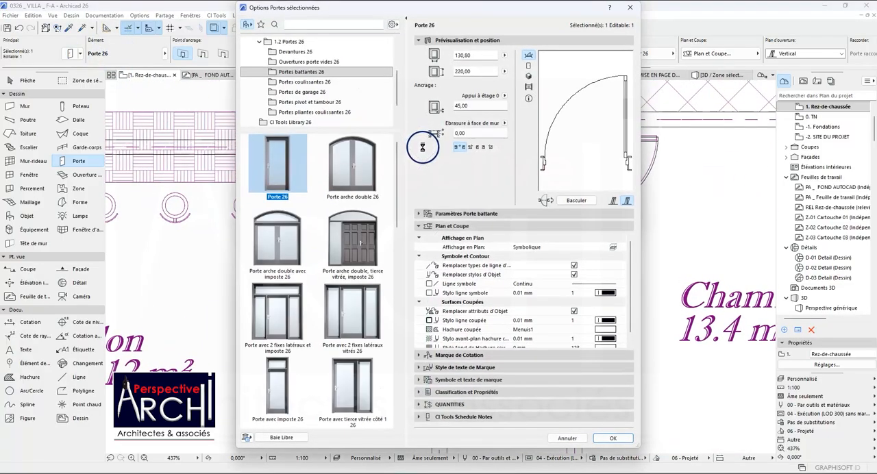
click(497, 217)
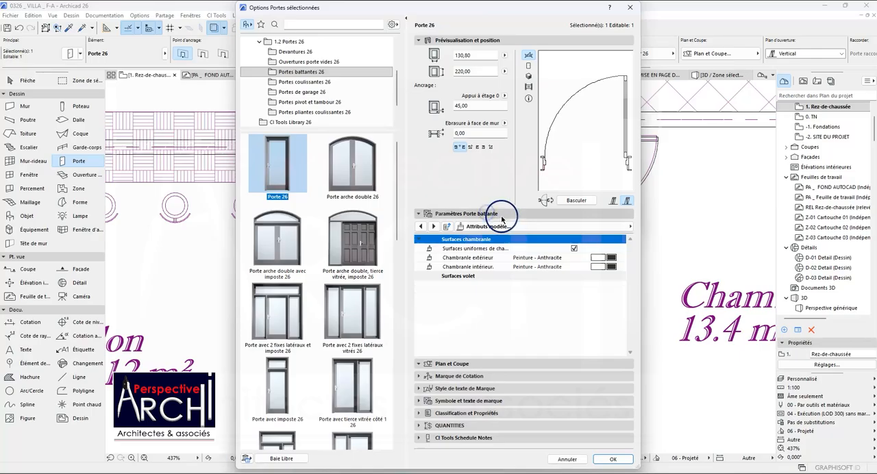
click(434, 226)
click(433, 226)
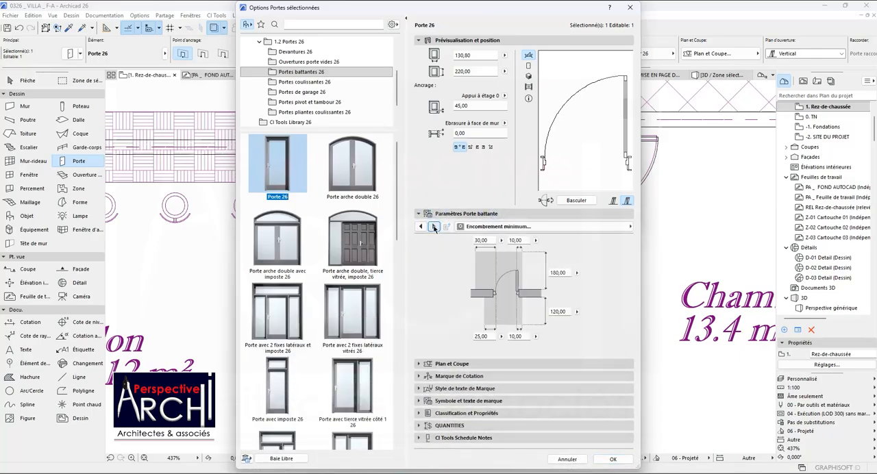
click(433, 226)
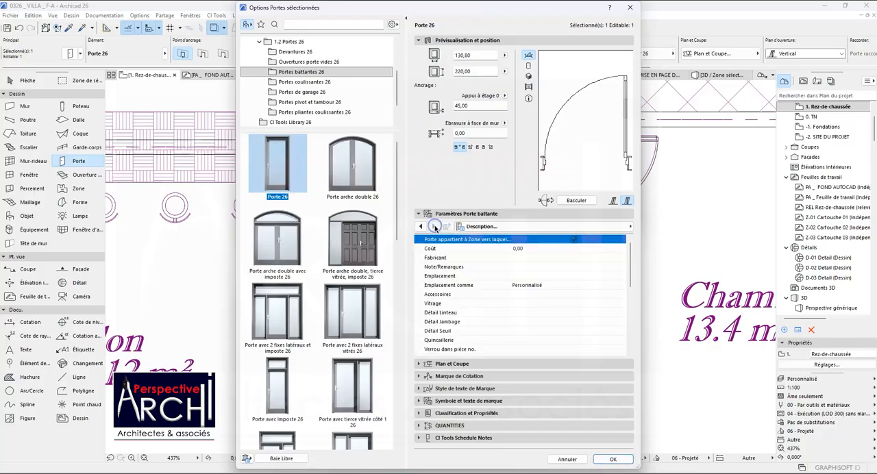
click(421, 227)
click(421, 227)
click(421, 227)
click(421, 226)
click(421, 227)
click(421, 227)
click(421, 227)
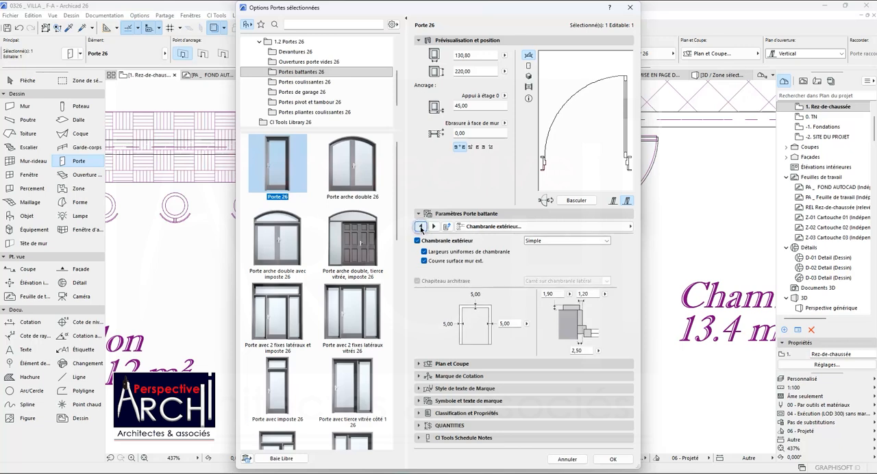
click(532, 241)
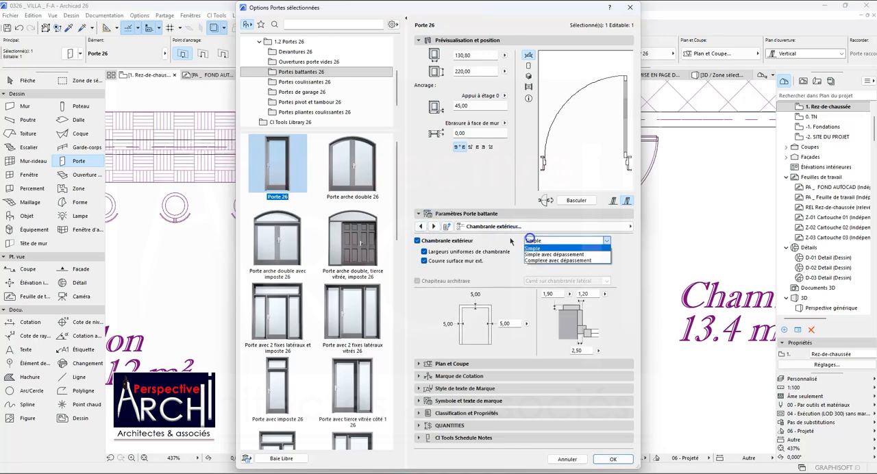
Examine the door's sill, fixings, lintel, opening lines, handle and opening type parameters for a way to make it two-leaf.
click(421, 227)
click(421, 227)
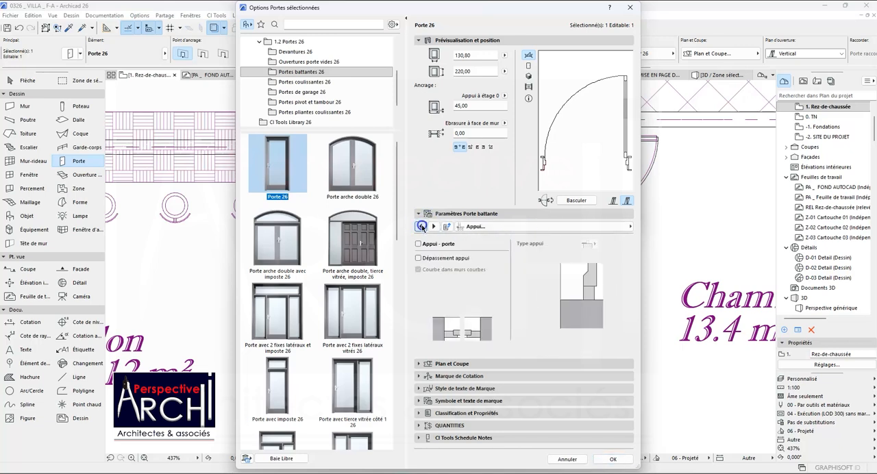
click(421, 226)
click(421, 227)
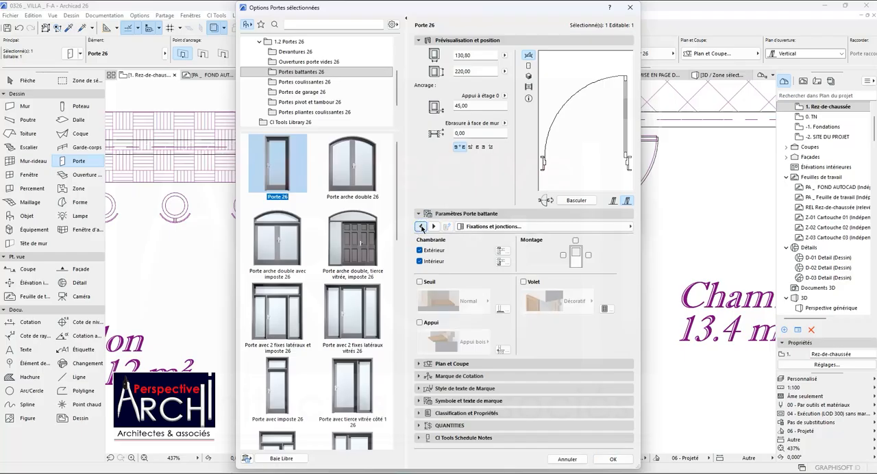
click(421, 227)
click(421, 227)
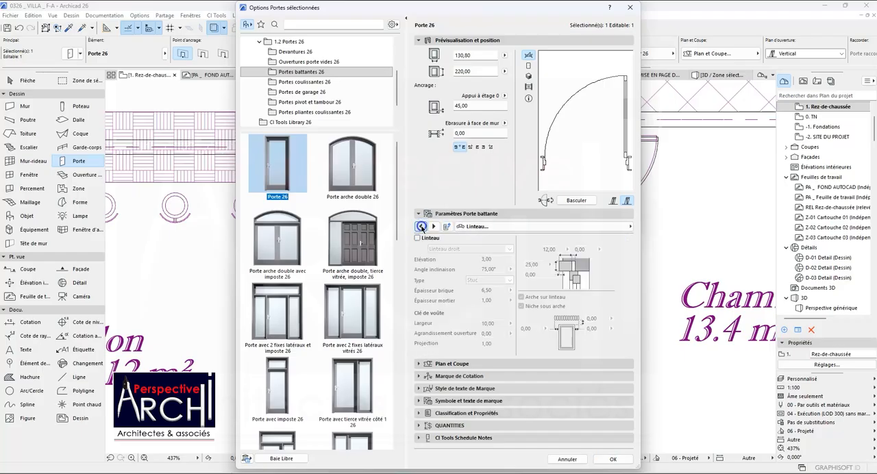
click(420, 227)
click(421, 227)
click(421, 227)
click(421, 227)
click(421, 227)
click(421, 227)
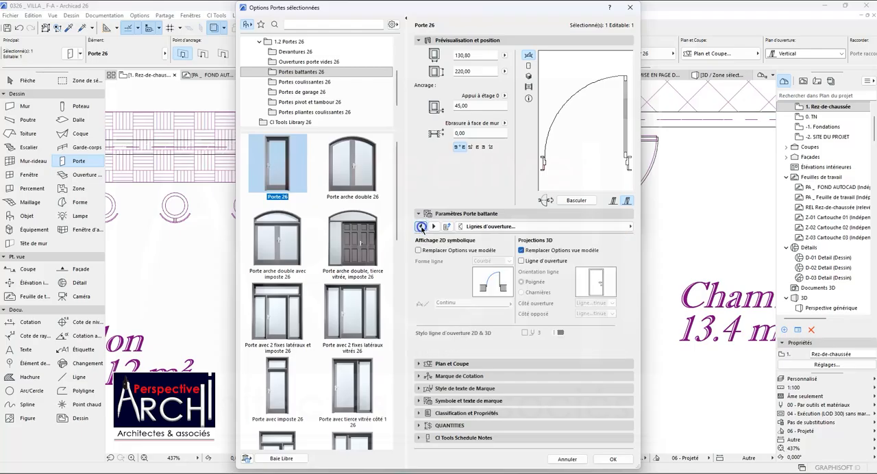
click(421, 227)
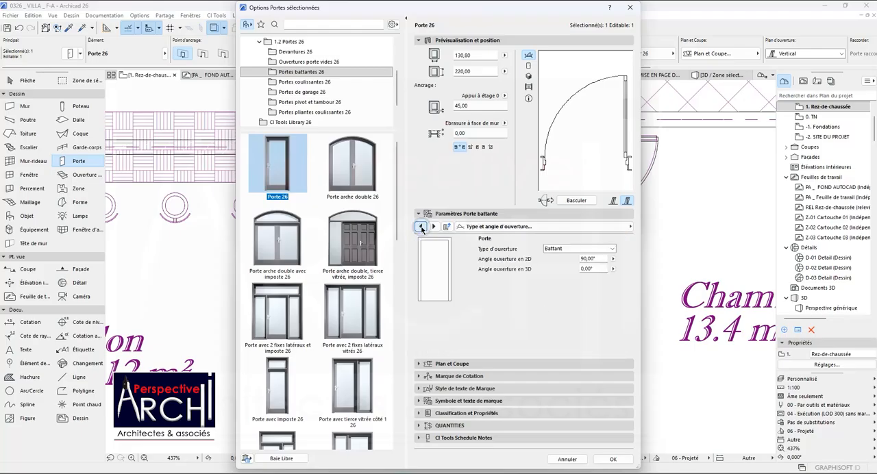
click(552, 249)
click(421, 228)
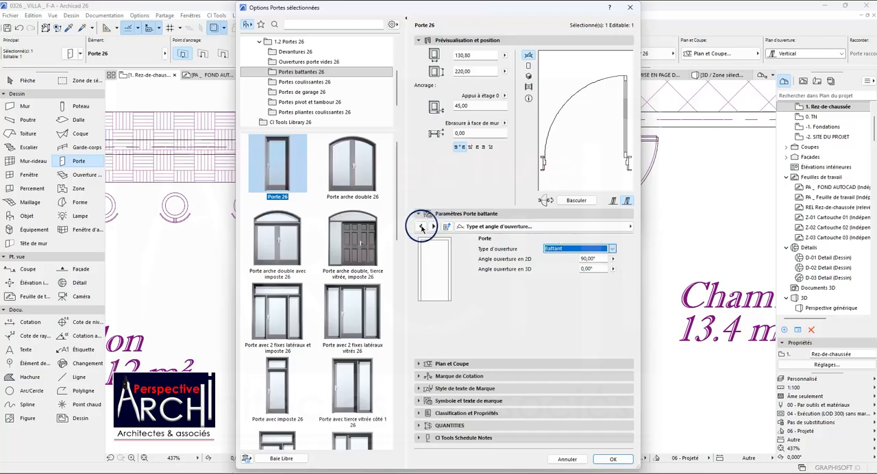
click(421, 227)
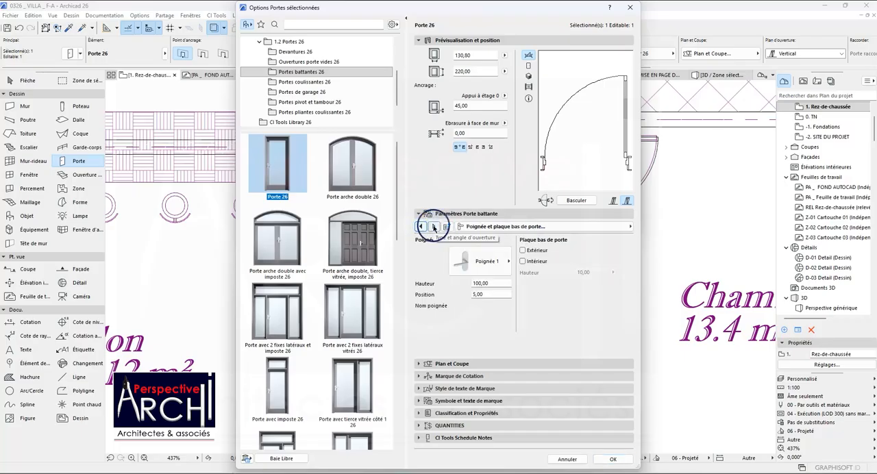
click(434, 227)
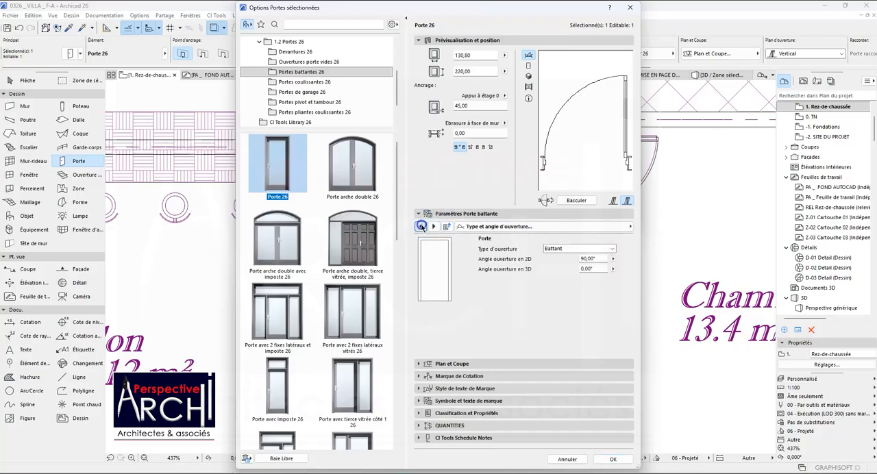
click(422, 227)
click(422, 227)
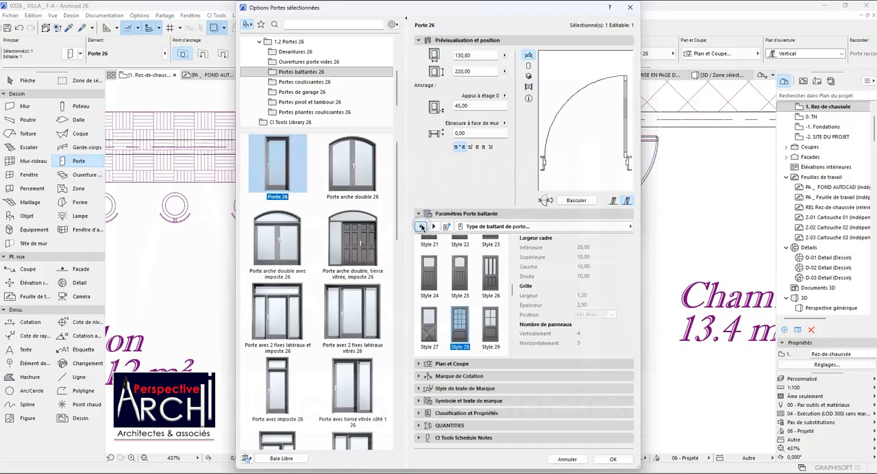
Try leaf Style 26 on the single swing door and check its frame and nominal size parameters.
scroll(463, 269, up, 1)
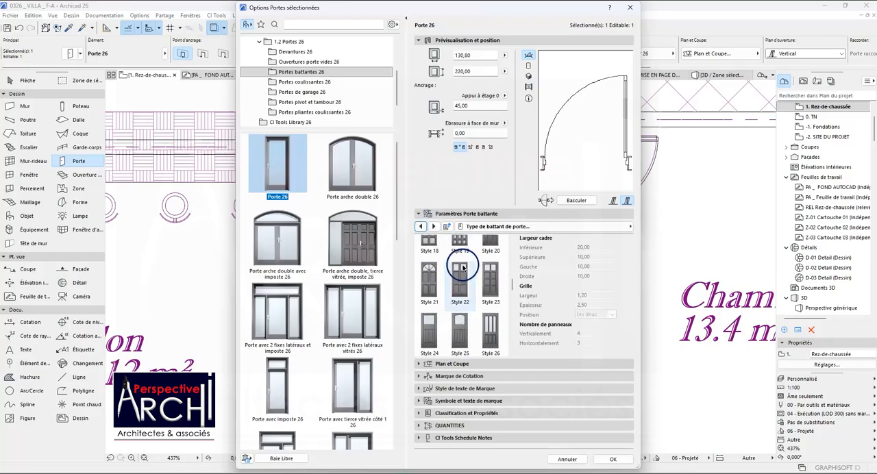
click(491, 330)
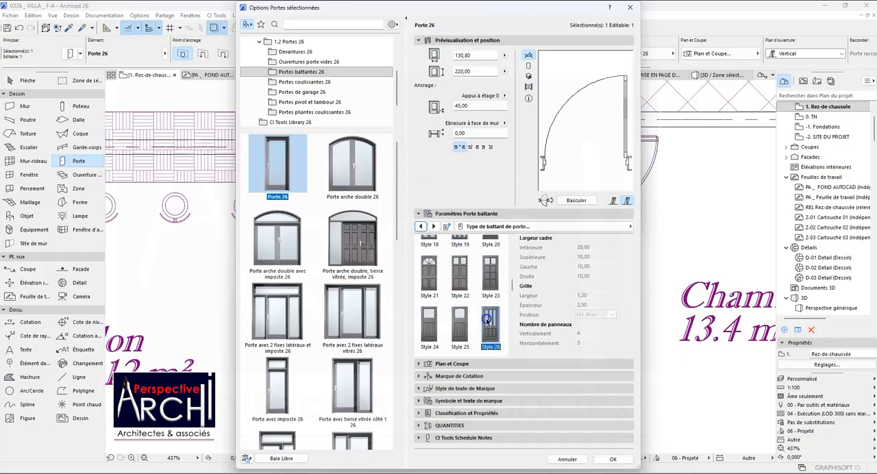
click(422, 226)
click(423, 227)
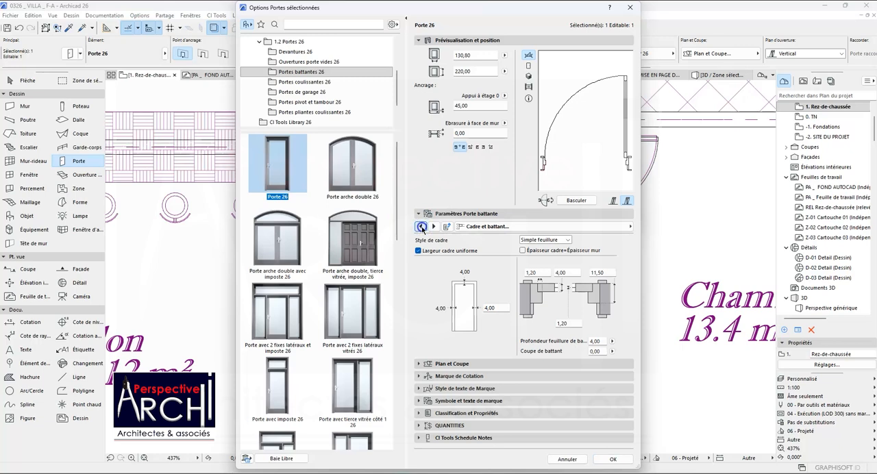
click(423, 227)
click(422, 227)
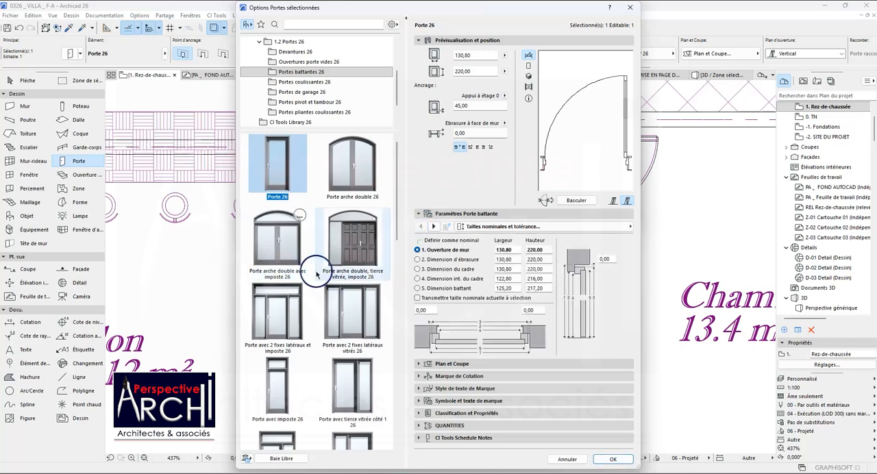
Try the swing door model "Porte avec tierce vitrée côté 2 26" for the opening between Salon and Dégagement.
scroll(320, 269, down, 3)
scroll(302, 299, down, 2)
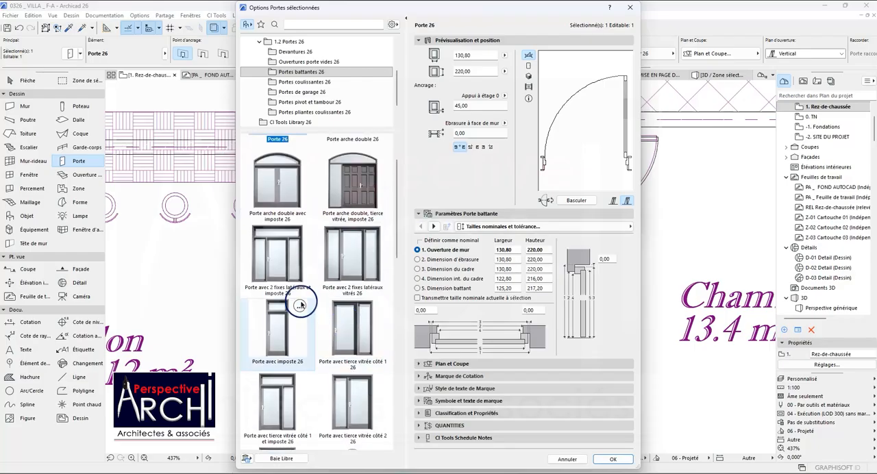
scroll(314, 282, down, 2)
scroll(314, 282, down, 3)
scroll(316, 278, up, 3)
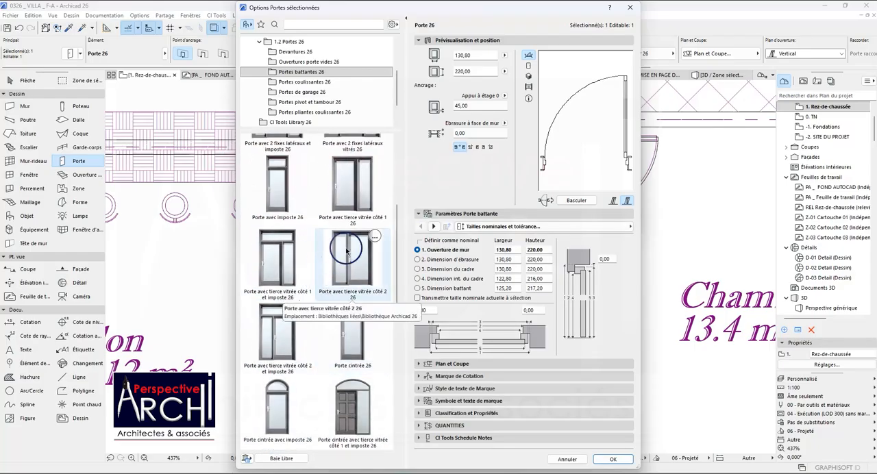
click(348, 252)
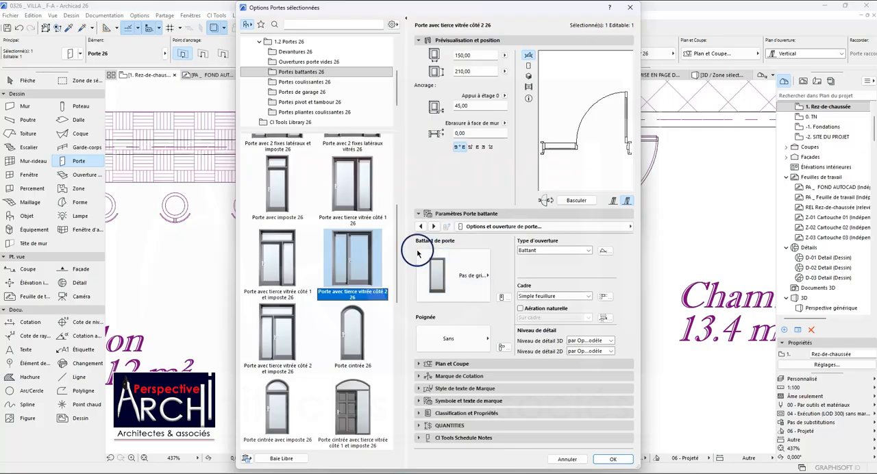
Change the door between Salon and Dégagement to the model "Porte double asymétrique 26".
scroll(334, 217, up, 6)
scroll(333, 217, down, 10)
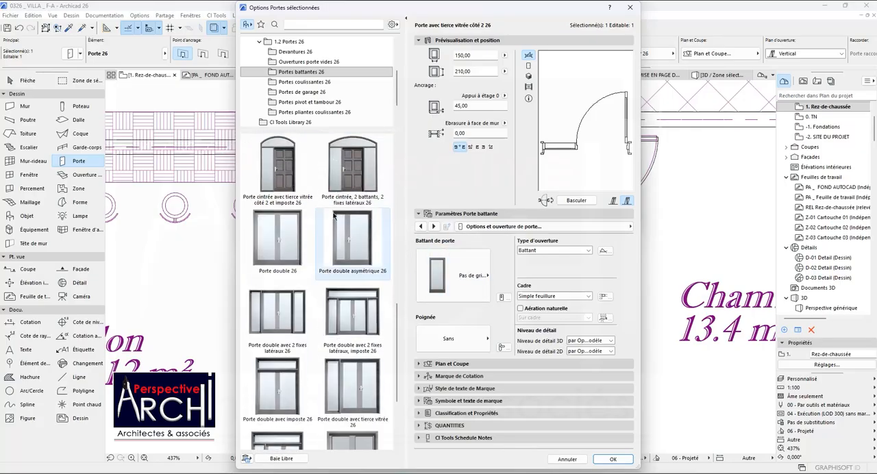
scroll(334, 217, down, 2)
click(355, 167)
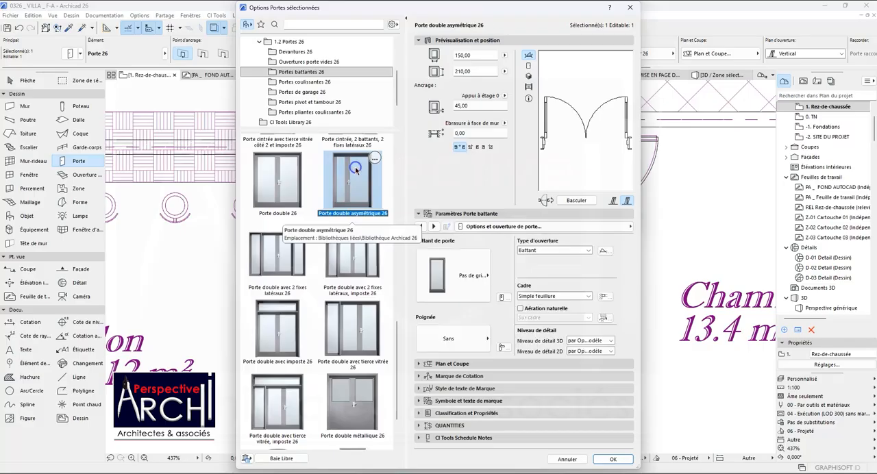
Set the leaf type of the asymmetric double door to Style 34.
click(435, 227)
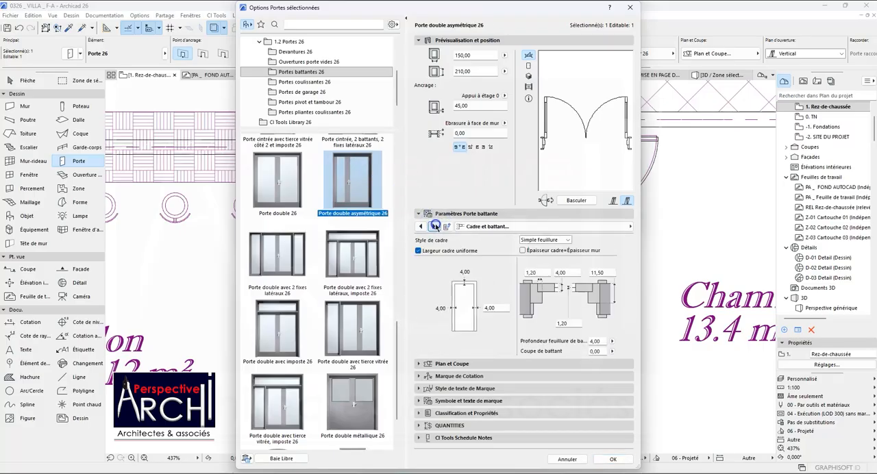
click(435, 226)
click(435, 227)
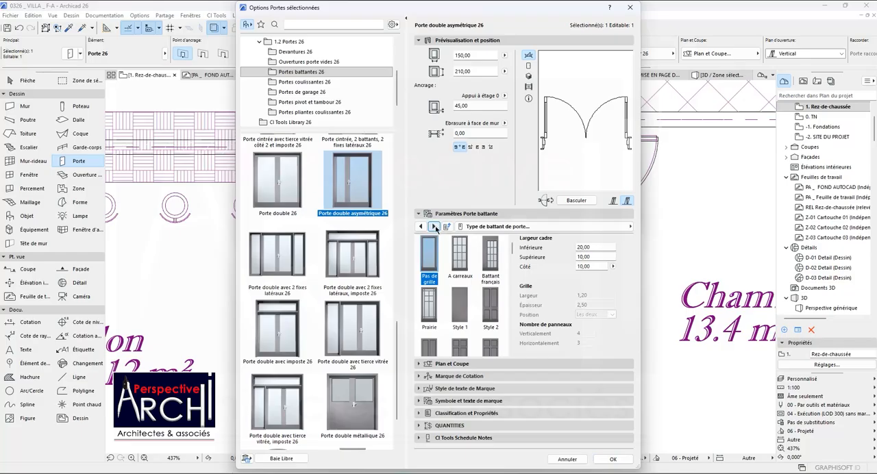
scroll(460, 288, down, 6)
scroll(465, 295, down, 1)
scroll(465, 296, down, 3)
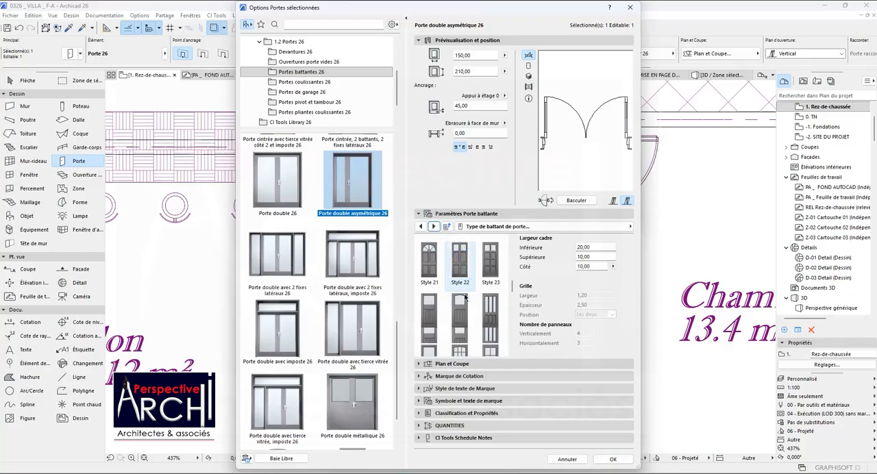
click(459, 313)
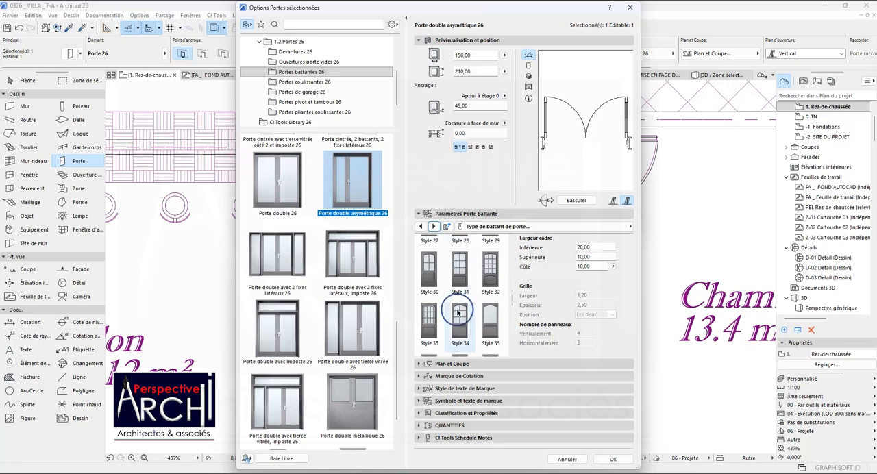
scroll(459, 313, down, 1)
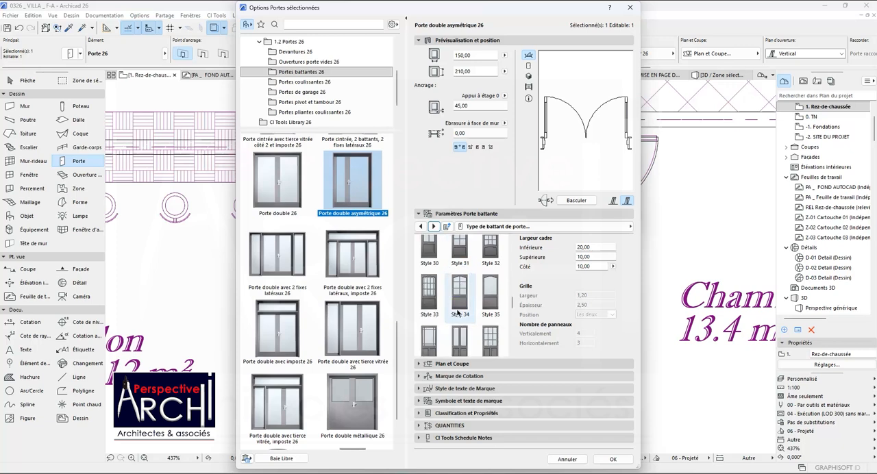
click(458, 307)
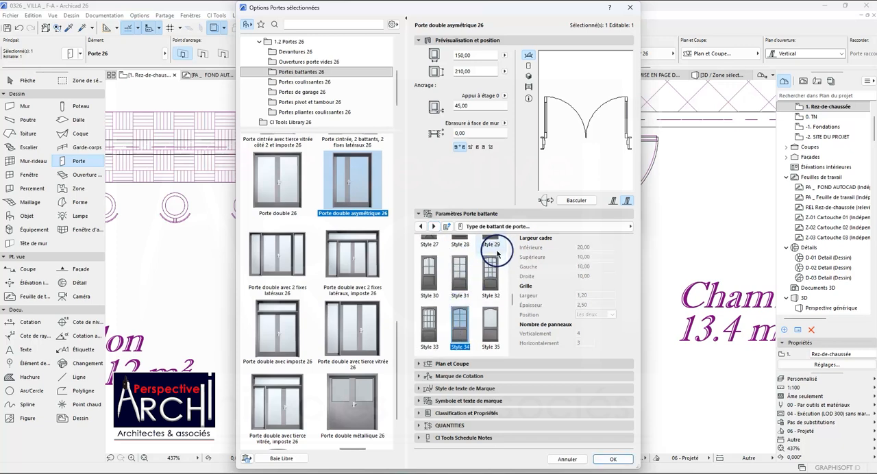
scroll(458, 238, up, 1)
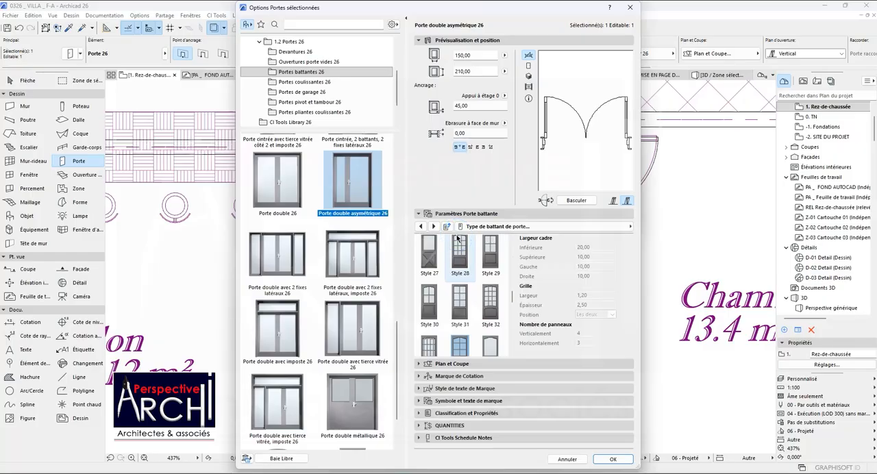
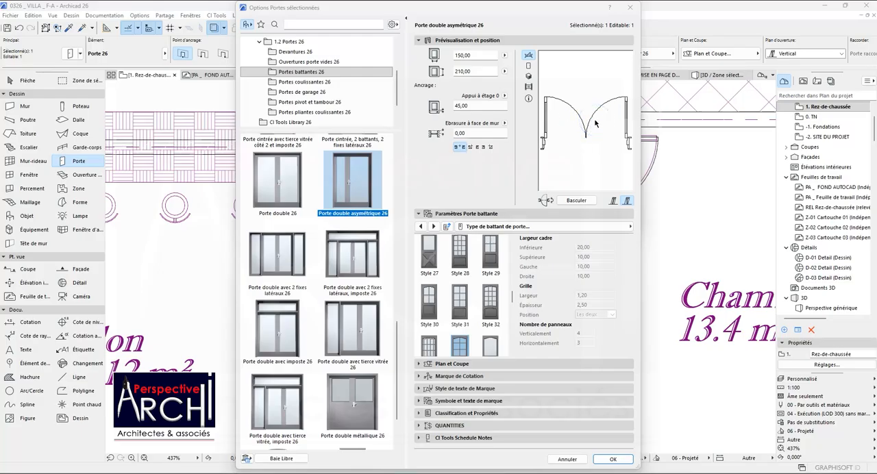
Set the side panel of the asymmetric double door to Style 28.
click(434, 227)
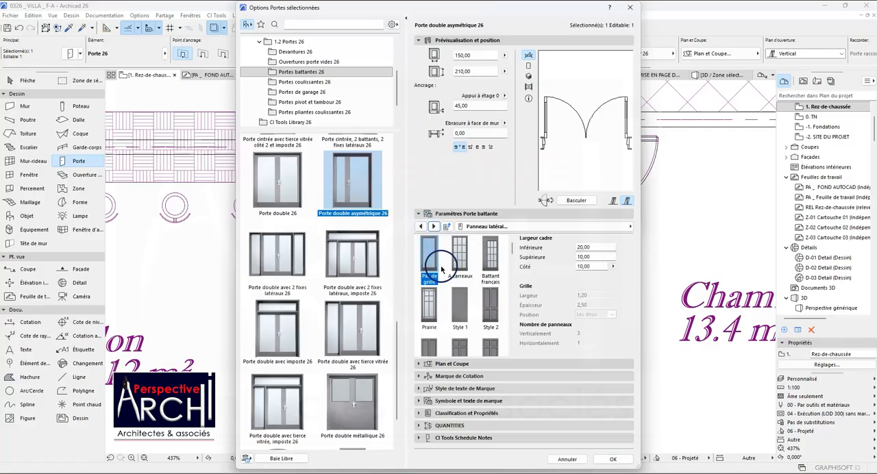
scroll(439, 275, down, 1)
scroll(443, 281, down, 5)
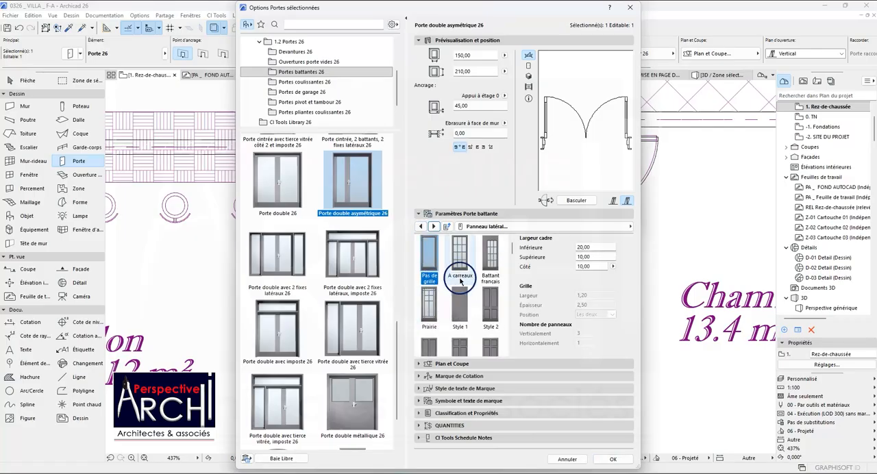
scroll(460, 292, down, 3)
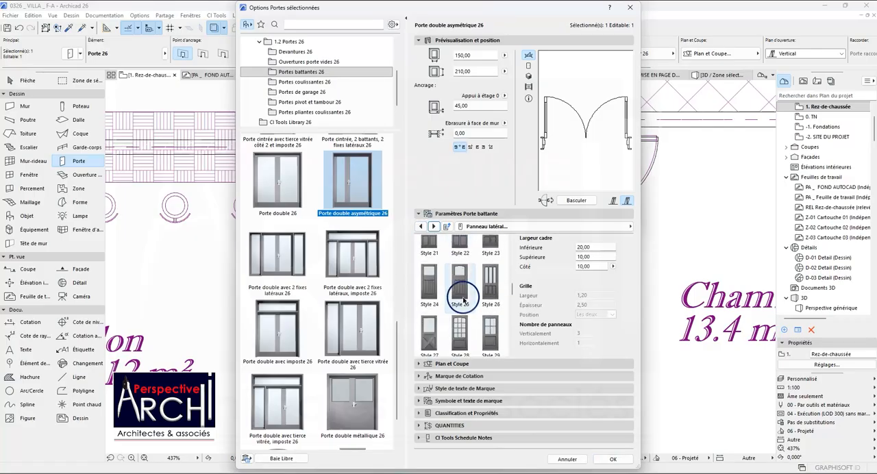
click(460, 330)
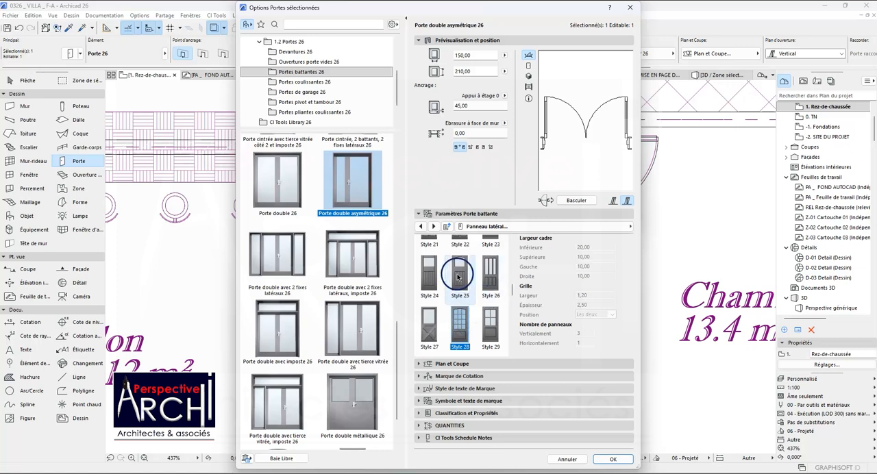
Enable uniform handles on the asymmetric double door and choose the Poignée 3 model.
click(433, 226)
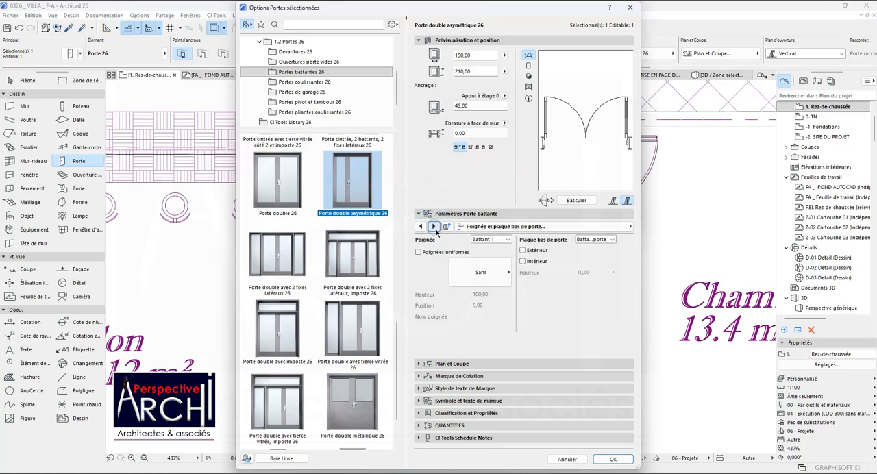
click(419, 253)
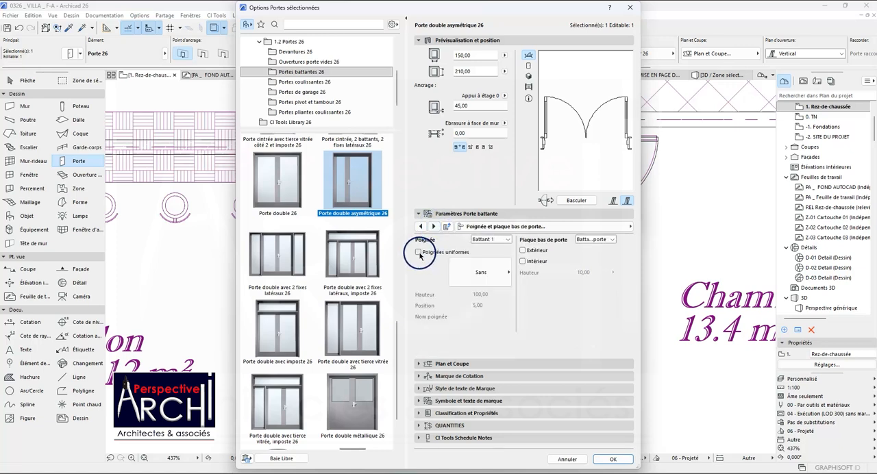
click(478, 273)
click(525, 222)
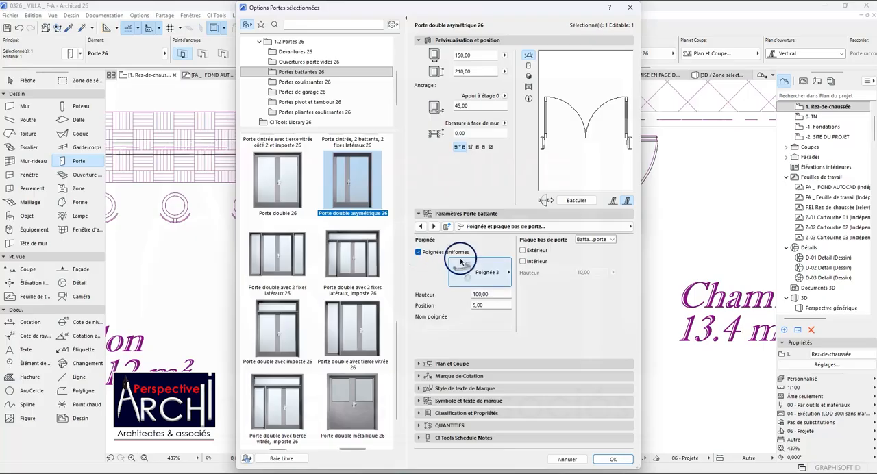
Keep the Battant opening type and set the 2D opening angles to 90° for side 1 and 60° for side 2.
click(433, 227)
click(553, 251)
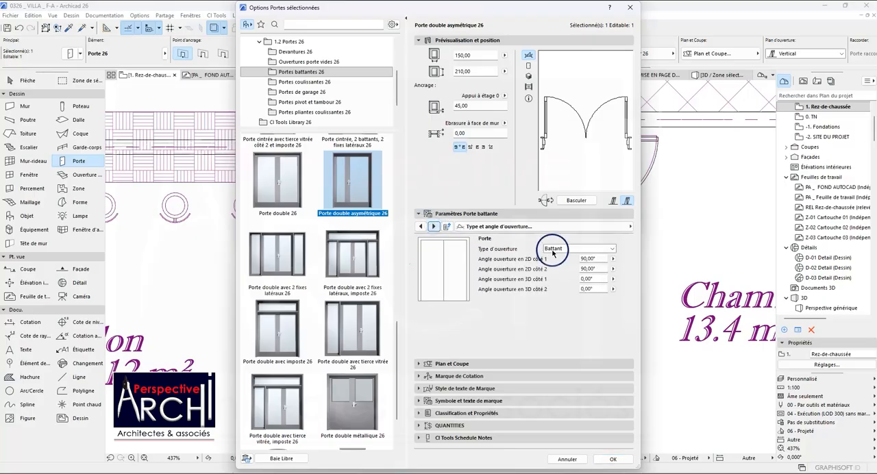
click(556, 248)
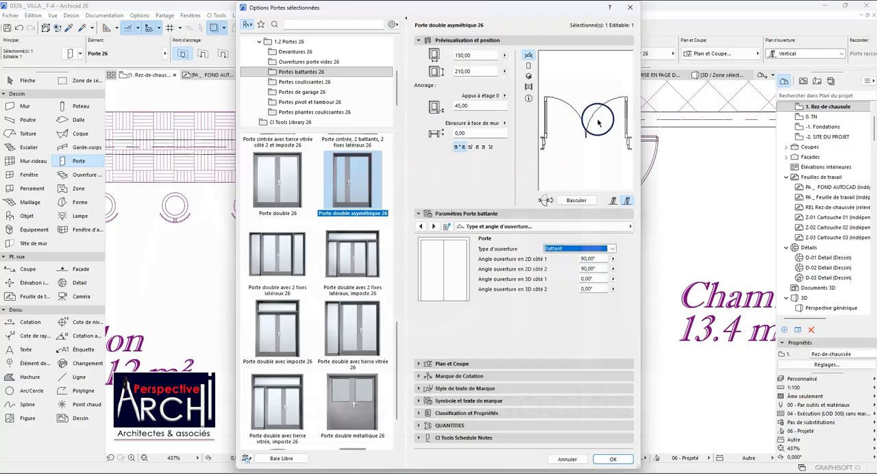
click(584, 259)
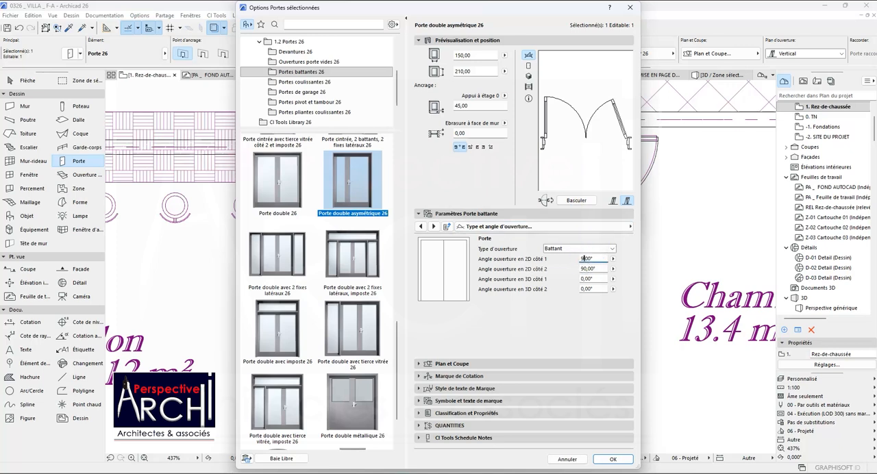
key(Return)
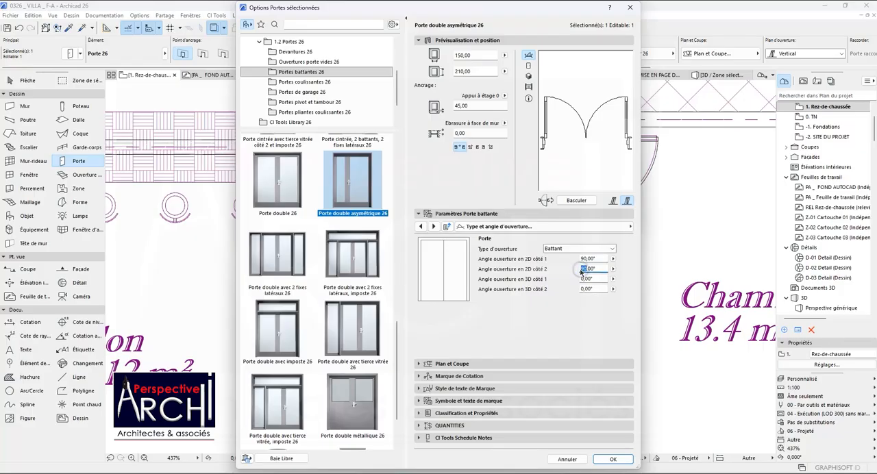
key(Return)
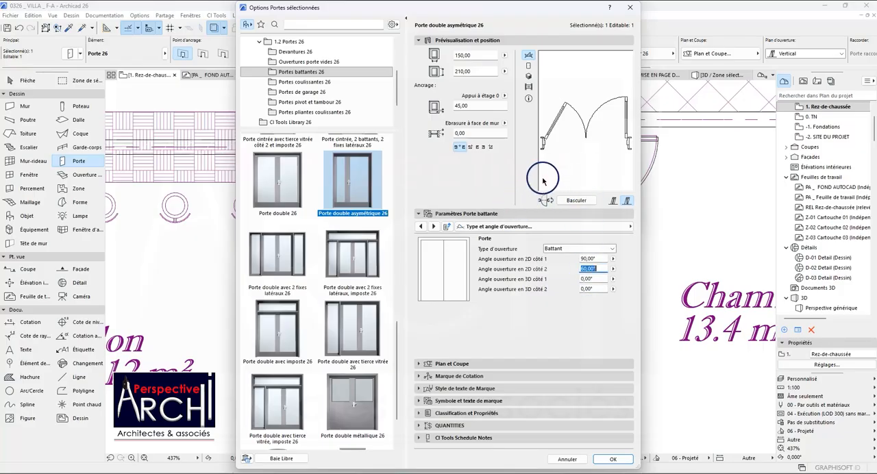
Make the door surfaces uniform and assign Métal - Aluminium naturel to the frame, leaf and grille.
click(434, 227)
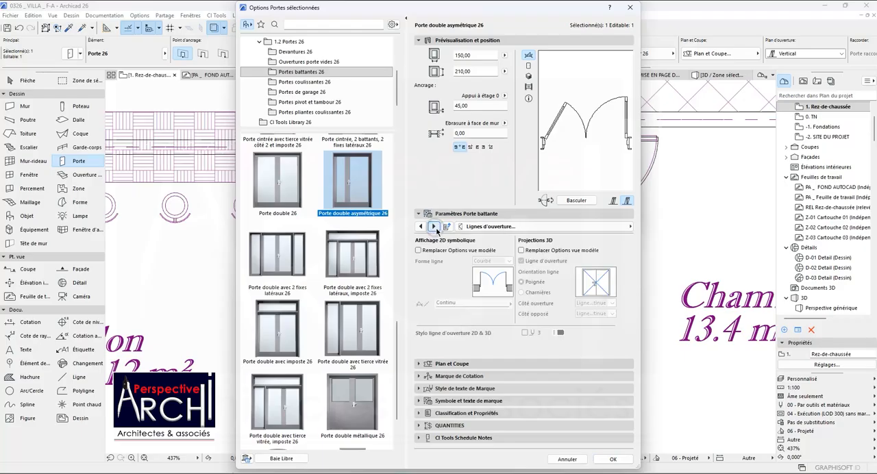
click(434, 227)
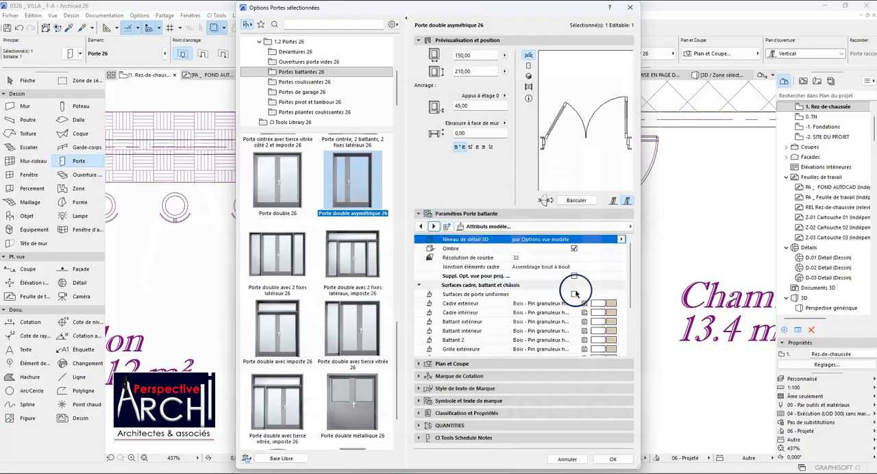
click(574, 294)
click(610, 302)
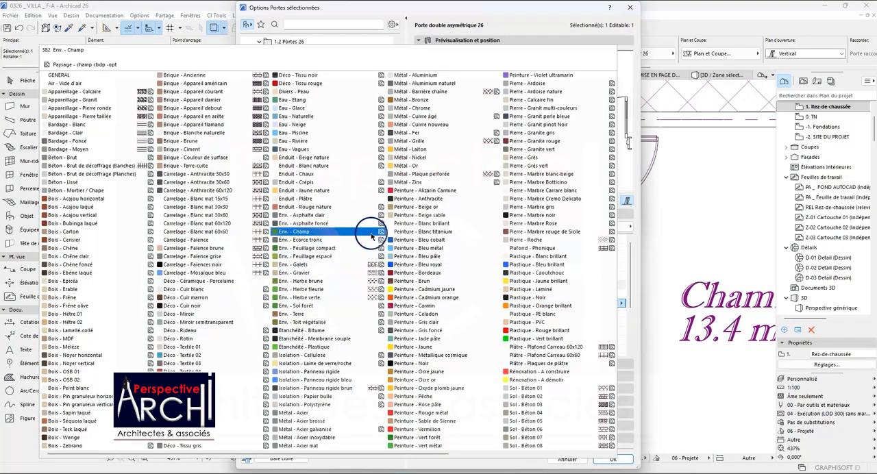
click(415, 84)
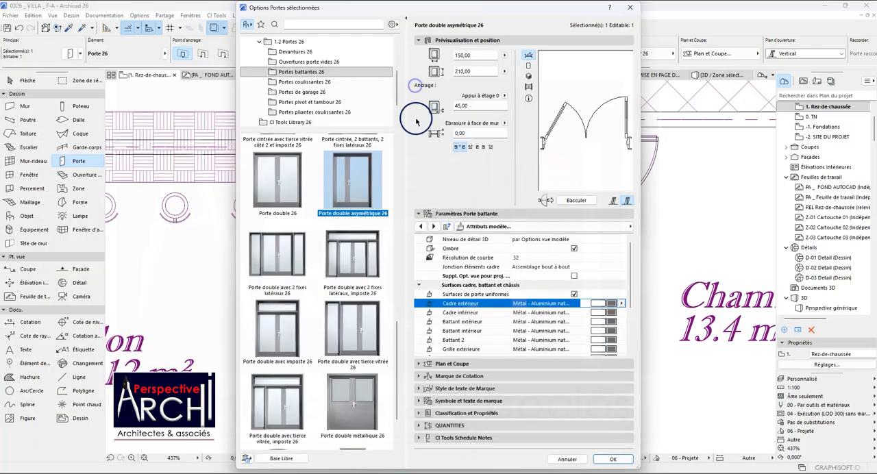
scroll(597, 312, down, 4)
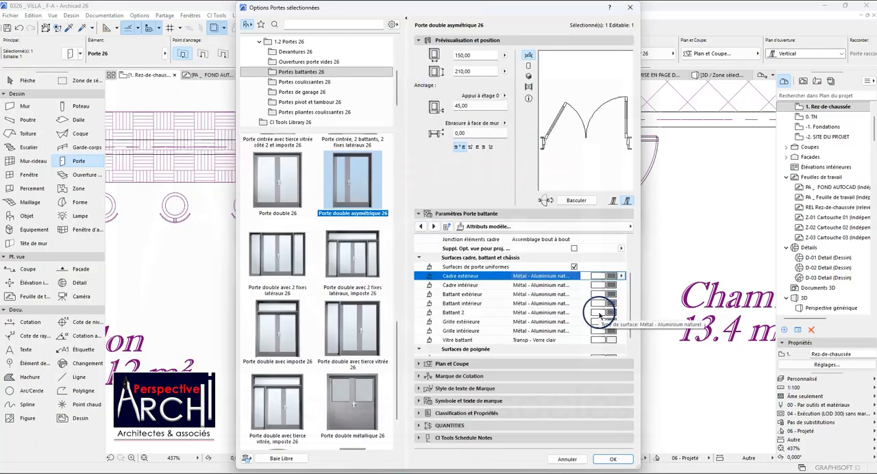
scroll(598, 309, up, 2)
scroll(598, 309, down, 2)
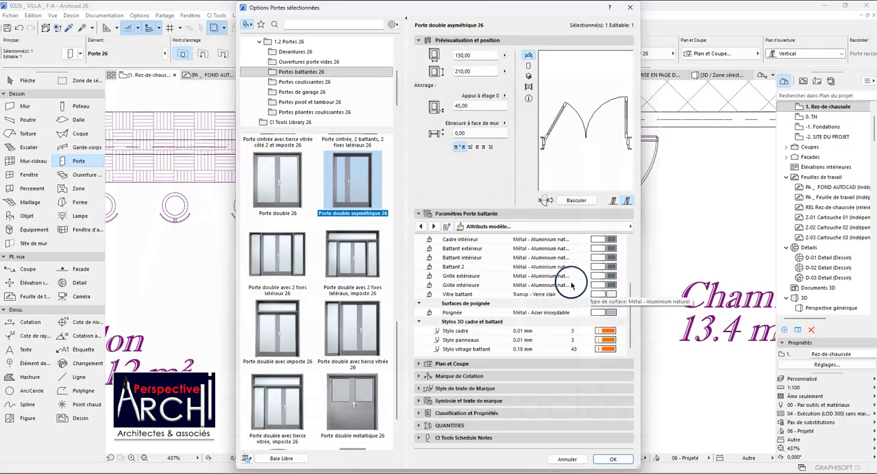
scroll(562, 281, up, 3)
scroll(532, 249, down, 1)
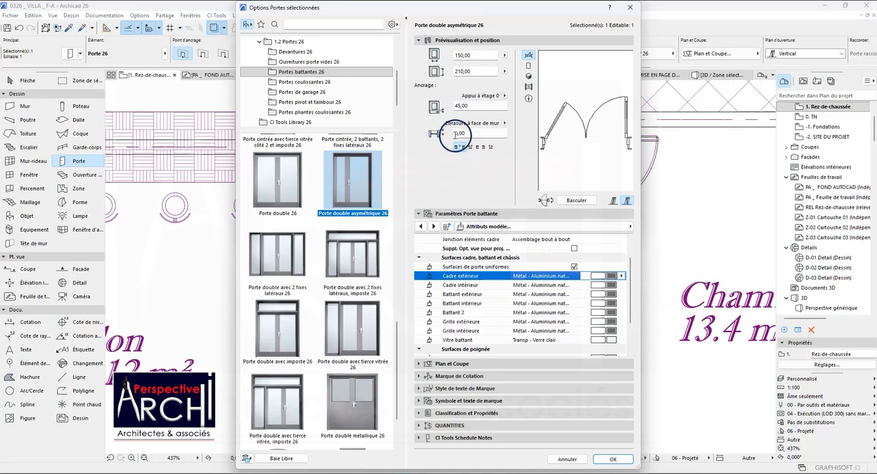
Examine the double door's wall opening, wall closure and sill parameters.
click(434, 227)
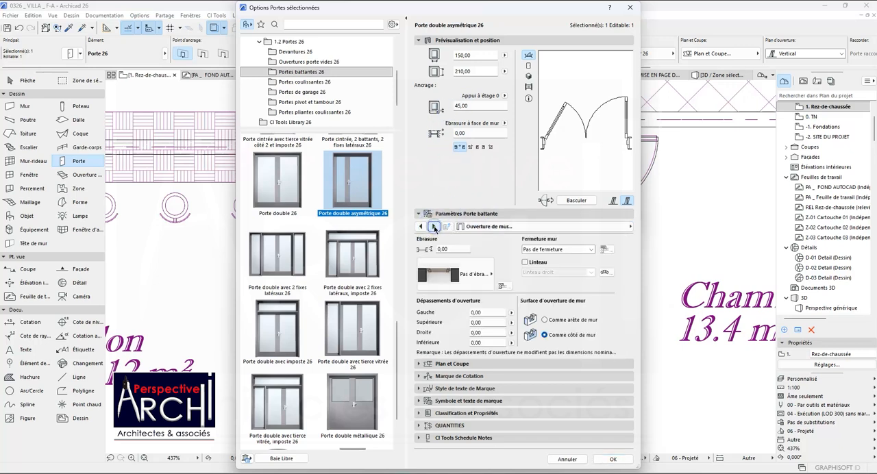
click(434, 227)
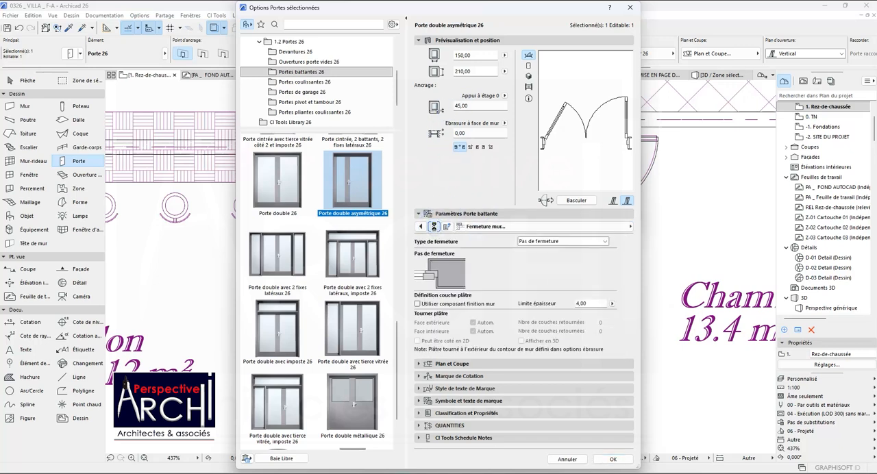
click(434, 227)
click(434, 226)
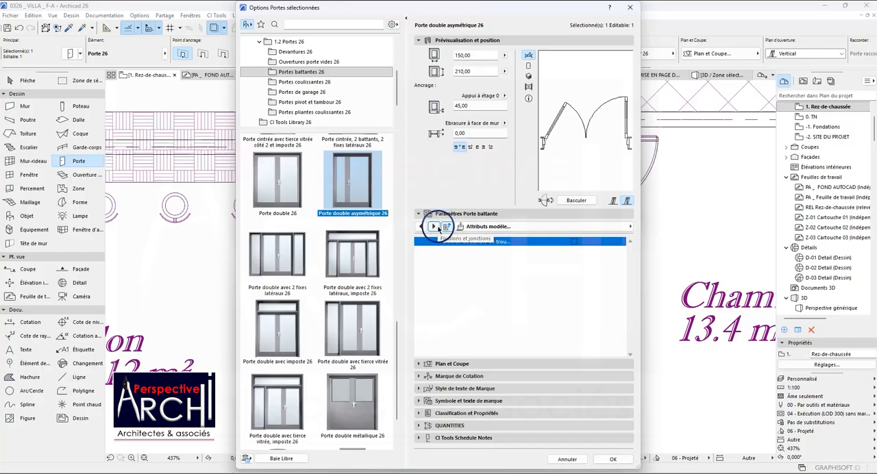
click(434, 227)
click(434, 227)
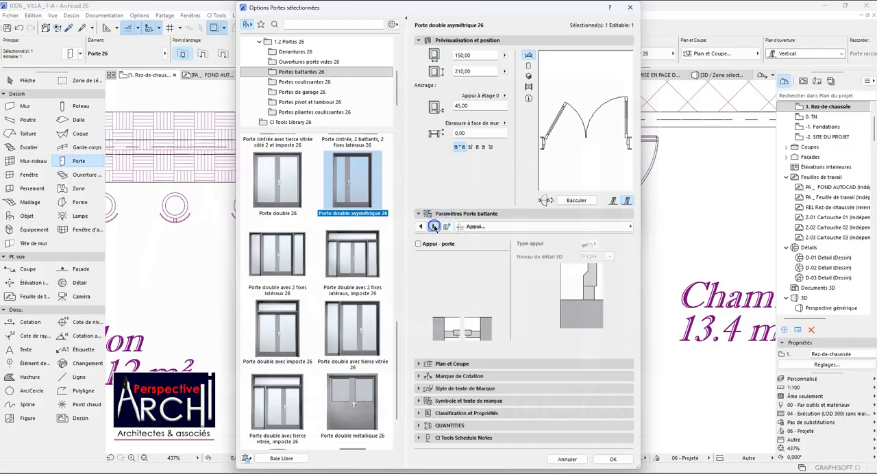
Review the door's general options, frame, leaf type, side panel, handle, opening angle and opening line settings.
click(475, 227)
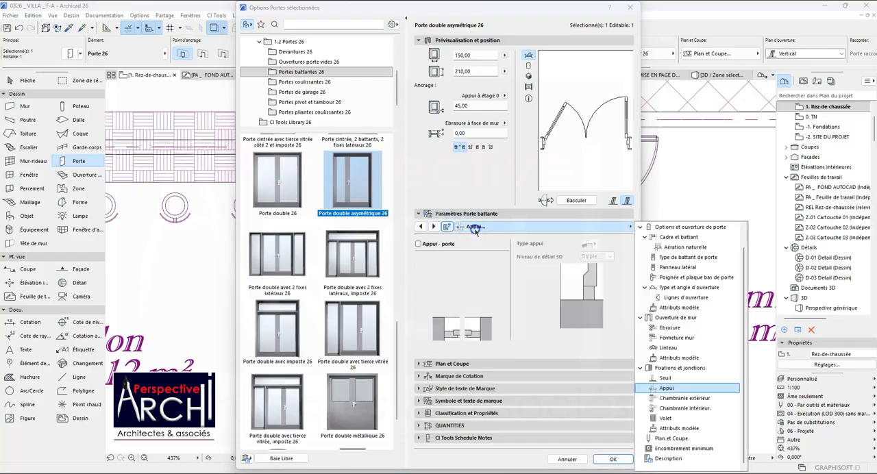
click(673, 228)
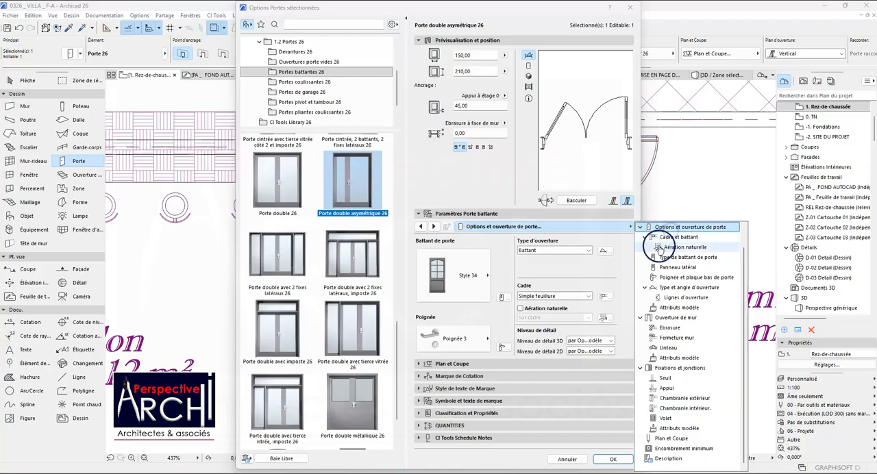
click(679, 237)
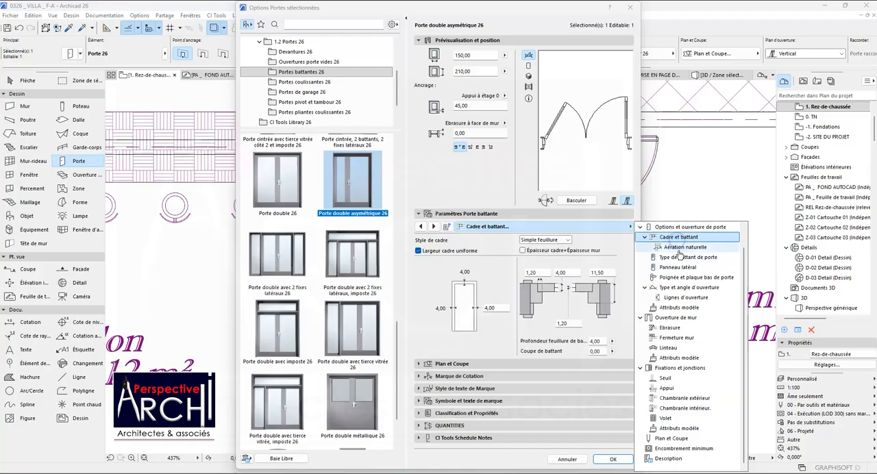
click(685, 257)
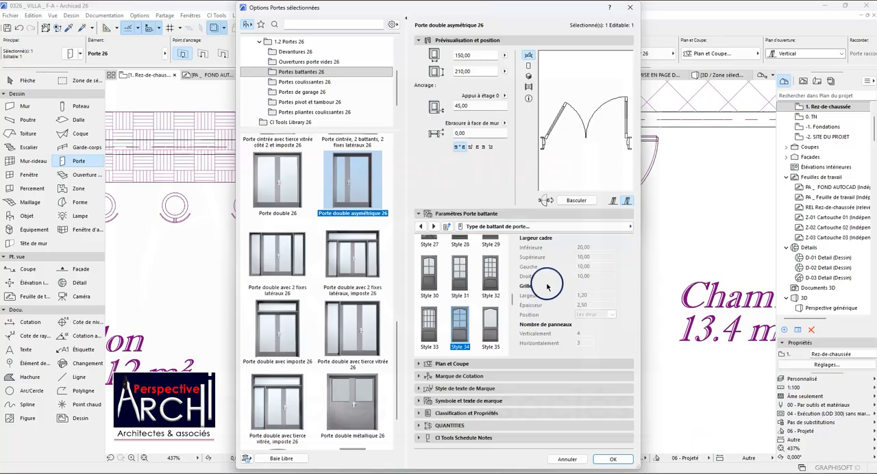
click(434, 227)
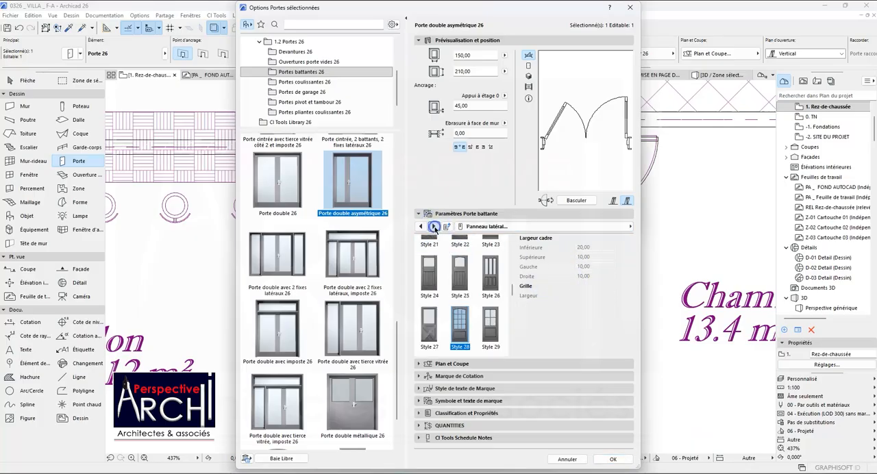
click(434, 227)
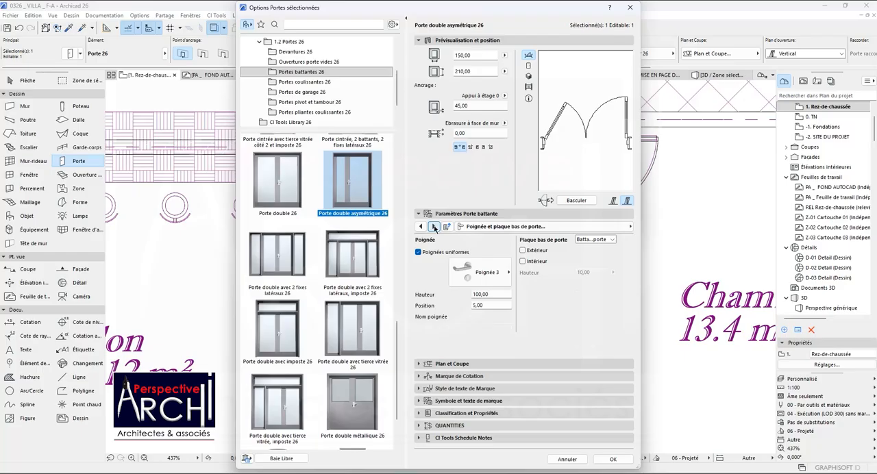
click(434, 227)
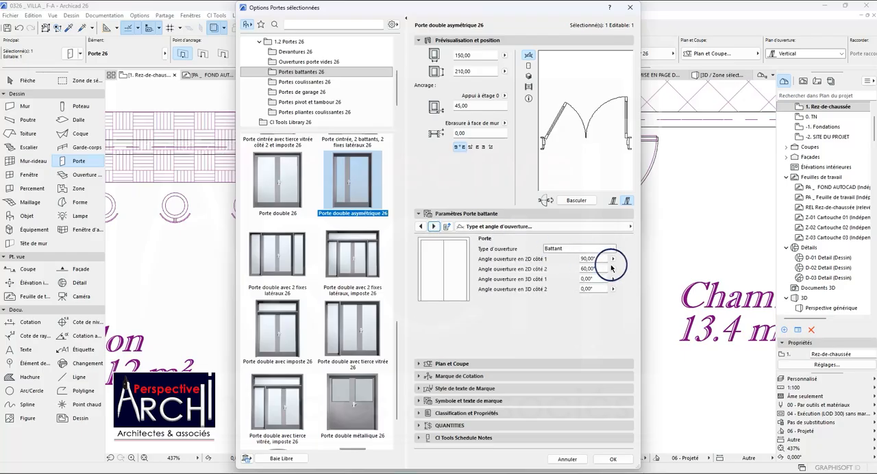
click(433, 227)
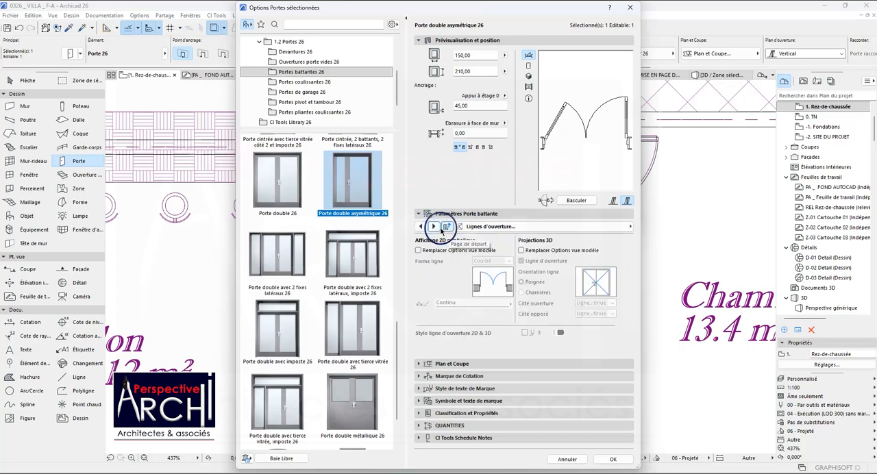
Go through the wall opening settings of the double door again up to its fixings and junctions.
click(434, 227)
click(434, 227)
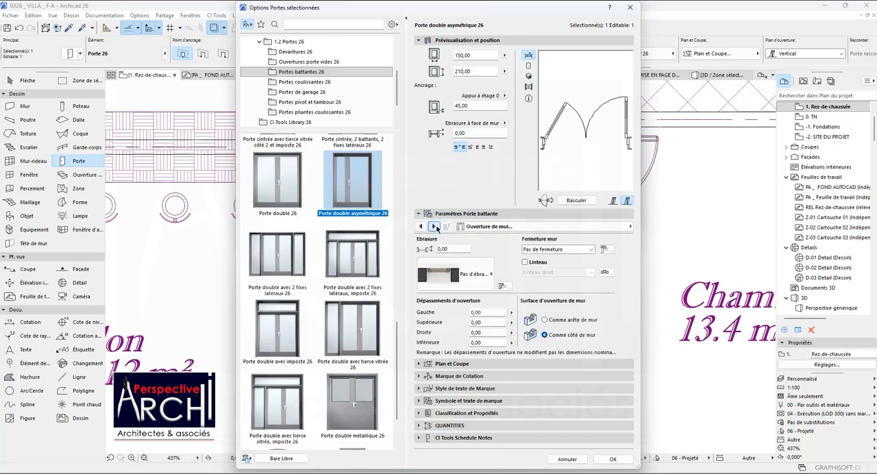
click(435, 227)
click(434, 227)
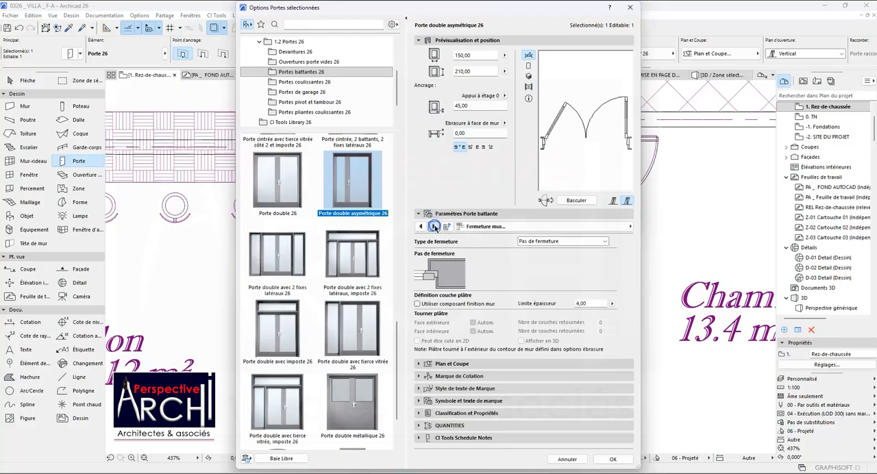
click(435, 227)
click(435, 227)
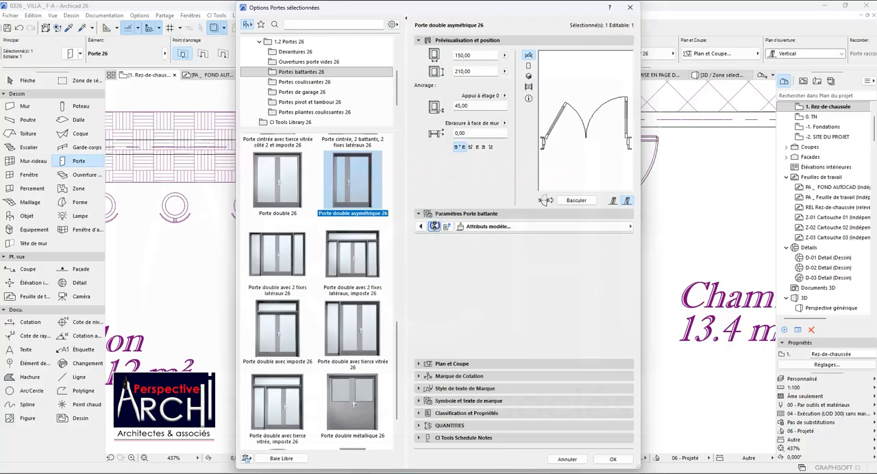
click(434, 227)
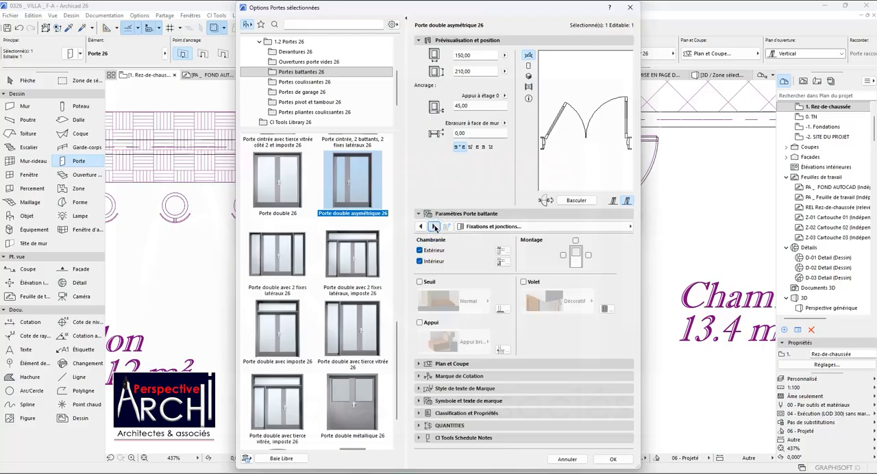
Examine the double door's threshold, sill, exterior and interior casing, and shutter parameters.
click(435, 227)
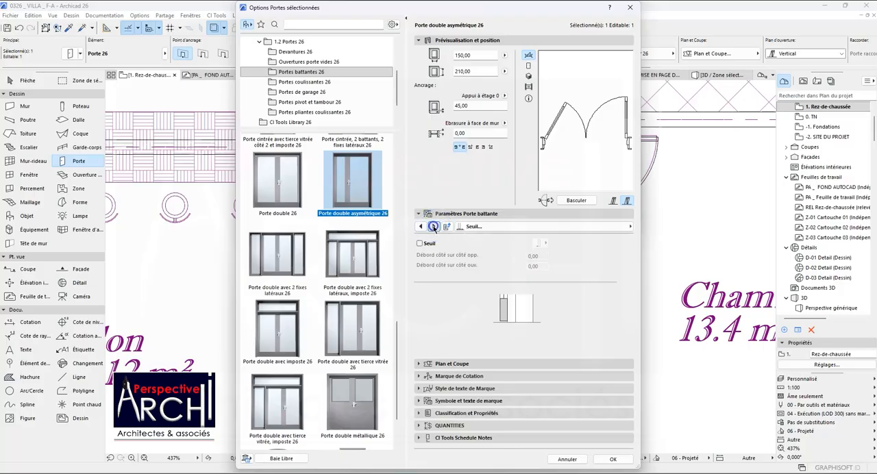
click(434, 227)
click(433, 226)
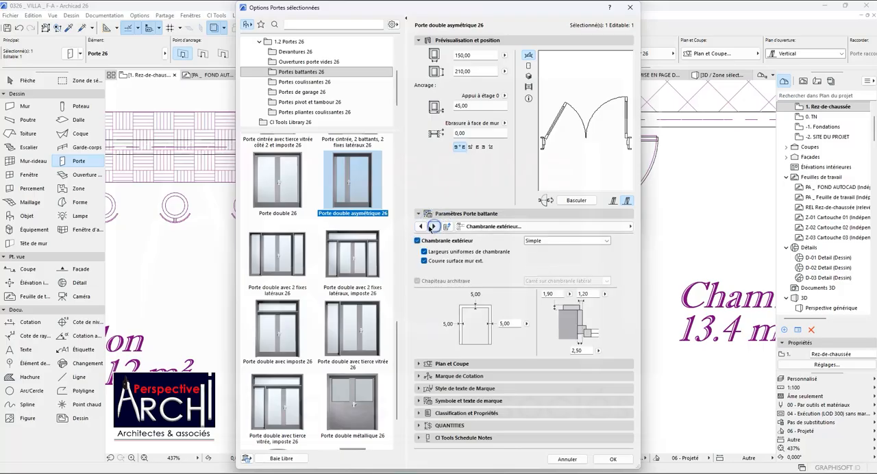
click(433, 227)
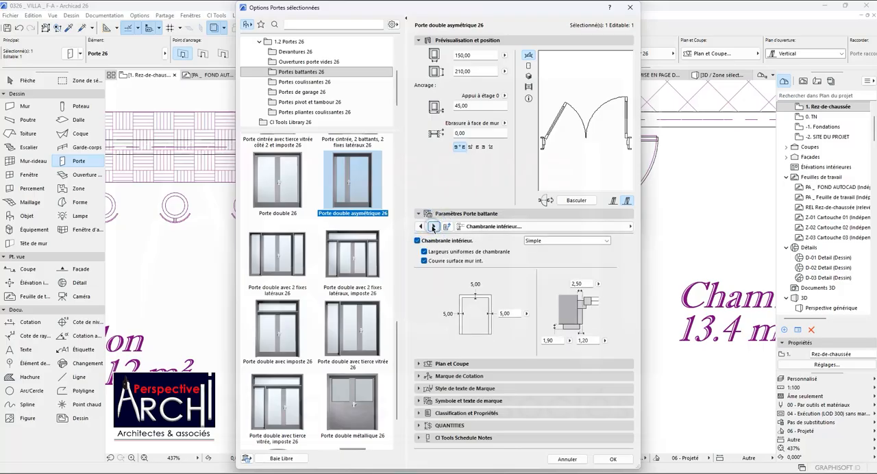
click(435, 226)
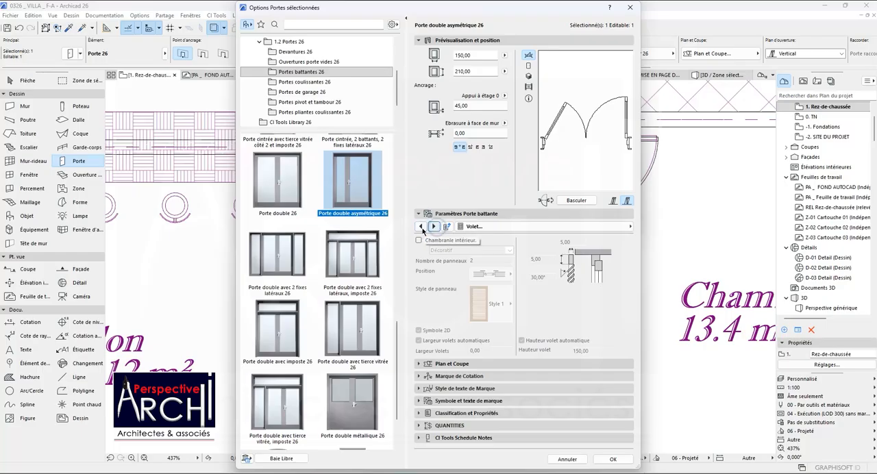
Review the door's casing, sill, model attribute, wall closure and wall opening parameters in reverse order, back to the opening line settings.
click(420, 227)
click(420, 227)
click(421, 227)
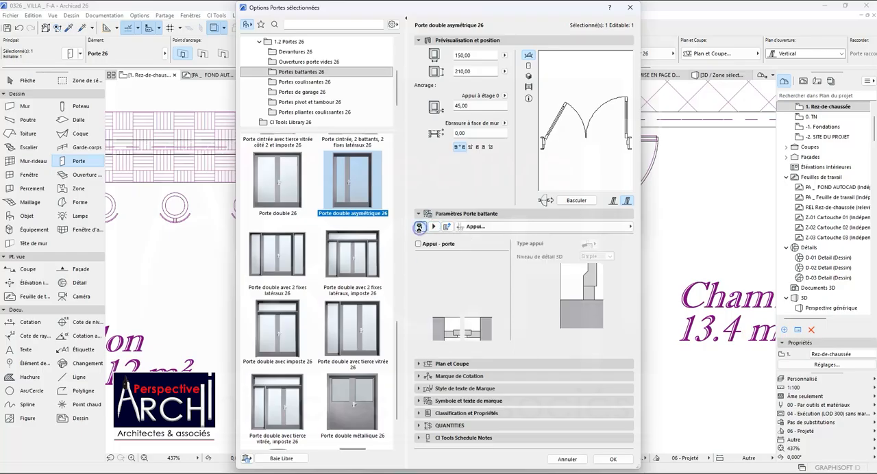
click(420, 227)
click(420, 227)
click(420, 226)
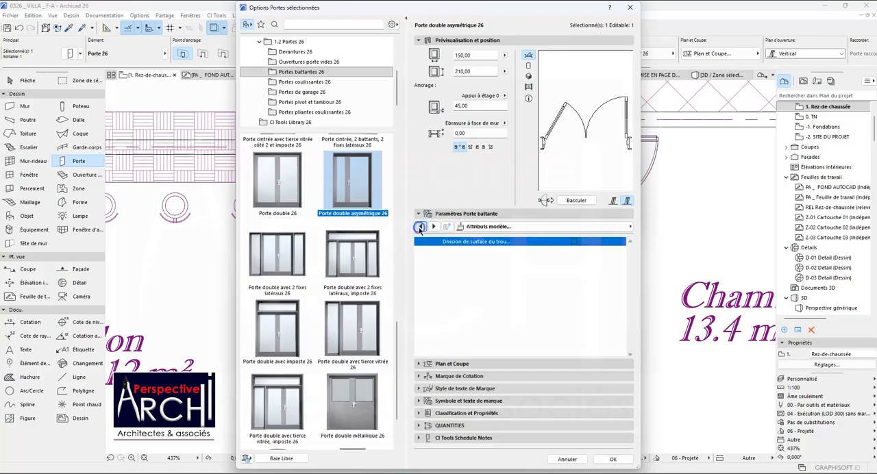
click(421, 227)
click(420, 227)
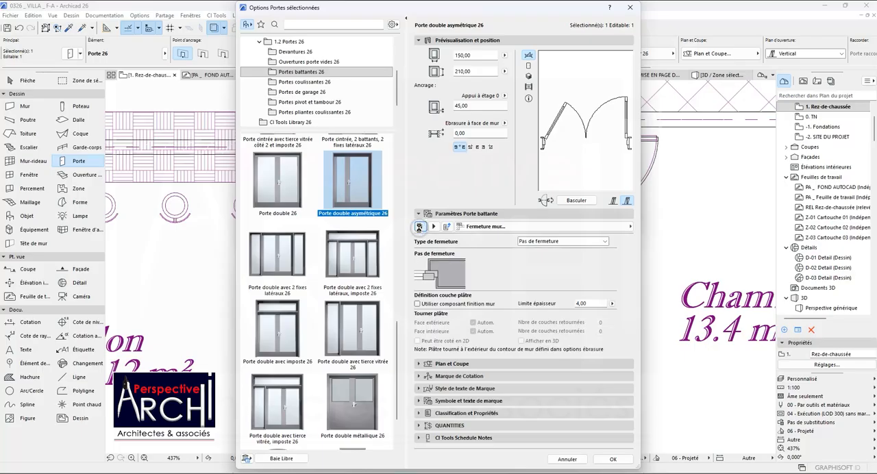
click(421, 227)
click(420, 227)
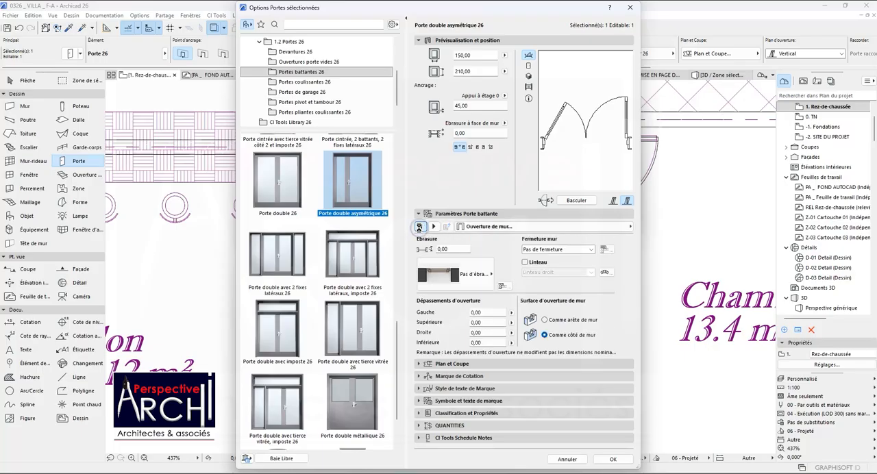
click(420, 227)
click(420, 227)
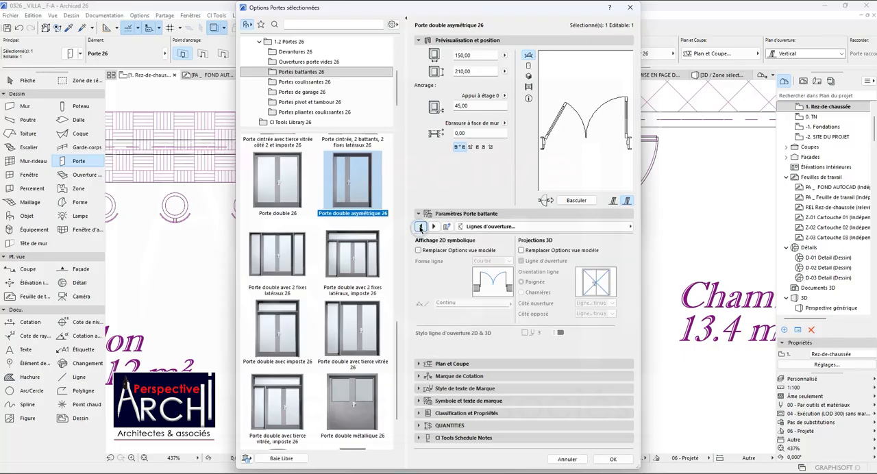
Override the model view options for the door's 2D symbolic opening lines and try the Ligne axe battant line shape.
click(419, 250)
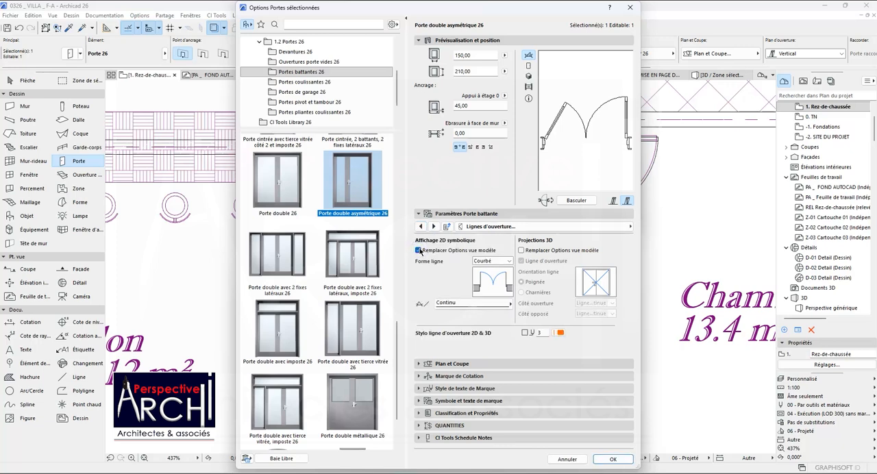
click(418, 250)
click(419, 250)
click(485, 261)
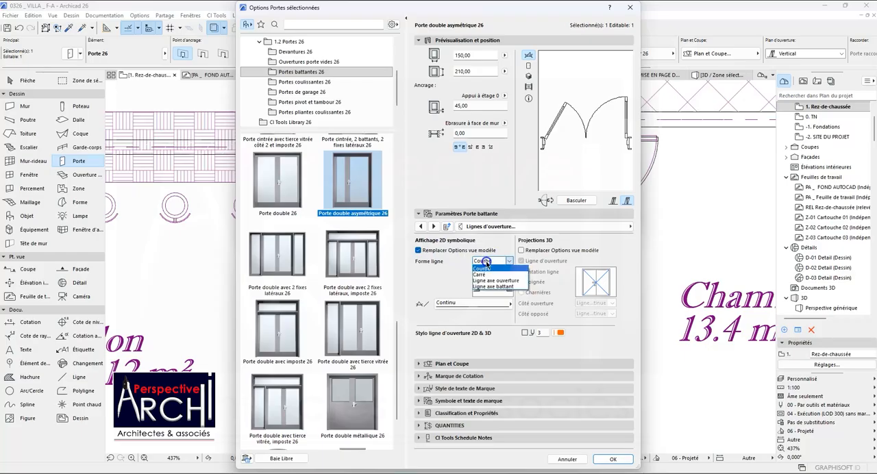
click(494, 286)
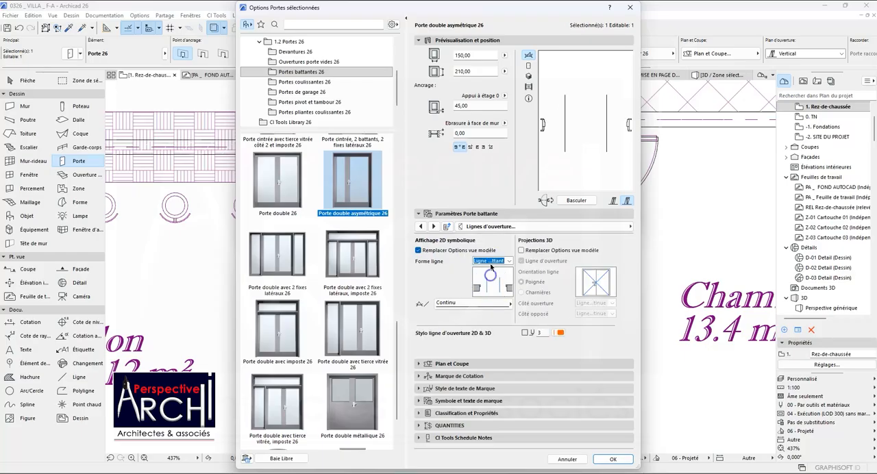
click(491, 269)
click(419, 251)
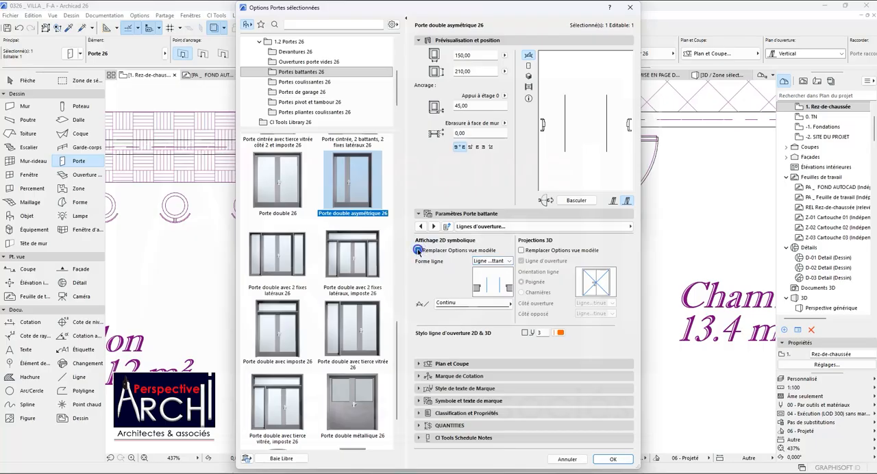
click(419, 251)
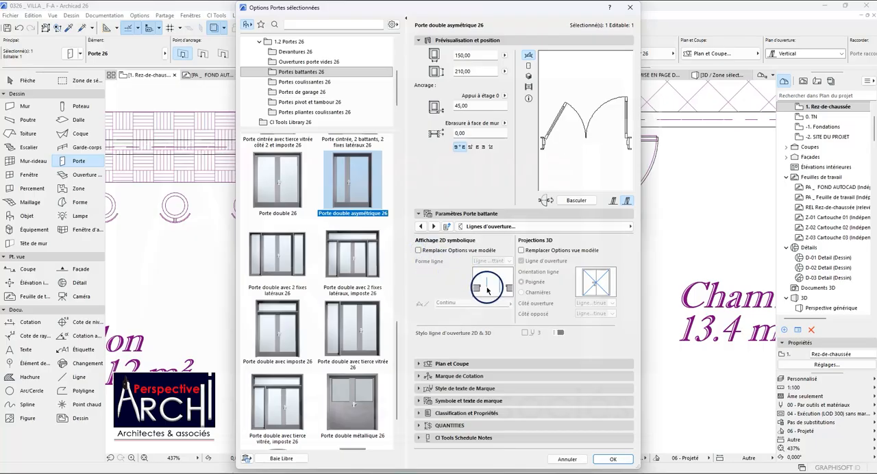
click(419, 251)
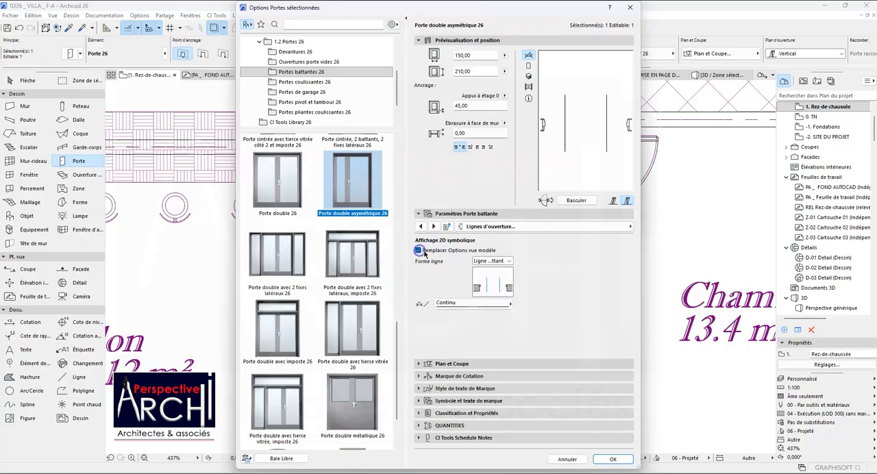
Set the 2D opening line shape to Courbé and its line type to Lignes cachées.
click(482, 261)
click(483, 267)
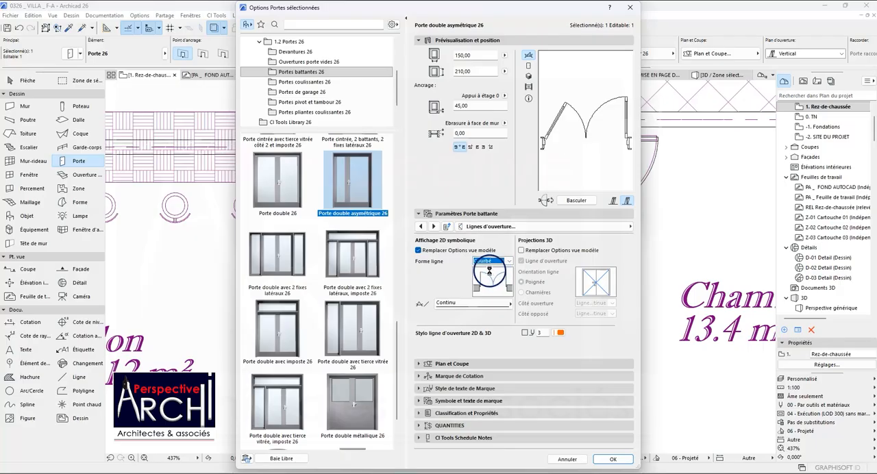
click(443, 304)
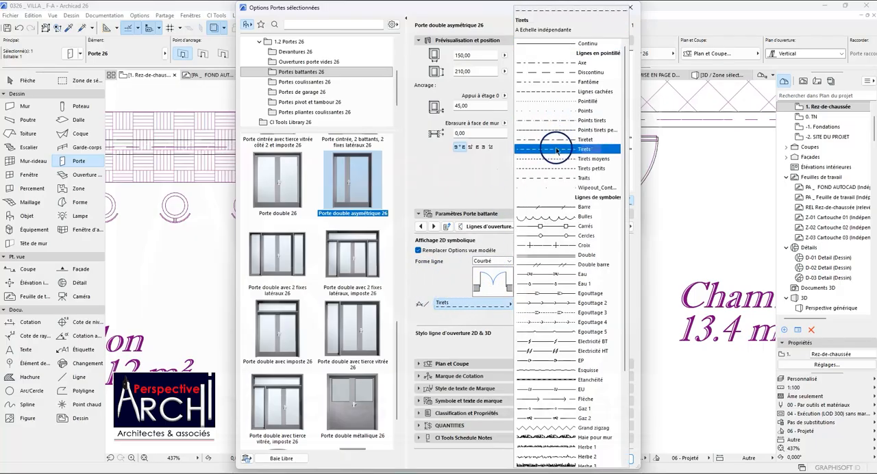
click(548, 91)
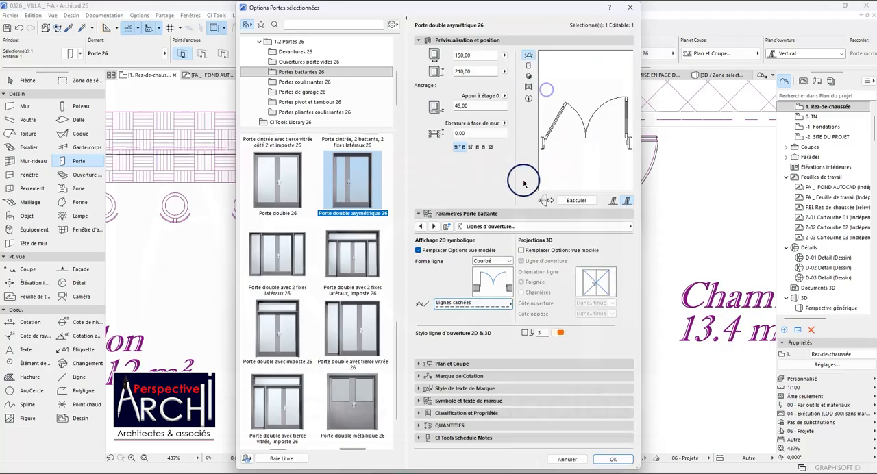
Try Opposé and Va-et-vient as the door's opening type and return it to Battant.
click(421, 227)
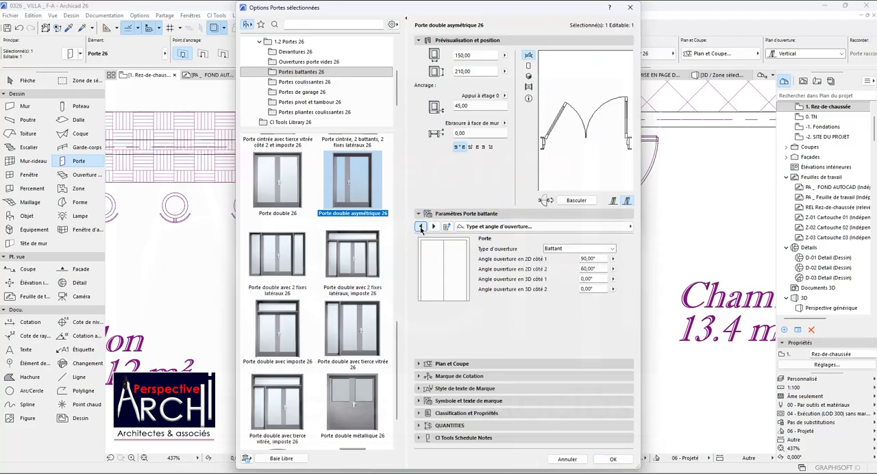
click(569, 248)
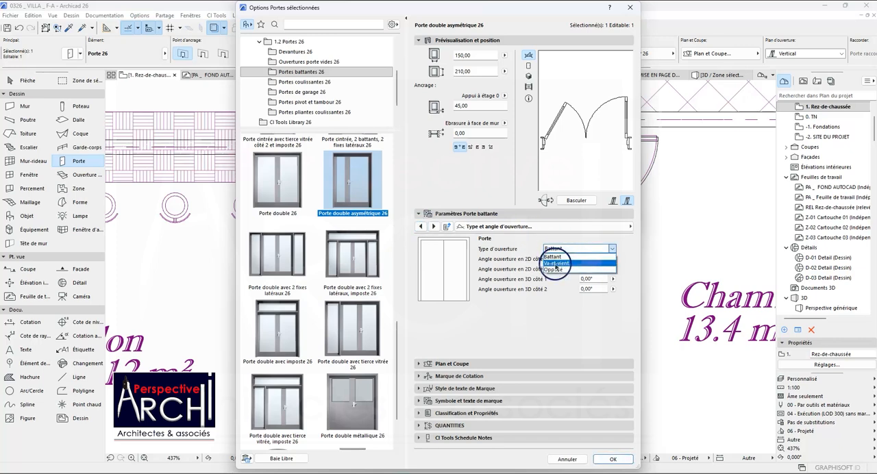
click(553, 270)
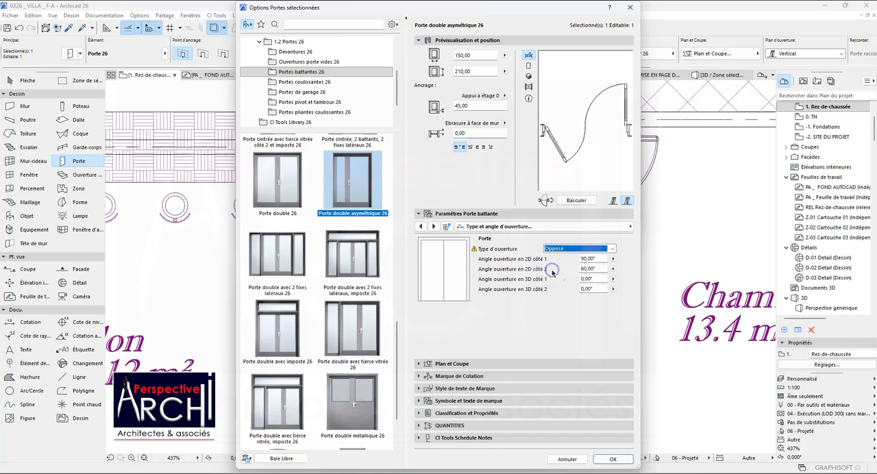
click(564, 249)
click(564, 259)
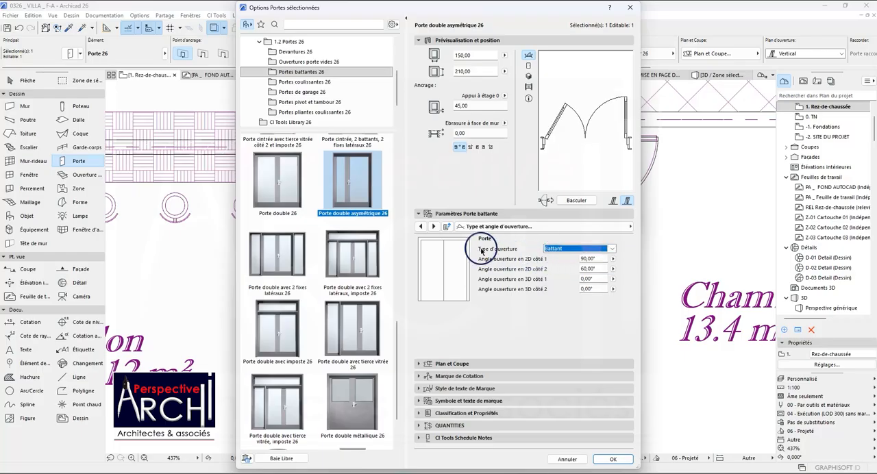
click(552, 251)
click(556, 269)
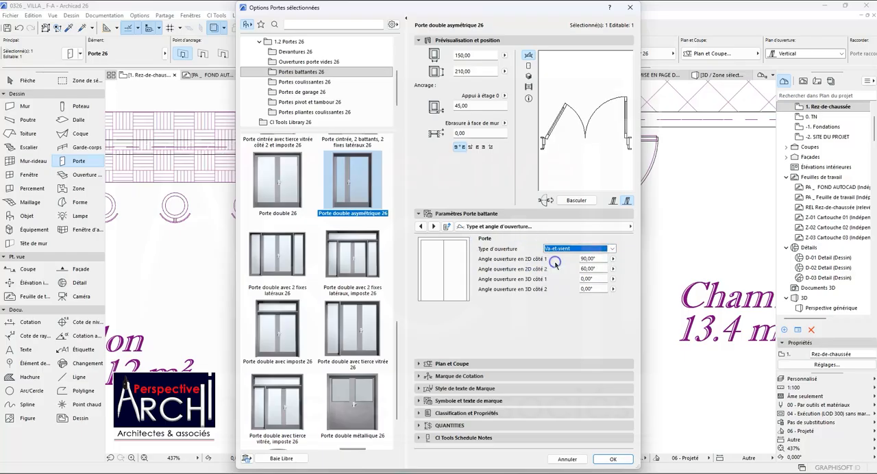
click(570, 249)
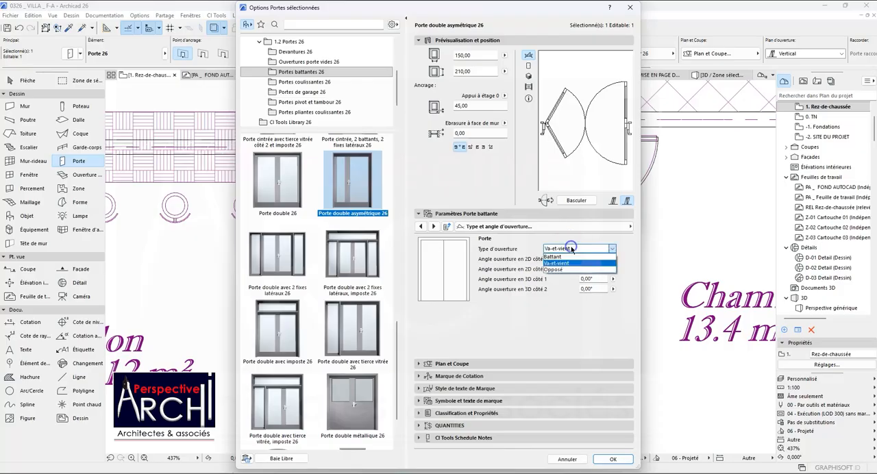
click(553, 257)
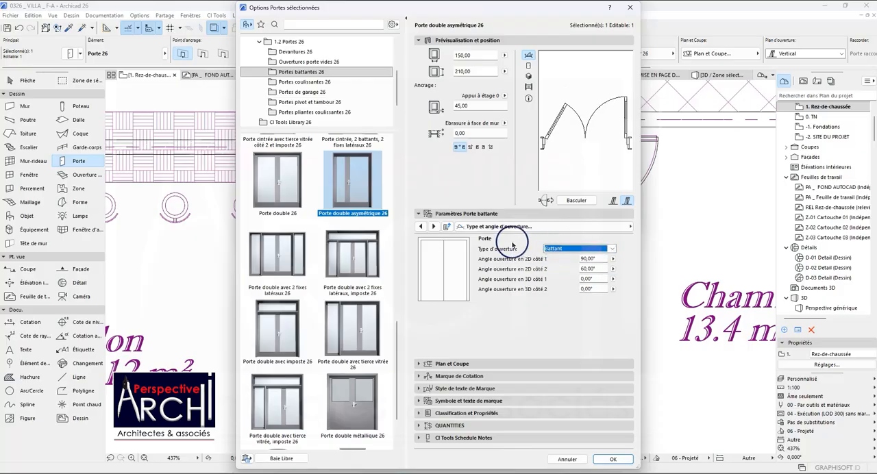
Review the door's handle, side panel, leaf type, frame and general opening settings, keeping Battant as the opening type.
click(422, 227)
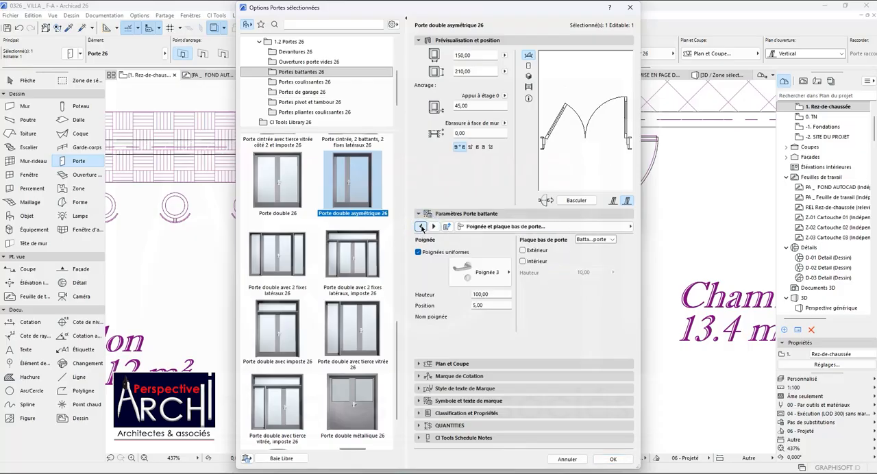
click(421, 227)
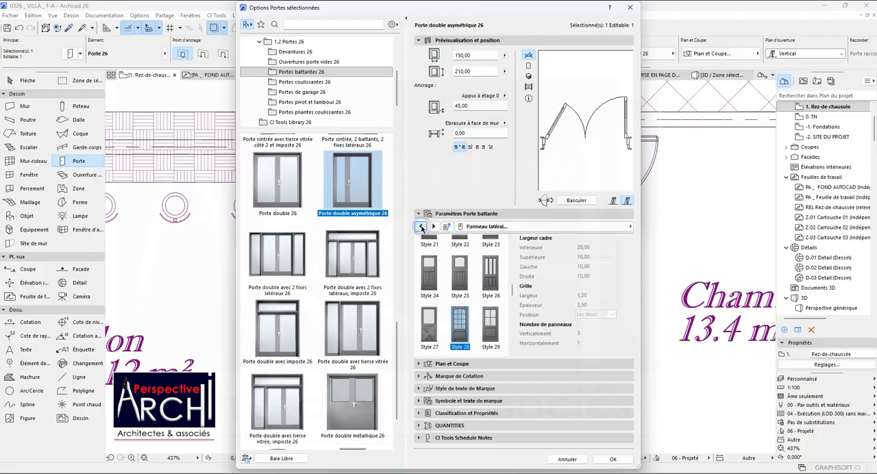
click(422, 227)
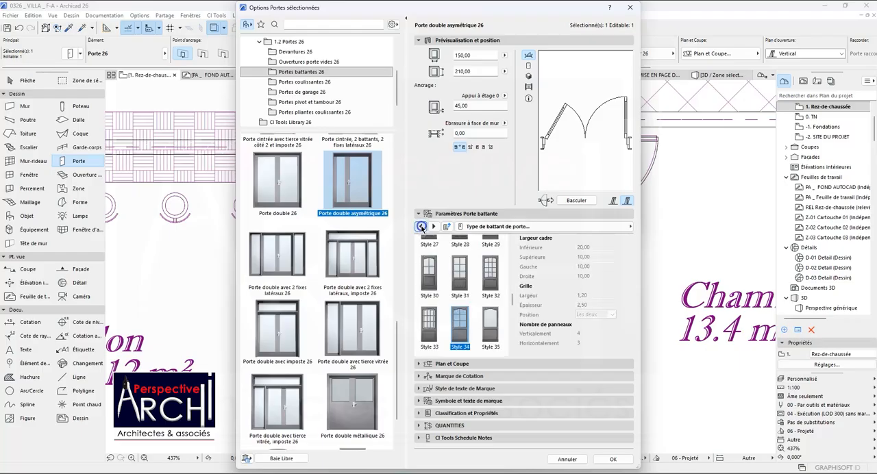
click(422, 227)
click(421, 227)
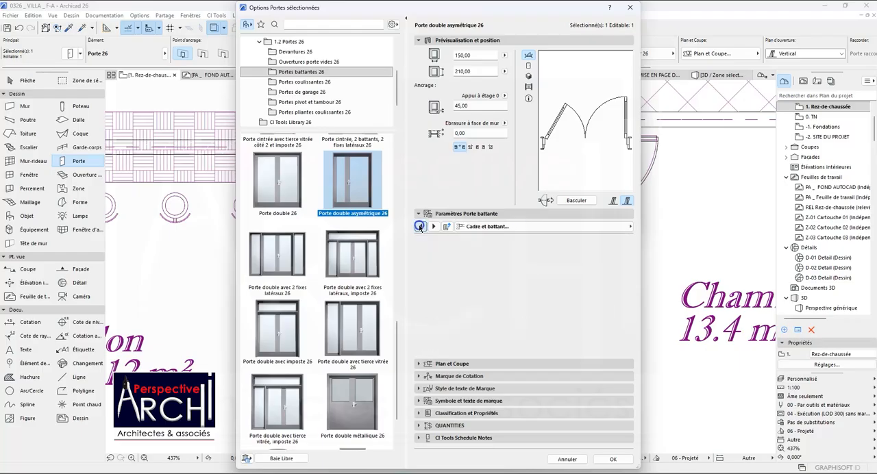
click(421, 226)
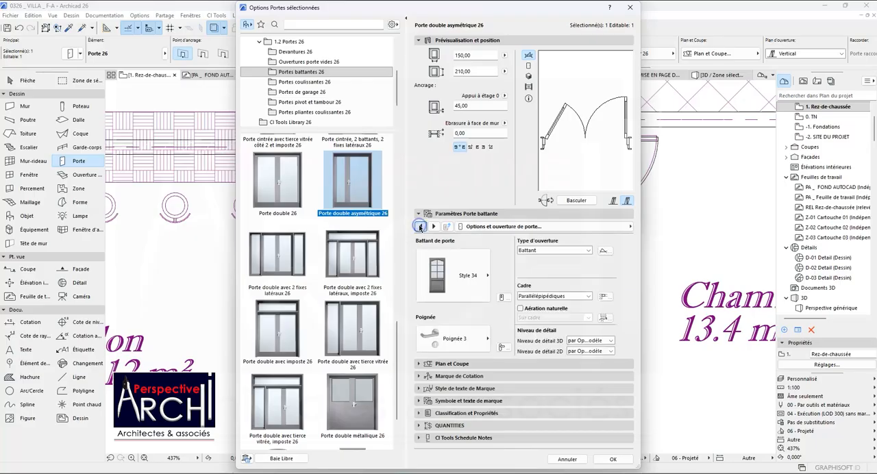
click(433, 227)
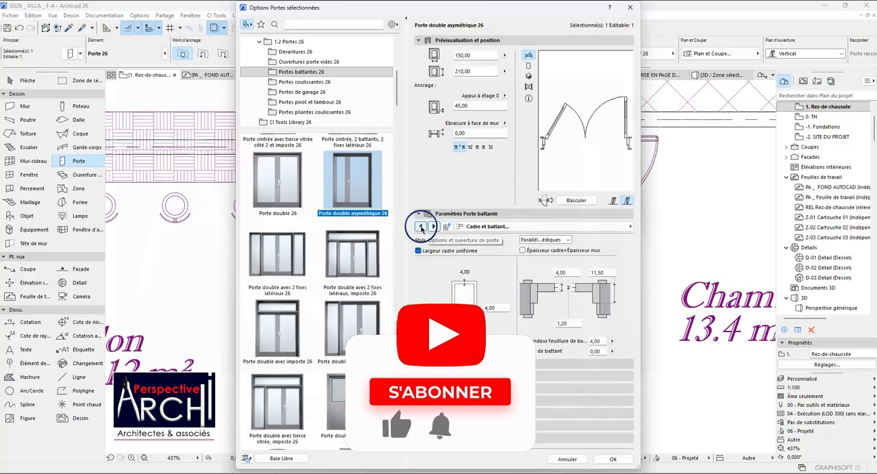
click(421, 227)
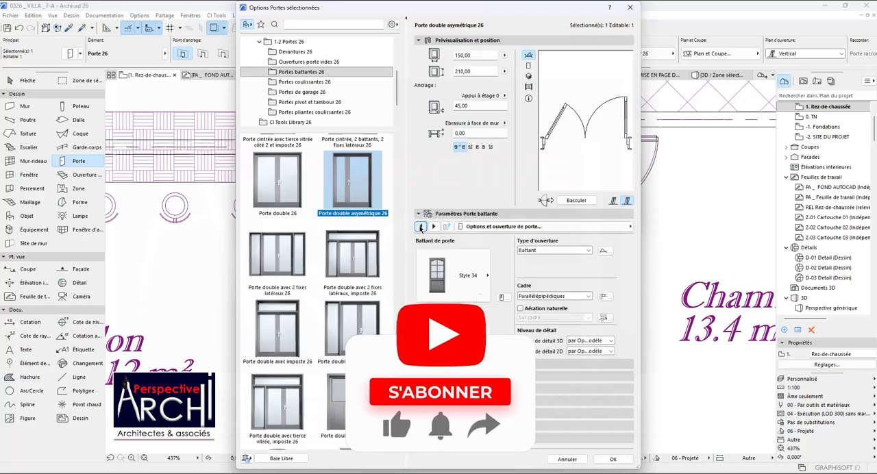
click(571, 251)
click(548, 258)
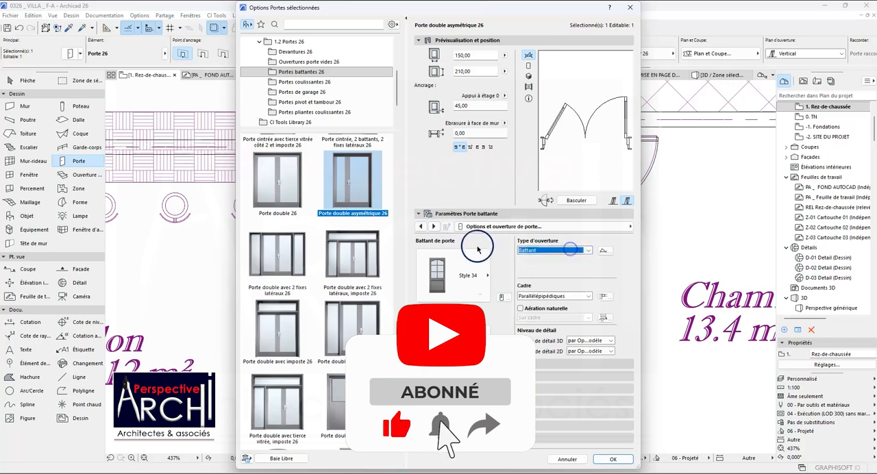
Keep the double door's leaves on Asymétrique, set the second leaf's width to 90, and apply the settings.
click(421, 228)
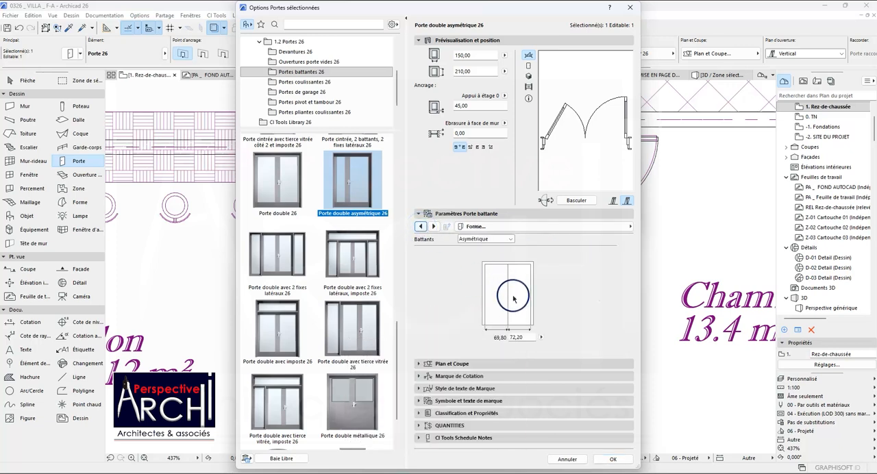
click(476, 239)
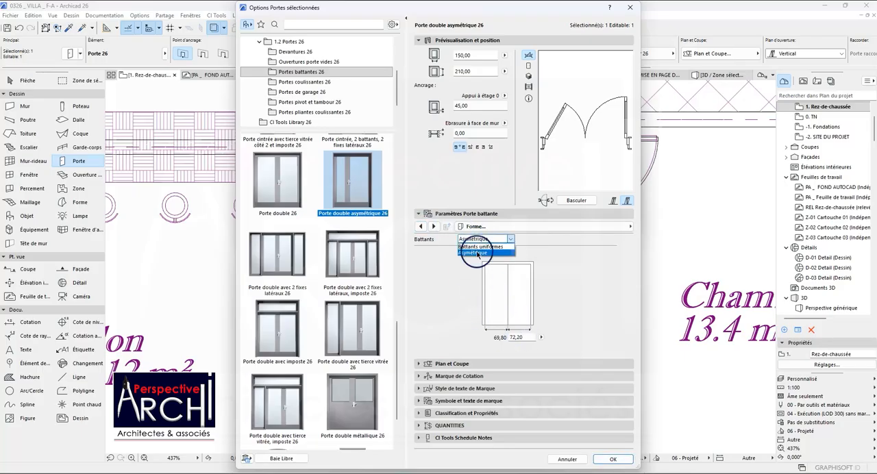
click(473, 253)
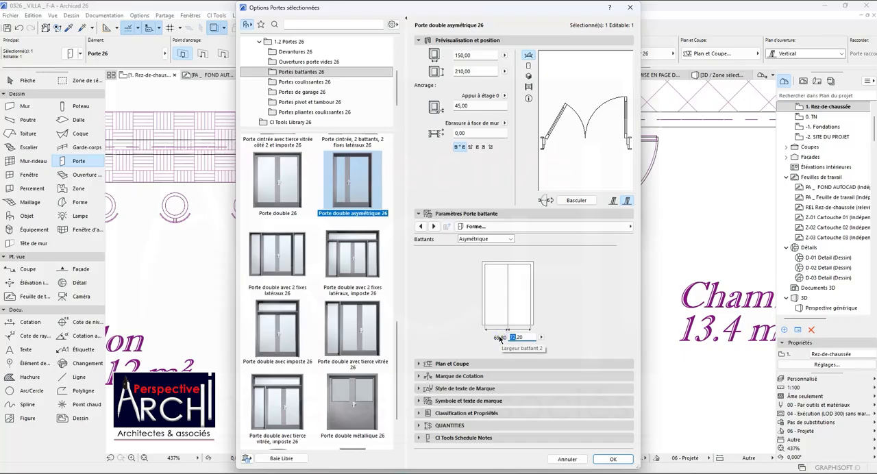
click(518, 339)
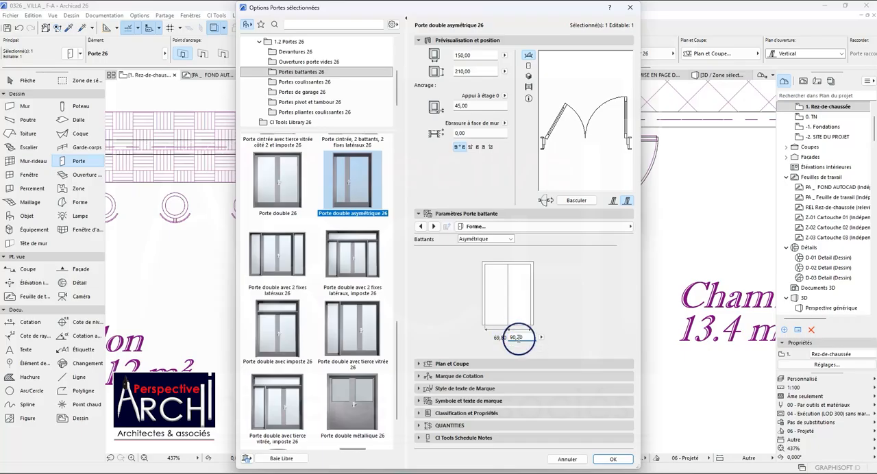
double_click(525, 339)
drag(527, 338, 511, 339)
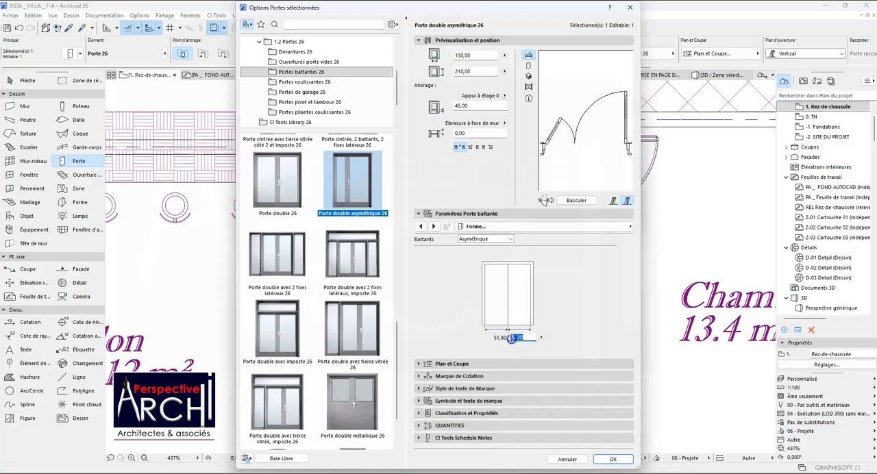
key(Return)
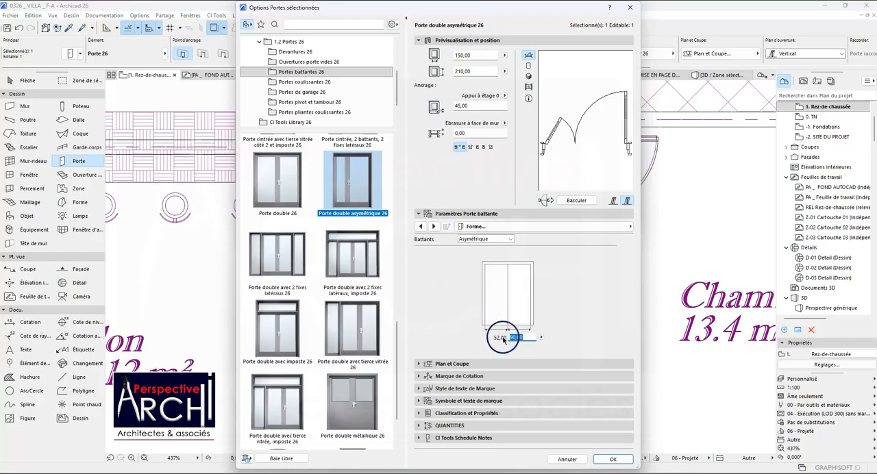
click(521, 337)
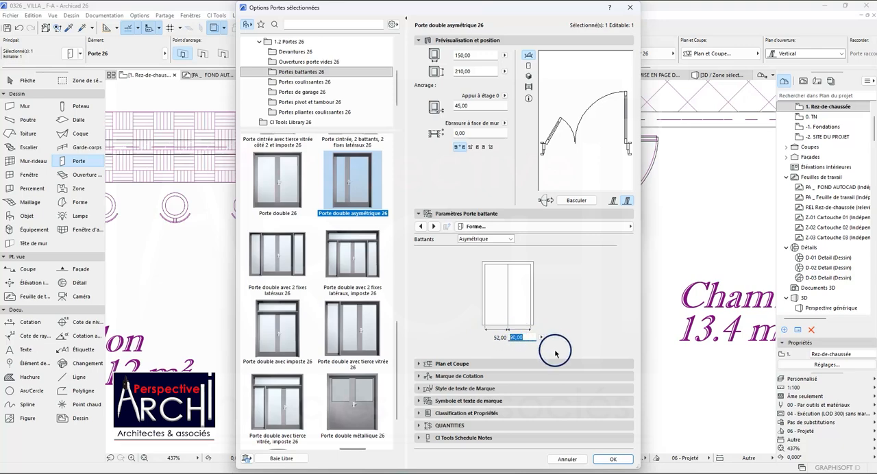
click(613, 457)
Stretch both ends of the asymmetric double door to match the salon opening on the traced plan.
scroll(445, 310, up, 2)
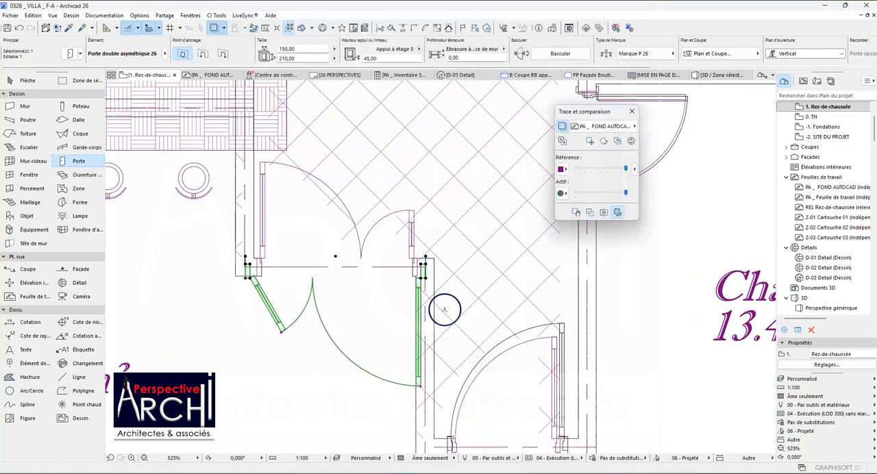
scroll(404, 257, up, 4)
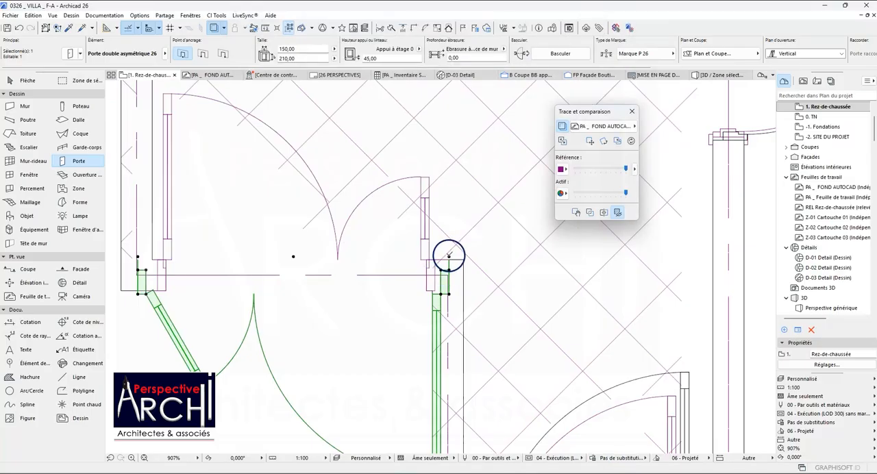
click(444, 270)
scroll(434, 266, up, 1)
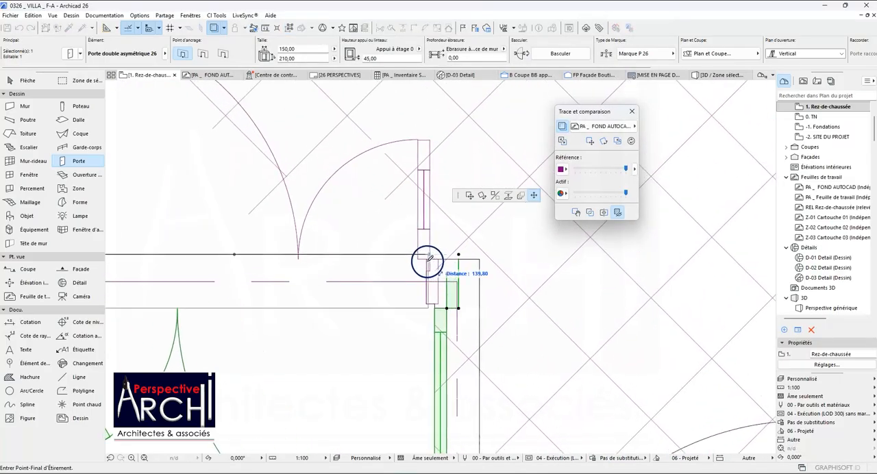
click(420, 266)
scroll(415, 264, down, 7)
scroll(321, 266, up, 3)
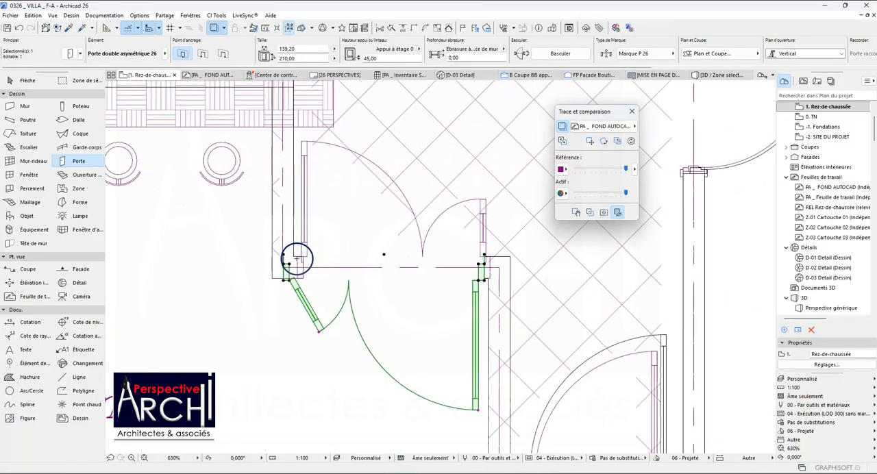
click(290, 256)
click(298, 257)
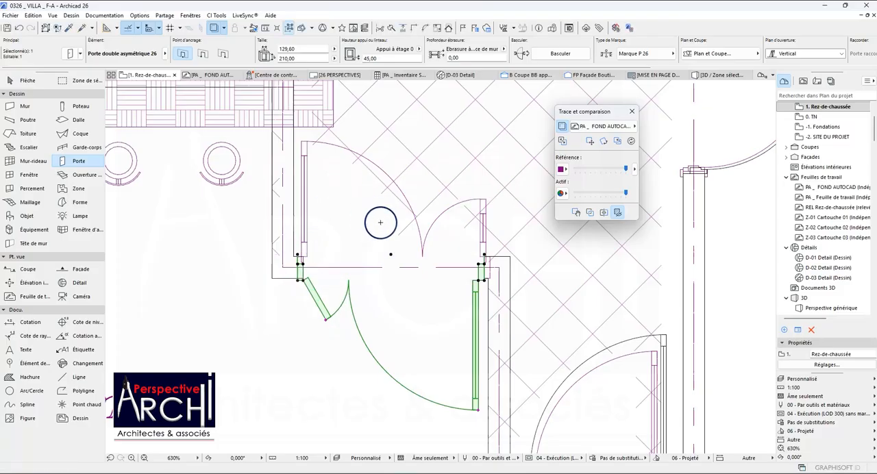
Set the double door's width to 130 and its second leaf's width to 80.
click(298, 48)
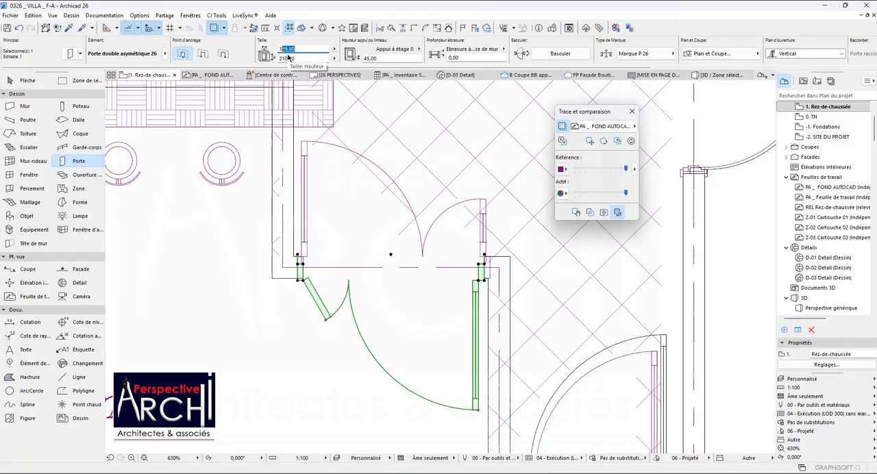
key(Return)
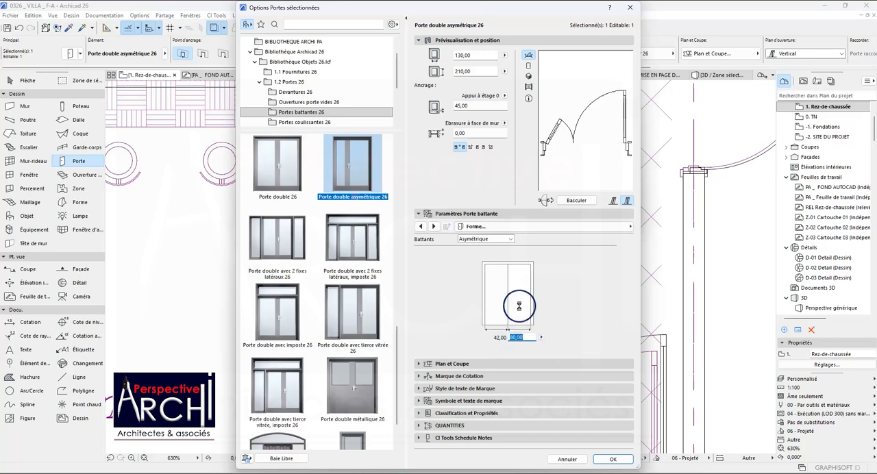
click(605, 460)
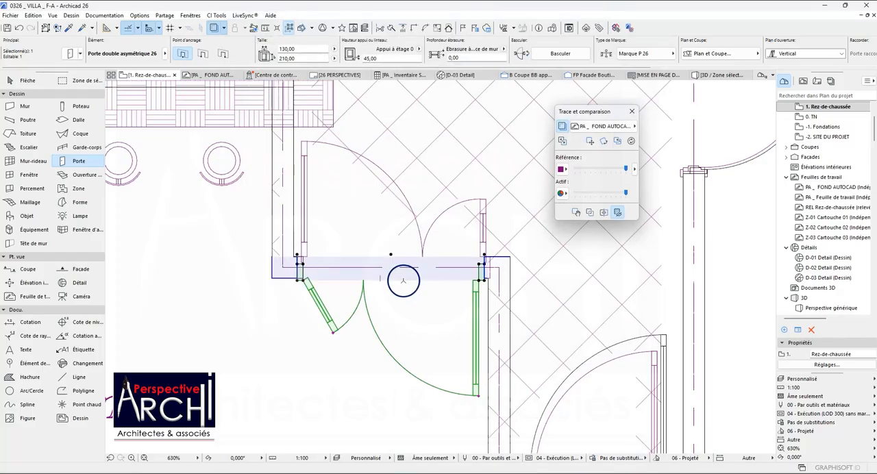
Flip the salon's double door so its leaves open into the Dégagement with the wide leaf beside the Kitchnet, as on the traced plan.
scroll(378, 266, down, 3)
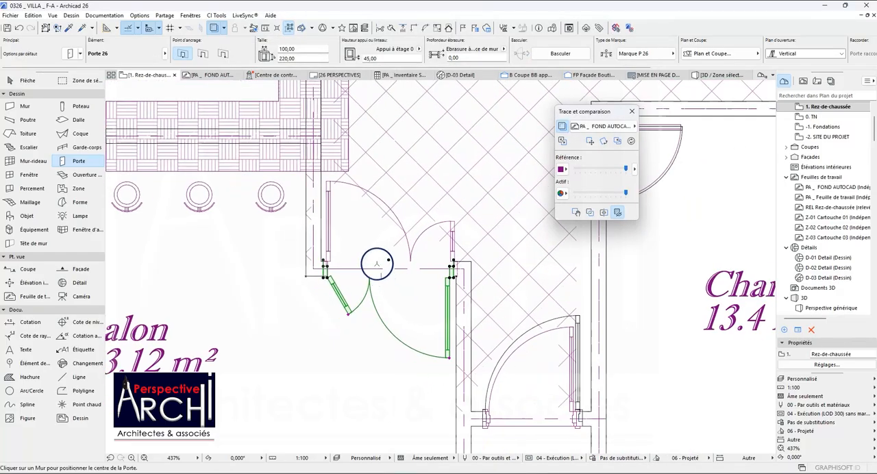
scroll(377, 265, down, 1)
scroll(314, 265, down, 2)
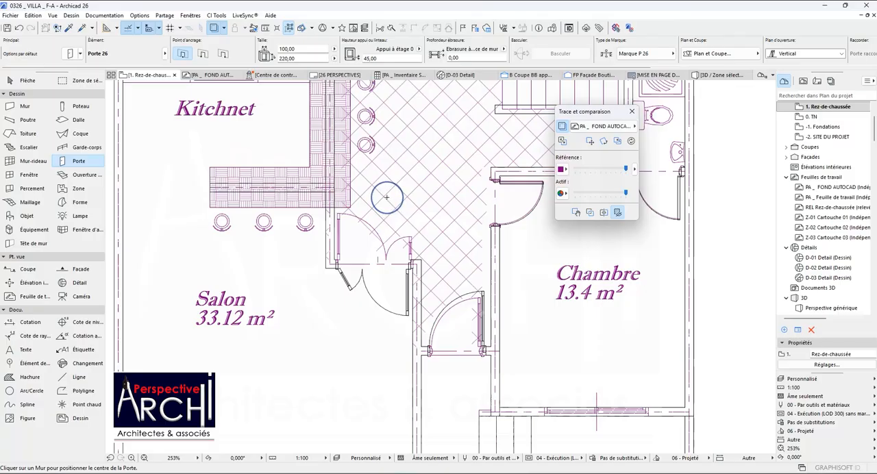
scroll(395, 244, down, 3)
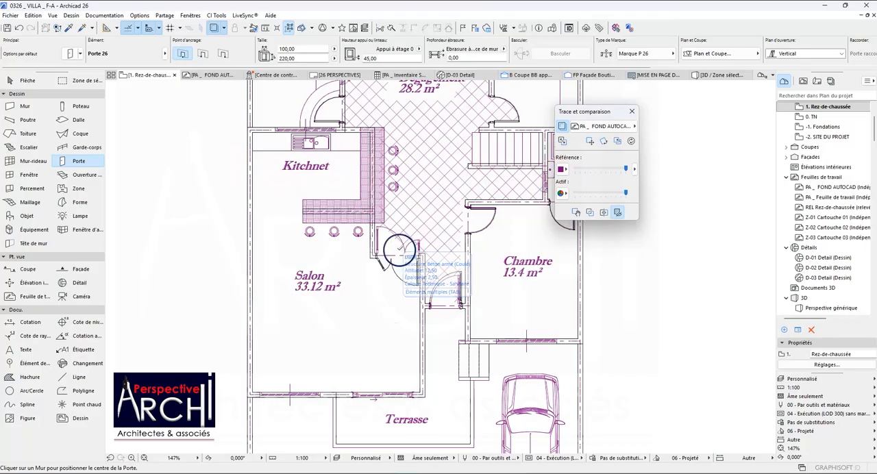
scroll(386, 240, up, 2)
scroll(392, 247, down, 1)
scroll(372, 264, up, 3)
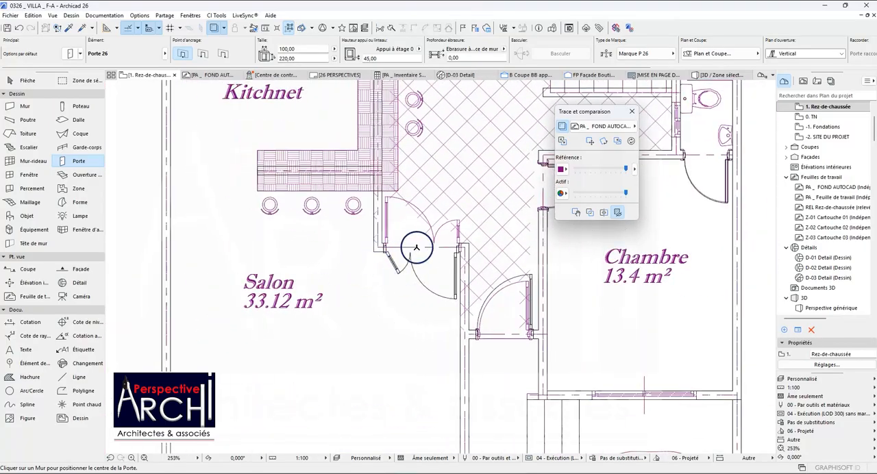
scroll(401, 250, up, 1)
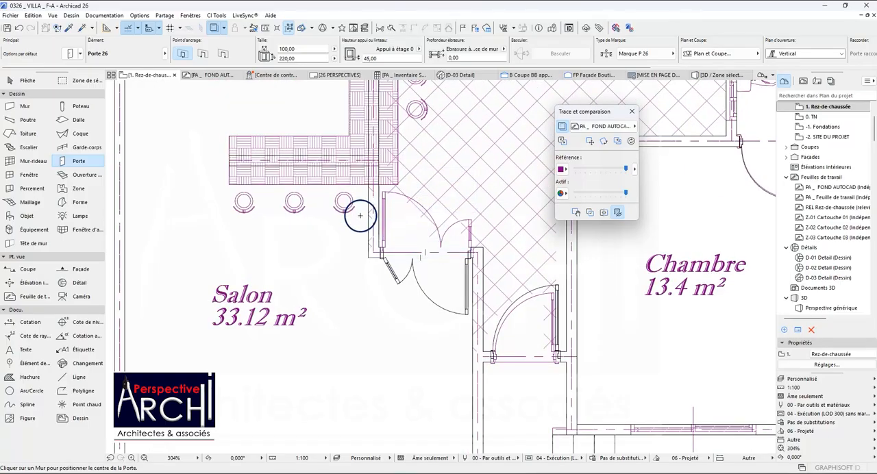
shift+click(382, 259)
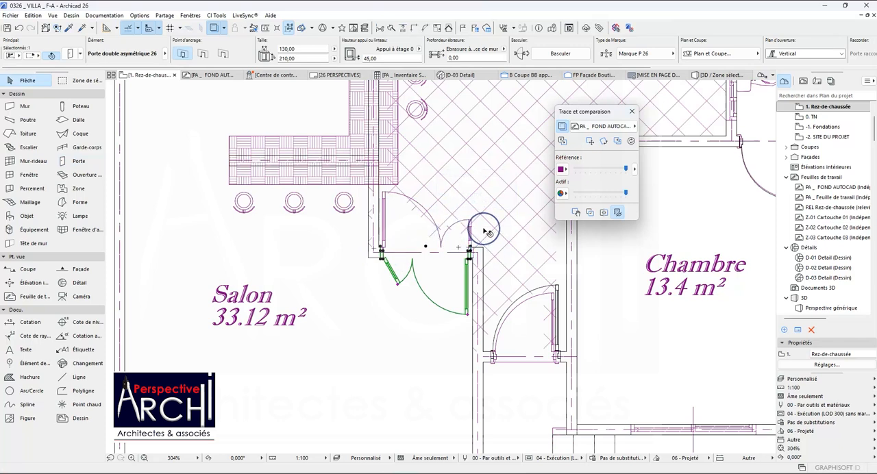
key(shift+f)
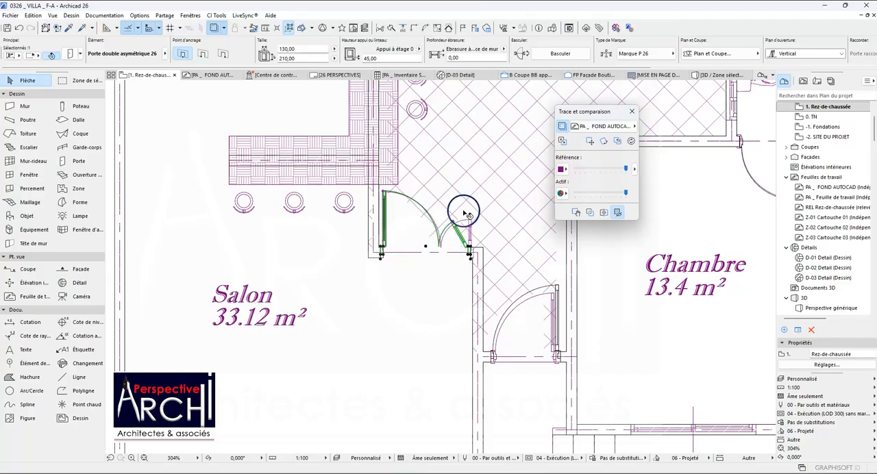
key(Escape)
Examine the ground-floor plan from the salon to the rear rooms, comparing the placed doors and window openings with the trace.
scroll(407, 213, down, 4)
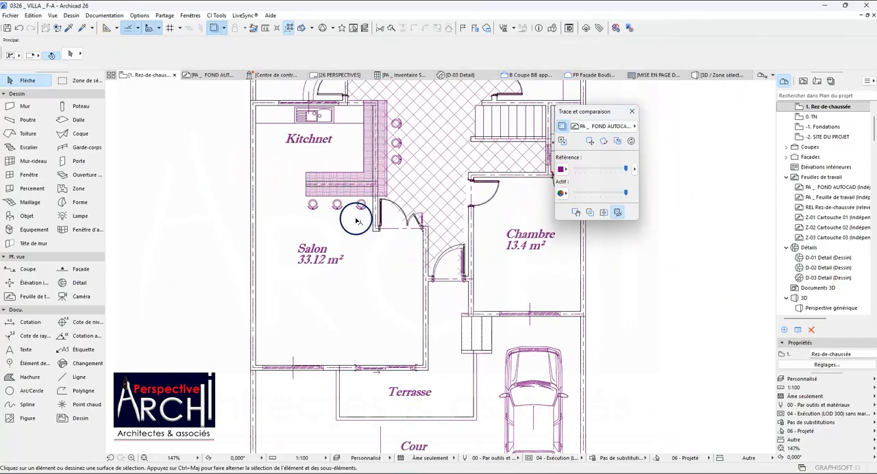
scroll(407, 213, up, 4)
scroll(391, 205, down, 8)
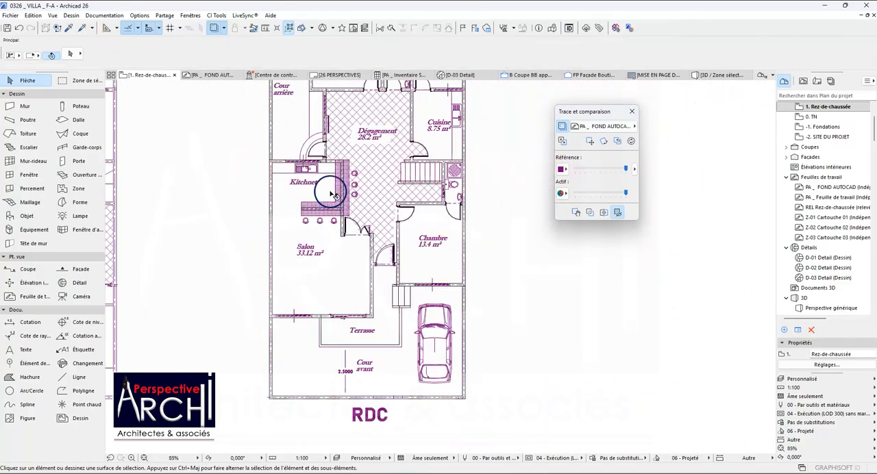
scroll(325, 135, up, 3)
scroll(325, 135, down, 2)
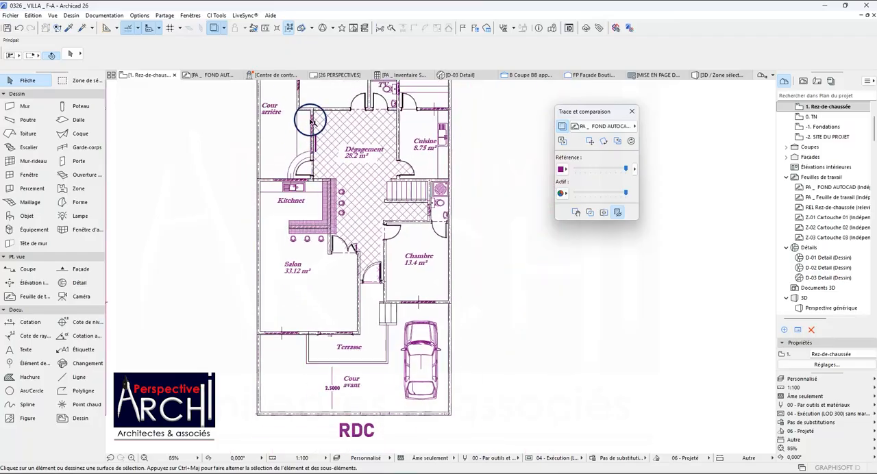
scroll(323, 135, up, 6)
scroll(322, 135, down, 7)
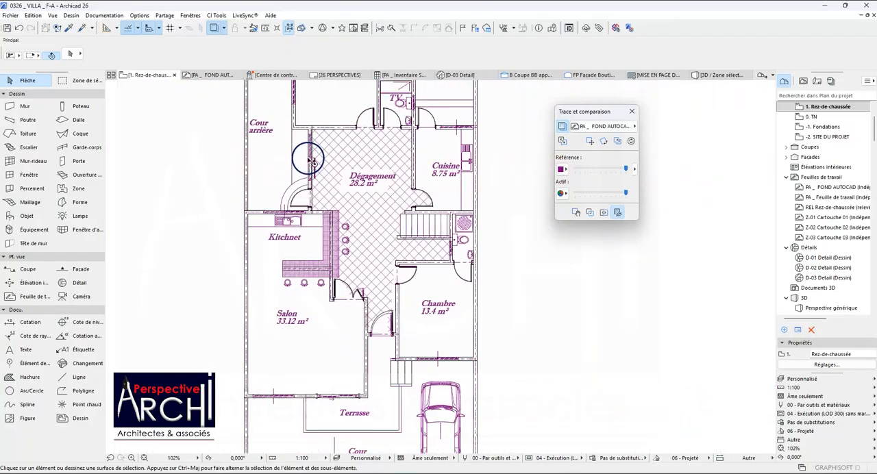
scroll(324, 197, up, 3)
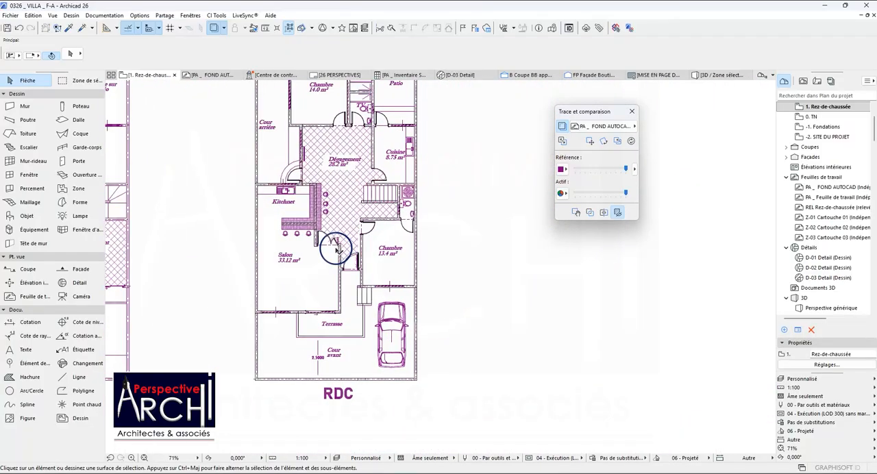
scroll(336, 264, down, 4)
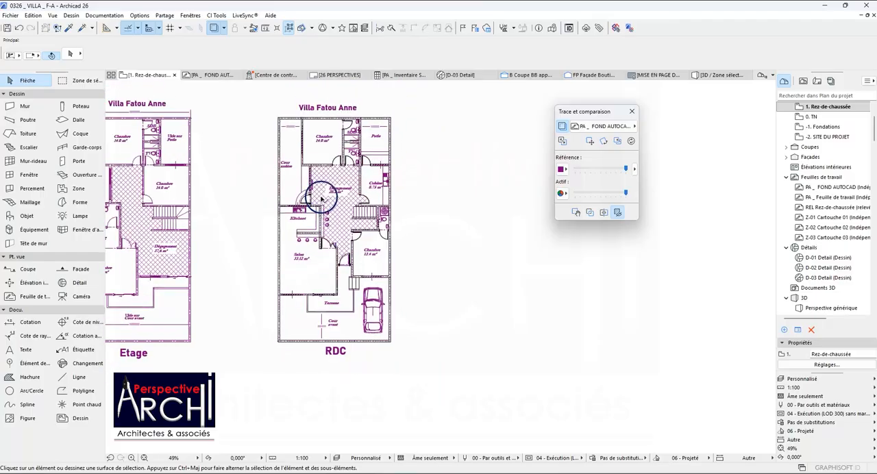
scroll(351, 109, up, 8)
scroll(353, 118, down, 4)
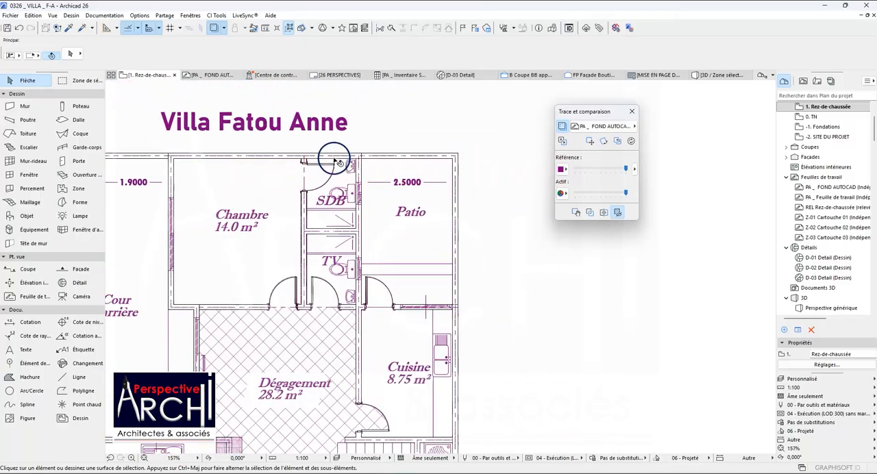
Pick up the parameters of the kitchen's Fenêtre châssis double 26 in the separate reference plan for reuse.
scroll(358, 194, down, 6)
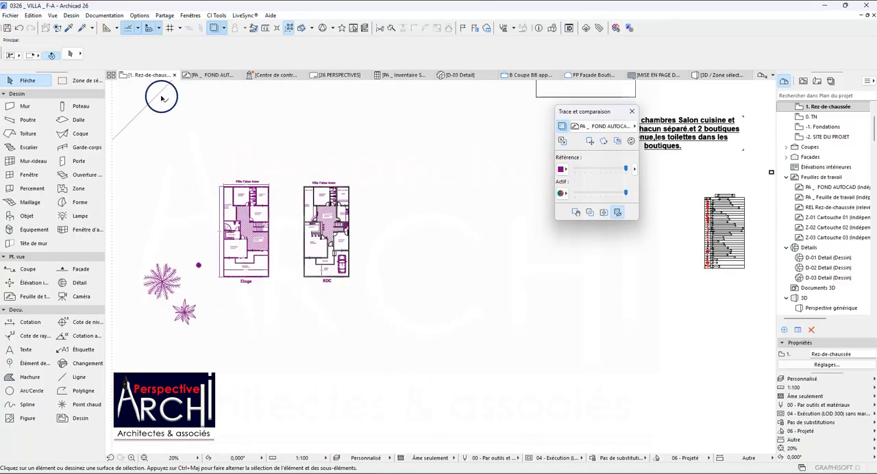
click(60, 28)
scroll(257, 178, down, 5)
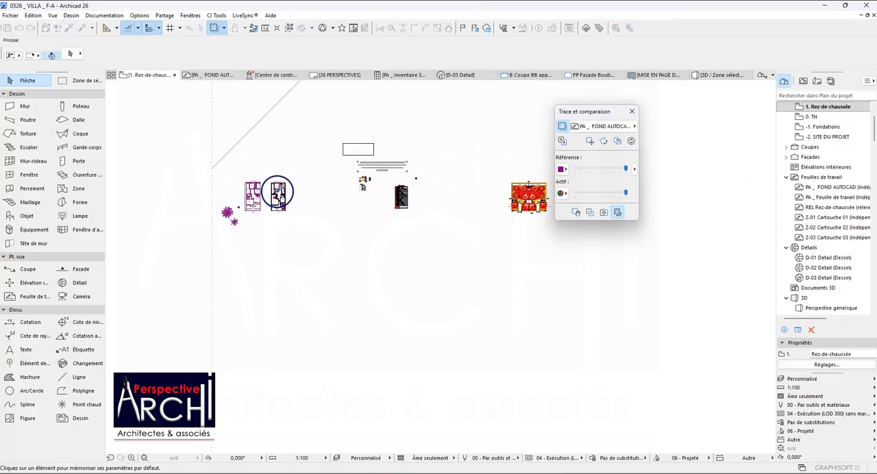
scroll(513, 183, up, 10)
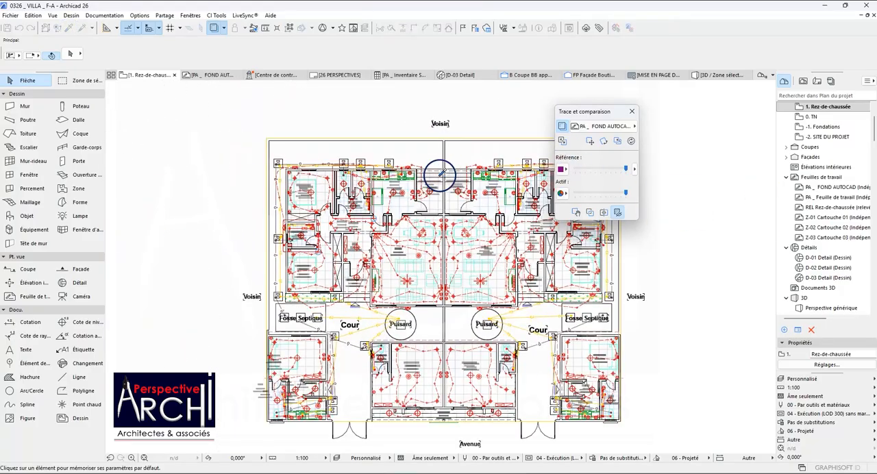
scroll(342, 170, up, 3)
scroll(339, 163, down, 3)
scroll(324, 161, up, 4)
scroll(329, 158, down, 2)
click(346, 161)
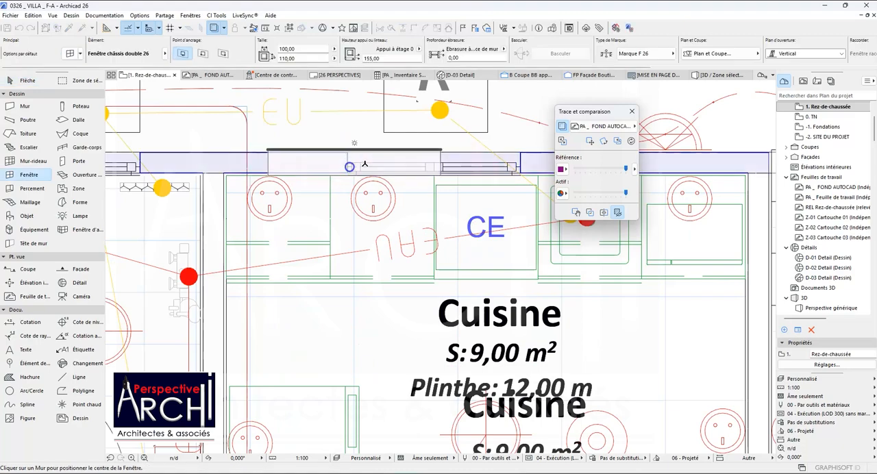
Place the 100 x 110 Fenêtre châssis double 26 in the wall between Cuisine and Patio, centred on the traced opening with its frame toward the Patio.
scroll(371, 164, down, 3)
scroll(384, 168, down, 12)
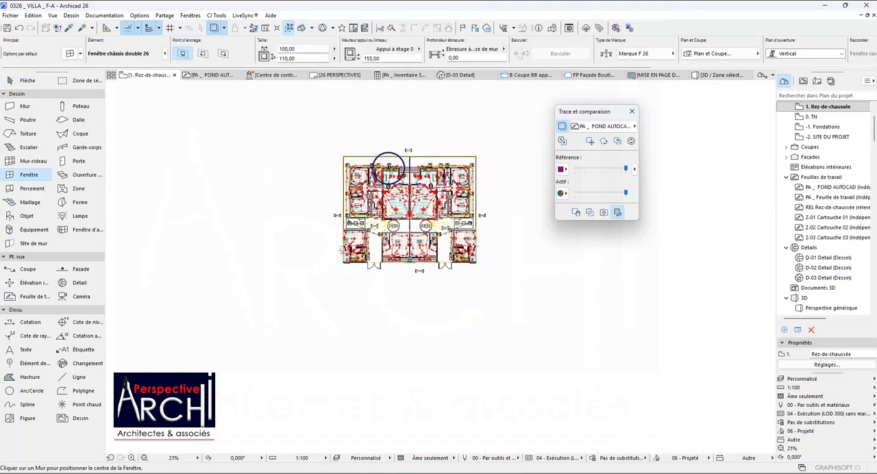
scroll(247, 177, down, 2)
scroll(164, 173, up, 3)
scroll(169, 175, up, 11)
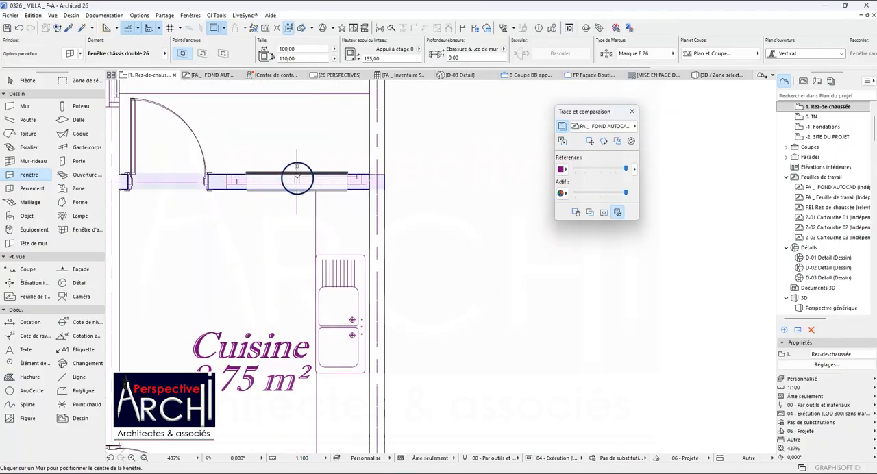
click(297, 185)
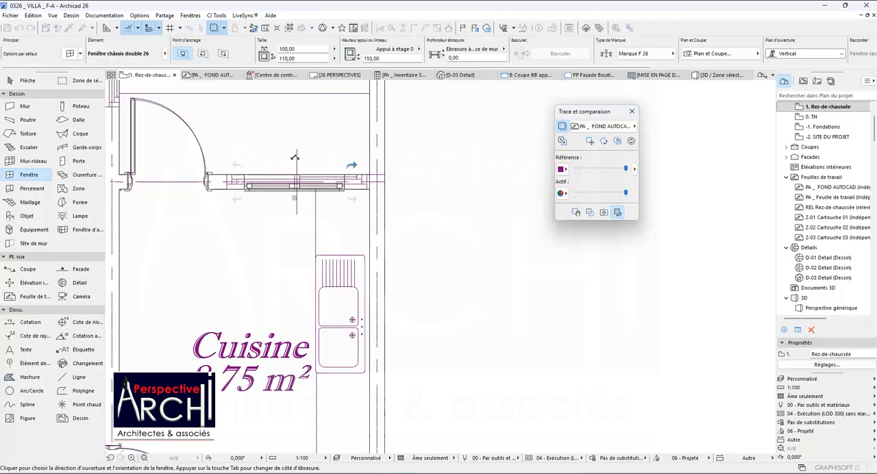
click(295, 159)
click(296, 178)
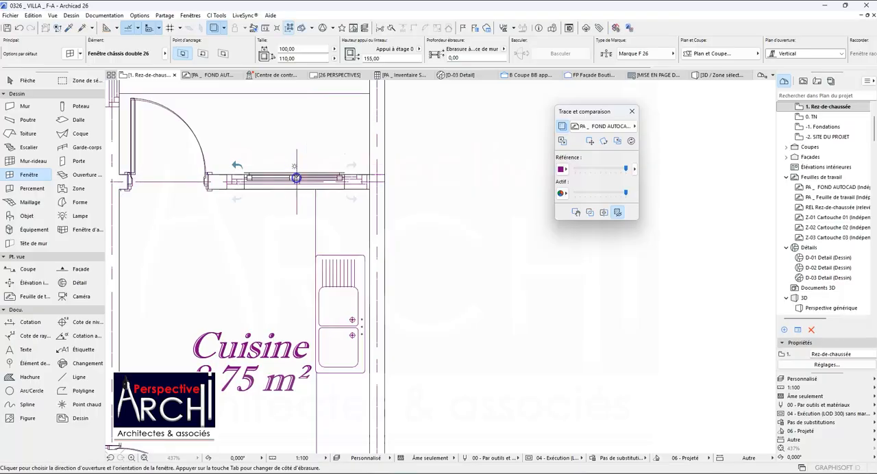
click(288, 189)
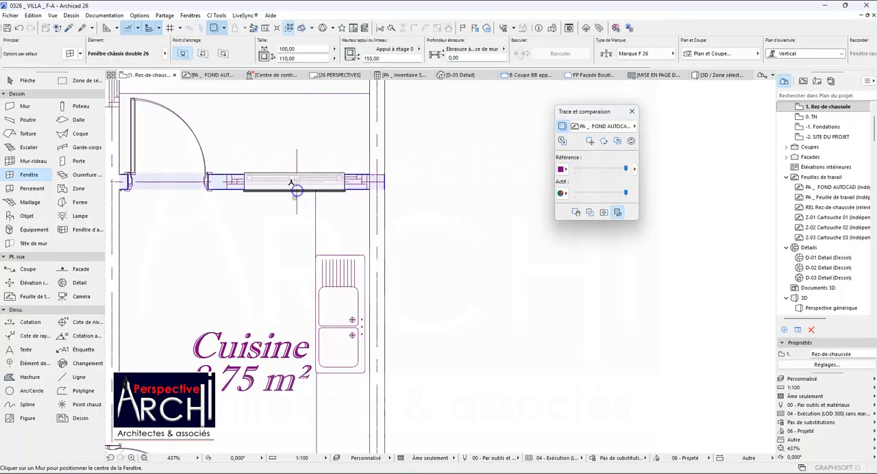
Stretch the kitchen window's end nearest the patio door to the traced opening edge, giving a width of 117.5.
scroll(257, 175, up, 2)
shift+click(241, 178)
scroll(241, 178, up, 3)
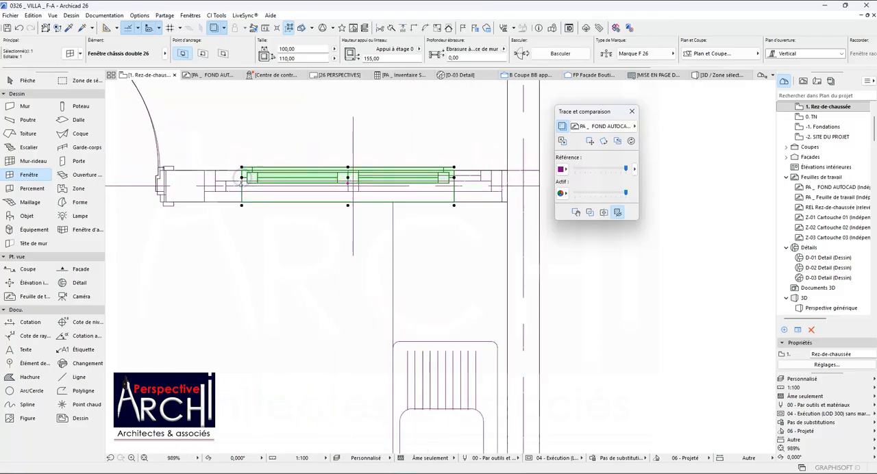
click(241, 214)
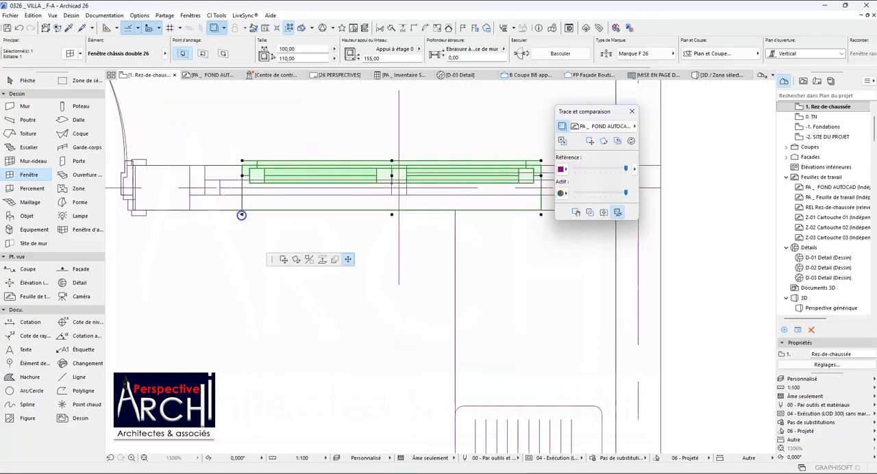
click(190, 213)
Stretch the kitchen window's opposite end to the traced opening edge beside the outer wall, giving a width of 140.
scroll(192, 198, down, 4)
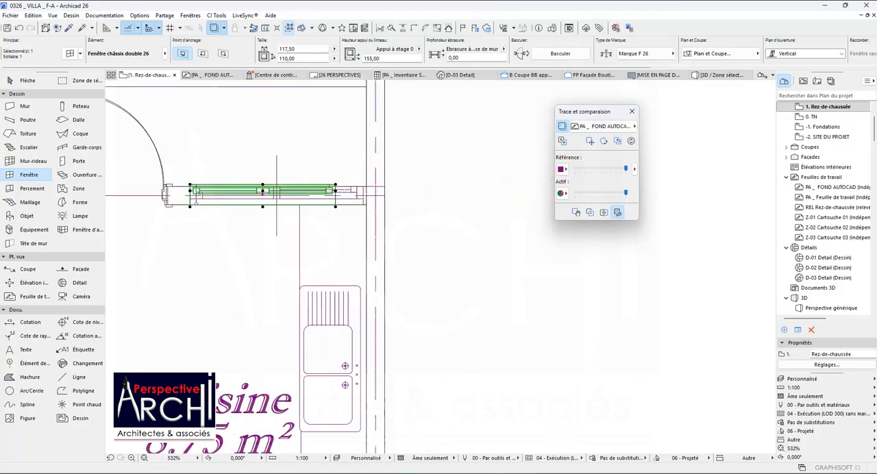
scroll(291, 194, up, 3)
scroll(302, 190, up, 3)
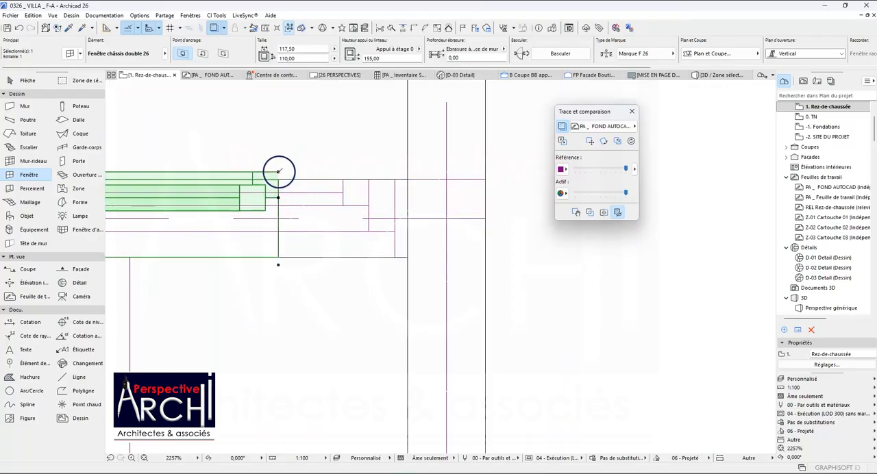
click(281, 176)
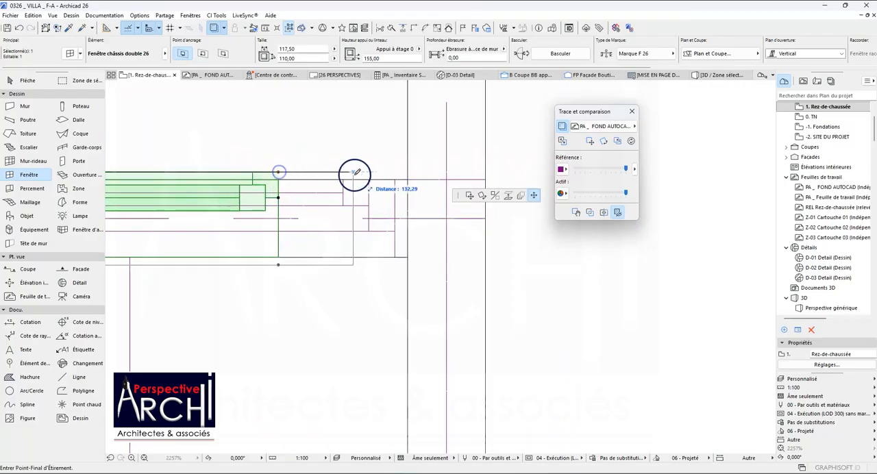
click(395, 180)
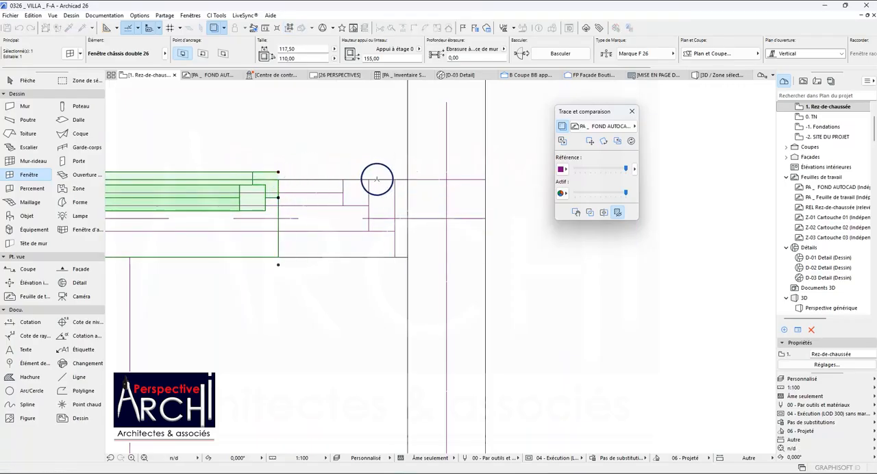
click(279, 264)
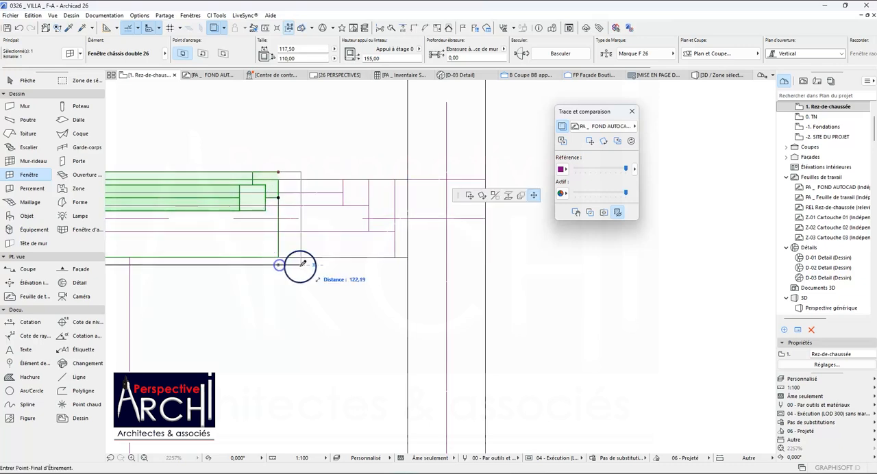
click(396, 257)
scroll(405, 204, down, 5)
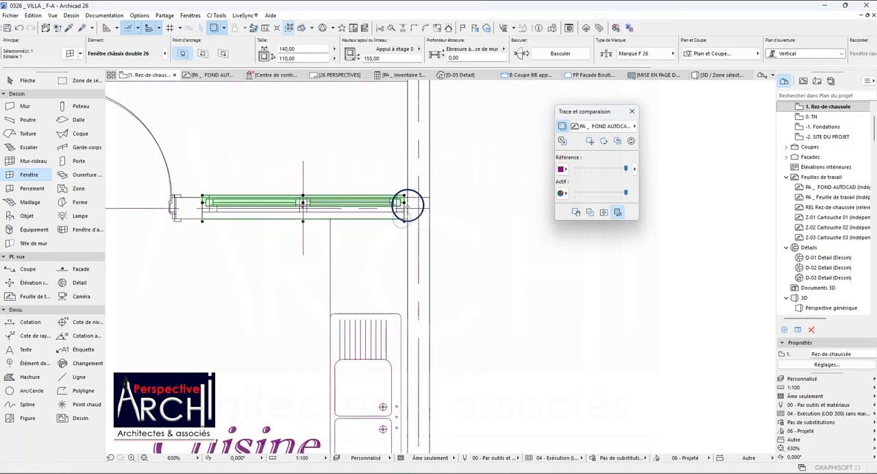
scroll(406, 204, down, 4)
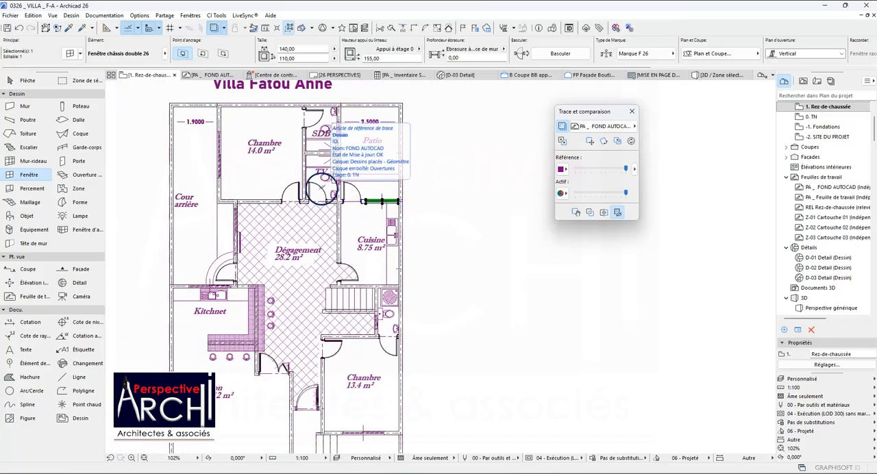
key(Escape)
Pick up the parameters of the 60 x 60 sanitary-room window in the separate reference plan for reuse.
scroll(401, 326, up, 2)
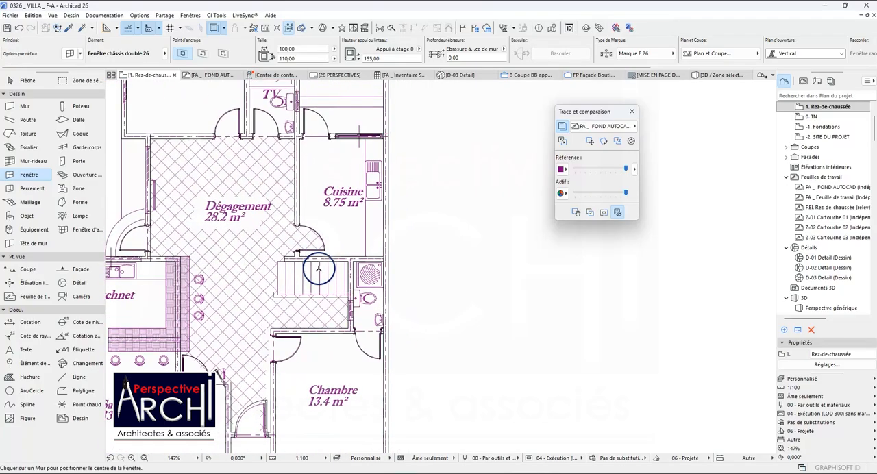
scroll(354, 299, down, 3)
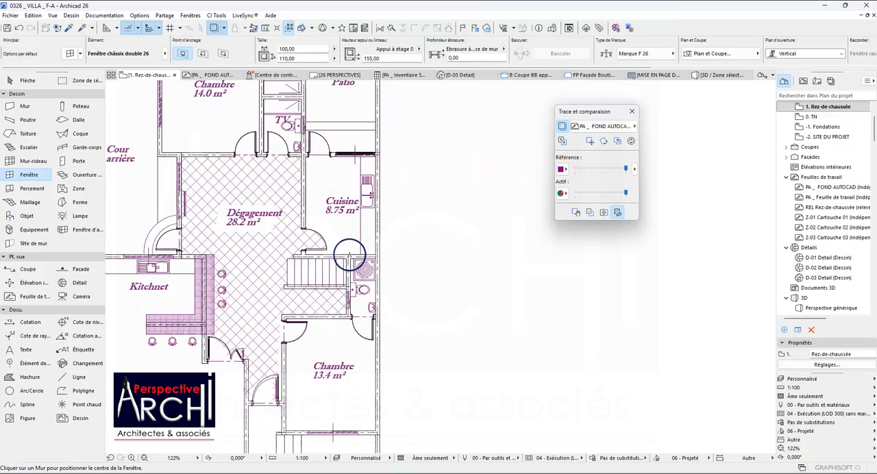
scroll(339, 192, down, 2)
scroll(337, 180, up, 5)
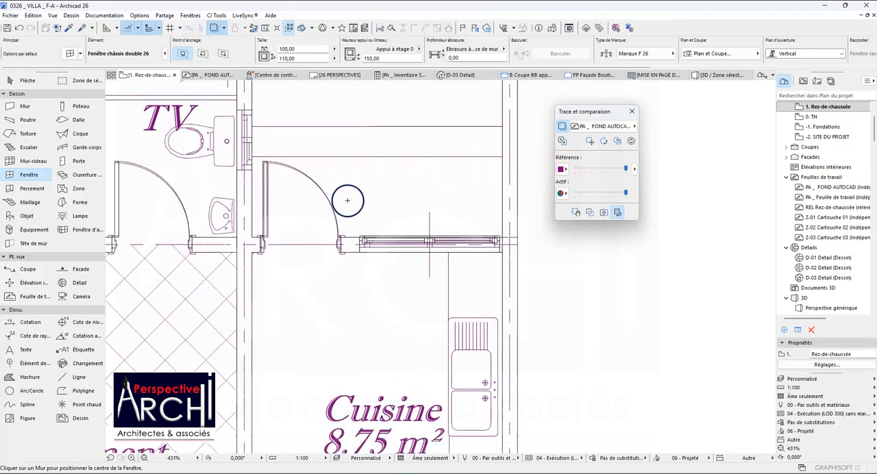
scroll(350, 202, down, 1)
scroll(349, 204, down, 7)
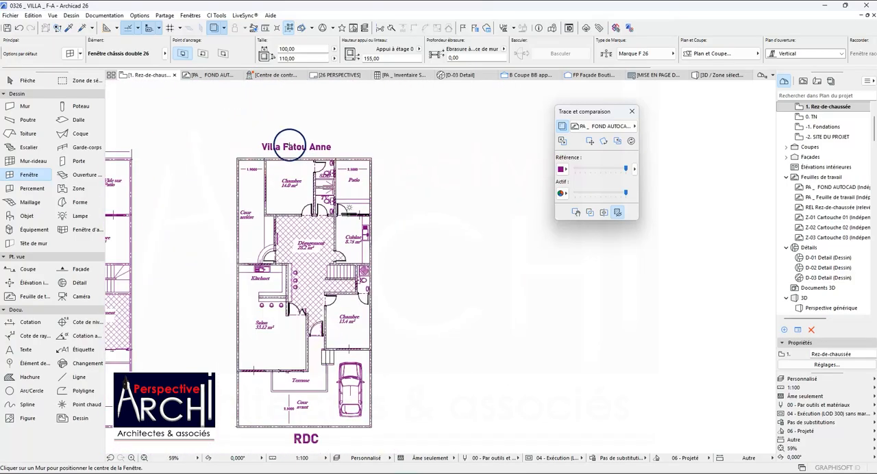
click(70, 28)
scroll(256, 165, down, 8)
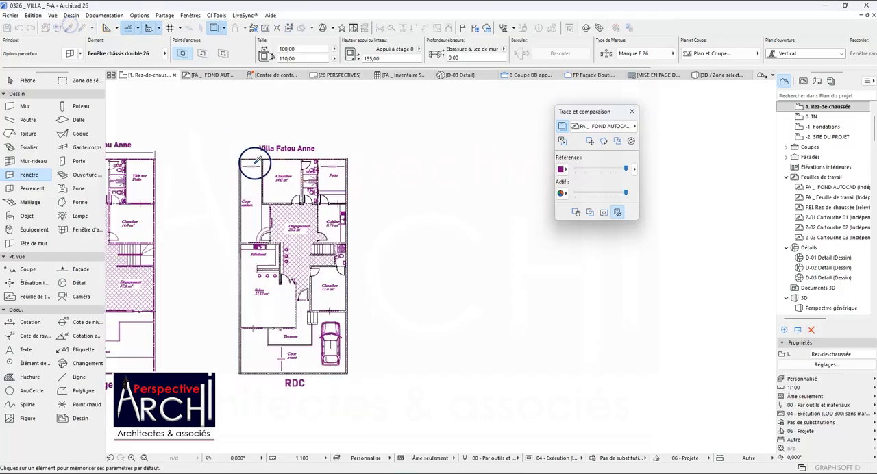
scroll(342, 193, down, 4)
scroll(452, 202, up, 10)
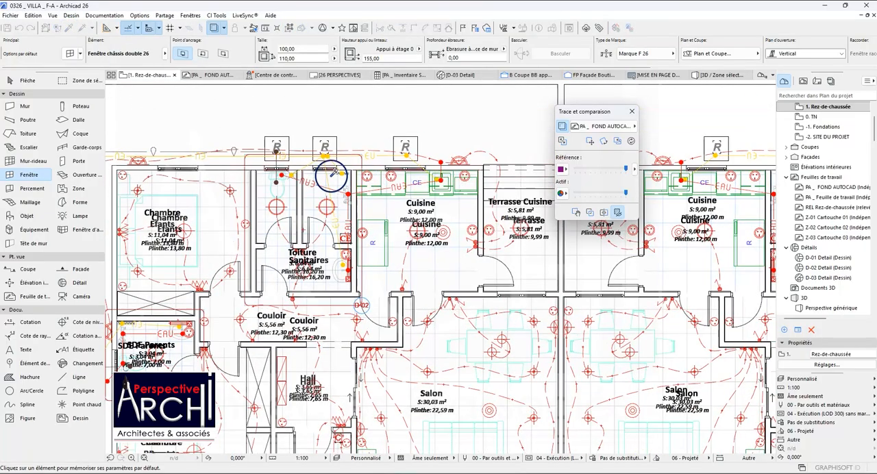
scroll(365, 182, up, 6)
click(348, 147)
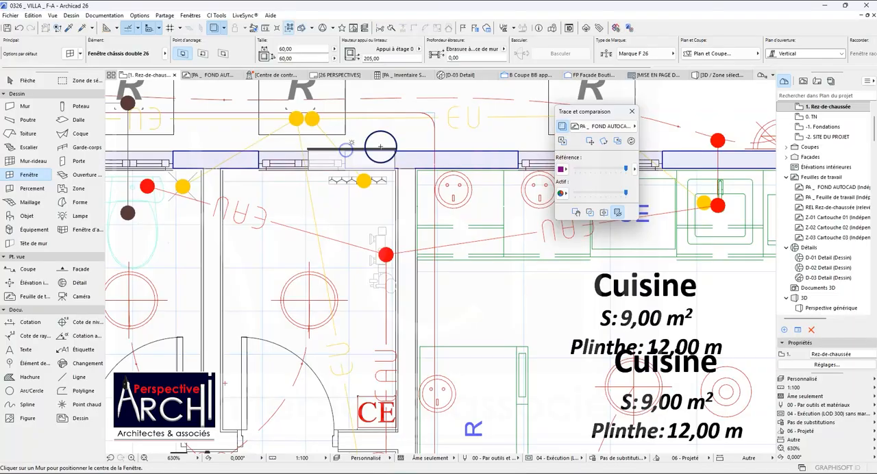
Place a 60 x 60 window in the wall between the SDB and the Patio, on the traced opening behind the toilet.
scroll(398, 158, down, 12)
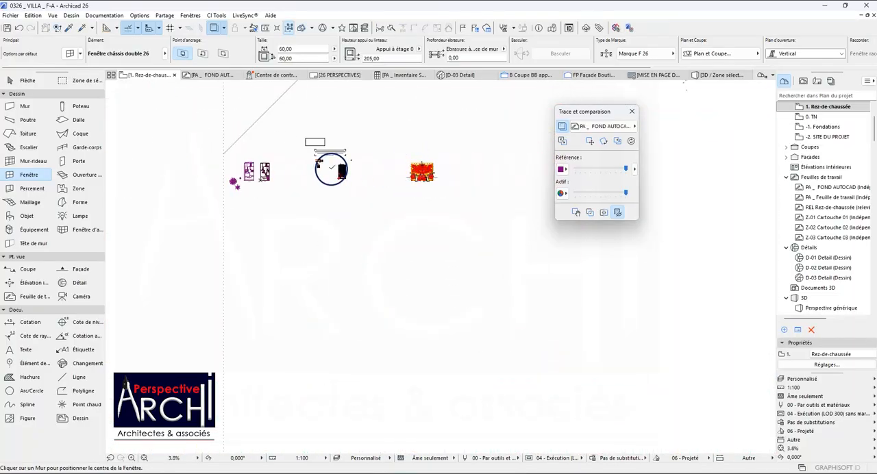
scroll(253, 154, up, 10)
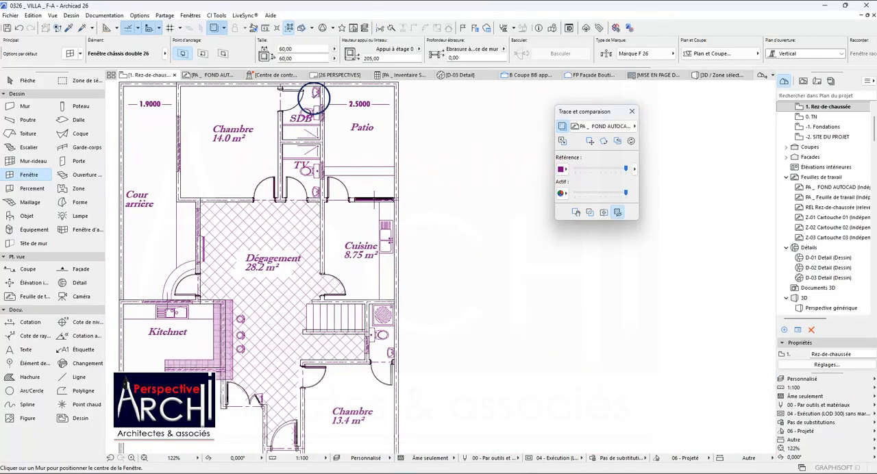
scroll(314, 98, up, 7)
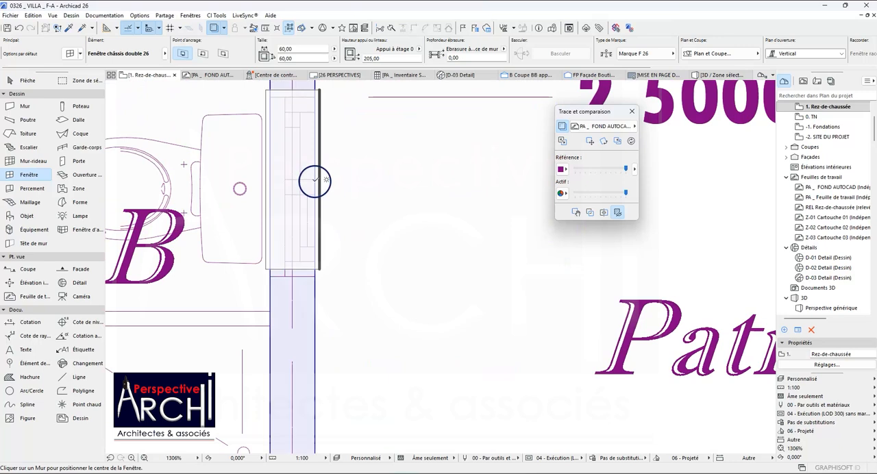
click(315, 188)
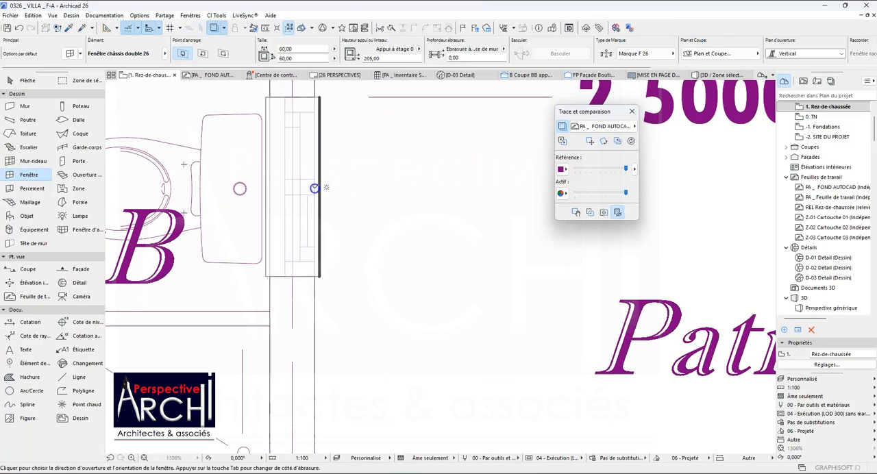
click(258, 188)
scroll(320, 160, down, 2)
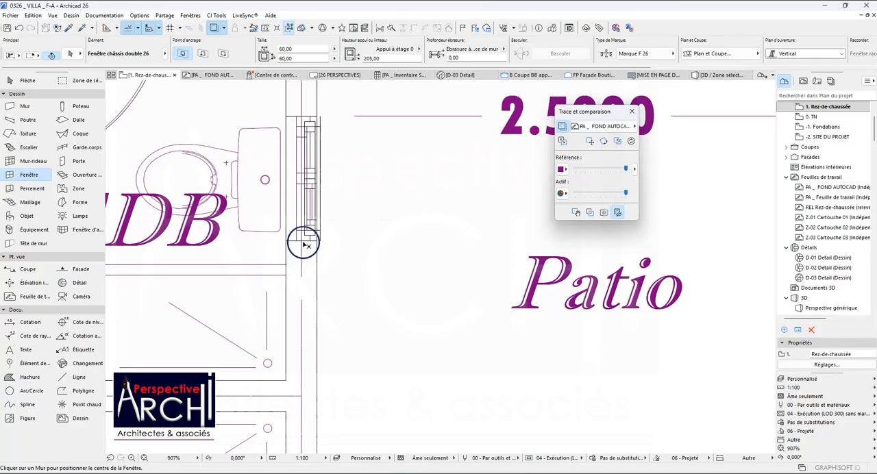
Try the SDB window flipped to the inner side of its wall, and restore its orientation toward the Patio.
shift+click(319, 241)
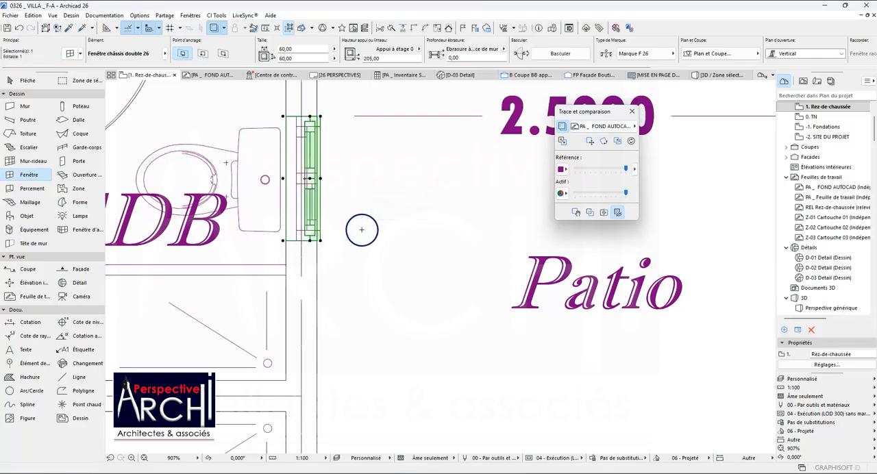
key(b)
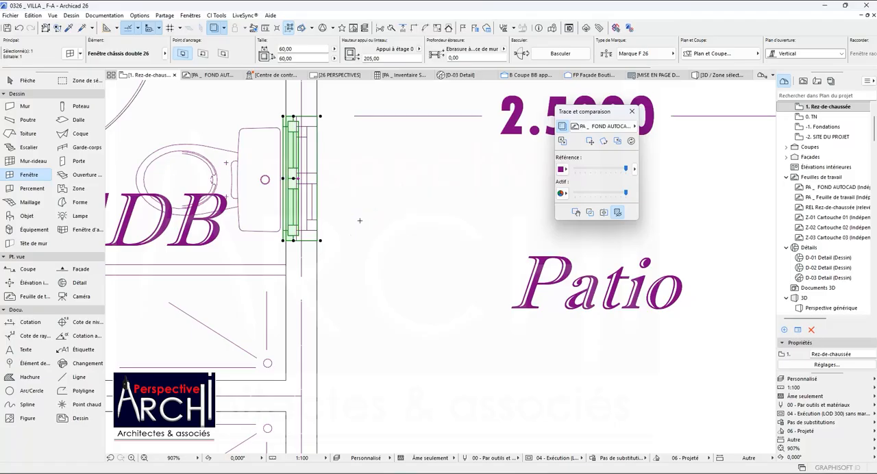
key(b)
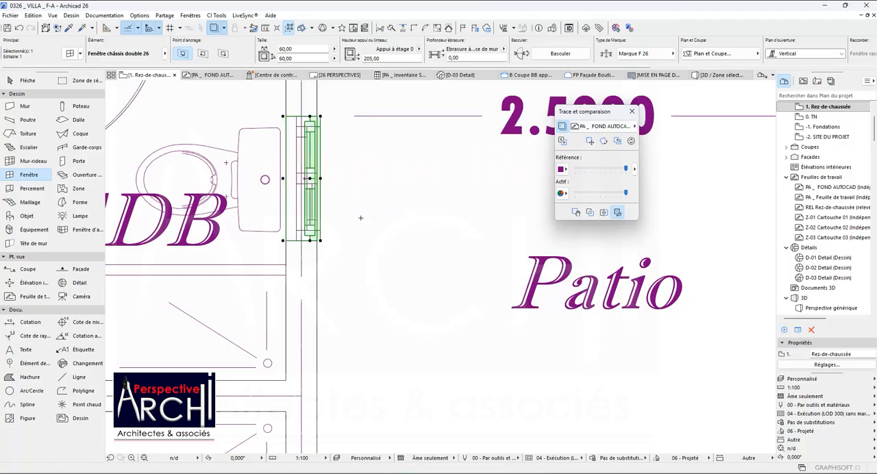
key(Escape)
Place a 60 x 60 window in the Patio wall of the toilet room marked TV, on its traced opening.
scroll(346, 213, down, 10)
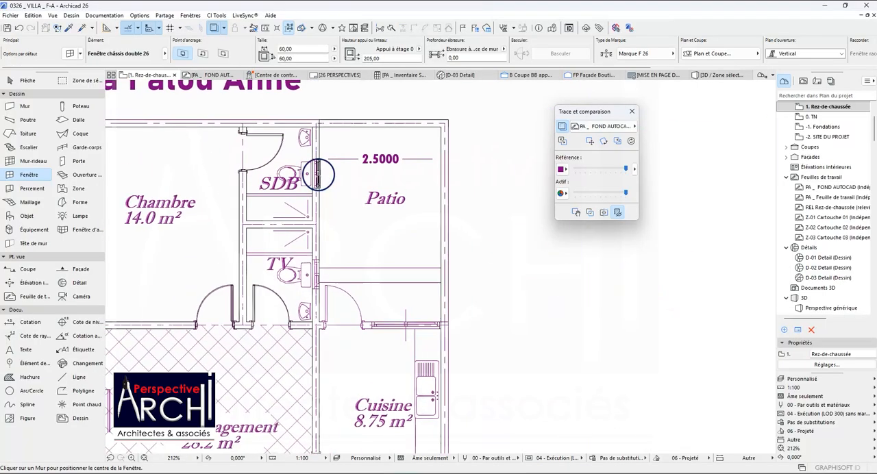
scroll(326, 232, up, 7)
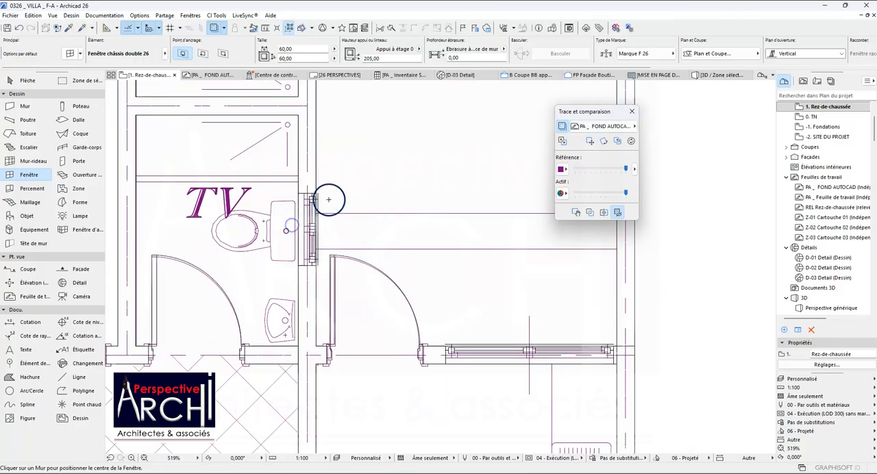
scroll(329, 197, down, 4)
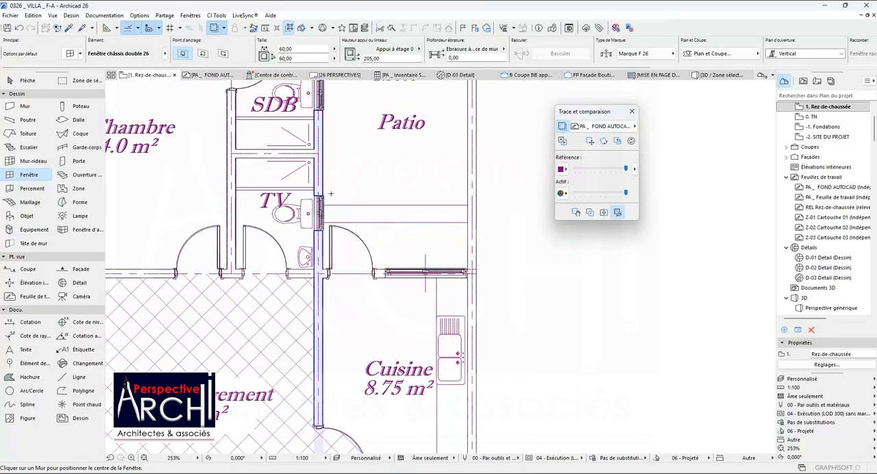
Place a 60 x 60 window in the toilet wall facing the Dégagement, near the 13.4 m² Chambre, and flip it toward the Dégagement side.
scroll(330, 194, down, 8)
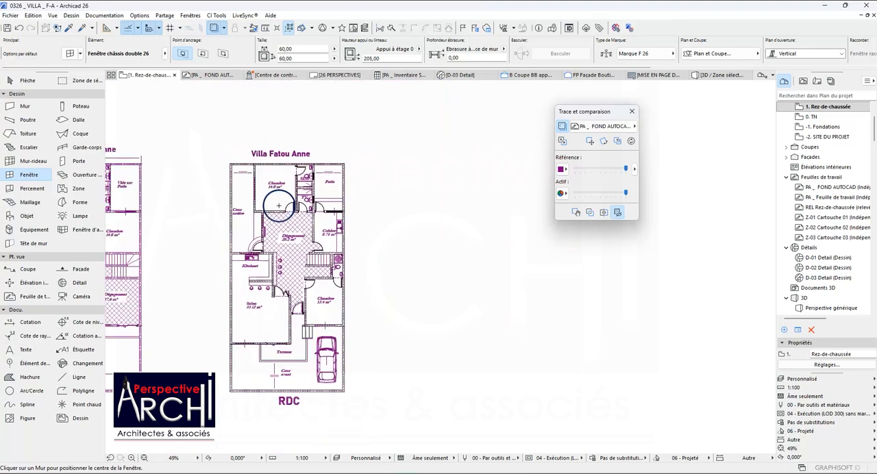
scroll(309, 281, up, 15)
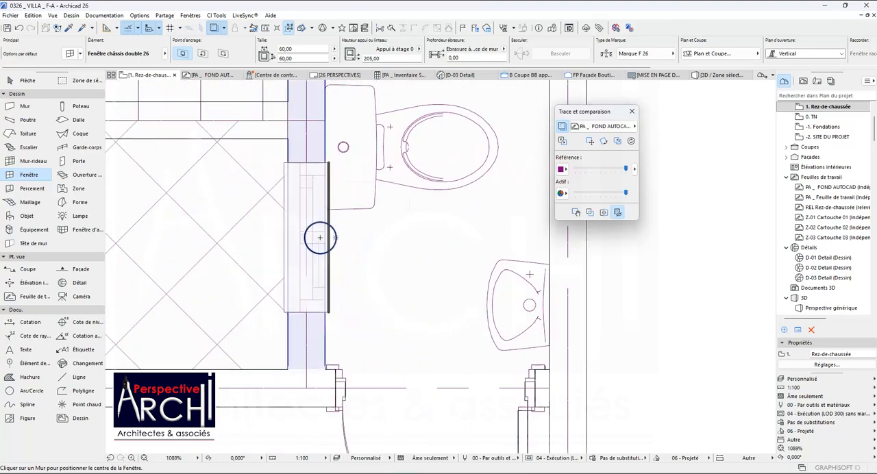
click(319, 237)
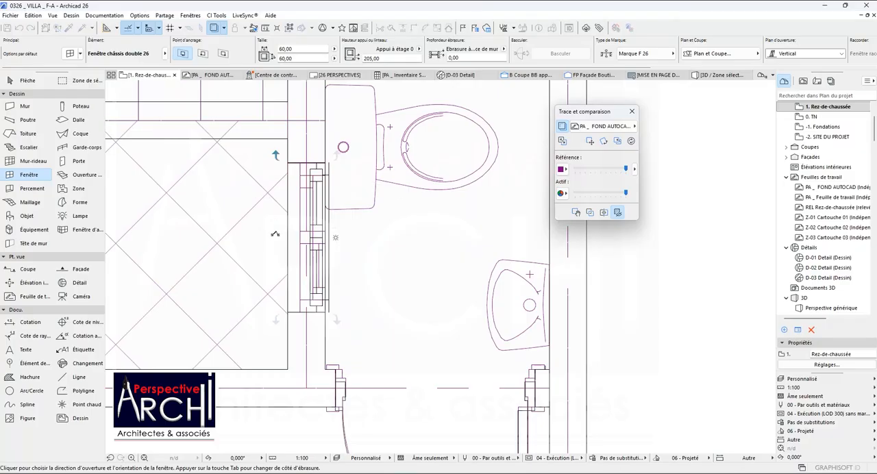
click(273, 234)
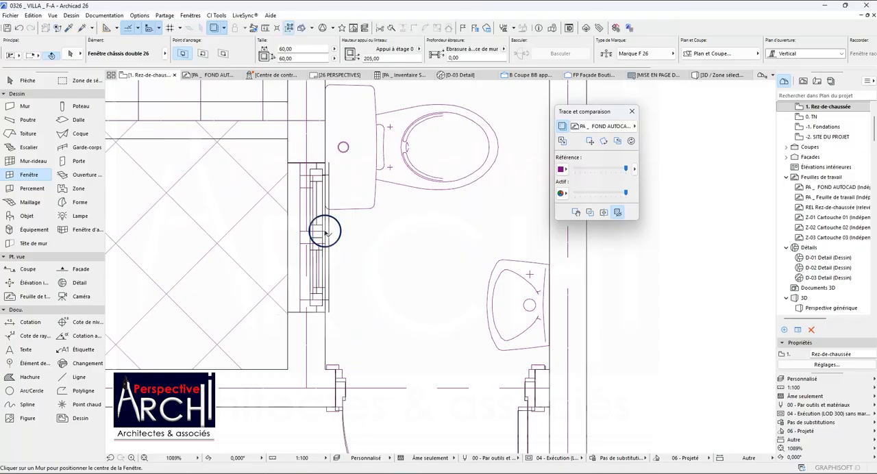
shift+click(329, 165)
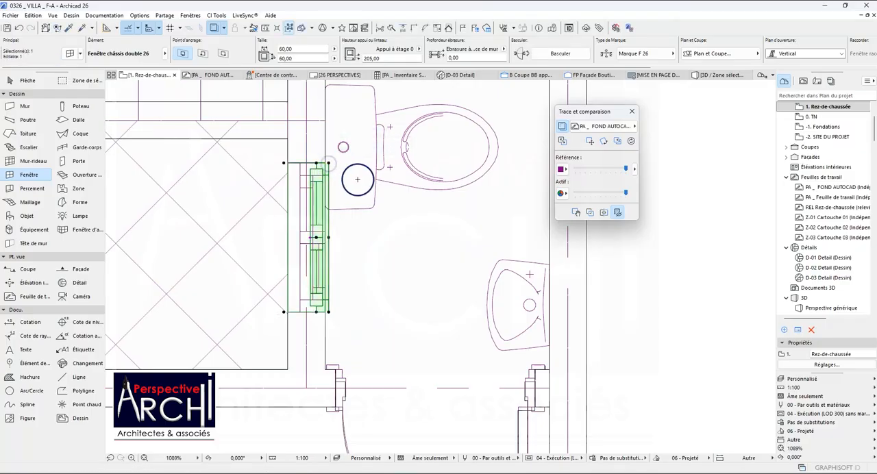
key(ctrl+z)
key(Escape)
Pick up the parameters of the 130 x 110 Chambre Parents window in the separate reference plan.
scroll(376, 200, down, 10)
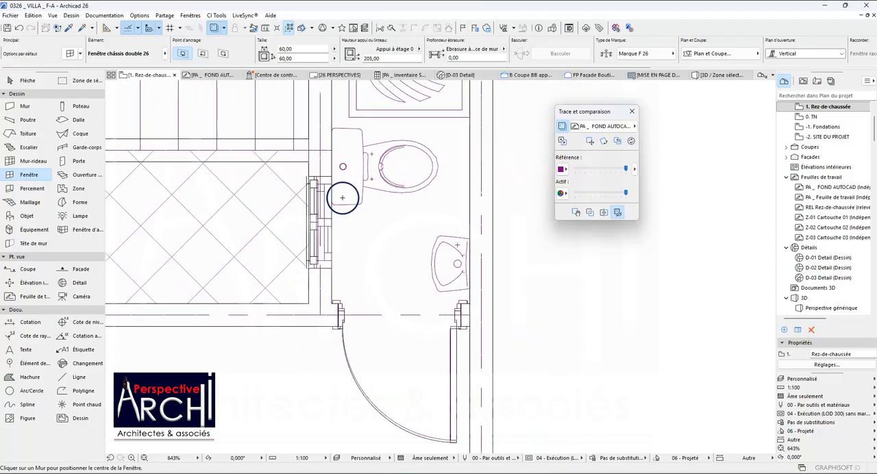
scroll(350, 203, down, 4)
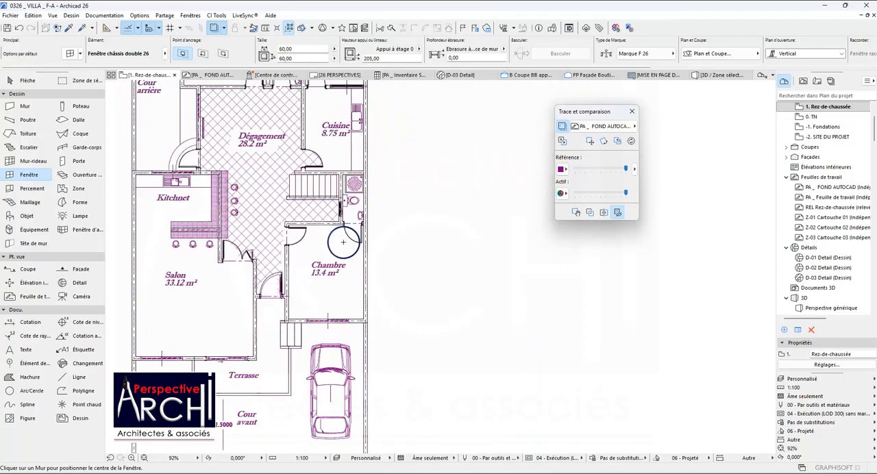
scroll(274, 203, up, 2)
scroll(273, 201, down, 3)
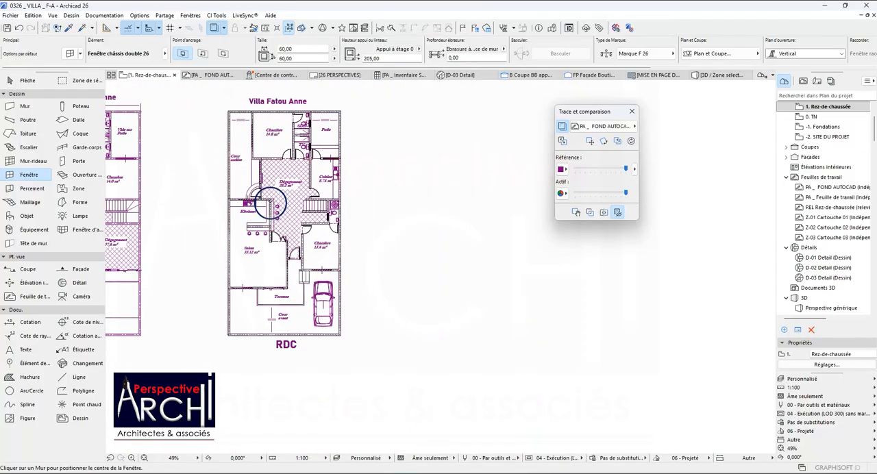
scroll(267, 134, up, 7)
scroll(255, 201, down, 10)
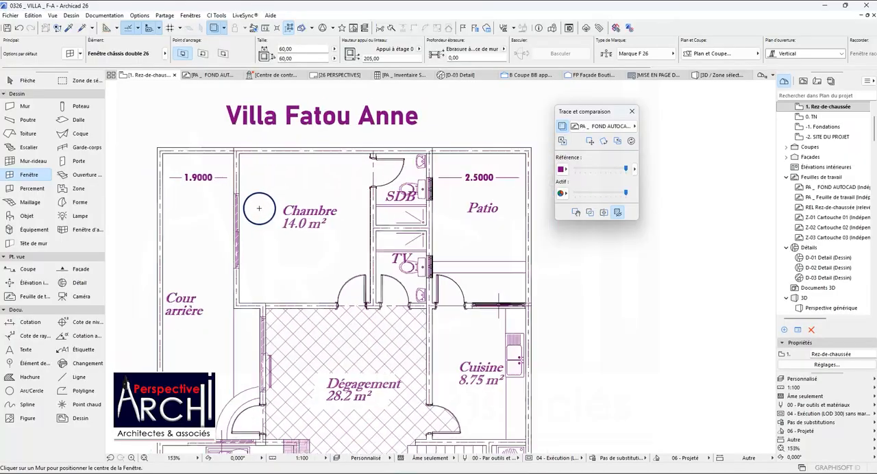
click(71, 29)
scroll(264, 204, down, 4)
scroll(460, 218, up, 2)
scroll(460, 218, up, 10)
click(361, 256)
scroll(401, 264, up, 8)
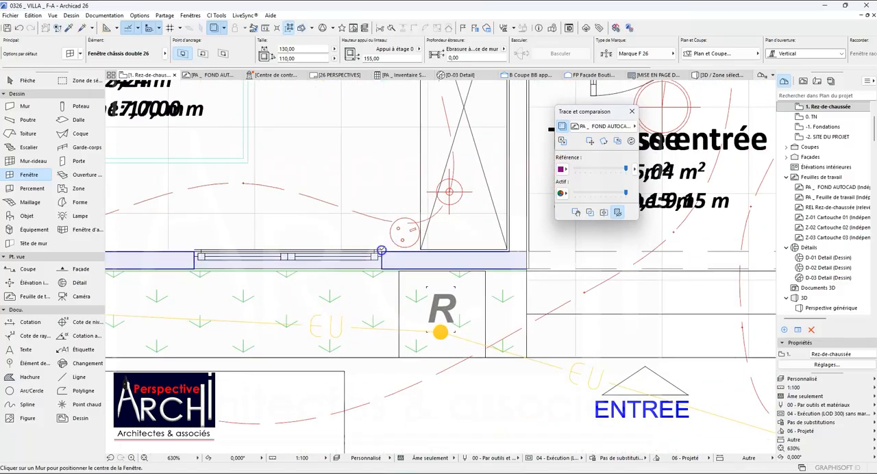
scroll(381, 251, down, 15)
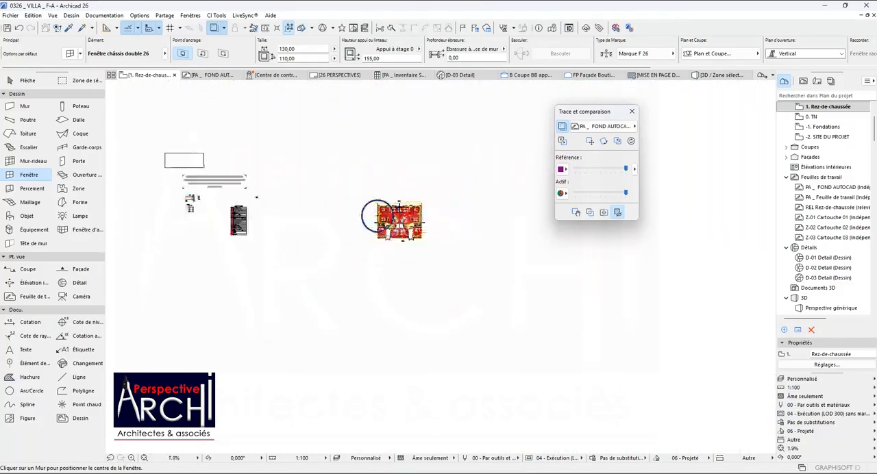
Place a 130 x 110 window in the wall between the 14.0 m² Chambre and the Cour arrière.
scroll(206, 206, up, 5)
scroll(216, 216, up, 5)
scroll(226, 245, down, 4)
scroll(239, 134, up, 5)
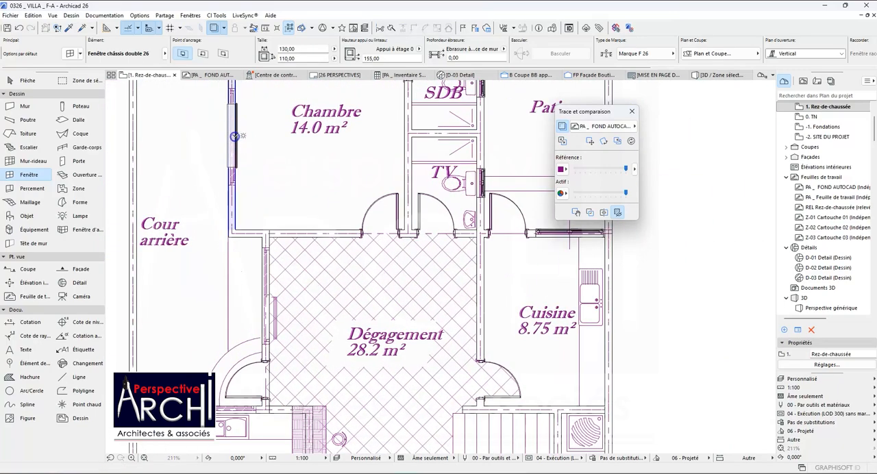
click(234, 136)
click(223, 106)
scroll(235, 196, down, 2)
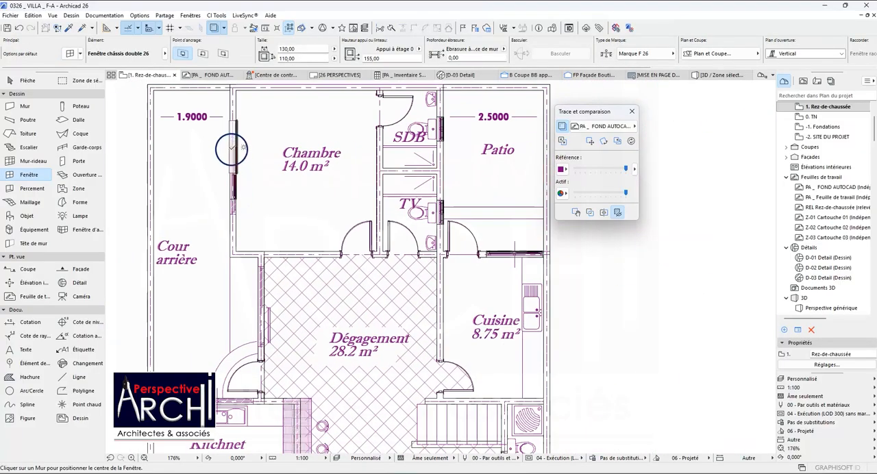
Stretch both ends of the 14.0 m² Chambre window to its traced opening, for a width of 203.94.
click(231, 147)
click(229, 133)
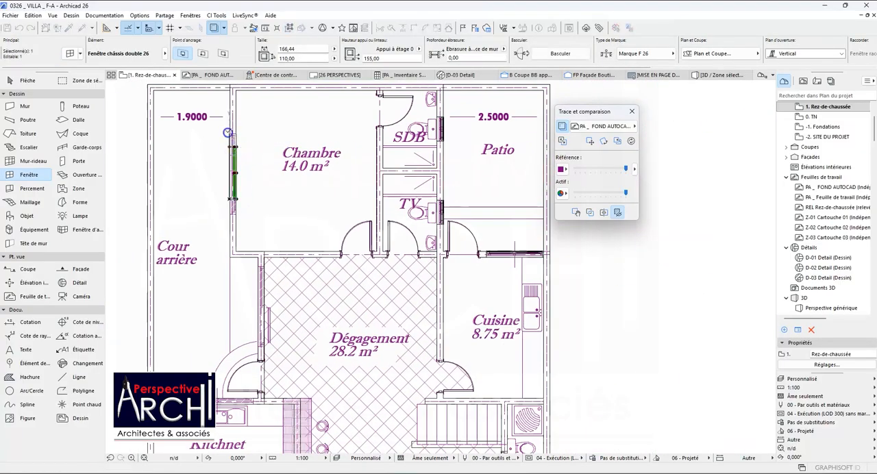
scroll(244, 195, up, 1)
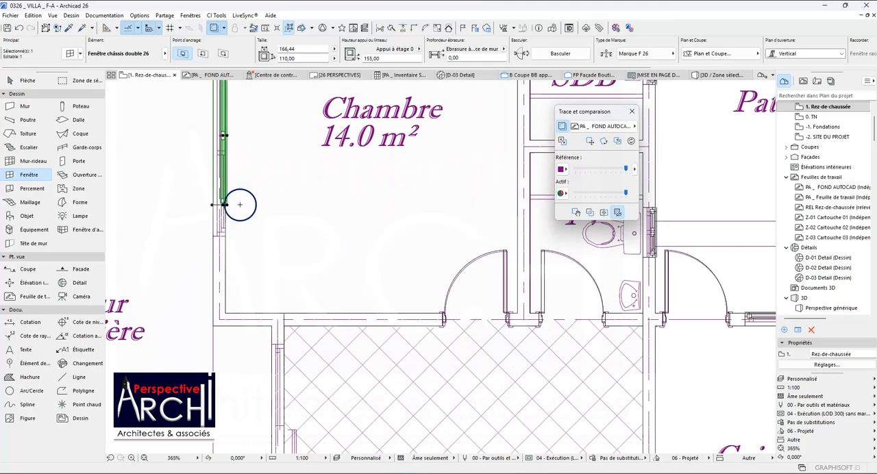
click(219, 204)
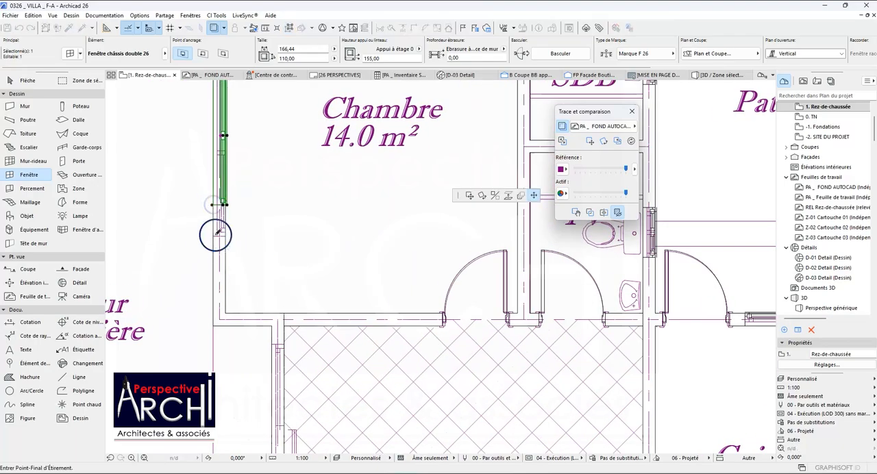
scroll(212, 230, up, 2)
click(213, 235)
scroll(215, 219, down, 6)
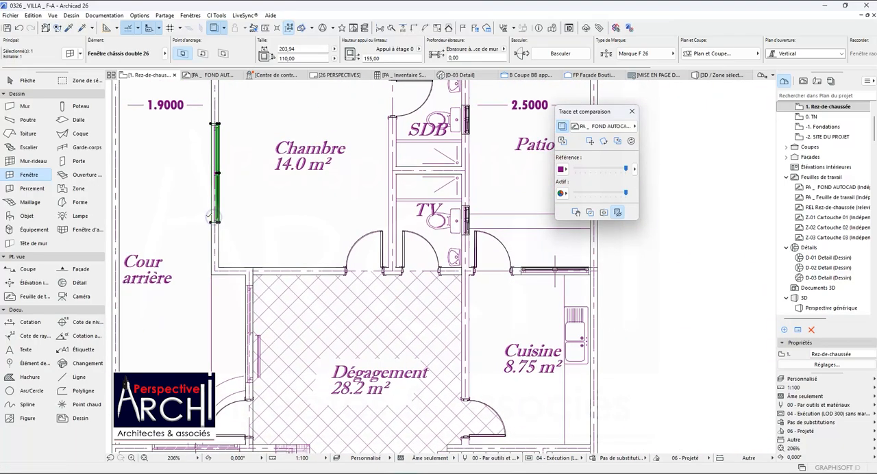
scroll(251, 174, down, 6)
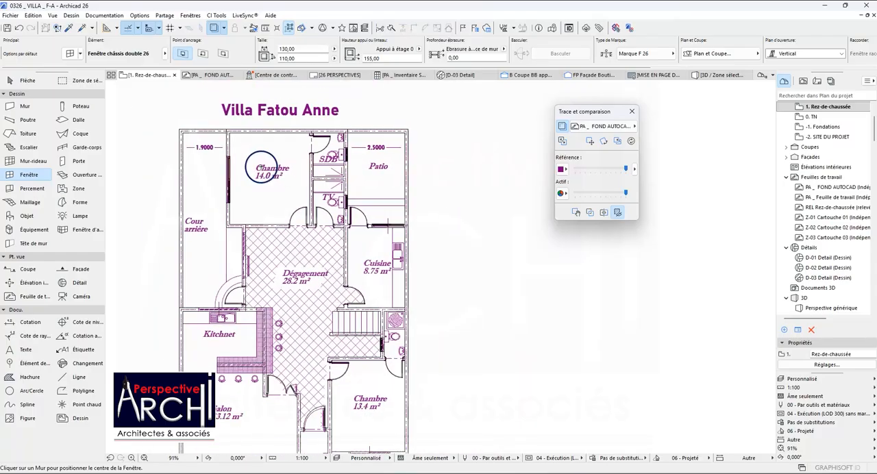
Try reusing the 203.94 x 110 window of the 14.0 m² Chambre in the front wall of the 13.4 m² Chambre.
scroll(329, 344, up, 8)
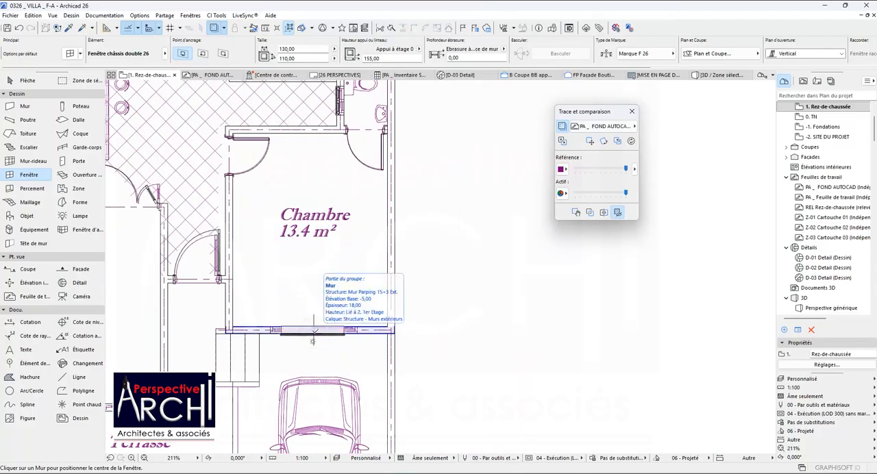
scroll(315, 332, down, 4)
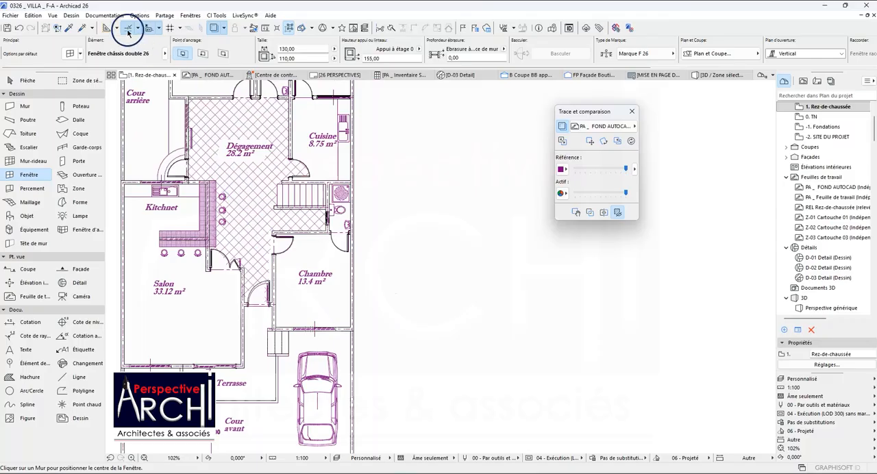
scroll(219, 196, down, 3)
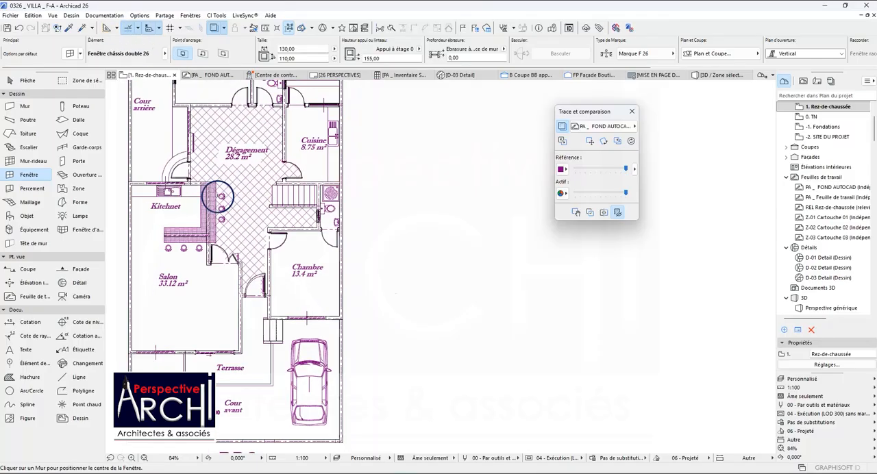
click(71, 28)
click(190, 98)
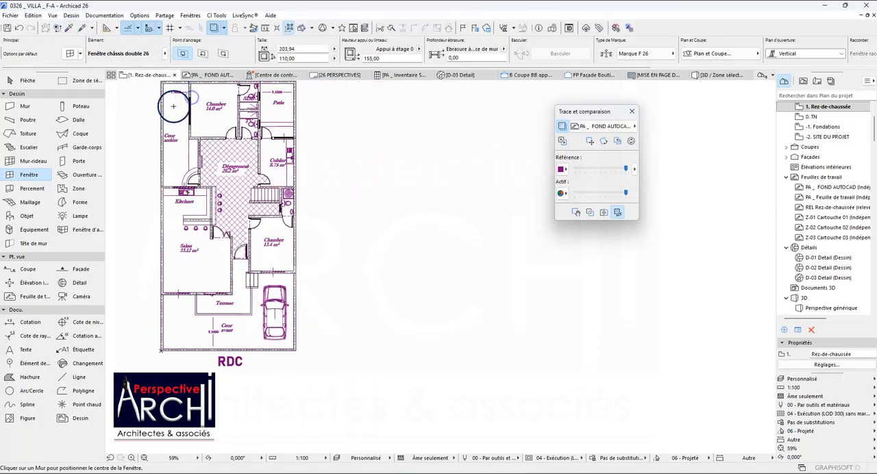
scroll(272, 277, up, 8)
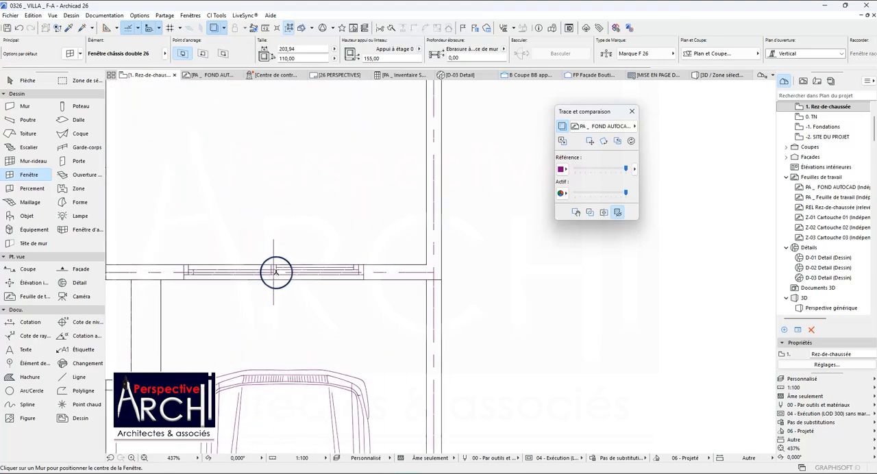
click(274, 271)
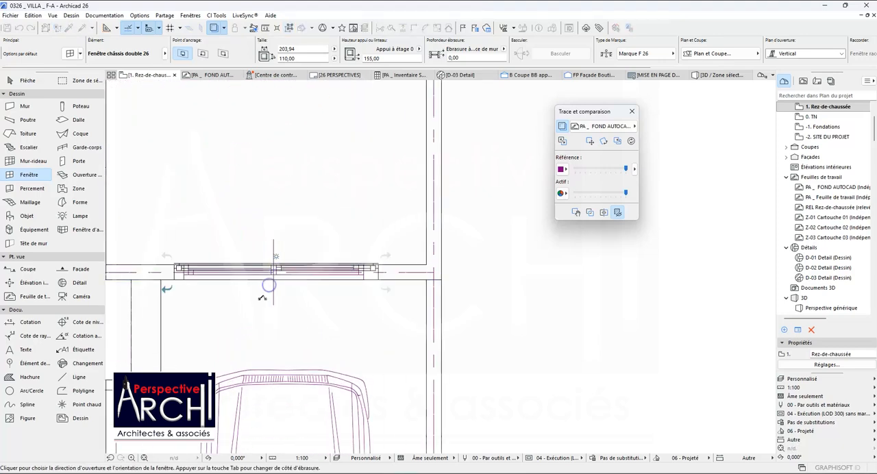
click(263, 294)
scroll(274, 240, down, 10)
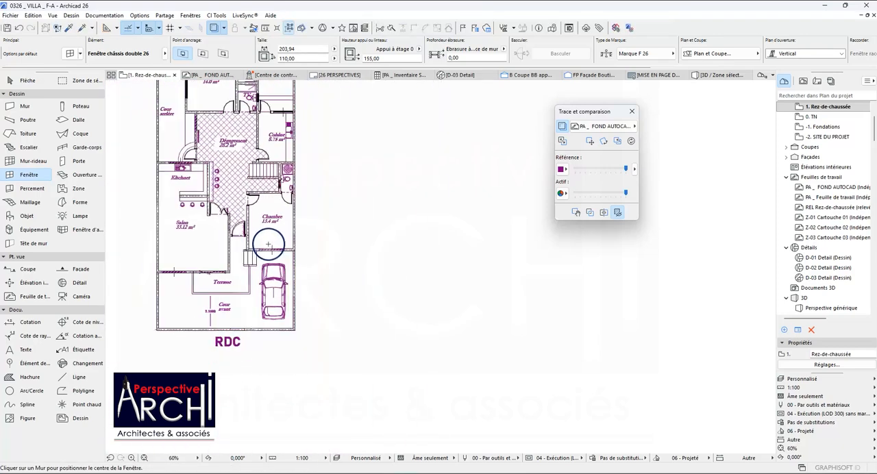
Pick up the parameters of the 100 x 110 Chambre Enfants window in the reference plan and return to the 13.4 m² Chambre's front wall.
scroll(266, 229, down, 3)
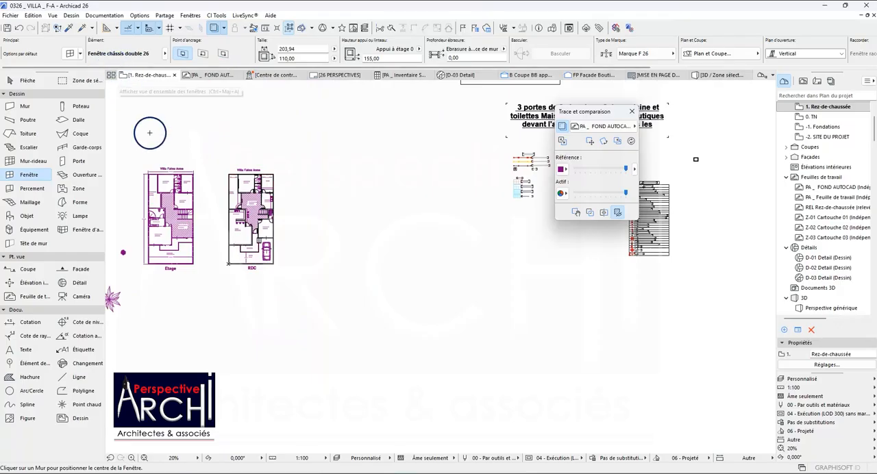
scroll(200, 190, down, 5)
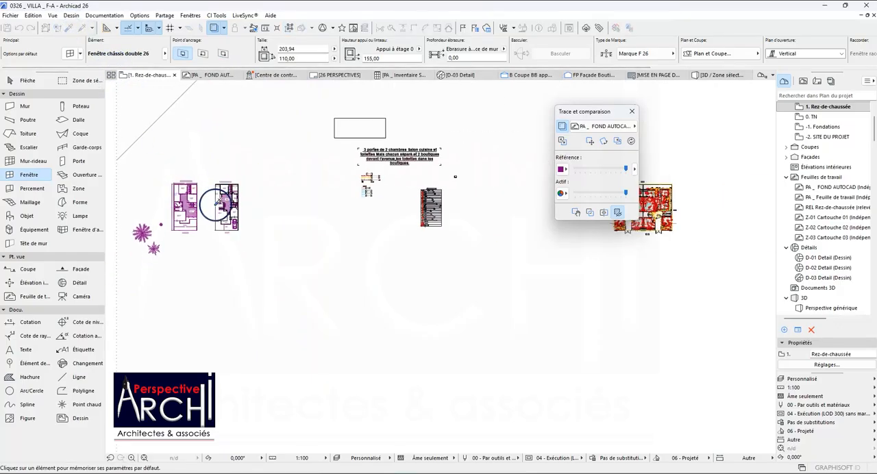
scroll(495, 207, up, 10)
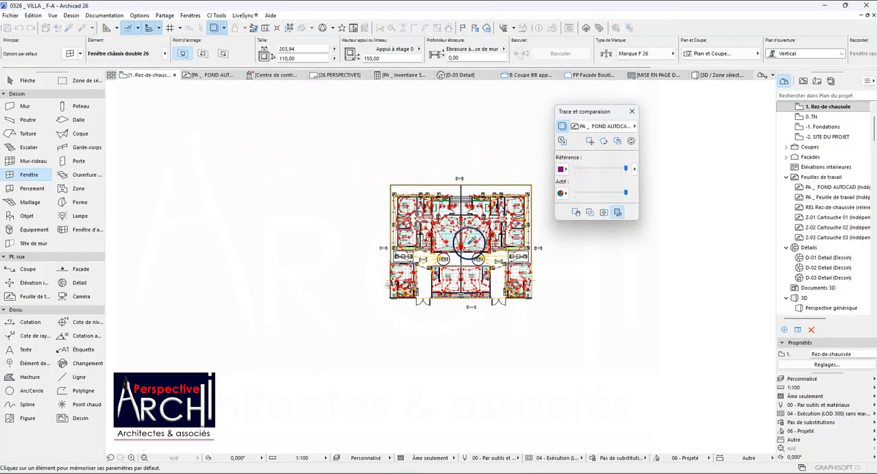
scroll(405, 224, up, 4)
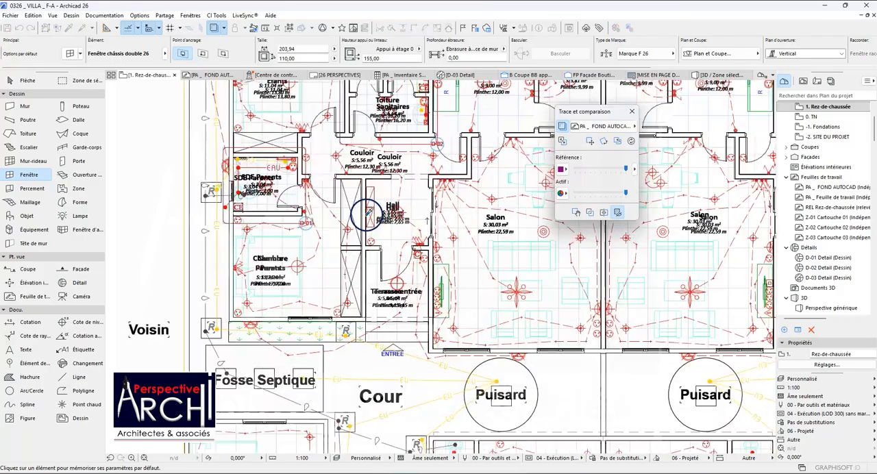
scroll(300, 221, down, 3)
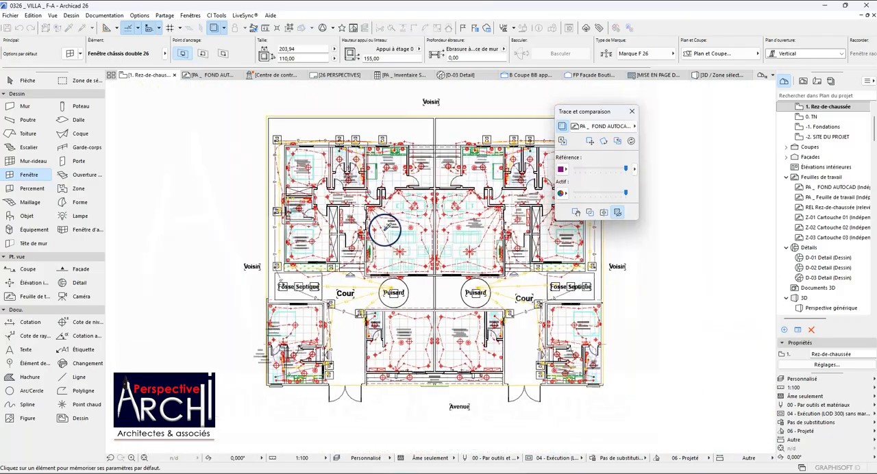
scroll(480, 266, up, 3)
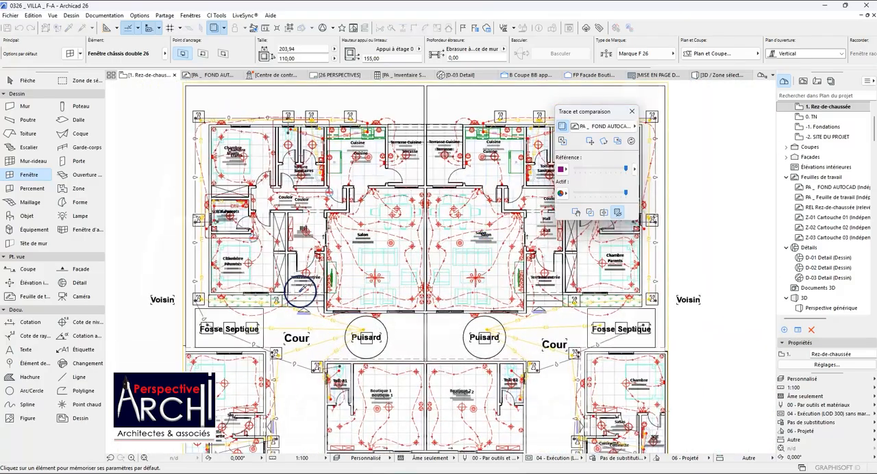
scroll(255, 125, up, 2)
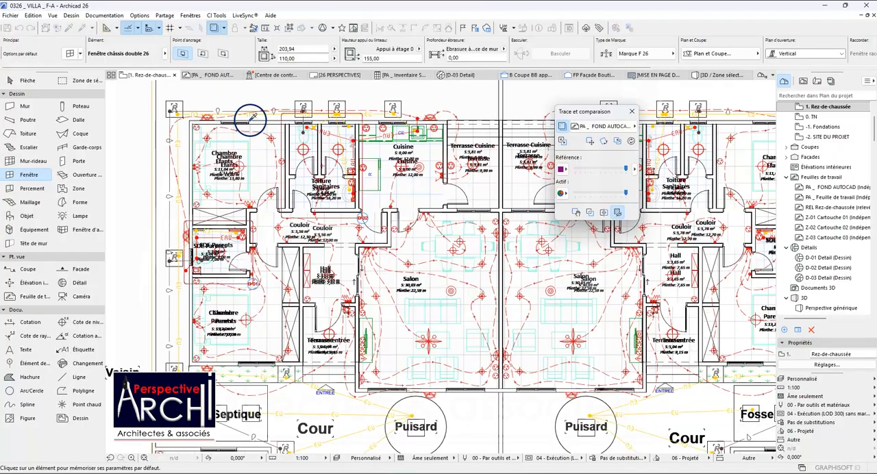
scroll(337, 168, down, 10)
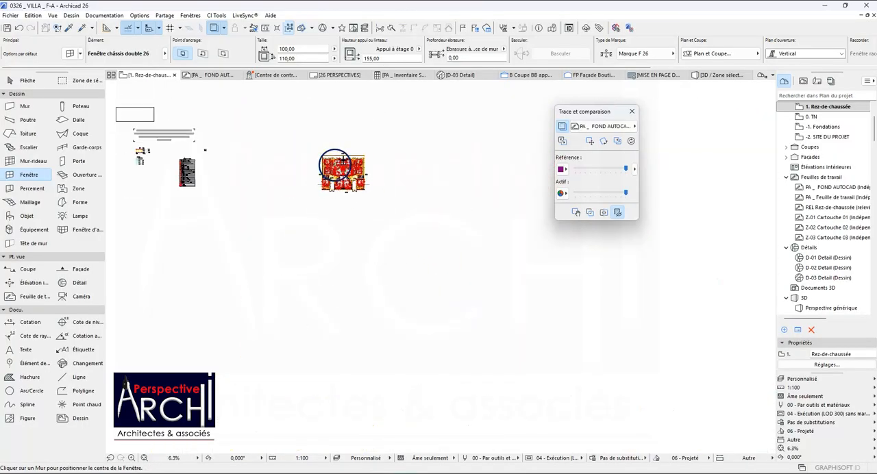
scroll(337, 168, down, 1)
scroll(181, 167, up, 20)
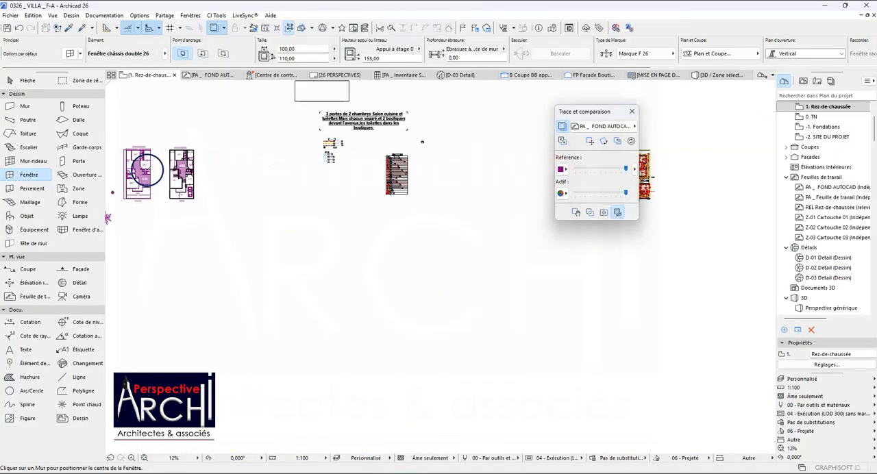
scroll(310, 242, up, 10)
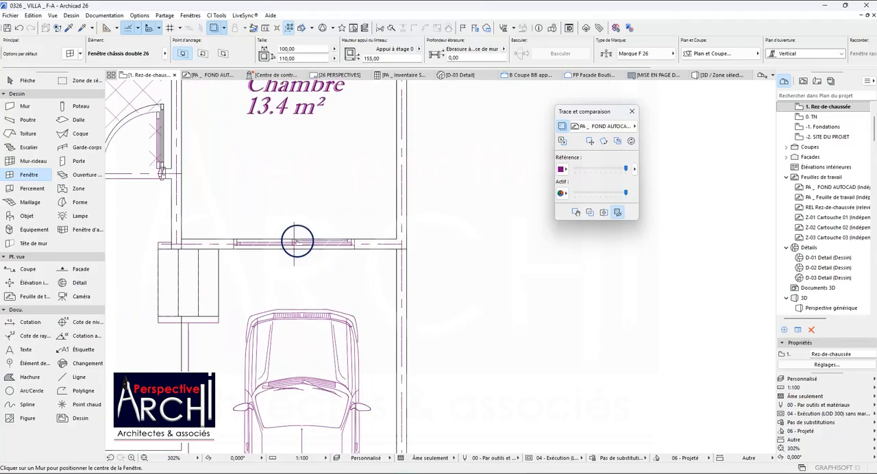
Place the 100 x 110 window in the 13.4 m² Chambre's front wall and stretch both ends to the traced opening, for a width of 180.
click(295, 248)
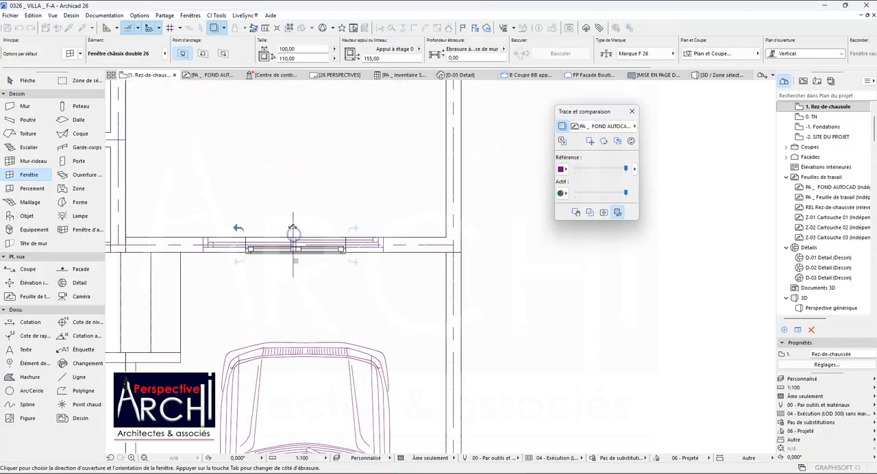
click(292, 236)
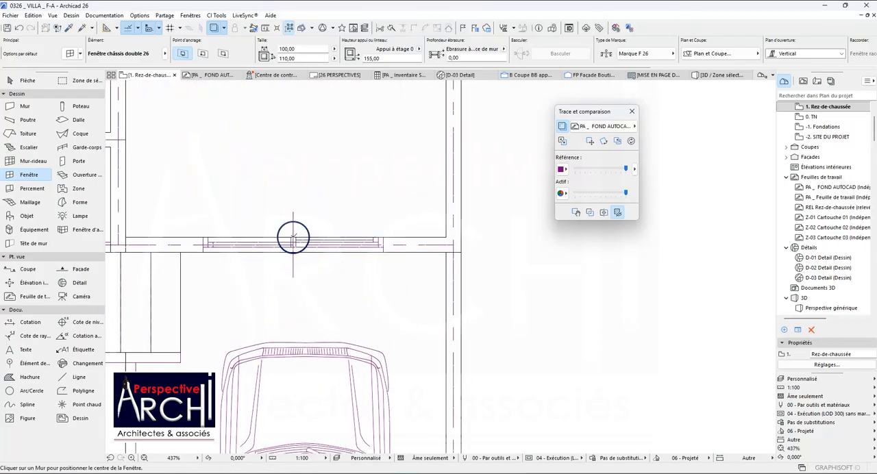
key(Escape)
click(341, 254)
click(341, 254)
click(384, 249)
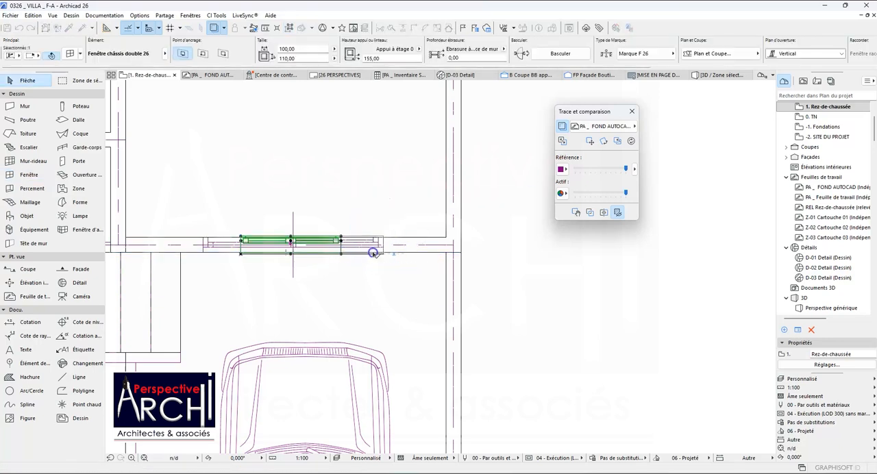
click(241, 254)
click(205, 252)
scroll(278, 230, down, 5)
scroll(279, 230, down, 8)
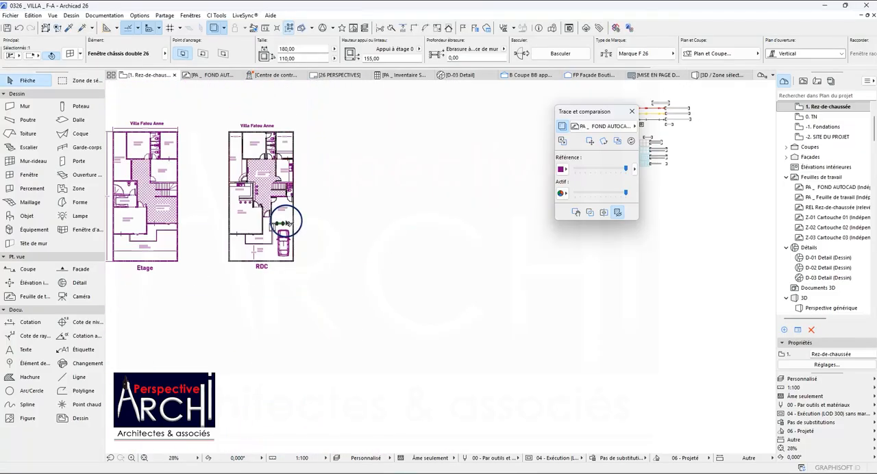
key(Escape)
Pick up the parameters of the 140 x 170 Salon window facing the Cour in the reference plan.
scroll(206, 209, down, 3)
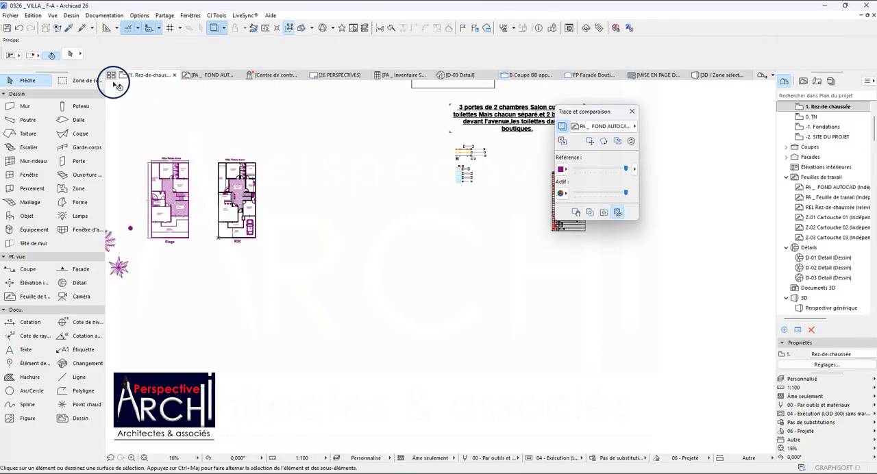
click(69, 31)
scroll(170, 167, down, 5)
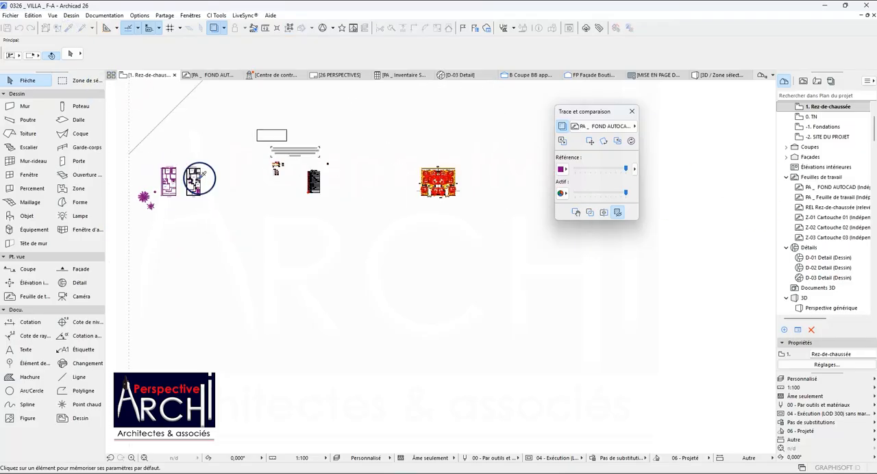
scroll(411, 177, up, 2)
scroll(412, 184, up, 10)
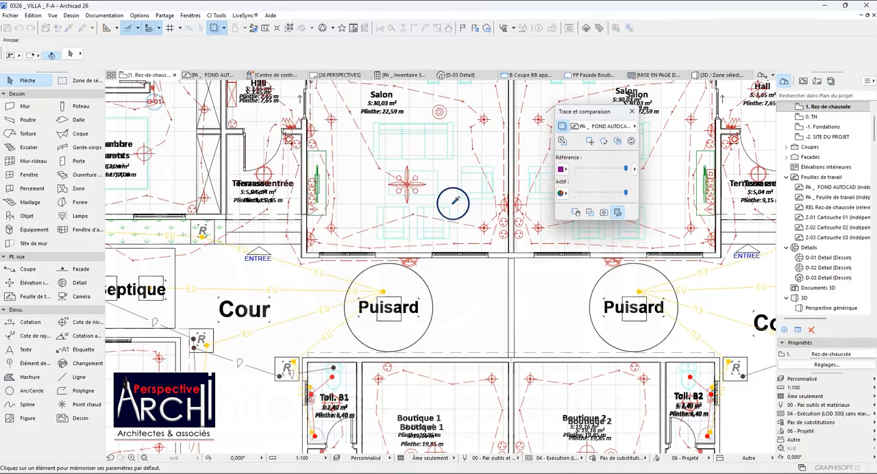
click(377, 252)
scroll(394, 189, down, 10)
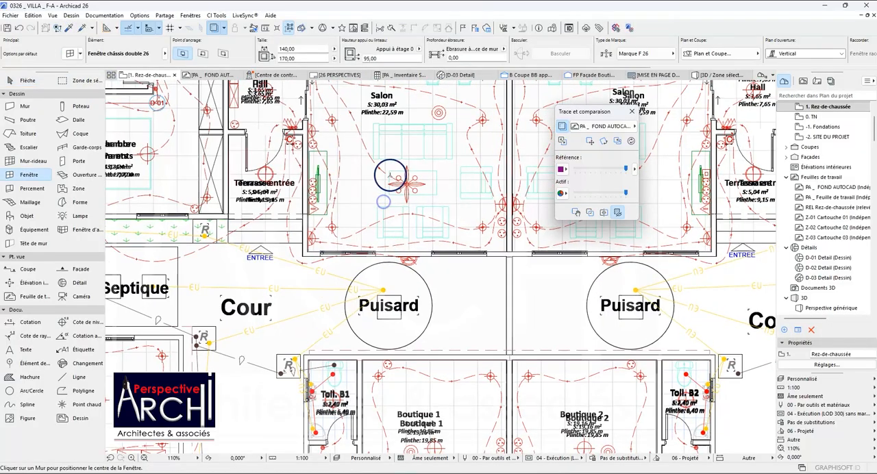
Place the 140 x 170 window in the Salon's front wall and stretch both ends to the traced opening, for a width of 180.
scroll(394, 183, down, 2)
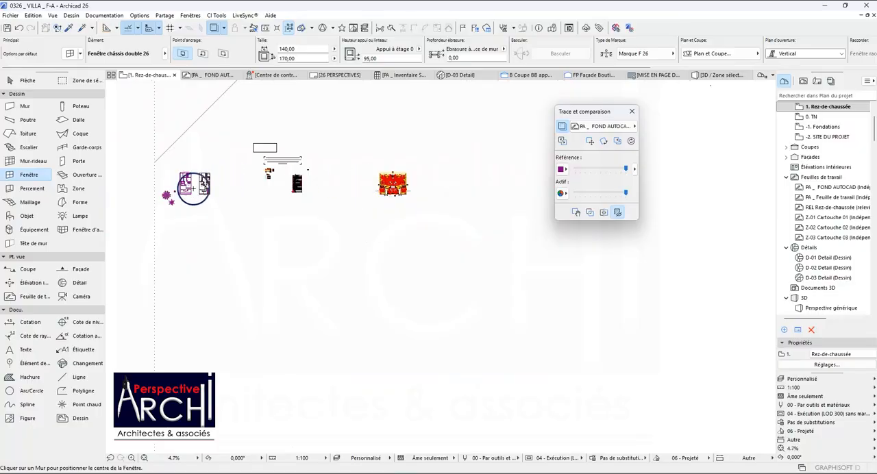
scroll(193, 189, up, 18)
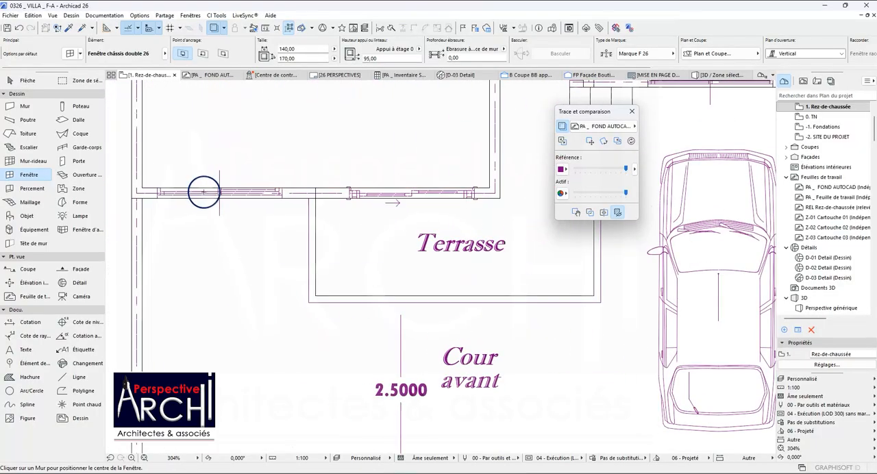
click(219, 187)
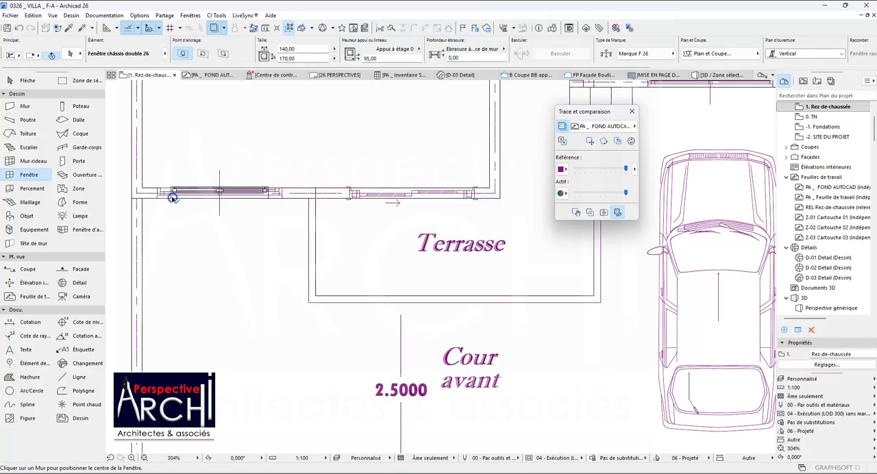
click(172, 196)
click(159, 193)
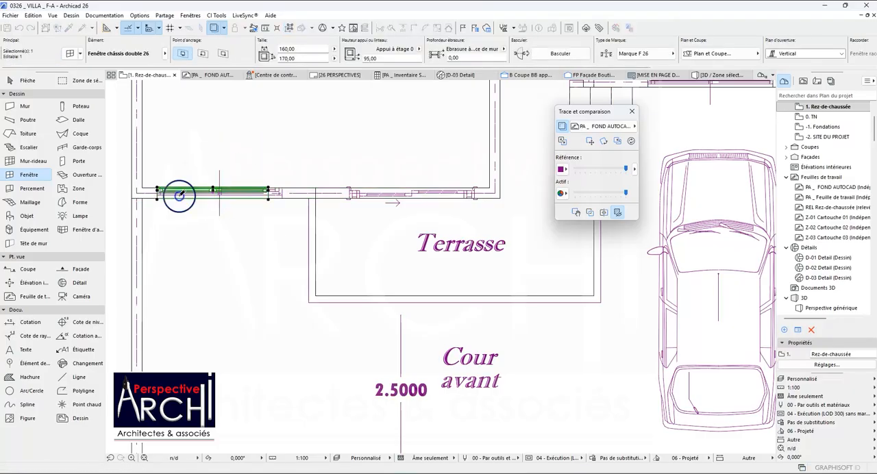
click(269, 194)
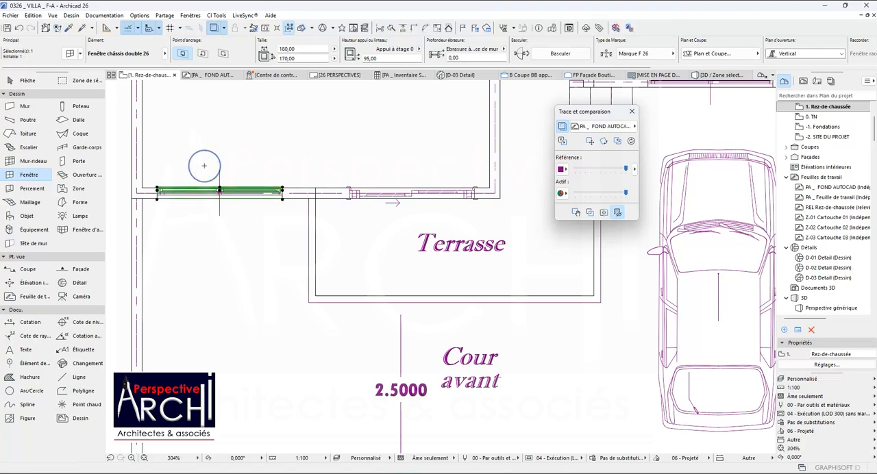
Pick up the parameters of the 150 x 210 sliding door between the Hall and the Salon in the reference plan.
scroll(216, 202, down, 3)
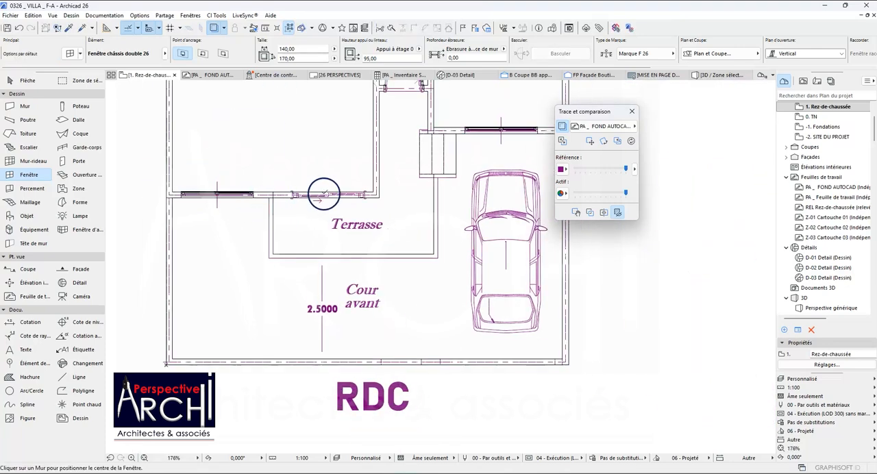
scroll(320, 196, up, 2)
scroll(313, 194, down, 5)
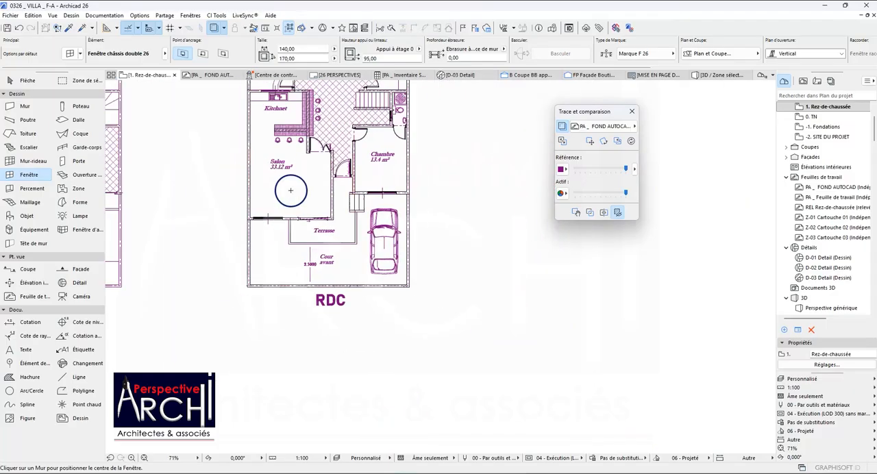
scroll(291, 191, down, 4)
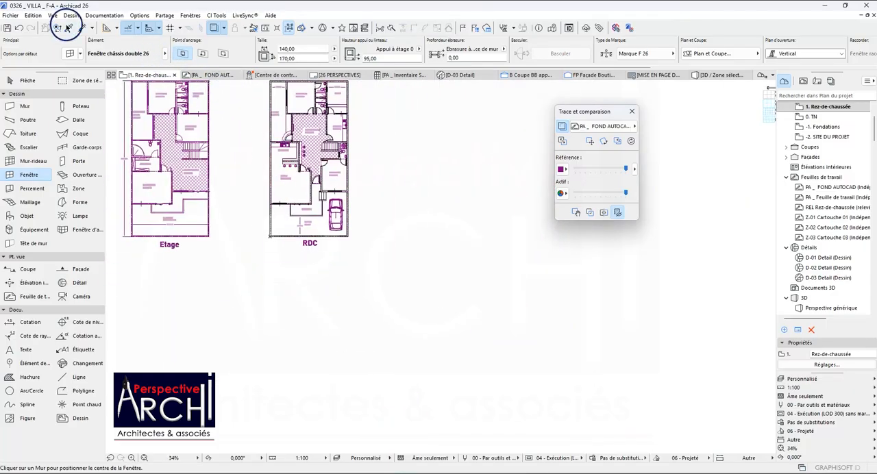
scroll(192, 190, down, 6)
scroll(484, 190, up, 2)
scroll(484, 191, up, 8)
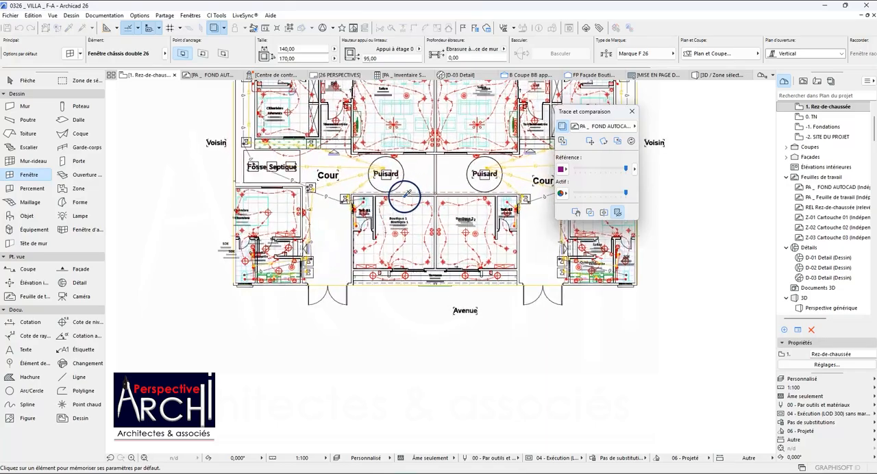
scroll(366, 129, up, 6)
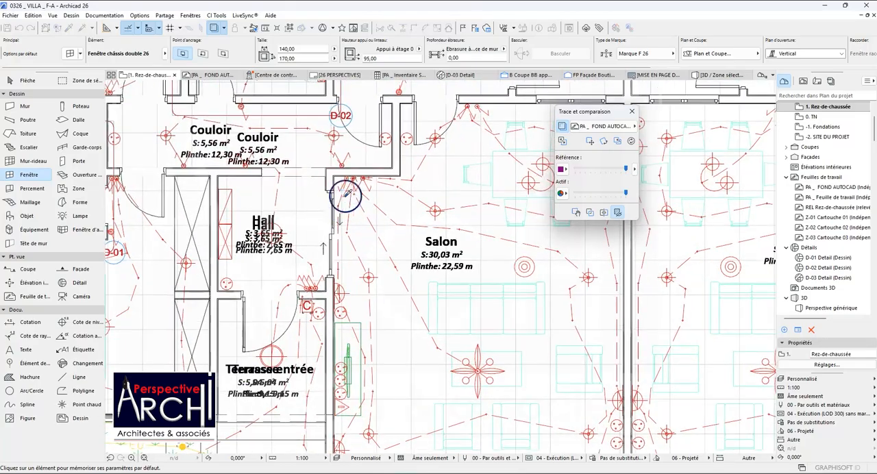
alt+click(336, 190)
scroll(400, 159, down, 11)
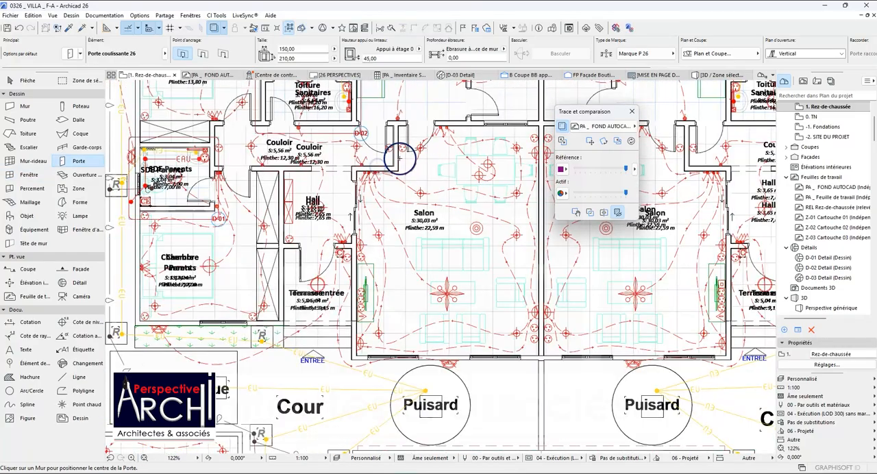
Place the 150 x 210 sliding door at the traced opening in the Salon wall facing the Terrasse, matching the traced opening direction.
scroll(329, 171, down, 4)
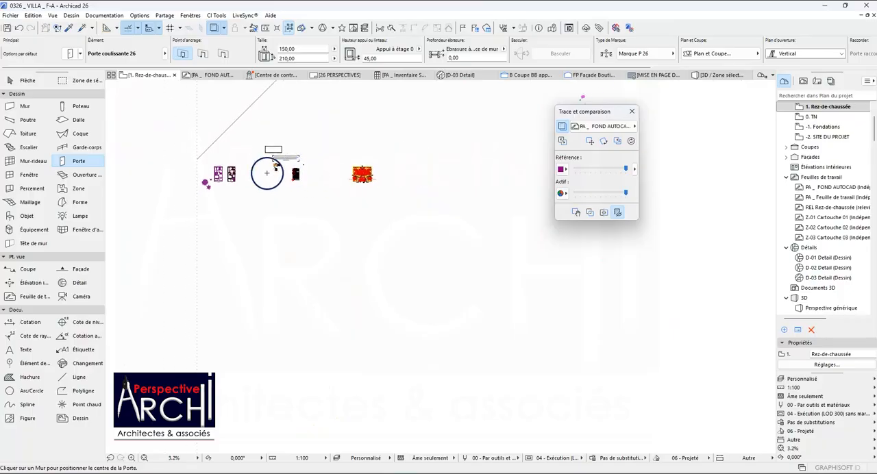
scroll(208, 177, up, 15)
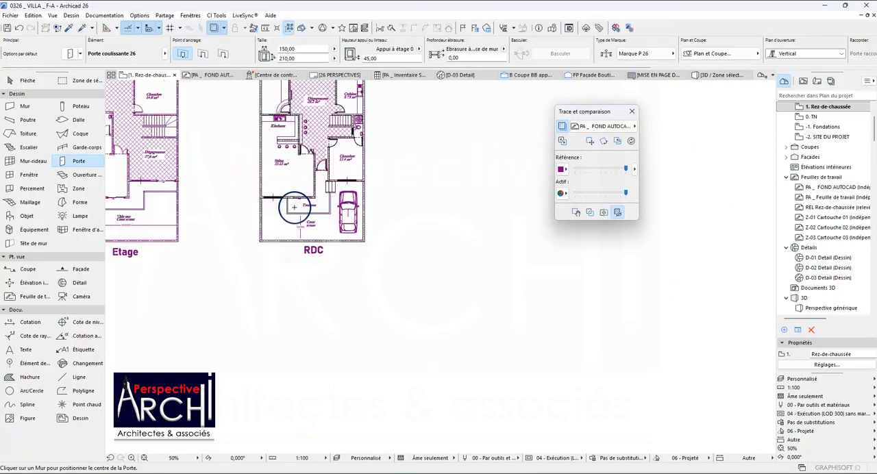
scroll(304, 192, up, 1)
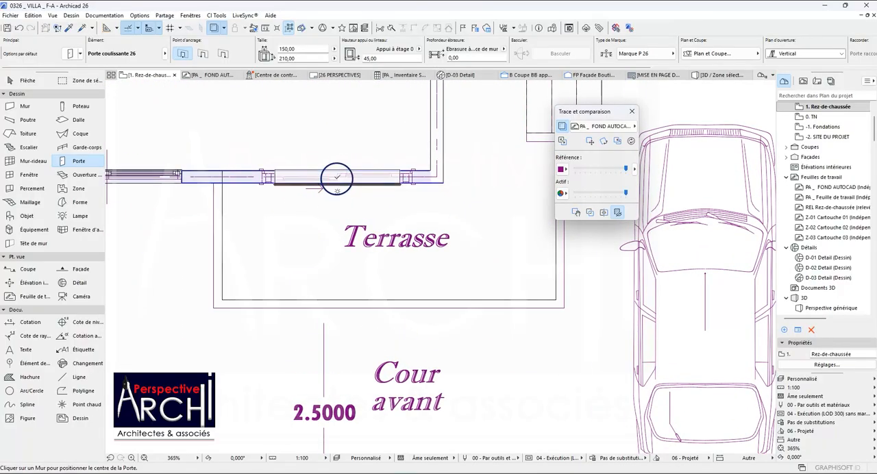
click(337, 190)
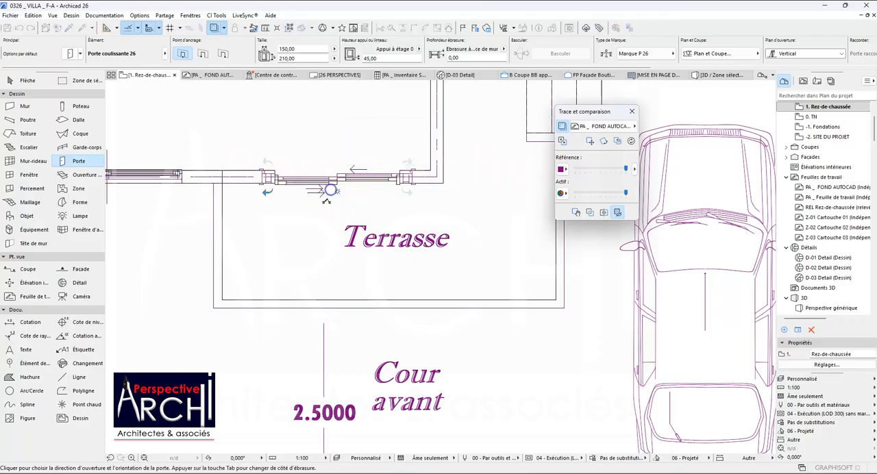
scroll(328, 201, up, 1)
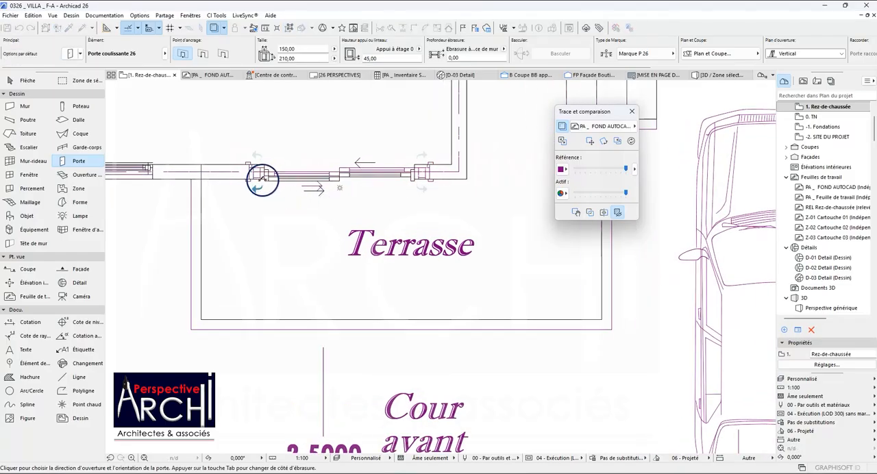
click(261, 206)
Stretch the sliding door's end nearest the Salon window to the edge of the traced opening, for a width of 165.
scroll(261, 205, down, 1)
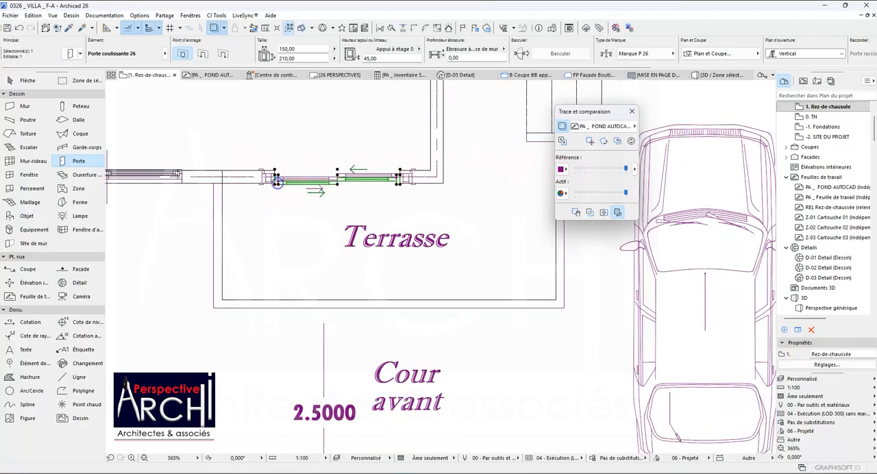
scroll(276, 182, up, 4)
click(276, 184)
click(255, 180)
scroll(254, 183, up, 8)
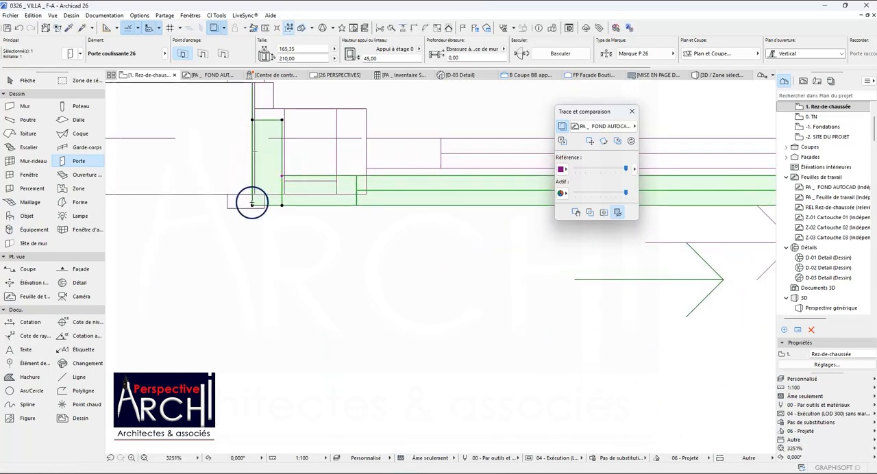
click(252, 204)
click(253, 190)
scroll(242, 189, down, 9)
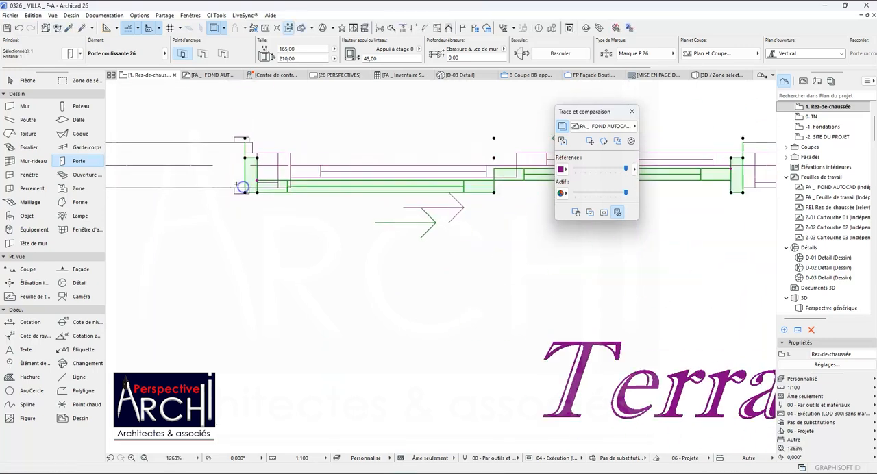
Stretch the sliding door's end nearest the Salon's corner to the traced opening, for a width of 180.
scroll(438, 160, up, 5)
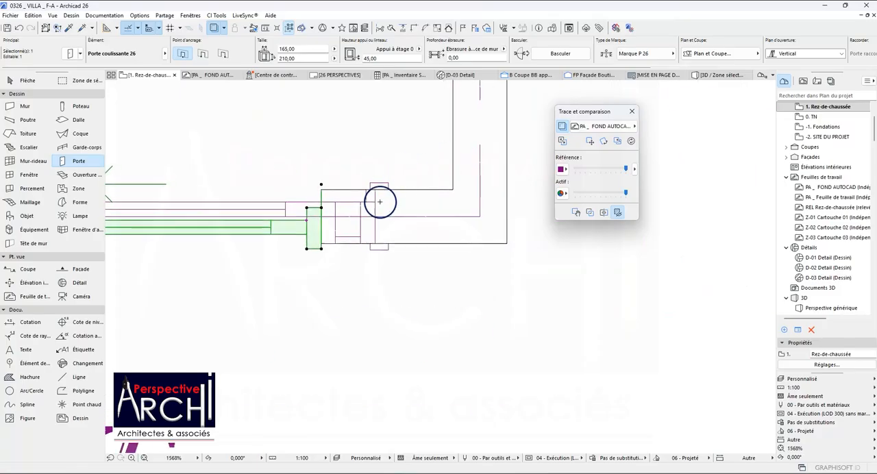
scroll(320, 244, down, 2)
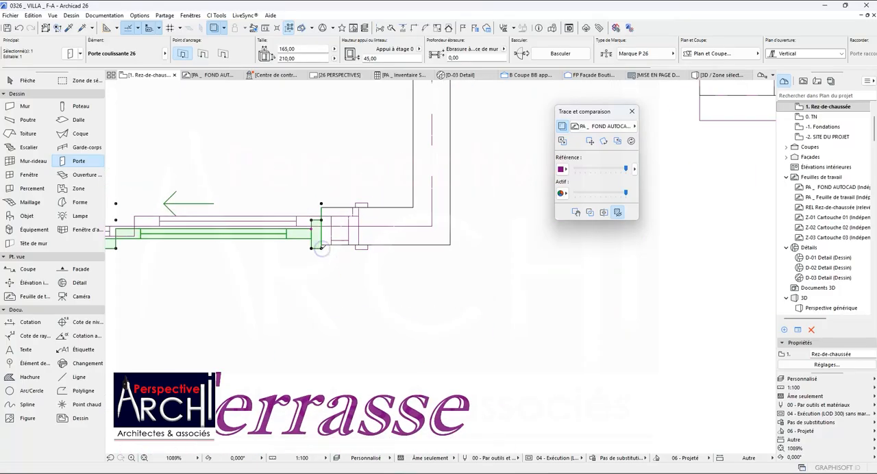
click(321, 246)
scroll(320, 247, up, 1)
click(368, 238)
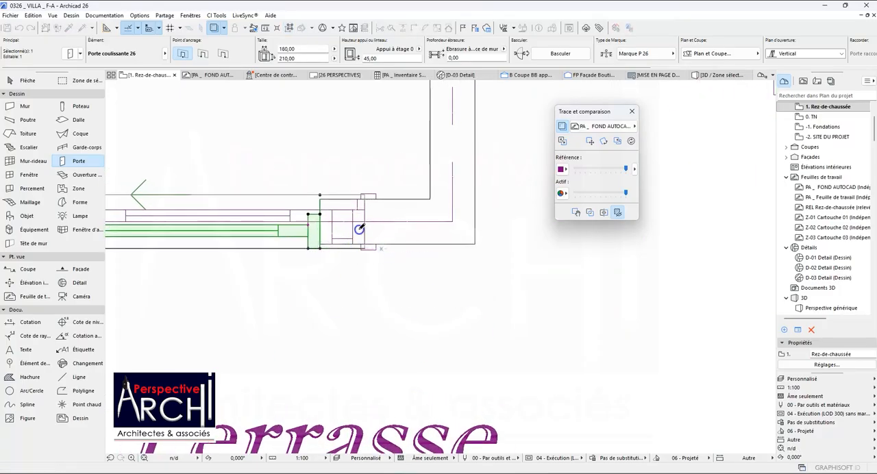
Examine the ground-floor plan for placed and remaining openings, from the Chambres and Dégagement to the Salon and Terrasse.
scroll(363, 240, down, 10)
scroll(322, 209, down, 3)
scroll(246, 210, up, 9)
scroll(233, 210, down, 8)
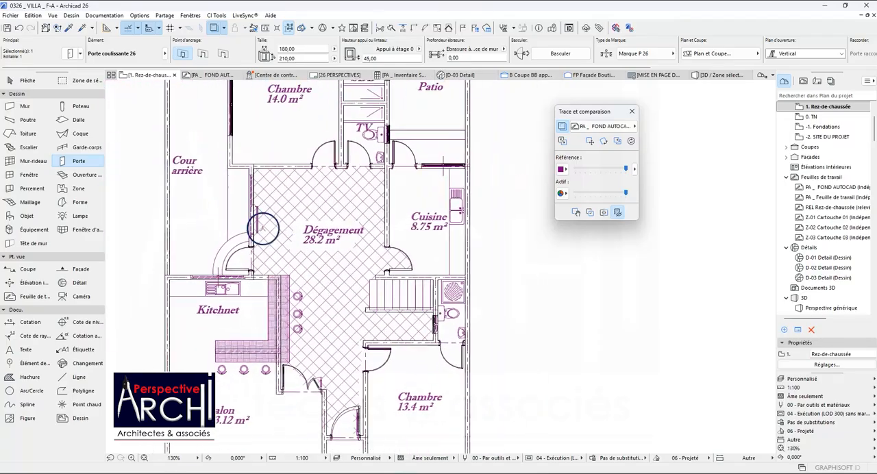
scroll(335, 382, up, 6)
scroll(334, 383, up, 3)
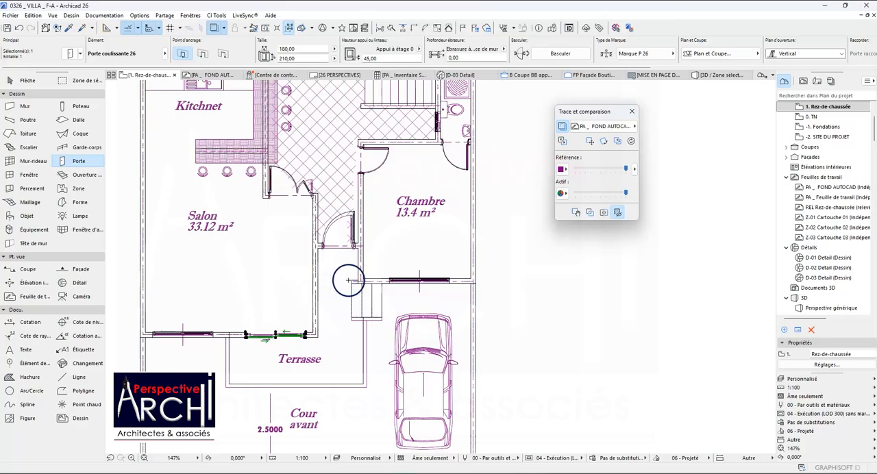
scroll(348, 280, down, 6)
scroll(369, 177, down, 2)
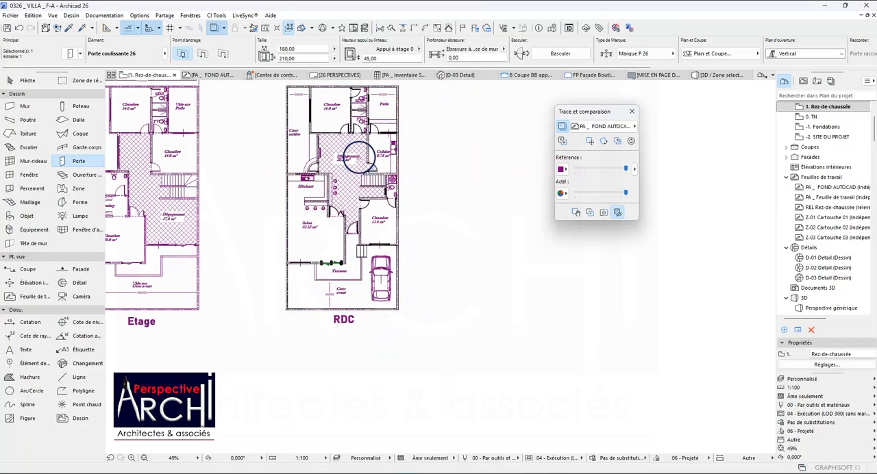
Set the plan's partial structure display to Modèle entier.
scroll(357, 98, up, 3)
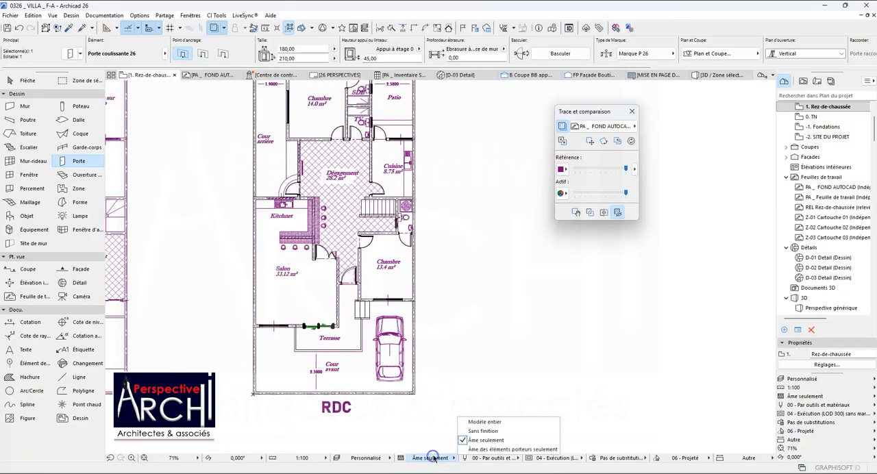
click(486, 423)
scroll(342, 278, up, 4)
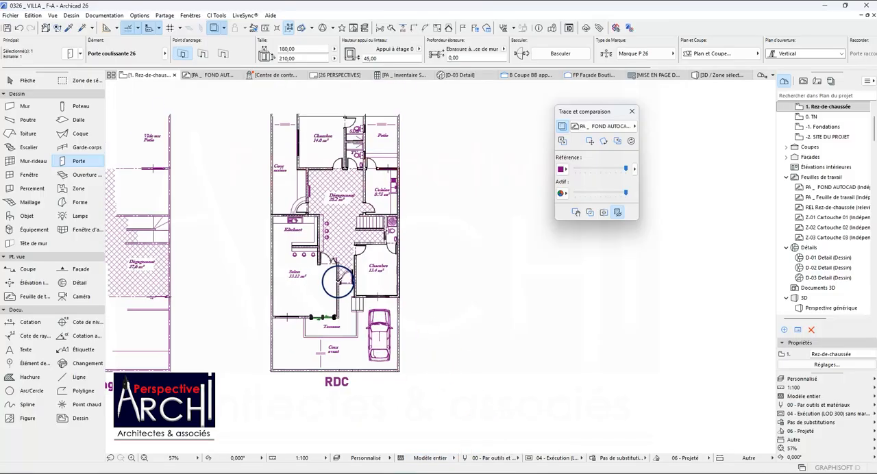
Enclose the RDC plan in a selection zone and display that zone in 3D.
scroll(340, 275, up, 2)
scroll(305, 233, down, 7)
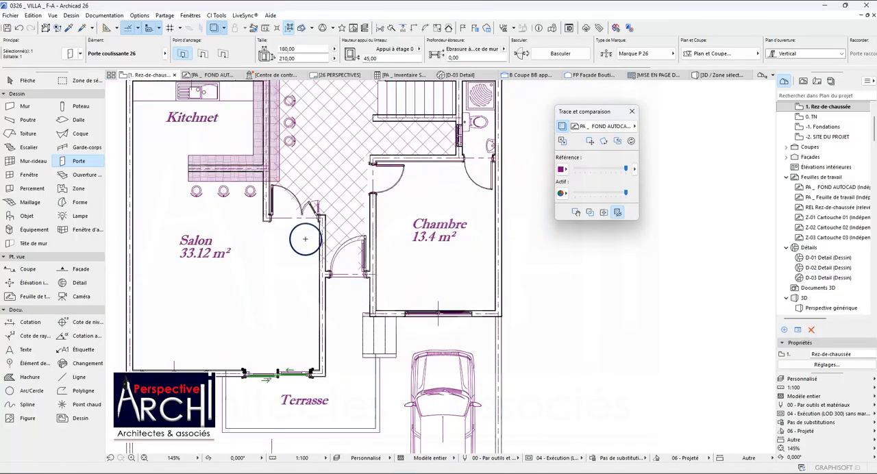
click(713, 75)
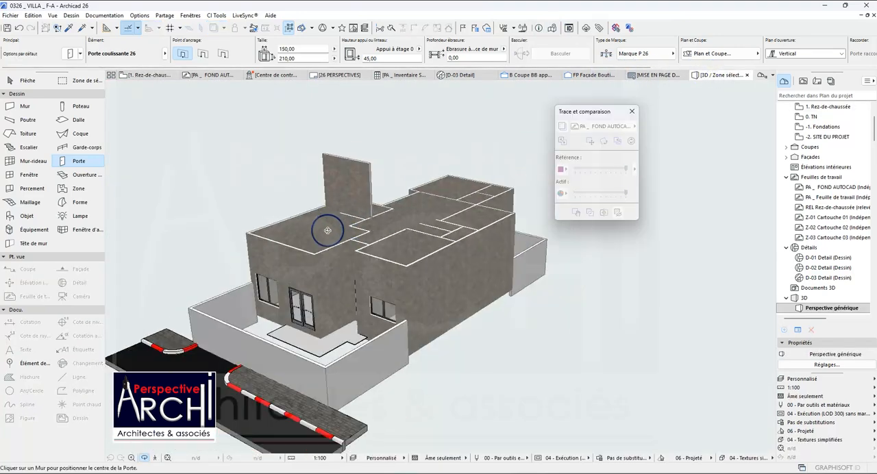
shift+middle_drag(308, 252, 299, 230)
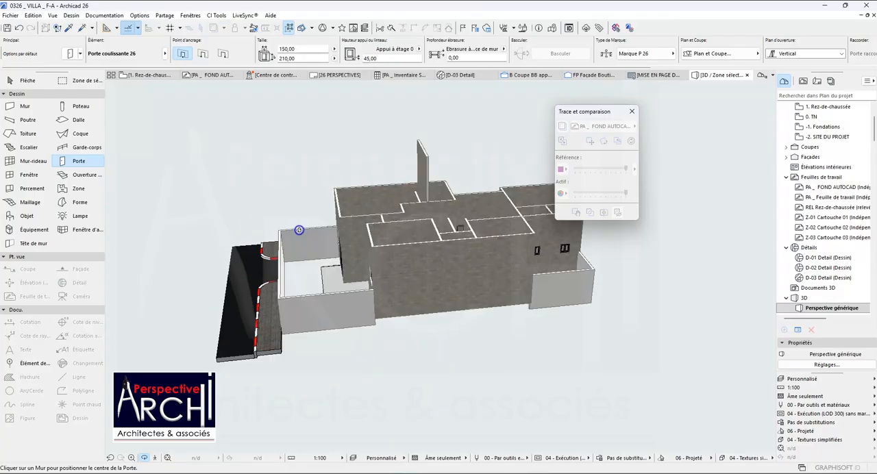
click(150, 75)
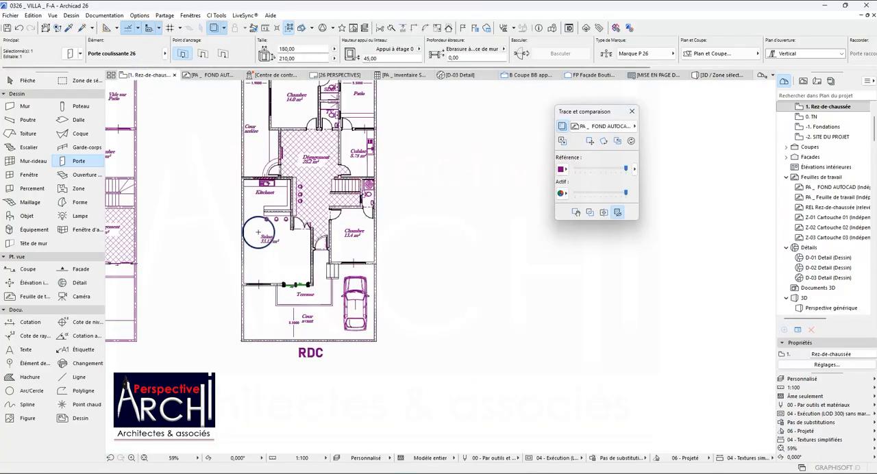
scroll(239, 191, down, 5)
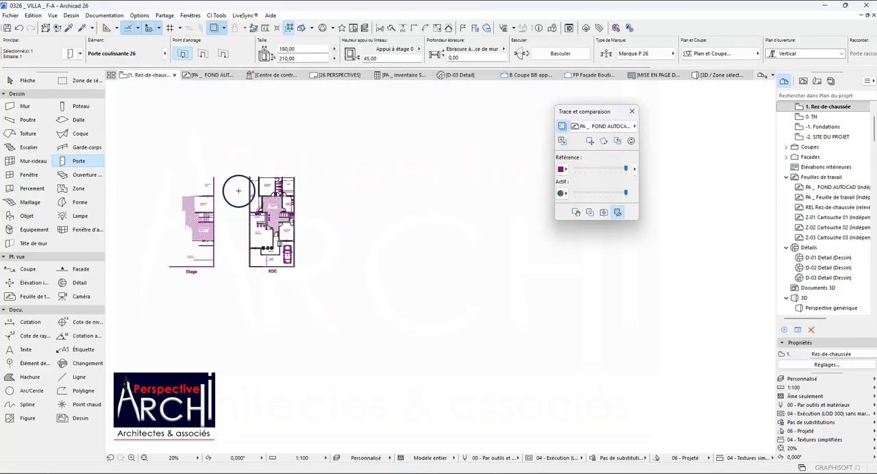
click(60, 83)
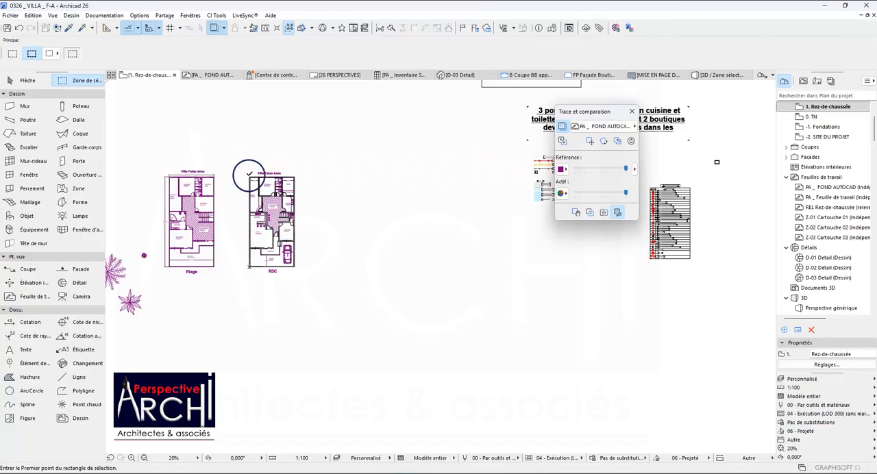
right_click(343, 236)
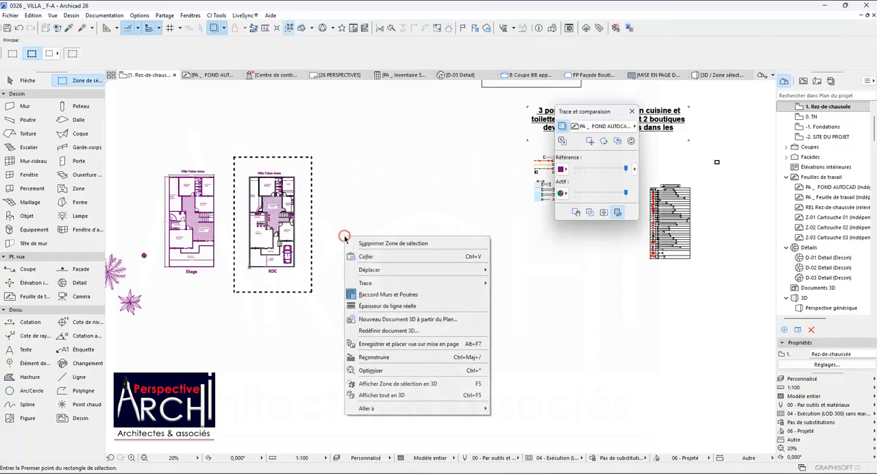
click(346, 367)
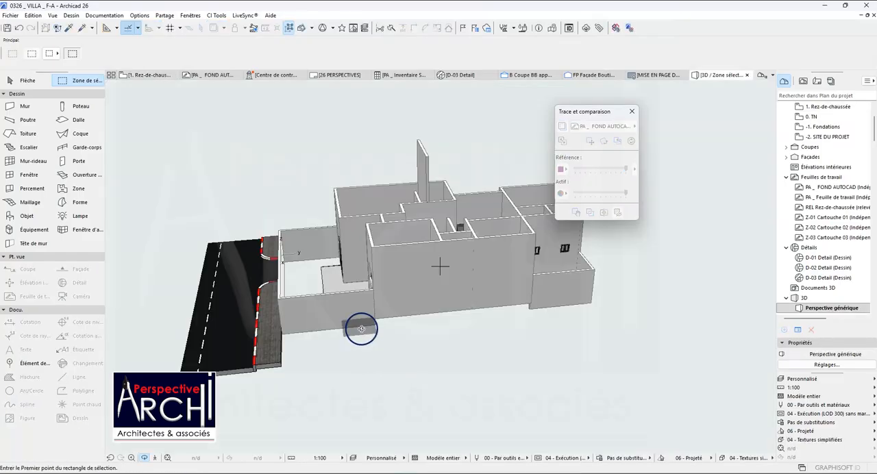
Examine the ground-floor model in 3D, from the front façade and terrace to the interior doors and floor slab.
drag(178, 340, 500, 329)
scroll(373, 301, up, 5)
drag(370, 300, 288, 187)
scroll(391, 244, down, 5)
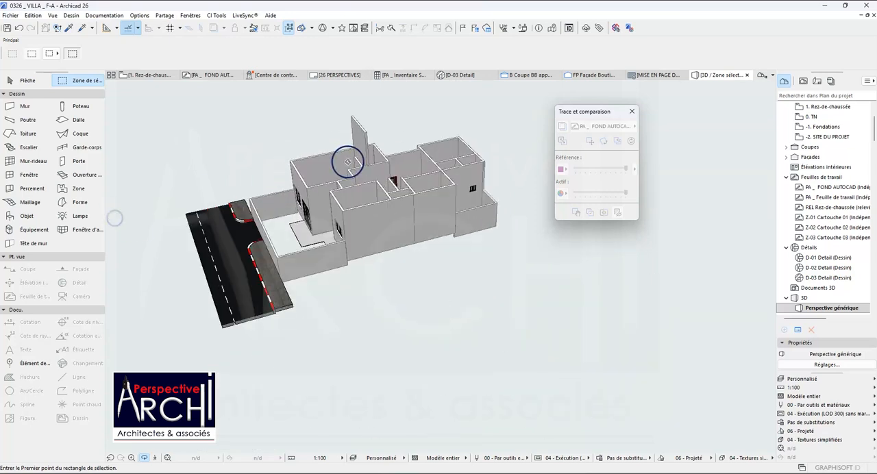
drag(355, 162, 251, 325)
scroll(311, 301, up, 3)
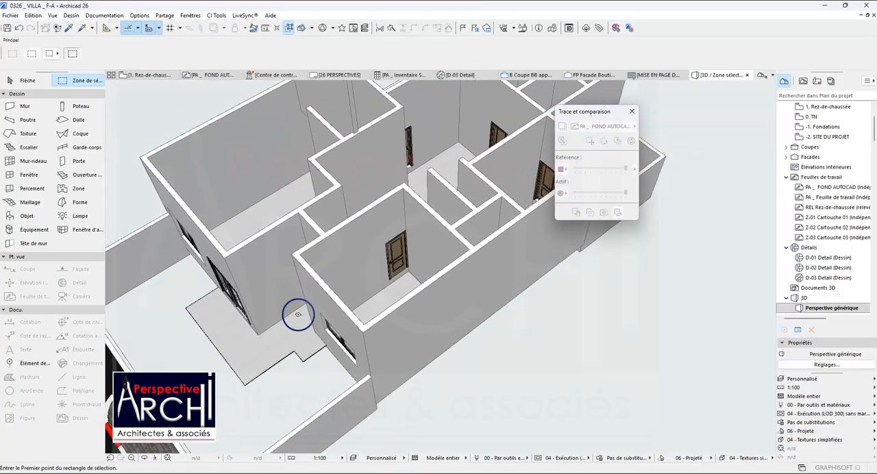
Select the ground-floor slab and pick up its settings as the Slab tool's defaults.
key(Escape)
click(292, 330)
scroll(298, 285, down, 1)
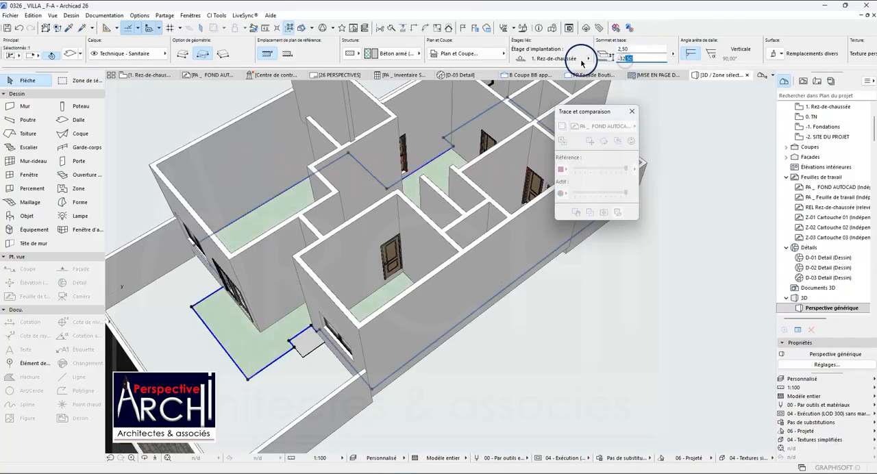
drag(639, 58, 618, 59)
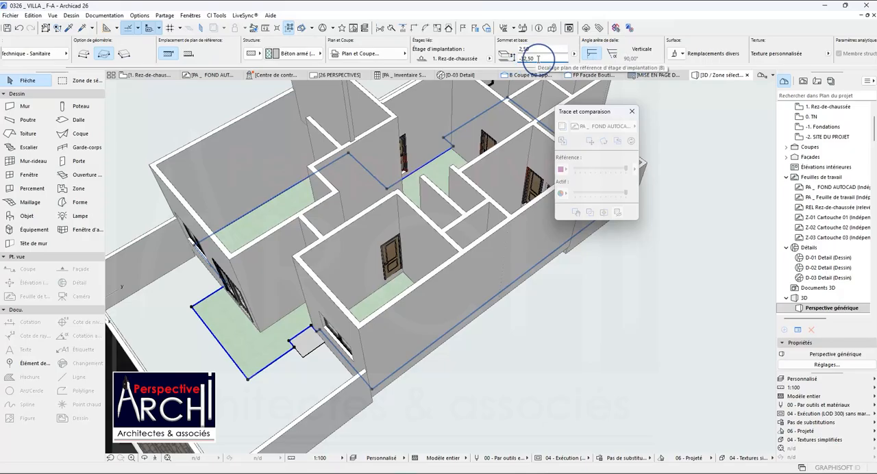
scroll(538, 58, down, 2)
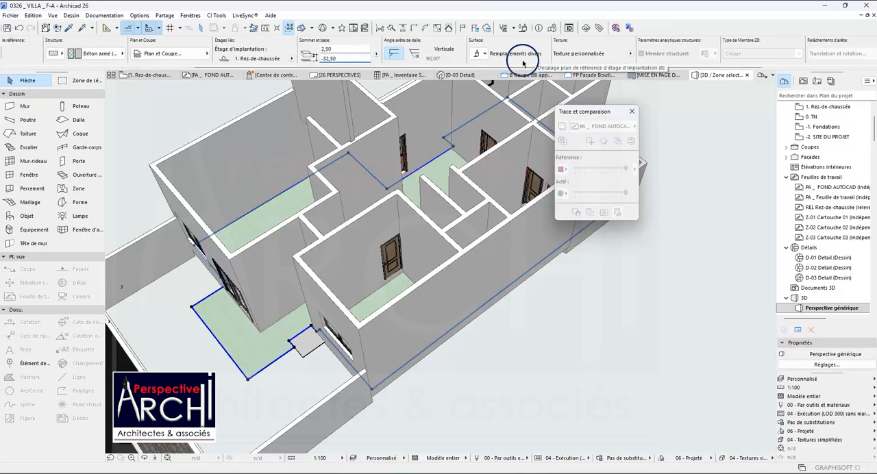
scroll(178, 234, down, 1)
click(74, 29)
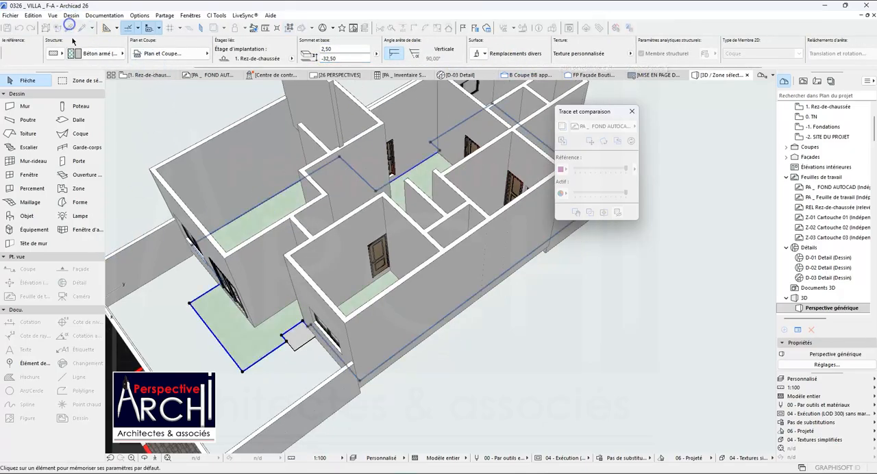
click(162, 329)
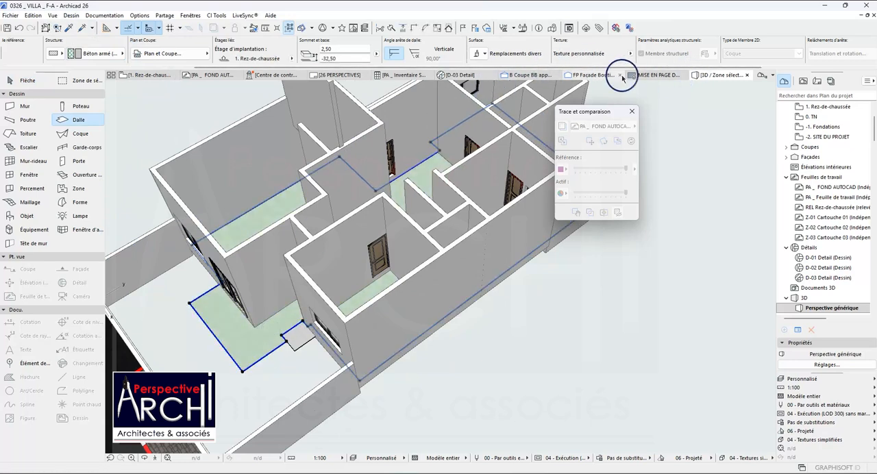
Set the selected ground-floor slab's offset from its home storey to 0,00 and adjust its thickness.
scroll(445, 63, down, 5)
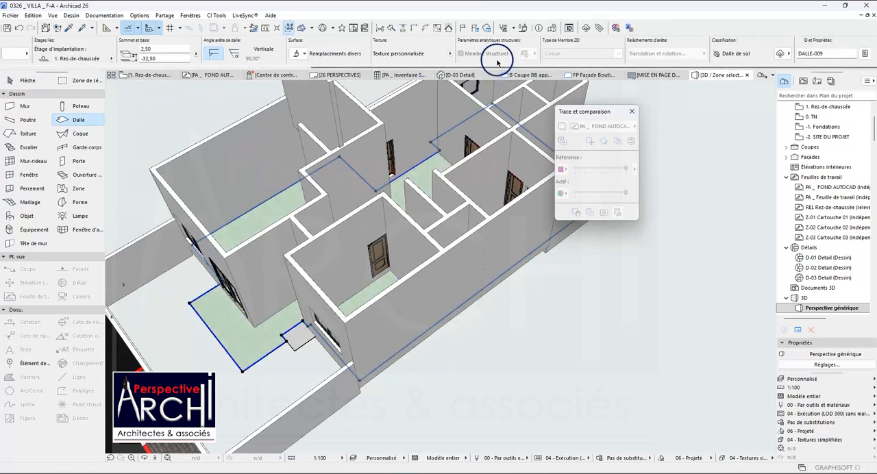
scroll(678, 58, up, 11)
scroll(627, 55, down, 4)
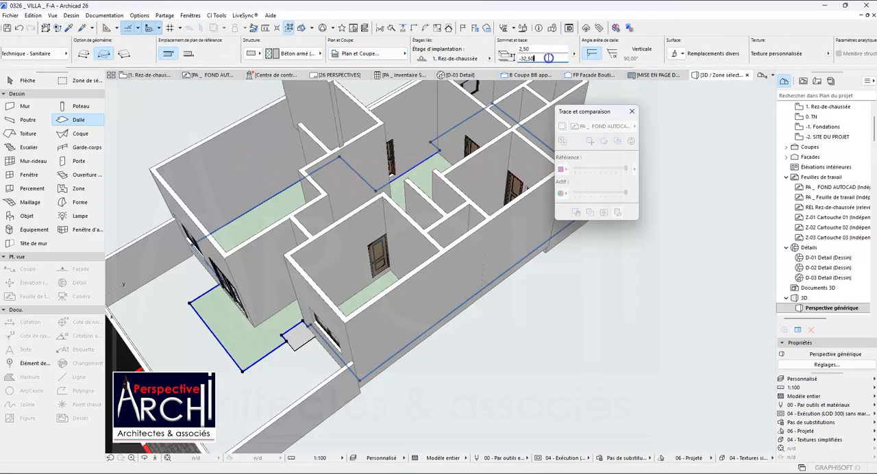
key(Return)
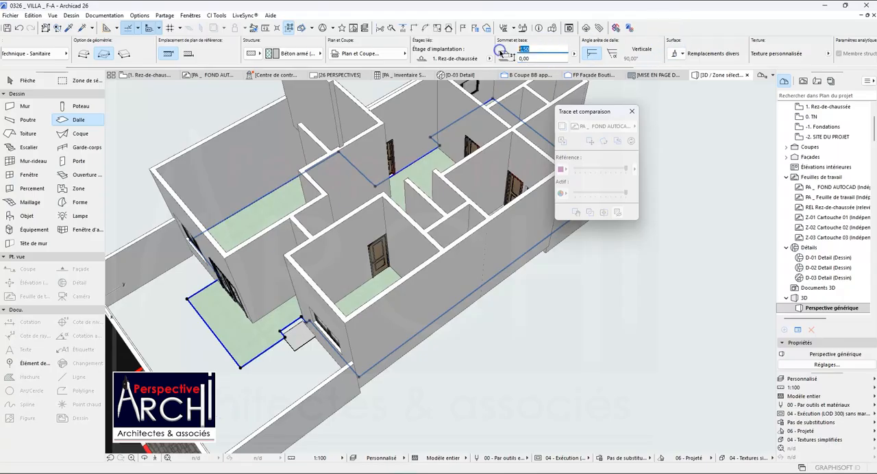
key(Return)
key(Escape)
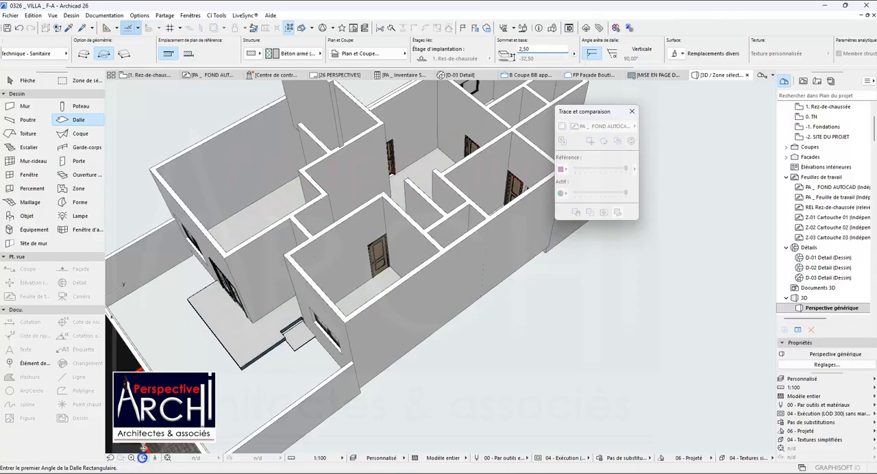
On the Rez-de-chaussée plan, draw a rectangular slab spanning the outer extents of the Kitchnet's traced L-shaped counter.
shift+middle_drag(176, 369, 212, 112)
click(145, 75)
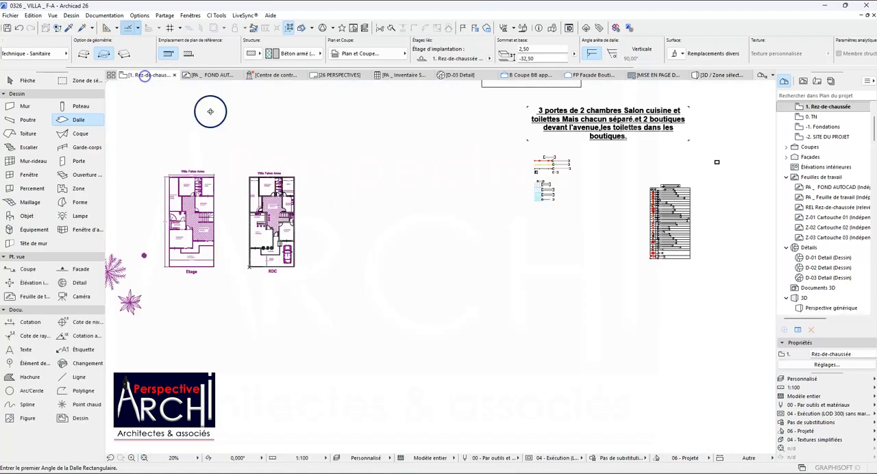
scroll(272, 218, up, 5)
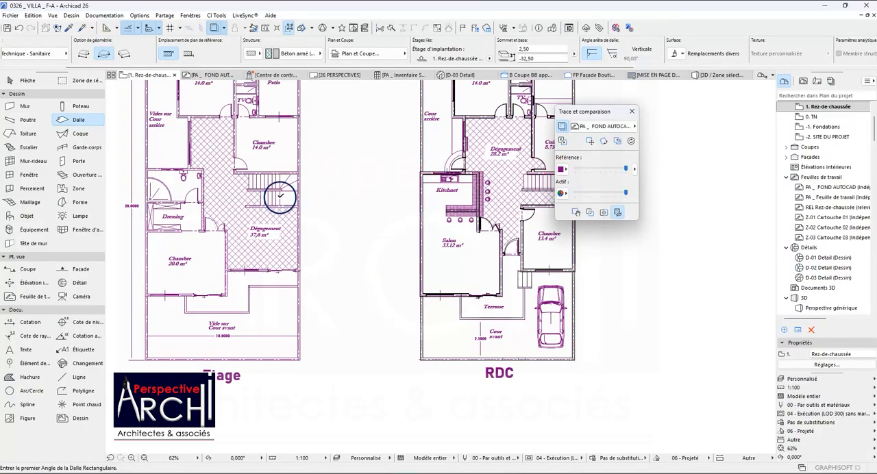
scroll(411, 198, up, 8)
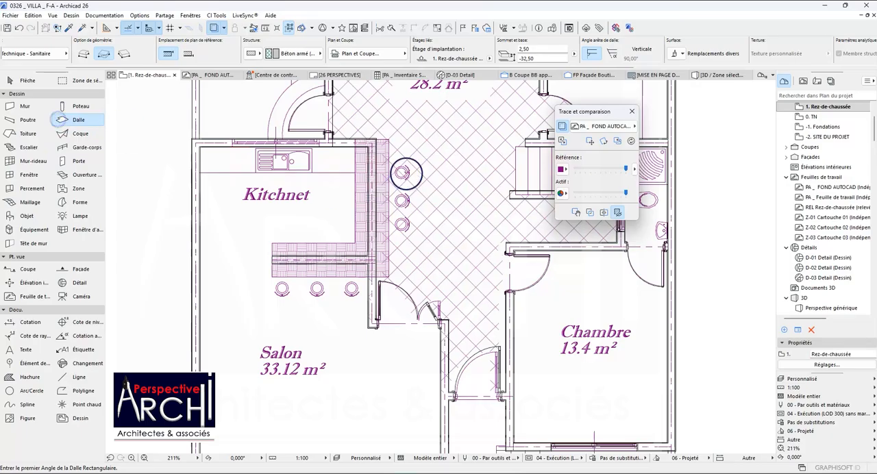
scroll(391, 141, up, 2)
click(388, 139)
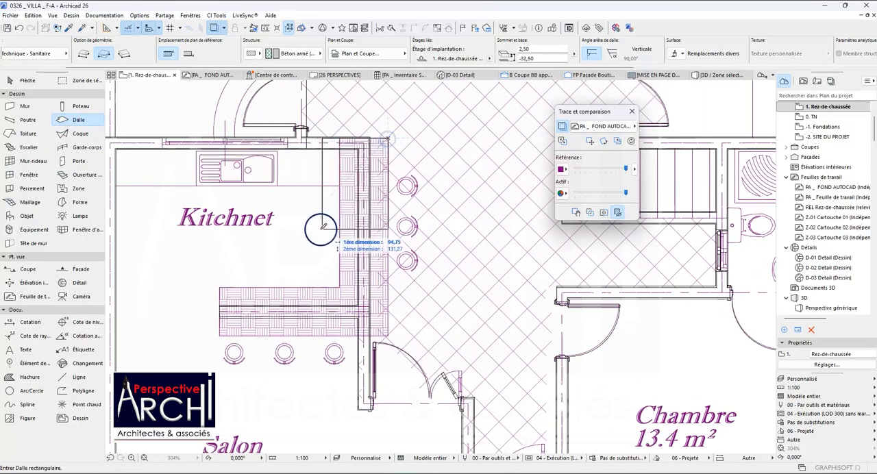
click(220, 336)
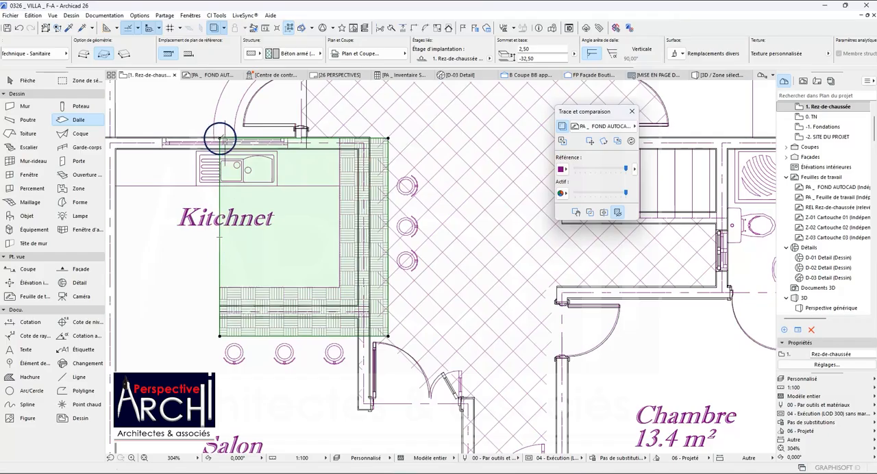
Subtract the Kitchnet's inner rectangle from the new slab, following the inner edges of the L-shaped counter.
click(221, 138)
click(521, 197)
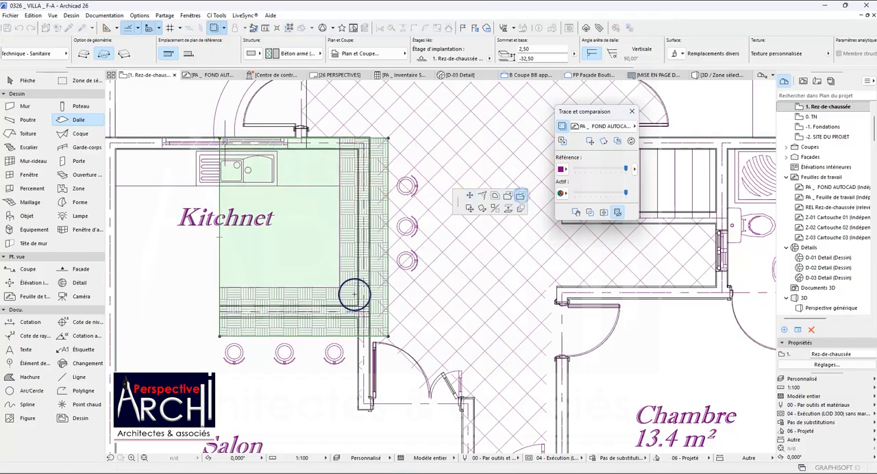
click(339, 287)
click(199, 119)
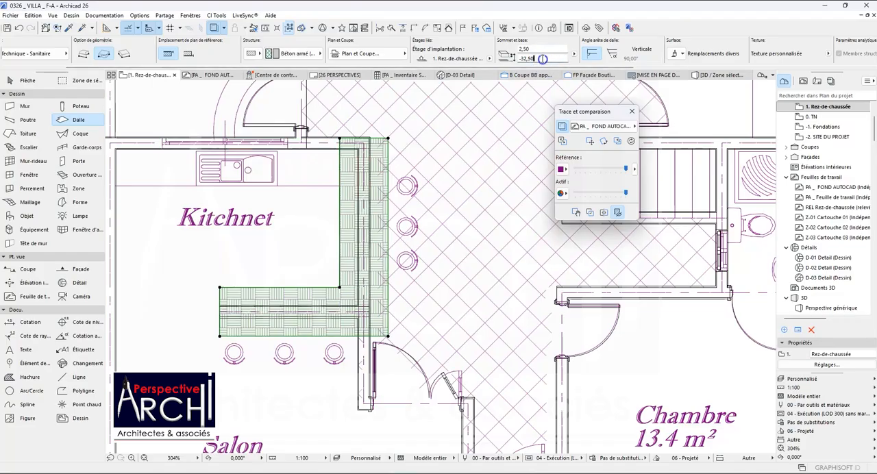
Set the L-shaped counter slab's offset from its home storey to 100.
text(100)
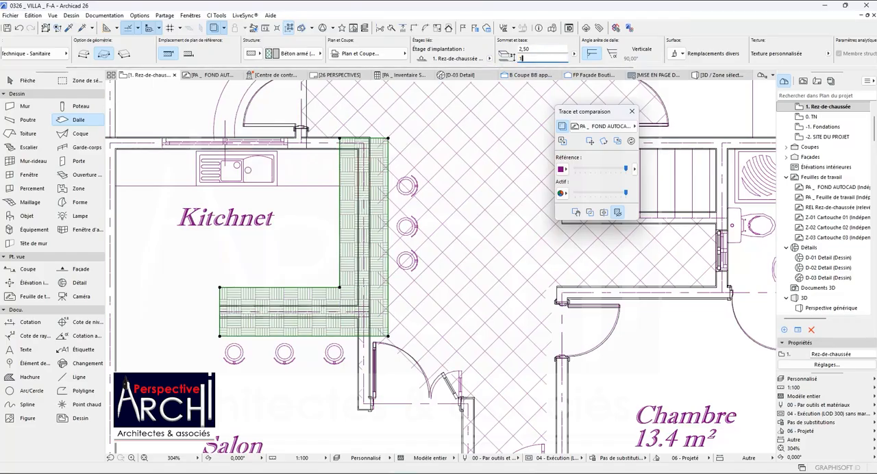
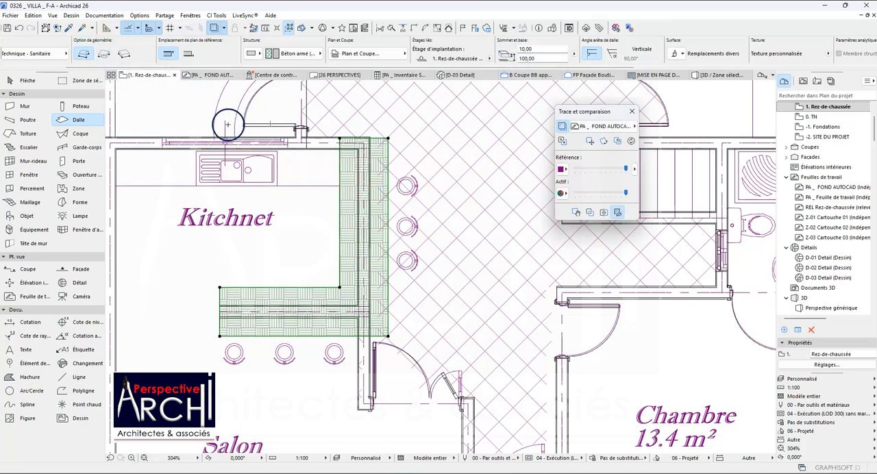
Override all surfaces of the Kitchnet's L-shaped counter slab with Bois - Séquoia laqué.
click(7, 29)
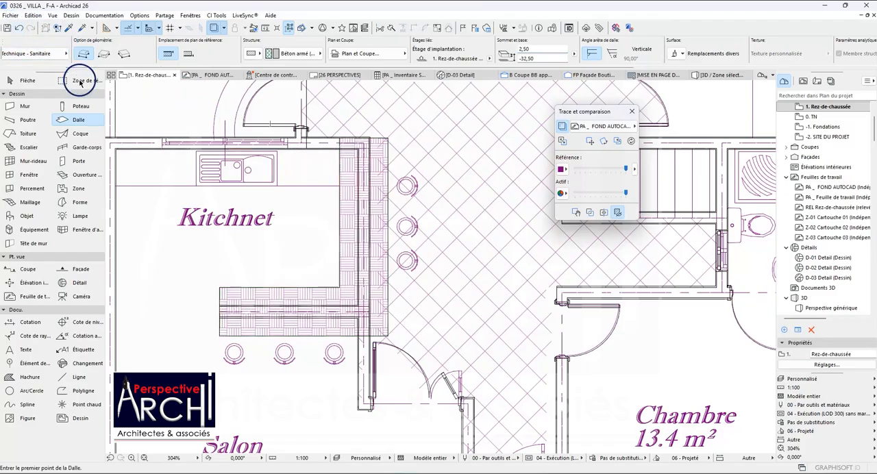
shift+click(390, 141)
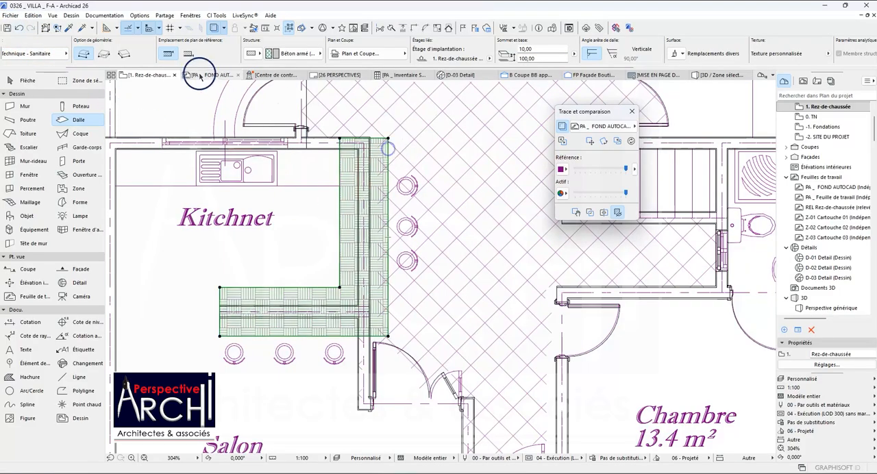
scroll(33, 44, up, 2)
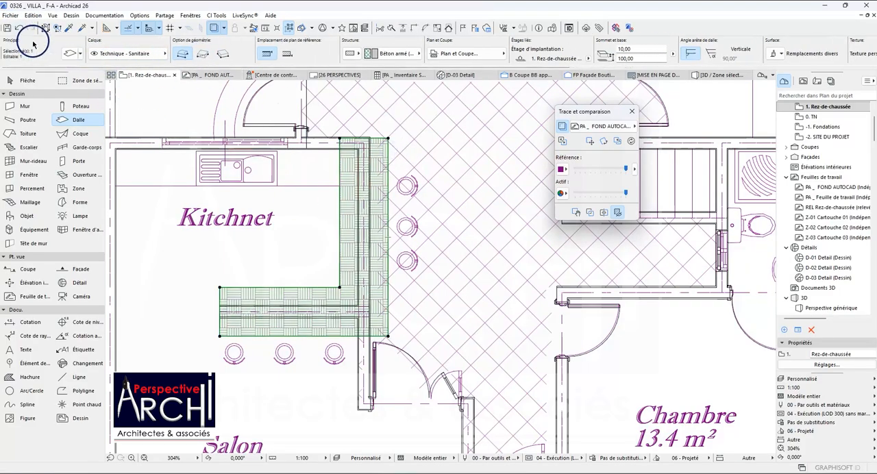
click(69, 54)
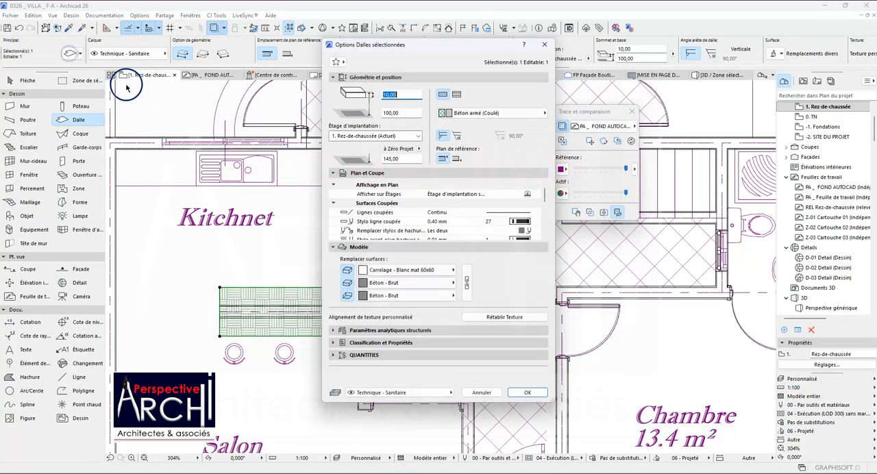
click(446, 269)
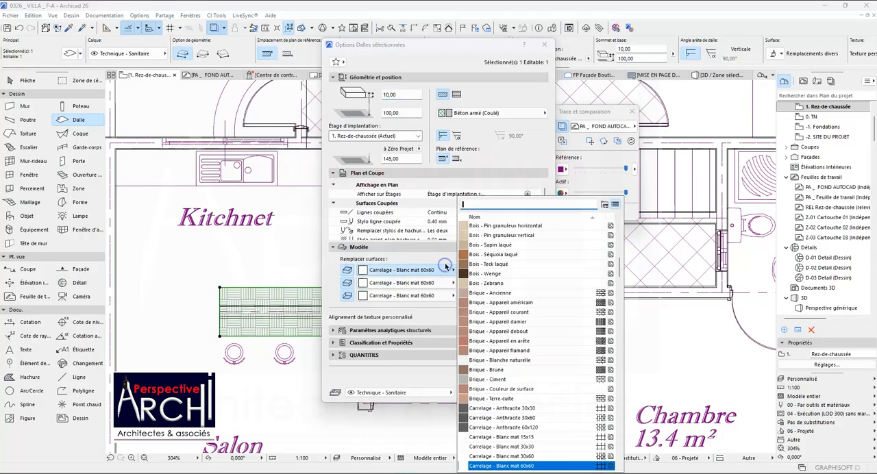
click(488, 255)
click(514, 437)
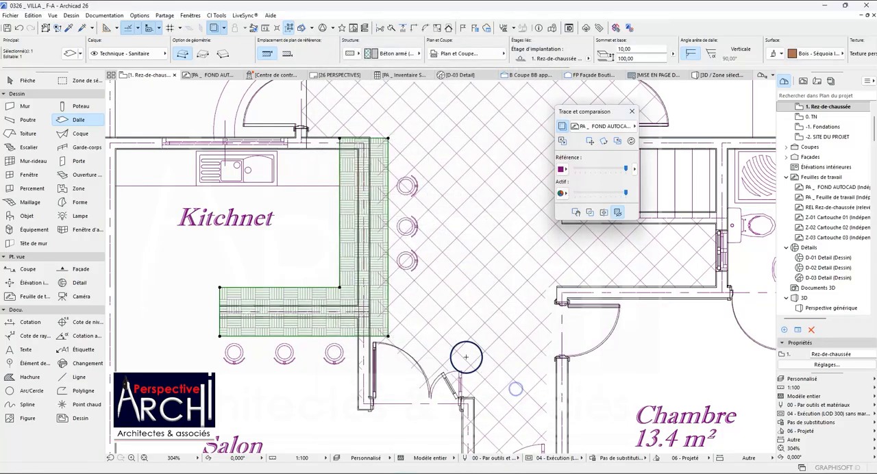
key(Escape)
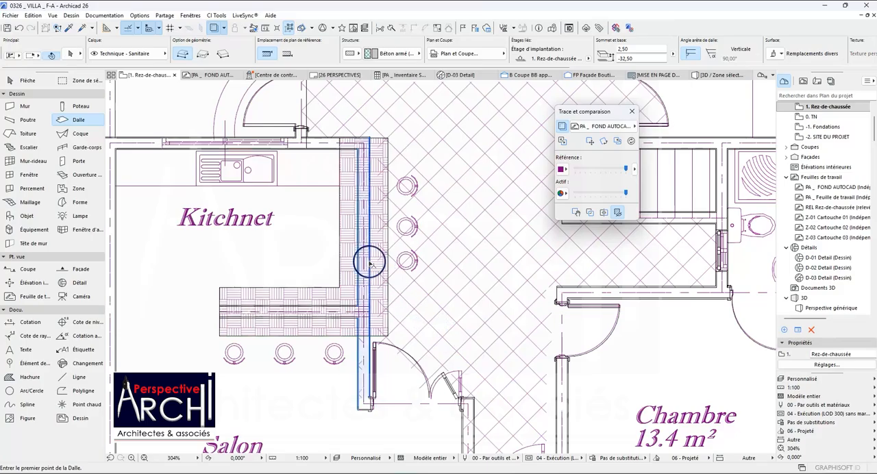
Examine the Kitchnet counter slab and the interior walls crossing it in the 3D view.
shift+click(368, 255)
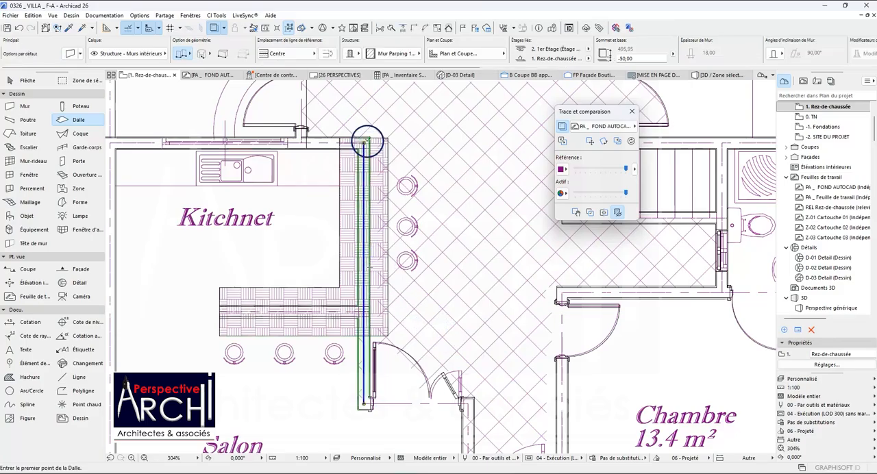
key(Escape)
shift+click(365, 139)
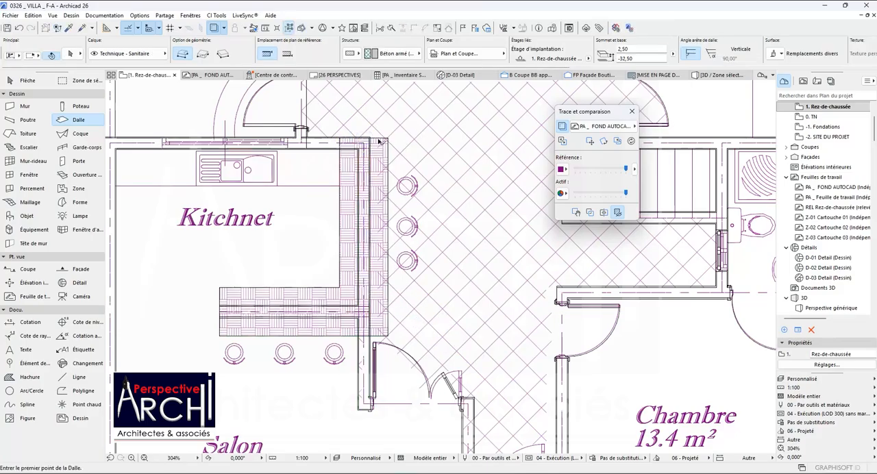
shift+click(381, 140)
scroll(378, 140, up, 4)
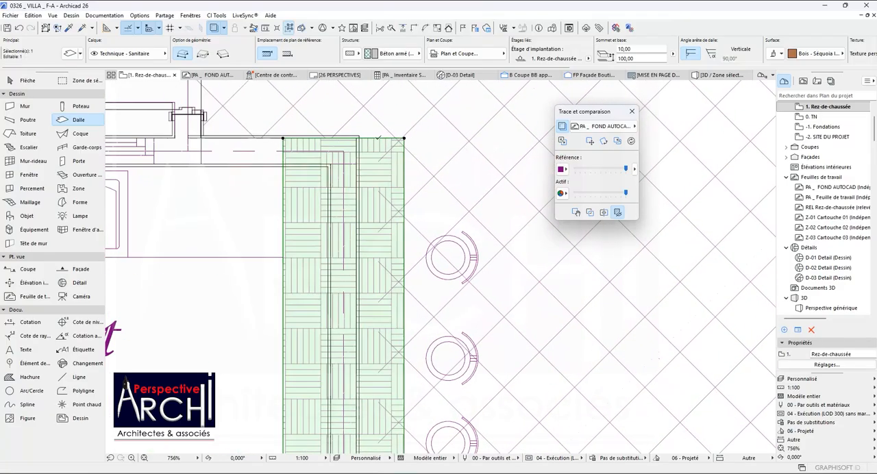
click(769, 57)
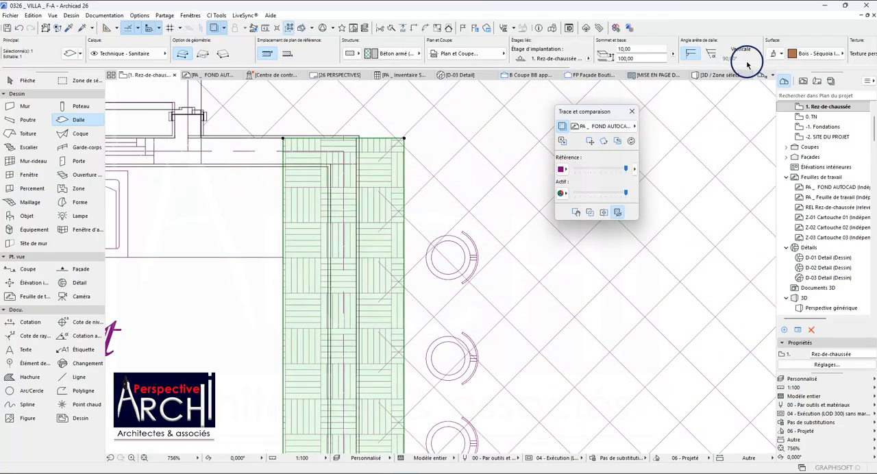
click(708, 74)
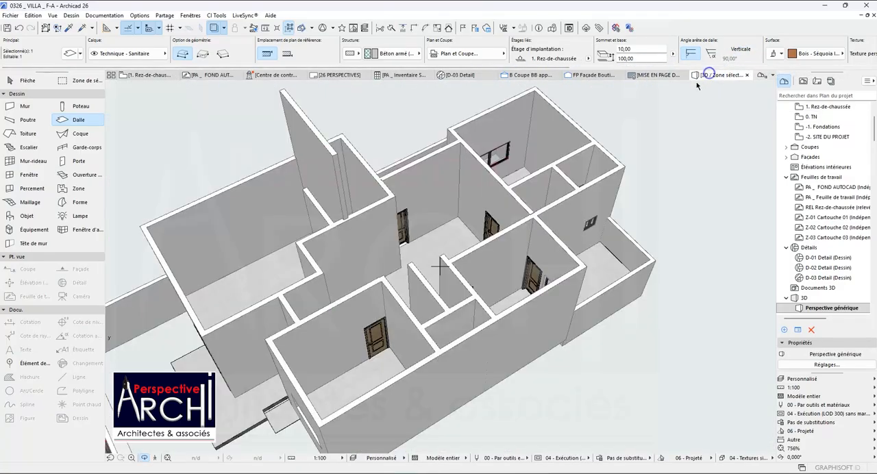
mouse_move(352, 227)
shift+middle_down()
mouse_move(353, 235)
mouse_move(429, 244)
shift+middle_up()
shift+middle_drag(269, 278, 358, 380)
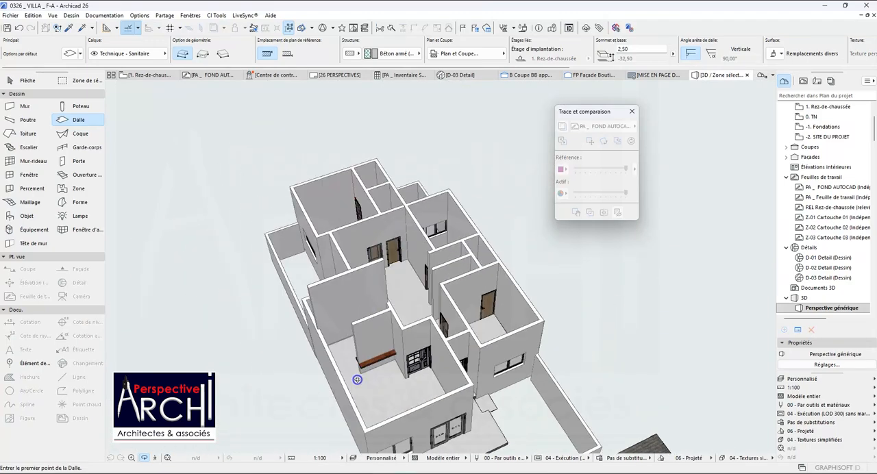
scroll(358, 380, up, 6)
scroll(256, 352, up, 5)
shift+middle_drag(291, 303, 378, 137)
click(152, 53)
key(Escape)
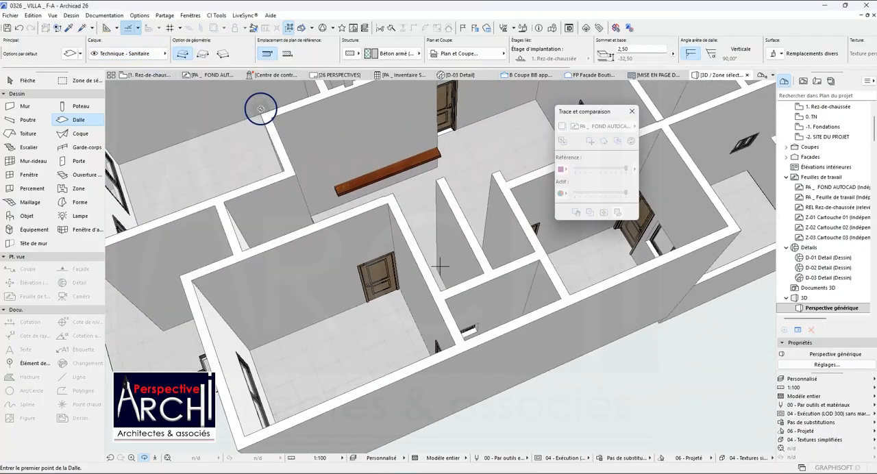
shift+middle_drag(260, 108, 285, 135)
On the Rez-de-chaussée plan, split the vertical interior wall running through the Kitchnet counter along the counter's Salon-side edge.
click(151, 74)
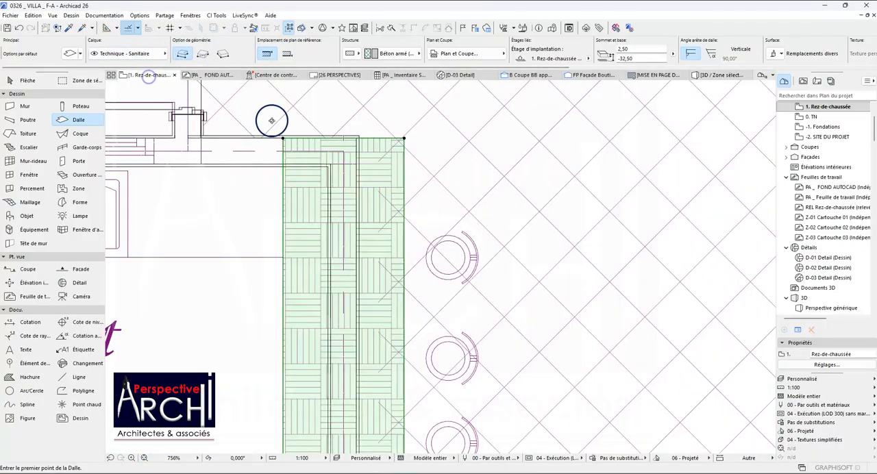
scroll(323, 129, down, 2)
scroll(320, 245, up, 4)
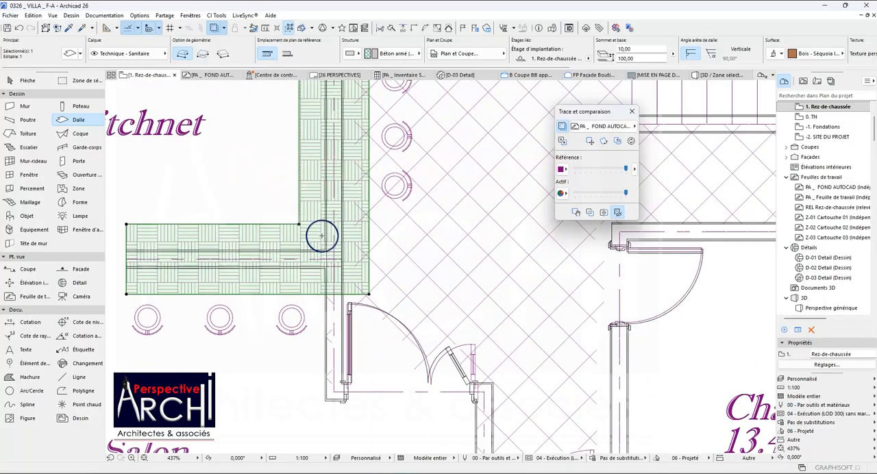
key(Escape)
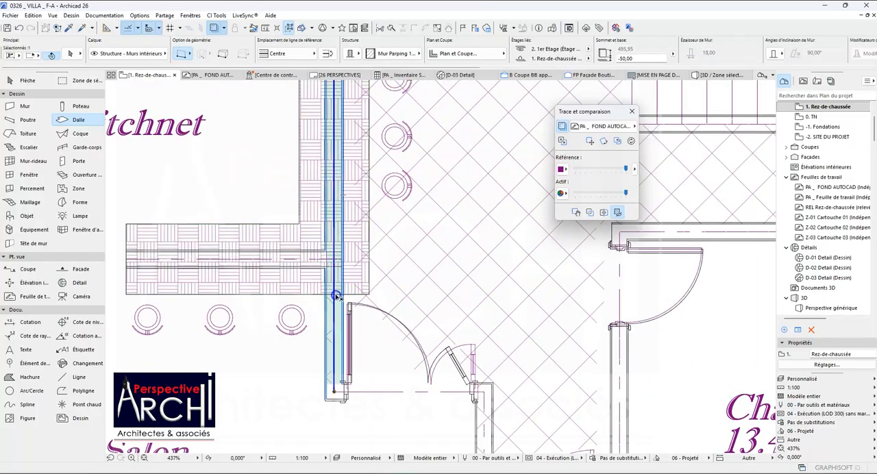
click(325, 278)
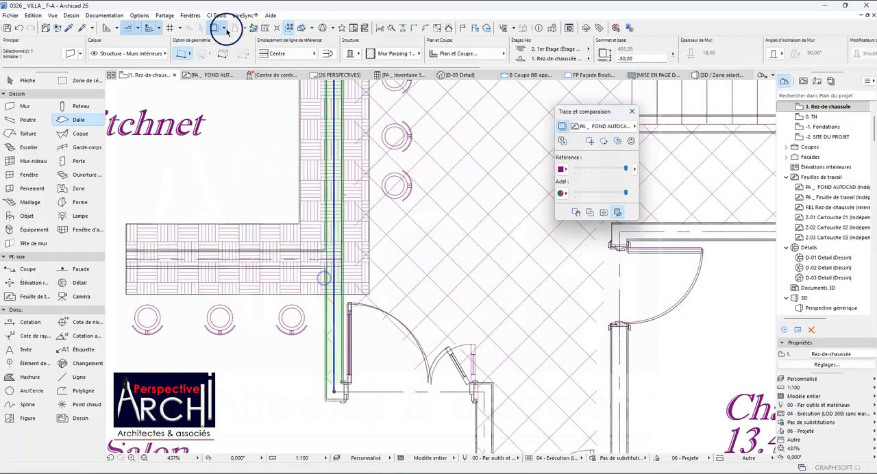
click(393, 28)
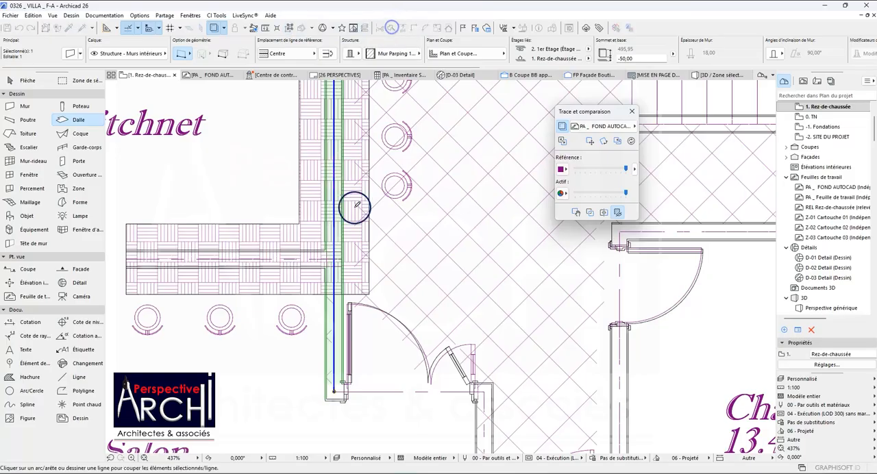
scroll(328, 300, up, 5)
click(317, 289)
click(431, 288)
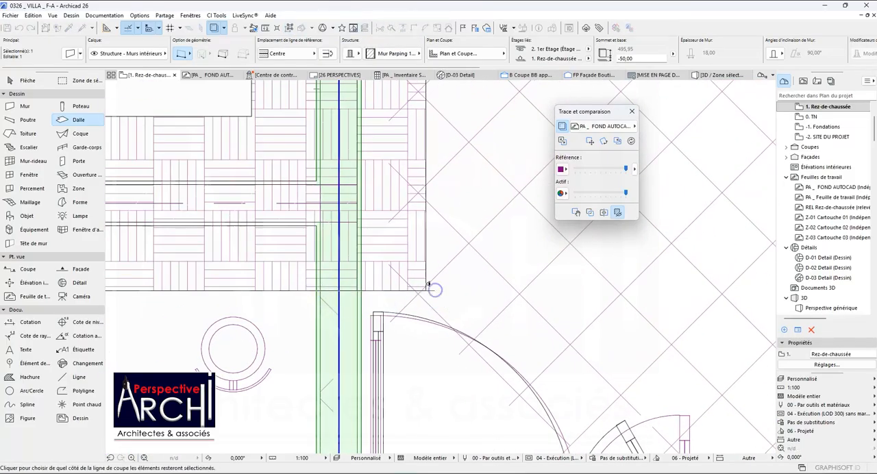
click(447, 243)
scroll(411, 235, down, 9)
key(Escape)
Split the short horizontal wall at the top of the Kitchnet counter in line with the counter's inner vertical edge.
scroll(341, 132, up, 3)
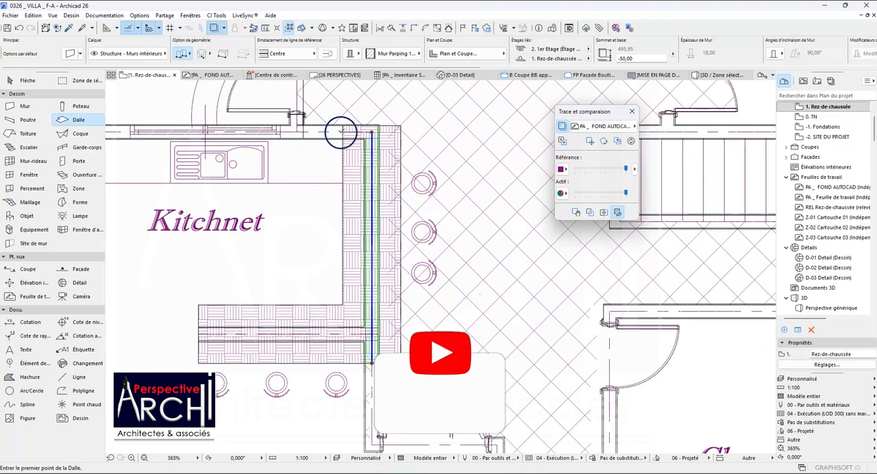
shift+click(341, 132)
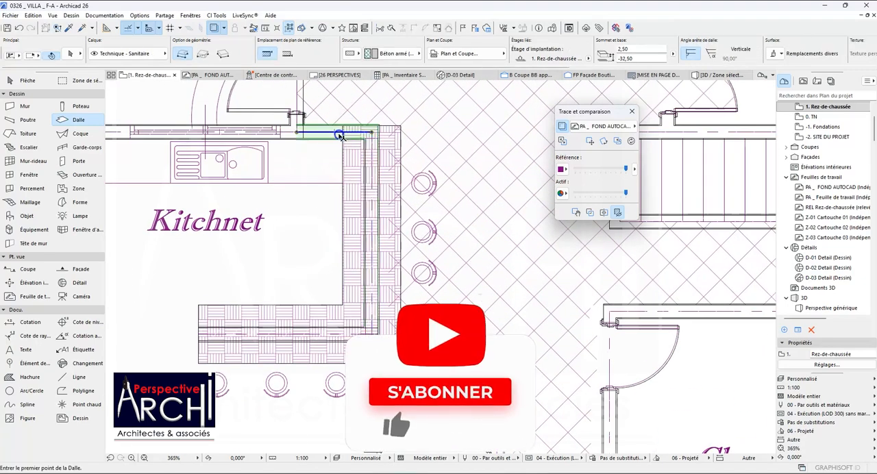
click(392, 26)
scroll(339, 123, up, 3)
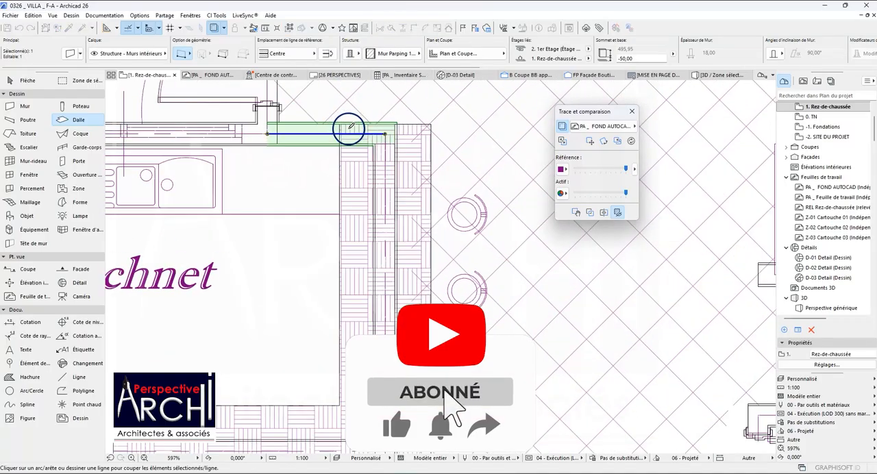
click(339, 122)
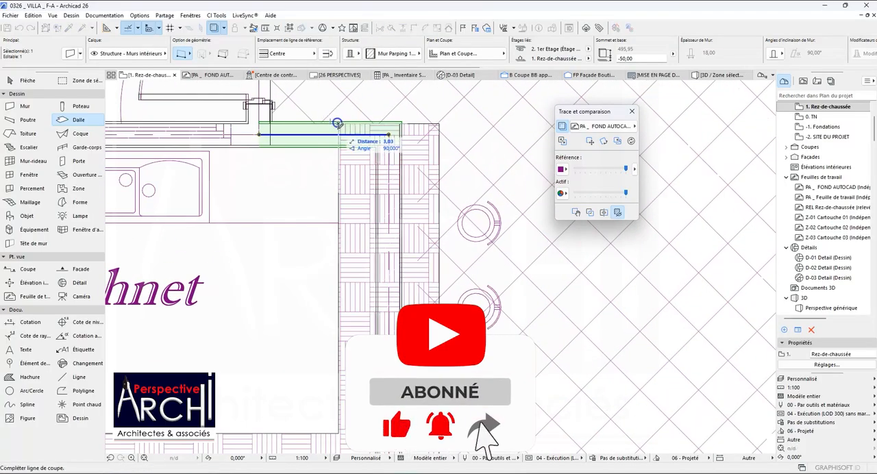
click(337, 168)
click(421, 160)
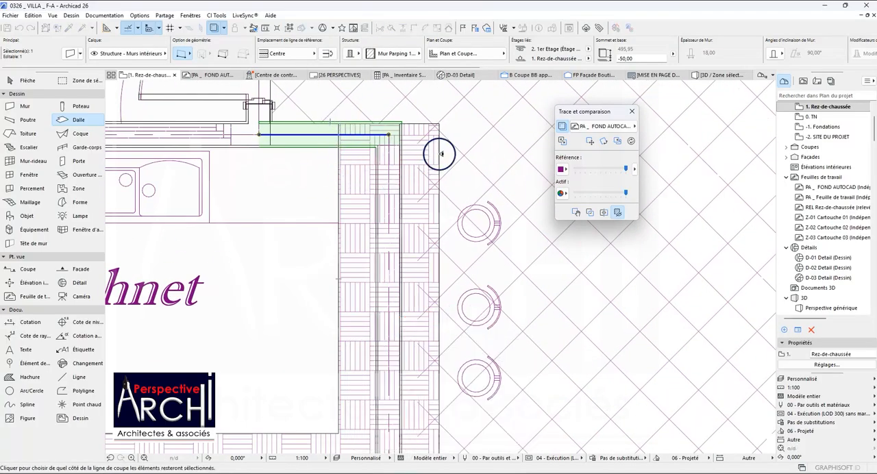
click(426, 143)
scroll(417, 144, down, 4)
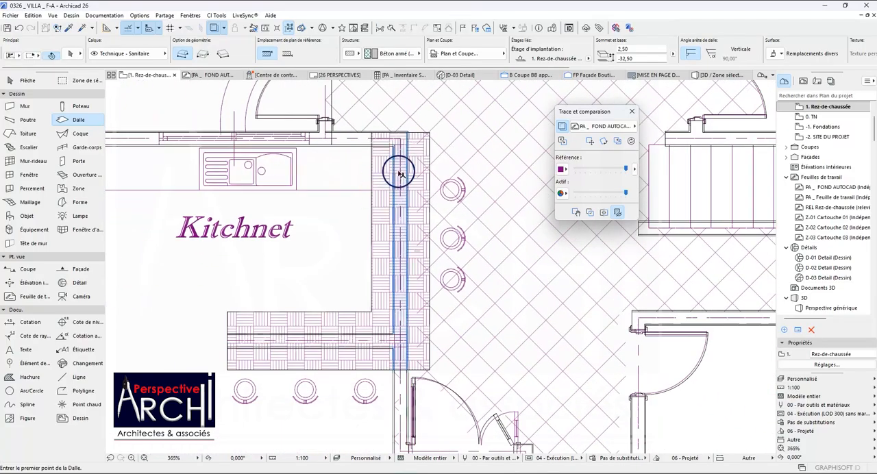
Copy the vertical counter wall and the short horizontal wall at its upper end to a spot beside the Kitchnet counter.
shift+click(396, 141)
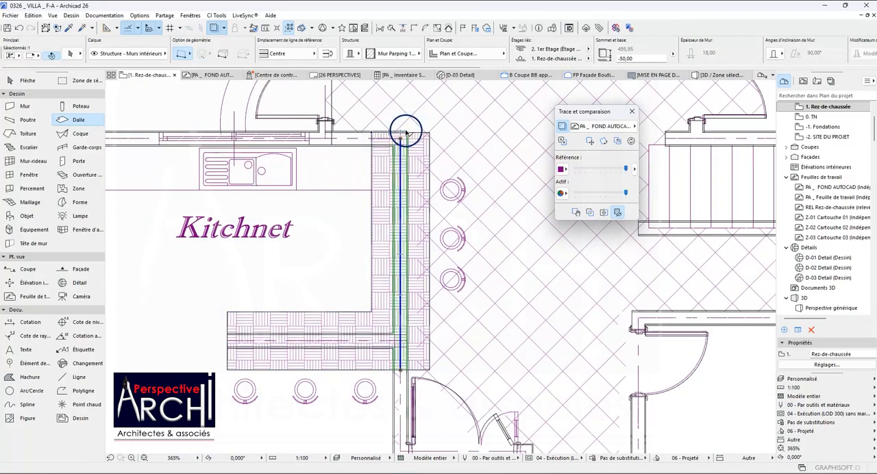
shift+click(407, 133)
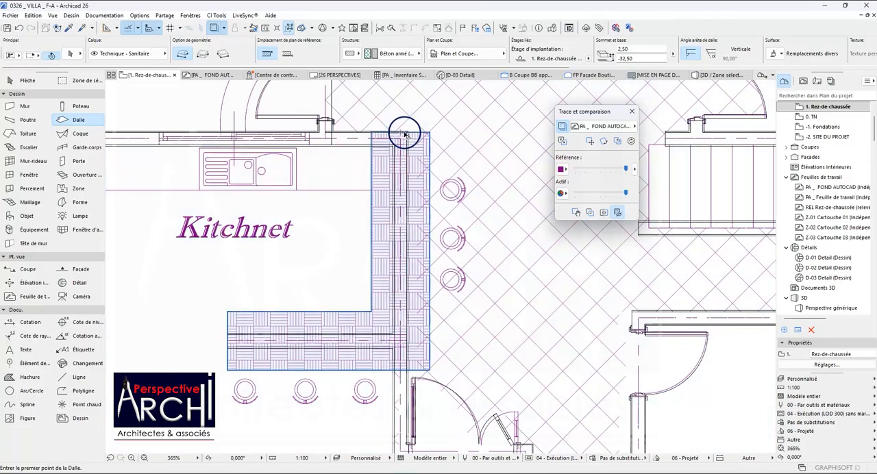
shift+click(407, 131)
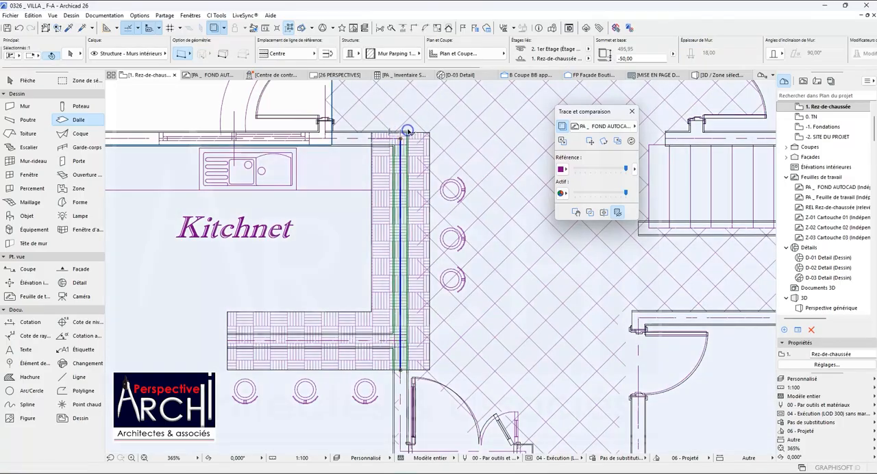
scroll(407, 132, up, 5)
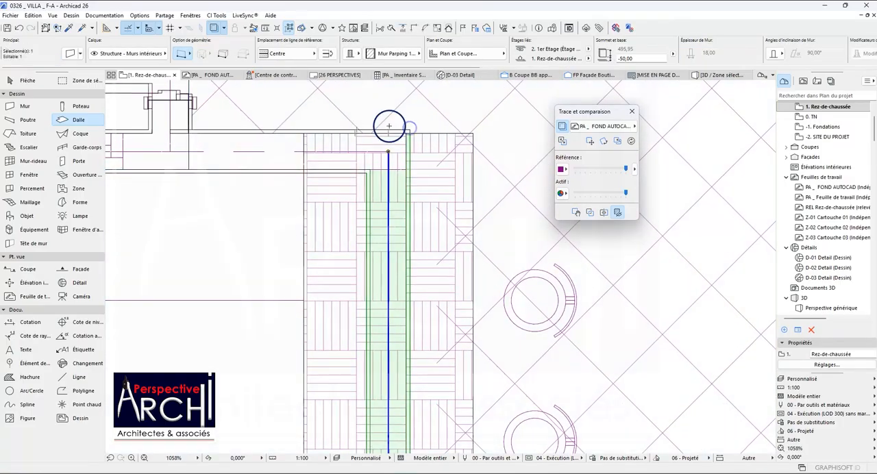
shift+click(407, 132)
scroll(407, 131, down, 8)
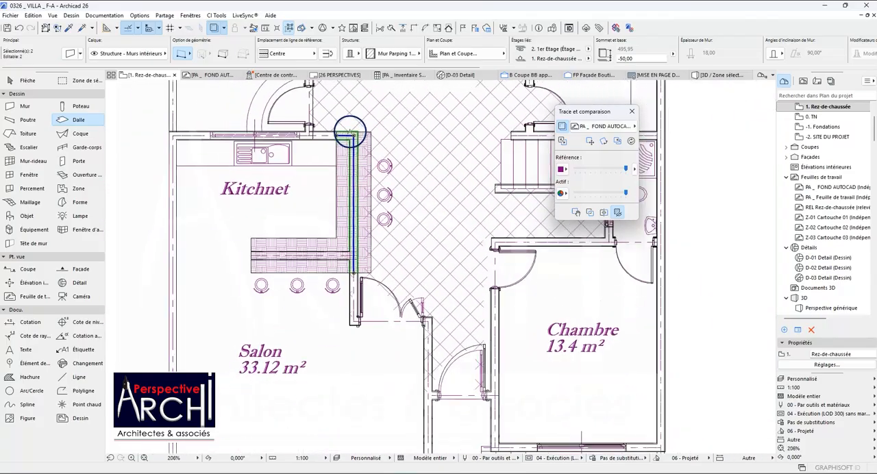
scroll(366, 266, up, 4)
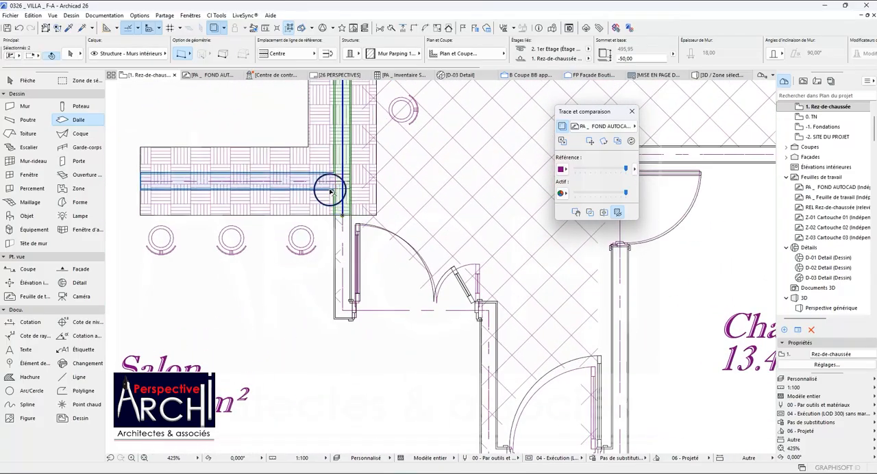
scroll(334, 195, down, 6)
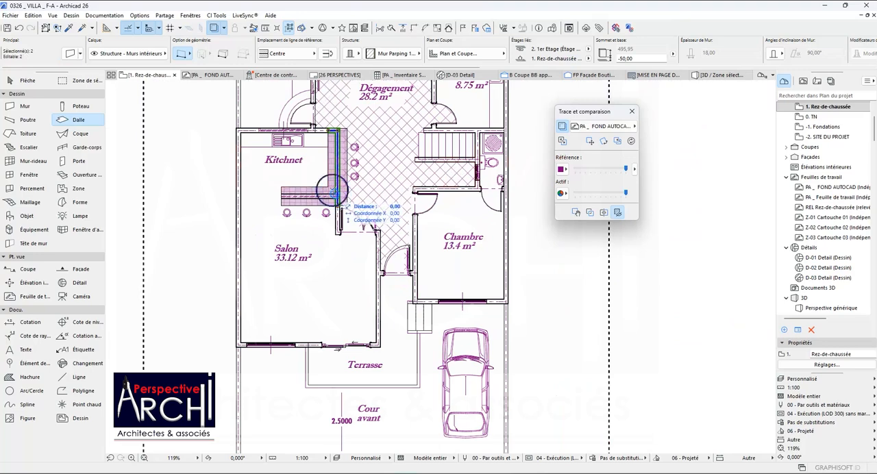
scroll(338, 129, up, 2)
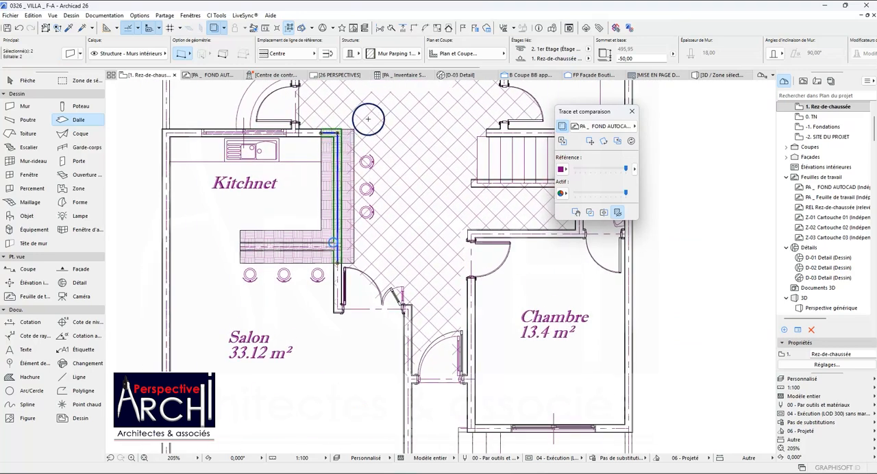
key(ctrl+shift+d)
scroll(338, 132, up, 3)
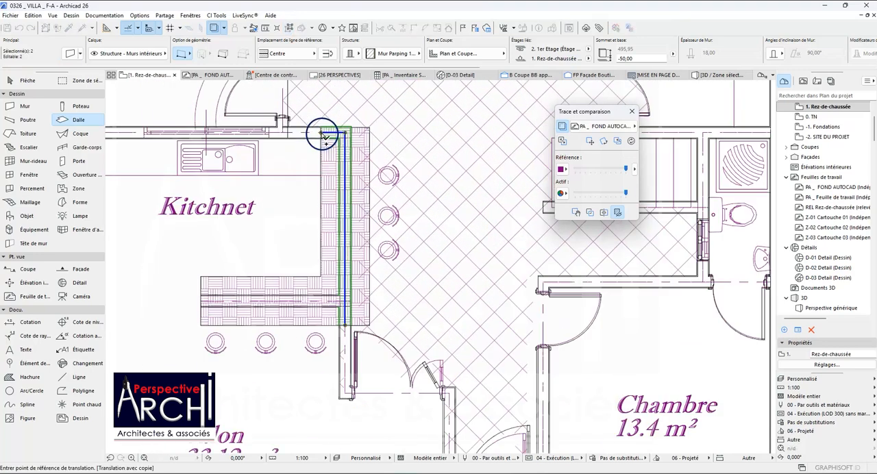
click(318, 109)
scroll(412, 121, down, 3)
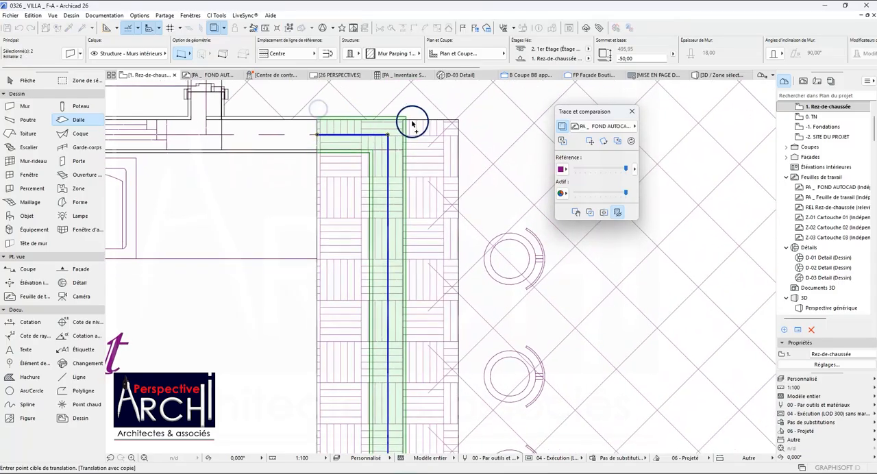
click(427, 113)
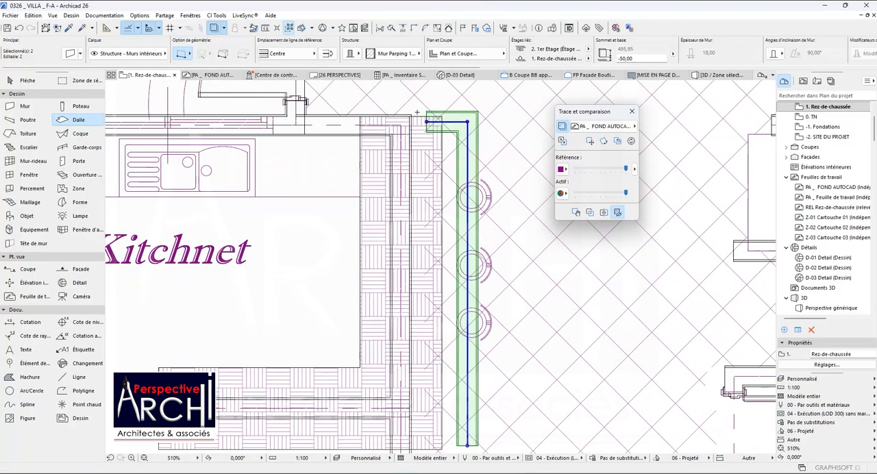
Move the copied pair of walls back over the originals, aligning their outer corner with the split point at the counter's inner edge.
key(ctrl+d)
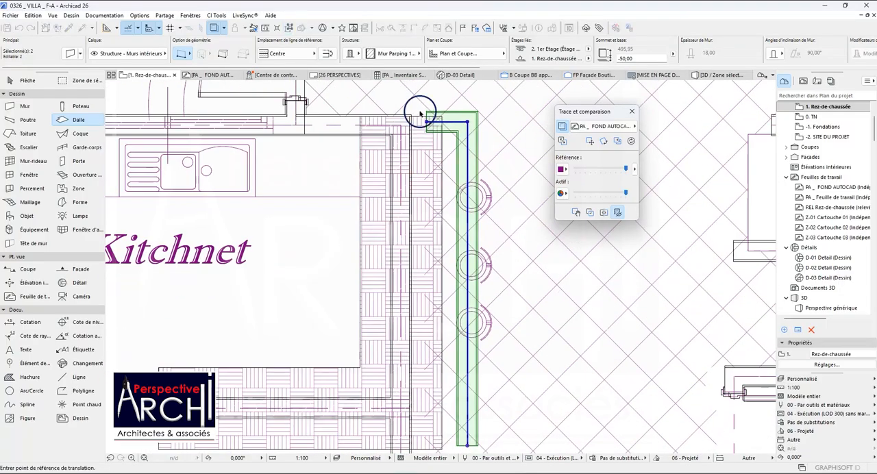
scroll(420, 113, up, 3)
click(431, 114)
scroll(294, 126, up, 2)
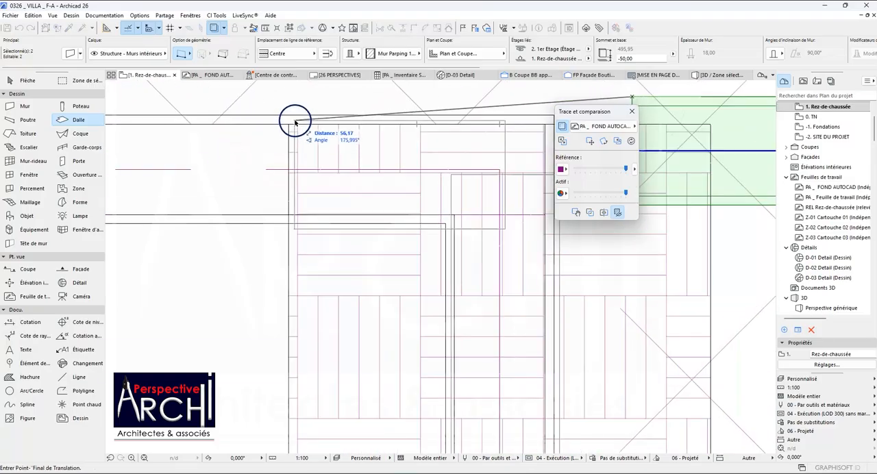
click(291, 113)
scroll(309, 124, up, 2)
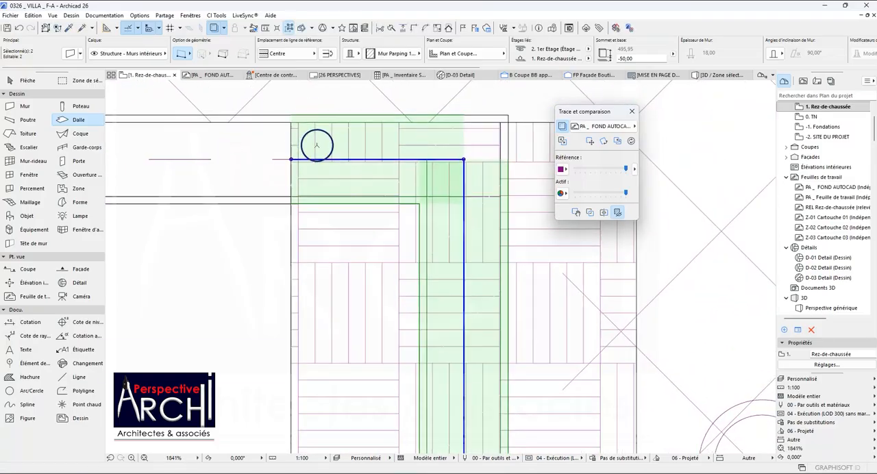
scroll(317, 145, down, 5)
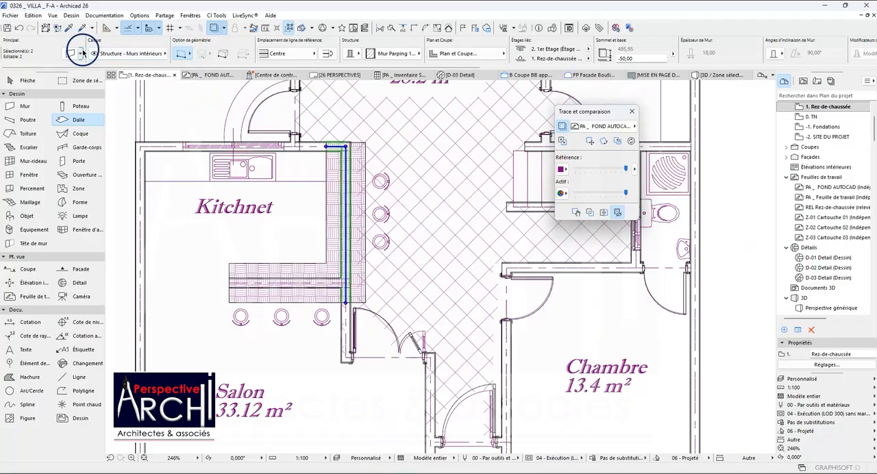
Set the copied walls' base offset to 250, link their top to 1er Etage and set the top offset to 0.
click(70, 53)
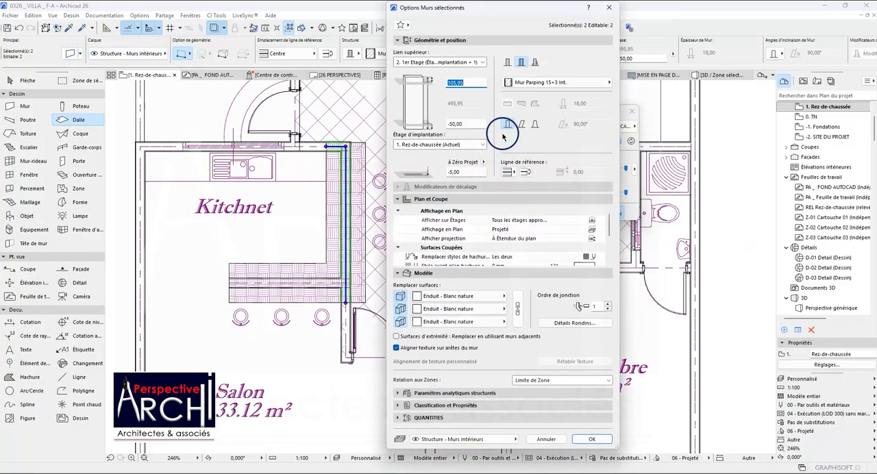
click(464, 124)
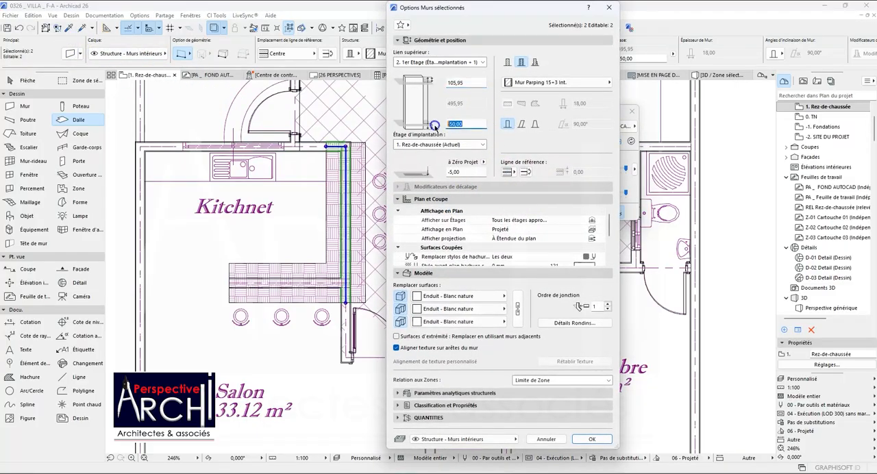
click(453, 62)
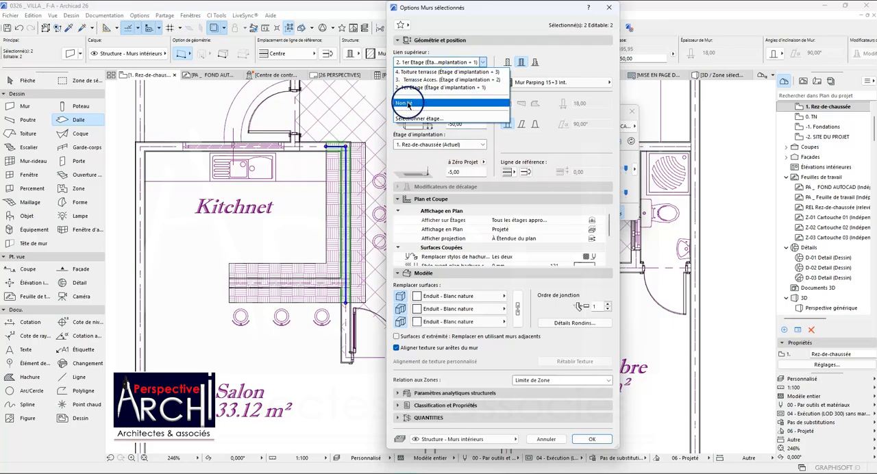
click(408, 103)
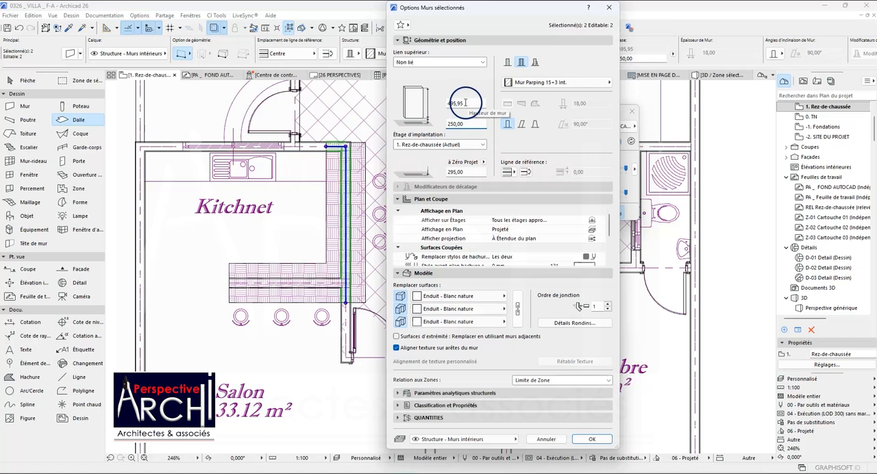
click(442, 63)
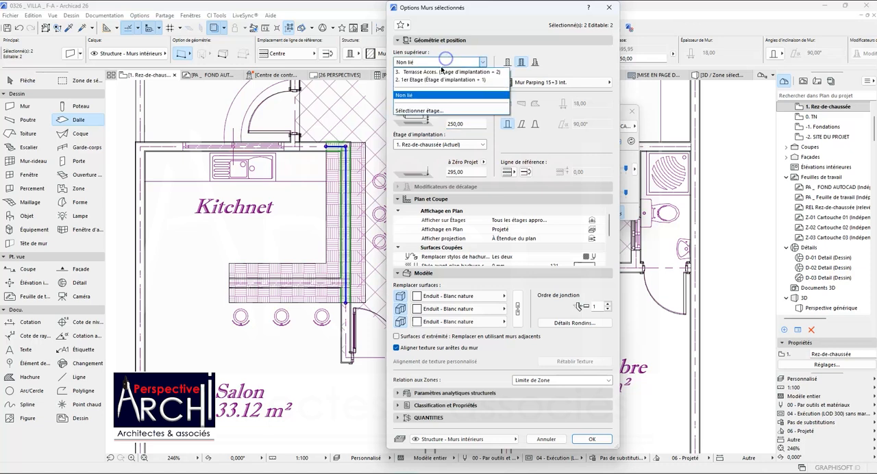
click(426, 80)
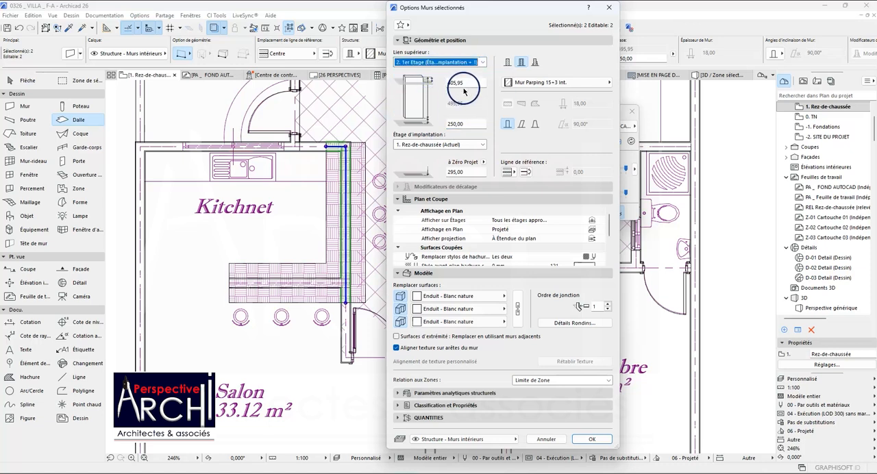
click(468, 83)
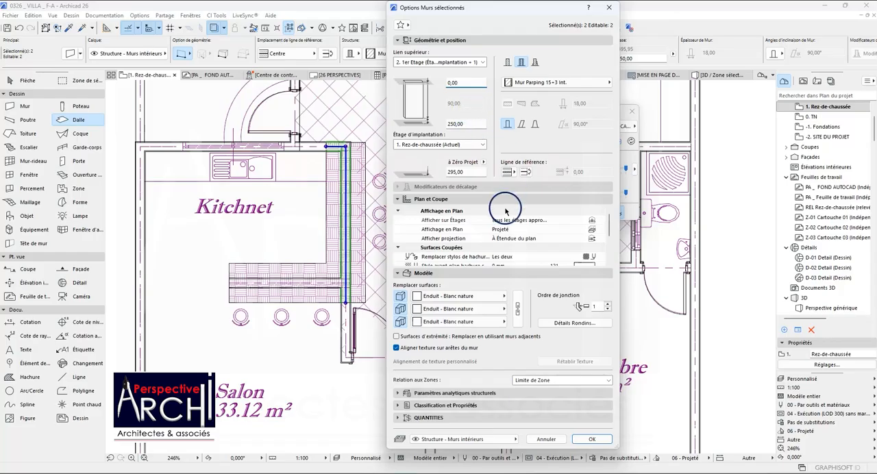
Set the copied walls' floor plan display to Projeté avec partie supérieure and apply the wall settings.
scroll(516, 260, down, 3)
scroll(531, 257, up, 3)
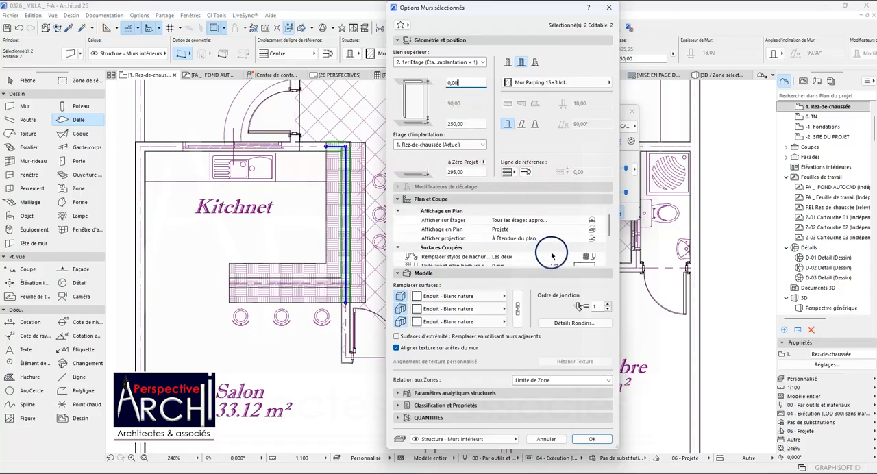
click(591, 230)
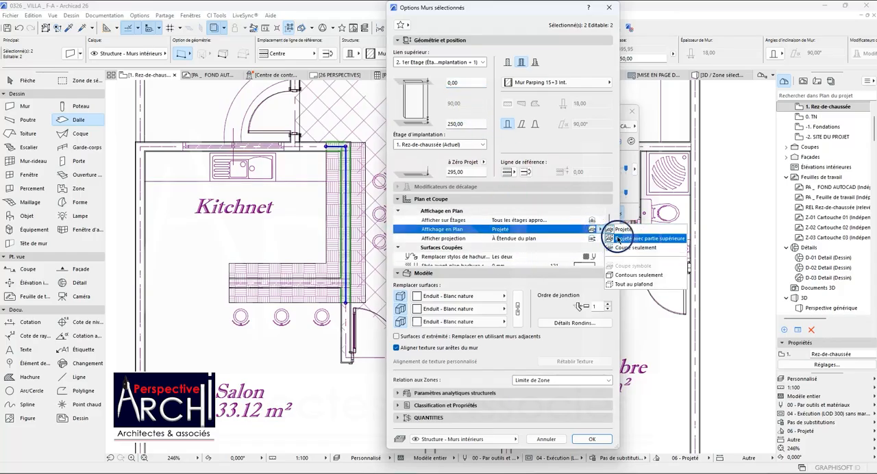
click(616, 238)
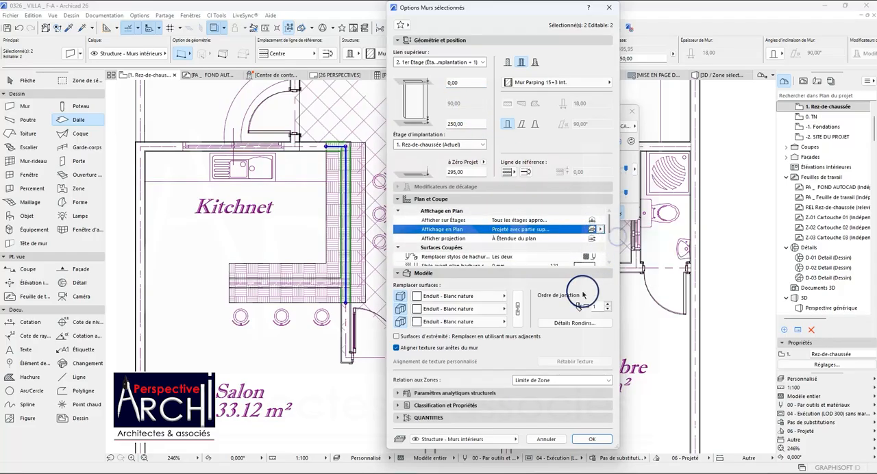
click(593, 440)
scroll(376, 168, down, 5)
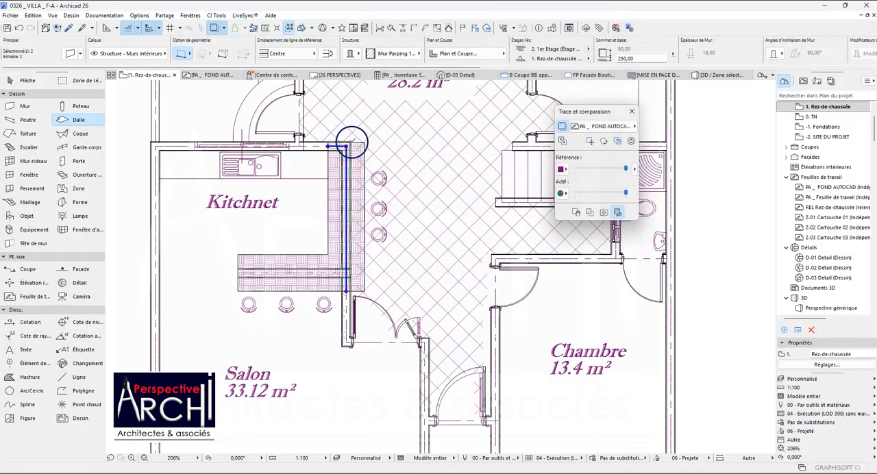
scroll(356, 147, up, 8)
key(Escape)
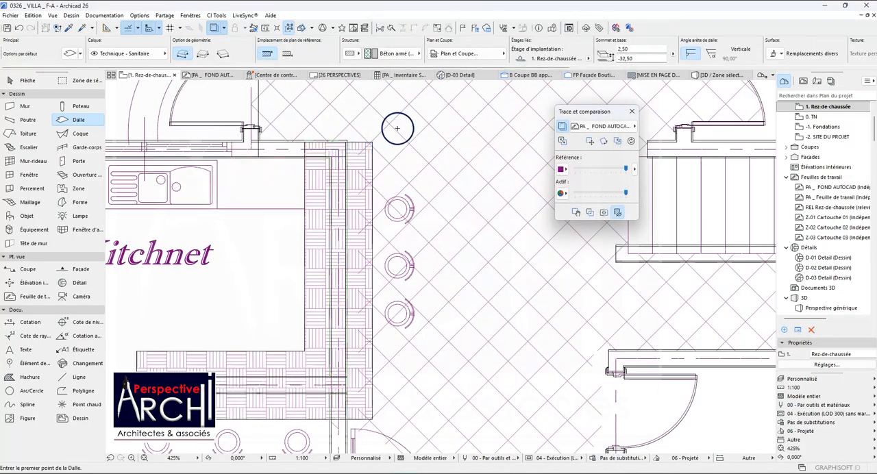
In the 3D view, set the two original full-height counter walls to Non lié, with base offset 0 and height 100.
click(717, 75)
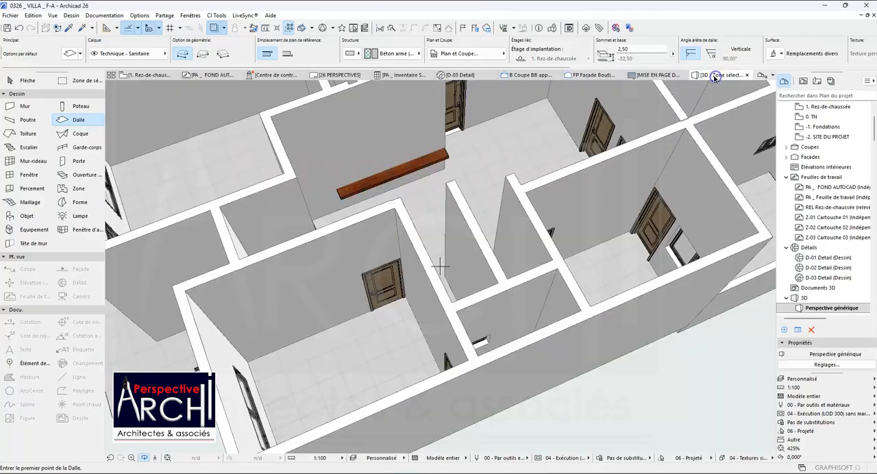
click(402, 178)
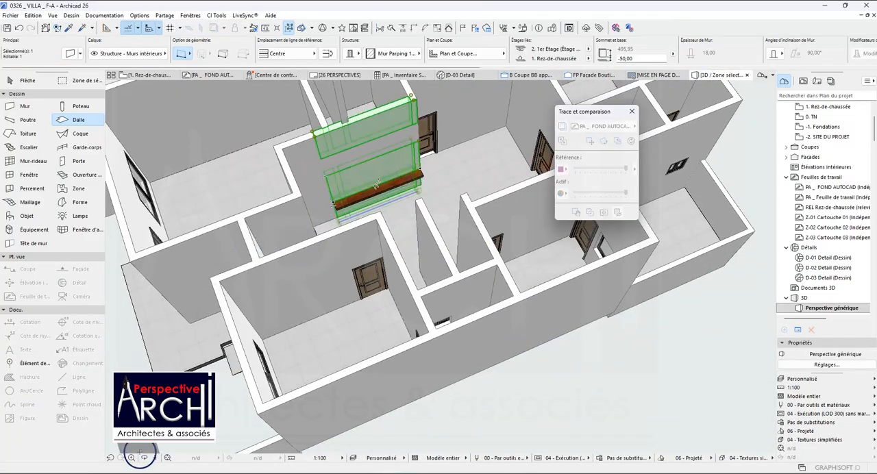
shift+middle_drag(325, 151, 441, 192)
shift+click(412, 191)
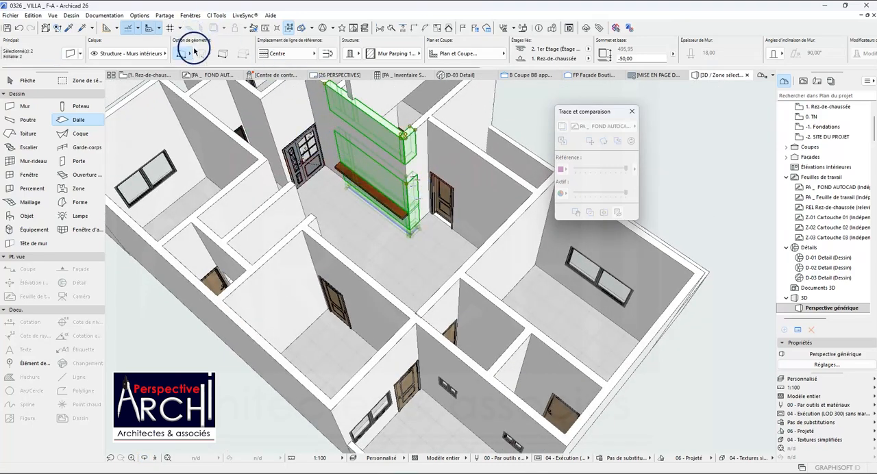
click(72, 54)
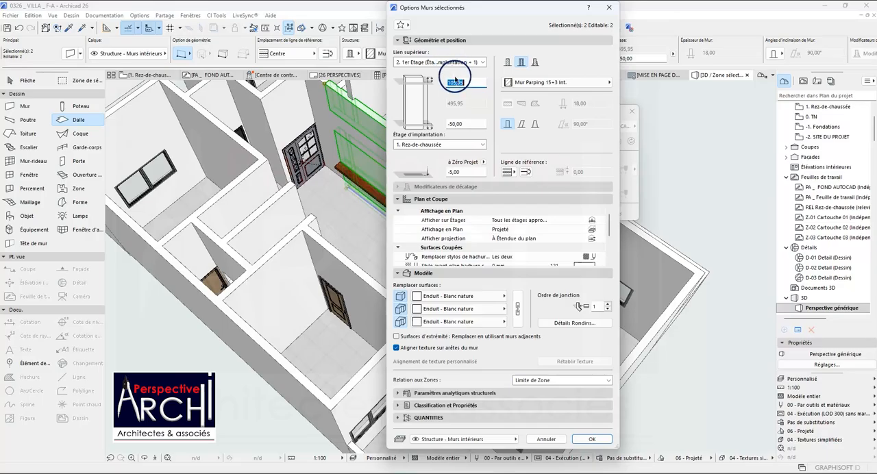
click(457, 63)
click(420, 103)
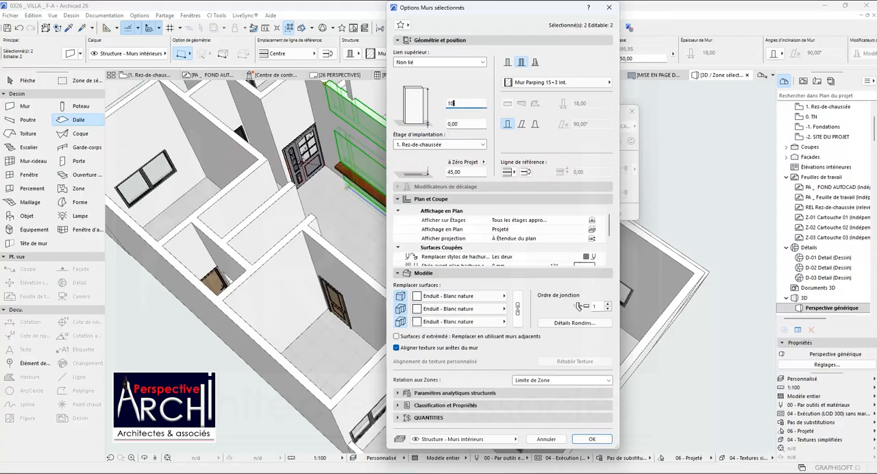
key(Return)
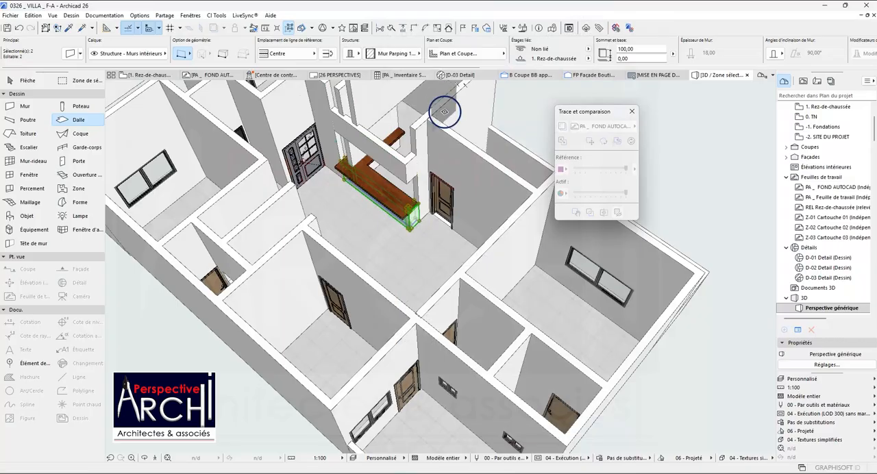
scroll(348, 170, up, 2)
key(Escape)
key(Escape)
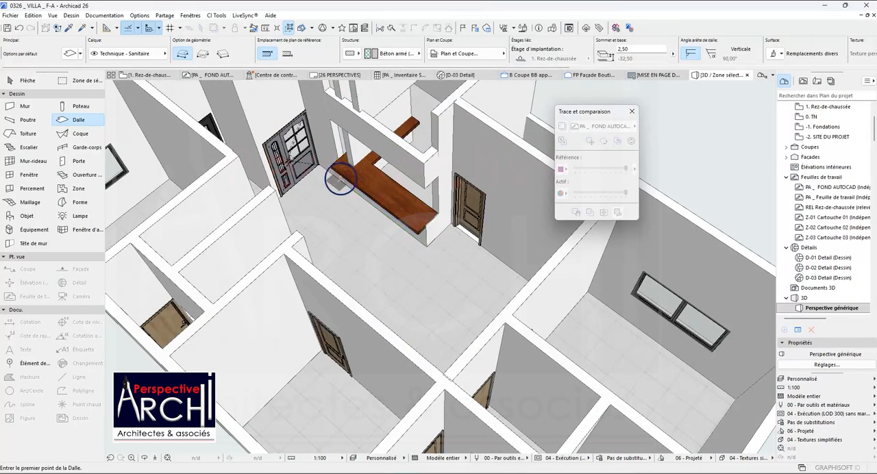
Transfer the low counter wall's settings to the full-height wall standing across the wooden countertop.
click(357, 158)
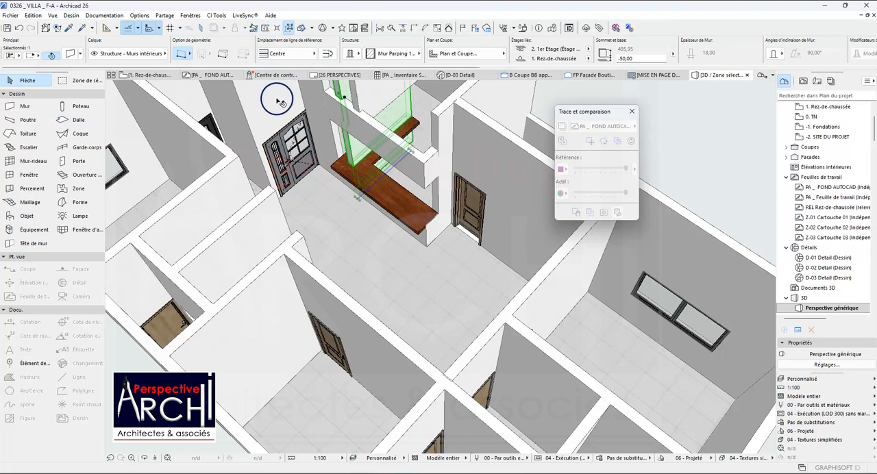
key(Escape)
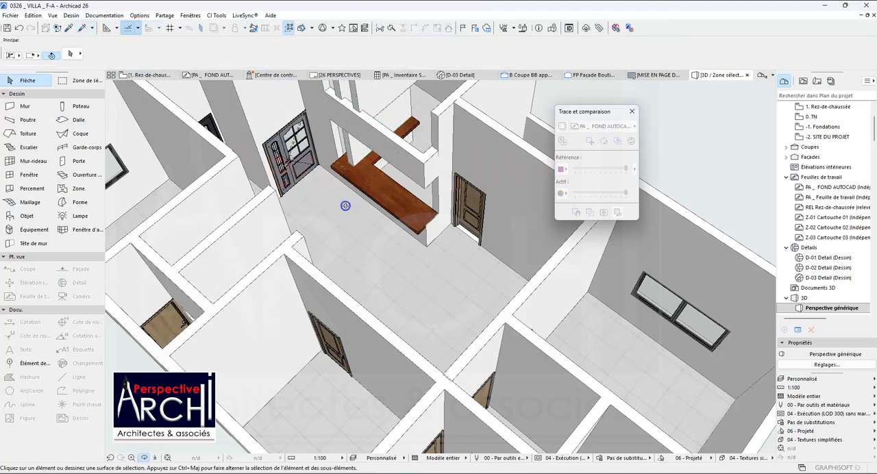
scroll(346, 205, up, 5)
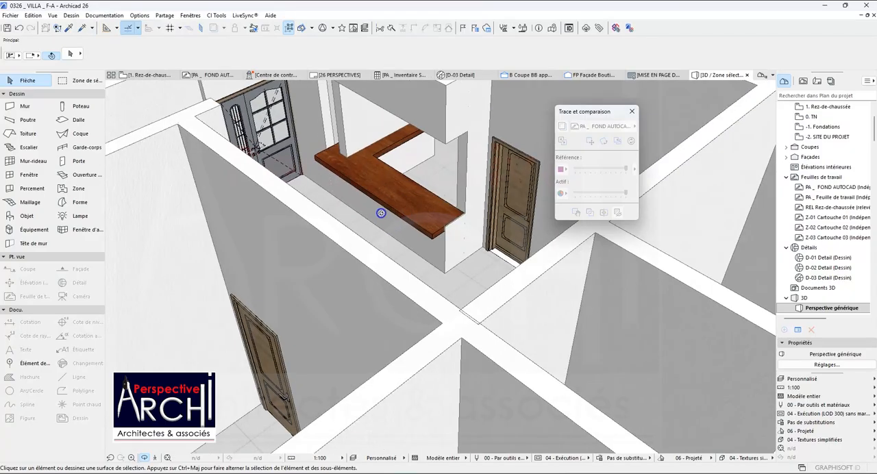
shift+middle_drag(381, 213, 375, 210)
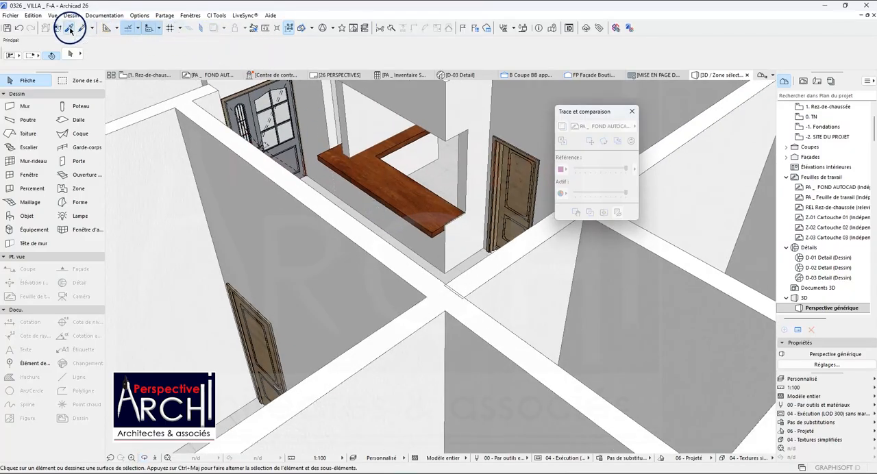
click(70, 30)
click(356, 189)
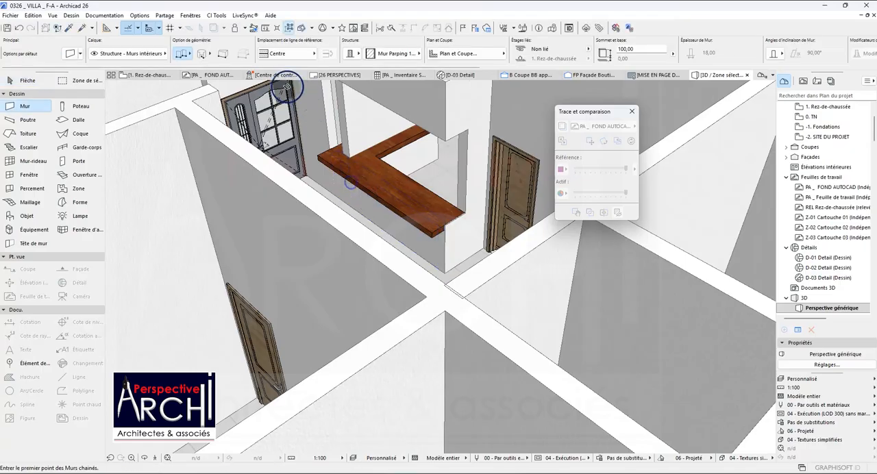
click(83, 29)
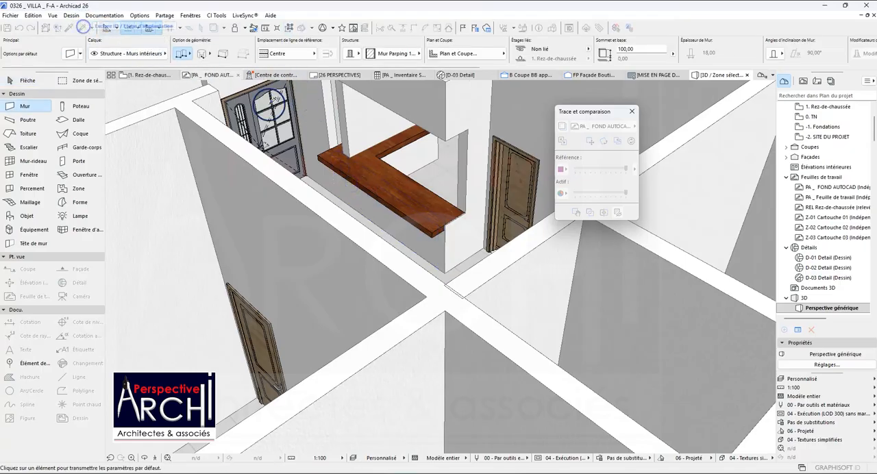
click(358, 132)
Set the height of the low walls under the wooden countertop to 90.
click(415, 157)
shift+click(442, 225)
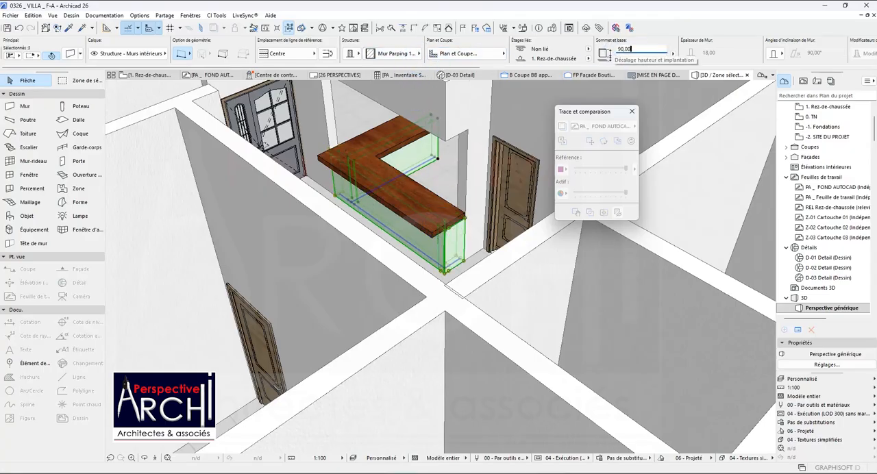
key(Escape)
scroll(454, 243, up, 6)
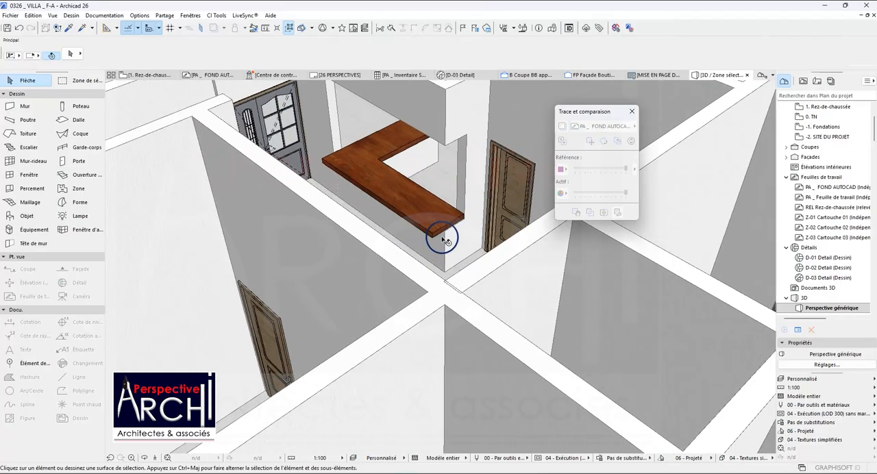
scroll(477, 198, up, 3)
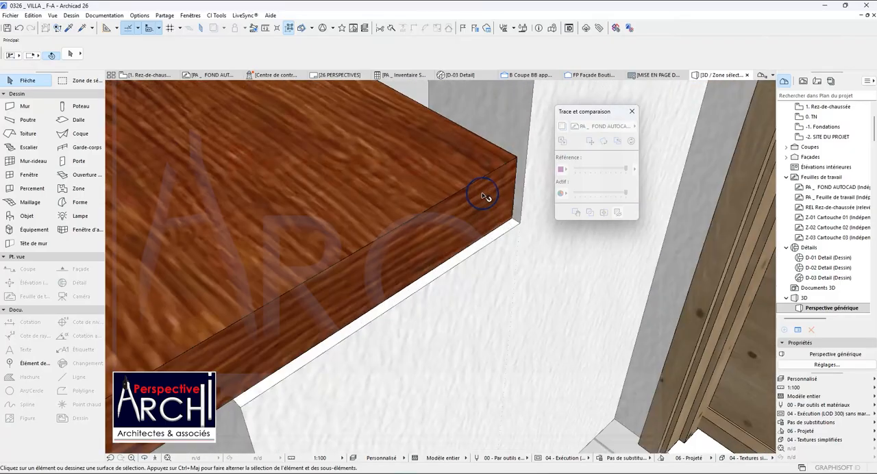
click(480, 196)
click(482, 186)
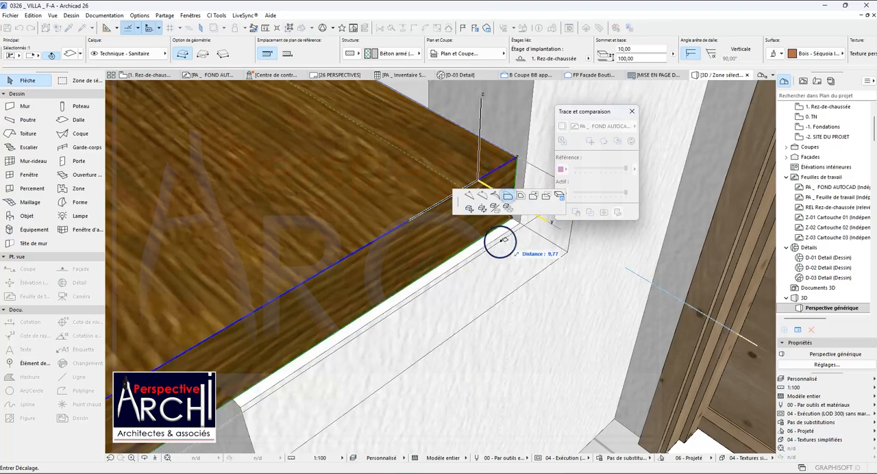
key(Escape)
key(Escape)
Stretch both lintel walls above the Kitchnet counter upward to the top of the adjoining full-height wall.
scroll(504, 231, down, 10)
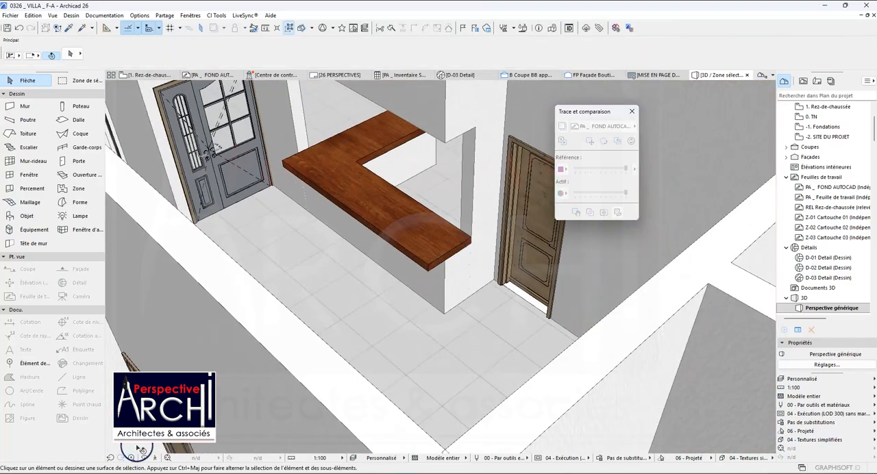
drag(332, 253, 457, 208)
scroll(457, 209, down, 10)
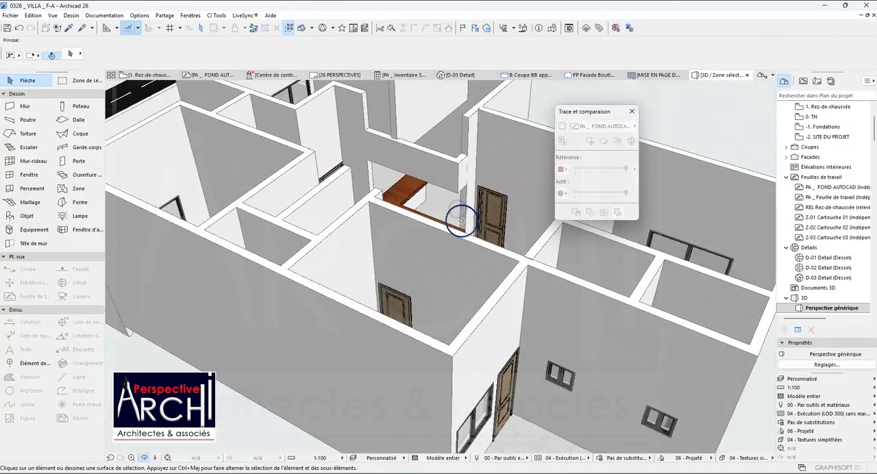
drag(444, 158, 390, 181)
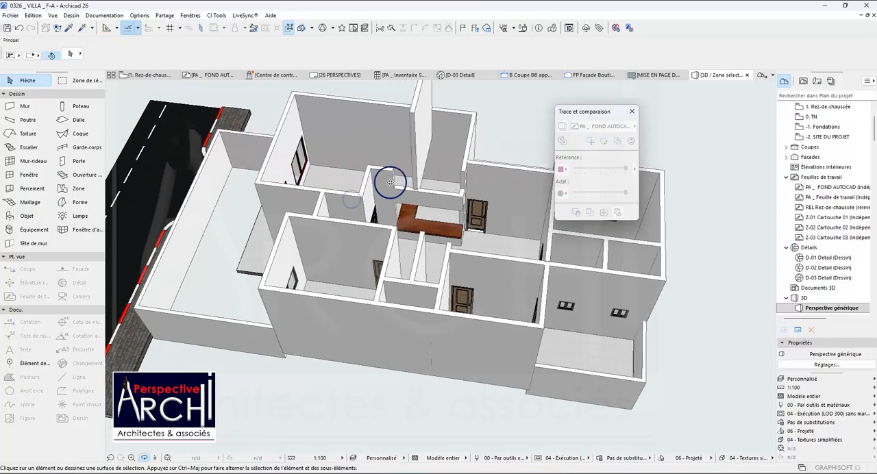
click(430, 199)
scroll(453, 205, up, 5)
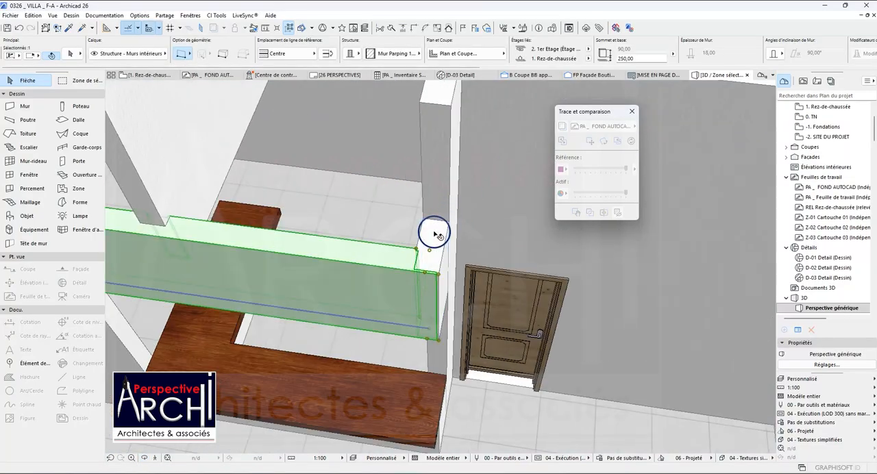
scroll(435, 206, down, 6)
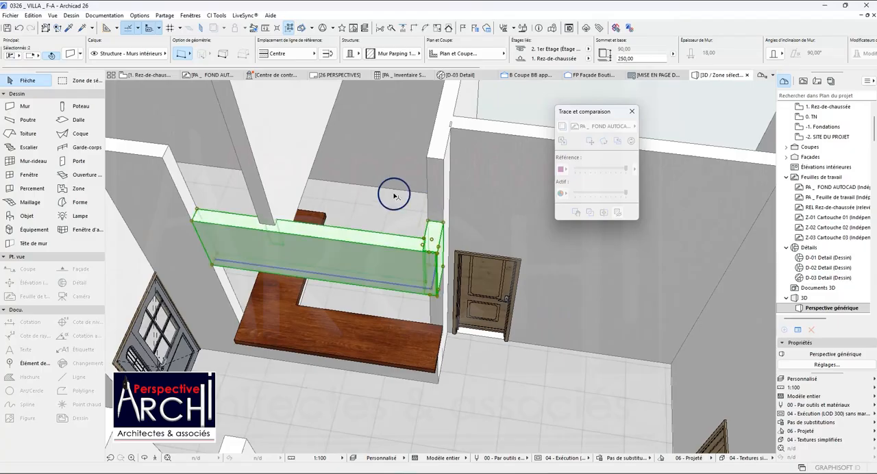
scroll(394, 192, down, 2)
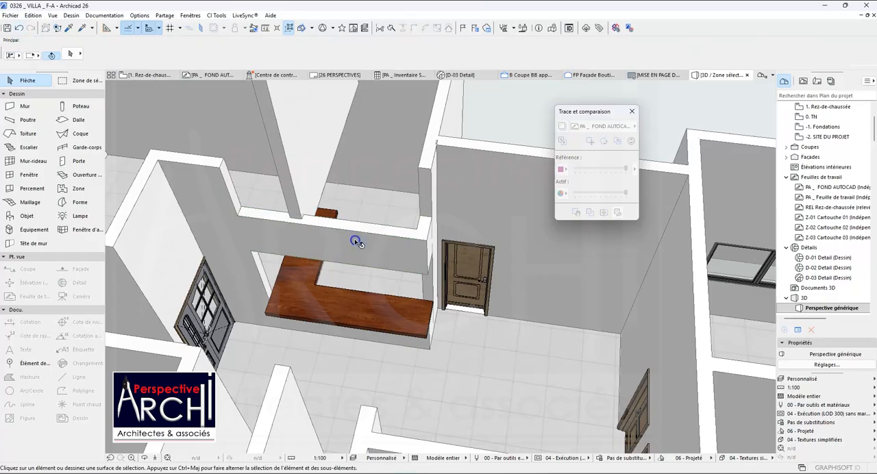
click(424, 218)
click(486, 196)
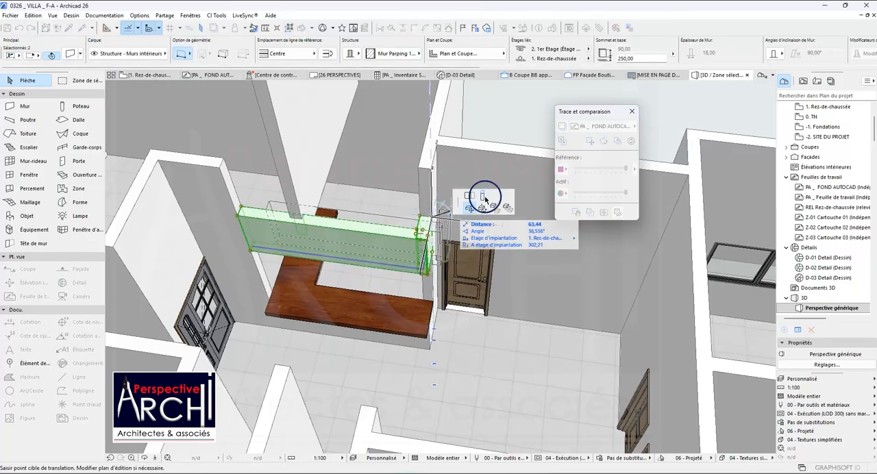
click(433, 169)
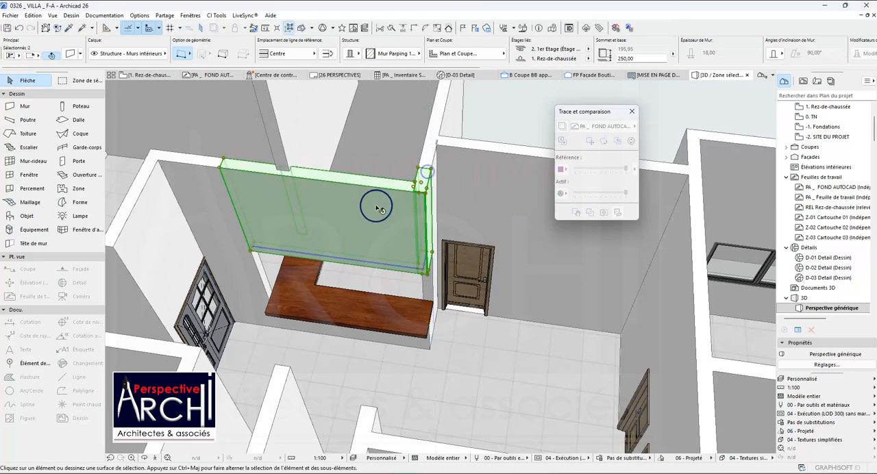
key(Escape)
In the Rez-de-chaussée floor plan, pick up the settings of the exterior wall between the Salon and the Terrasse.
scroll(382, 197, down, 1)
scroll(384, 198, down, 2)
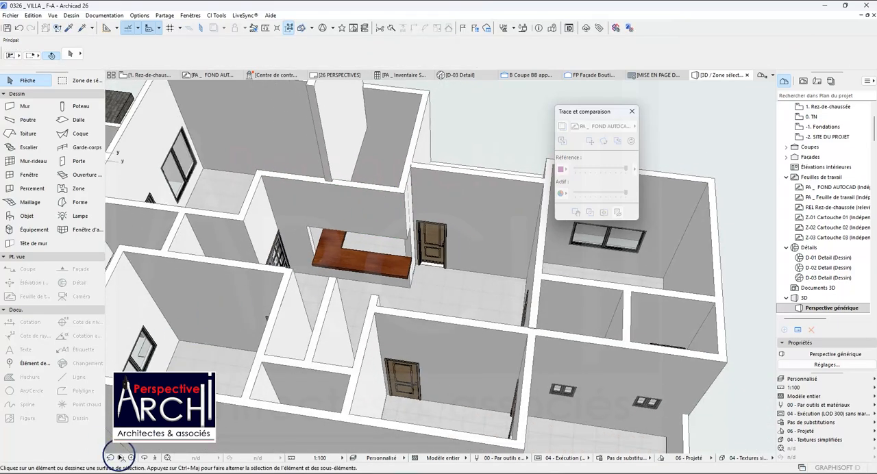
shift+middle_drag(334, 289, 550, 248)
click(144, 77)
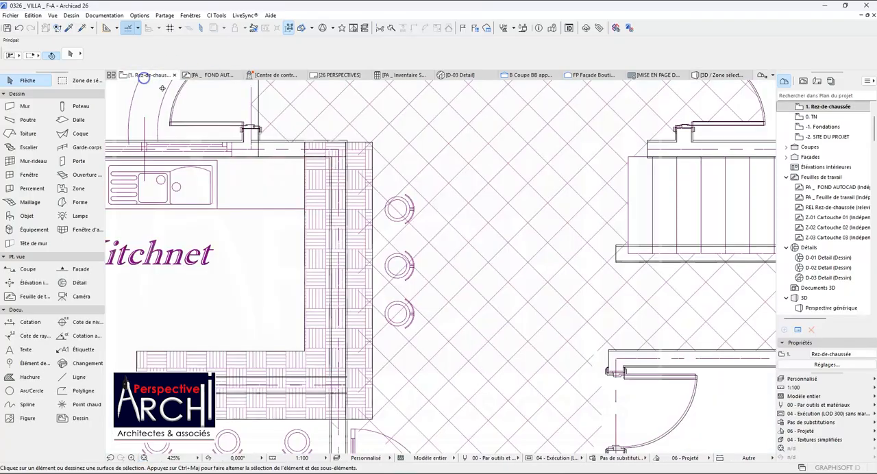
scroll(321, 177, down, 5)
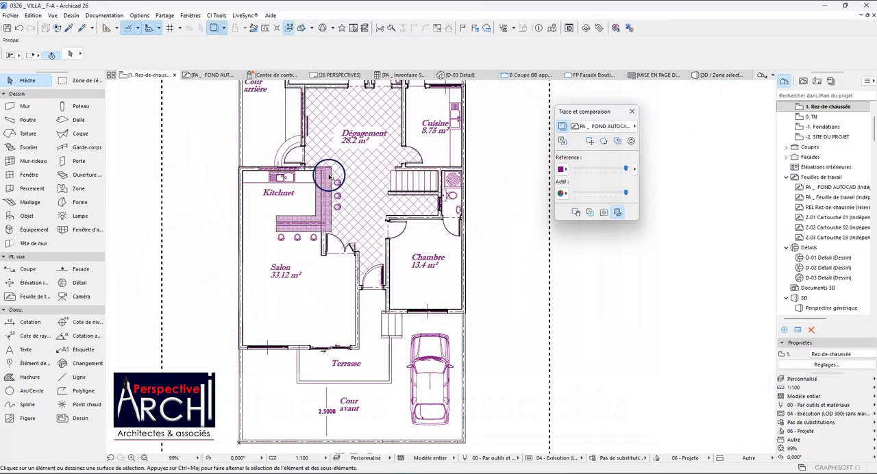
scroll(320, 176, down, 3)
click(69, 29)
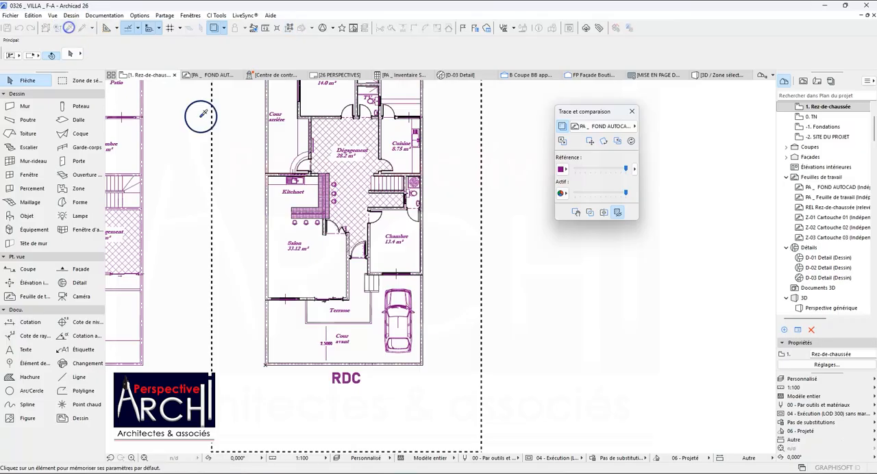
scroll(295, 287, down, 6)
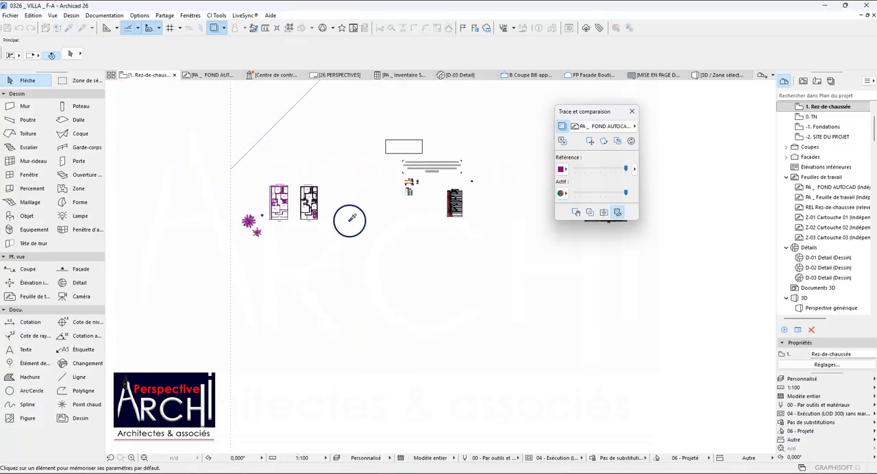
scroll(338, 223, up, 8)
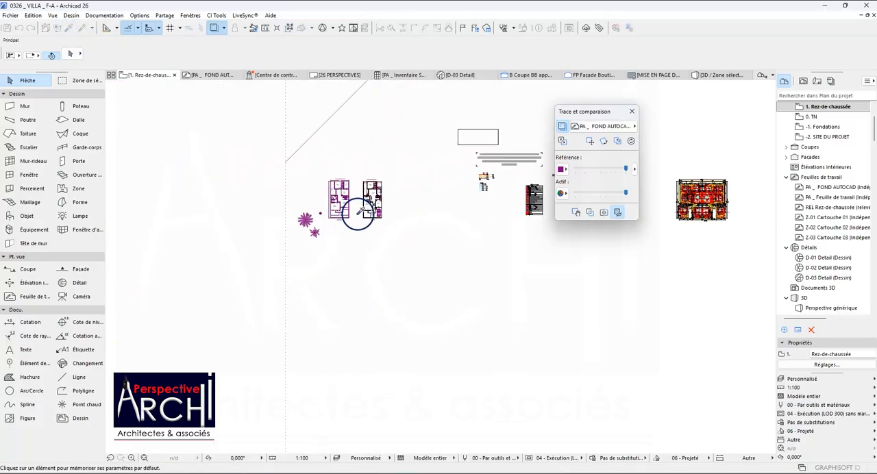
scroll(341, 212, up, 8)
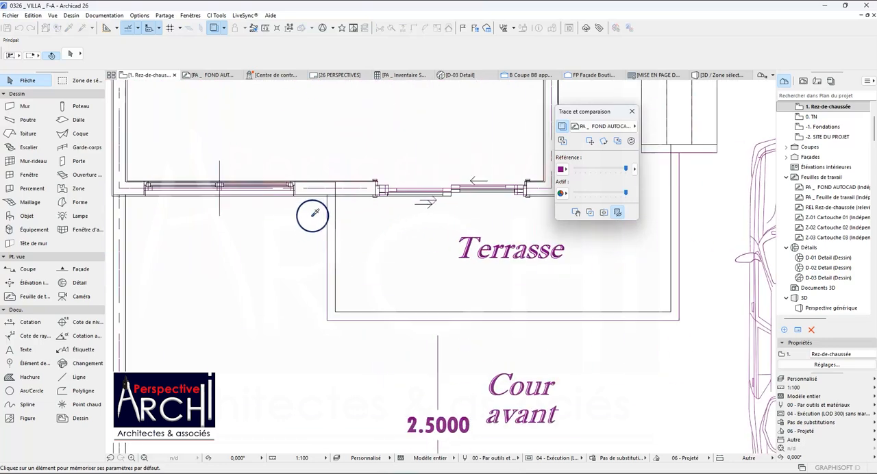
click(301, 186)
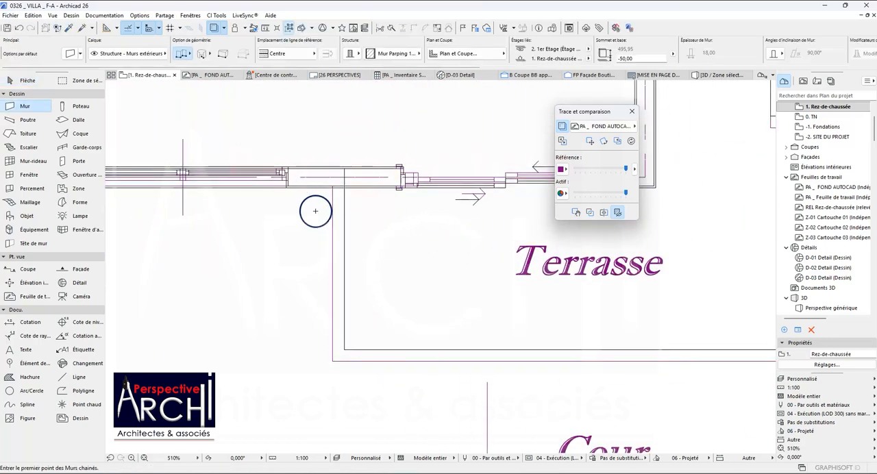
Set the Wall tool's reference line to Face extérieure for tracing the Terrasse outline.
scroll(339, 207, up, 5)
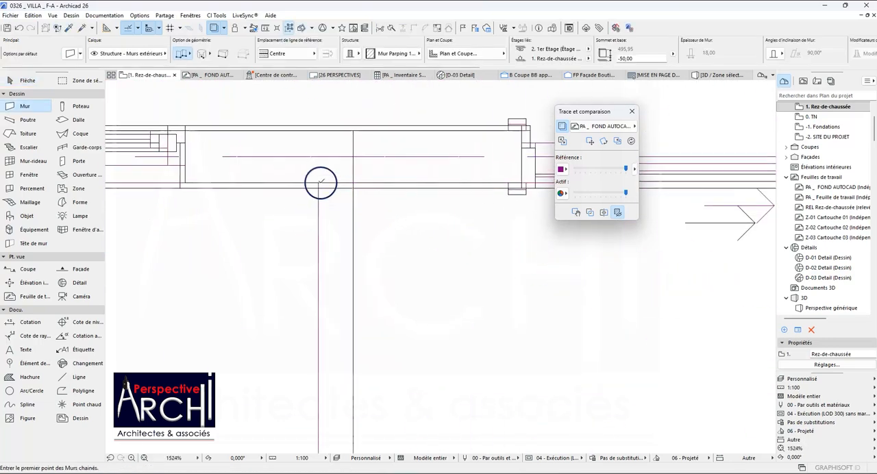
click(319, 183)
scroll(315, 212, down, 4)
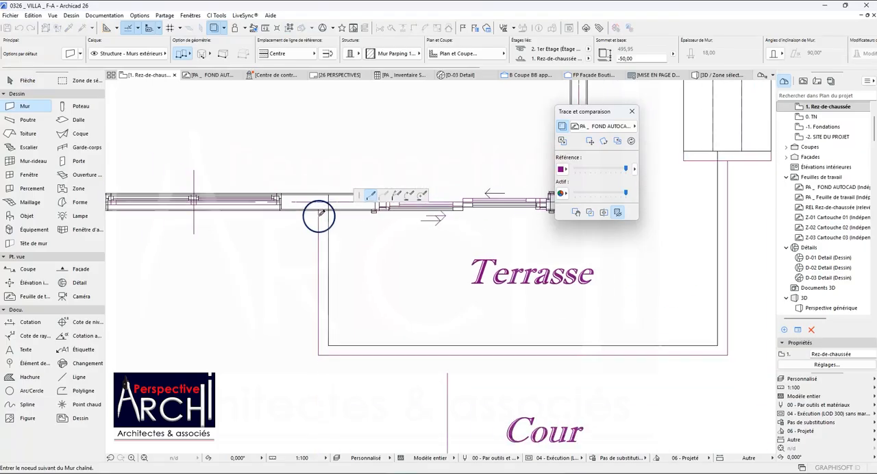
click(266, 54)
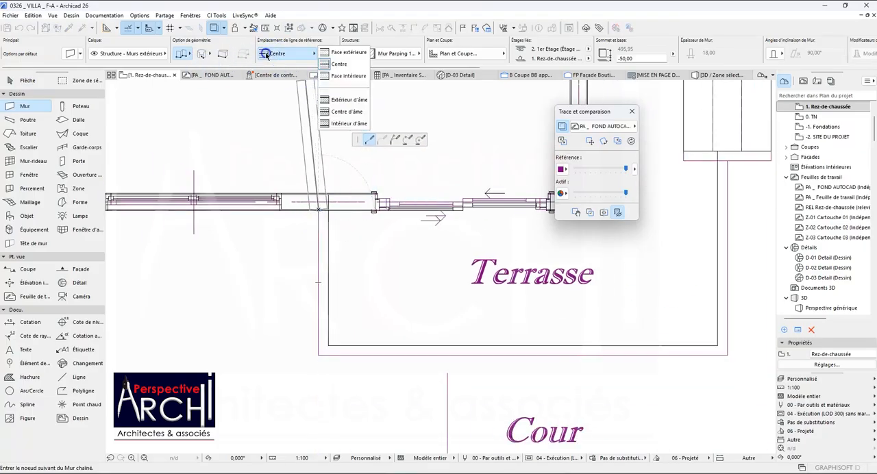
click(328, 53)
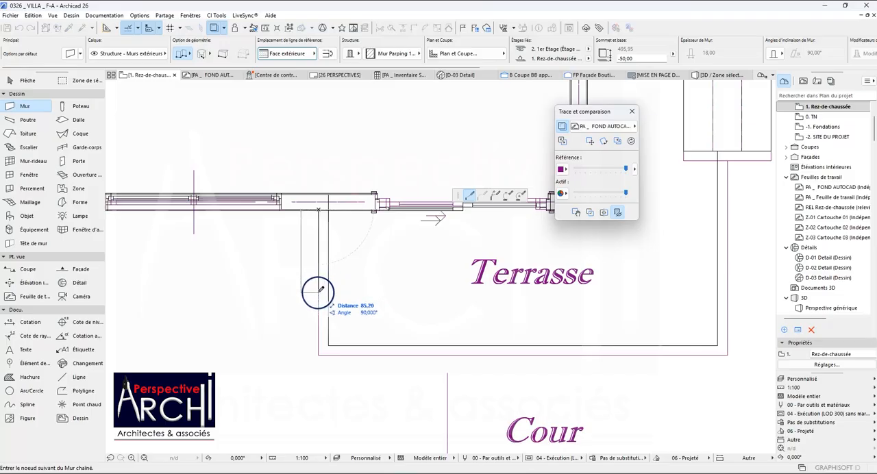
key(Escape)
scroll(319, 288, down, 5)
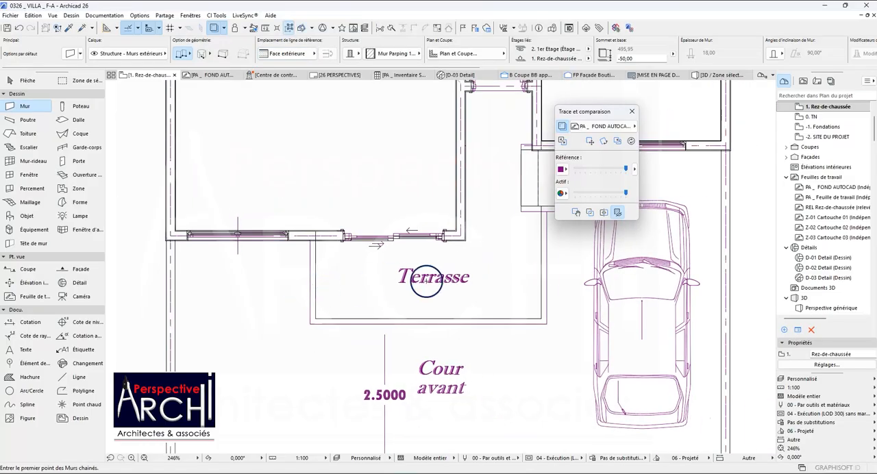
scroll(513, 229, up, 5)
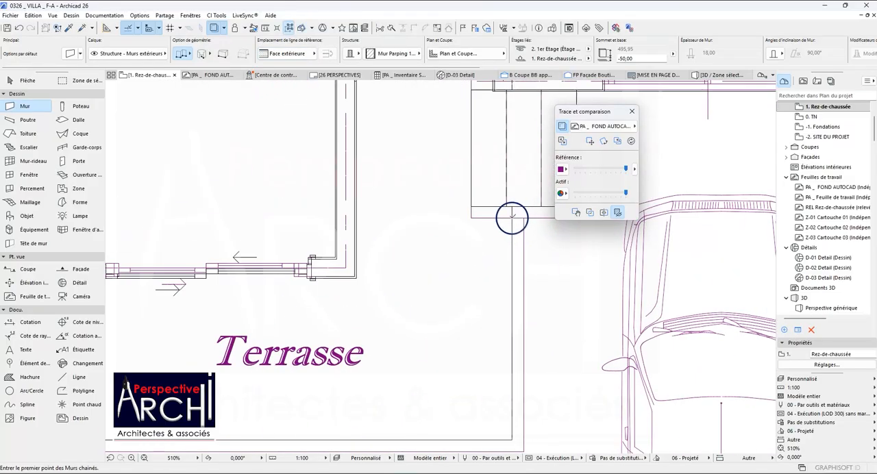
click(513, 218)
key(Escape)
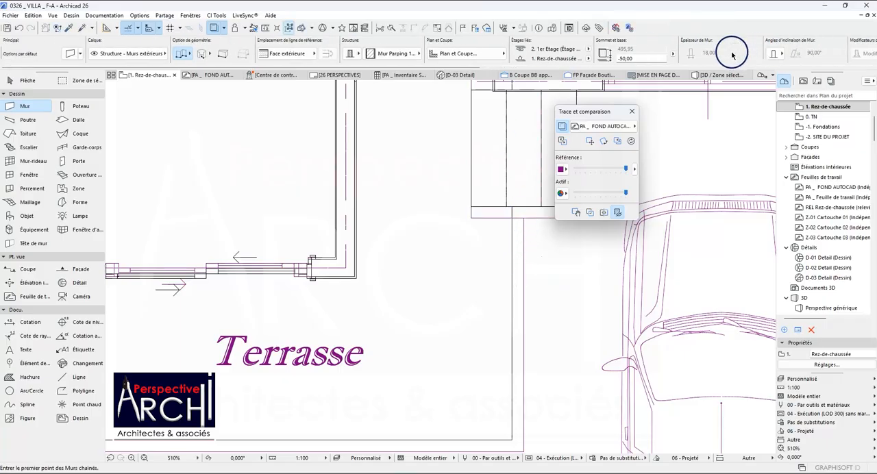
scroll(303, 171, down, 8)
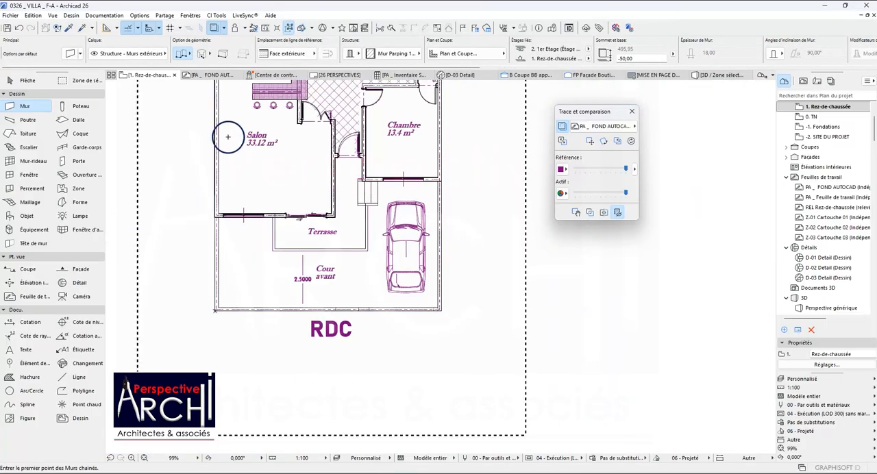
scroll(225, 164, up, 4)
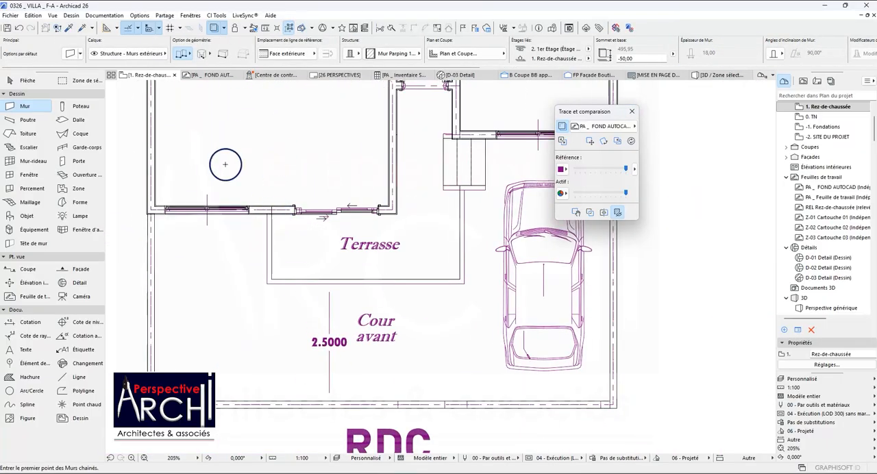
Examine the detailed plan beside the villa on the Rez-de-chaussée for a low exterior wall whose settings could be picked up.
click(70, 54)
key(Escape)
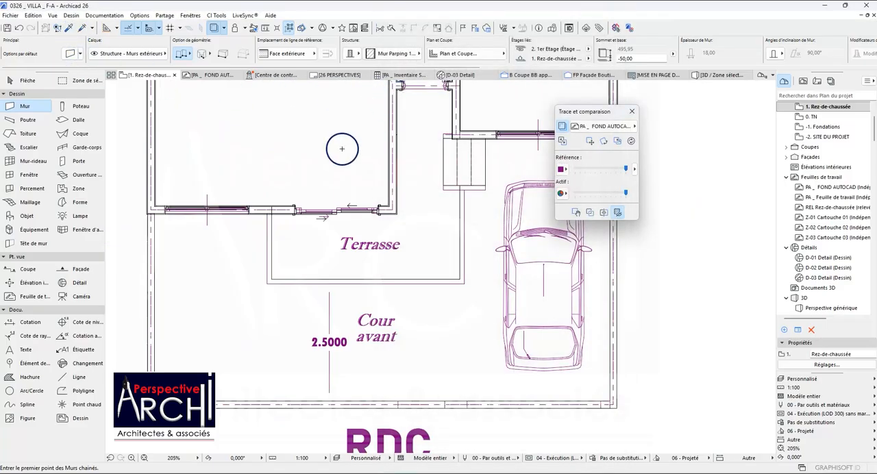
click(69, 28)
scroll(288, 199, down, 10)
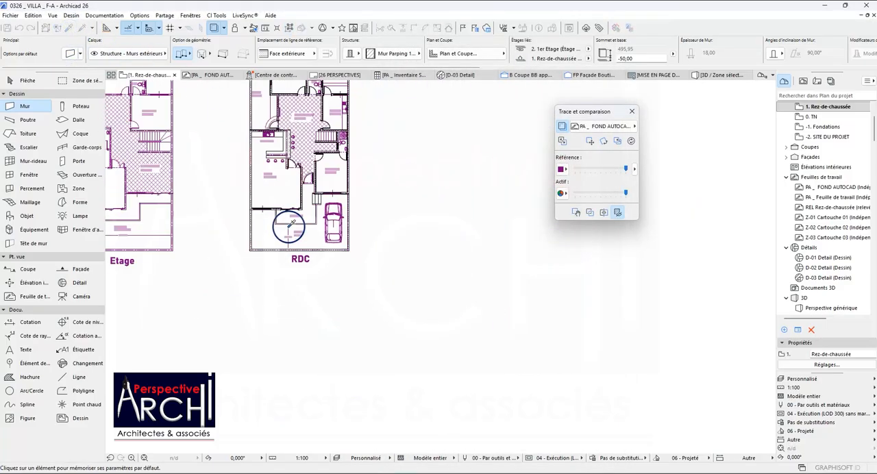
scroll(299, 221, down, 5)
scroll(388, 217, up, 8)
scroll(382, 219, up, 10)
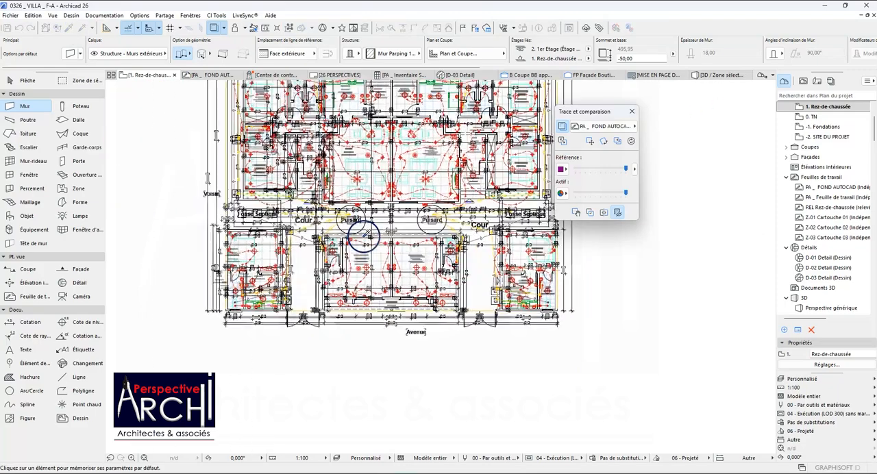
scroll(226, 161, up, 5)
scroll(308, 174, down, 6)
scroll(260, 153, up, 5)
scroll(253, 148, down, 8)
scroll(283, 260, down, 4)
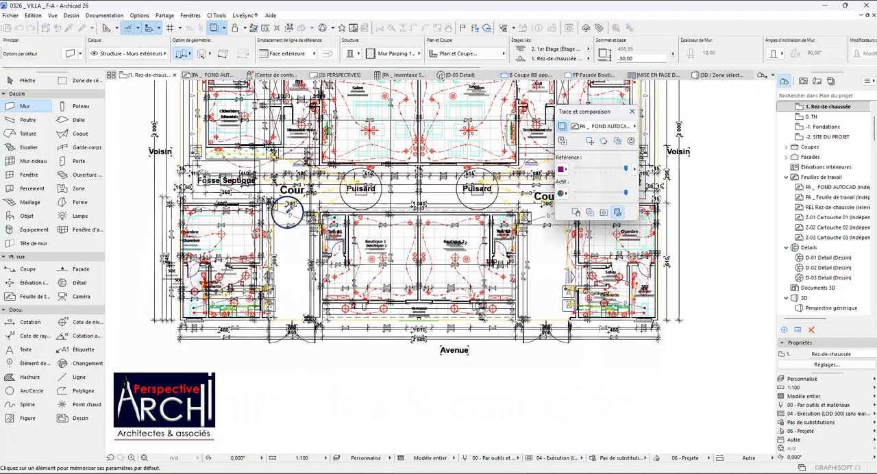
scroll(408, 255, up, 6)
scroll(416, 237, down, 3)
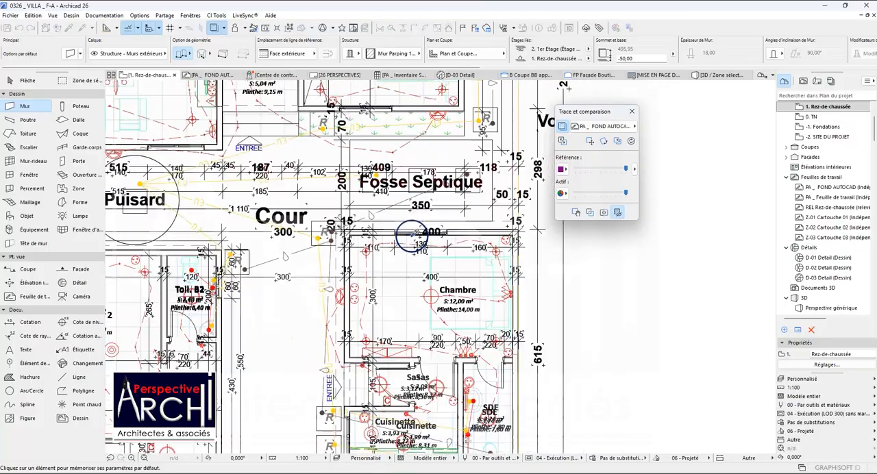
scroll(429, 159, up, 5)
scroll(425, 168, down, 5)
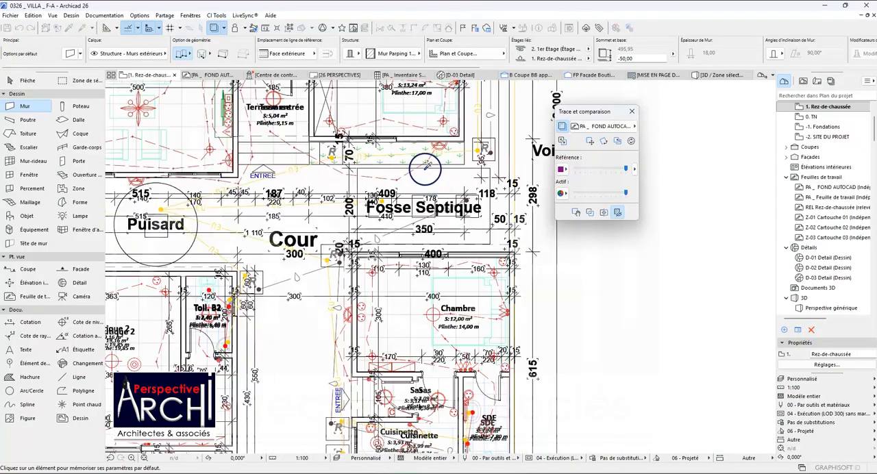
scroll(362, 164, up, 1)
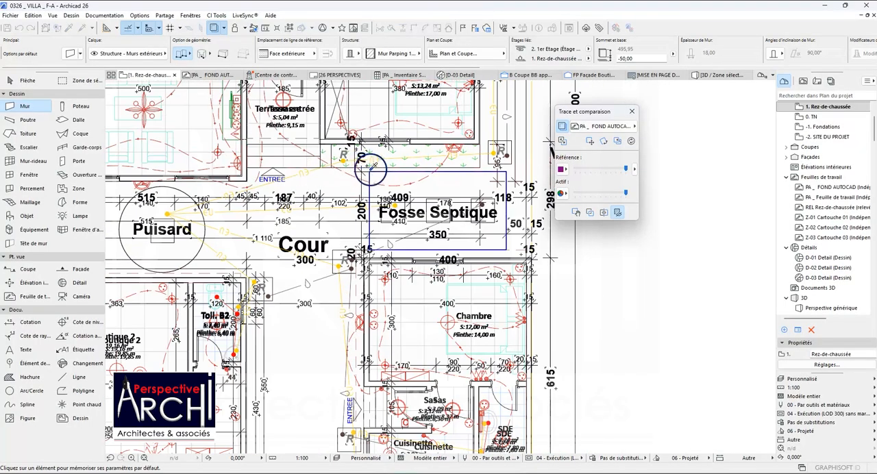
scroll(439, 159, down, 5)
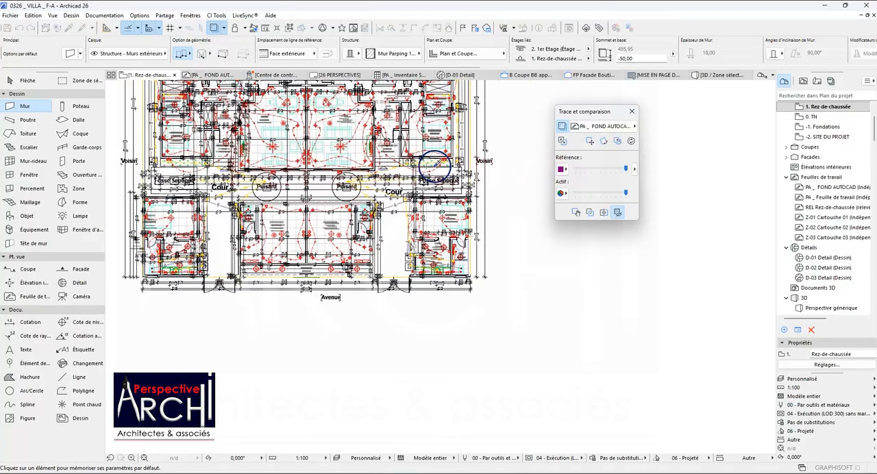
scroll(423, 166, down, 3)
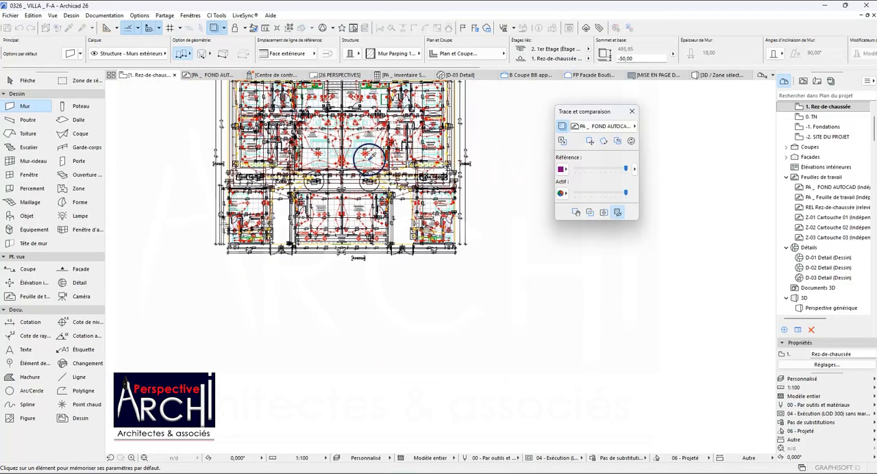
scroll(271, 143, up, 4)
scroll(273, 146, up, 4)
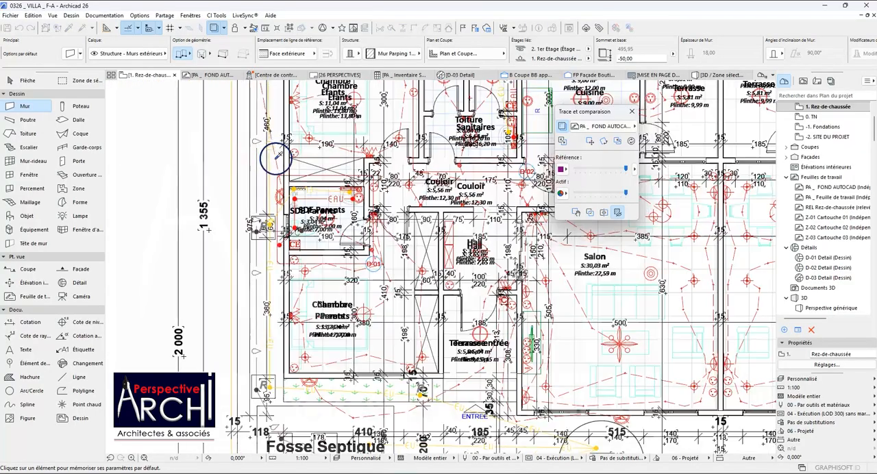
scroll(350, 196, down, 2)
scroll(353, 197, up, 2)
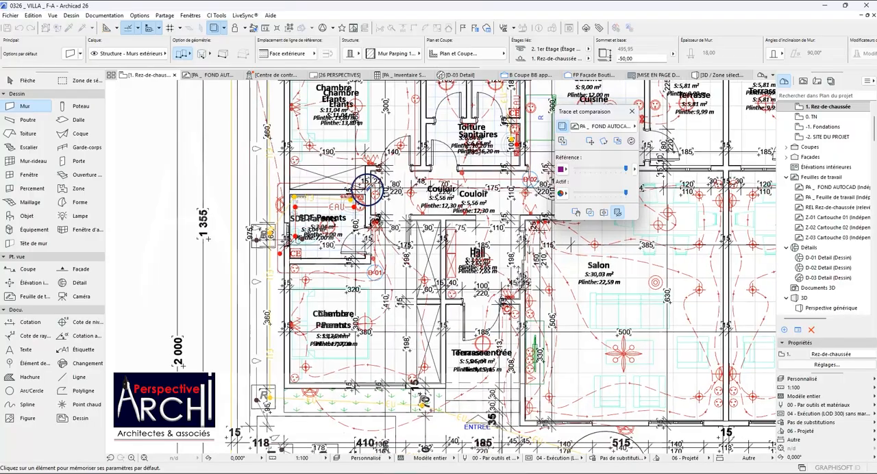
scroll(322, 195, down, 4)
scroll(332, 185, down, 8)
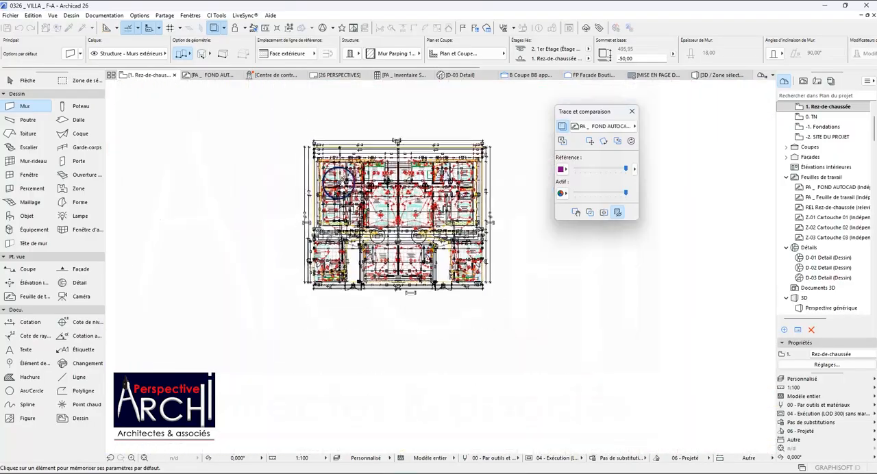
scroll(209, 192, up, 8)
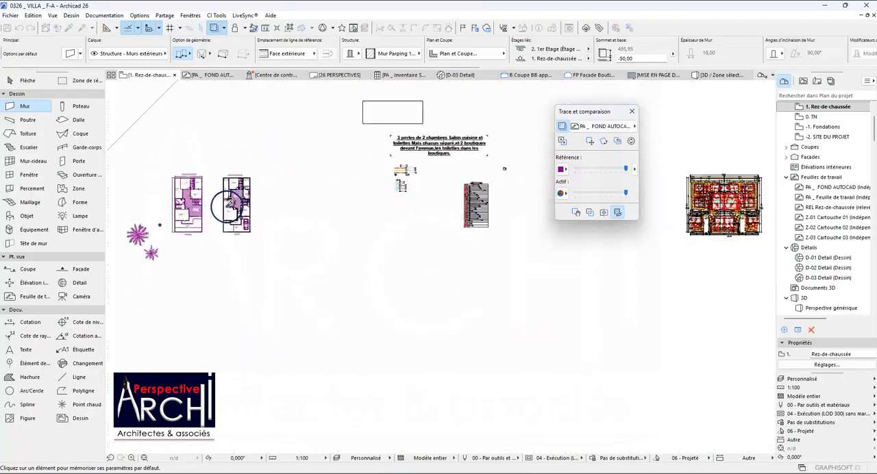
Set the default wall to a basic structure in Brique ciment (extérieur) with a thickness of 10.
click(69, 53)
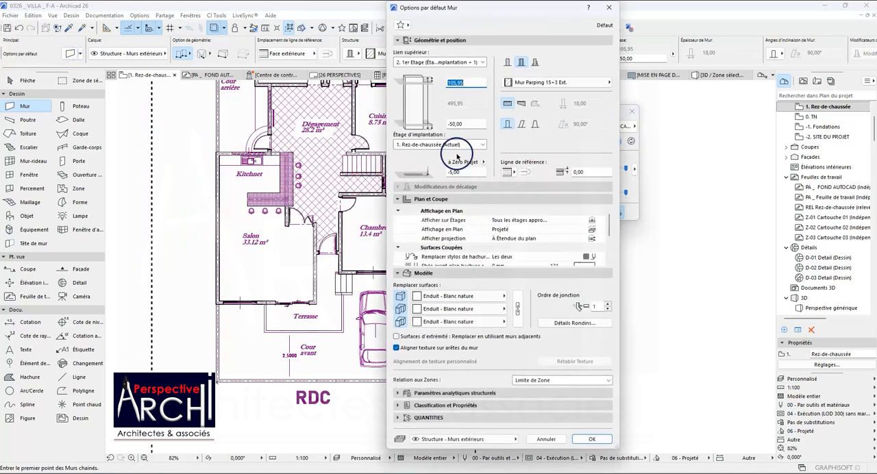
click(507, 61)
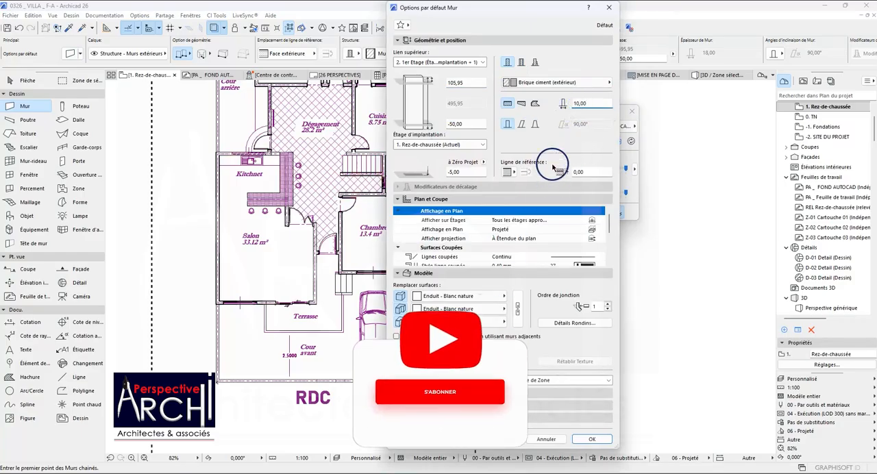
click(575, 437)
scroll(264, 317, up, 5)
scroll(264, 317, up, 3)
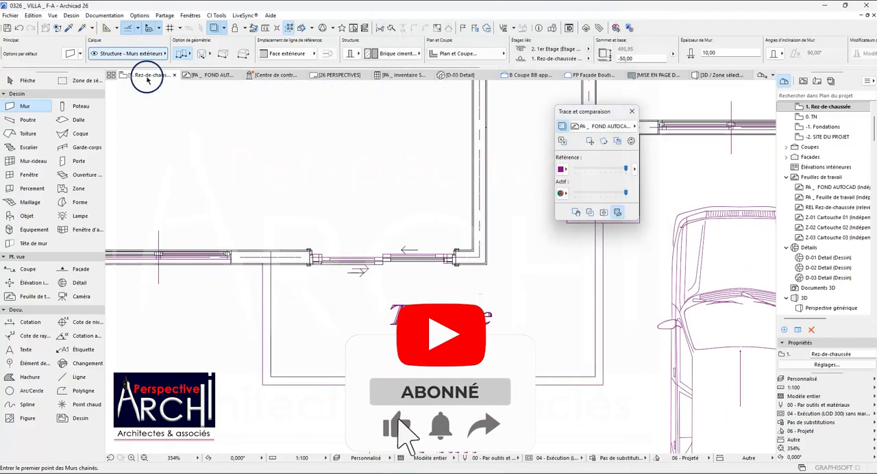
click(71, 52)
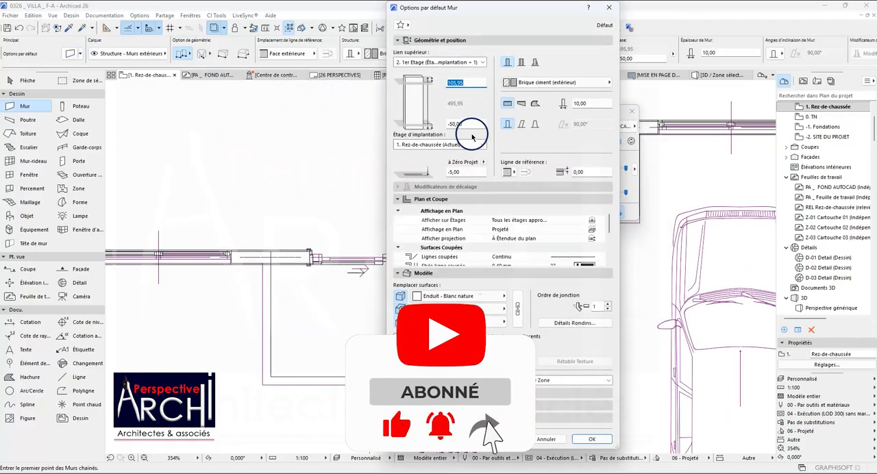
drag(470, 83, 447, 82)
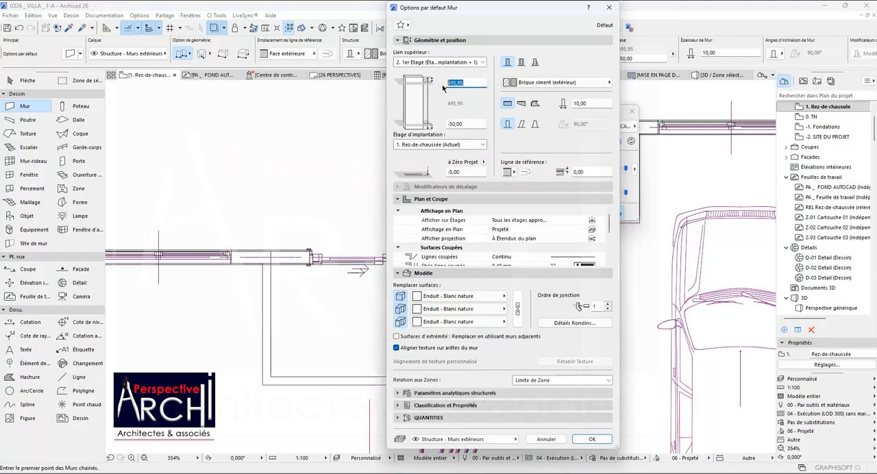
click(592, 440)
Trace the Terrasse's chained walls from the outer corner of the entrance steps around its outline to the Salon's exterior wall.
scroll(268, 274, up, 3)
scroll(265, 274, up, 2)
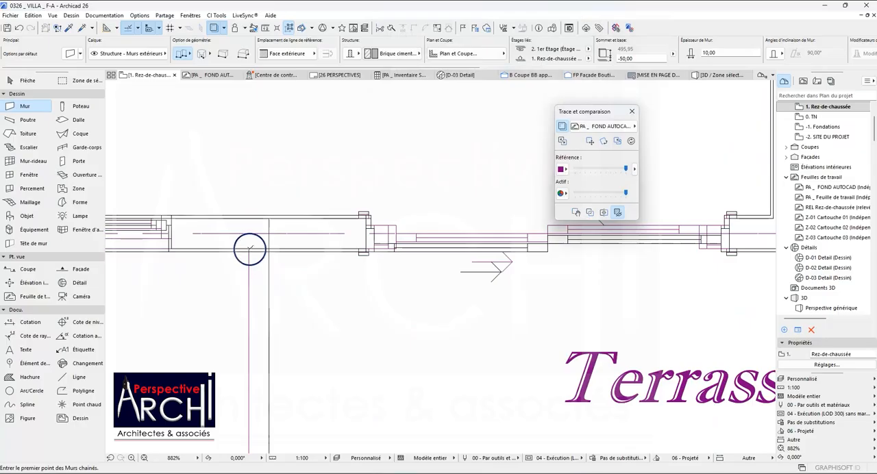
scroll(256, 268, down, 9)
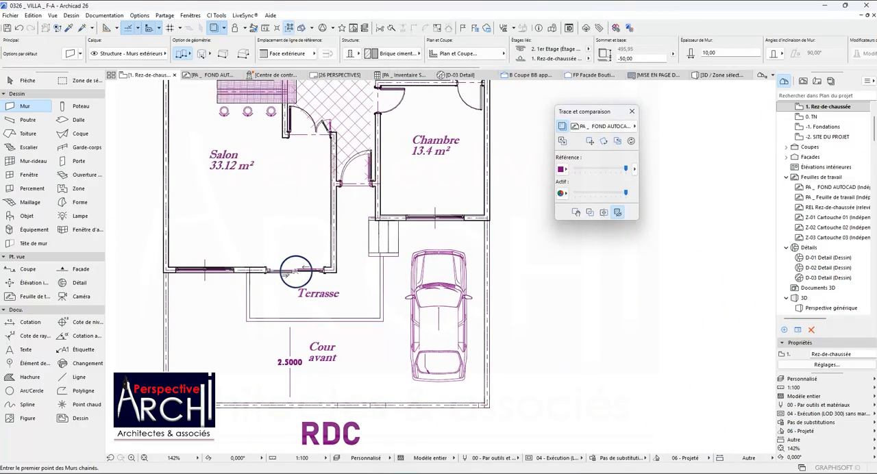
scroll(345, 255, up, 8)
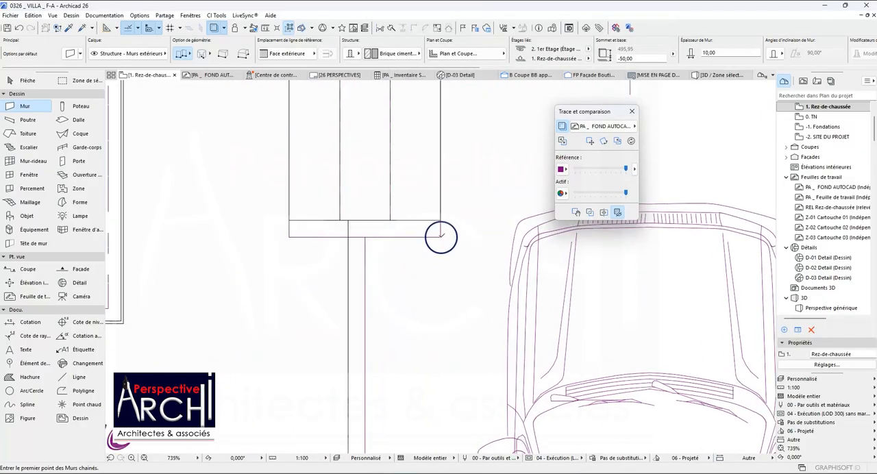
click(439, 237)
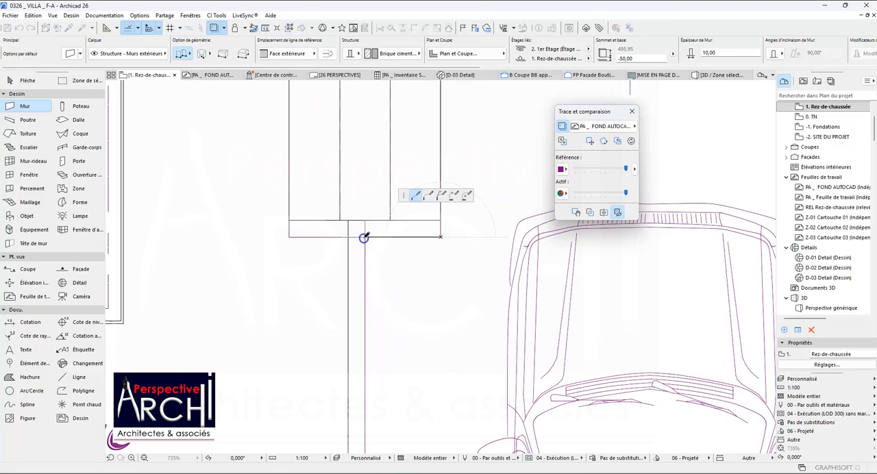
scroll(366, 260, down, 1)
scroll(366, 260, down, 6)
click(365, 329)
click(201, 328)
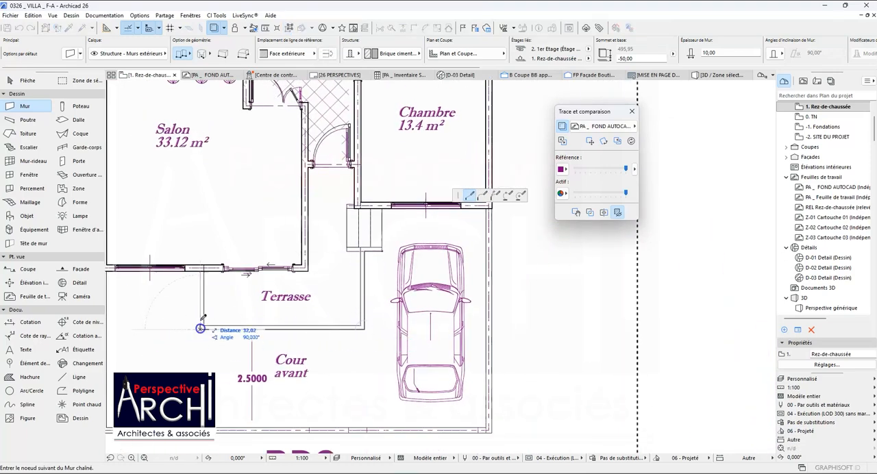
scroll(201, 273, up, 2)
scroll(201, 272, up, 2)
click(200, 263)
click(200, 263)
scroll(199, 263, down, 3)
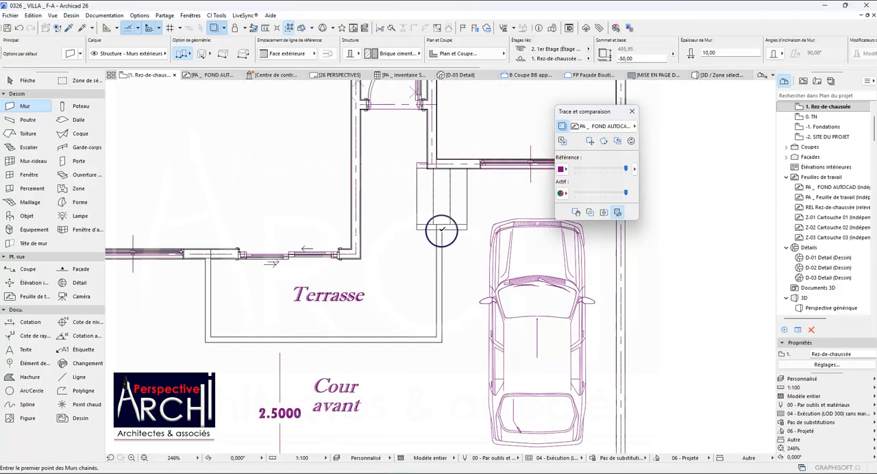
Extend the short wall at the foot of the entrance steps to the steps' opposite corner.
scroll(433, 225, up, 5)
shift+click(453, 226)
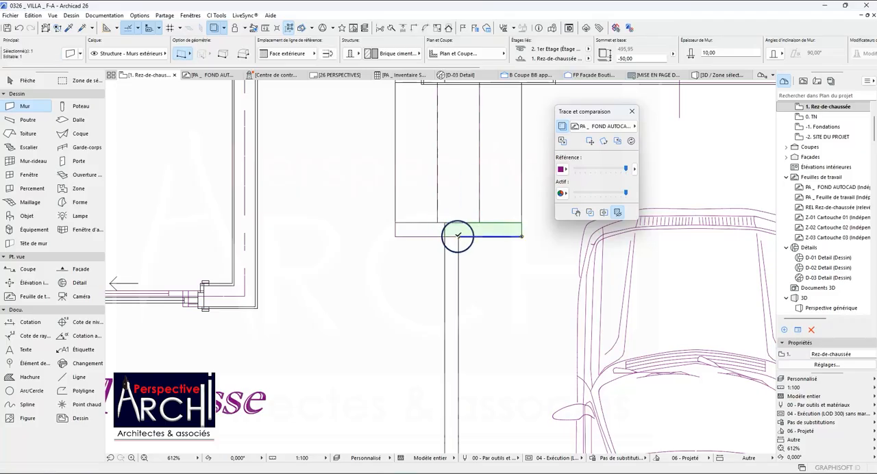
click(458, 235)
click(396, 236)
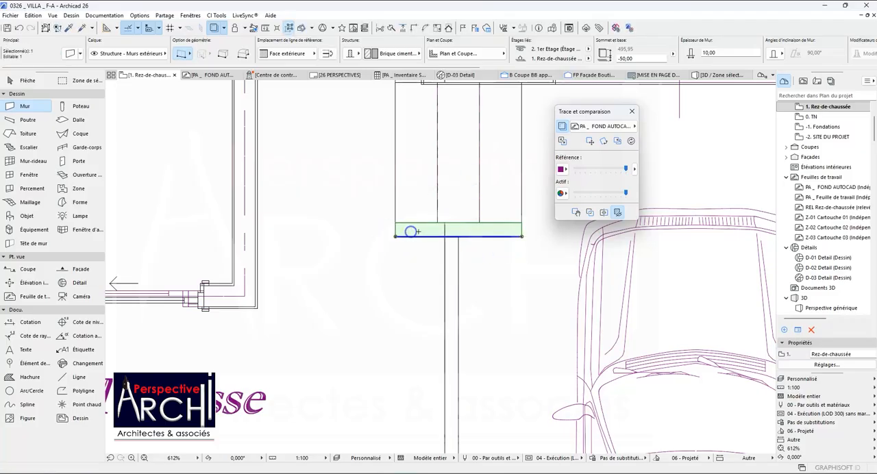
scroll(412, 231, down, 3)
key(Escape)
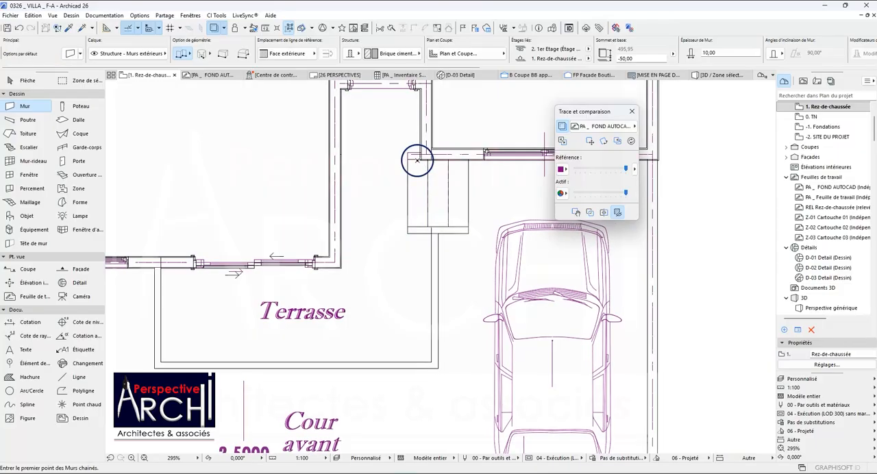
Draw a short wall from the upper corner of the entrance steps to the adjoining house wall.
scroll(415, 156, up, 3)
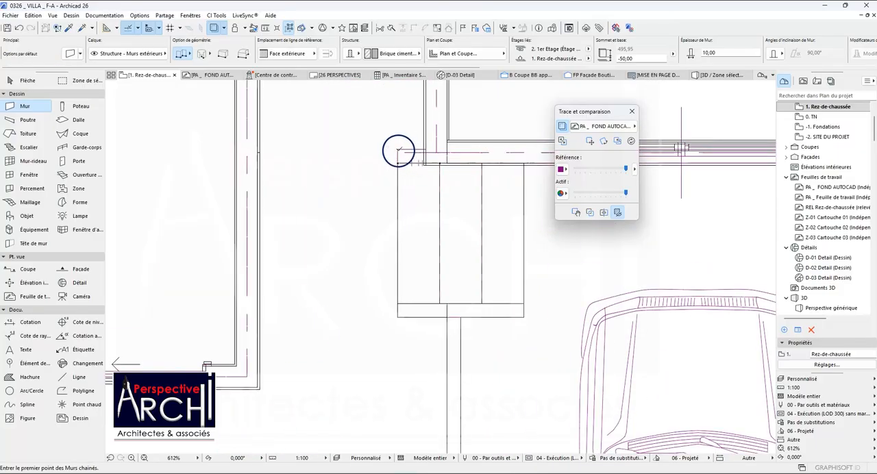
click(397, 150)
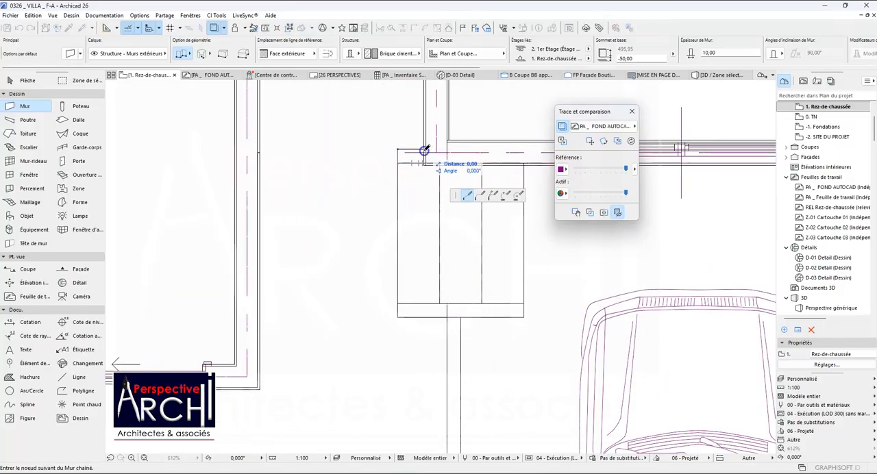
key(Escape)
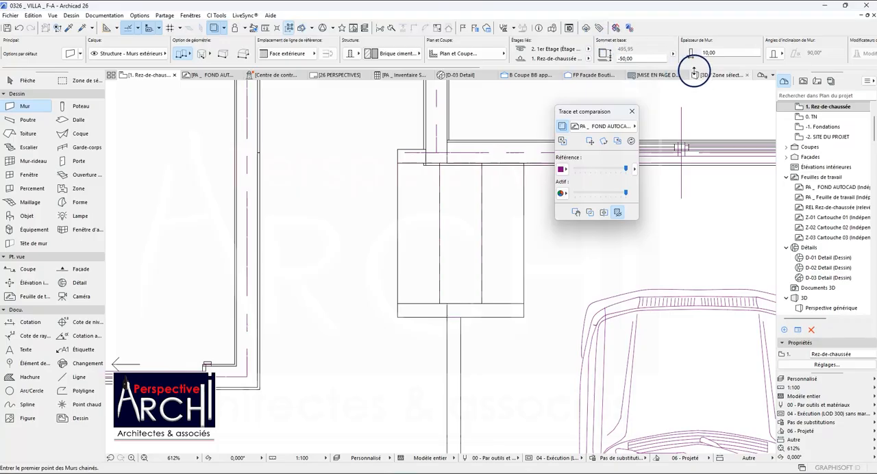
In the 3D view, unlink the tops of the five Terrasse and entrance-step walls from the upper storey and set their height to 100.
click(699, 74)
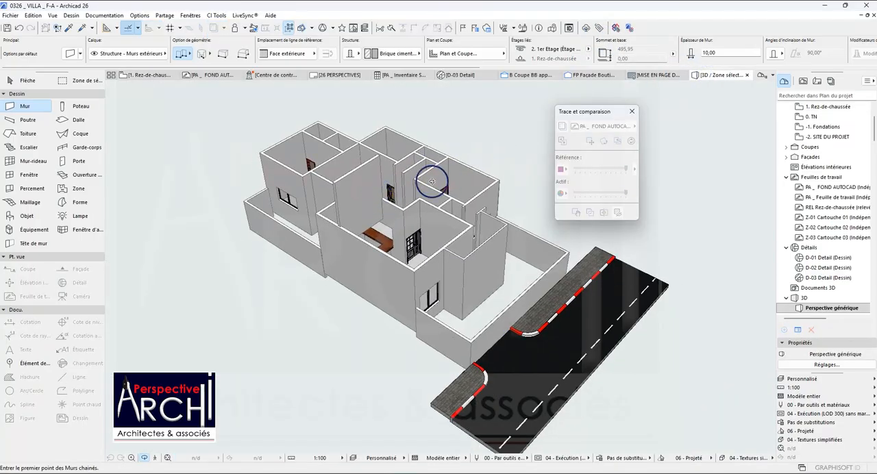
scroll(508, 246, up, 2)
scroll(507, 245, up, 1)
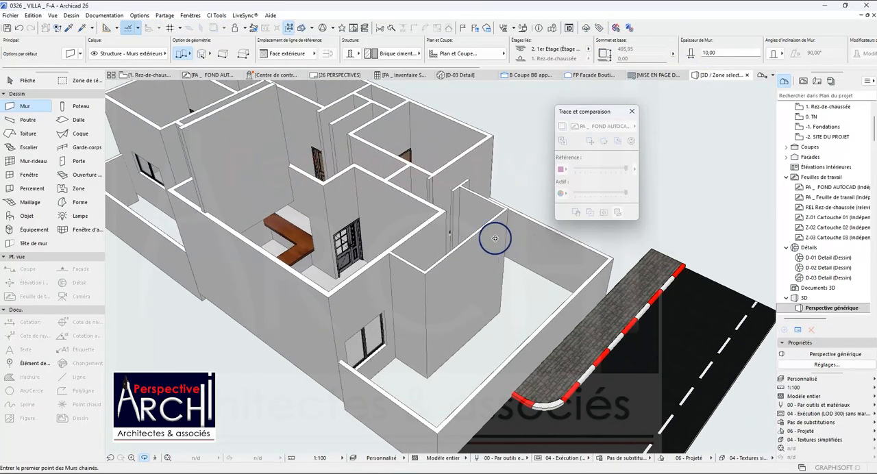
scroll(439, 233, up, 1)
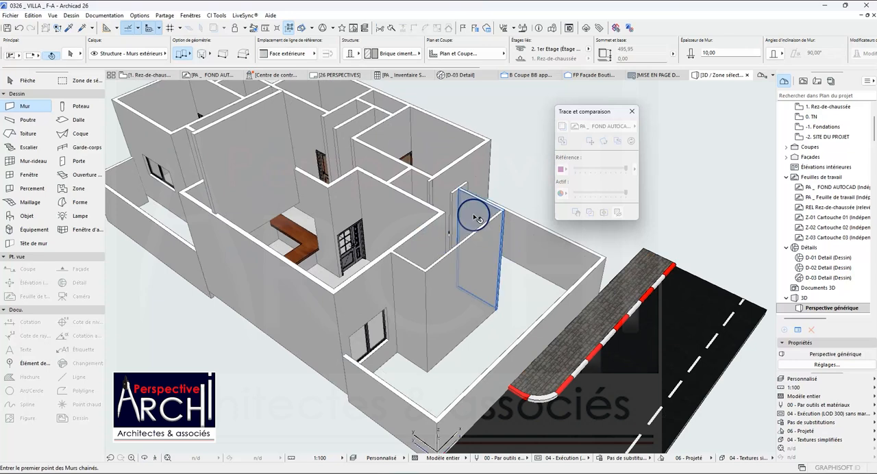
shift+click(414, 264)
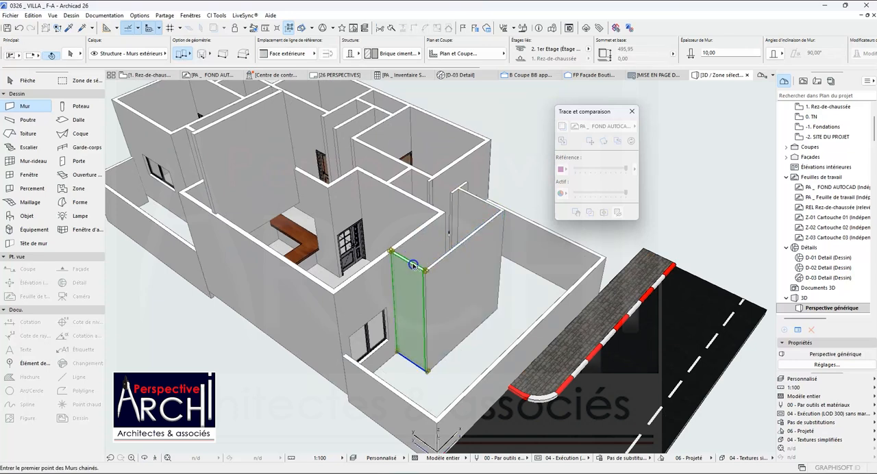
shift+click(451, 259)
shift+click(473, 207)
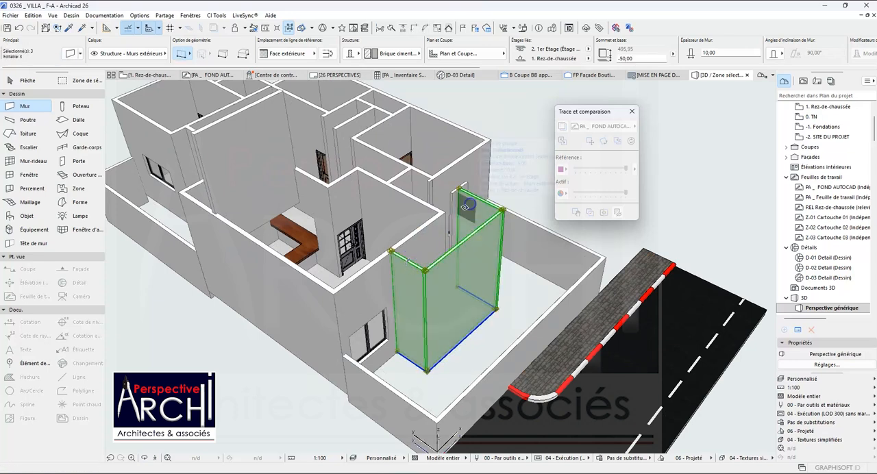
shift+click(445, 197)
shift+click(430, 194)
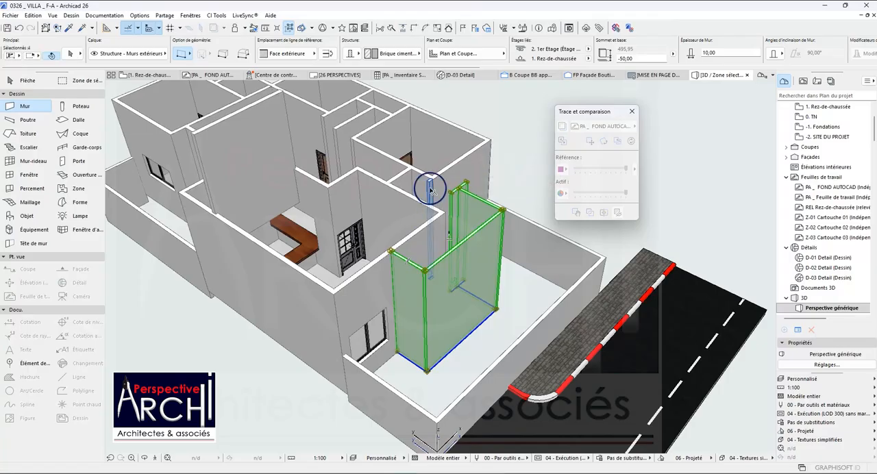
click(70, 54)
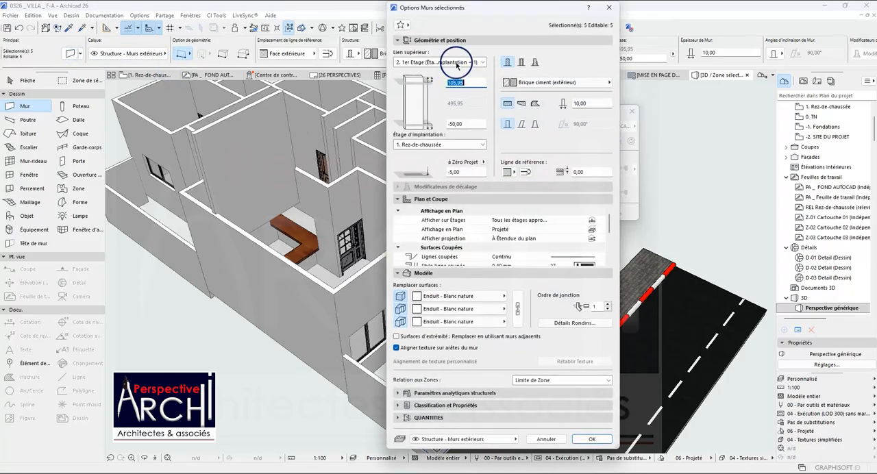
click(457, 62)
click(454, 89)
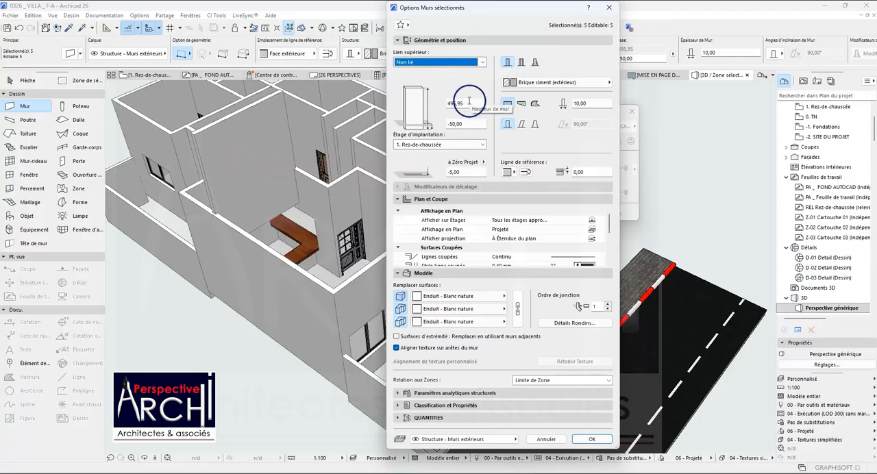
click(466, 103)
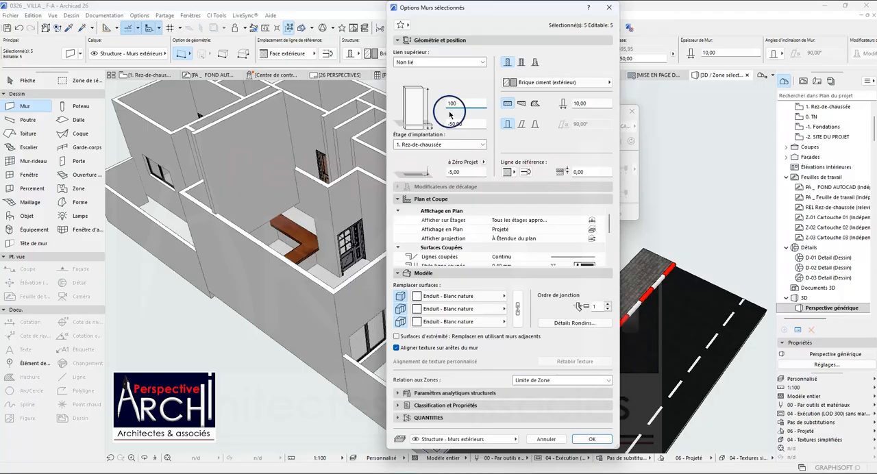
click(588, 438)
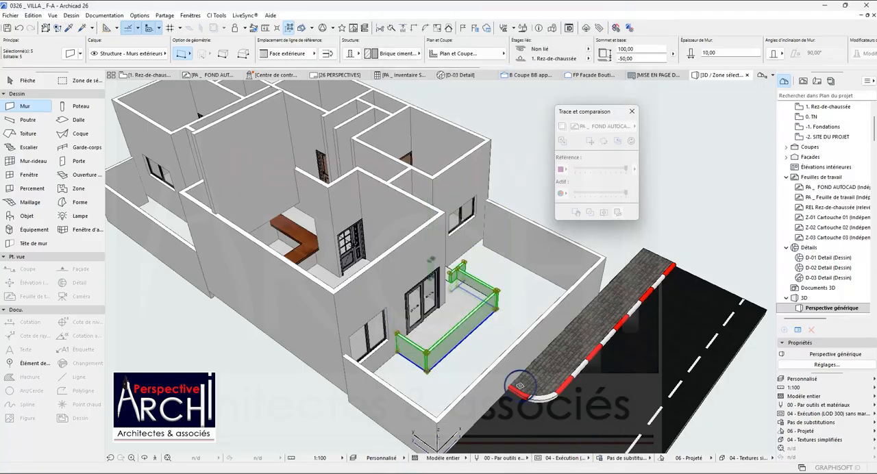
Set the height of the five selected Terrasse and entrance-step walls to 60 and clear the selection.
scroll(514, 382, up, 1)
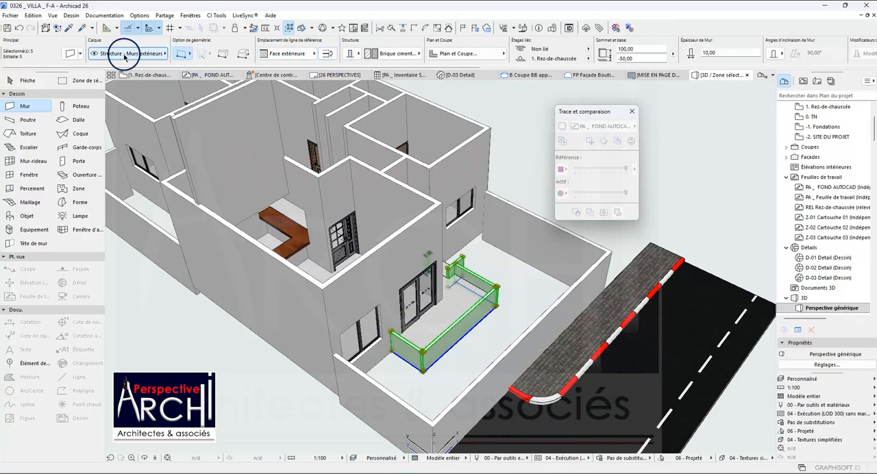
click(72, 55)
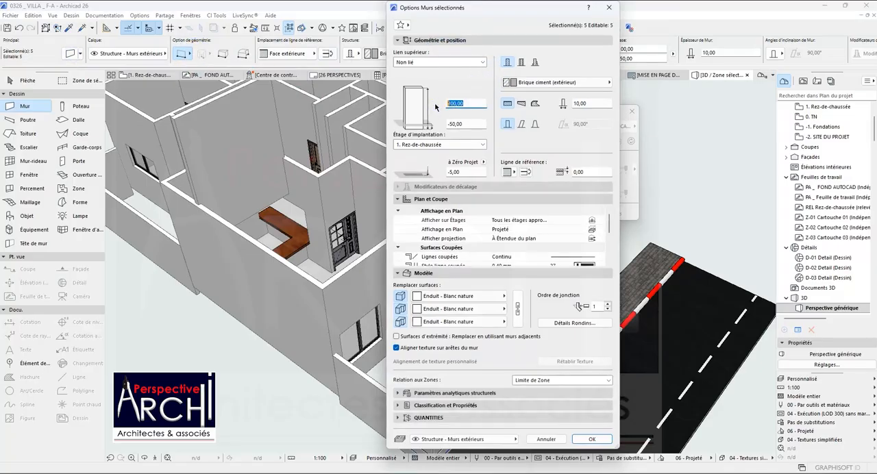
click(593, 439)
scroll(464, 275, up, 3)
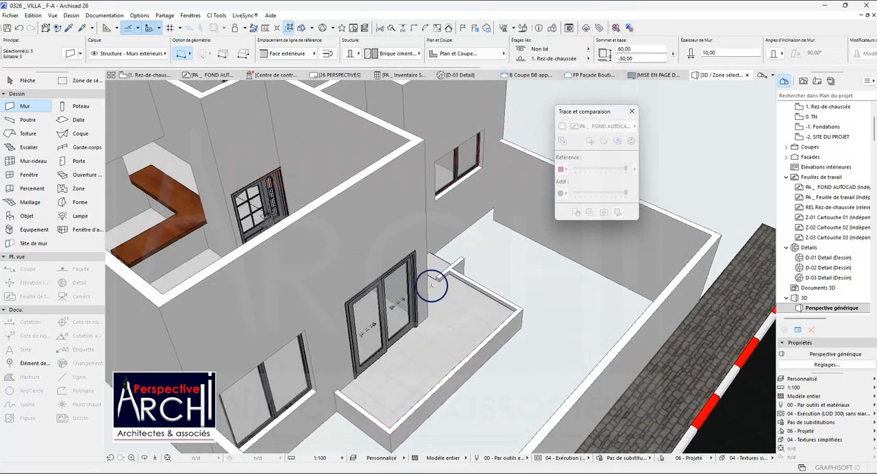
scroll(275, 372, down, 1)
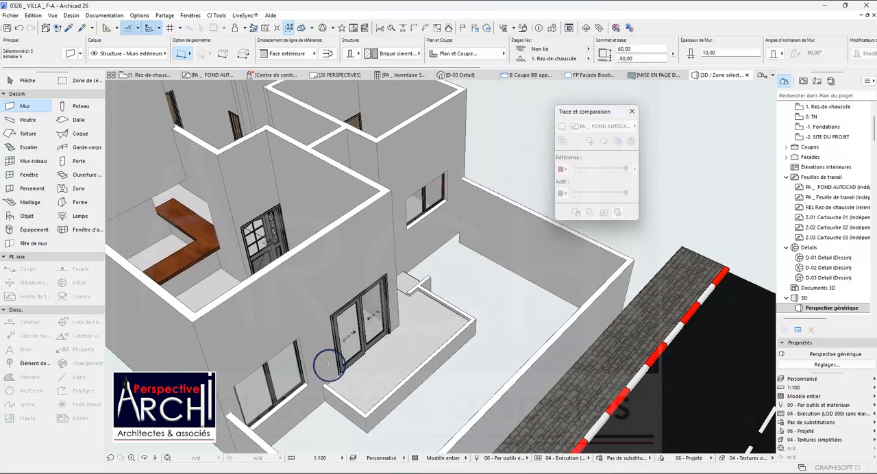
click(146, 458)
drag(411, 301, 429, 363)
scroll(443, 362, up, 3)
key(Escape)
key(Escape)
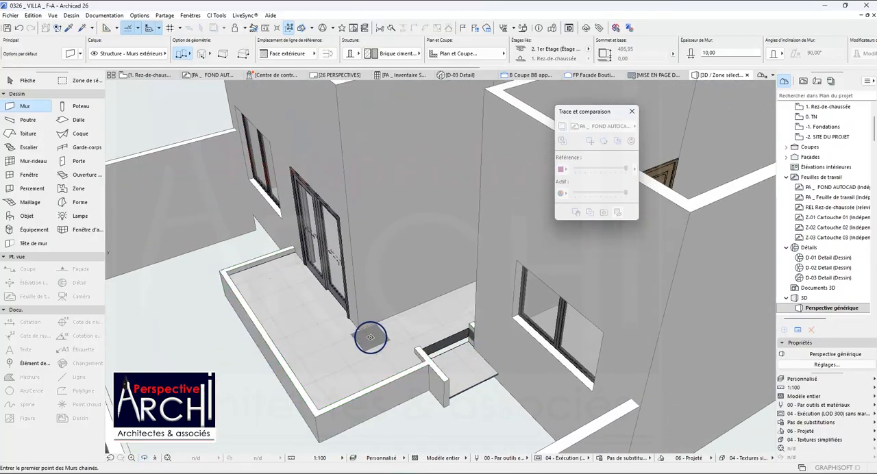
Change the edge surface of the Terrasse floor slab to Carrelage - Blanc mat 60x60.
click(371, 339)
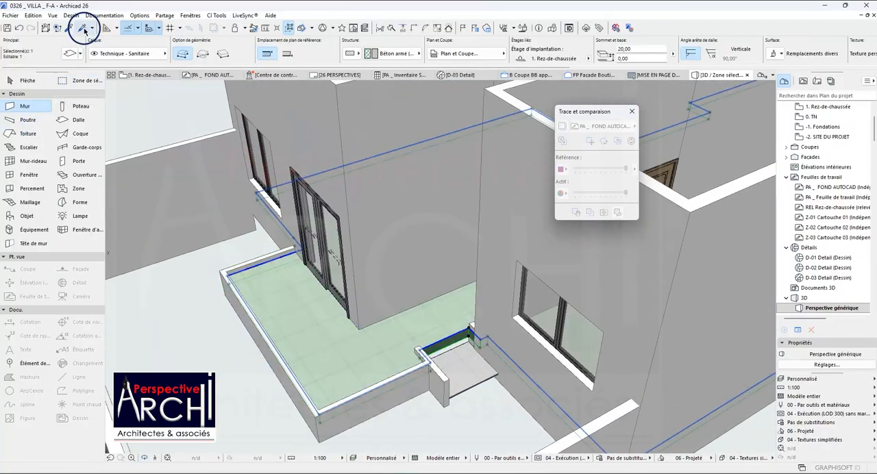
click(71, 54)
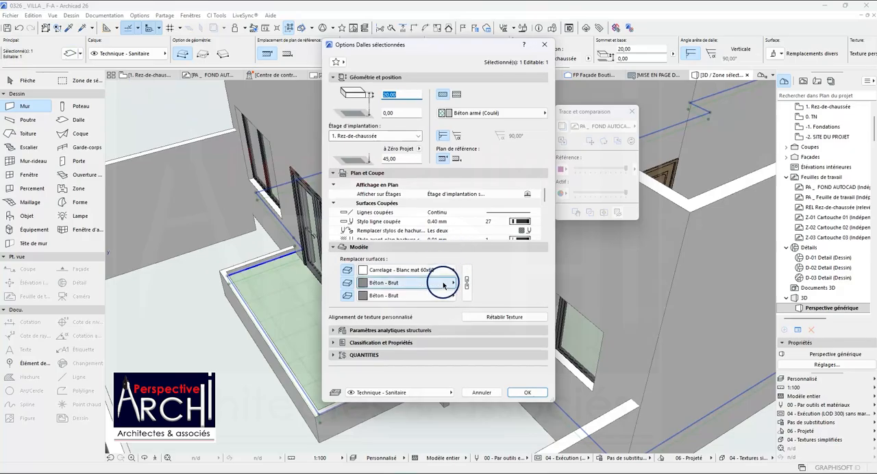
click(443, 283)
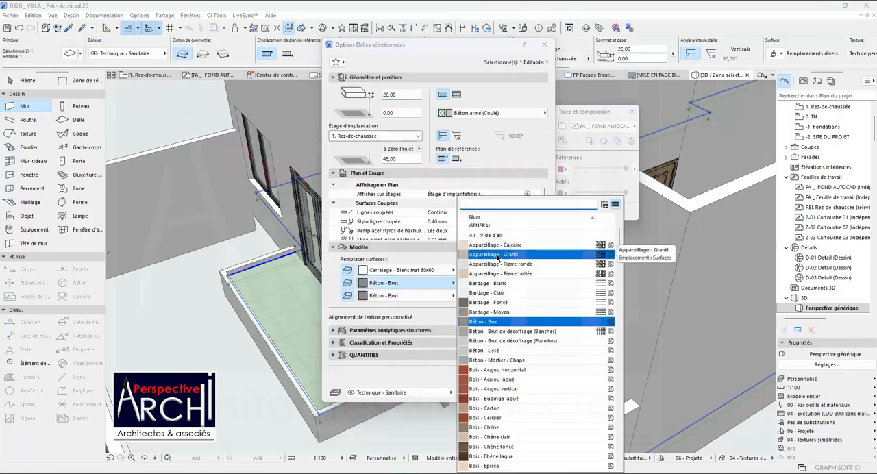
text(CAR)
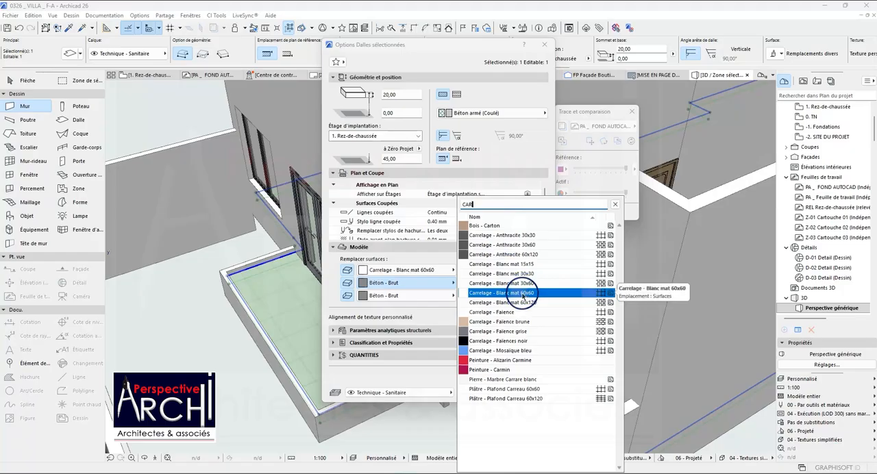
click(521, 294)
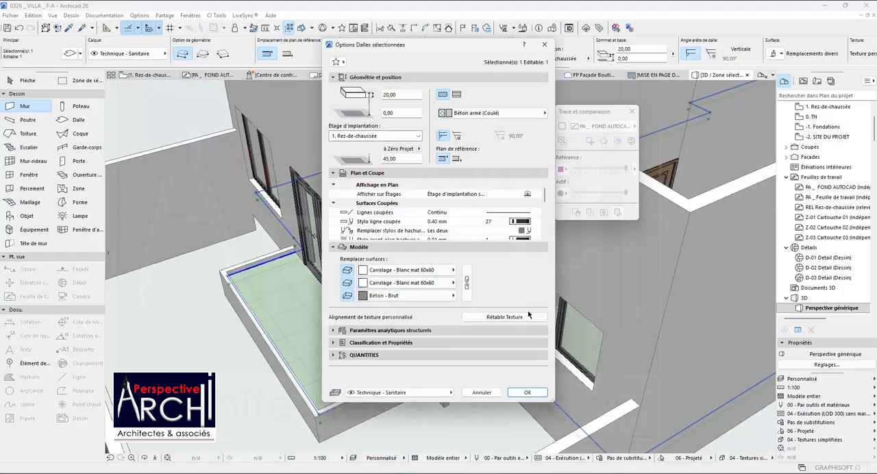
click(522, 393)
scroll(491, 360, up, 5)
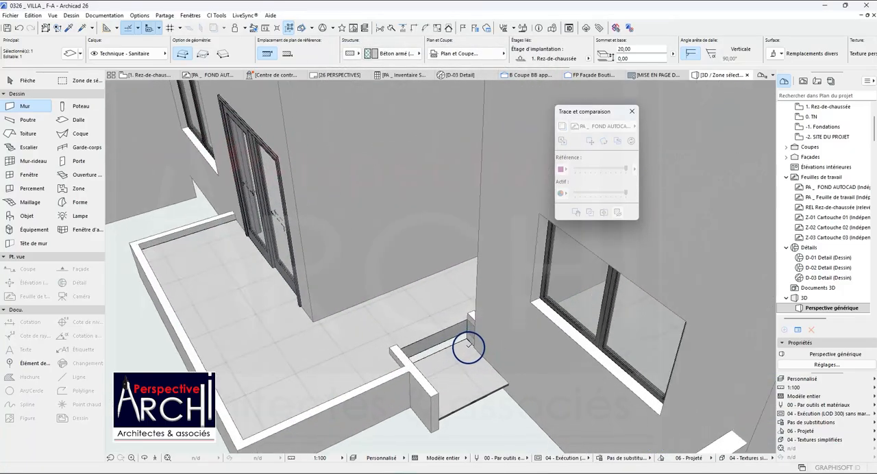
key(Escape)
key(Escape)
Set the three entrance-step slabs to a thickness of 15 and an offset of -15 from the storey level.
shift+click(456, 361)
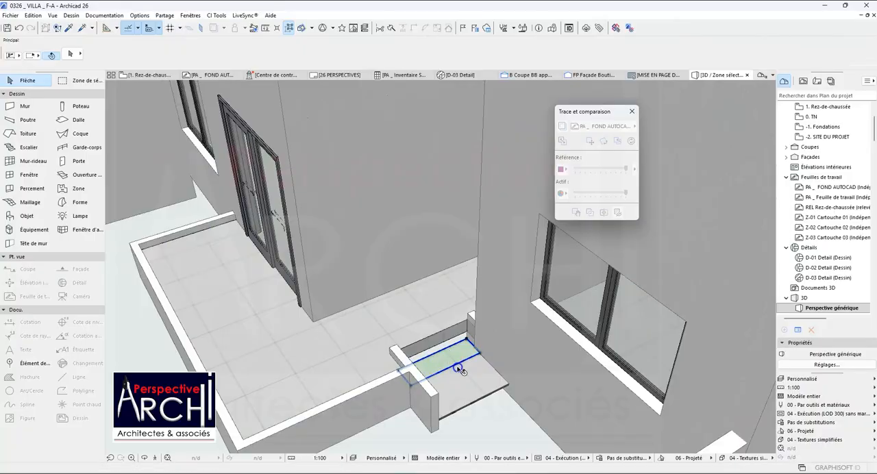
shift+click(461, 370)
shift+click(482, 392)
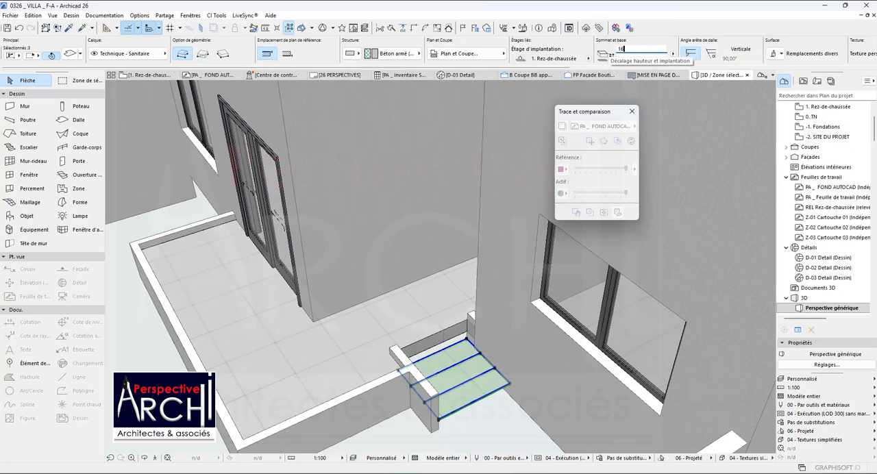
click(622, 49)
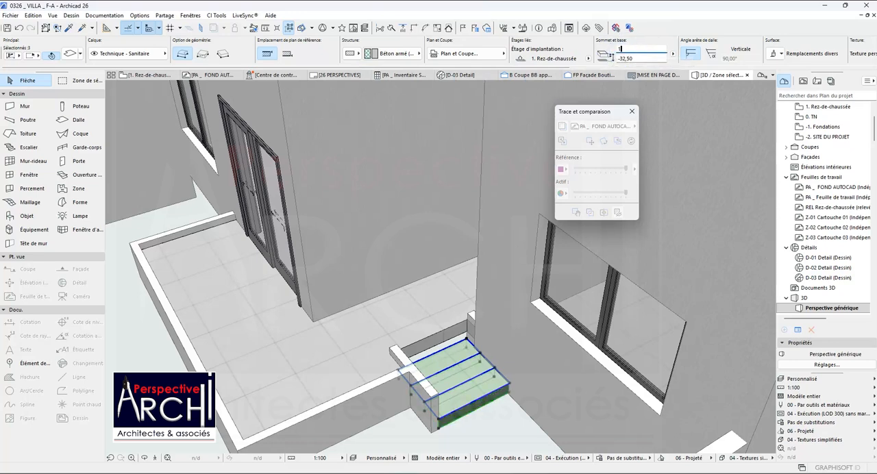
text(15)
key(Return)
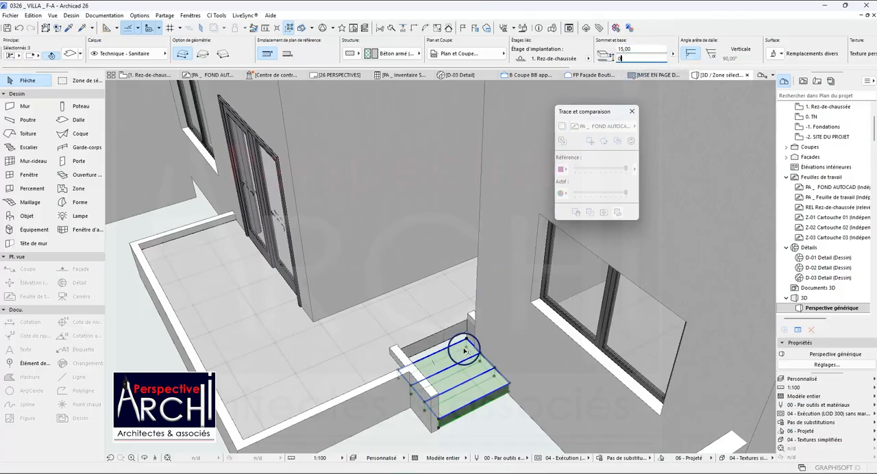
key(Return)
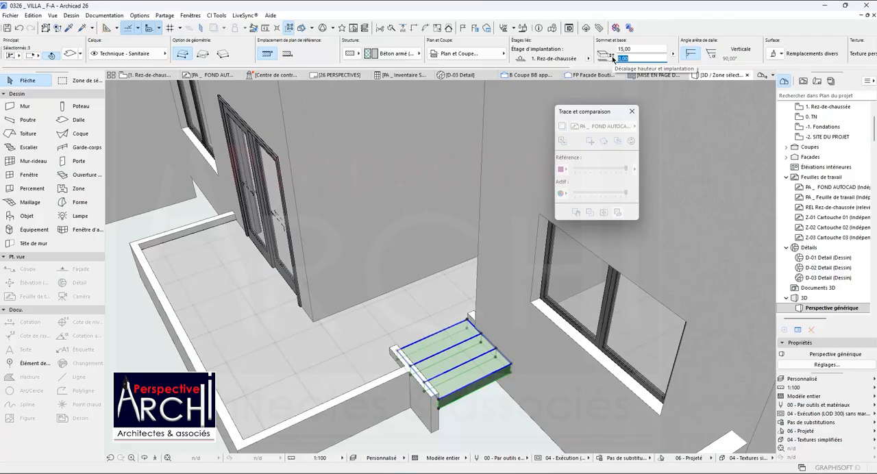
key(Return)
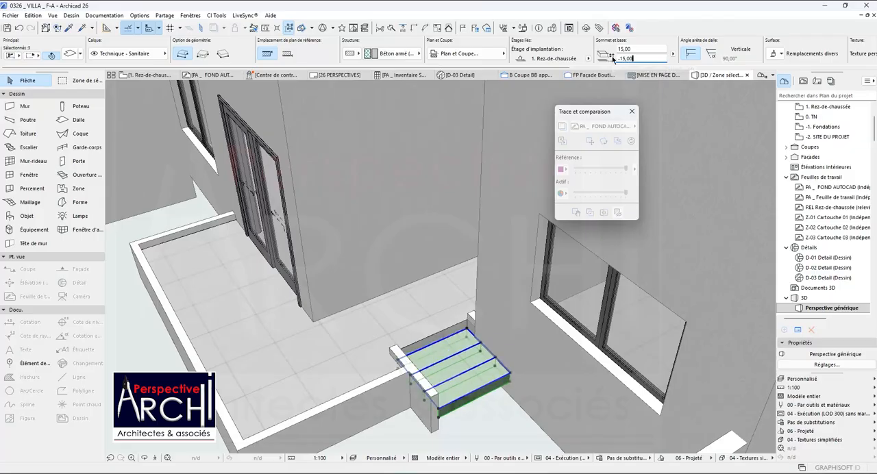
Exclude the uppermost step slab from the selection and set the two lower slabs' storey offset to -30.
click(471, 335)
click(471, 334)
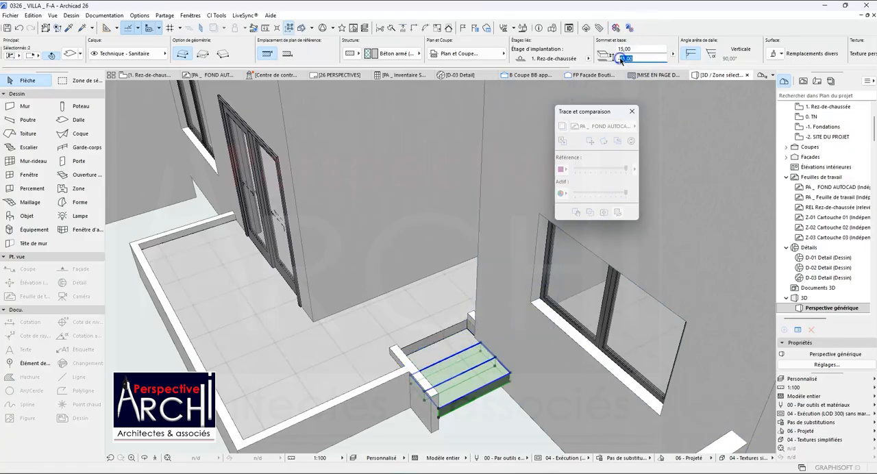
key(Return)
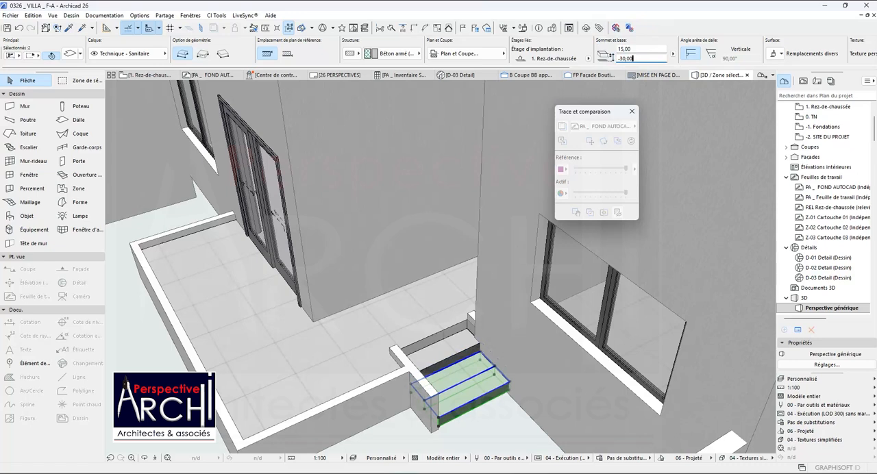
Keep only the lowest entrance-step slab selected and set its storey offset to -45.
click(480, 359)
click(480, 359)
click(482, 359)
click(586, 215)
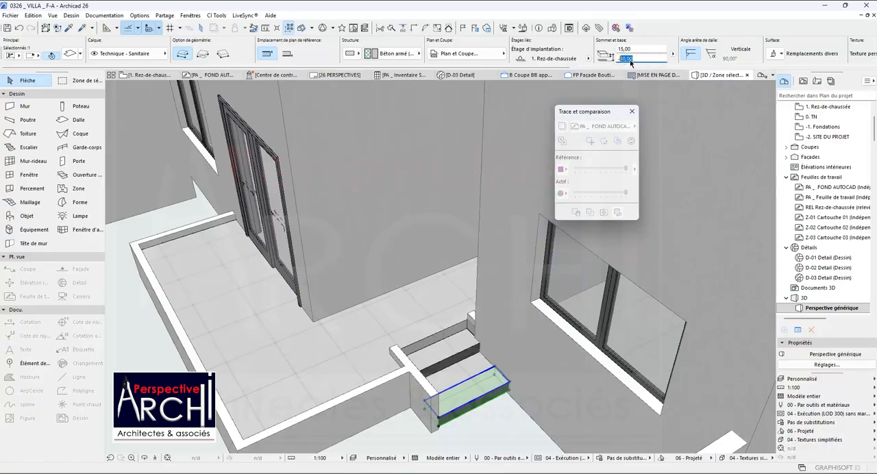
key(Return)
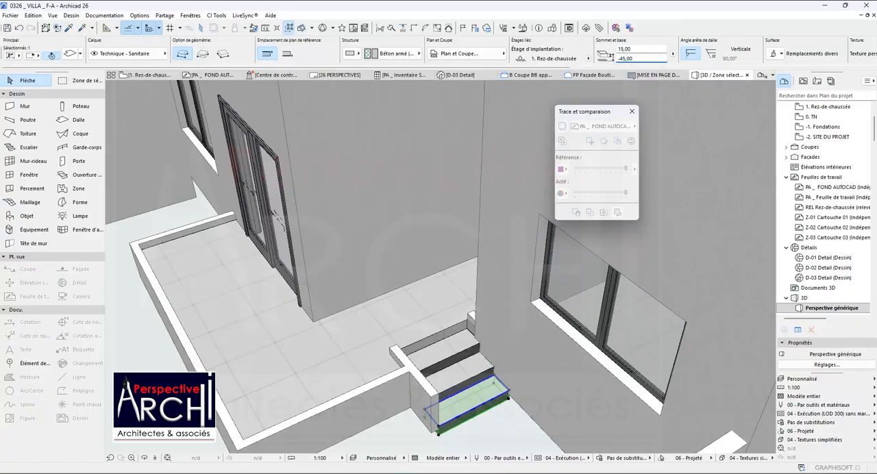
Select all three entrance-step slabs and change their edge surface to Carrelage - Blanc mat 60x60.
key(ctrl+z)
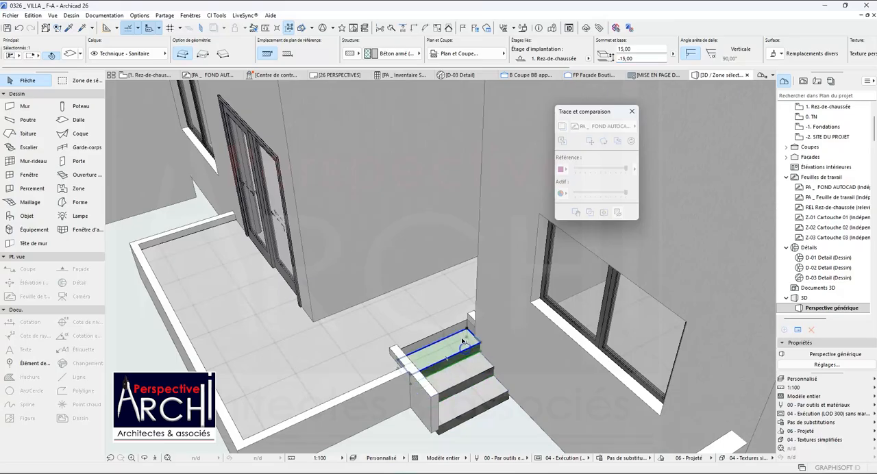
shift+click(485, 399)
shift+click(482, 375)
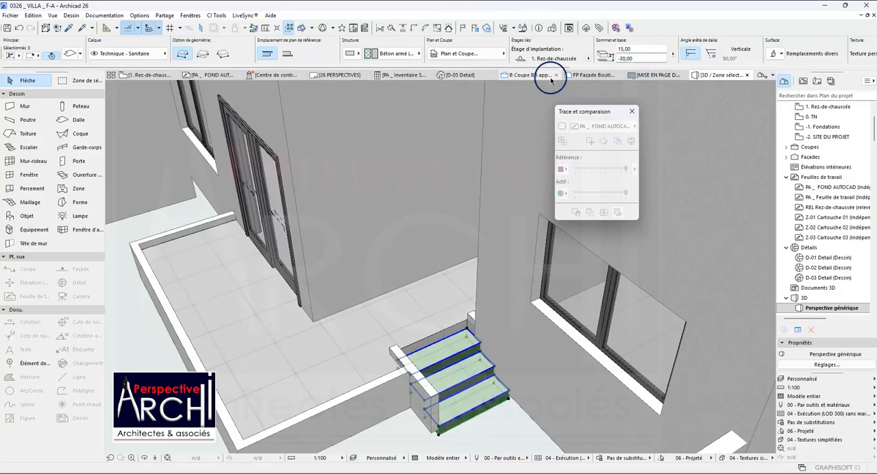
click(69, 52)
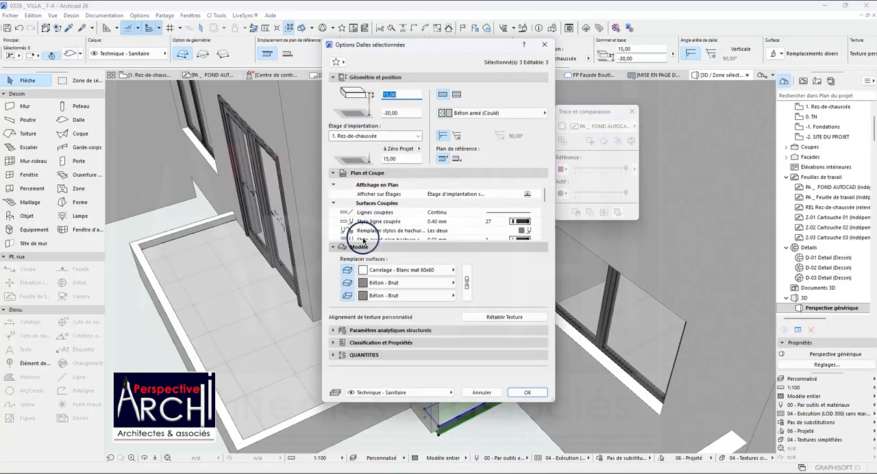
click(449, 281)
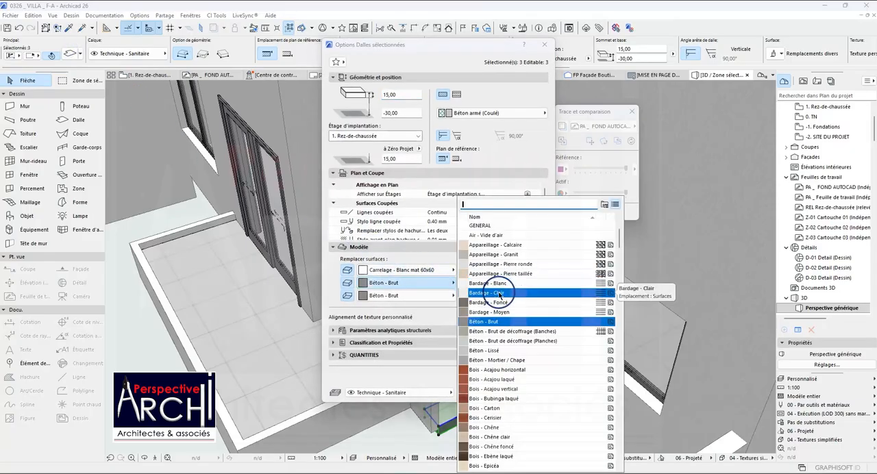
text(CAR)
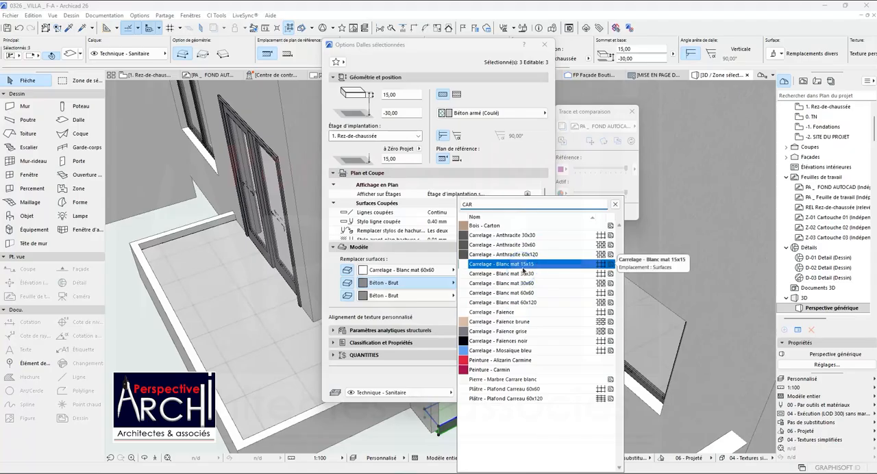
click(520, 293)
click(527, 392)
click(517, 364)
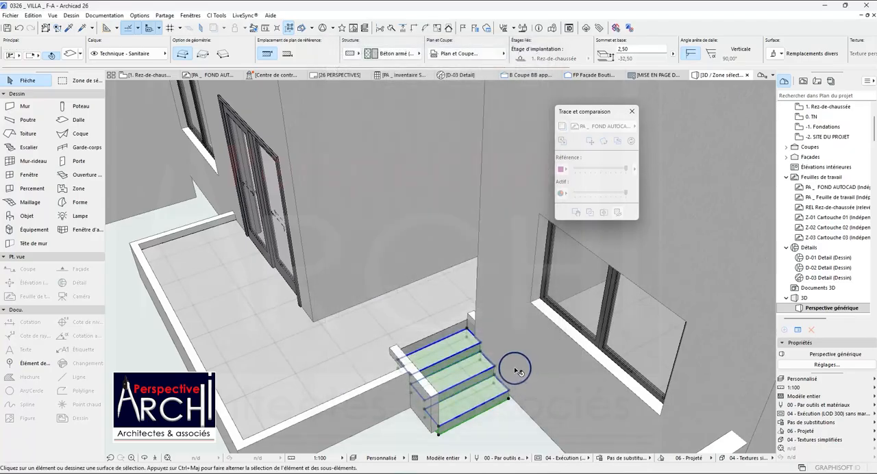
Stretch the base of the low wall beside the entrance steps down to -60, giving a height of 70.
scroll(442, 336, up, 3)
scroll(442, 336, down, 2)
click(437, 410)
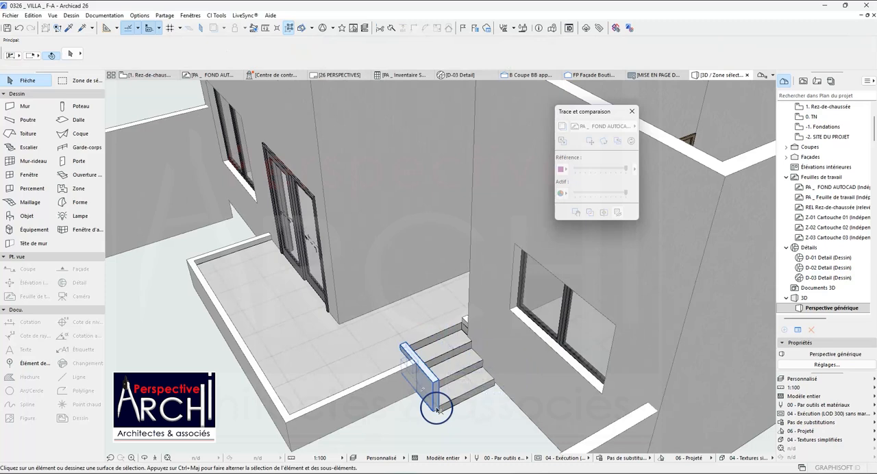
scroll(434, 412, up, 5)
scroll(431, 415, up, 3)
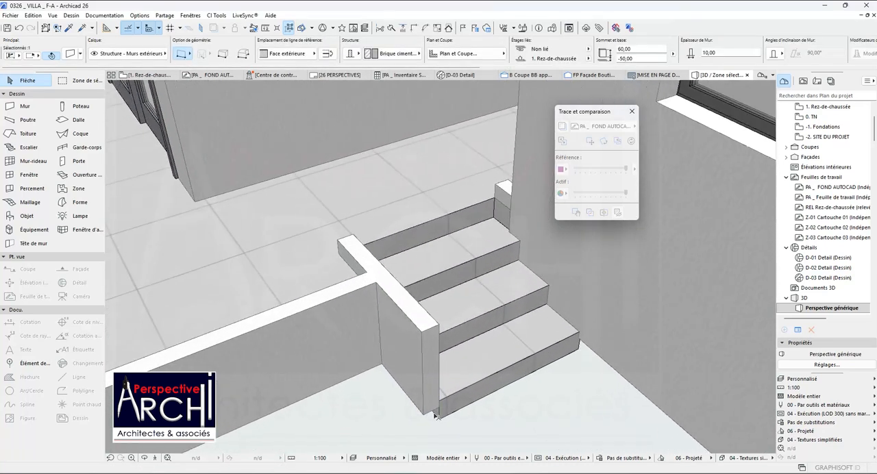
scroll(493, 219, down, 2)
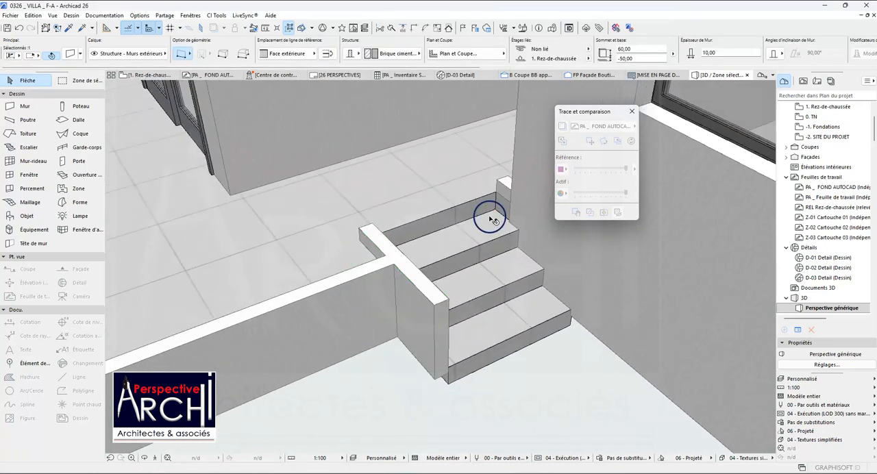
click(433, 379)
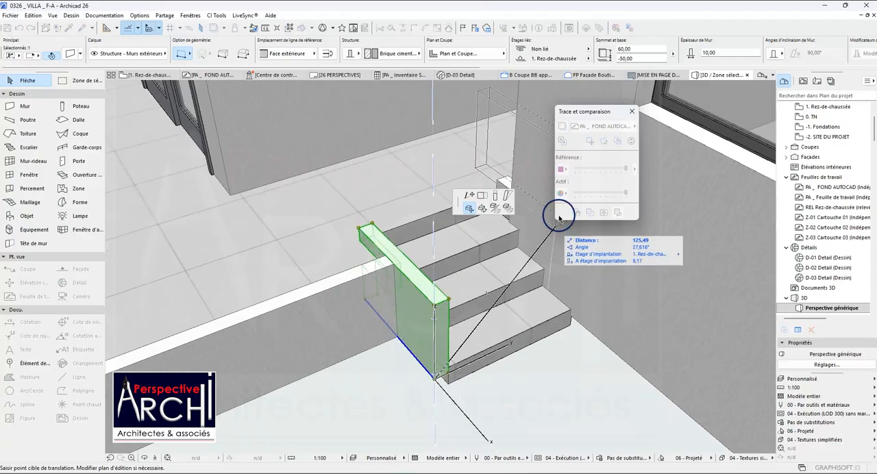
click(495, 197)
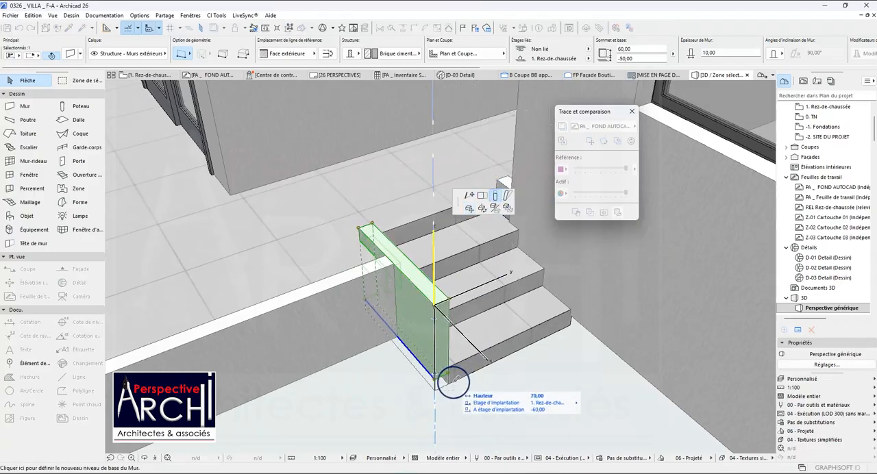
click(451, 381)
key(Escape)
scroll(425, 280, down, 5)
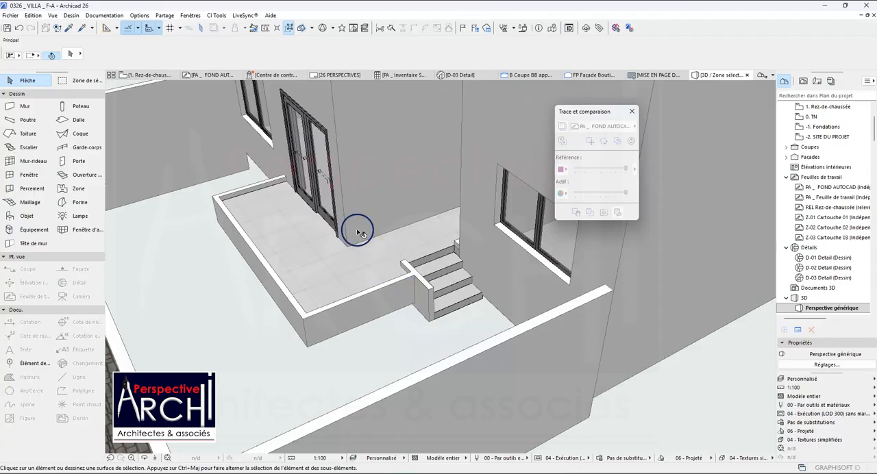
Return to the ground-floor plan and set the height of storey 0 TN to 60 in the storey settings.
click(152, 74)
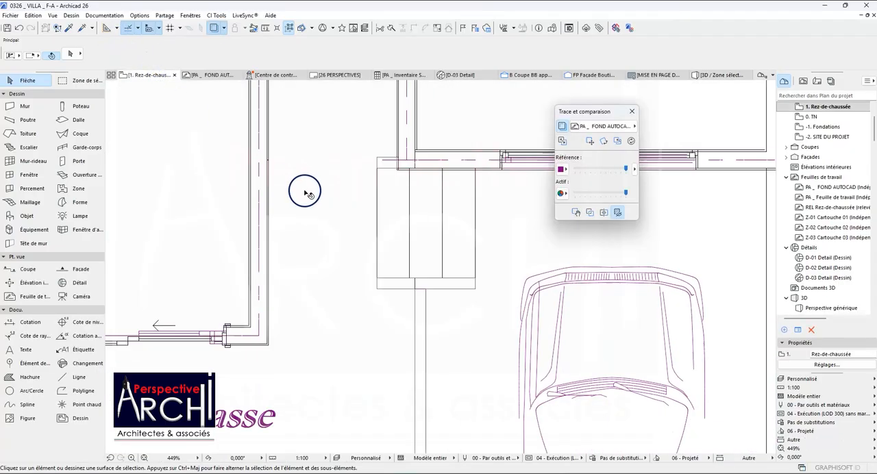
scroll(306, 193, down, 6)
scroll(826, 116, up, 3)
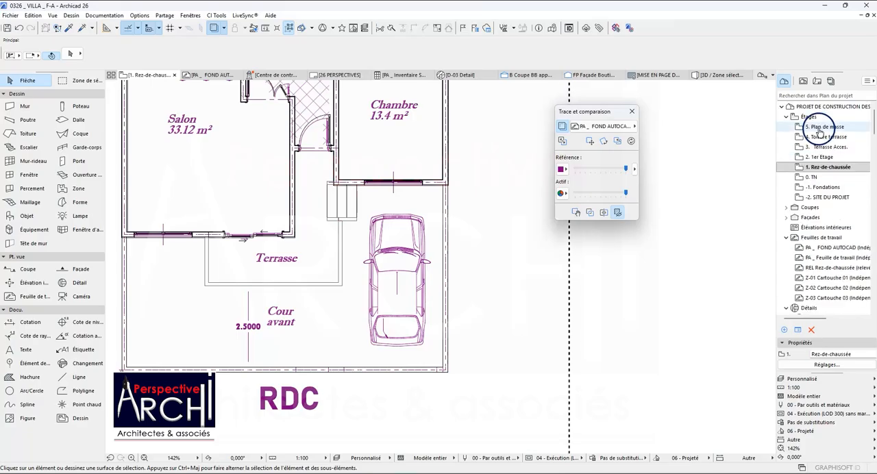
click(809, 117)
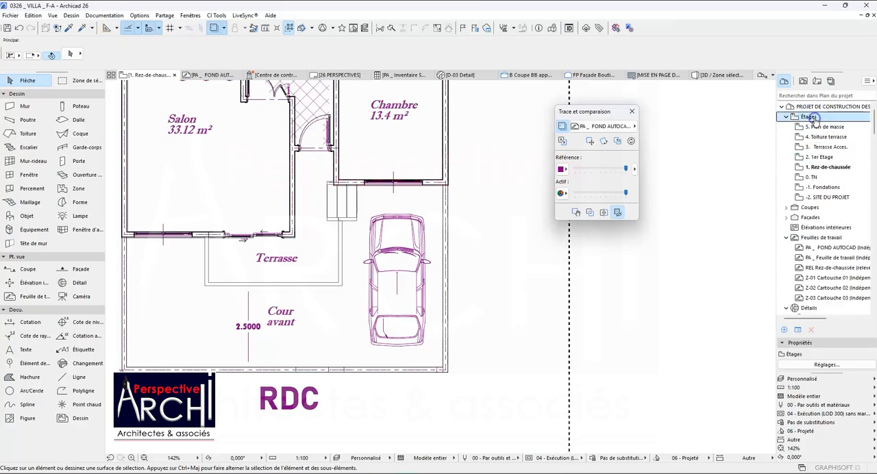
click(827, 366)
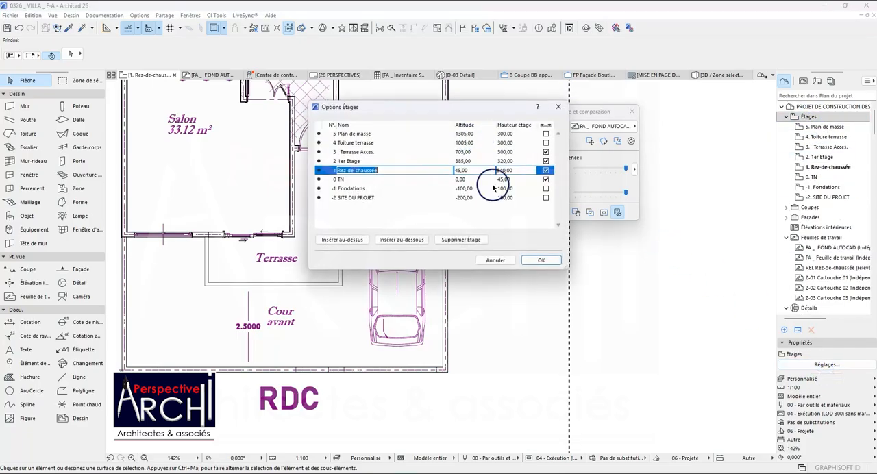
click(502, 179)
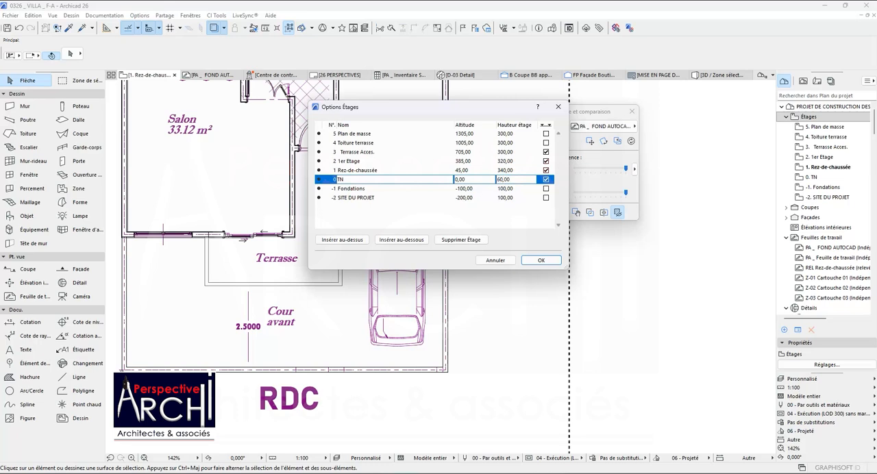
click(539, 260)
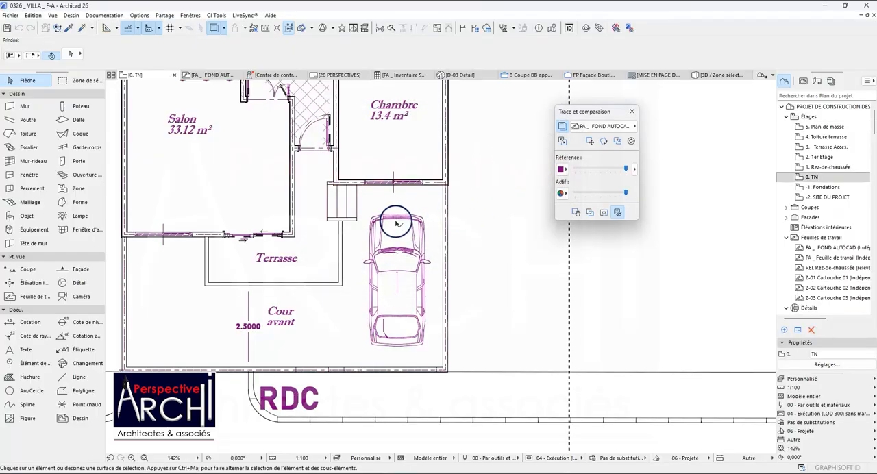
On the TN storey plan, move the ROUTE 01 PA road object along the plot's front wall so its driveway opening faces the parked car.
scroll(396, 223, down, 3)
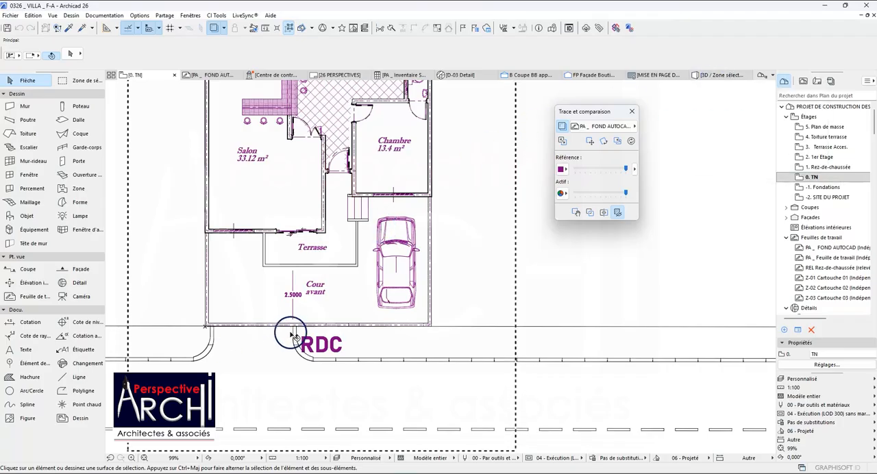
scroll(291, 334, down, 10)
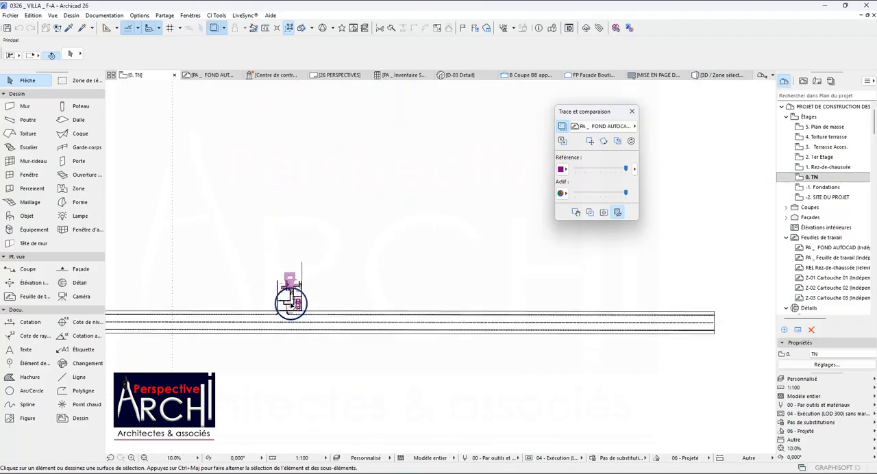
scroll(576, 305, down, 1)
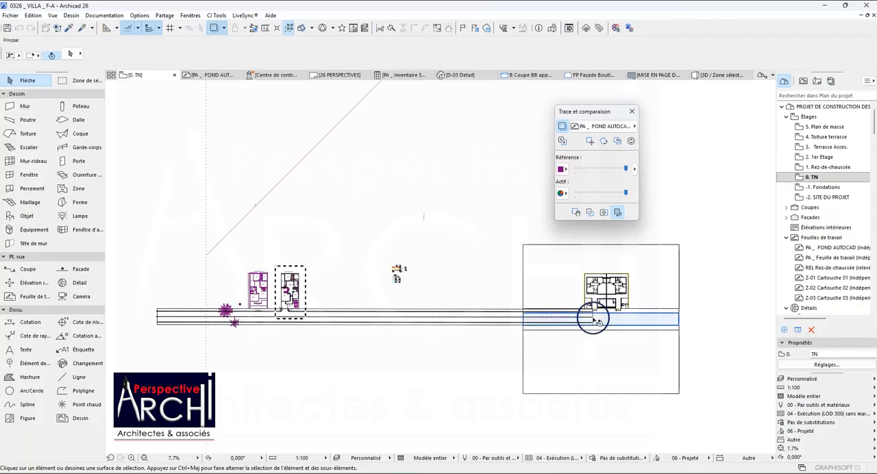
click(159, 323)
key(ctrl+d)
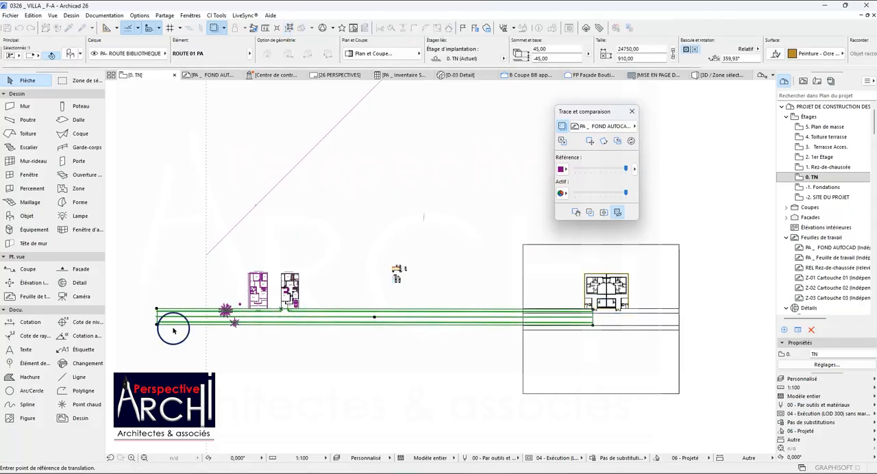
scroll(286, 302, up, 10)
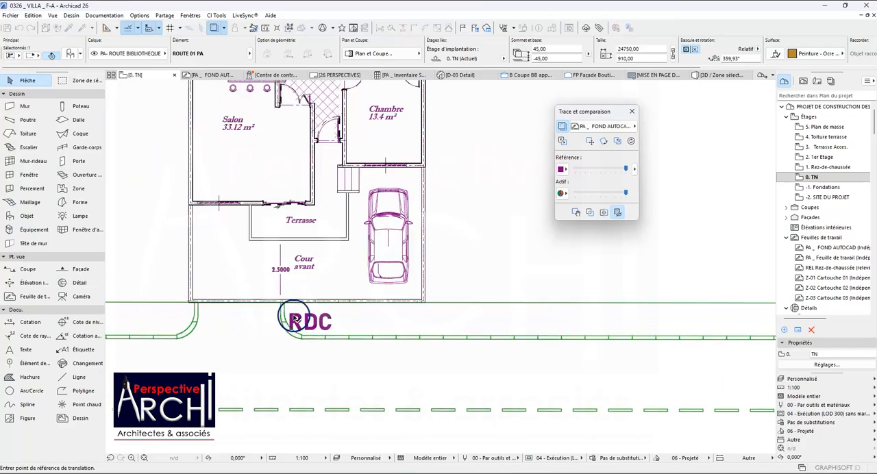
click(273, 295)
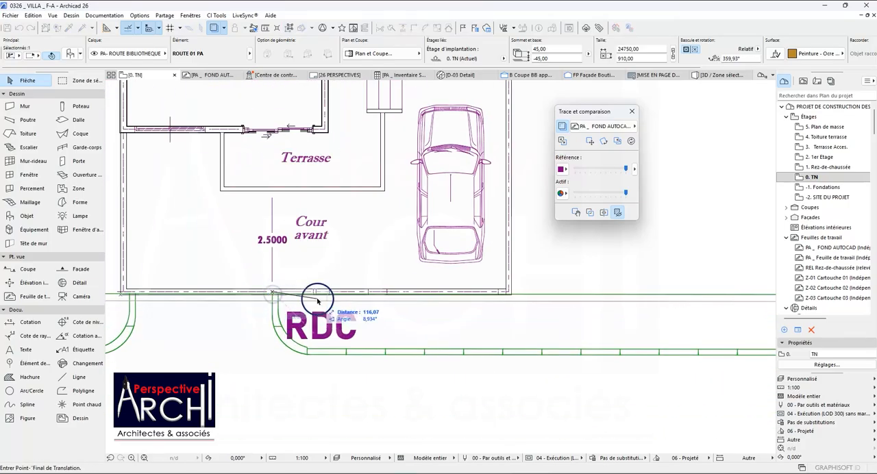
scroll(492, 302, up, 4)
click(498, 292)
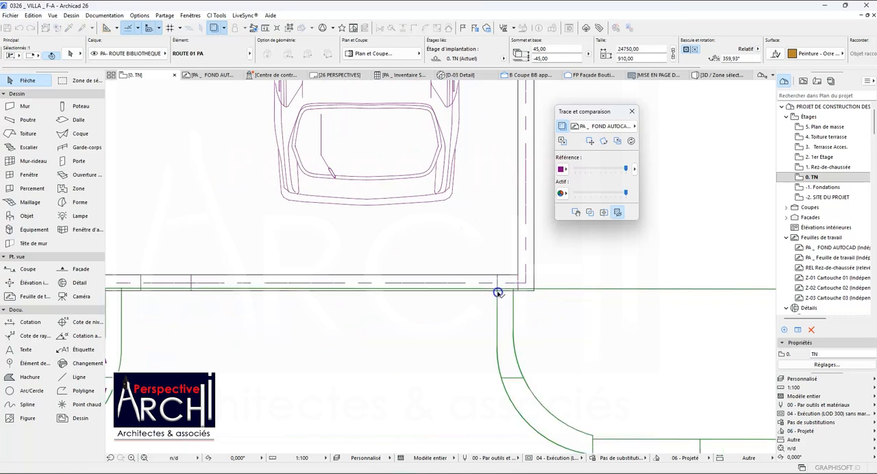
Shift the road object again to align the driveway's kerb edge with the outer front corner of the plot wall beside the car.
scroll(462, 309, down, 4)
scroll(452, 297, up, 1)
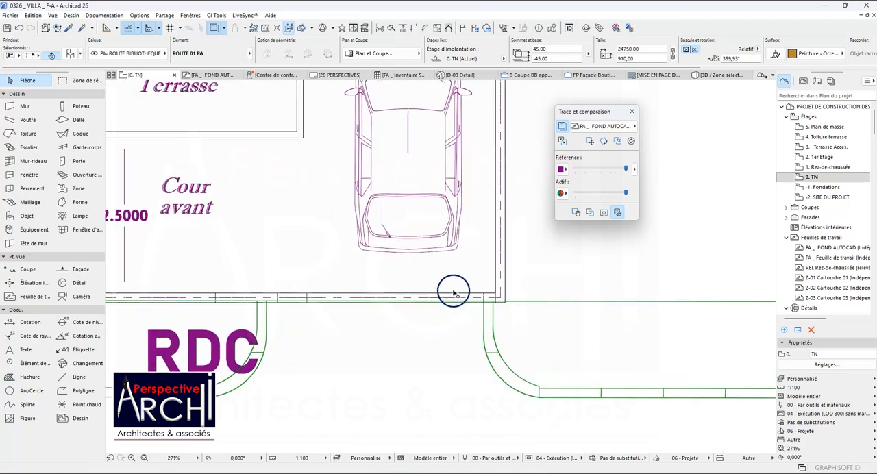
key(ctrl+d)
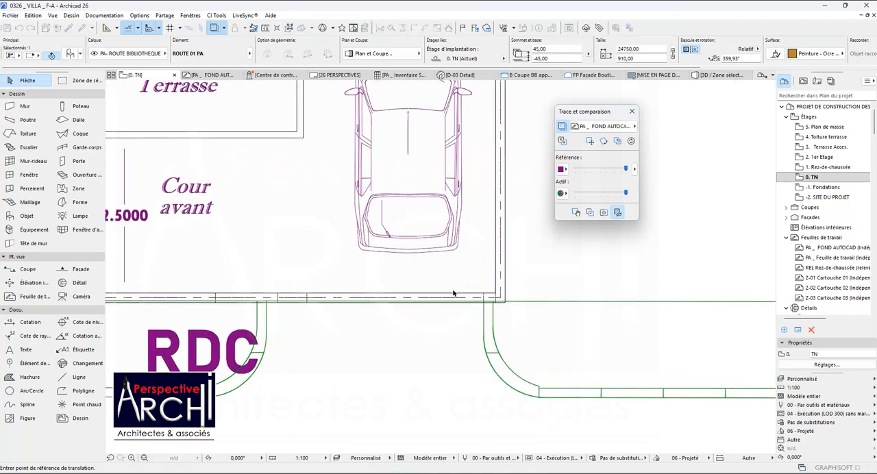
scroll(477, 310, up, 4)
click(484, 300)
click(519, 300)
scroll(405, 372, down, 4)
scroll(416, 343, down, 3)
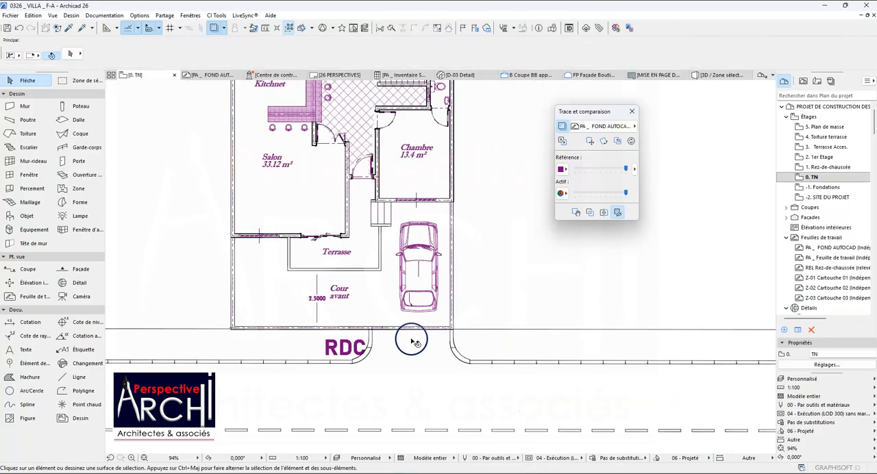
scroll(415, 342, down, 3)
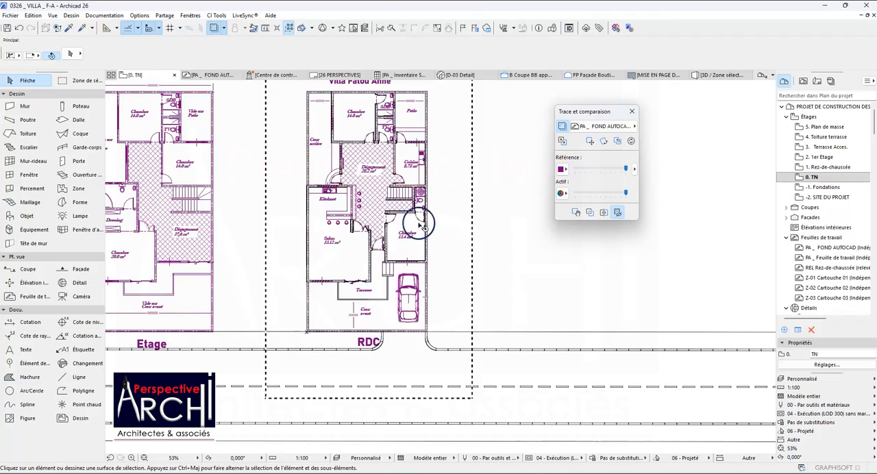
Examine the front façade in 3D, checking the sliding door, the Salon's front wall and the Terrasse floor slab after the storey change.
click(719, 74)
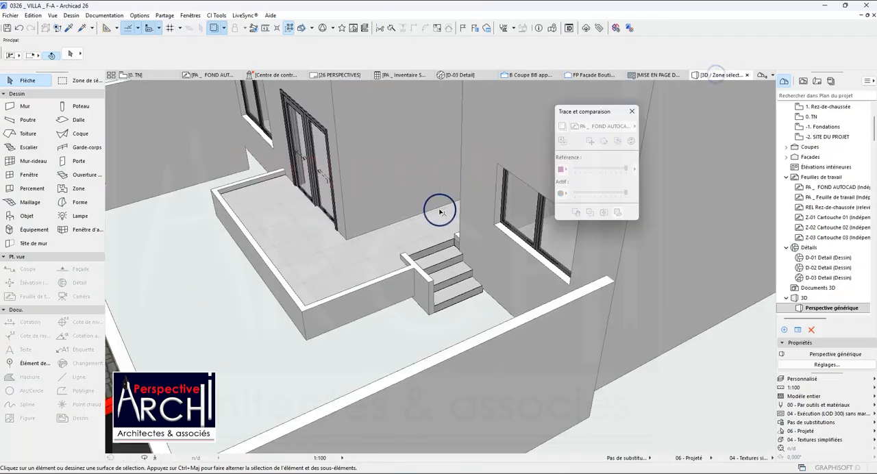
scroll(413, 248, down, 5)
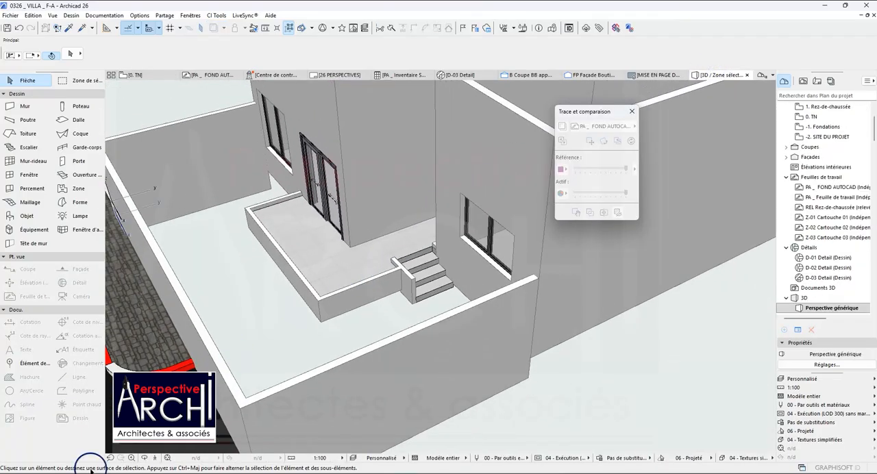
drag(227, 288, 537, 281)
drag(394, 294, 415, 294)
click(416, 280)
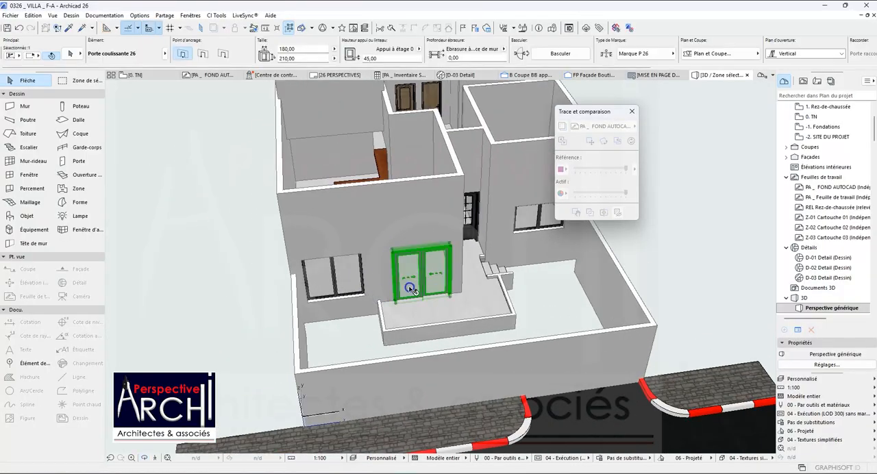
key(Escape)
click(369, 314)
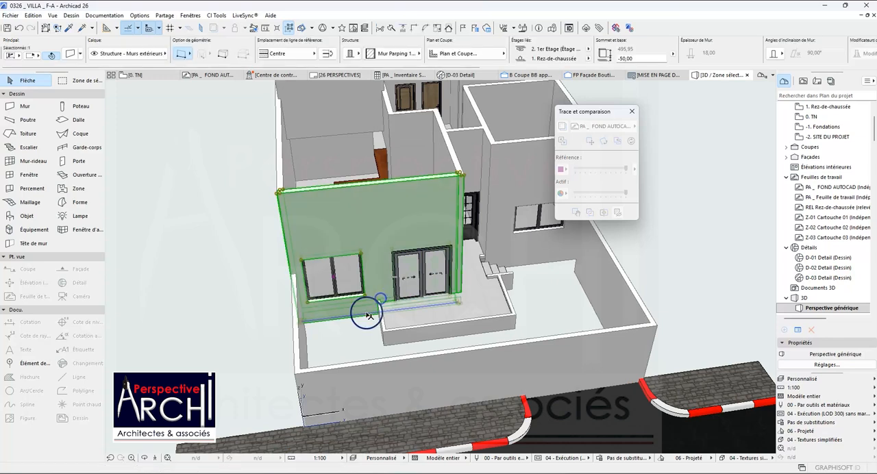
key(Escape)
click(414, 312)
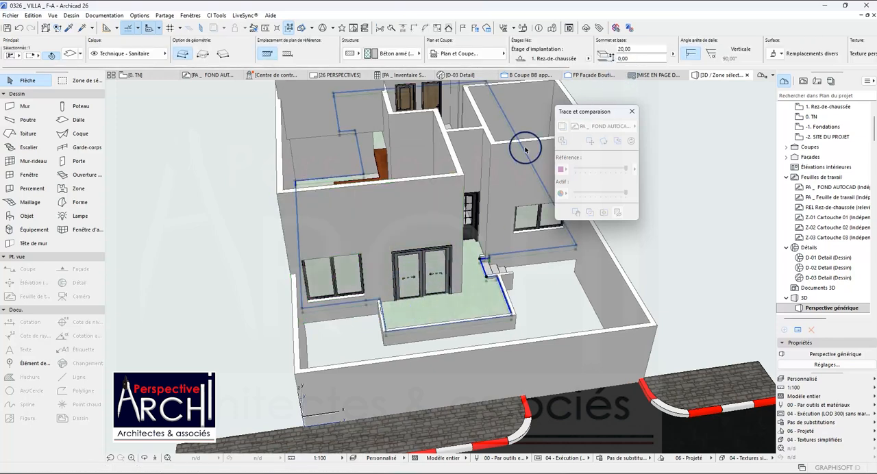
key(Escape)
click(408, 242)
key(Escape)
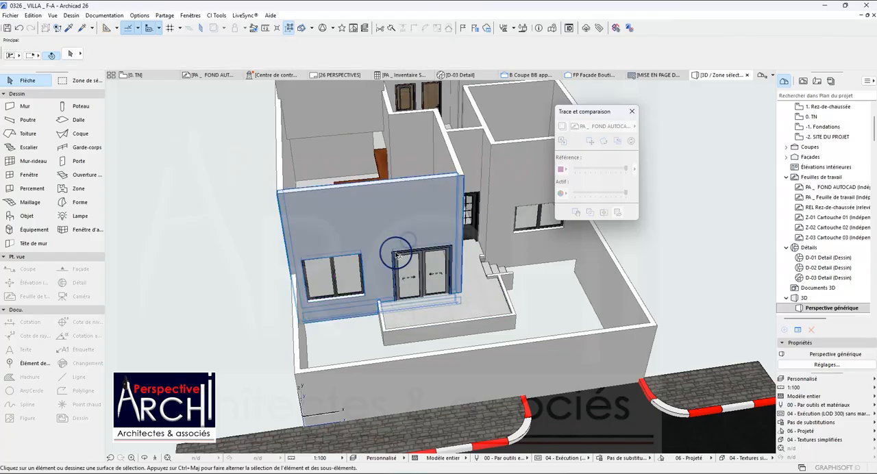
Check the sill height settings of the Salon's sliding door and the entrance door on the front façade.
click(401, 269)
scroll(357, 274, down, 2)
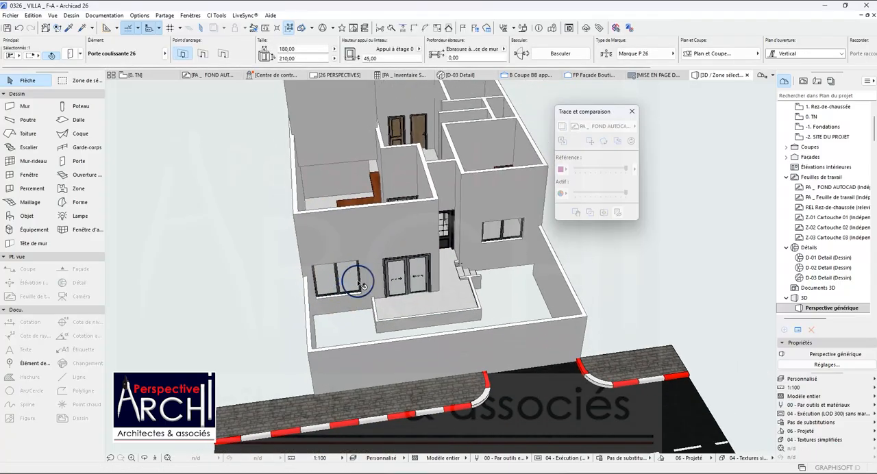
key(Escape)
click(446, 222)
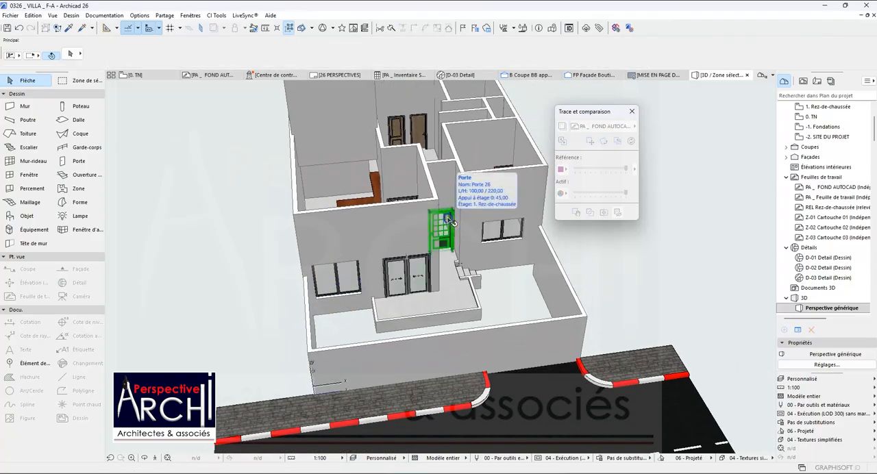
shift+click(390, 266)
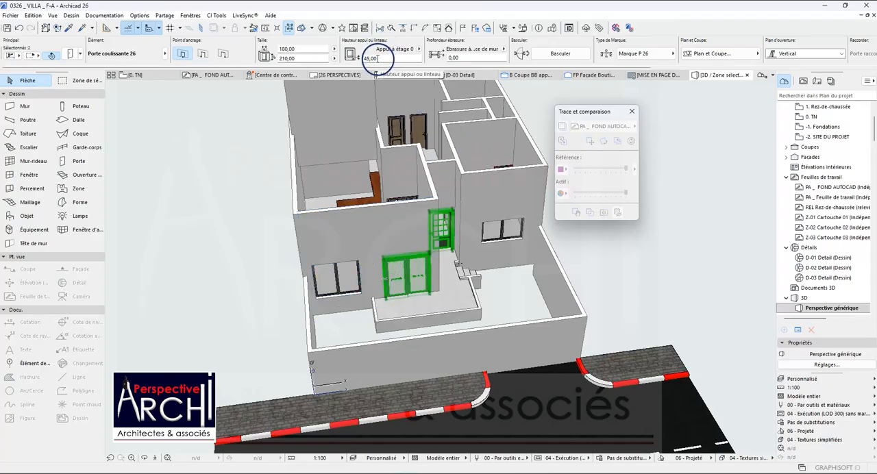
scroll(329, 234, down, 3)
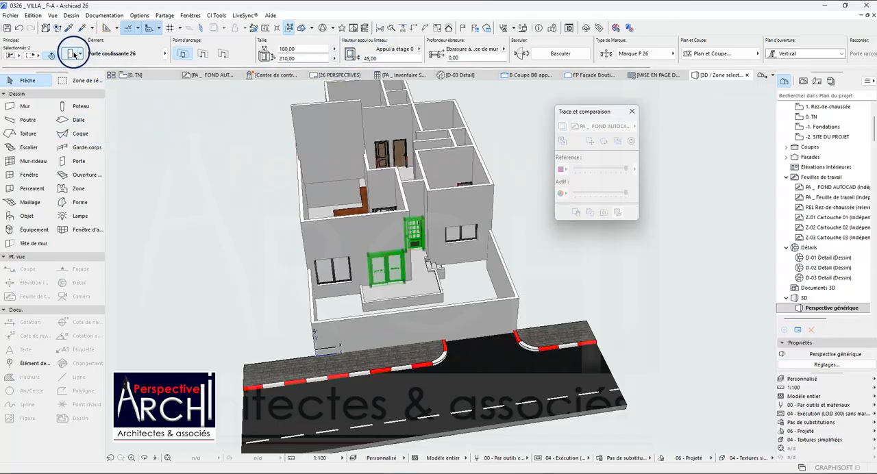
key(Escape)
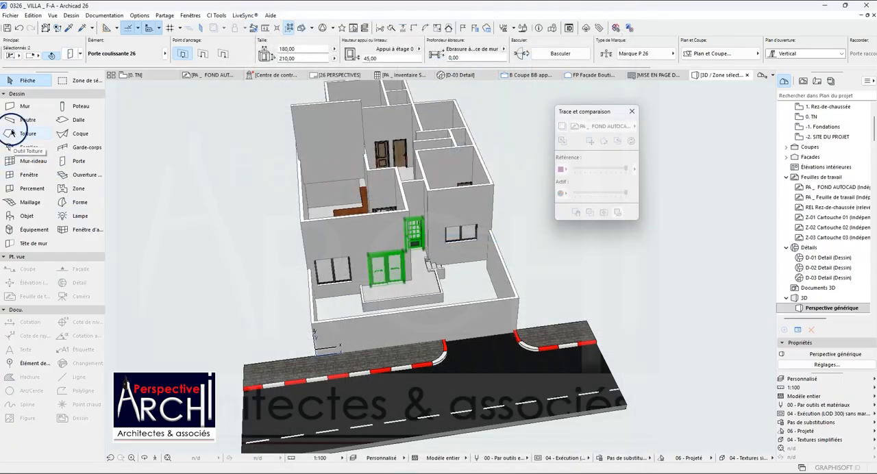
Select all the villa's doors at once and set their sill height relative to storey 0 to 60.
click(70, 161)
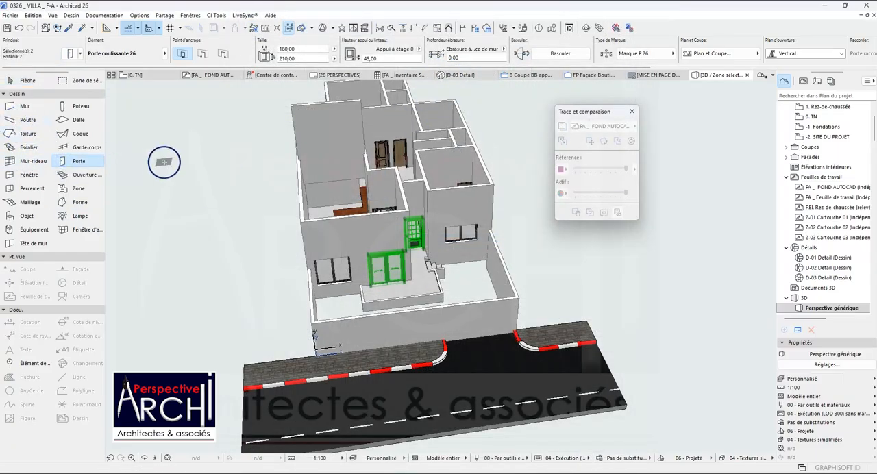
key(ctrl+a)
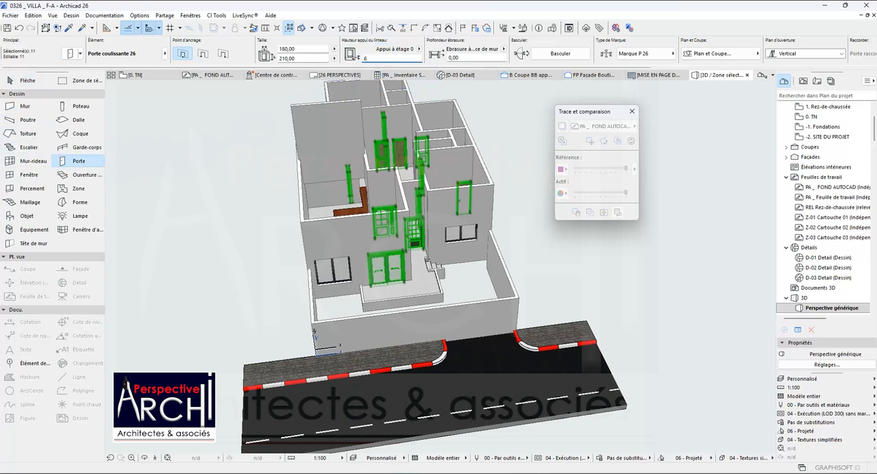
key(Return)
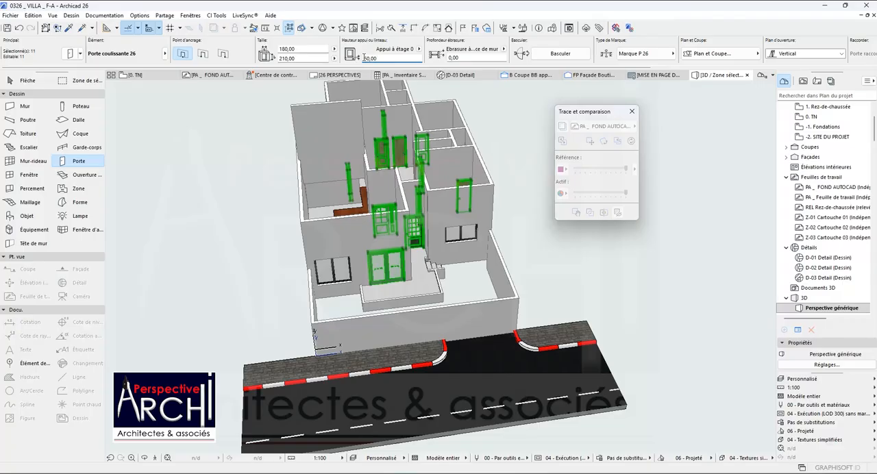
Examine the doors against the Terrasse and floor levels in 3D, deselect them and orbit around to the villa's side.
scroll(413, 240, up, 5)
scroll(424, 220, down, 5)
scroll(382, 259, up, 3)
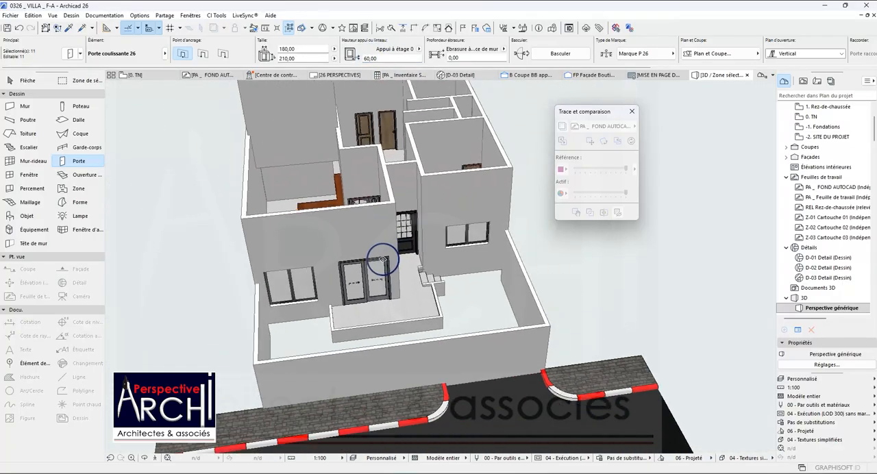
scroll(366, 176, up, 3)
scroll(325, 292, down, 2)
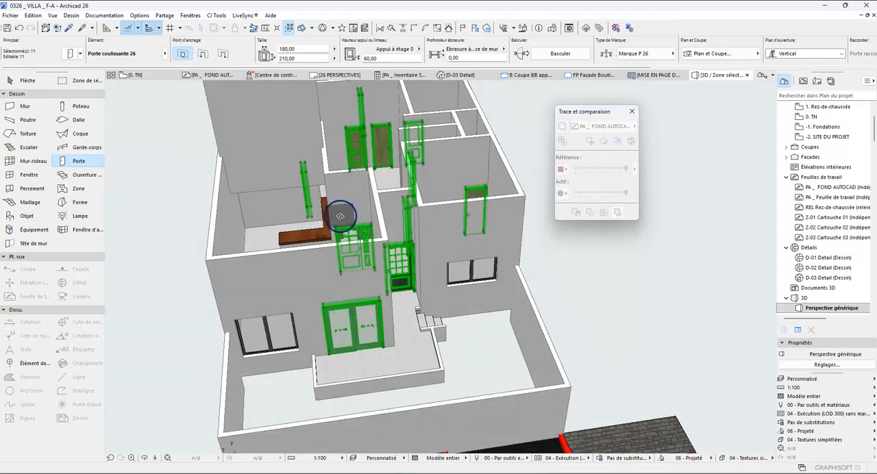
key(Escape)
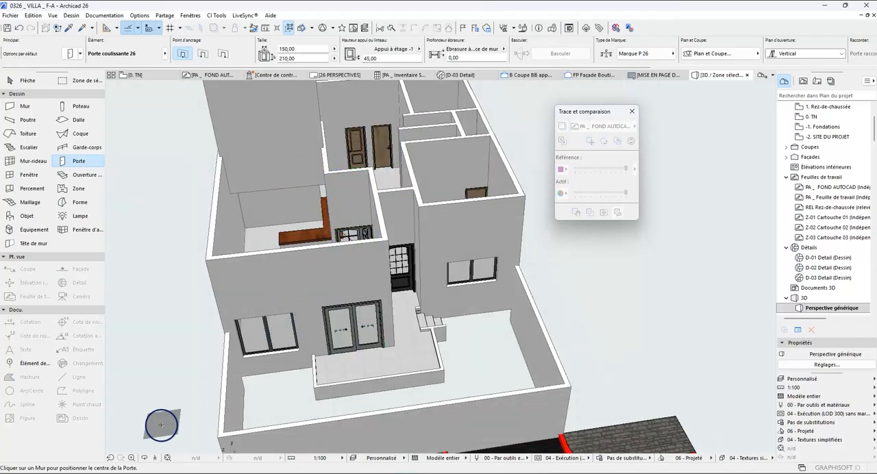
click(145, 458)
drag(288, 246, 128, 199)
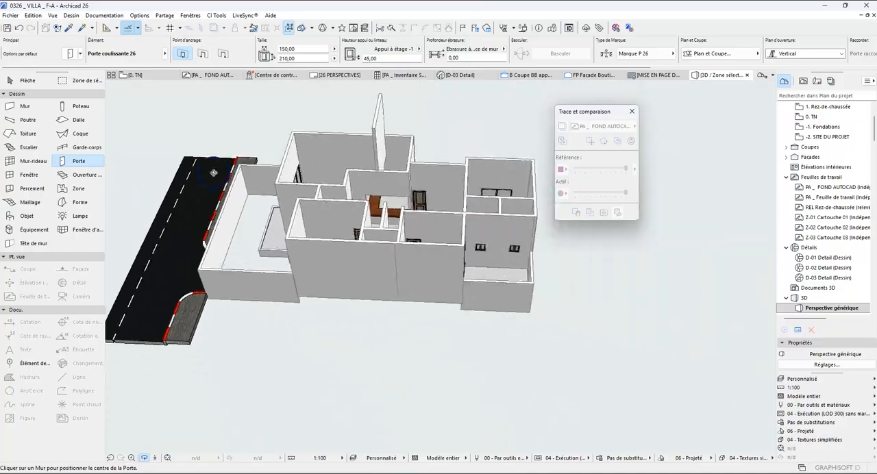